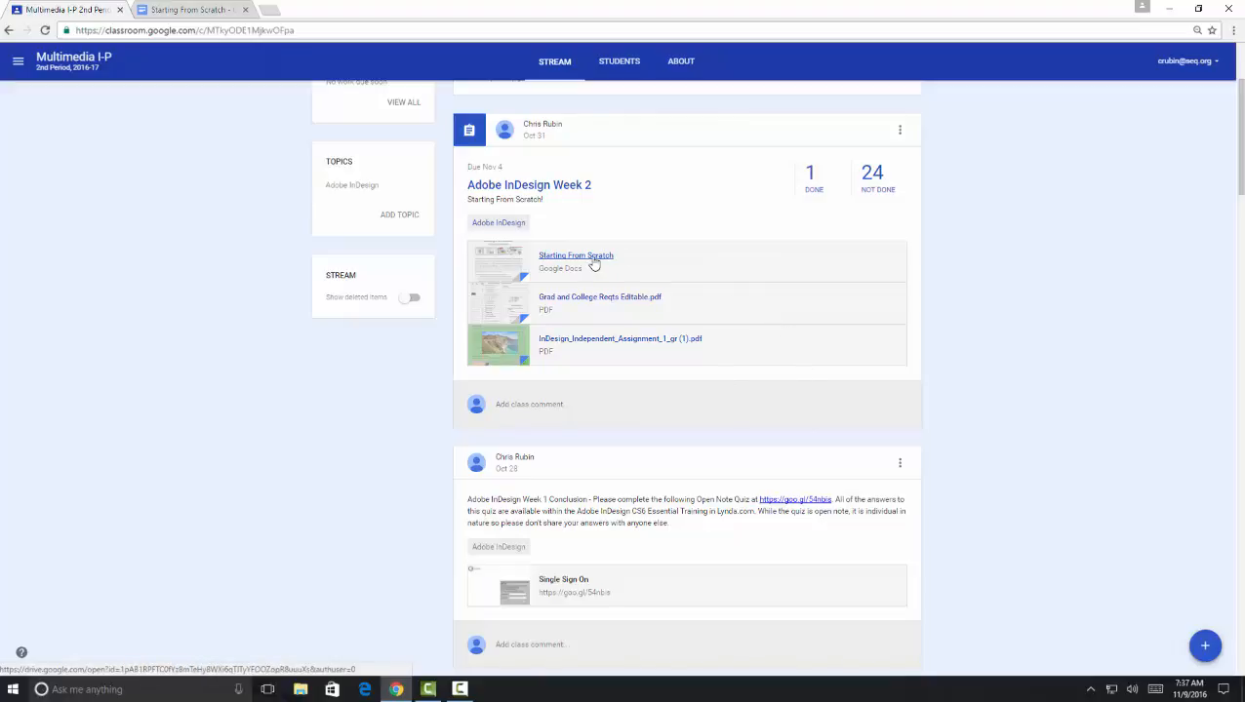
# Switch to the 'Starting From Scratch' Google Doc tab for the InDesign Week 2 assignment.
pyautogui.click(184, 11)
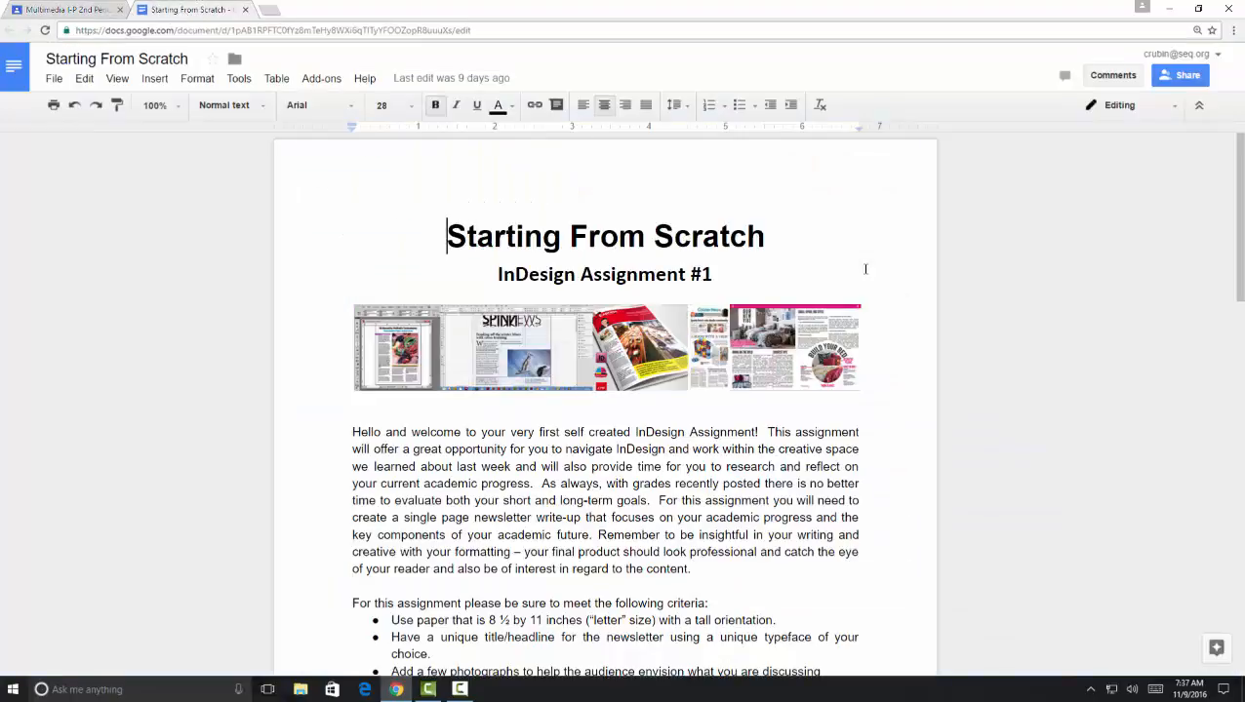
# Scroll through the assignment doc, highlighting the required newsletter sections and the A-G and SAT lines.
pyautogui.scroll(-5, 864, 417)
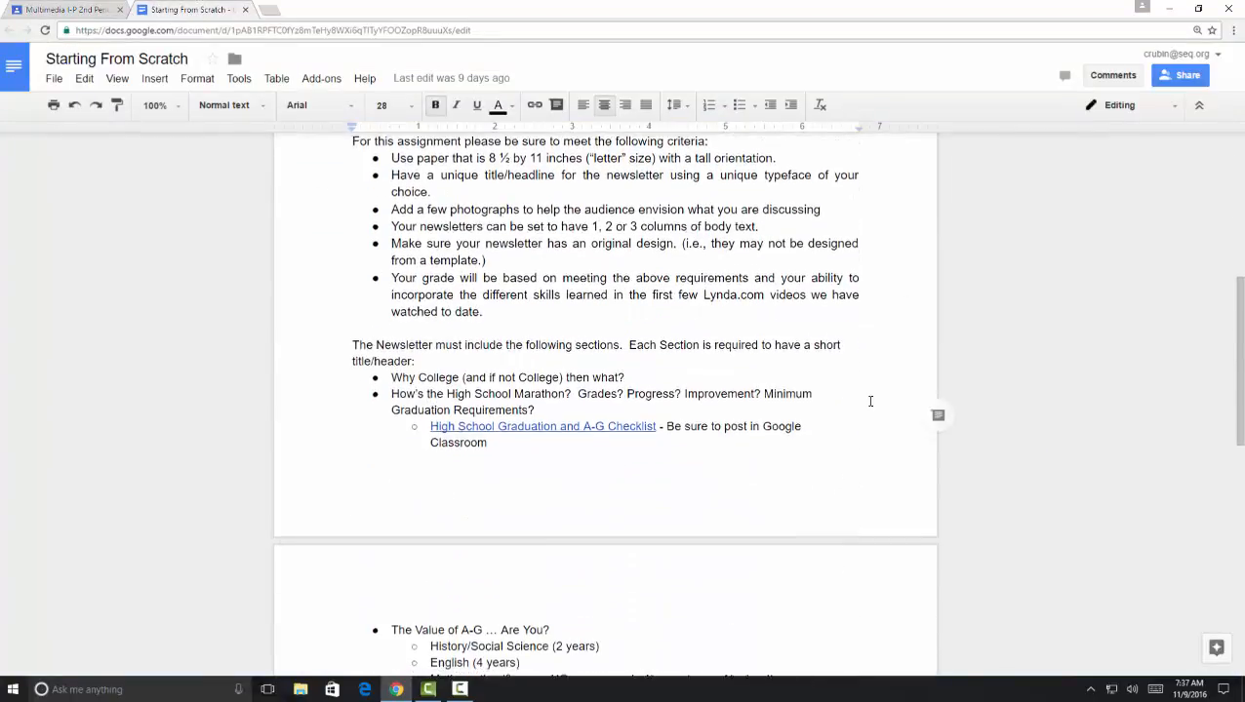
pyautogui.scroll(-2, 870, 401)
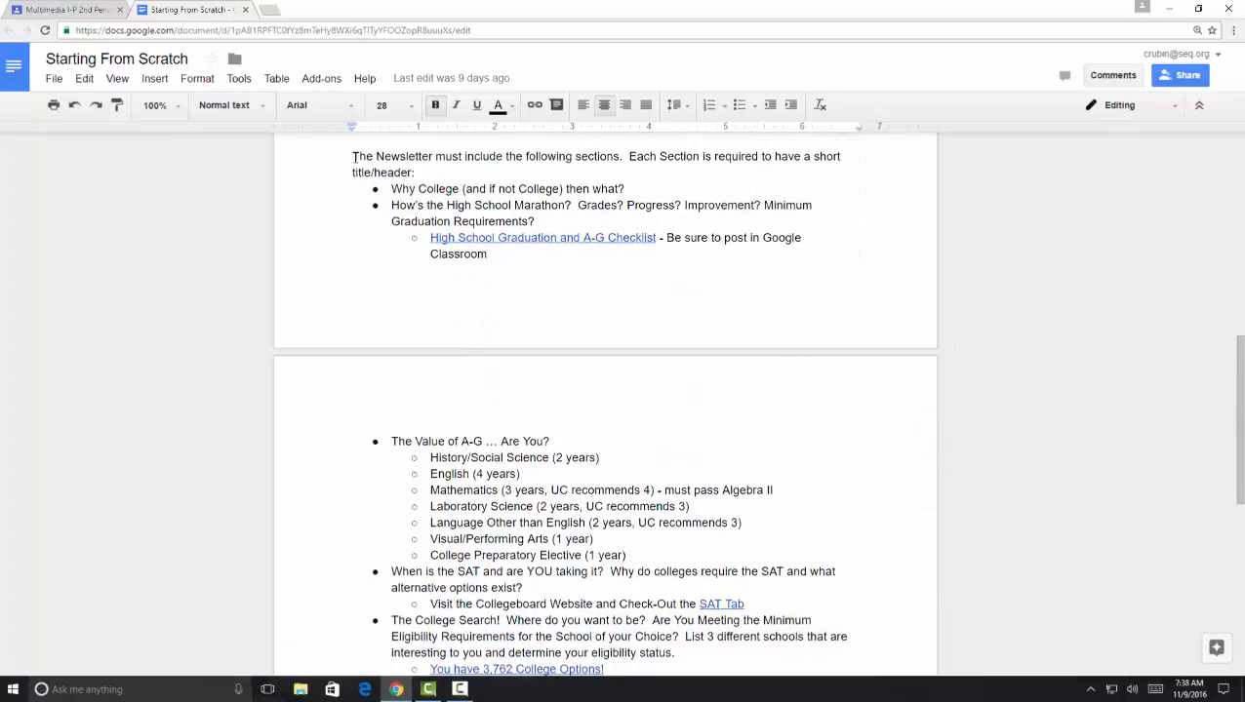
pyautogui.moveTo(353, 156); pyautogui.dragTo(745, 622)
pyautogui.click(745, 623)
pyautogui.scroll(-1, 750, 627)
pyautogui.scroll(-2, 749, 627)
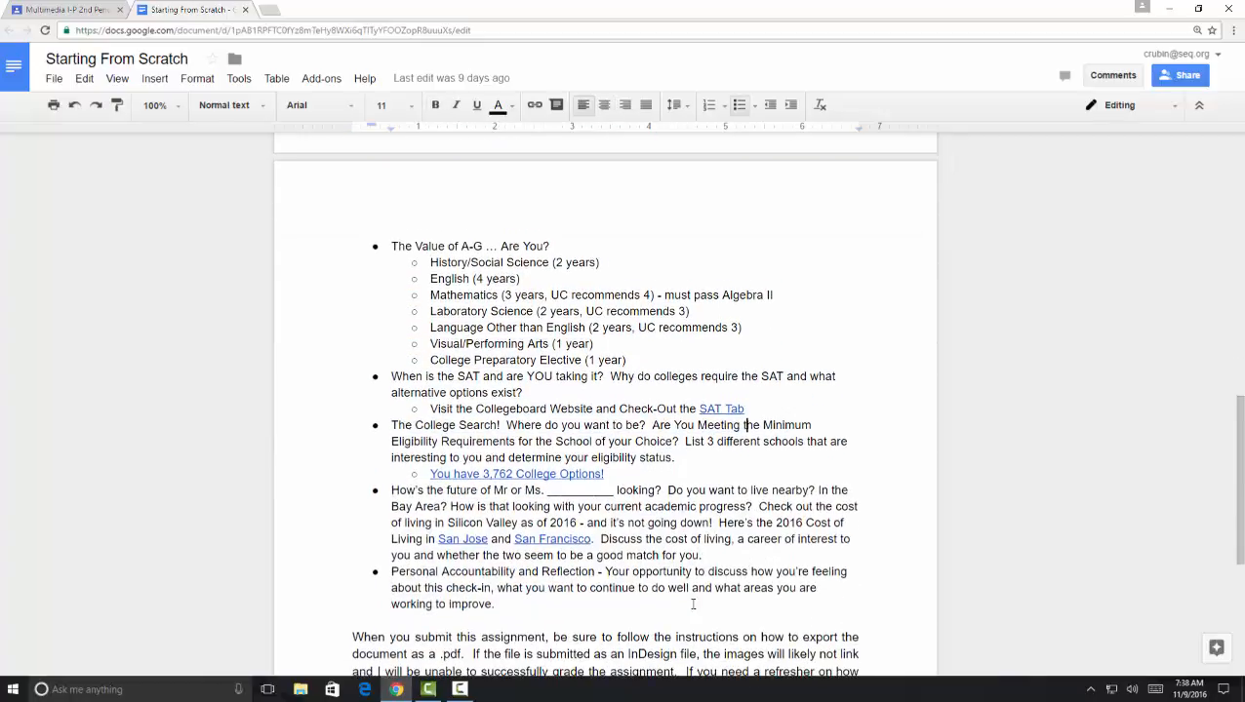
pyautogui.moveTo(533, 603); pyautogui.dragTo(425, 292)
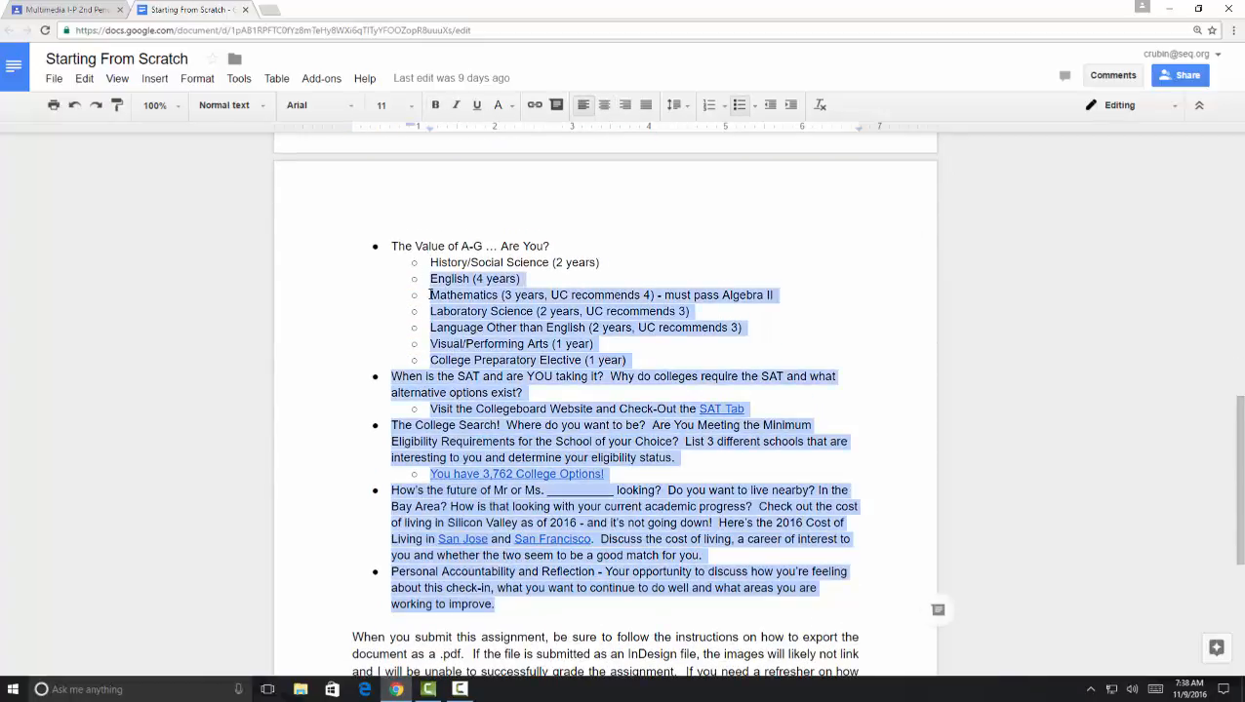
pyautogui.scroll(3, 505, 289)
pyautogui.scroll(1, 651, 290)
pyautogui.click(530, 305)
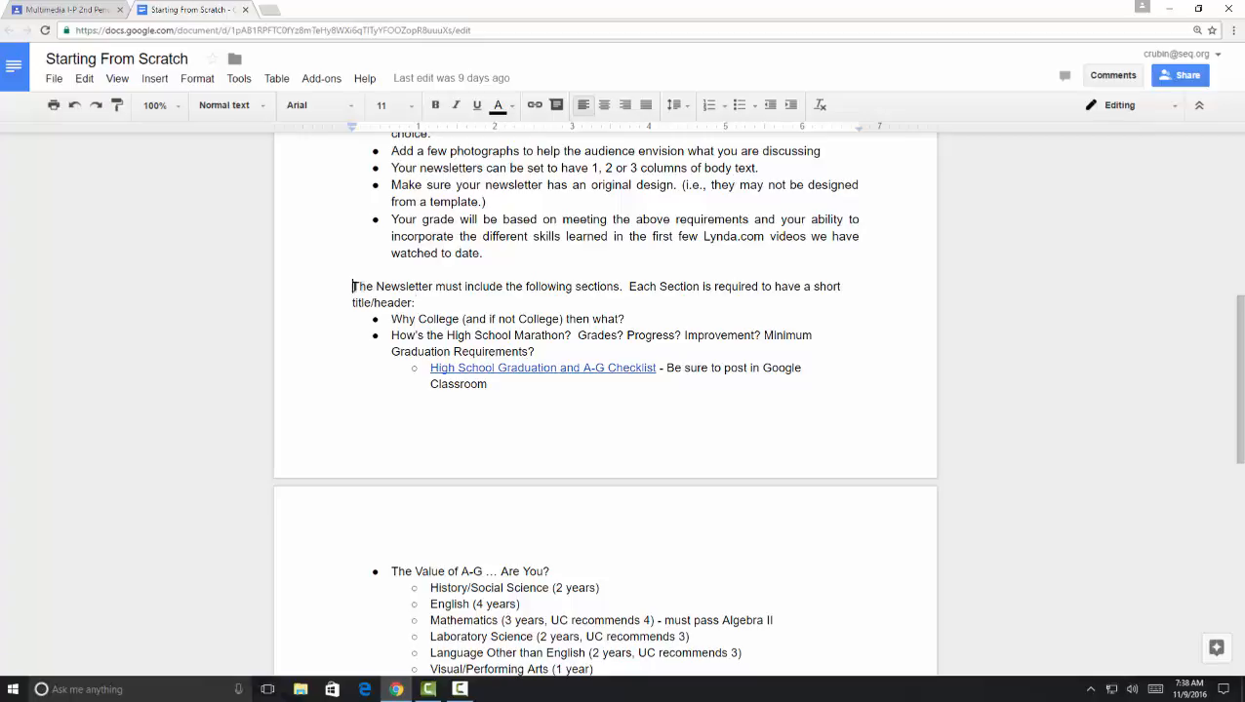
# Highlight the required-sections intro paragraph and first bullets, then minimize Chrome to the desktop.
pyautogui.moveTo(352, 286); pyautogui.dragTo(461, 300)
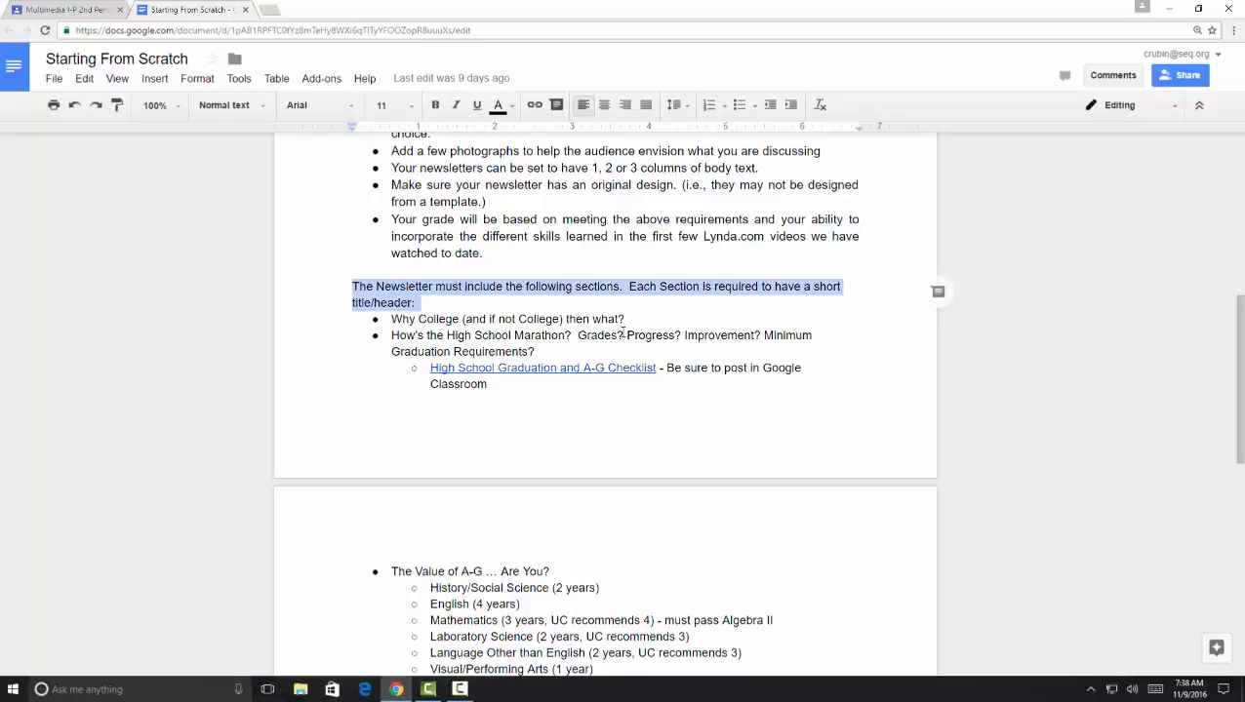
pyautogui.scroll(1, 667, 335)
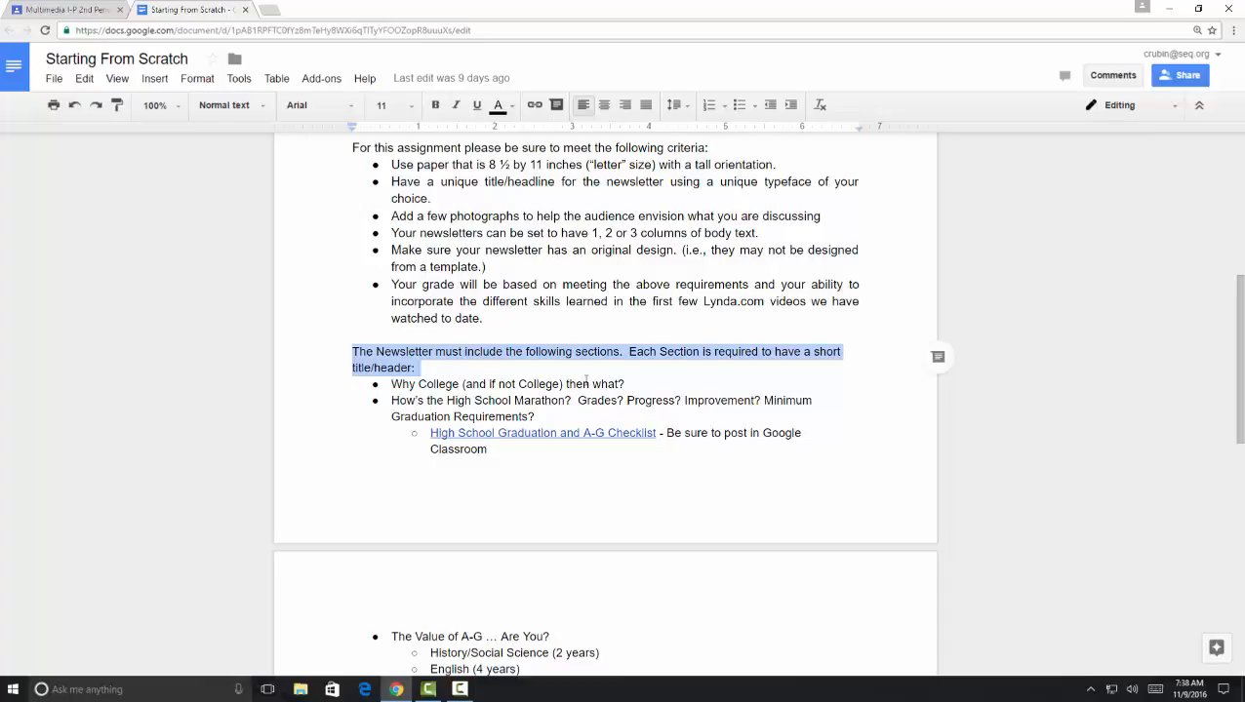
pyautogui.click(525, 384)
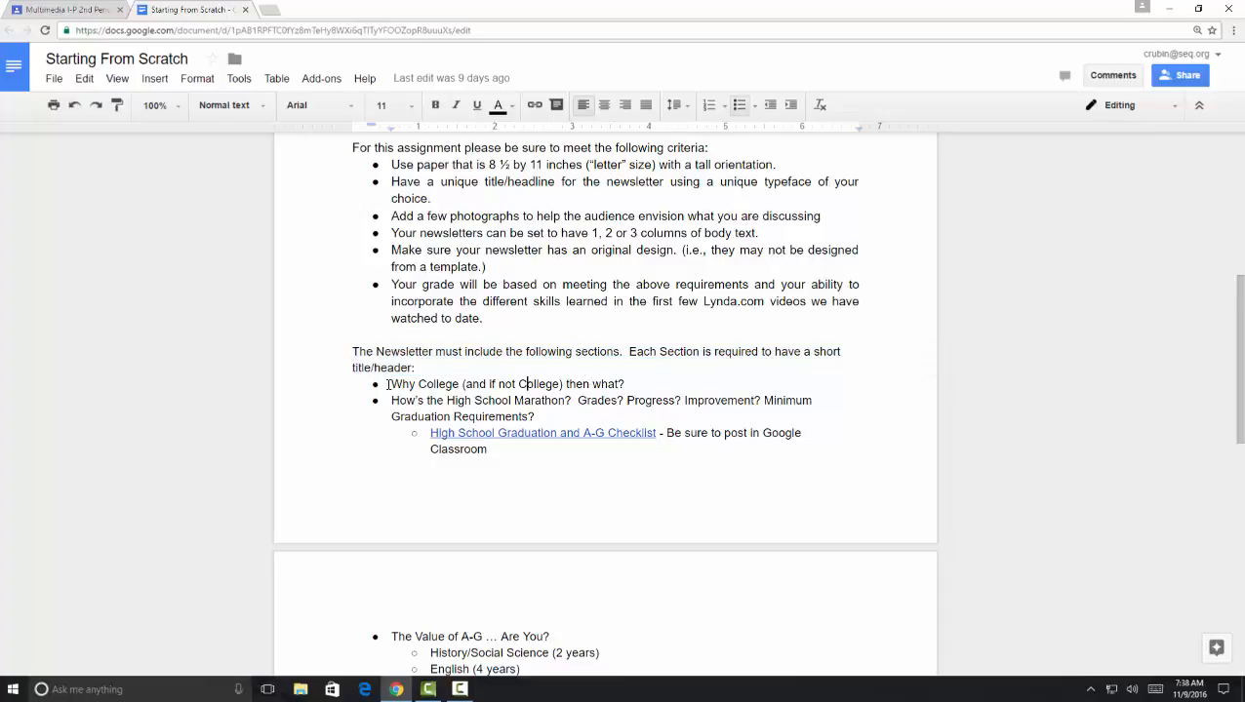
pyautogui.moveTo(389, 384); pyautogui.dragTo(715, 460)
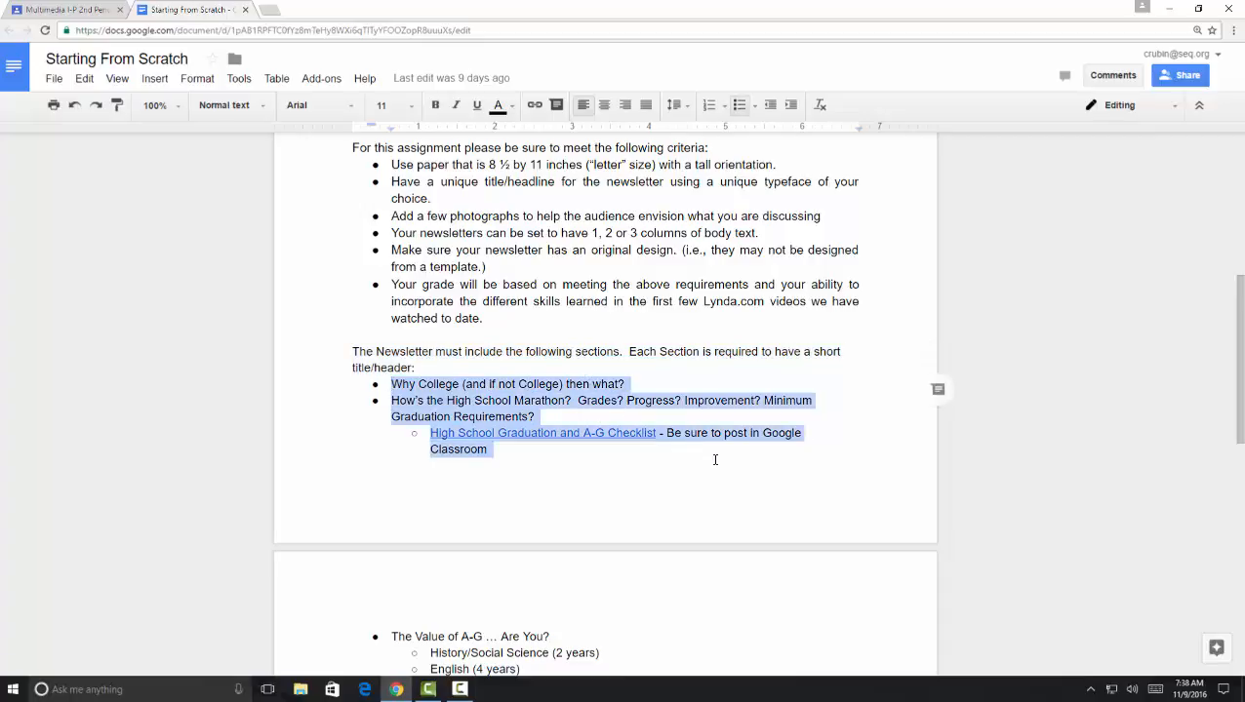
pyautogui.click(715, 459)
pyautogui.scroll(-3, 712, 460)
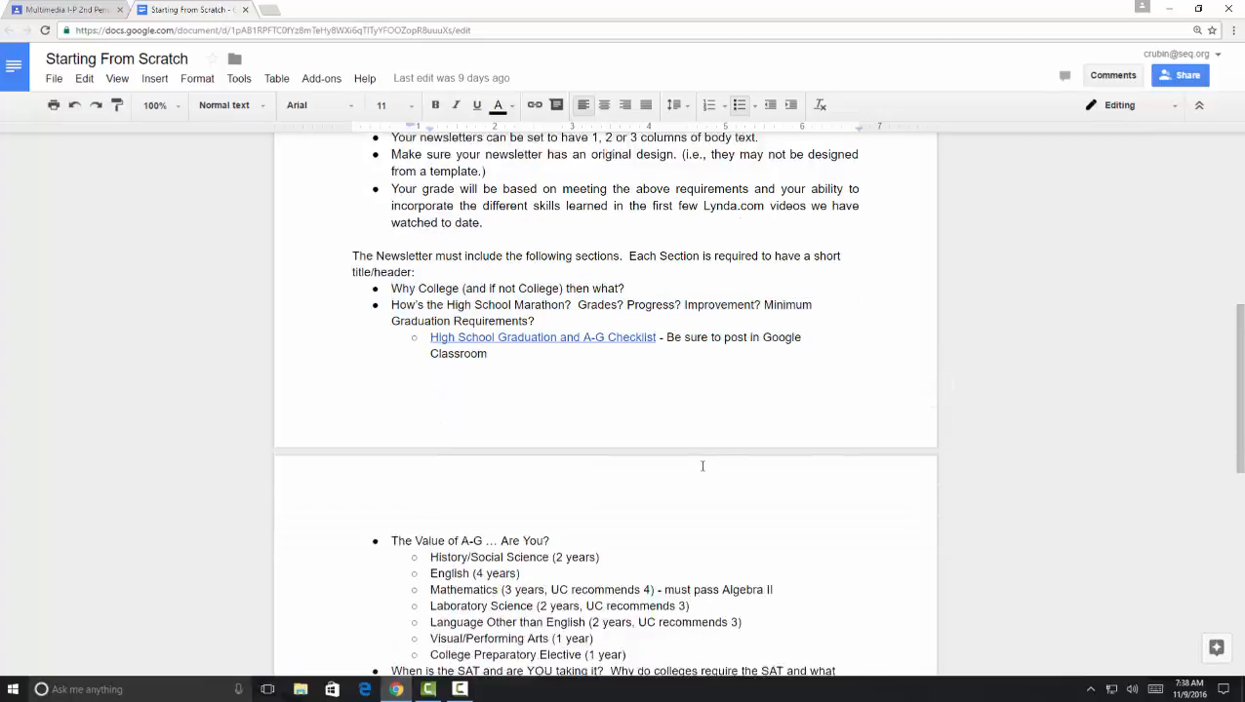
pyautogui.scroll(-3, 700, 470)
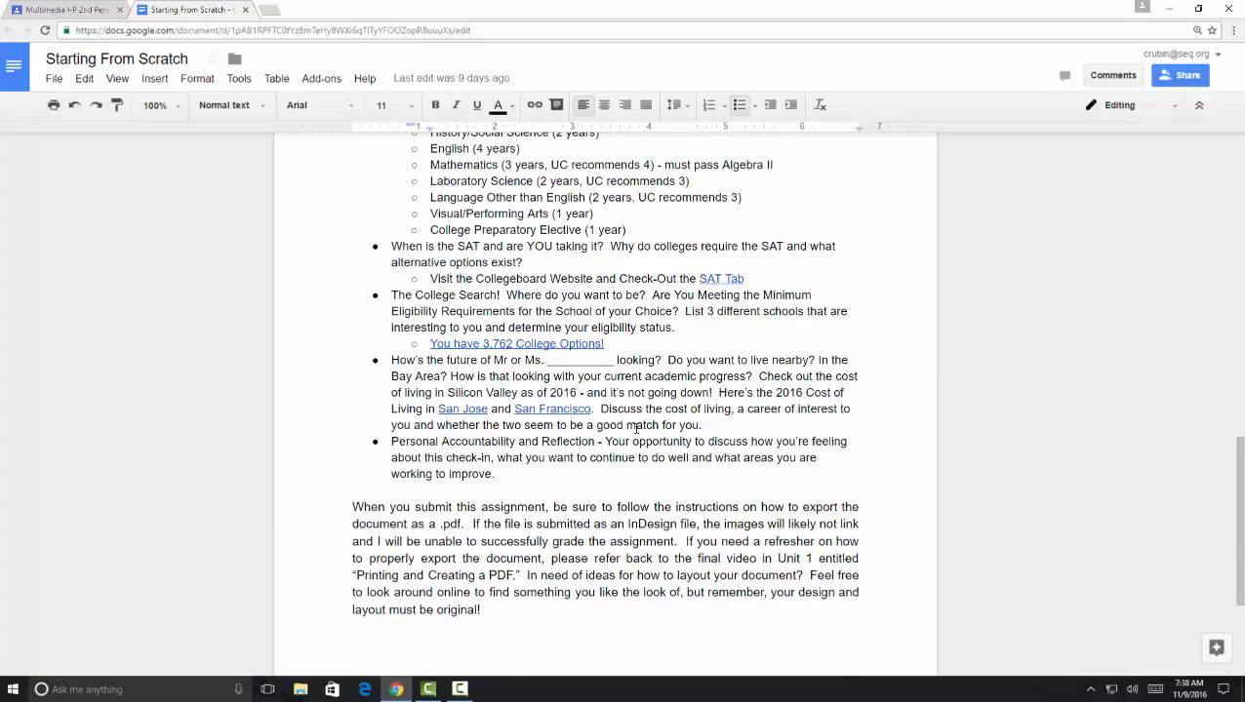
pyautogui.click(1169, 8)
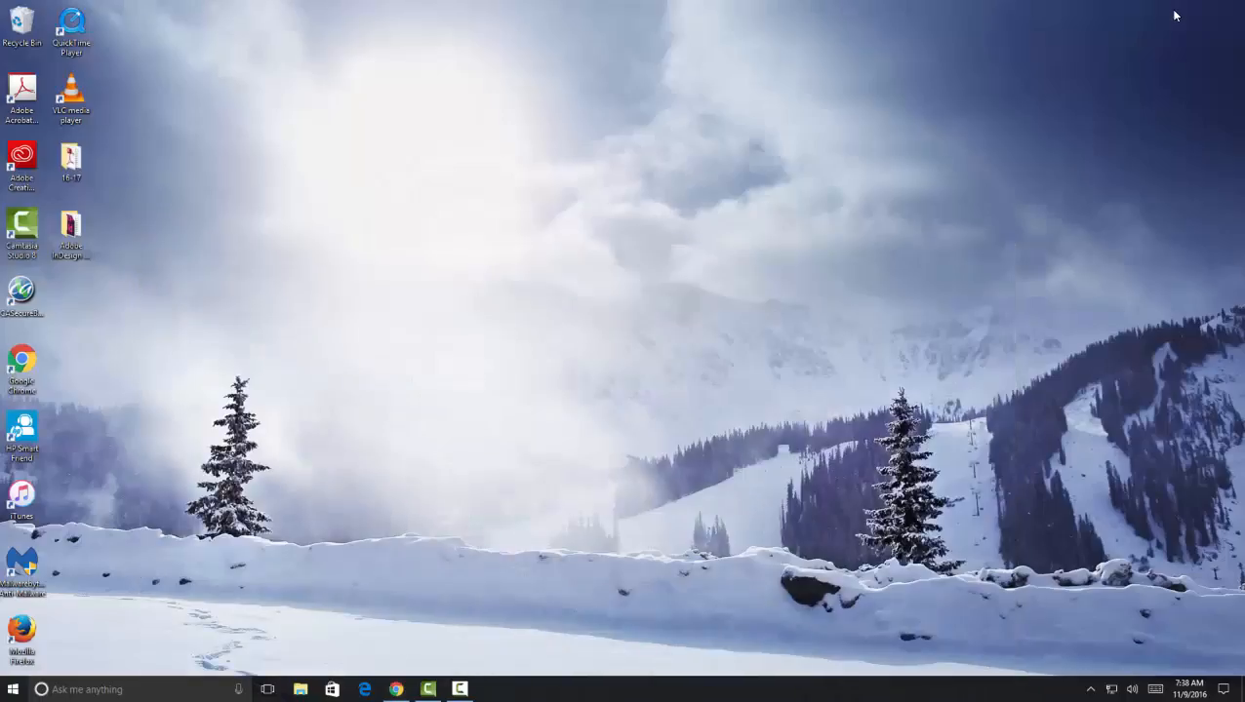
# Open the assignment folder, preview the Travel, Family, Giesel Library and ma bears photos, then open InDesign Scratch Text.
pyautogui.doubleClick(73, 236)
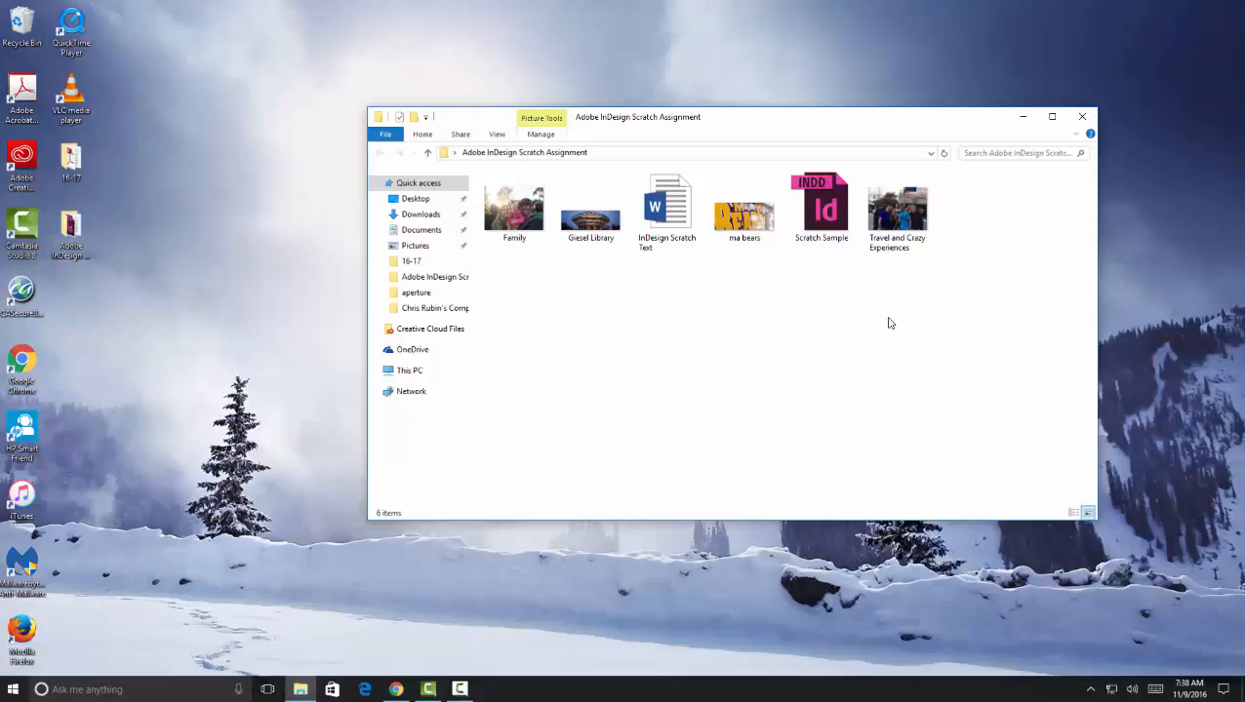
pyautogui.click(882, 230)
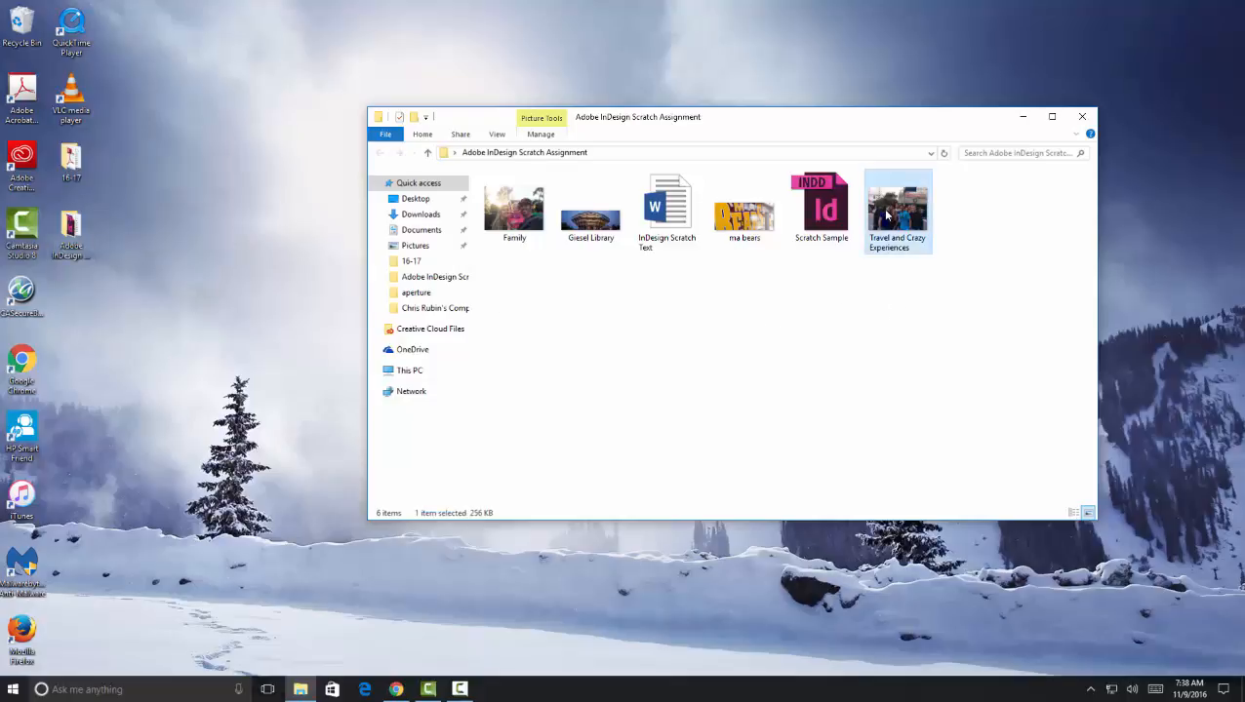
pyautogui.click(507, 219)
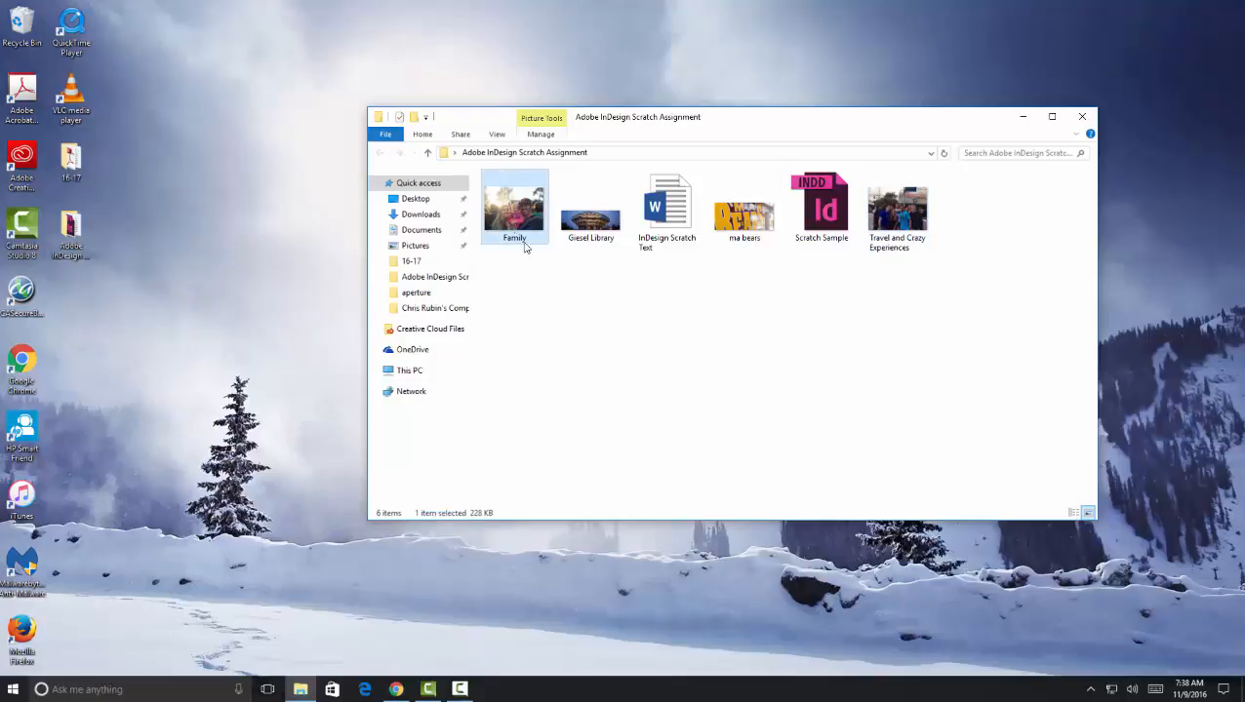
pyautogui.click(593, 224)
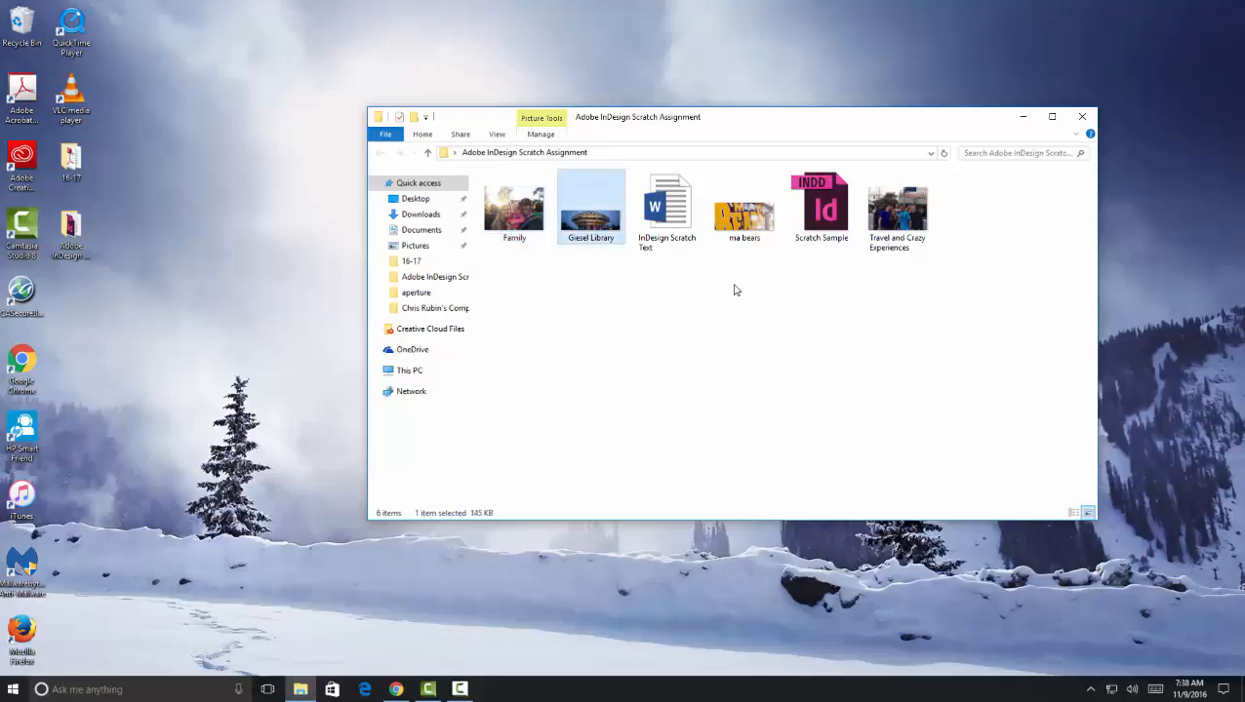
pyautogui.click(742, 232)
pyautogui.click(778, 299)
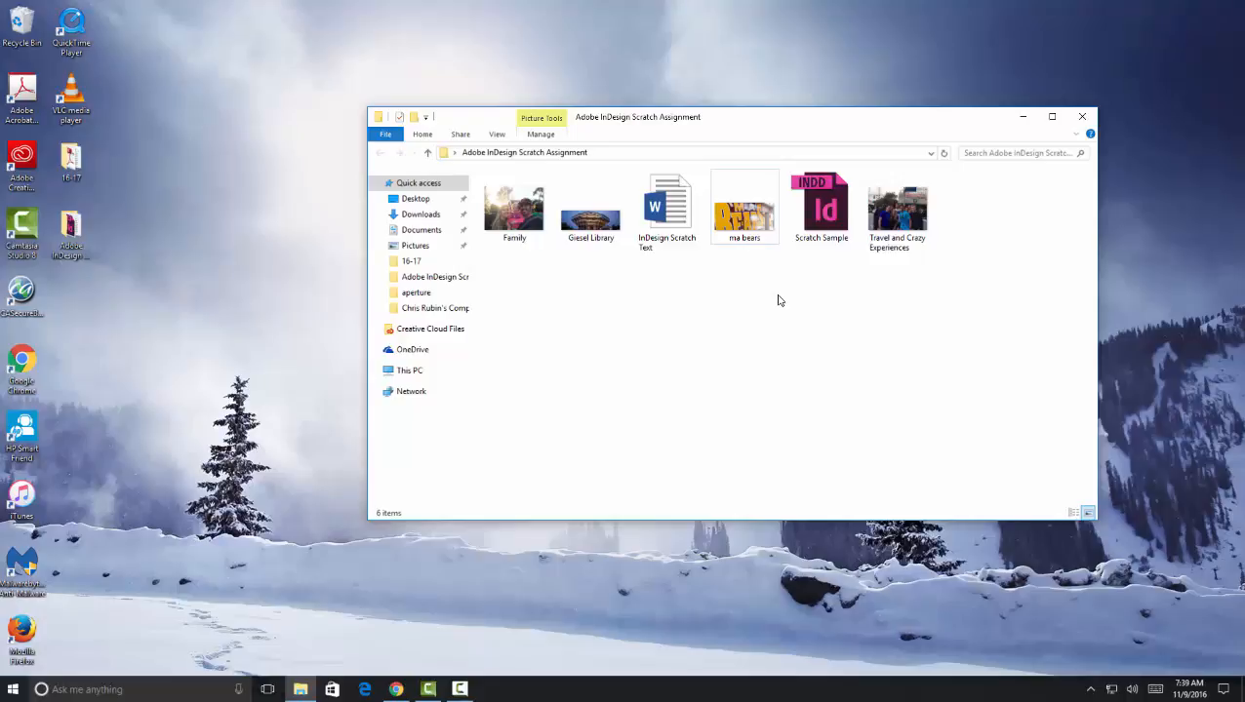
pyautogui.doubleClick(667, 210)
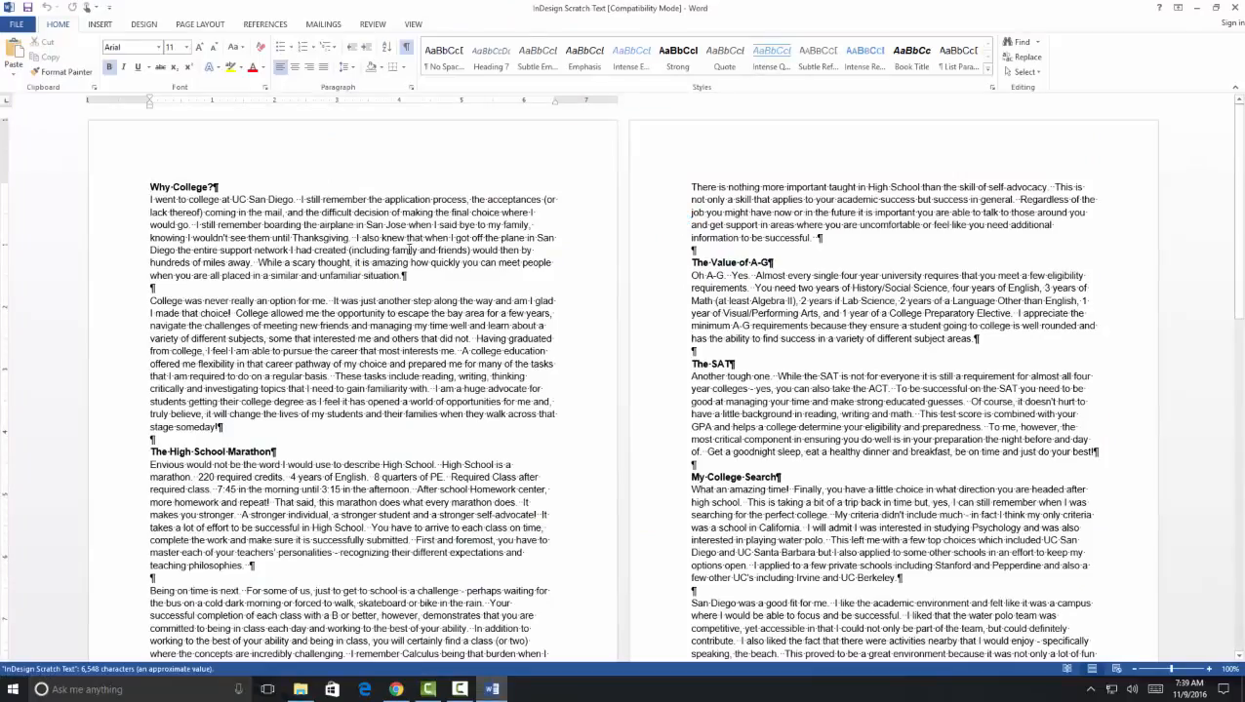
# Scroll through the InDesign Scratch Text article in Word, then close Word.
pyautogui.scroll(-2, 400, 504)
pyautogui.scroll(-5, 400, 503)
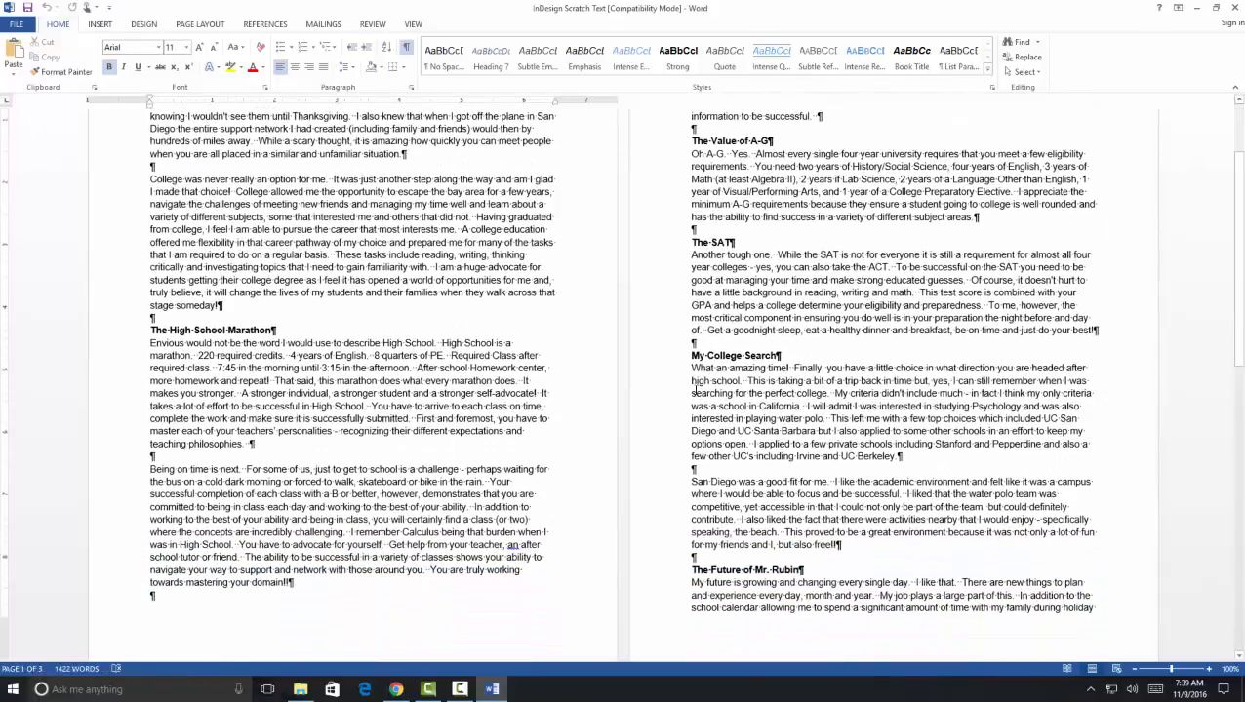
pyautogui.scroll(-5, 775, 387)
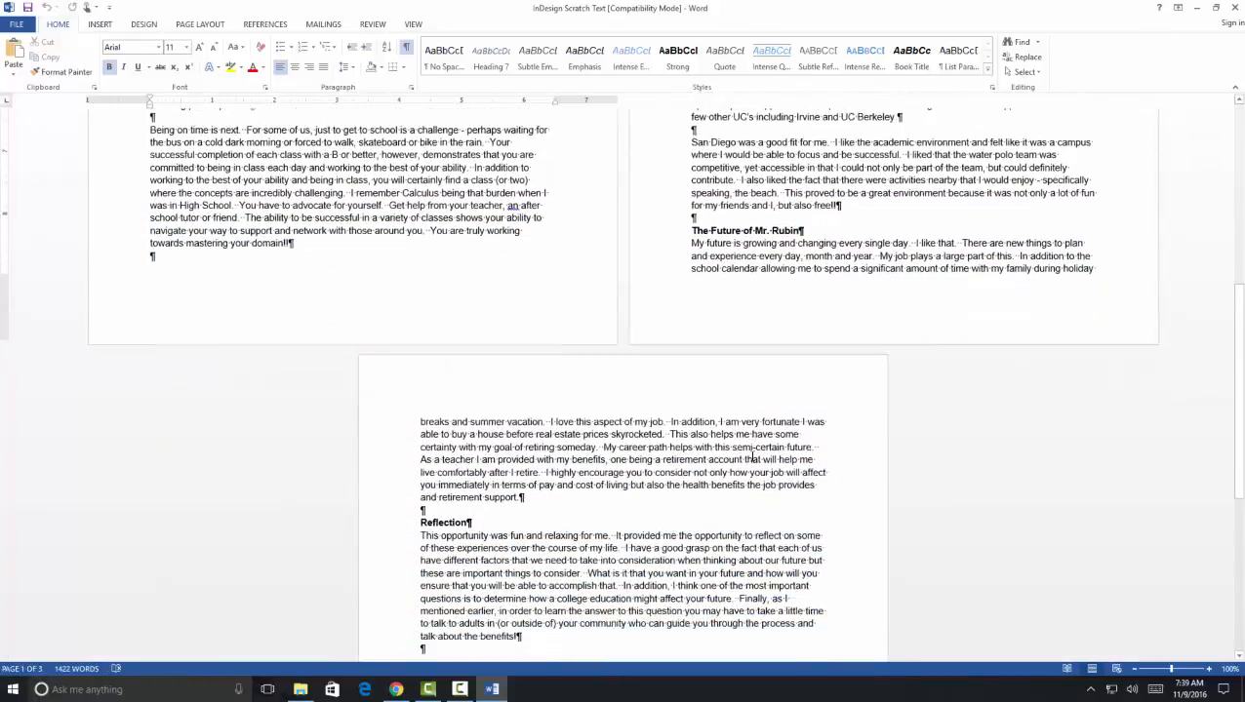
pyautogui.scroll(10, 700, 442)
pyautogui.scroll(2, 699, 442)
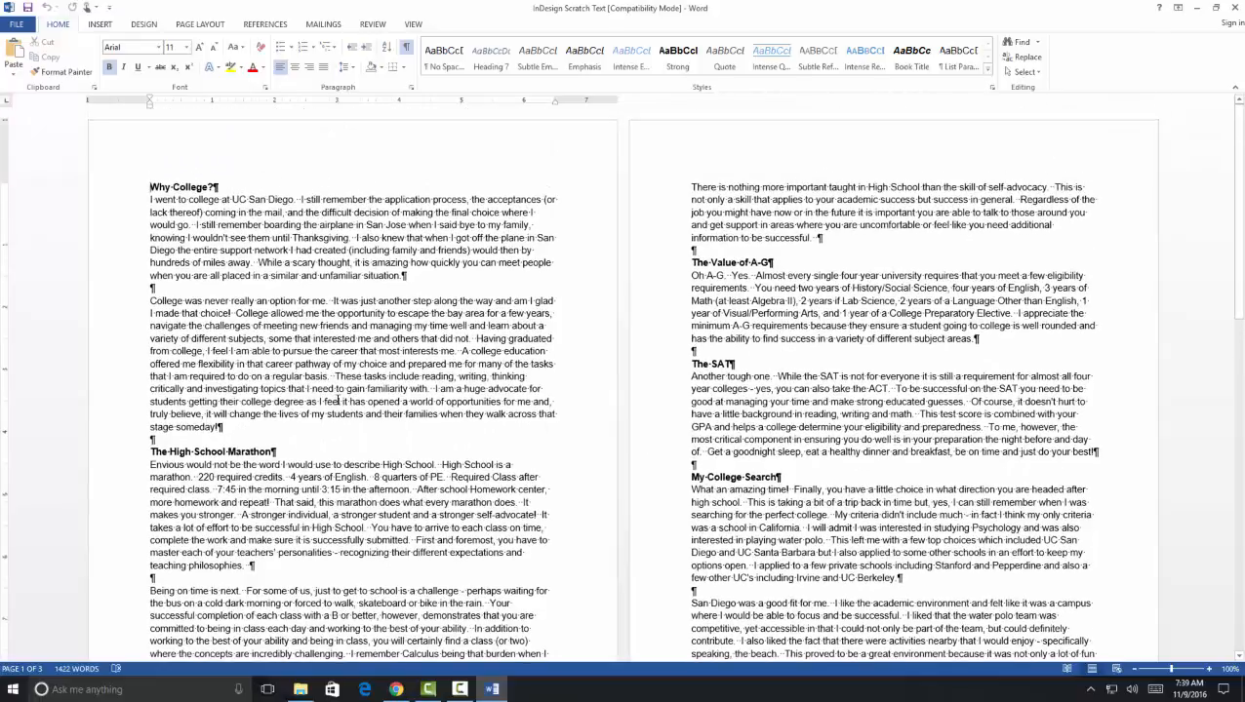
pyautogui.click(1235, 8)
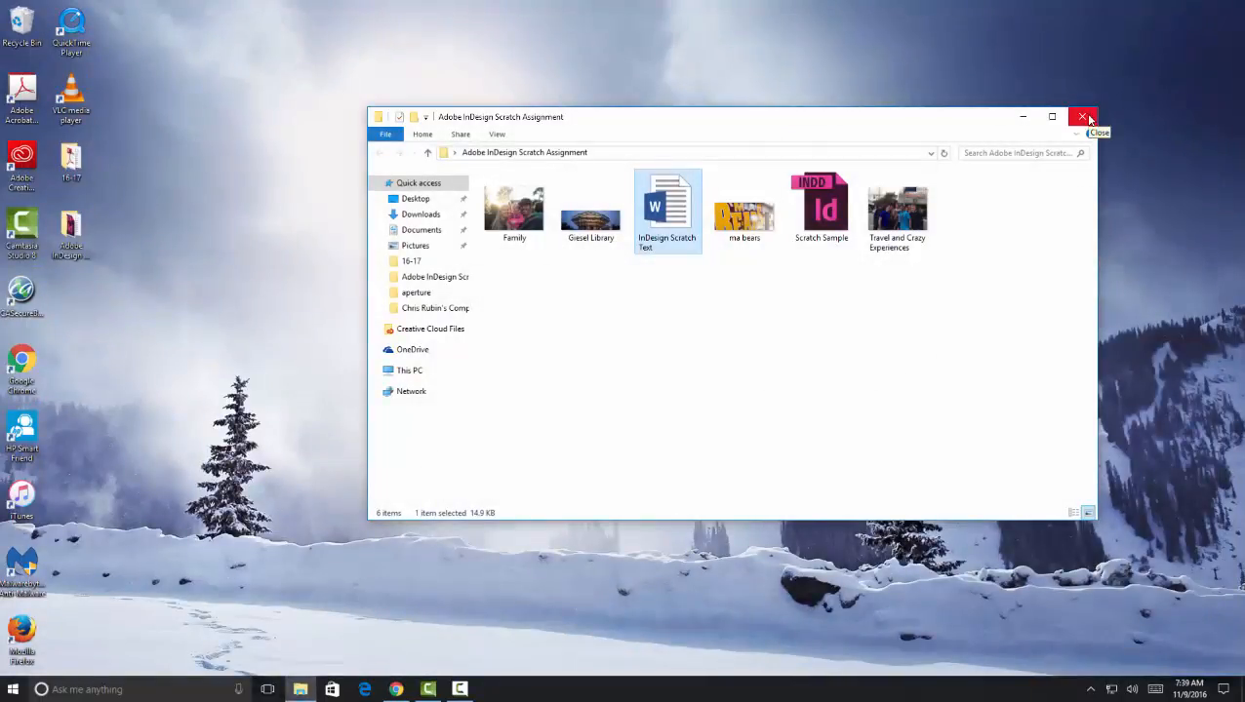
# Search the Start menu for 'indesign' and launch Adobe InDesign CS6.
pyautogui.click(12, 690)
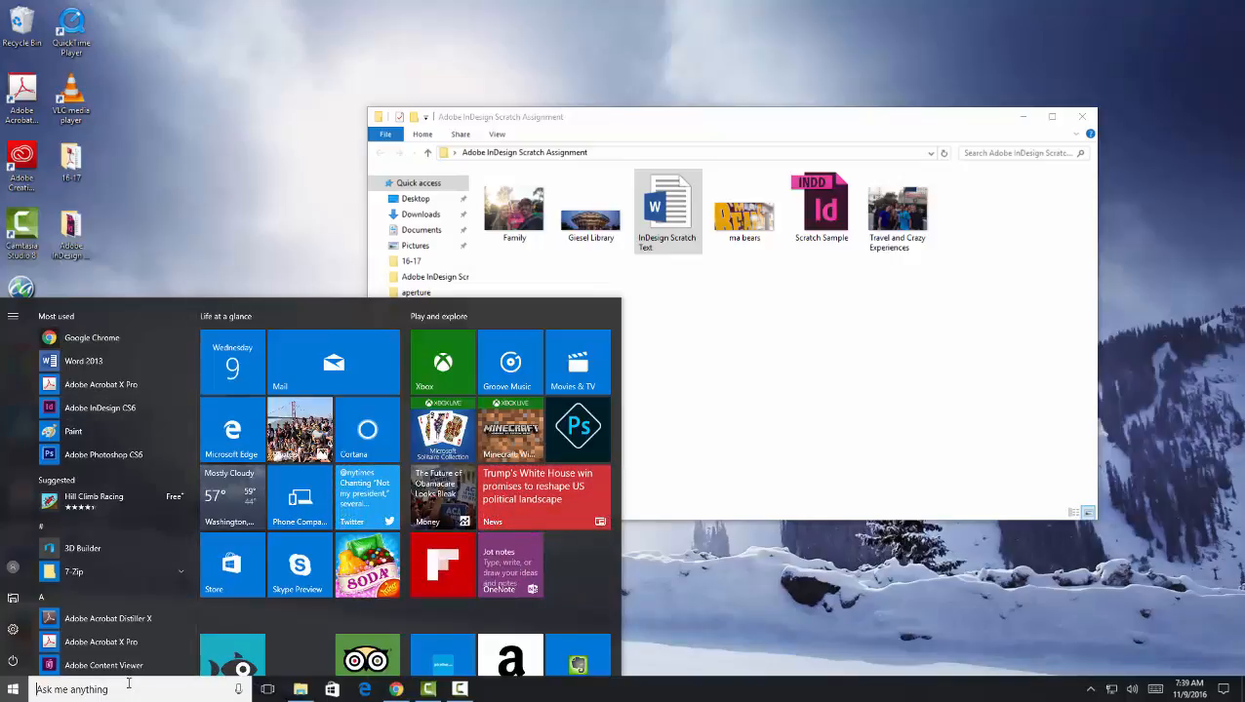
pyautogui.write('indes')
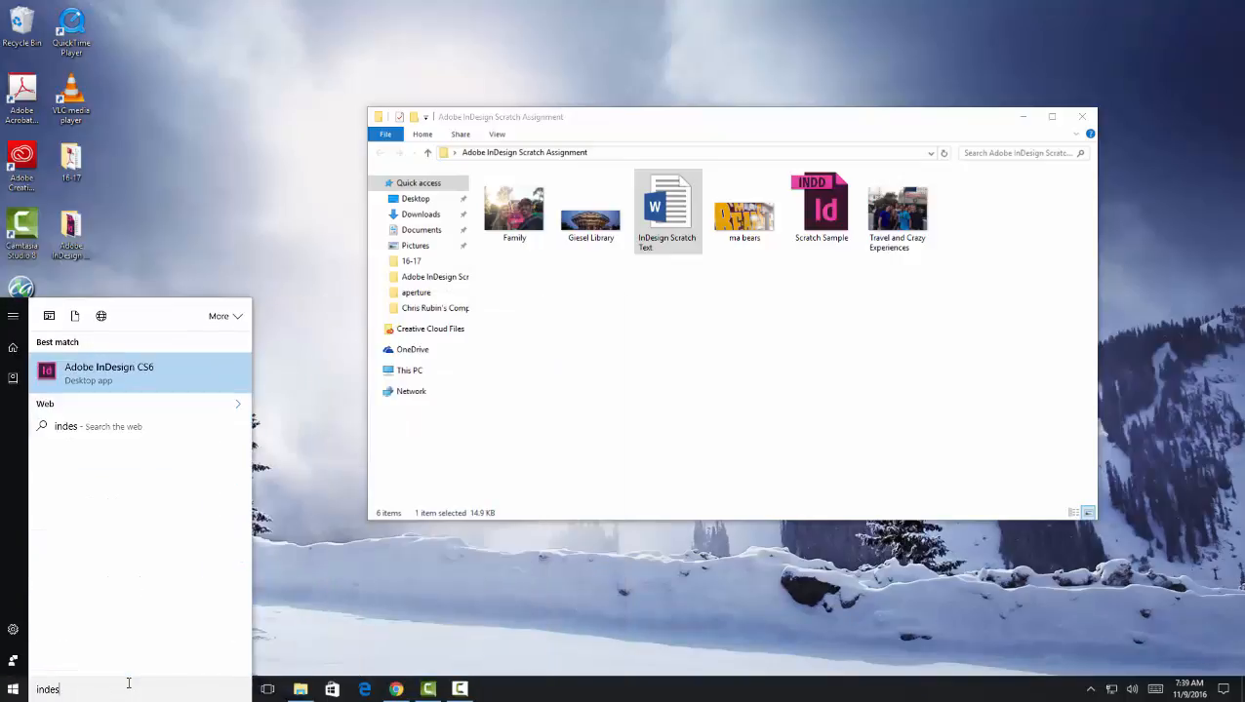
pyautogui.write('ign')
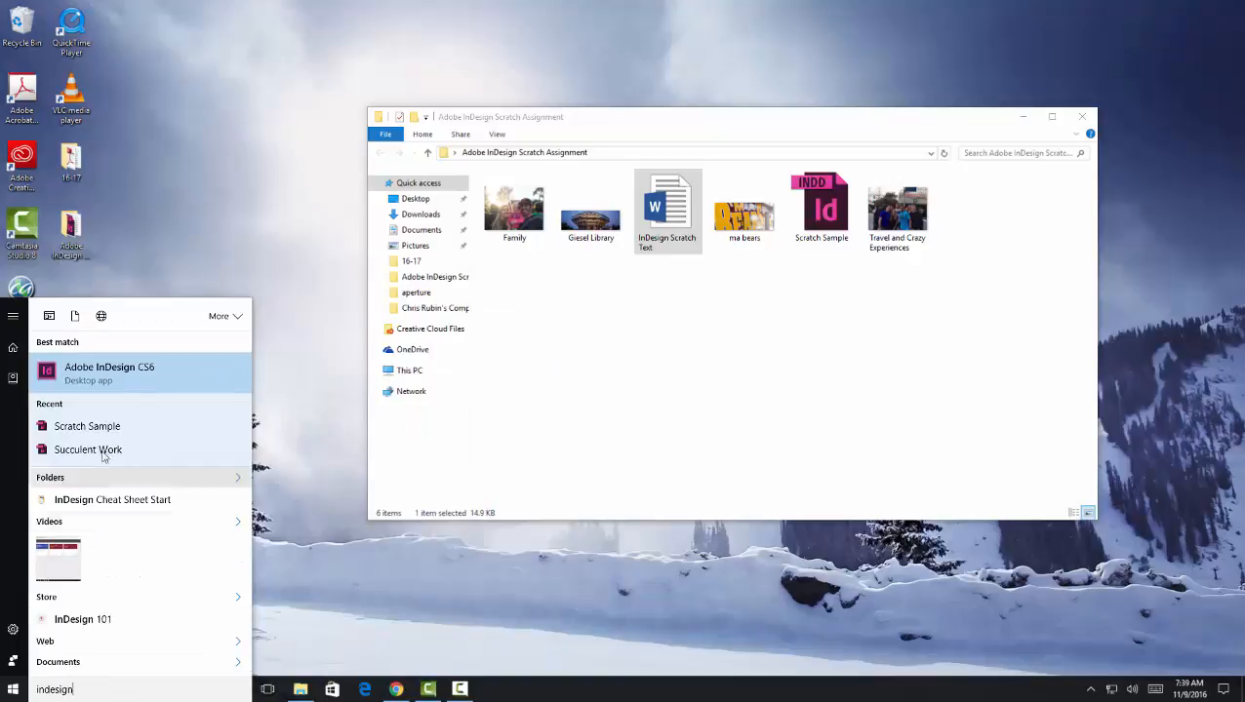
pyautogui.click(158, 380)
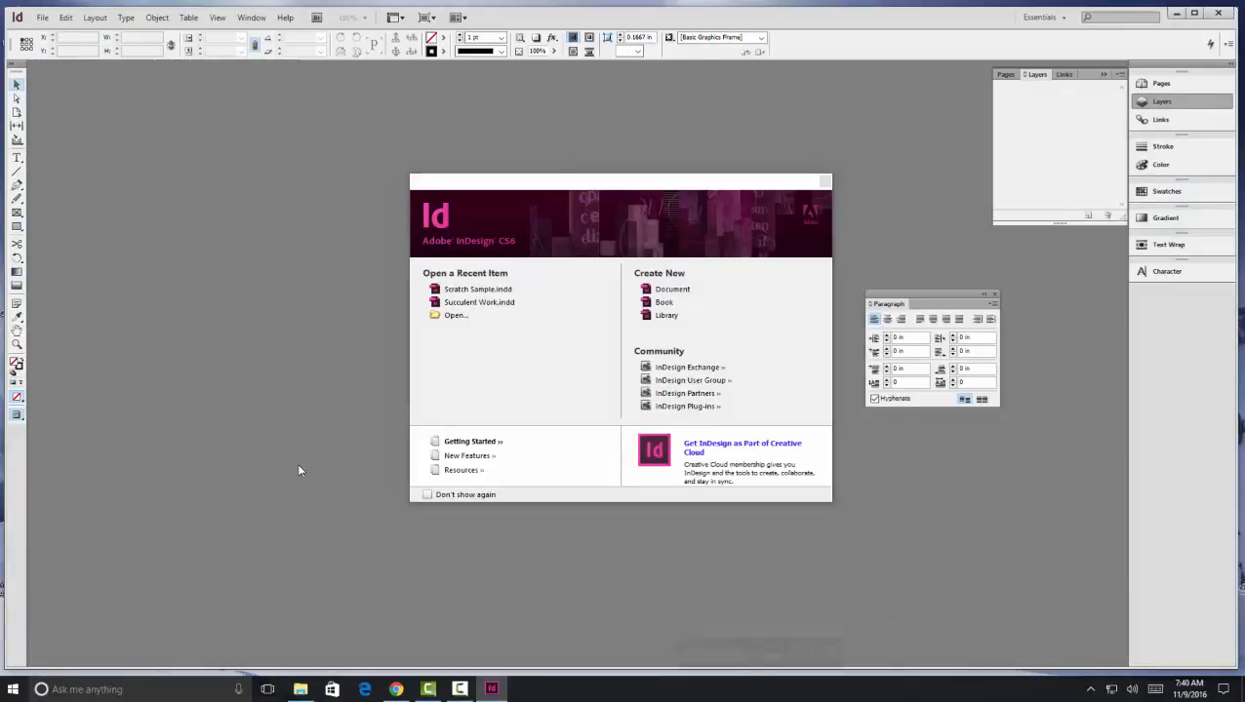
# Create a new Print-intent, portrait Letter document with 0.5 in margins.
pyautogui.click(673, 289)
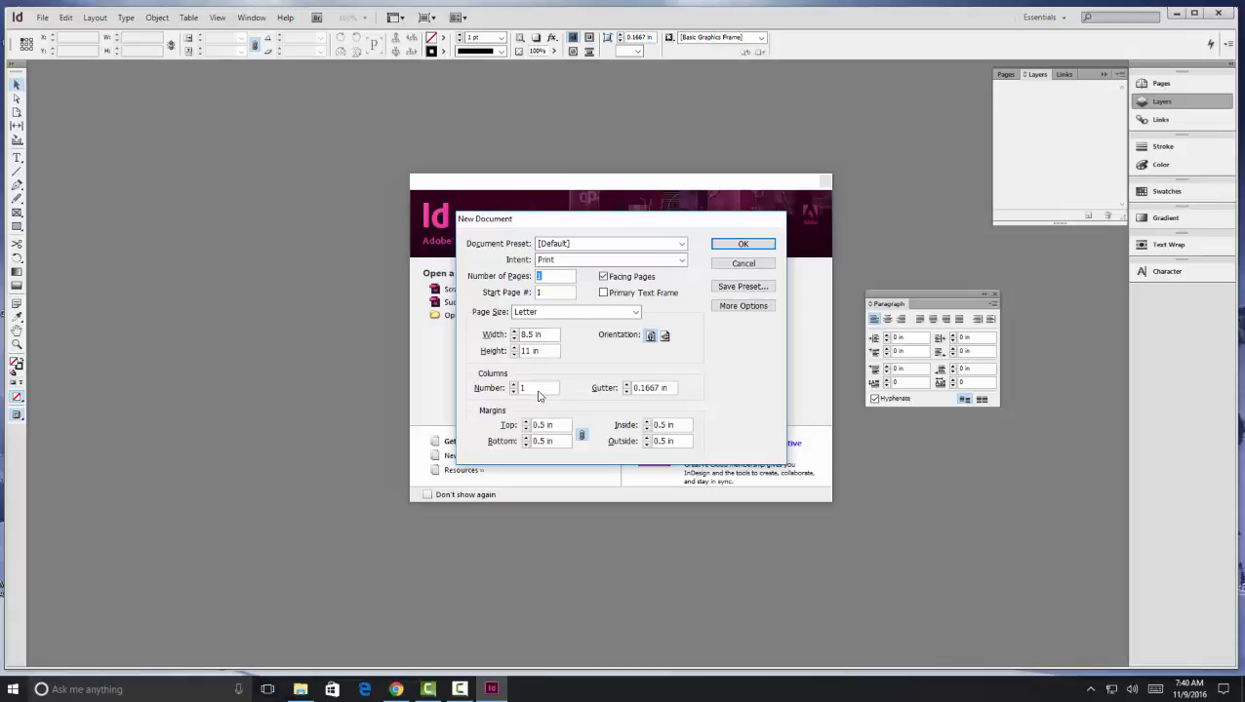
pyautogui.click(560, 261)
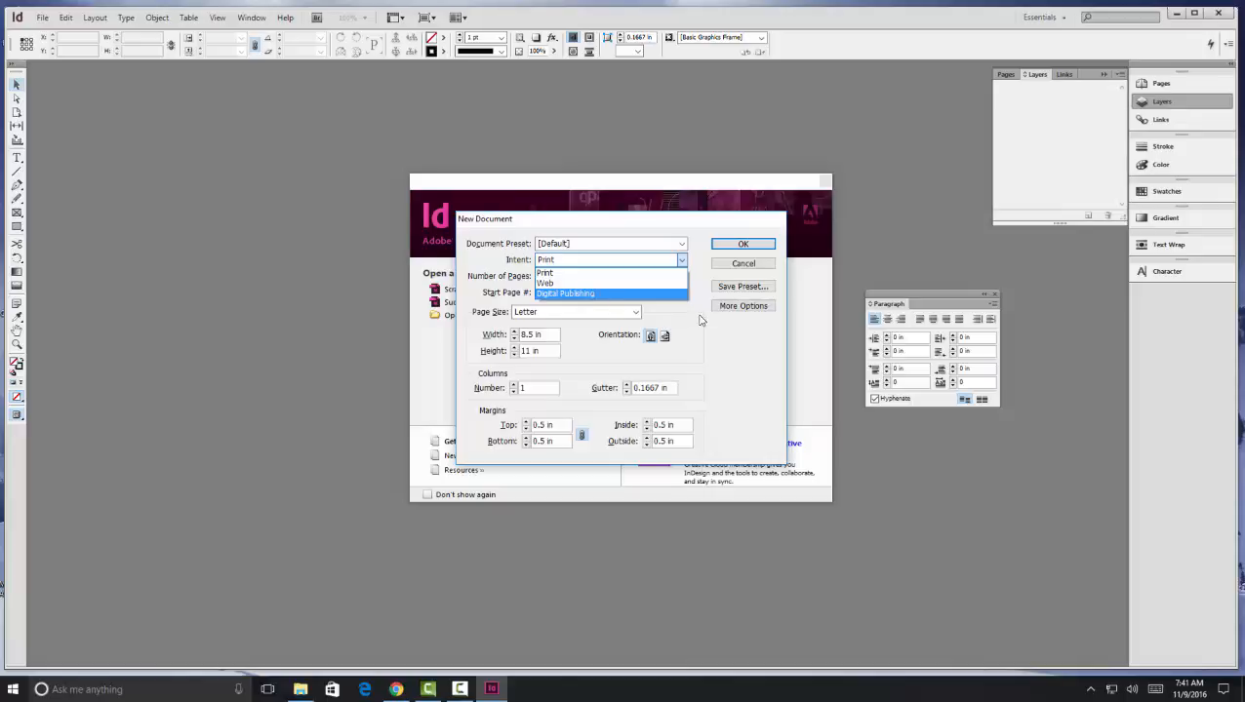
pyautogui.click(541, 274)
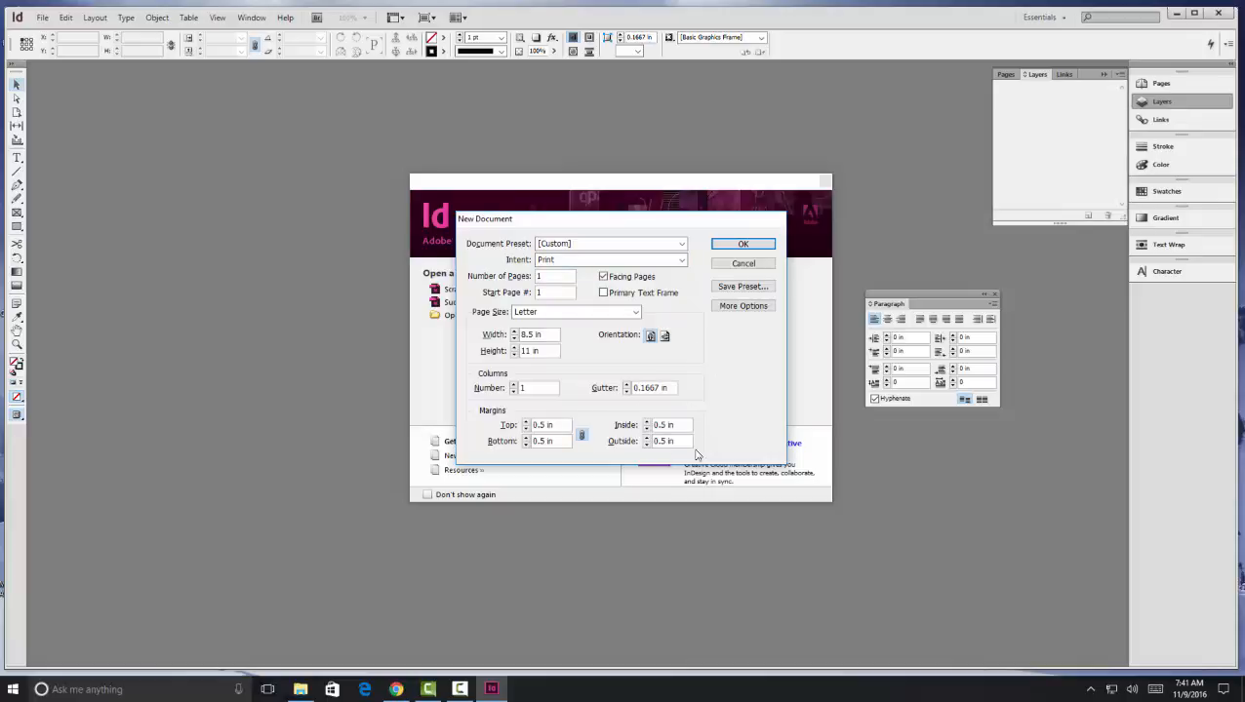
pyautogui.click(738, 252)
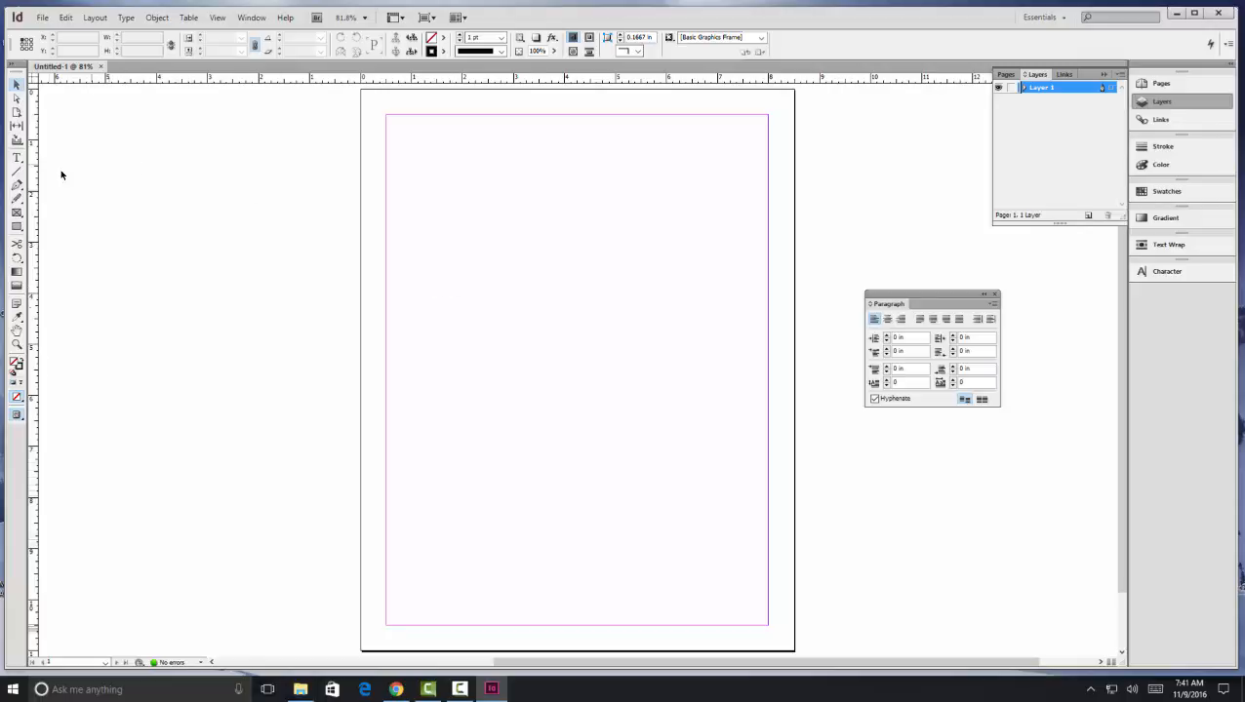
# Draw an 8.5 × 1.92 in rectangle frame across the top of the page.
pyautogui.click(17, 215)
pyautogui.click(16, 216)
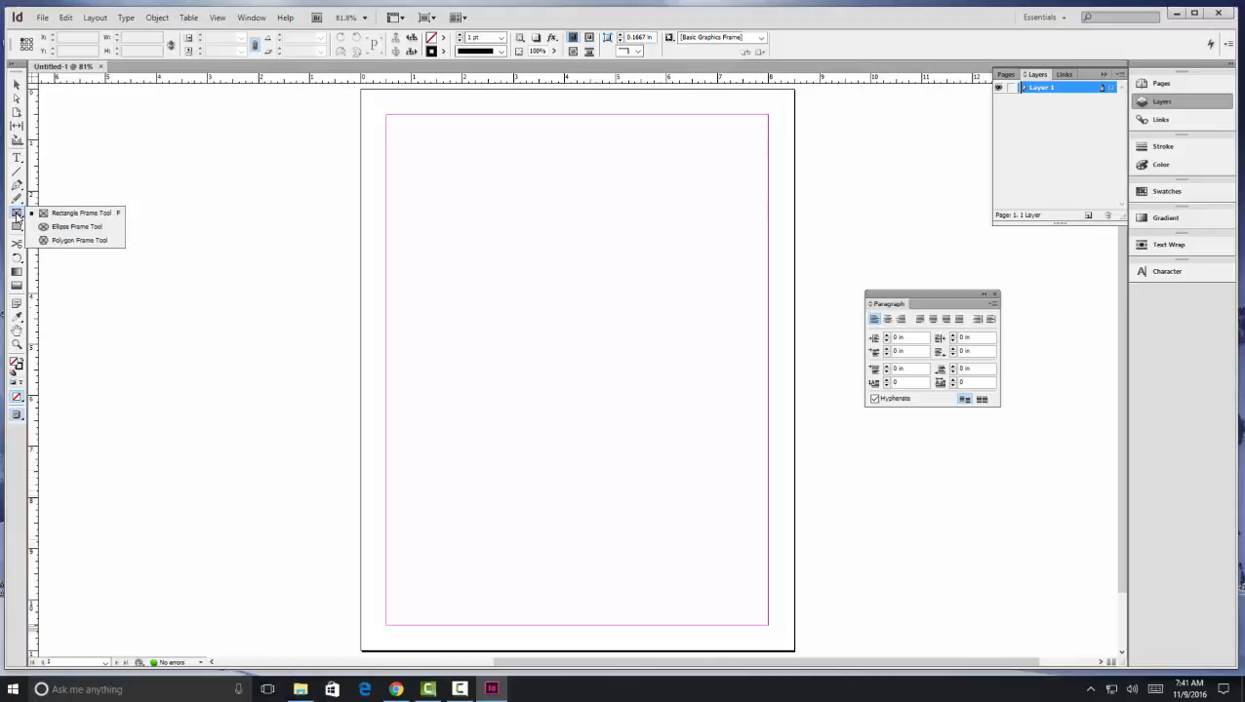
pyautogui.click(17, 217)
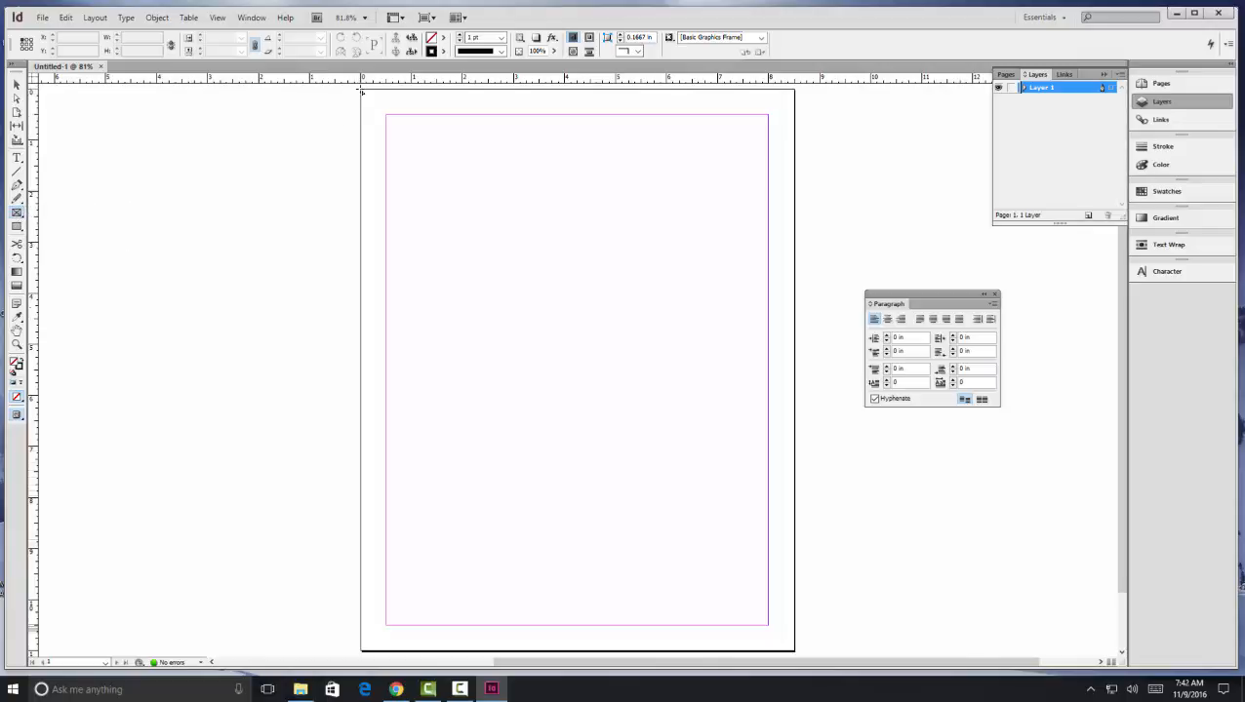
pyautogui.moveTo(362, 90); pyautogui.dragTo(794, 187)
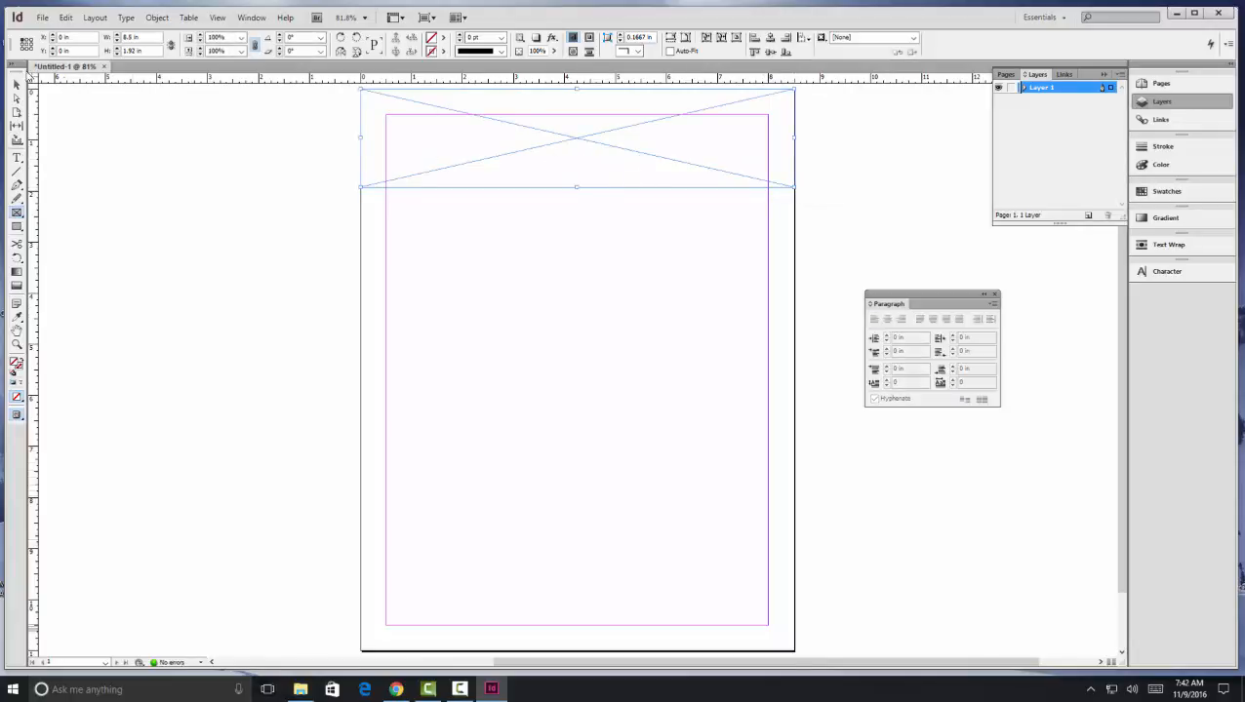
pyautogui.click(16, 158)
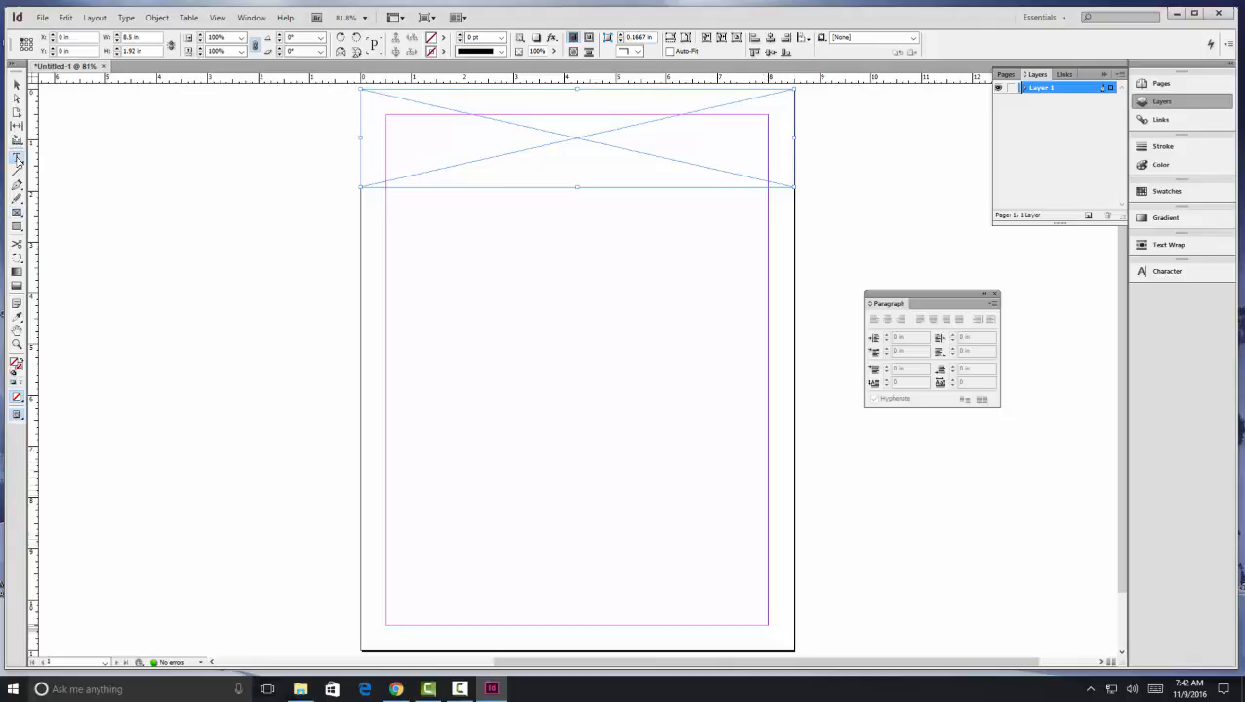
# Type the person's name and, on the next line, the tagline '- a future as certain as ever -', then select both.
pyautogui.click(376, 113)
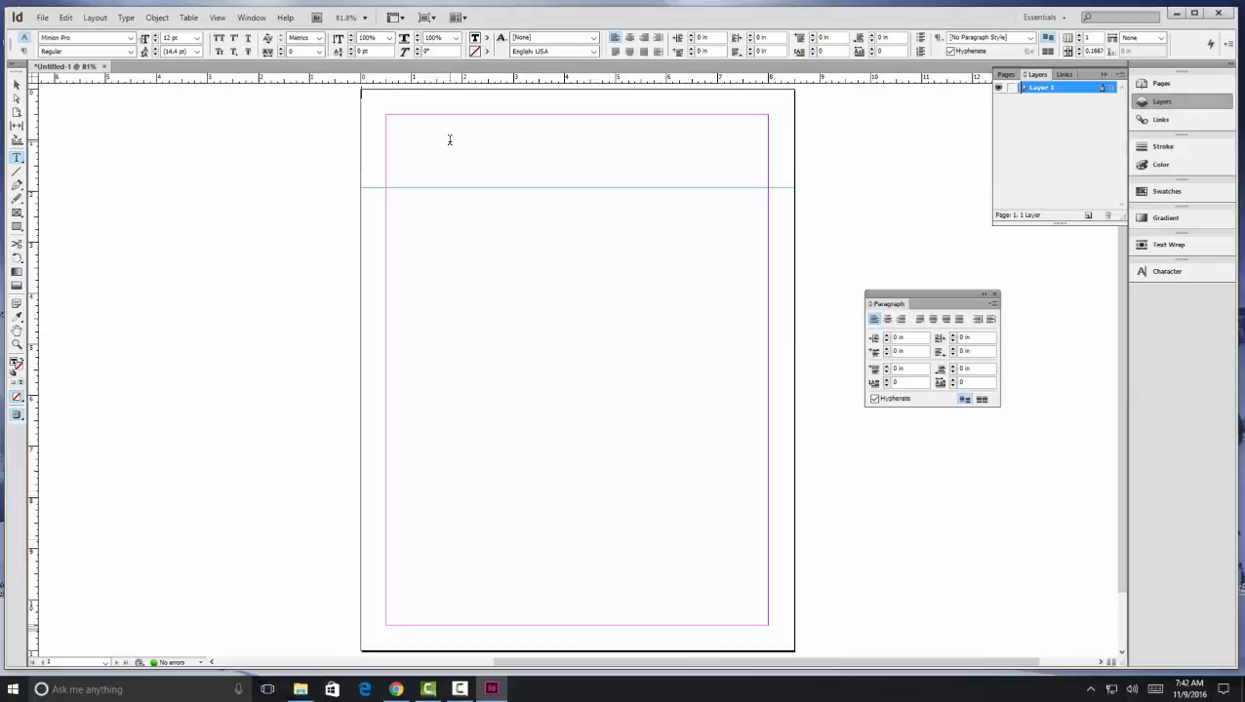
pyautogui.write('Chris Rubin')
pyautogui.press('Return')
pyautogui.write('a future')
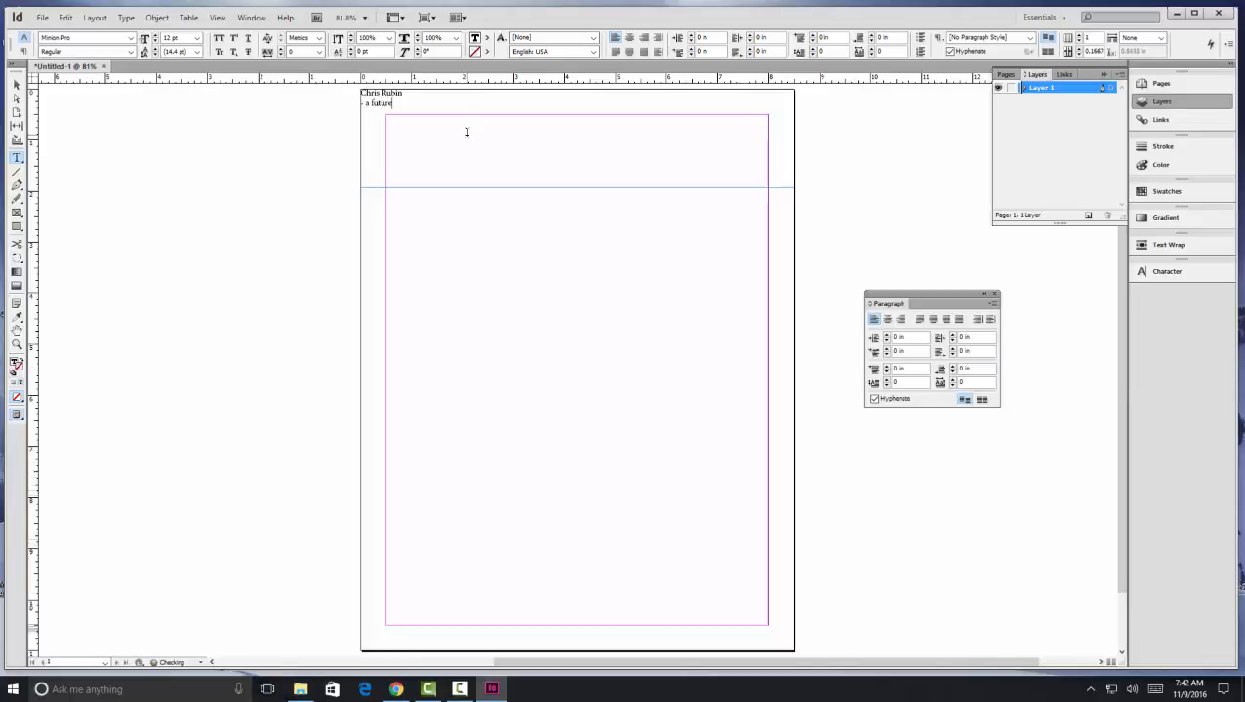
pyautogui.write(' an cert')
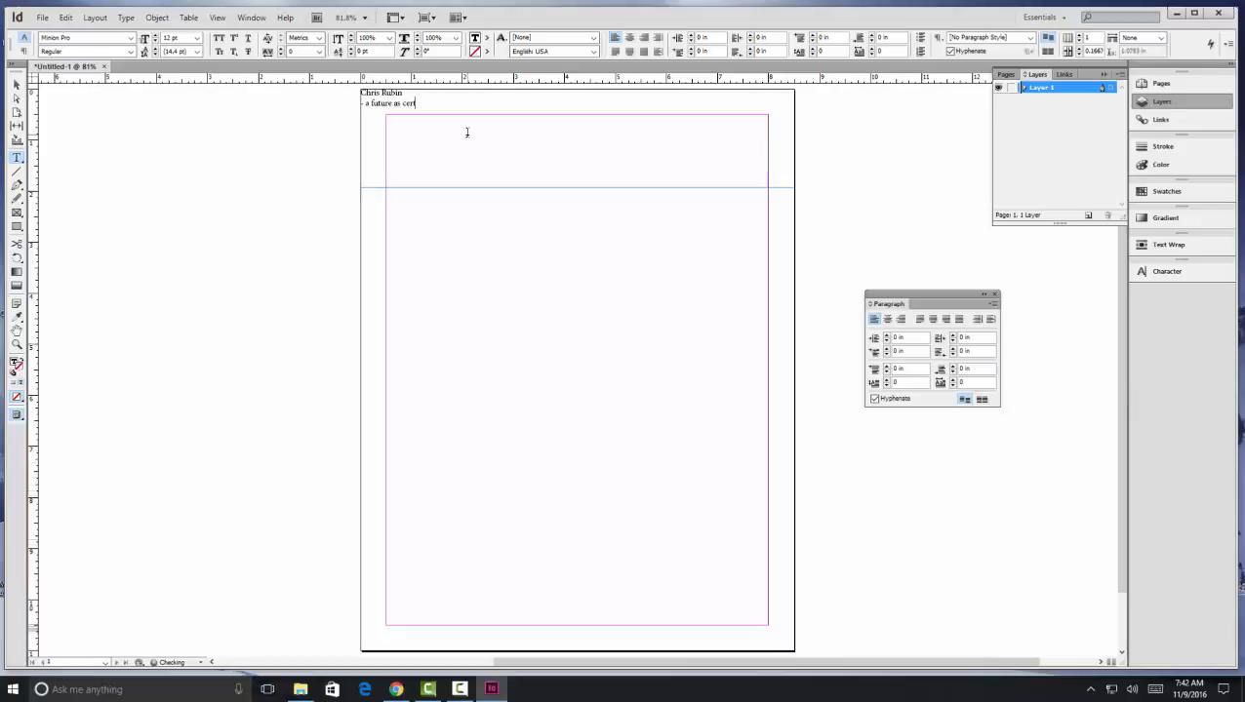
pyautogui.write('ain as ever -')
pyautogui.moveTo(466, 104); pyautogui.dragTo(348, 88)
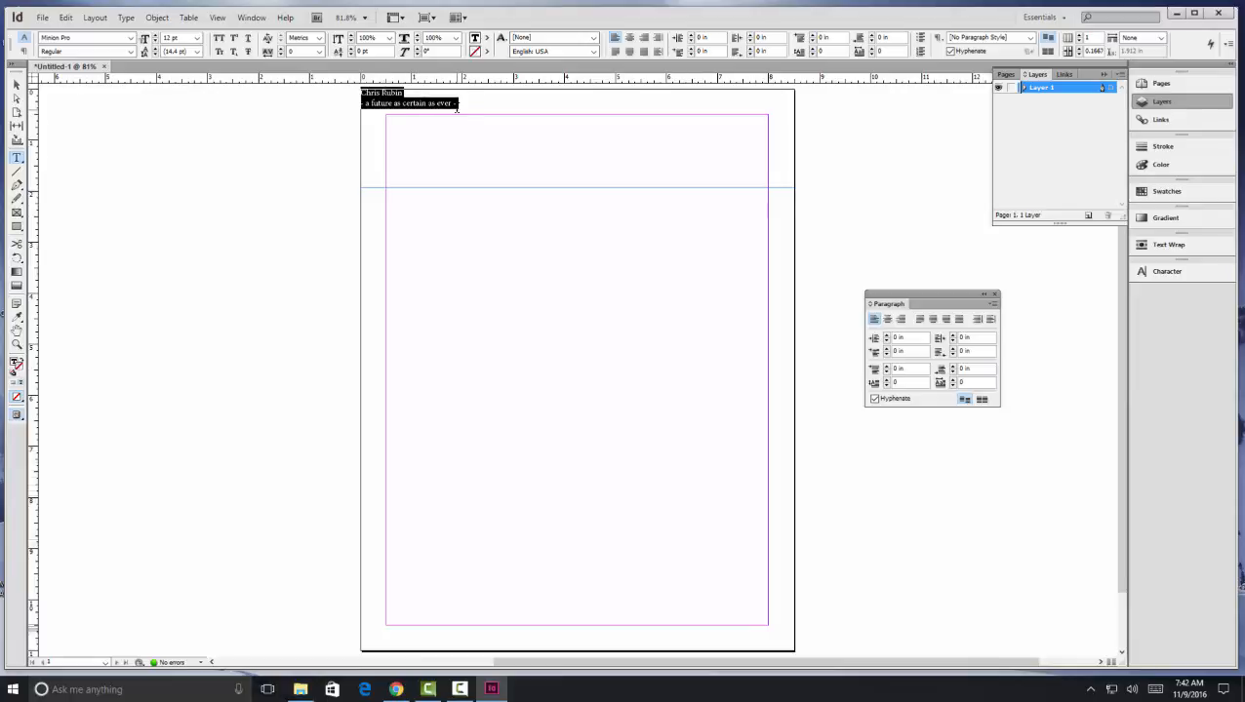
# Center the header lines and set the name line in Prestige Elite Std.
pyautogui.click(631, 38)
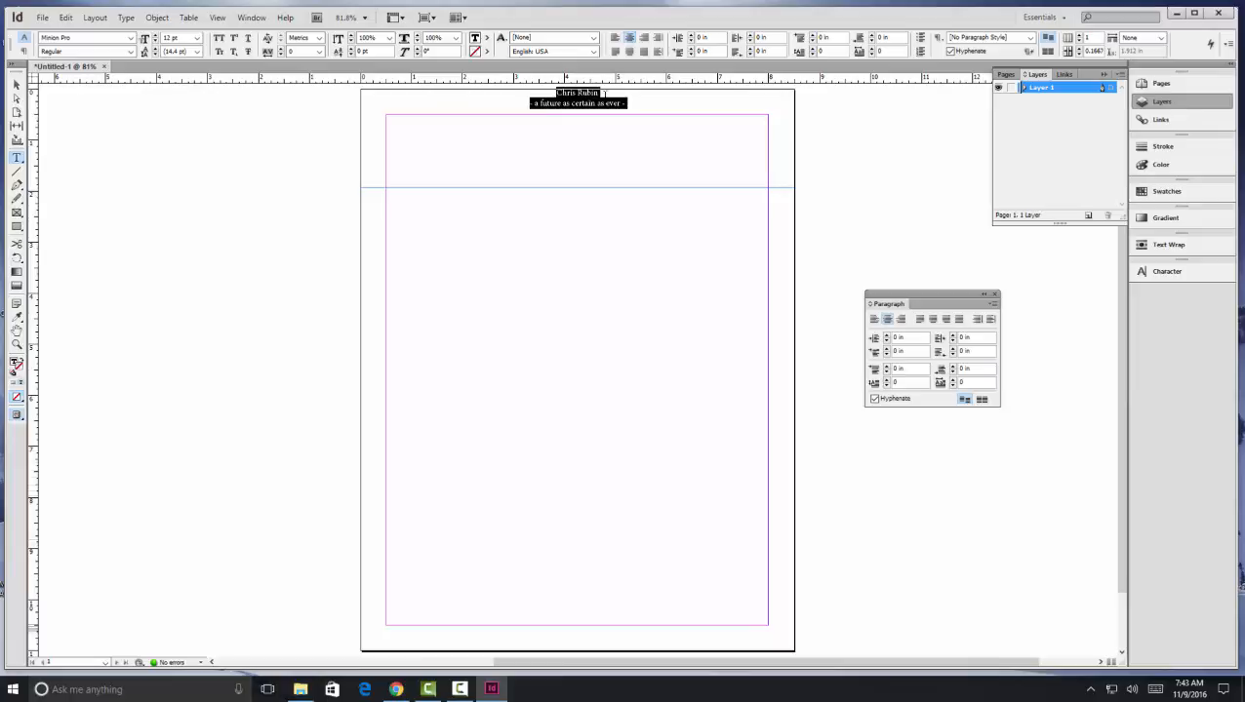
pyautogui.moveTo(599, 94); pyautogui.dragTo(547, 93)
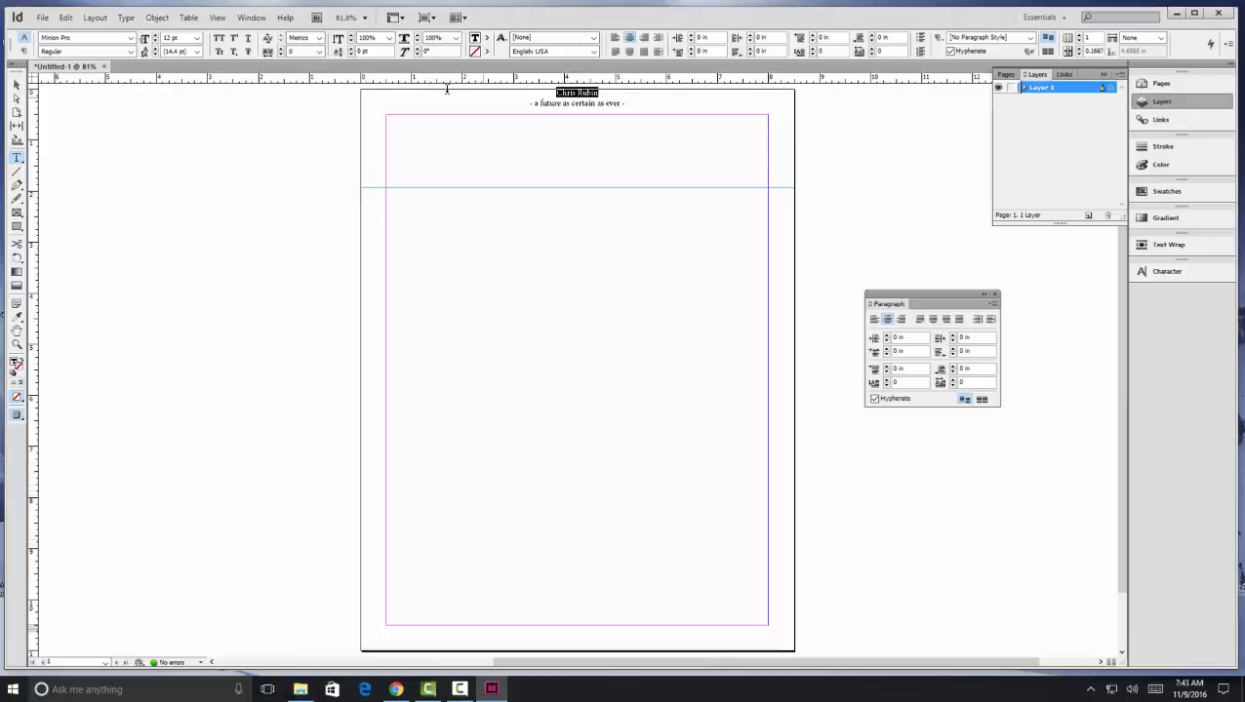
pyautogui.click(129, 37)
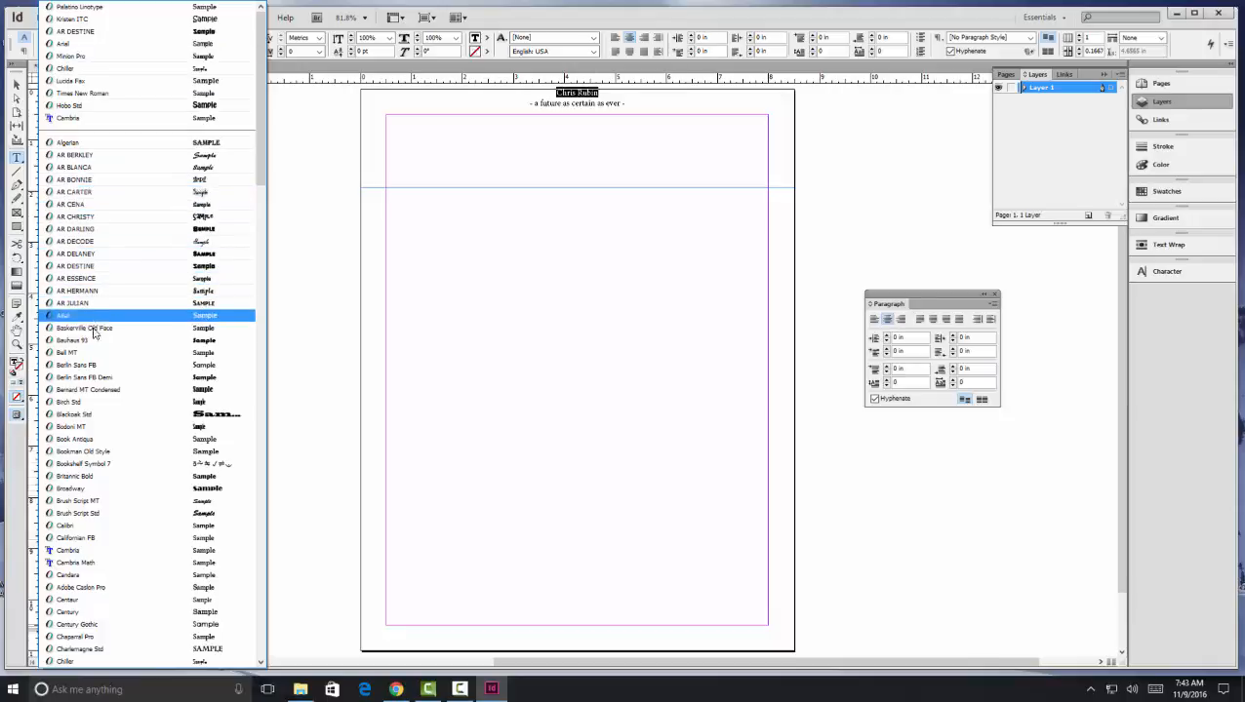
pyautogui.scroll(-3, 97, 380)
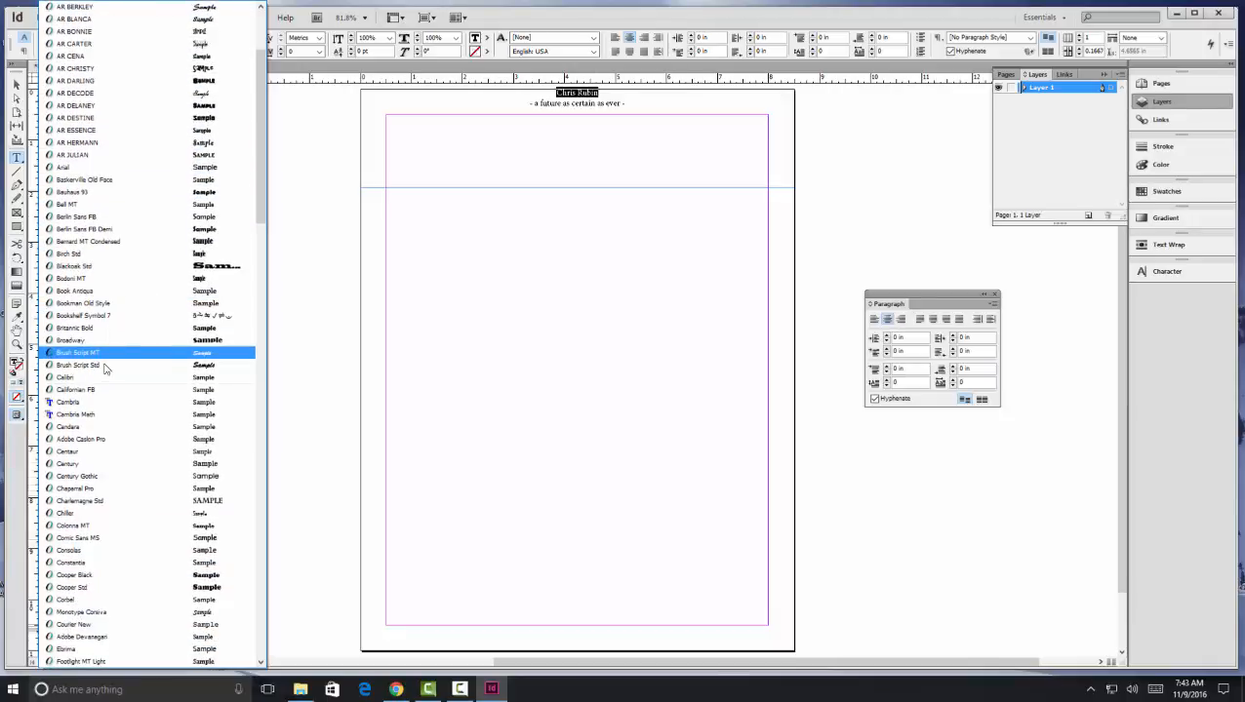
pyautogui.scroll(-6, 102, 390)
pyautogui.scroll(-10, 108, 397)
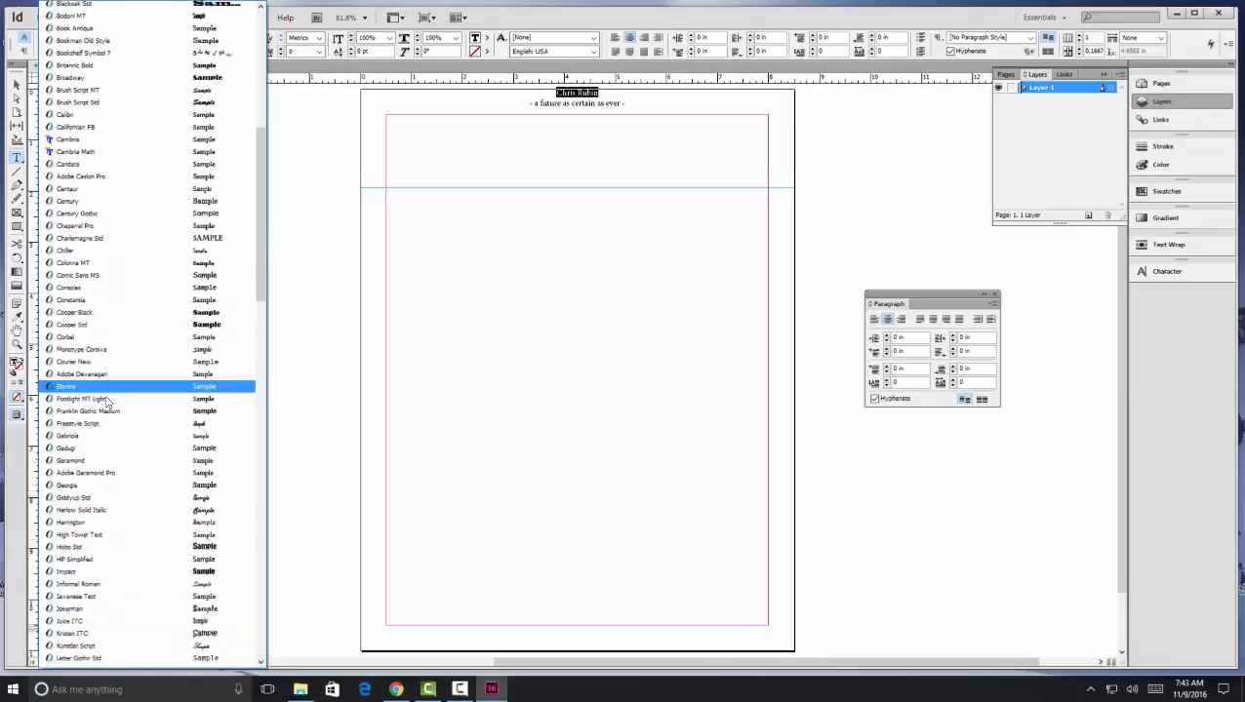
pyautogui.scroll(-9, 108, 402)
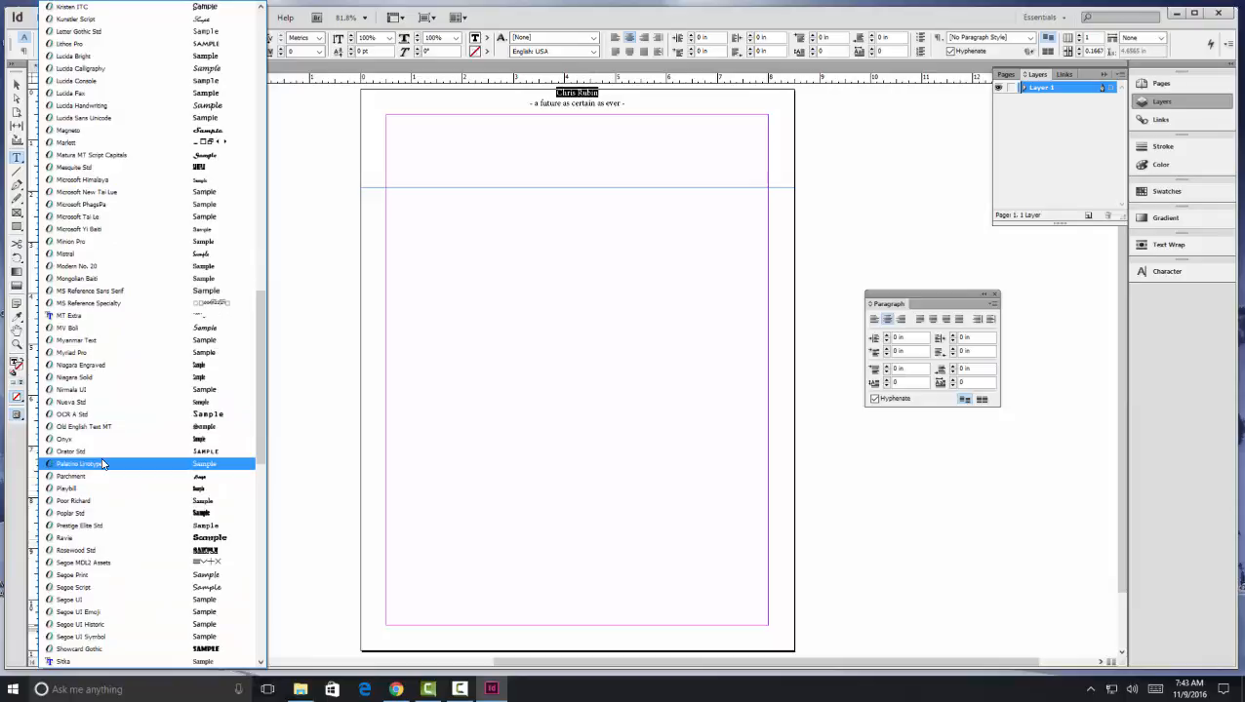
pyautogui.scroll(-2, 103, 464)
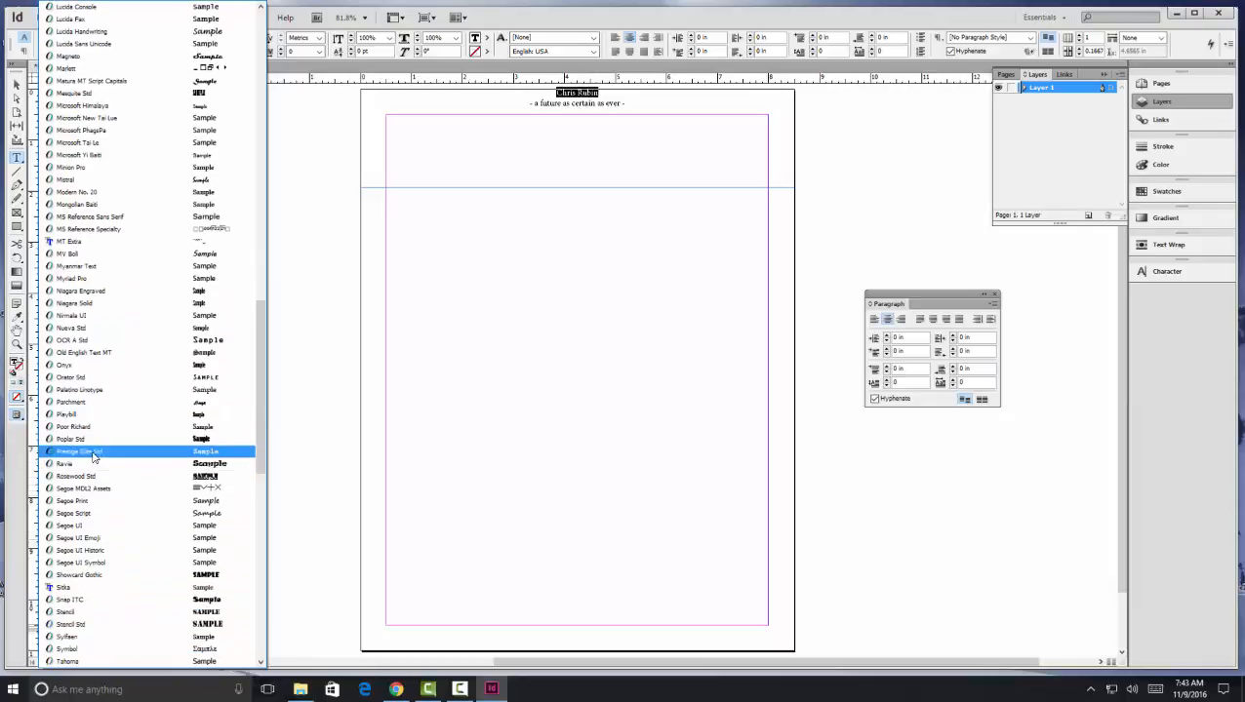
pyautogui.click(93, 455)
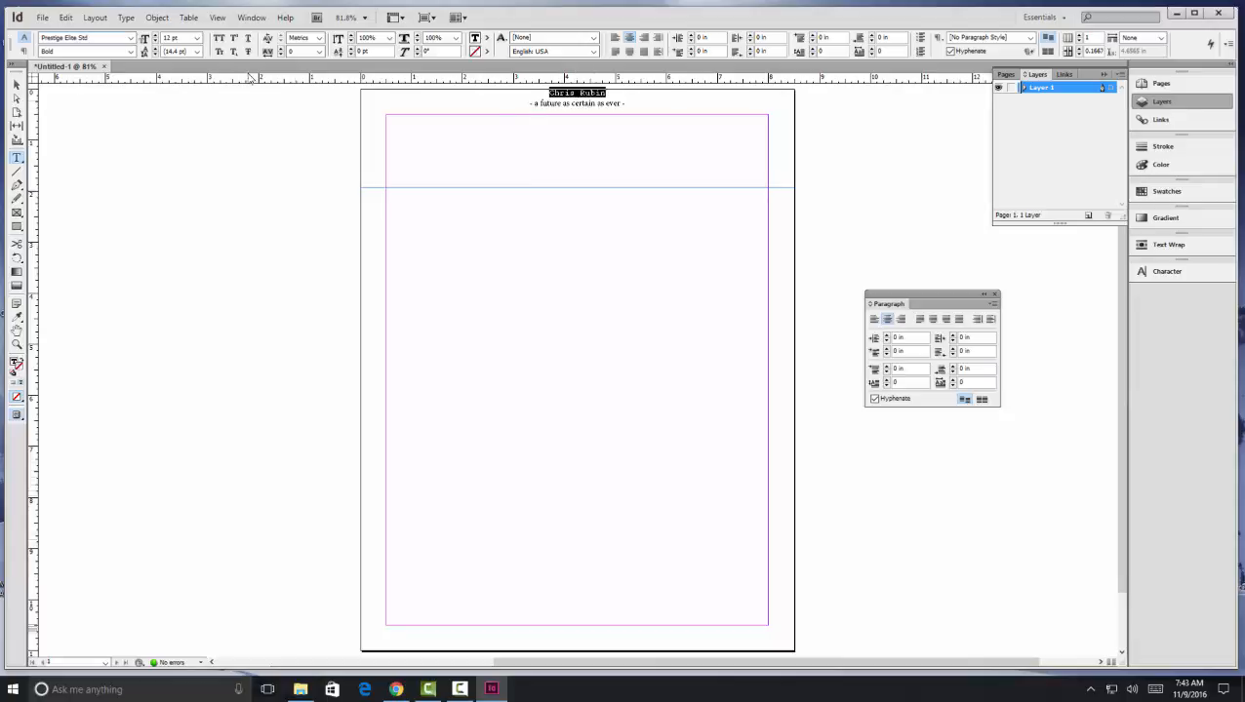
# Try the name at 36 and 48 pt and switch it to small caps.
pyautogui.click(196, 39)
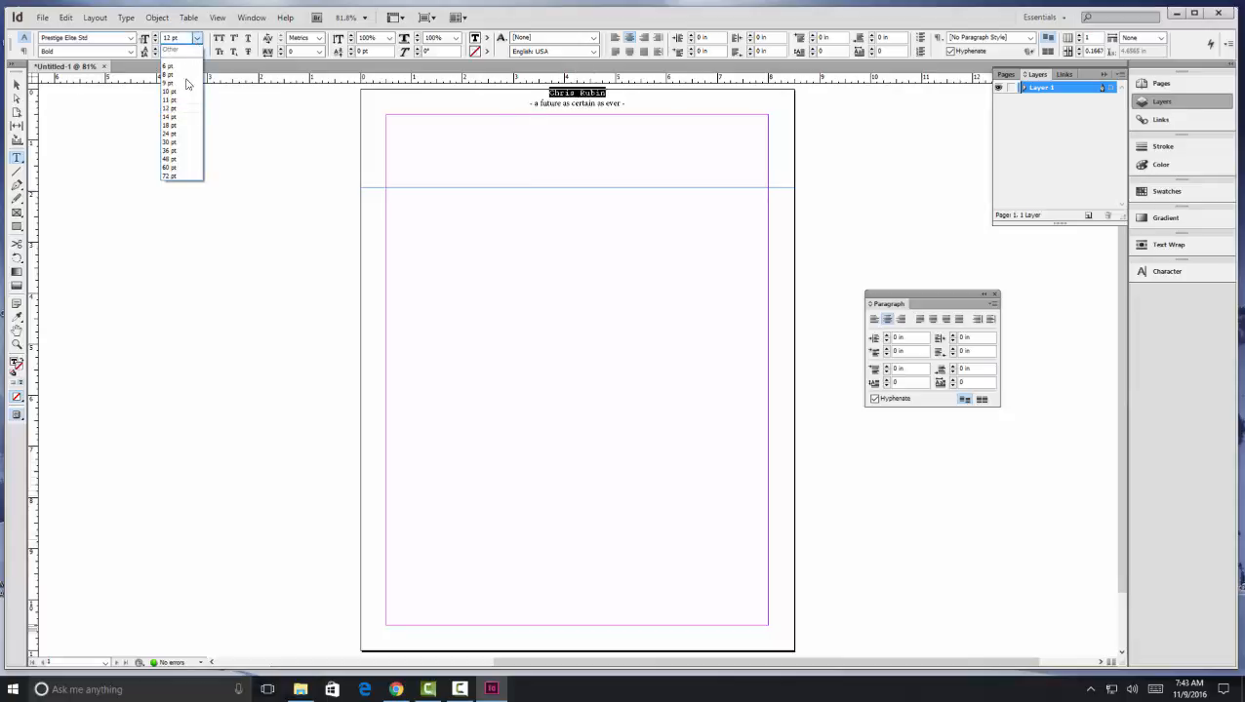
pyautogui.click(182, 152)
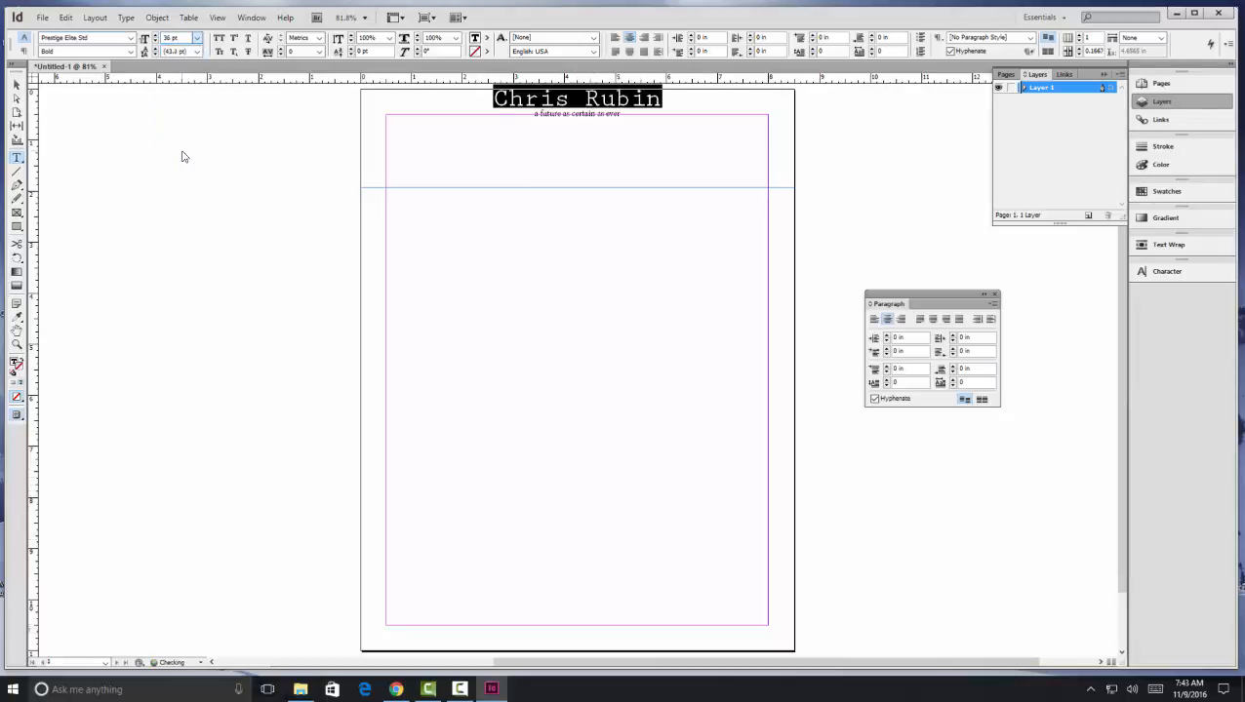
pyautogui.click(196, 39)
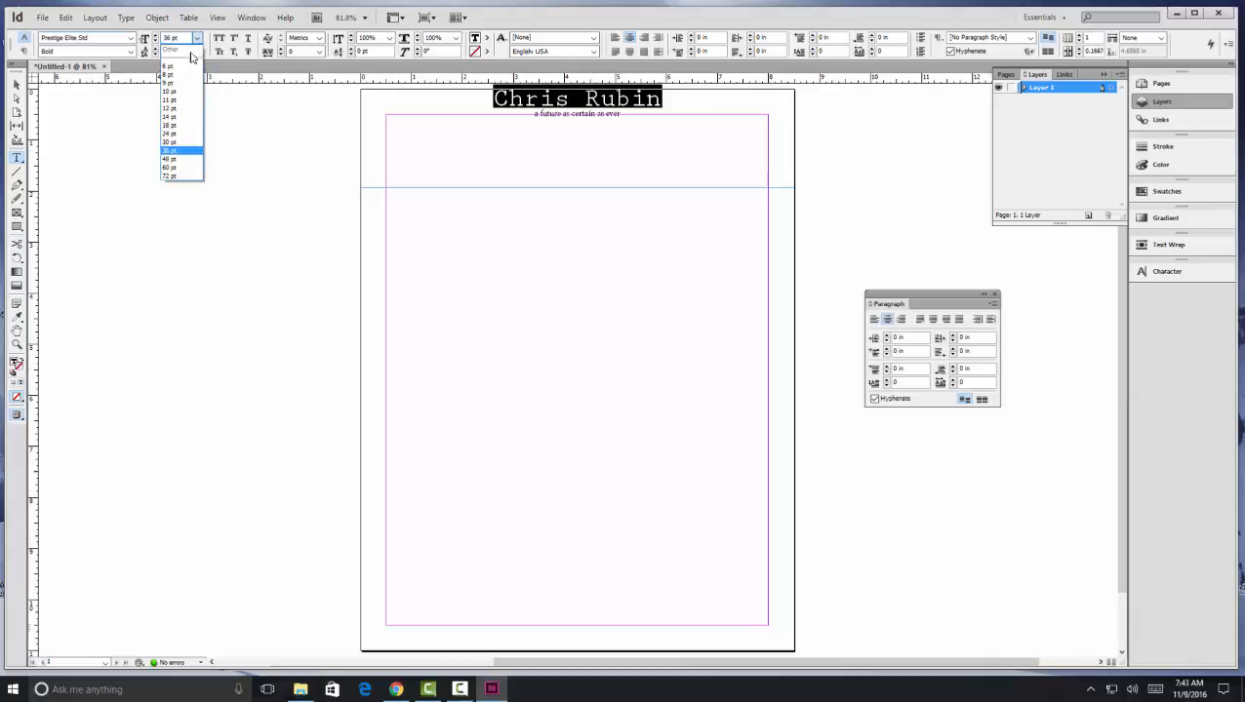
pyautogui.click(179, 160)
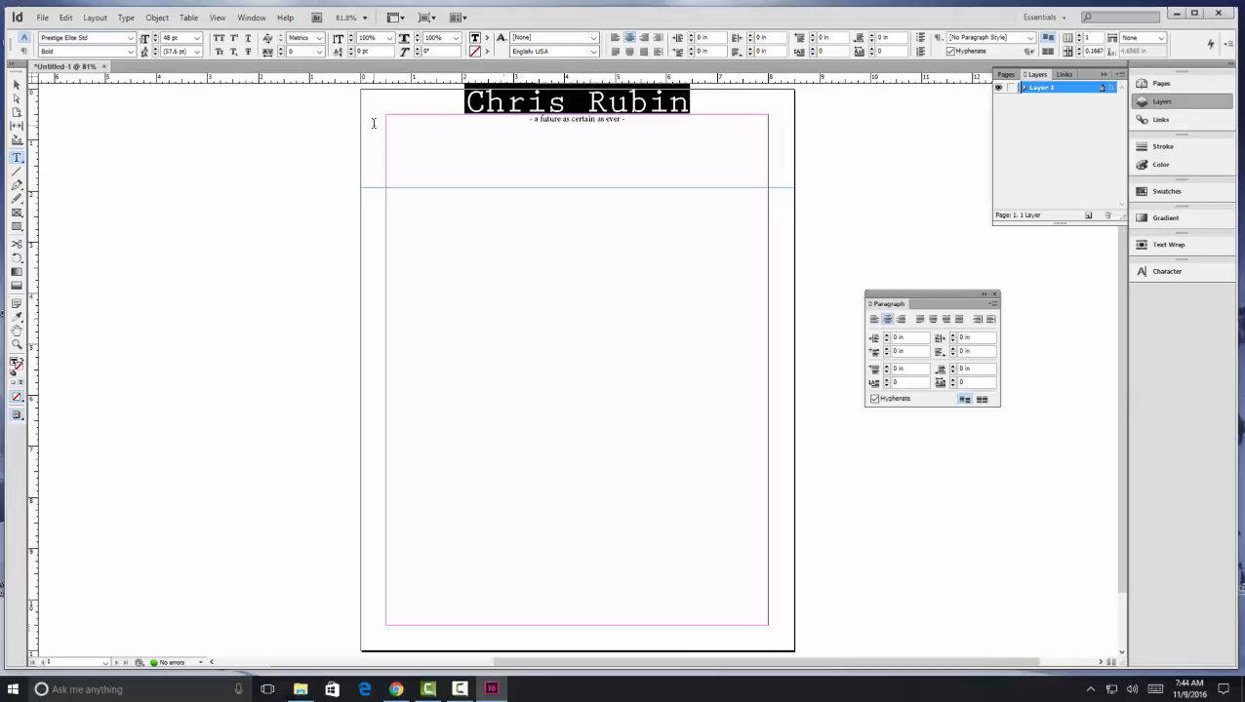
pyautogui.click(221, 51)
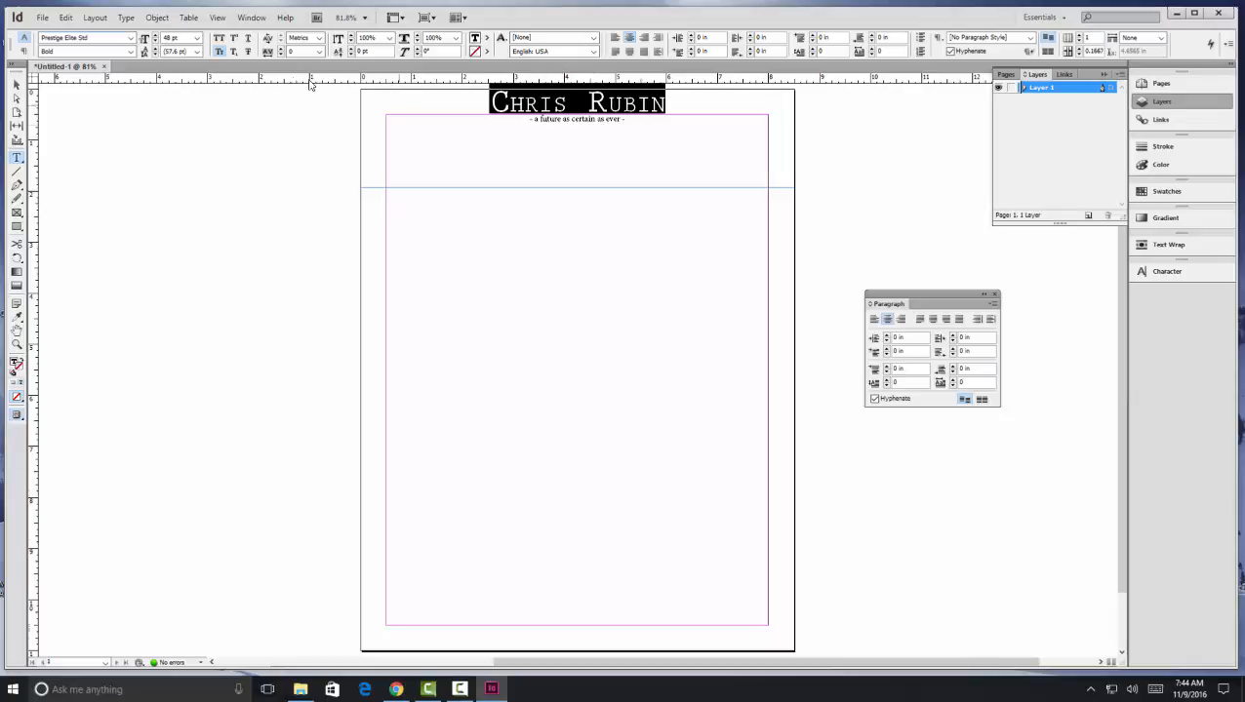
# Try 60 and 72 pt, settle the name at 66 pt, then select the tagline.
pyautogui.click(197, 39)
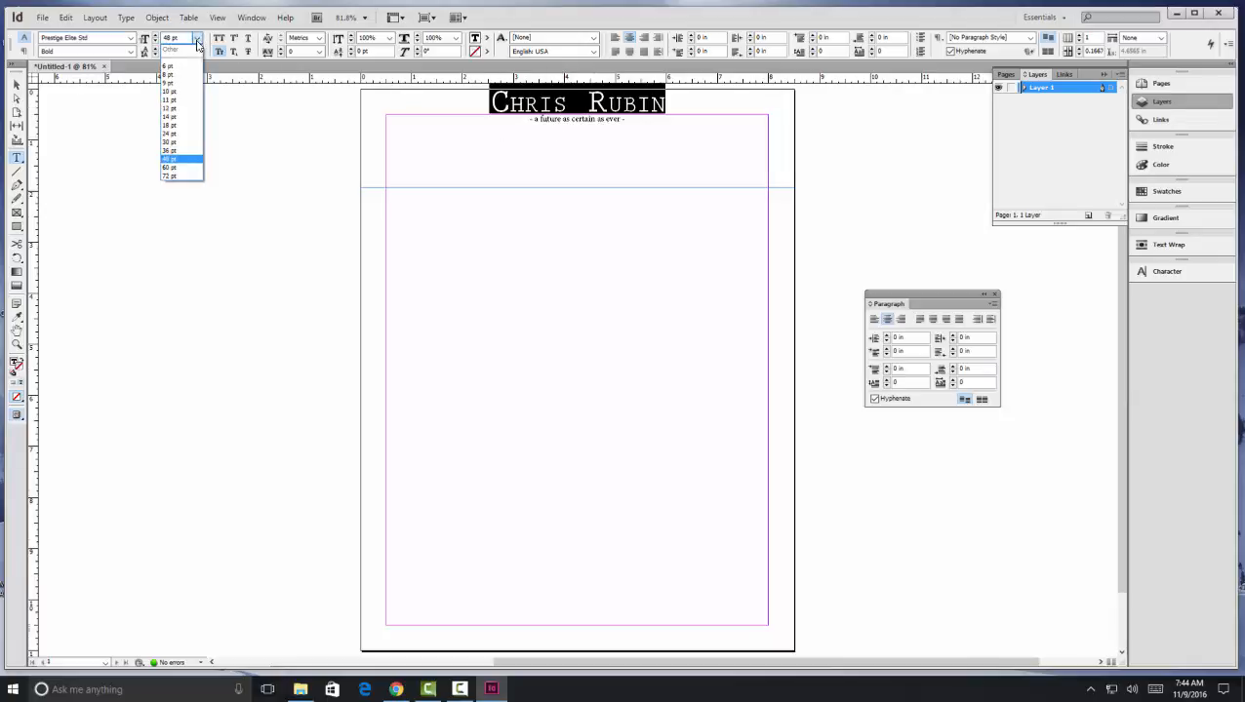
pyautogui.click(169, 166)
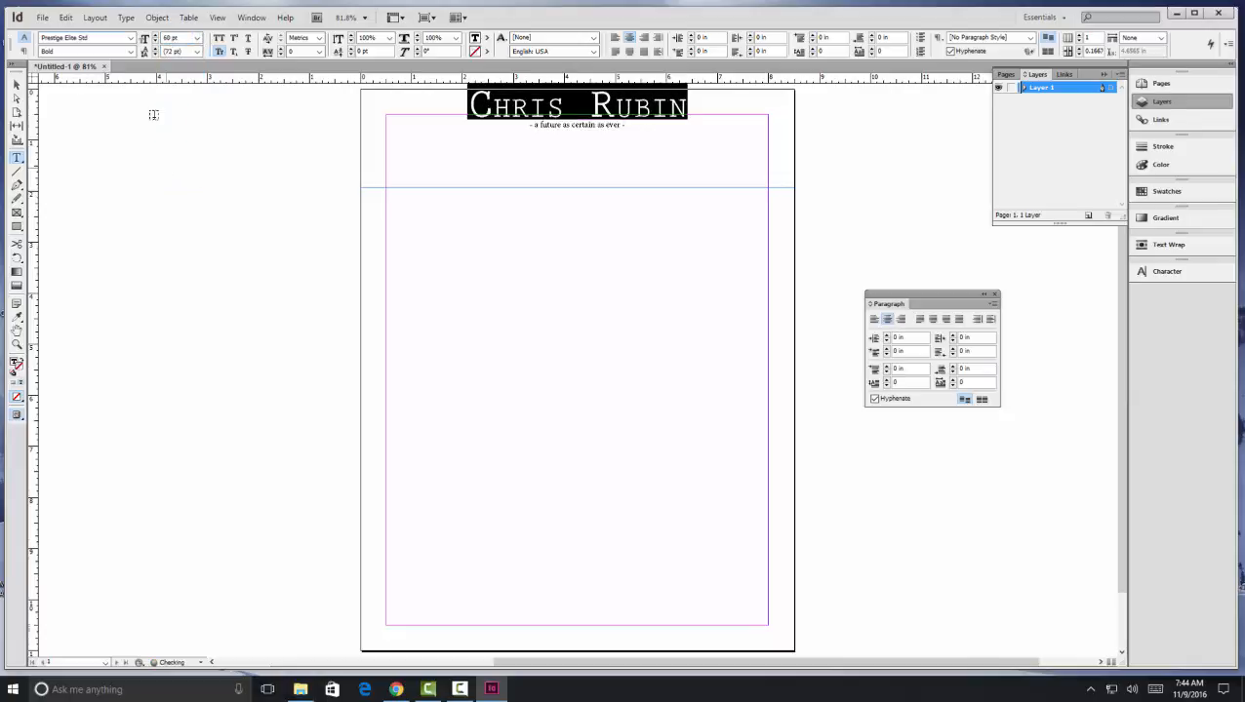
pyautogui.click(197, 39)
pyautogui.click(171, 176)
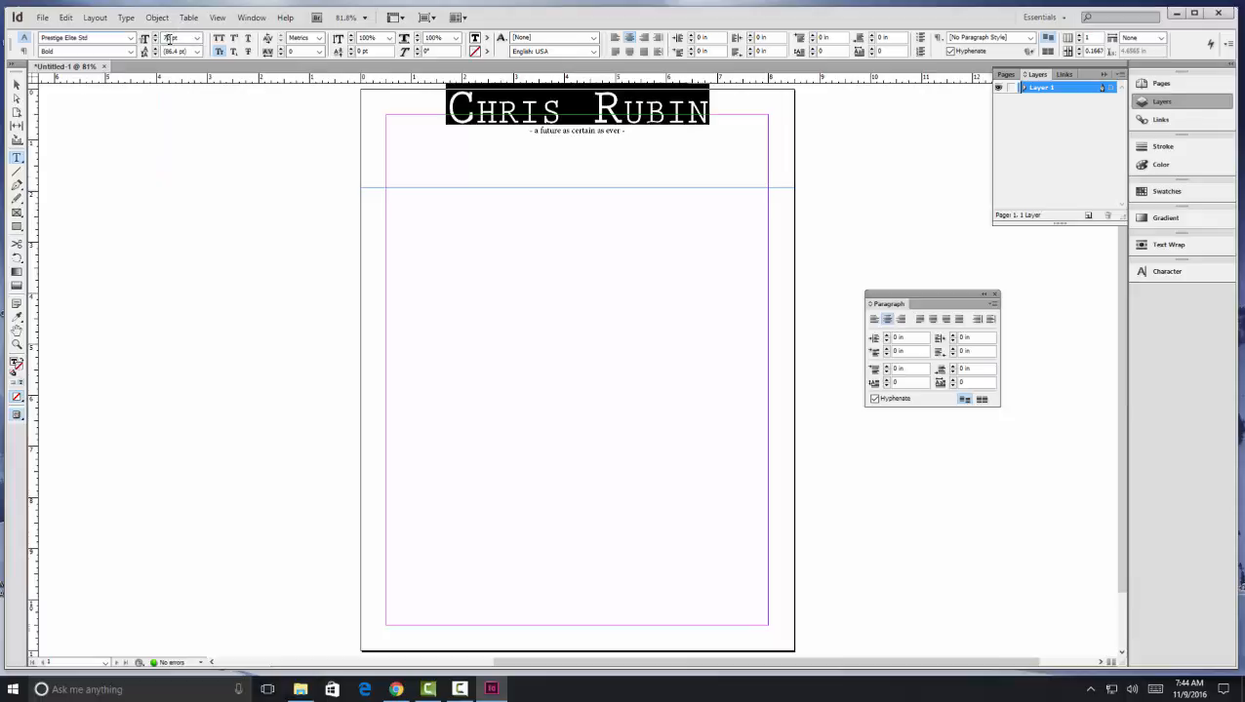
pyautogui.moveTo(171, 39); pyautogui.dragTo(162, 39)
pyautogui.write('66')
pyautogui.press('Return')
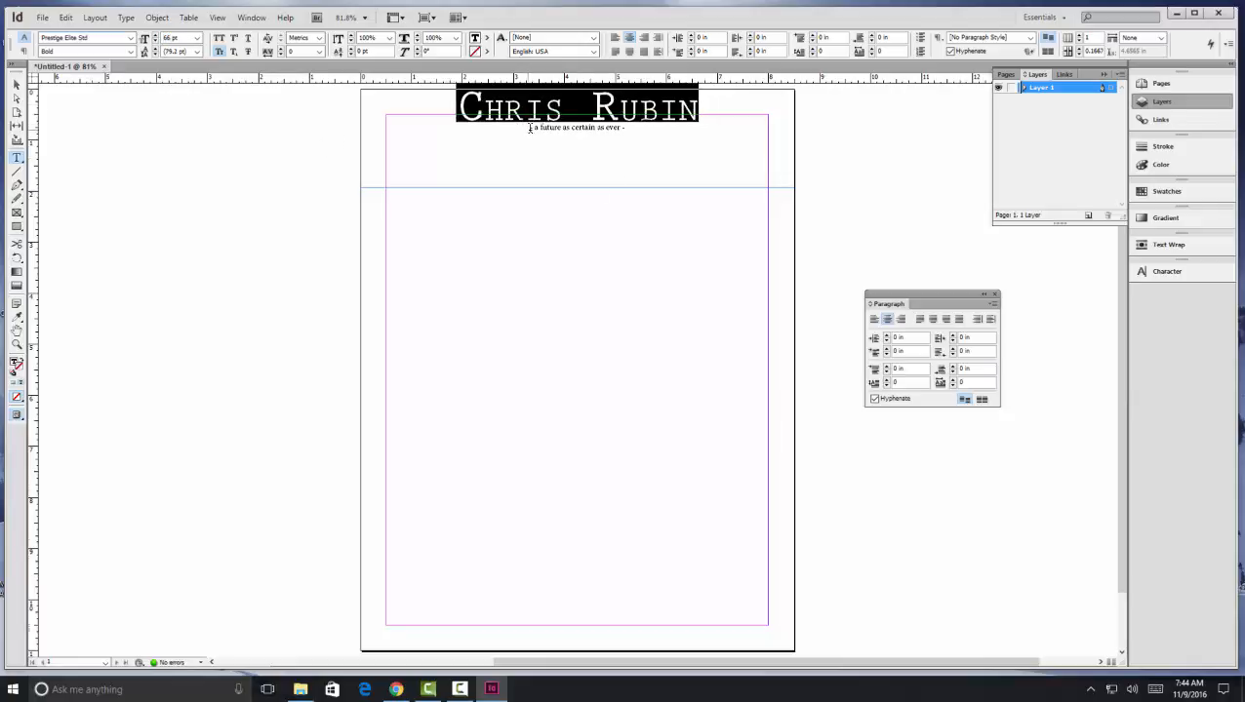
pyautogui.moveTo(528, 127); pyautogui.dragTo(625, 127)
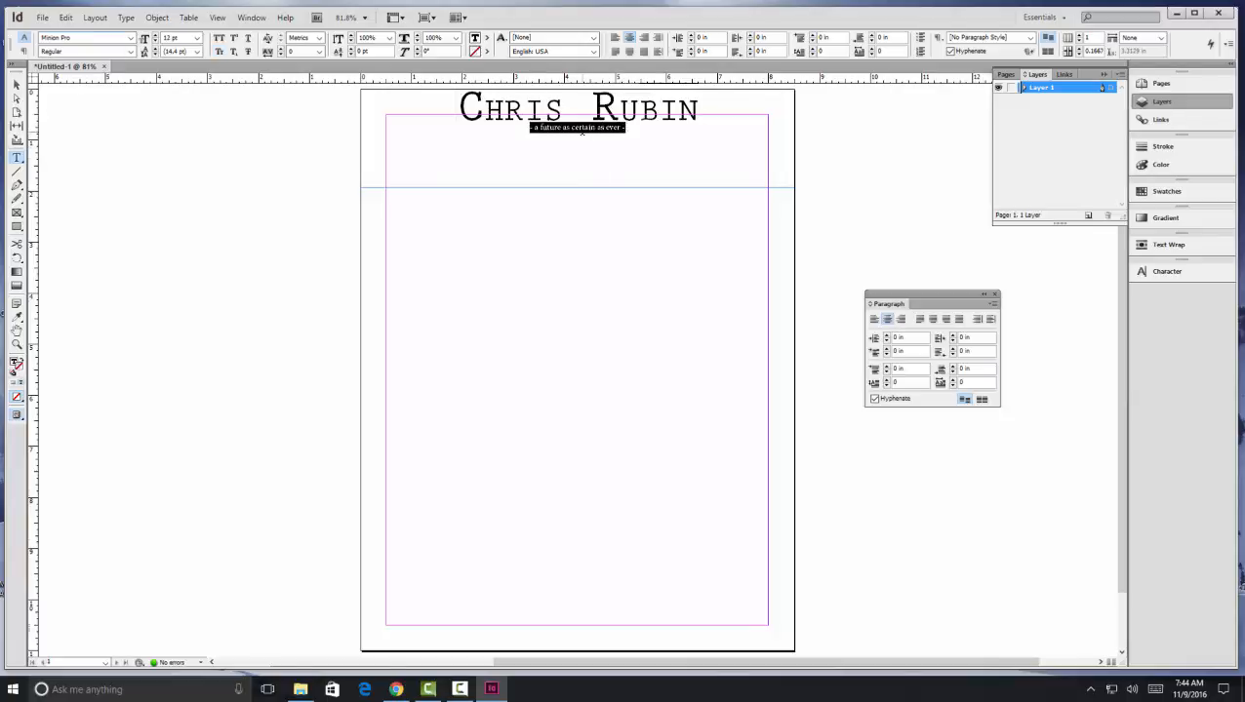
# Set the tagline to 24 pt AR DECODE, then select the header text frame.
pyautogui.click(198, 39)
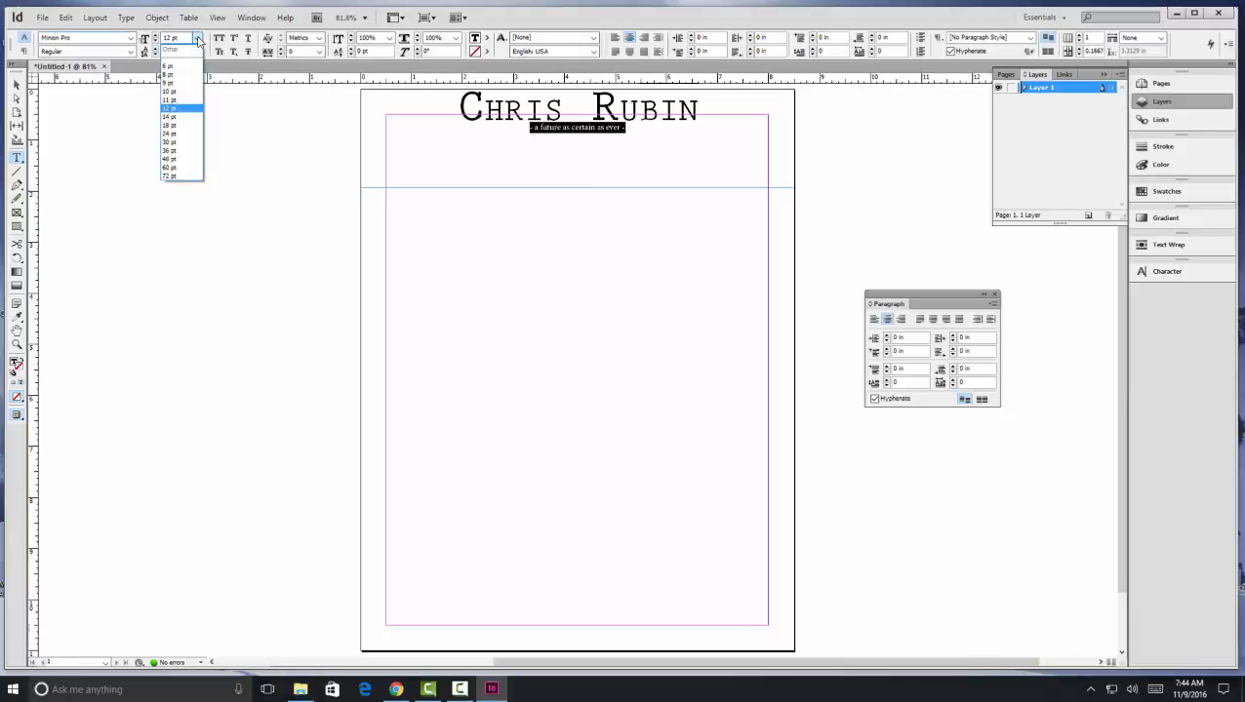
pyautogui.click(165, 136)
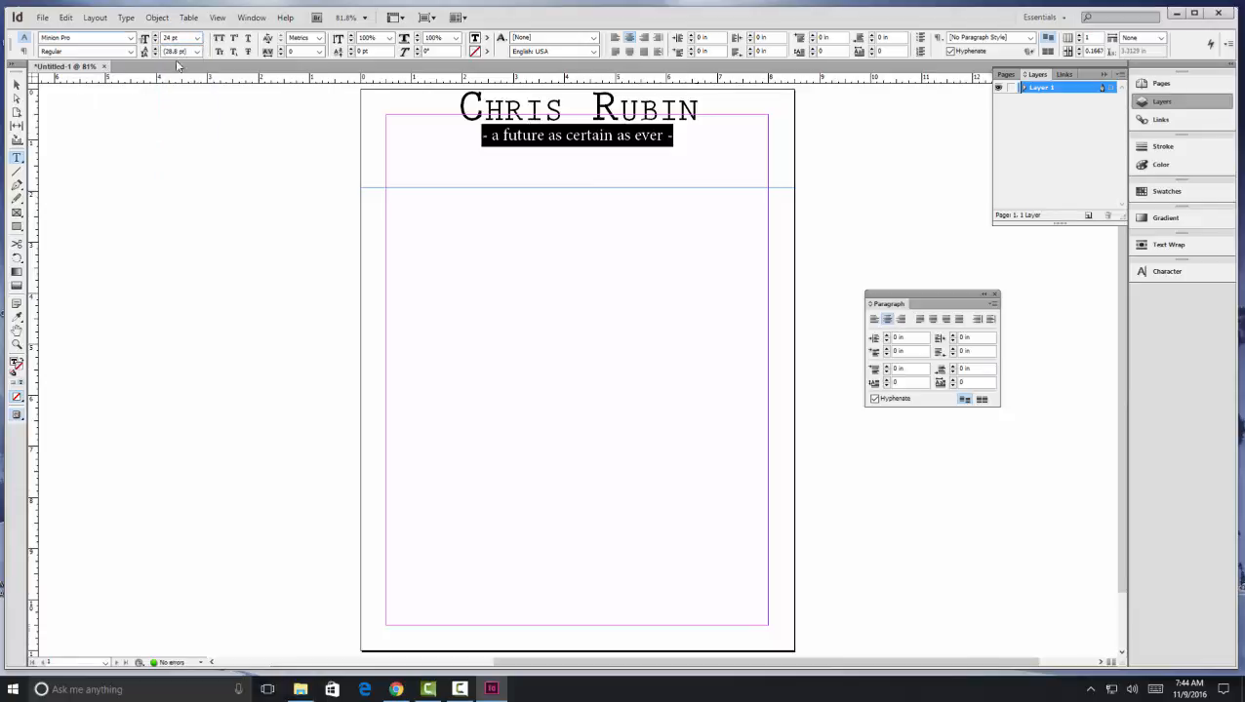
pyautogui.click(131, 39)
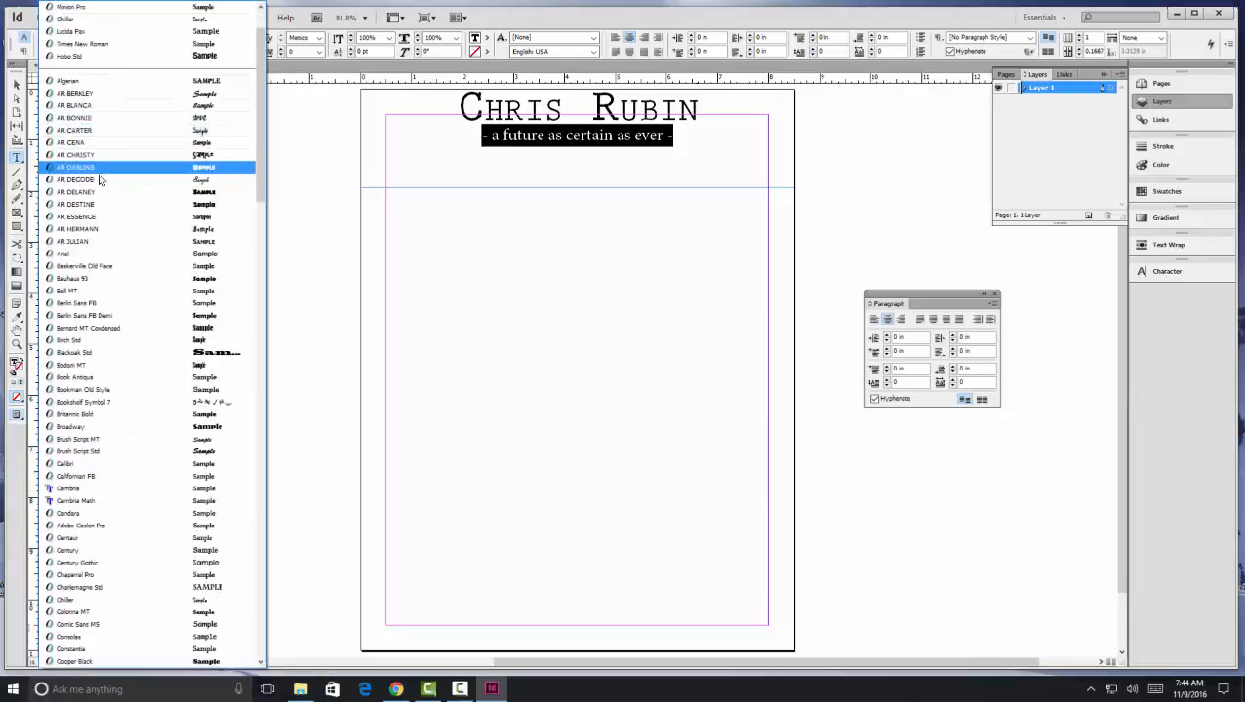
pyautogui.scroll(-4, 97, 183)
pyautogui.press('Return')
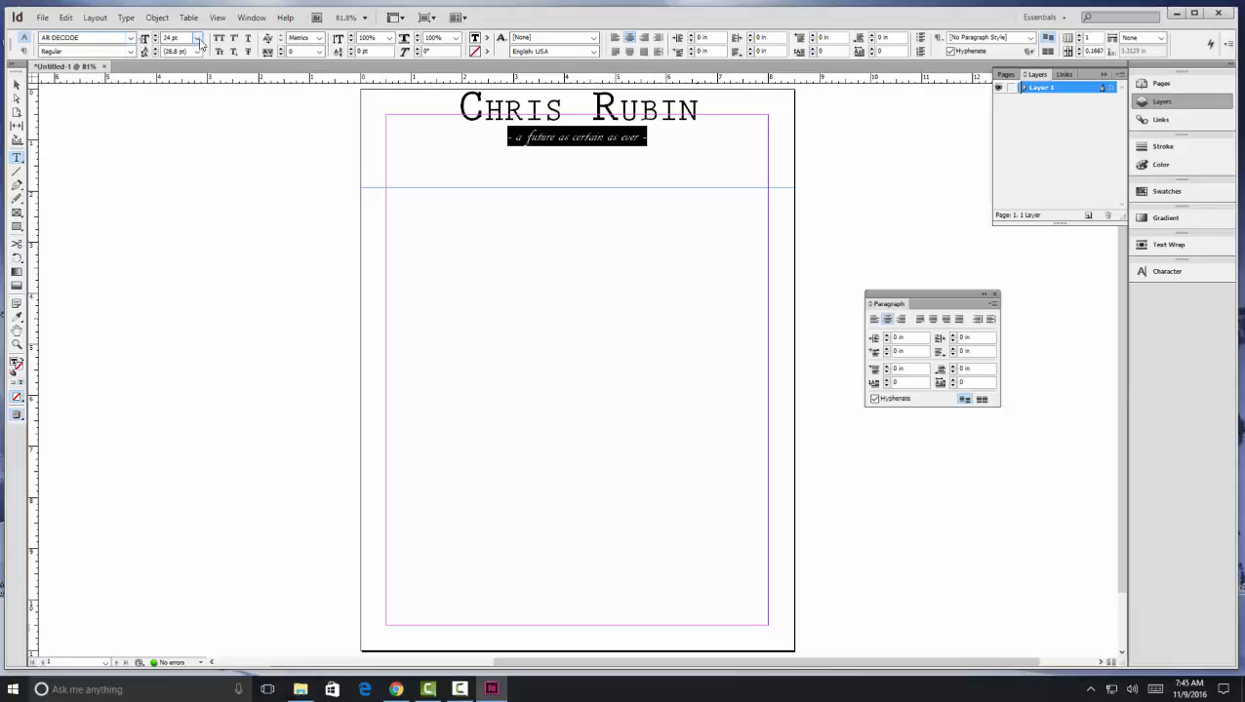
pyautogui.click(17, 86)
pyautogui.click(564, 125)
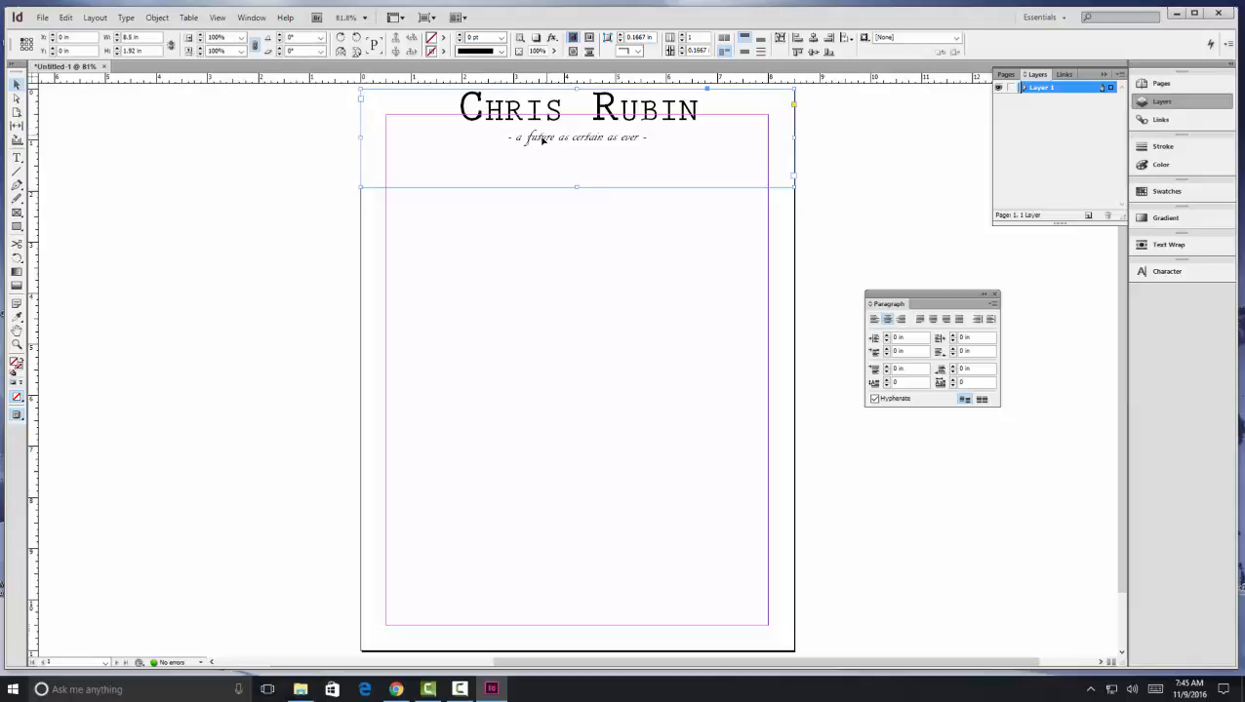
pyautogui.click(16, 157)
pyautogui.click(510, 138)
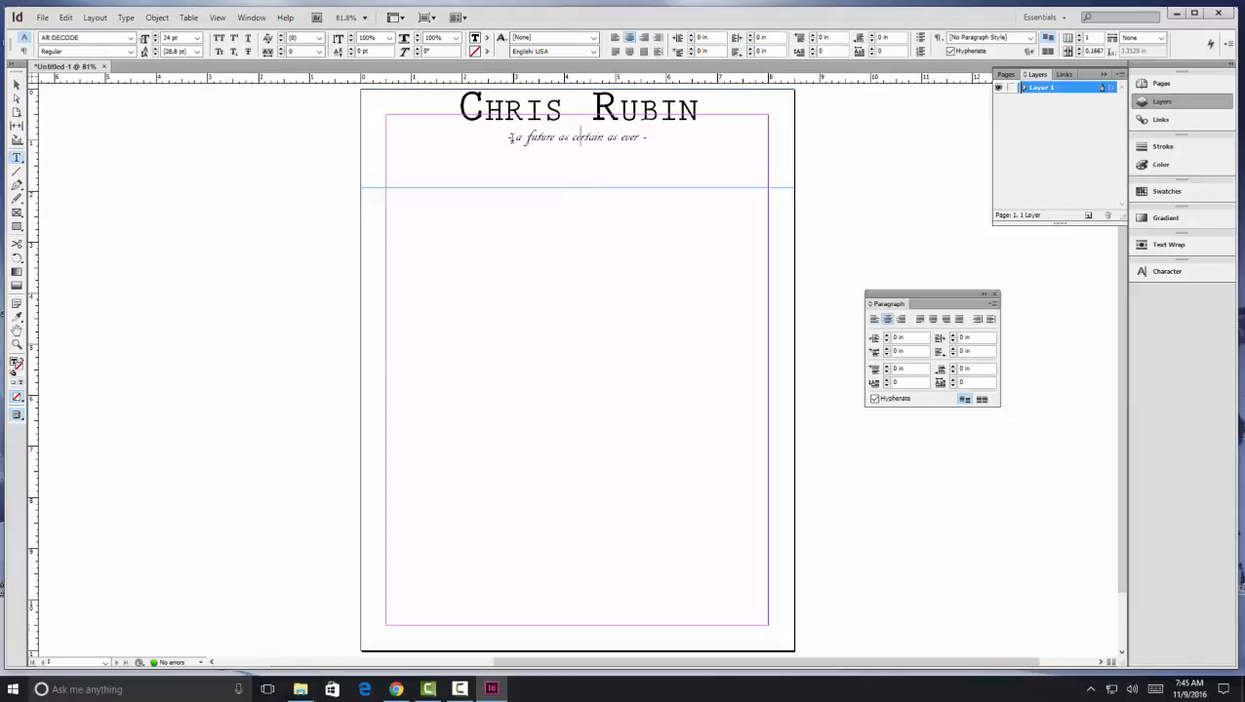
pyautogui.keyDown('shift'); pyautogui.click(510, 138); pyautogui.keyUp('shift')
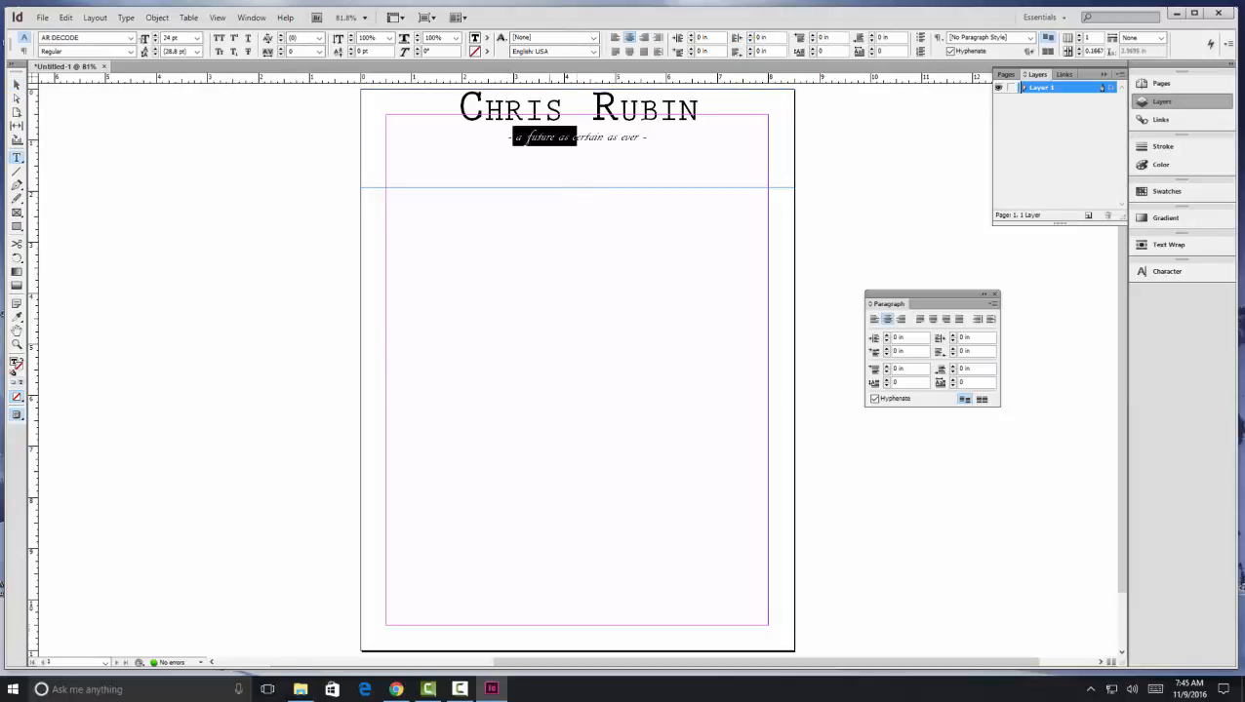
pyautogui.tripleClick(510, 138)
pyautogui.click(196, 38)
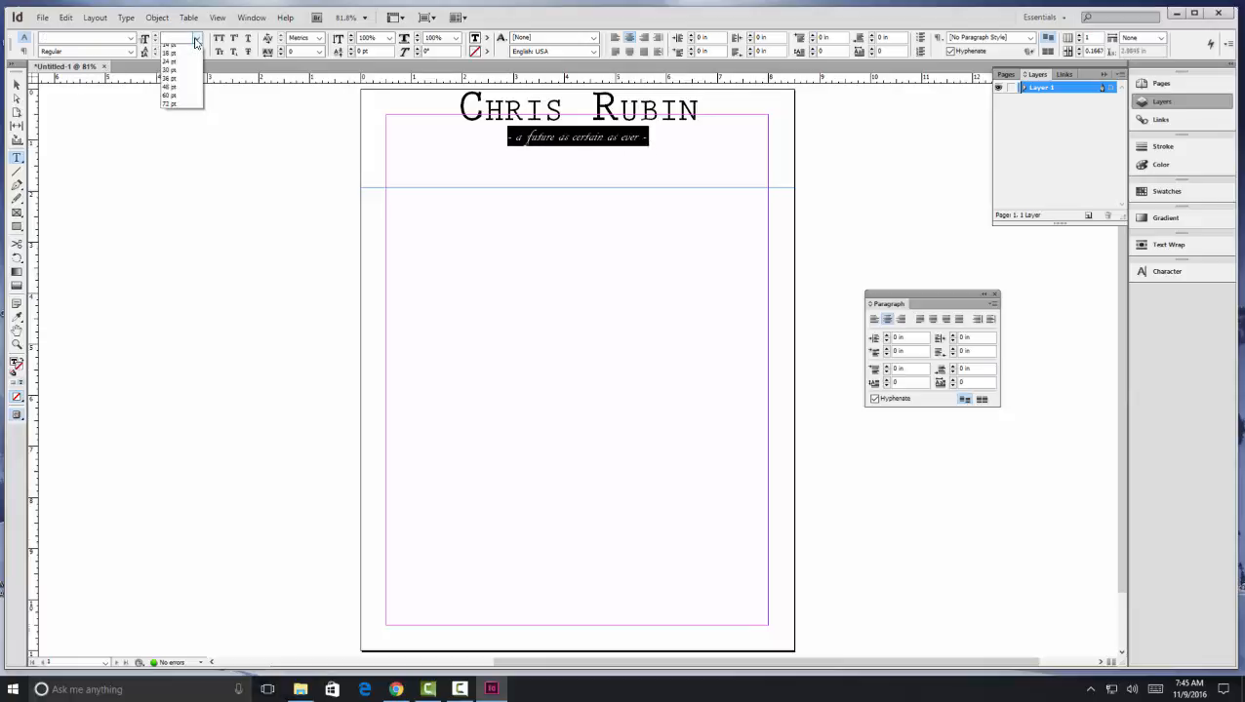
pyautogui.click(131, 40)
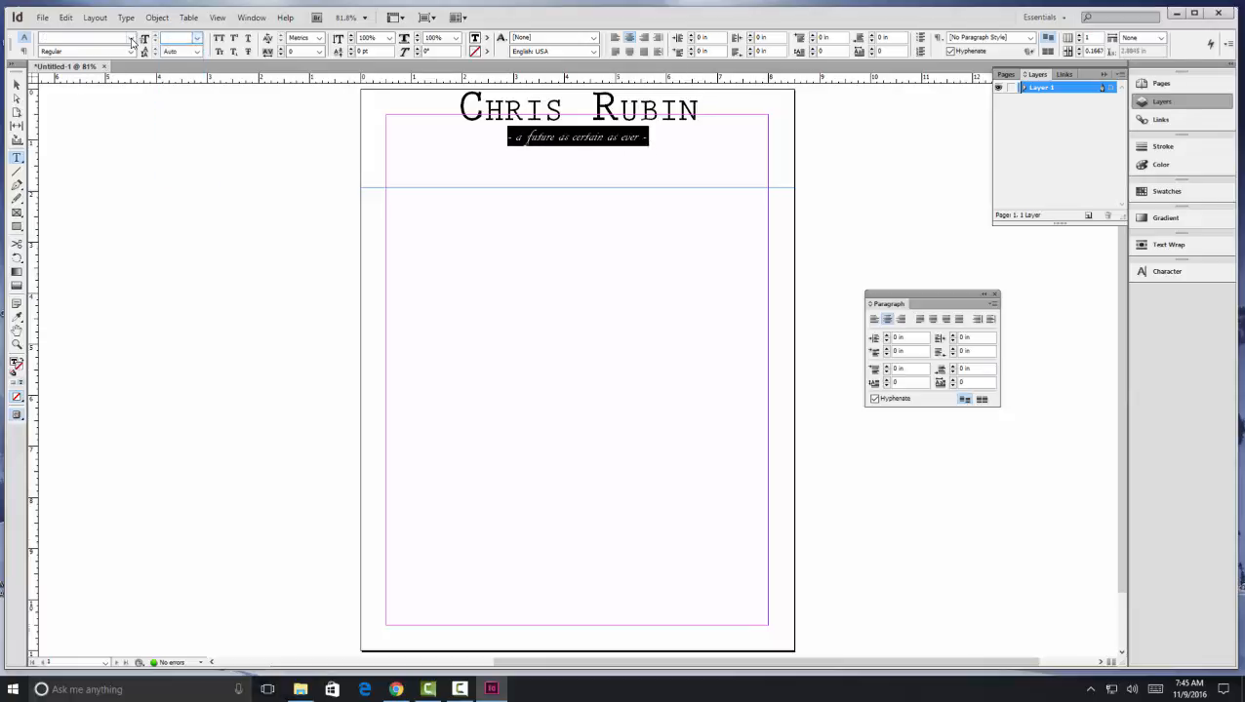
pyautogui.click(132, 40)
pyautogui.click(522, 138)
pyautogui.click(129, 51)
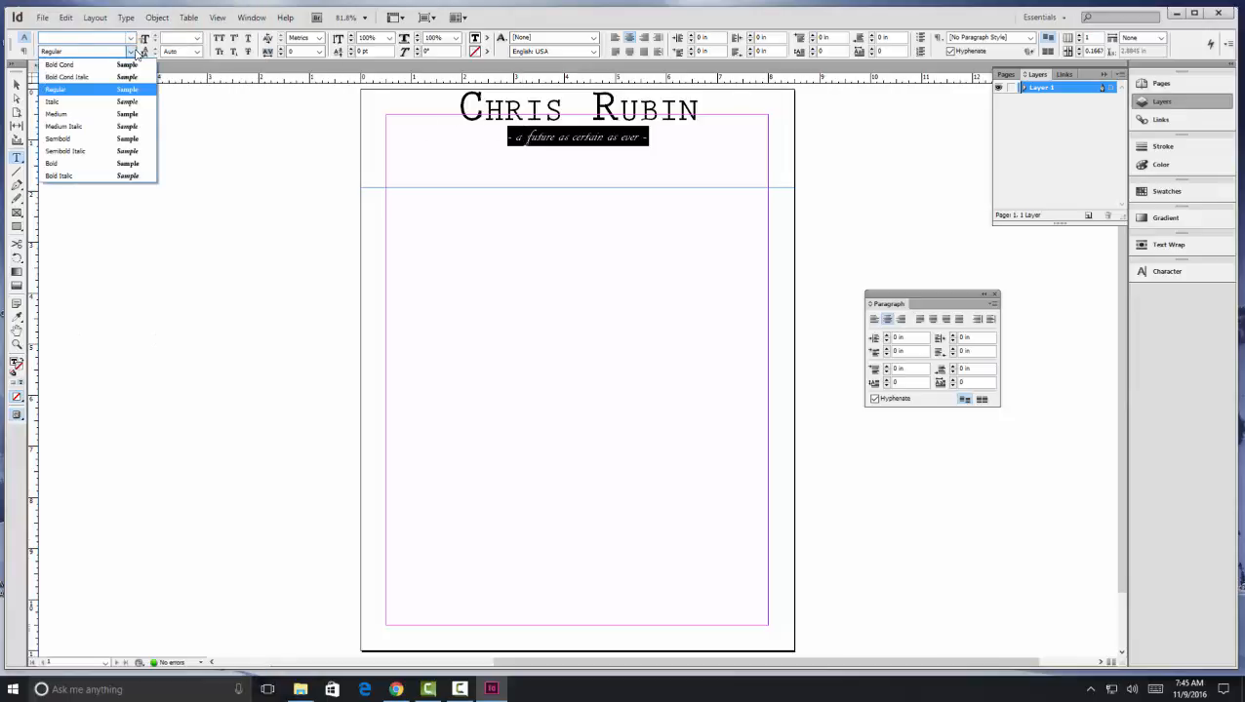
pyautogui.click(97, 142)
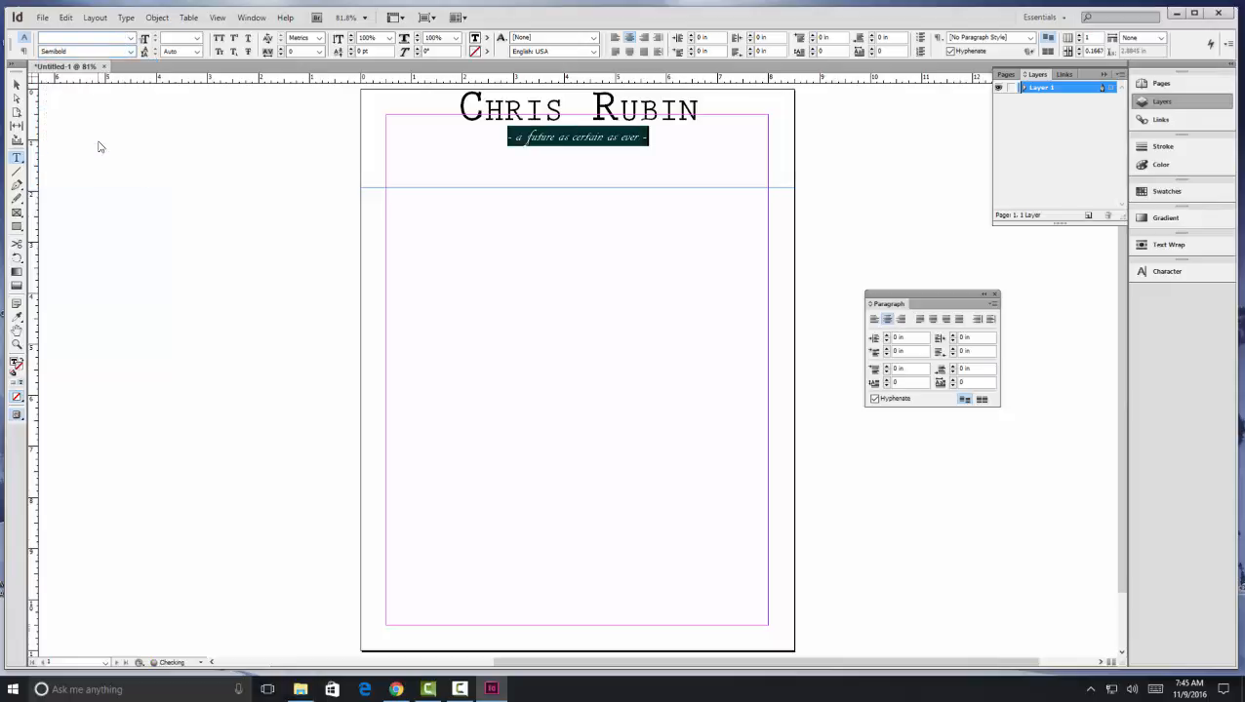
pyautogui.press('Escape')
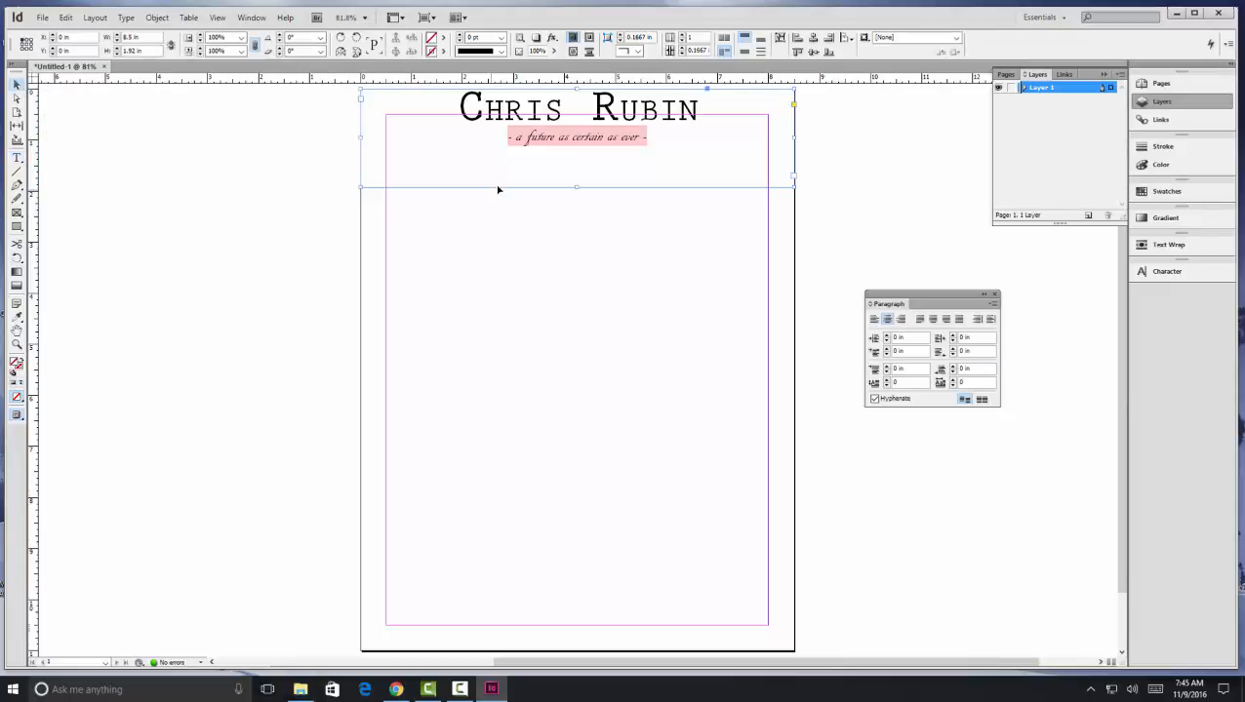
pyautogui.press('t')
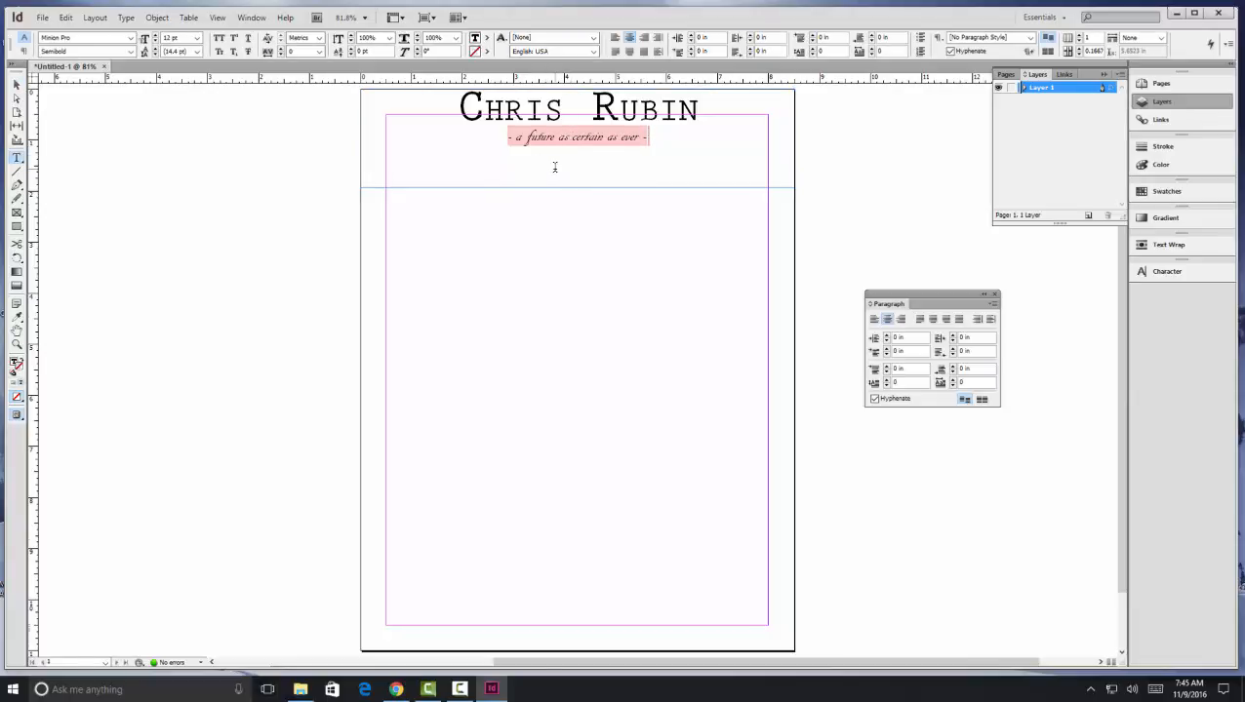
pyautogui.hotkey('ctrl', 'a')
pyautogui.click(582, 212)
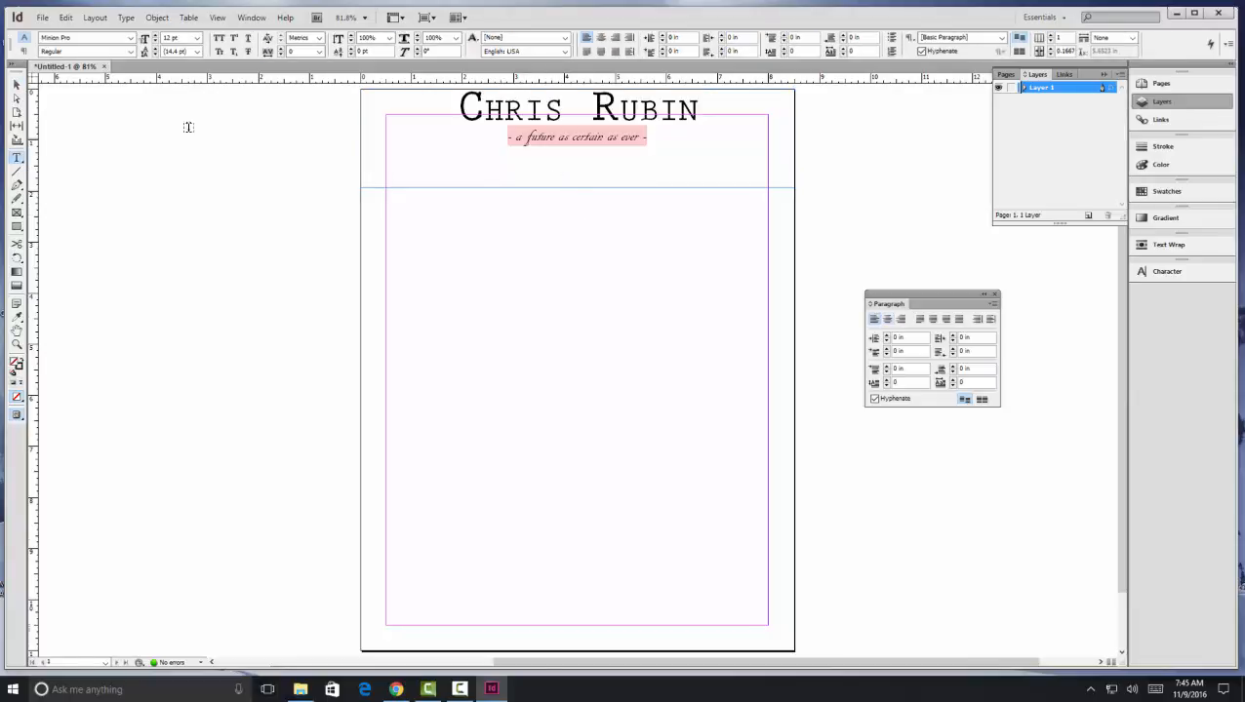
pyautogui.click(15, 88)
pyautogui.hotkey('ctrl', 'a')
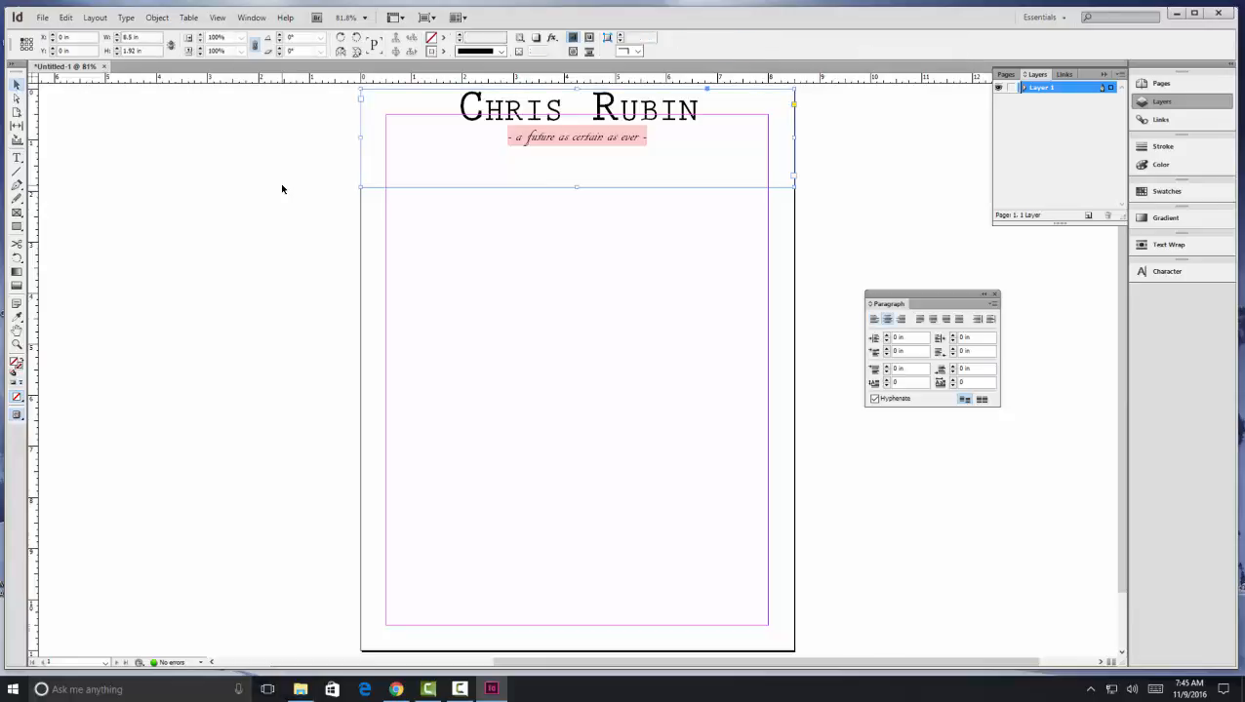
pyautogui.hotkey('ctrl', 'z')
pyautogui.hotkey('ctrl', 'z')
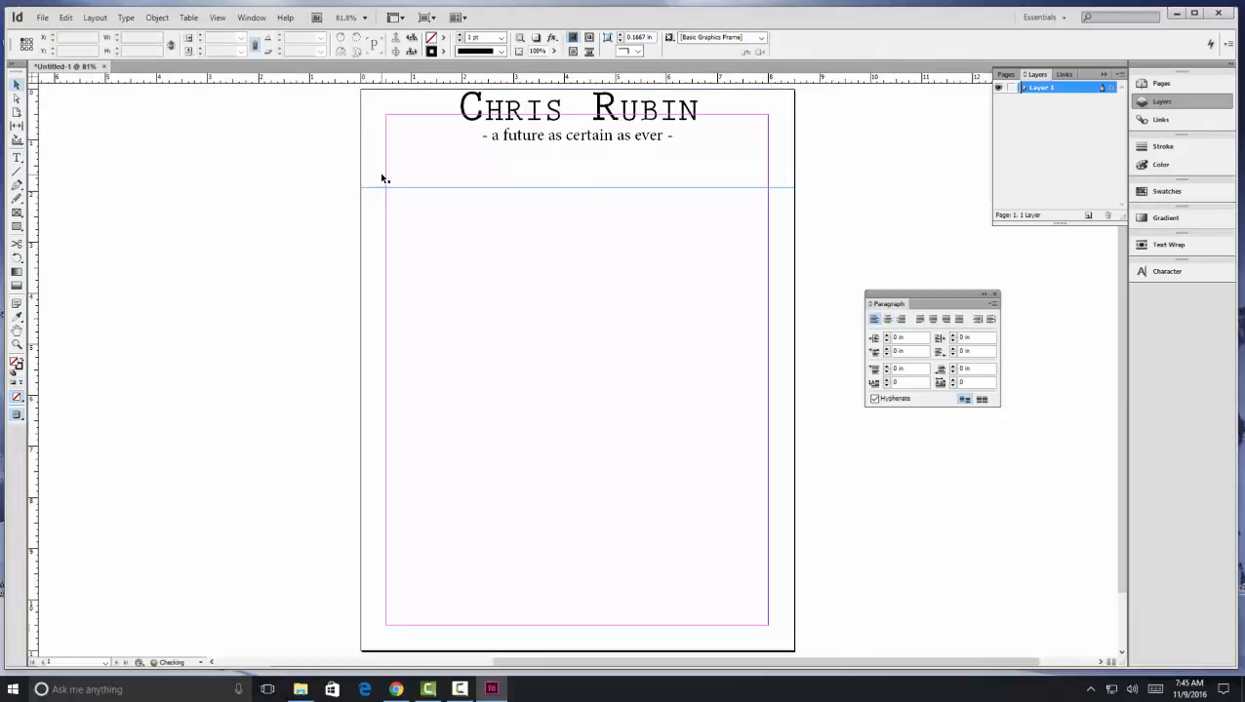
pyautogui.hotkey('ctrl', 'shift', 'z')
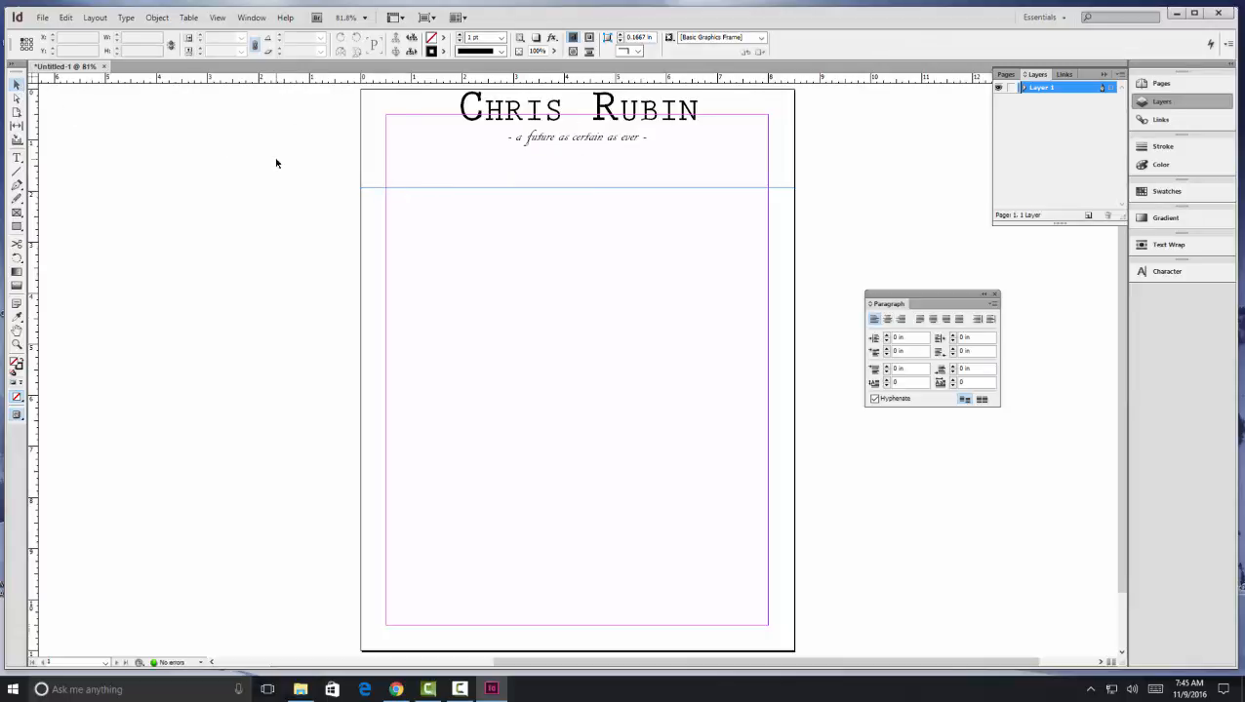
pyautogui.click(586, 103)
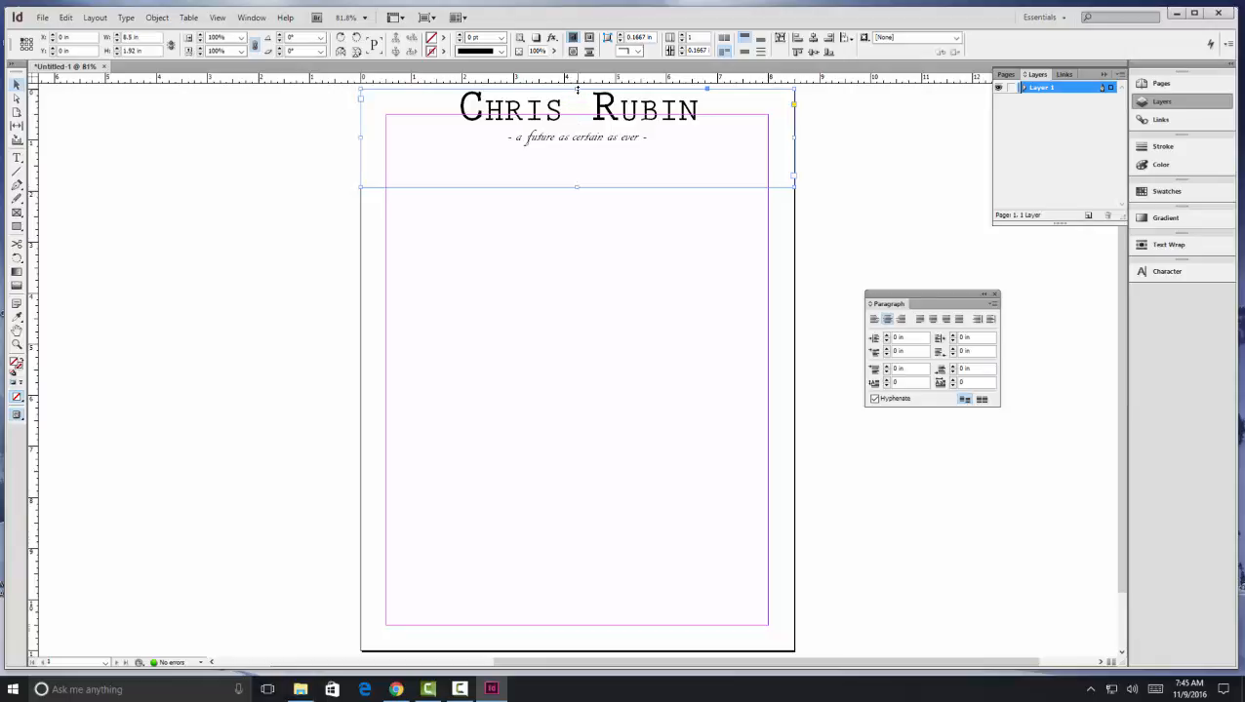
# Drag the header frame's top edge down so the name and tagline sit lower.
pyautogui.moveTo(577, 89); pyautogui.dragTo(578, 114)
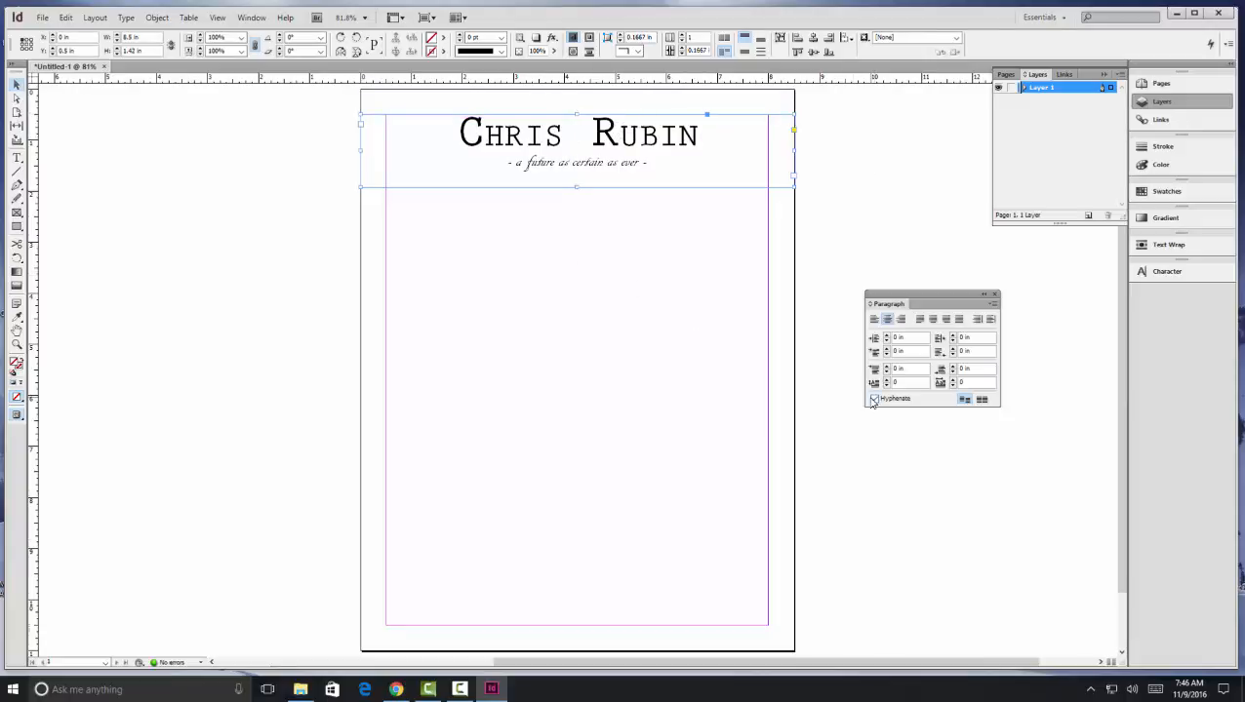
pyautogui.click(16, 213)
# Draw a 7.5 in × 8.7 in rectangle frame filling the page below the header to the margins.
pyautogui.click(17, 216)
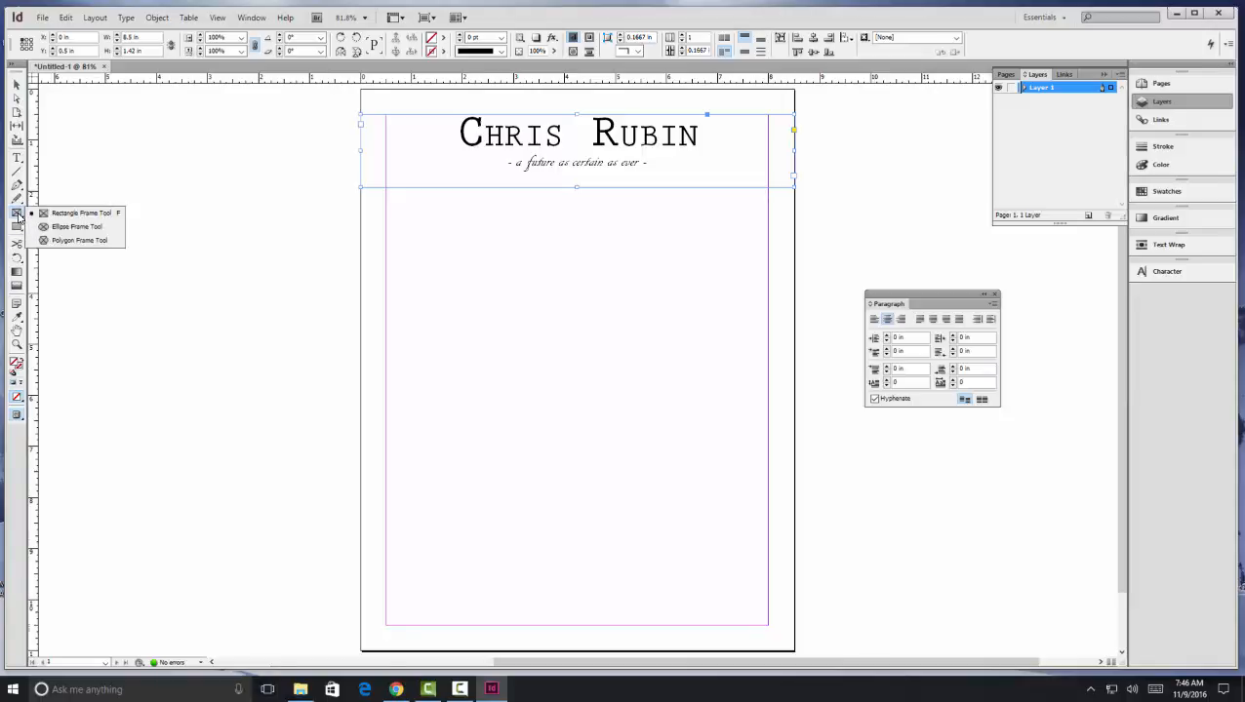
pyautogui.click(19, 217)
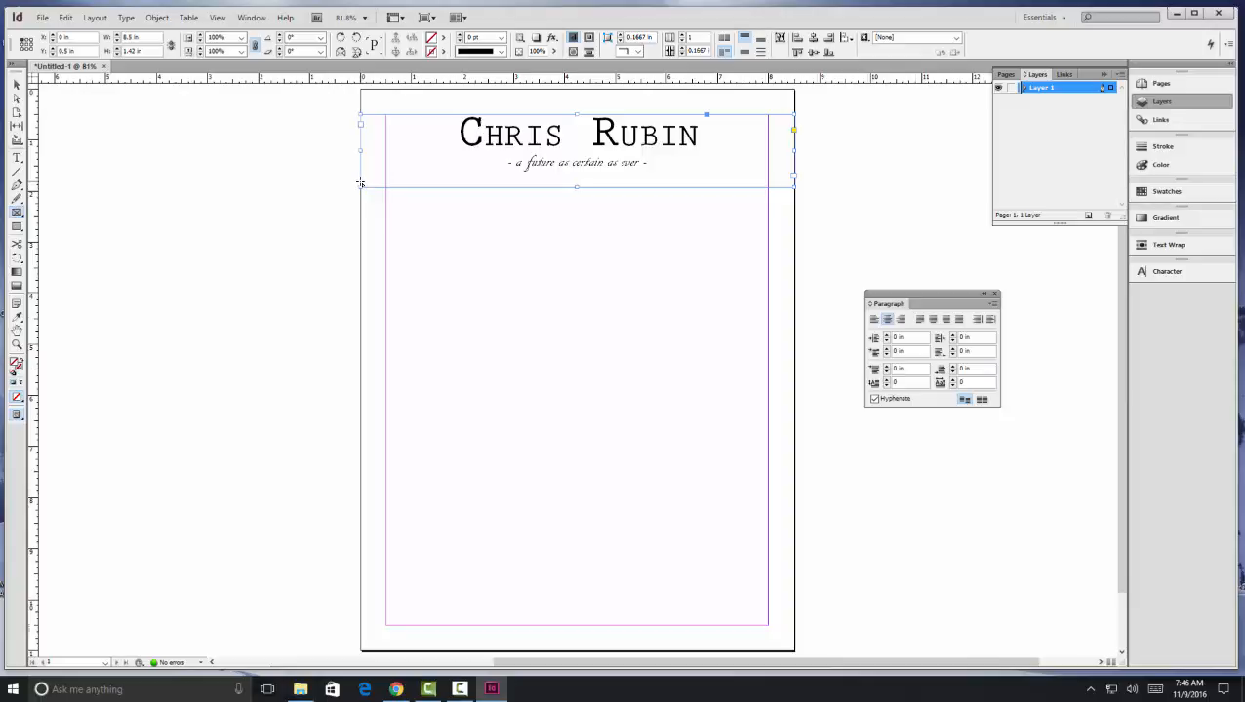
pyautogui.moveTo(360, 183); pyautogui.dragTo(579, 287)
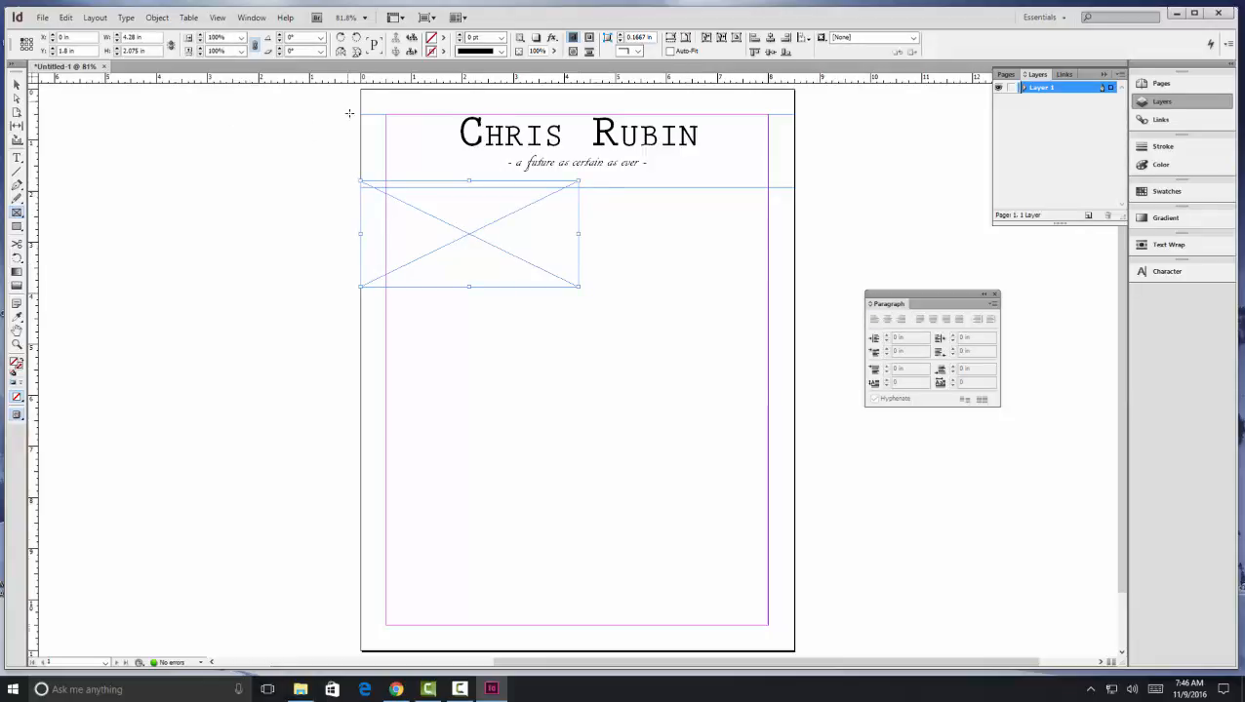
pyautogui.hotkey('ctrl', 'z')
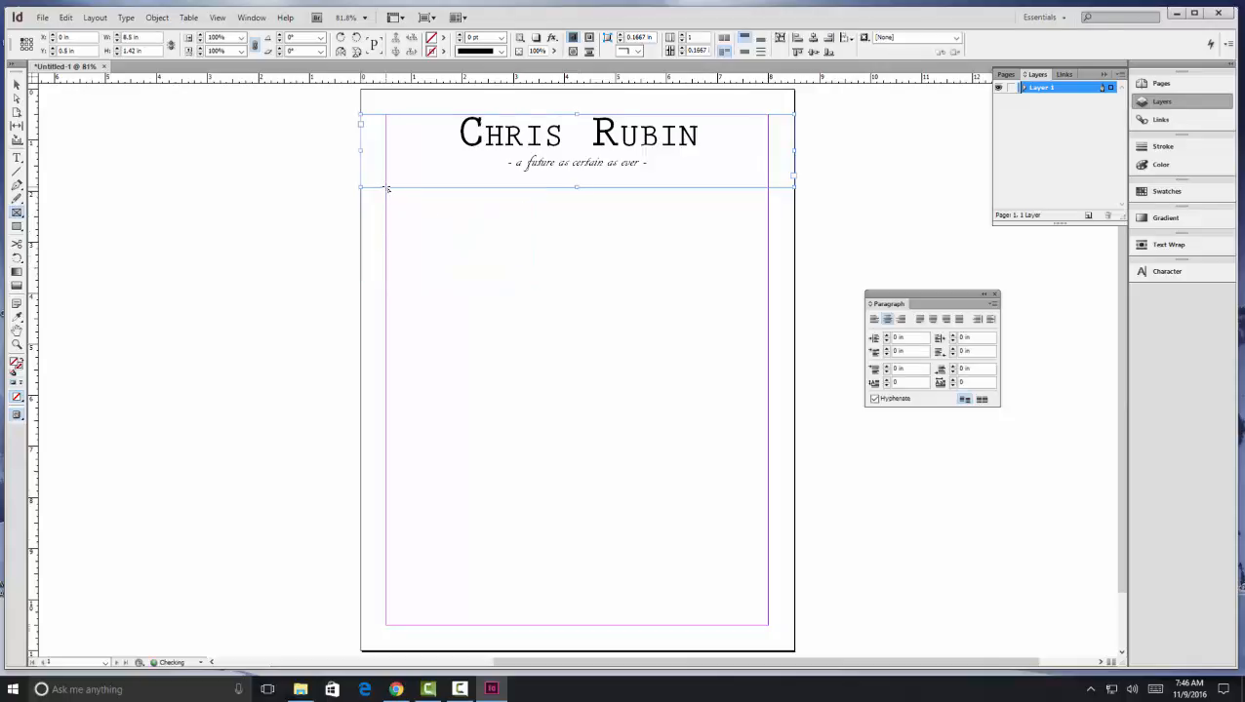
pyautogui.moveTo(385, 184); pyautogui.dragTo(768, 625)
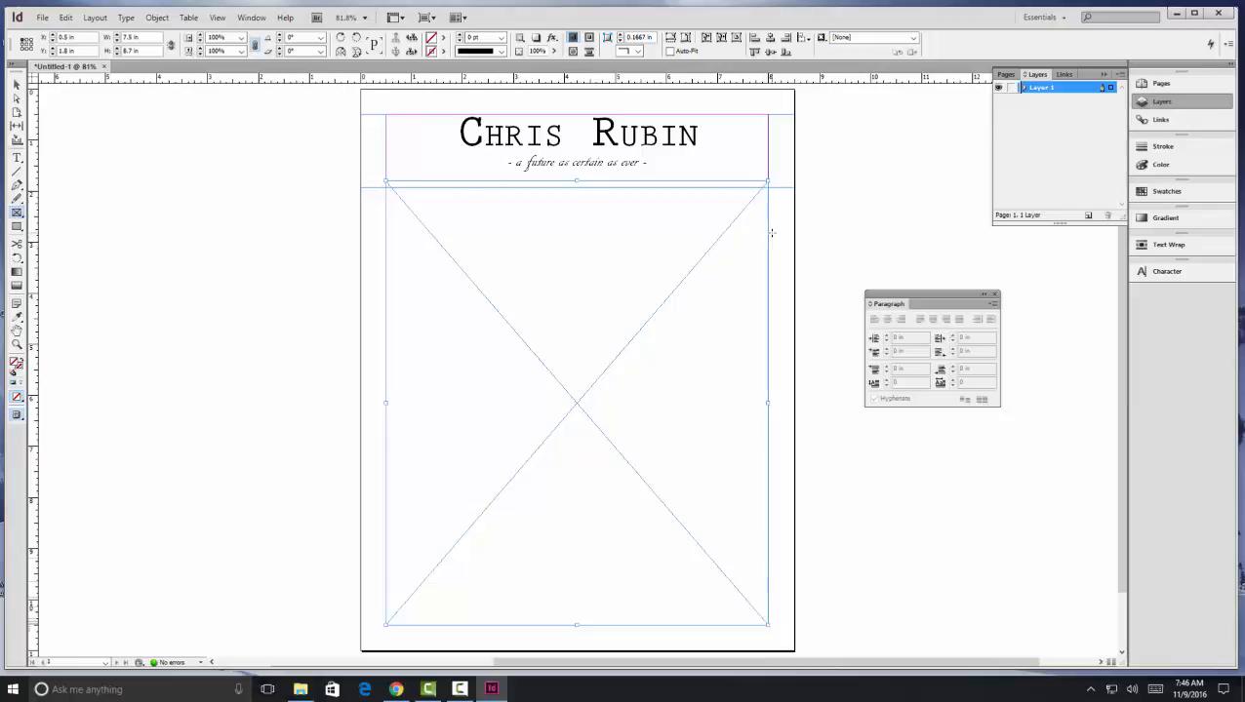
pyautogui.click(16, 85)
pyautogui.click(44, 19)
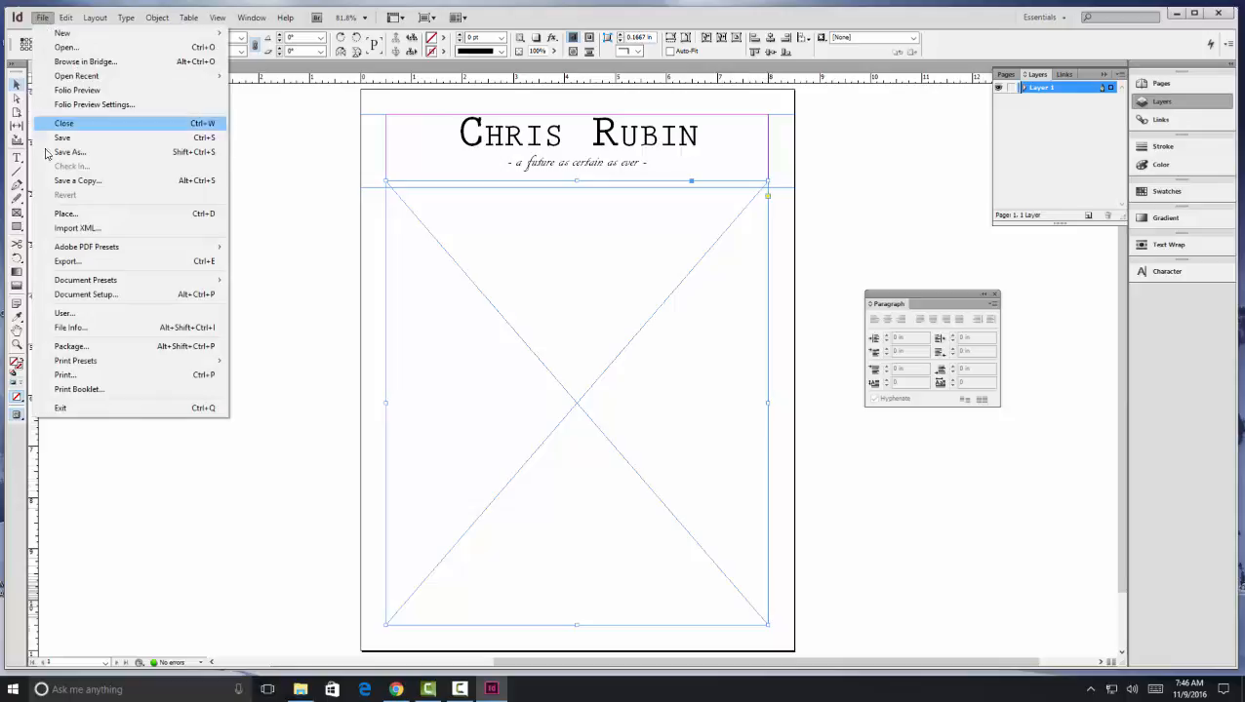
# Place the InDesign Scratch Text document into the body frame.
pyautogui.click(78, 216)
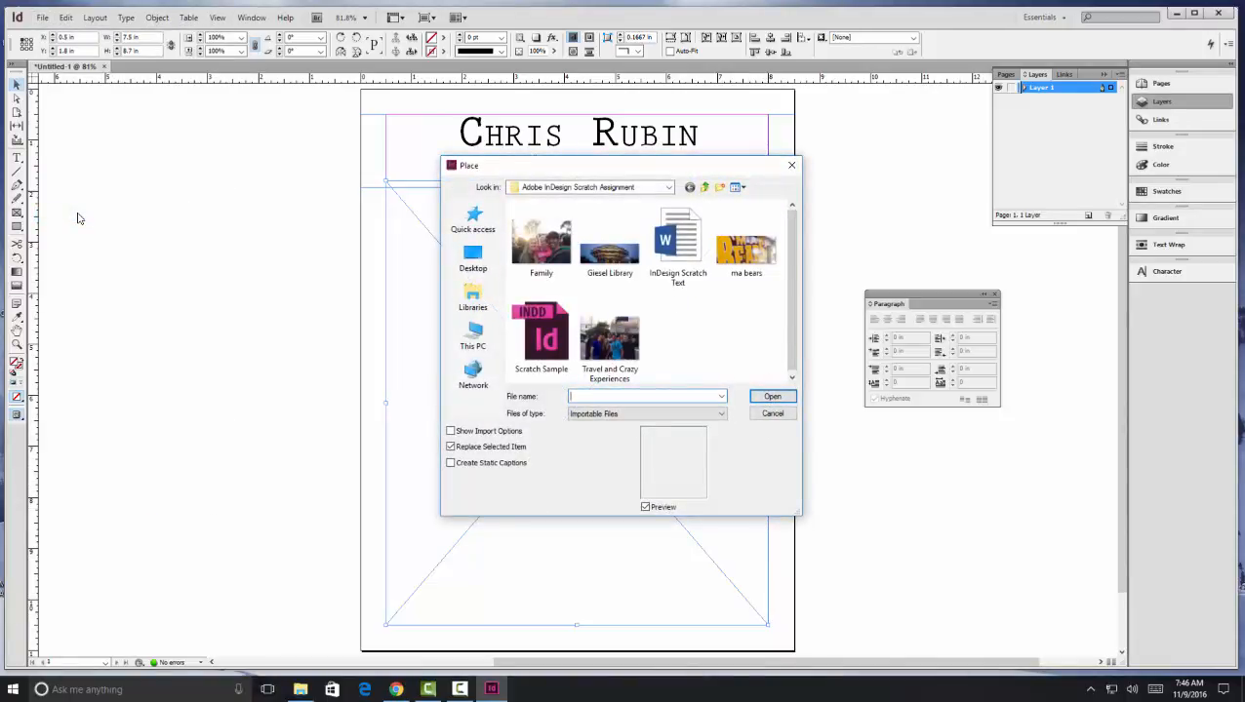
pyautogui.click(663, 255)
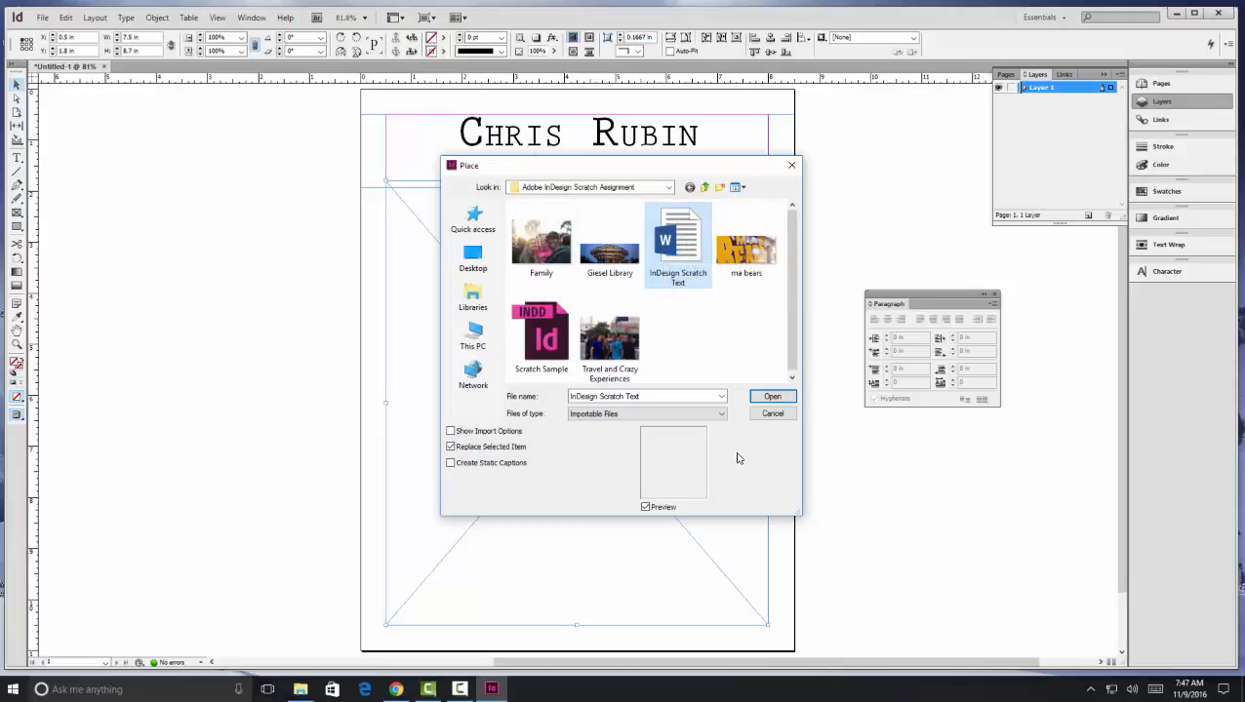
pyautogui.click(772, 399)
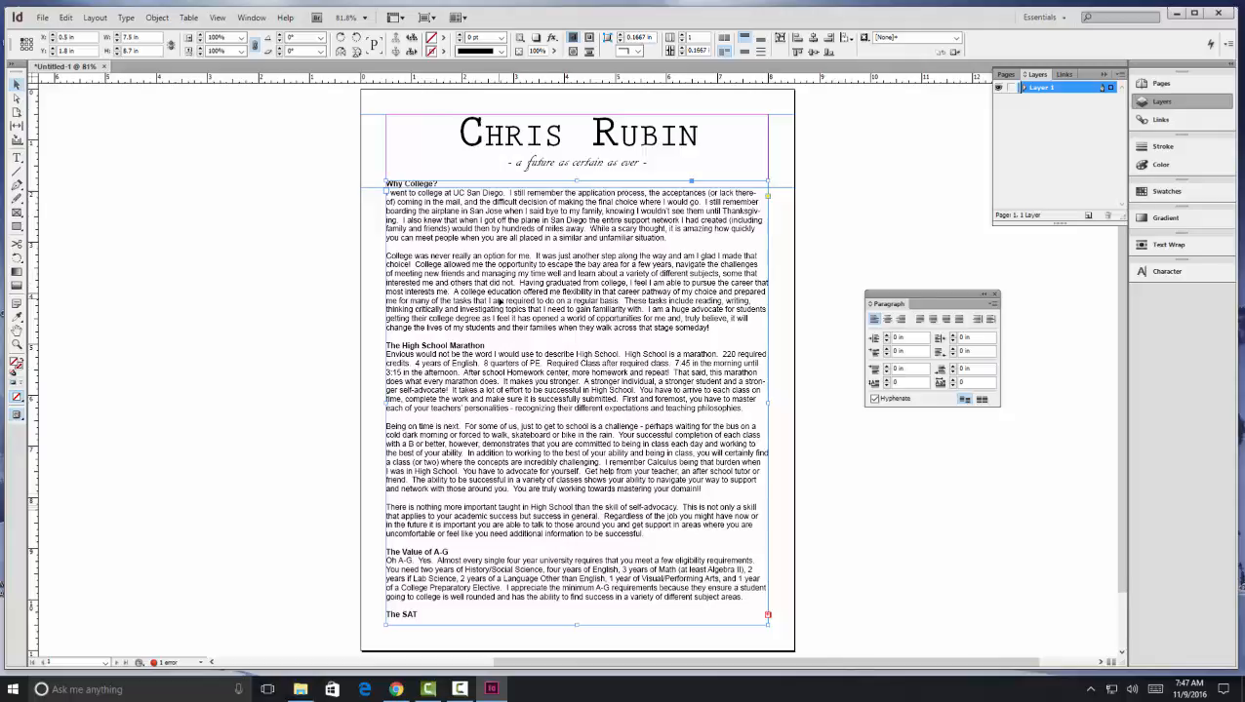
# Set the body text frame to 2 columns in Text Frame Options.
pyautogui.click(156, 18)
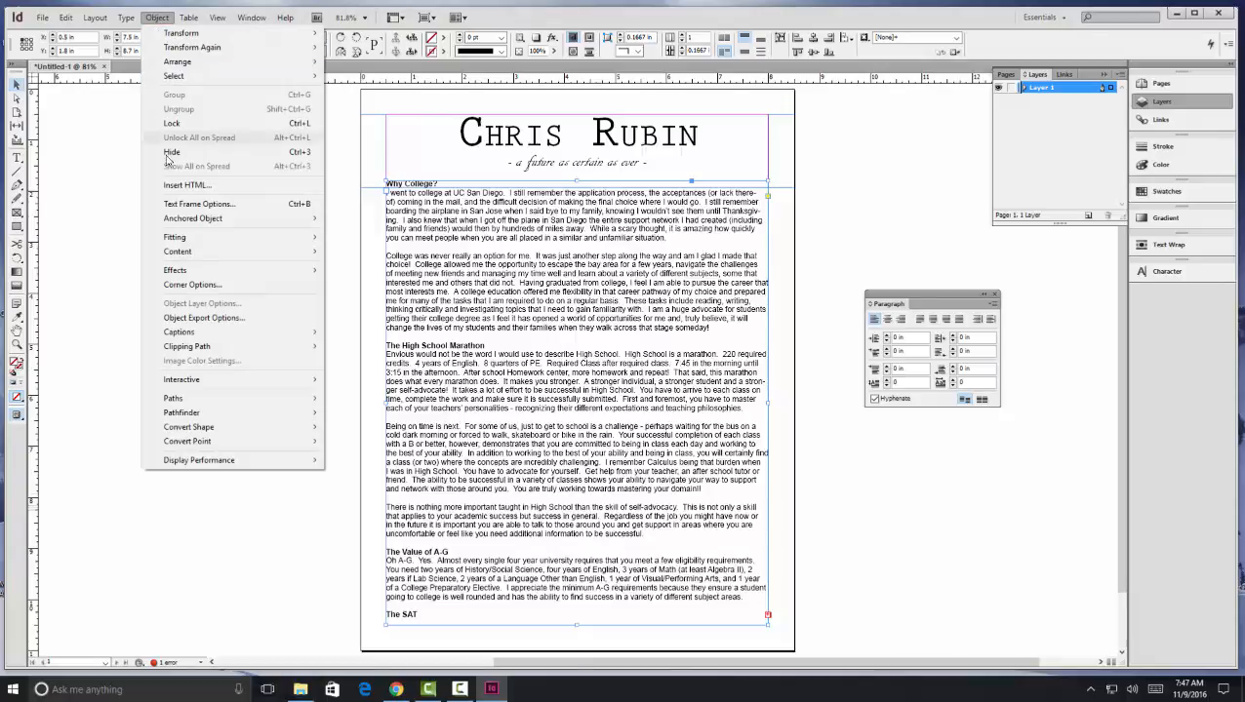
pyautogui.click(180, 204)
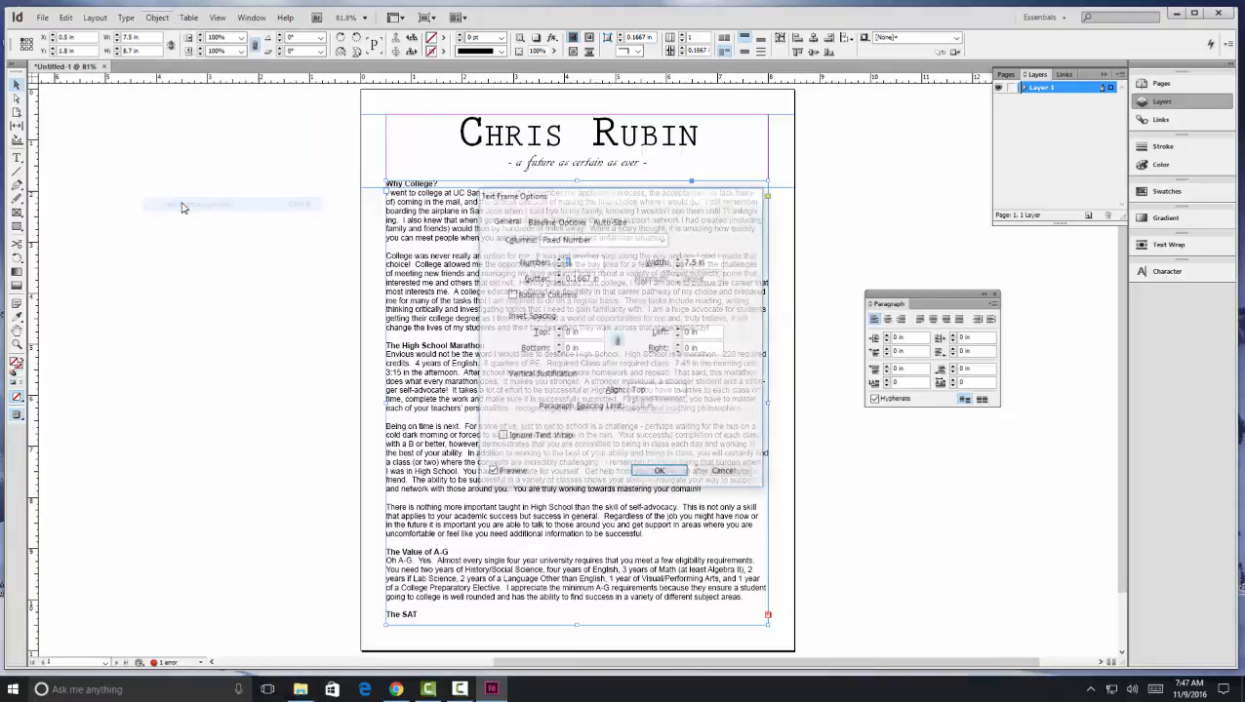
pyautogui.click(559, 260)
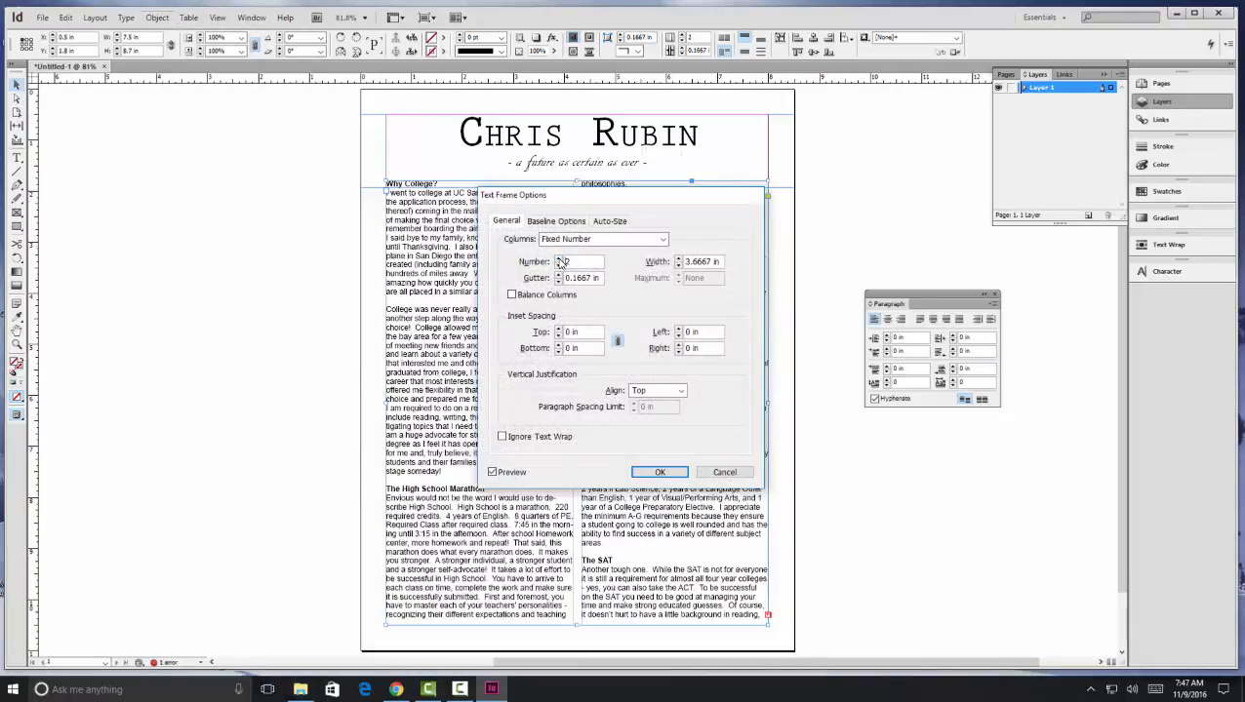
pyautogui.click(559, 260)
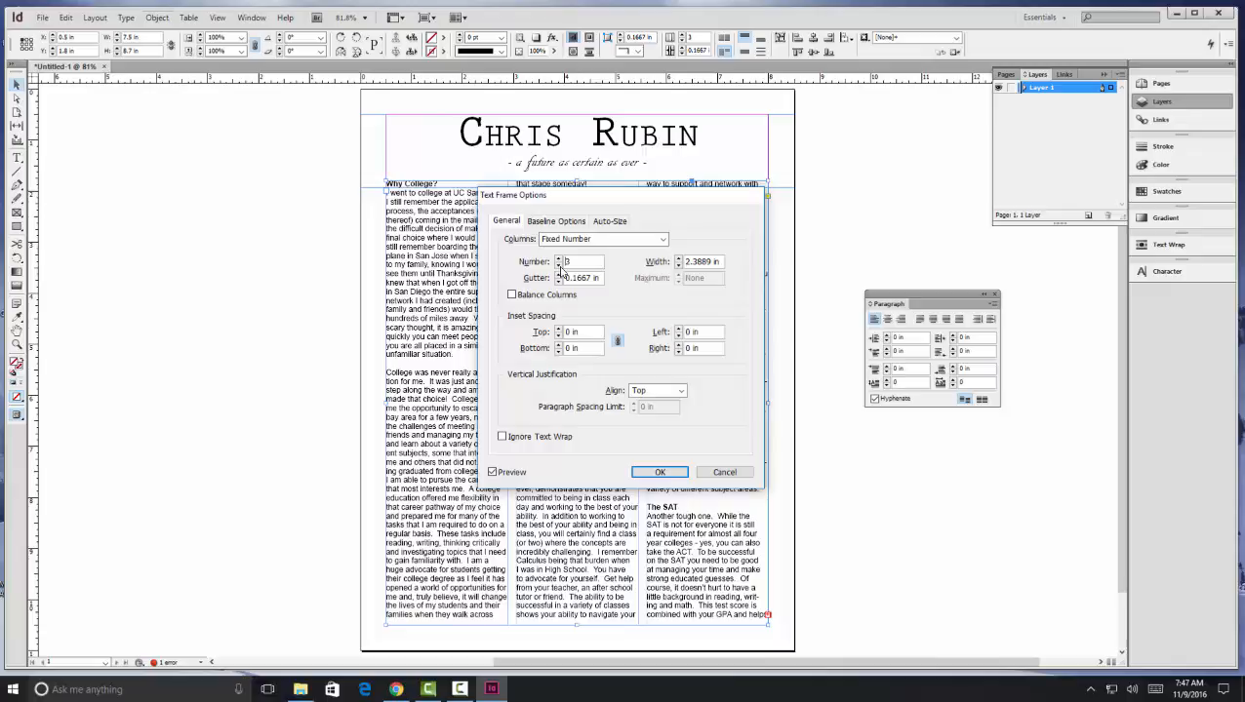
pyautogui.click(560, 265)
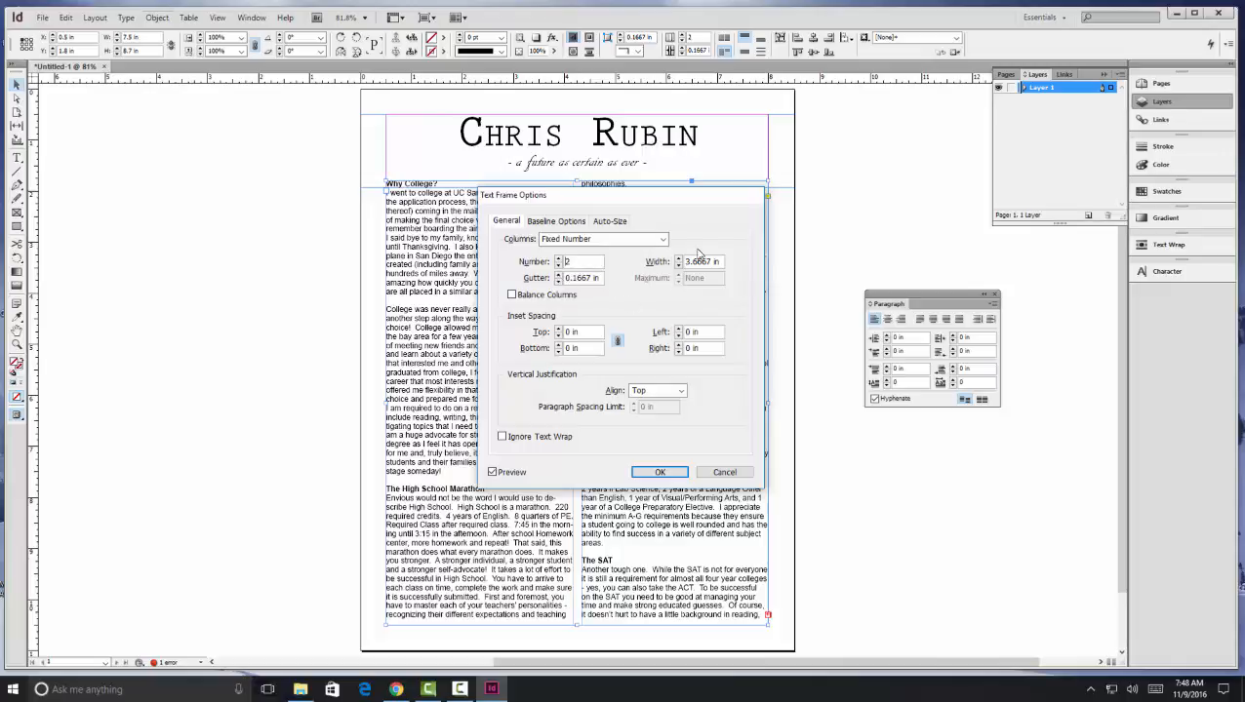
pyautogui.click(660, 473)
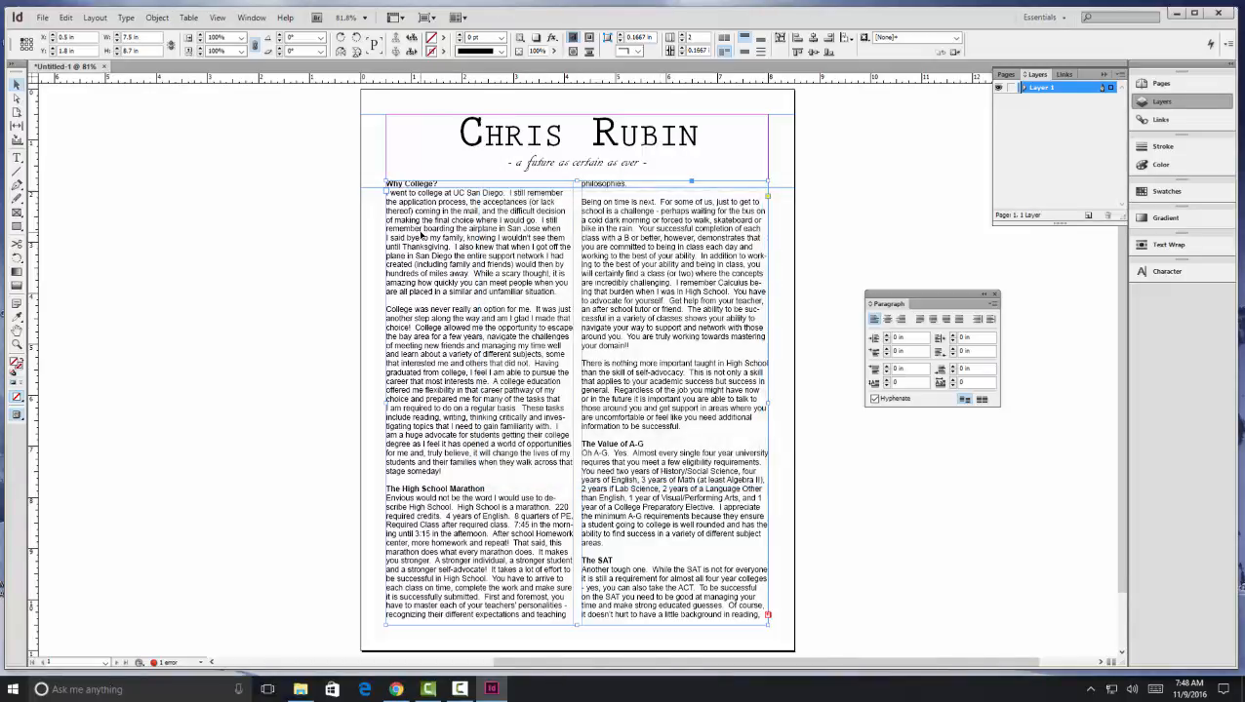
# Select the whole article story and set it to 8 pt.
pyautogui.click(17, 158)
pyautogui.click(449, 213)
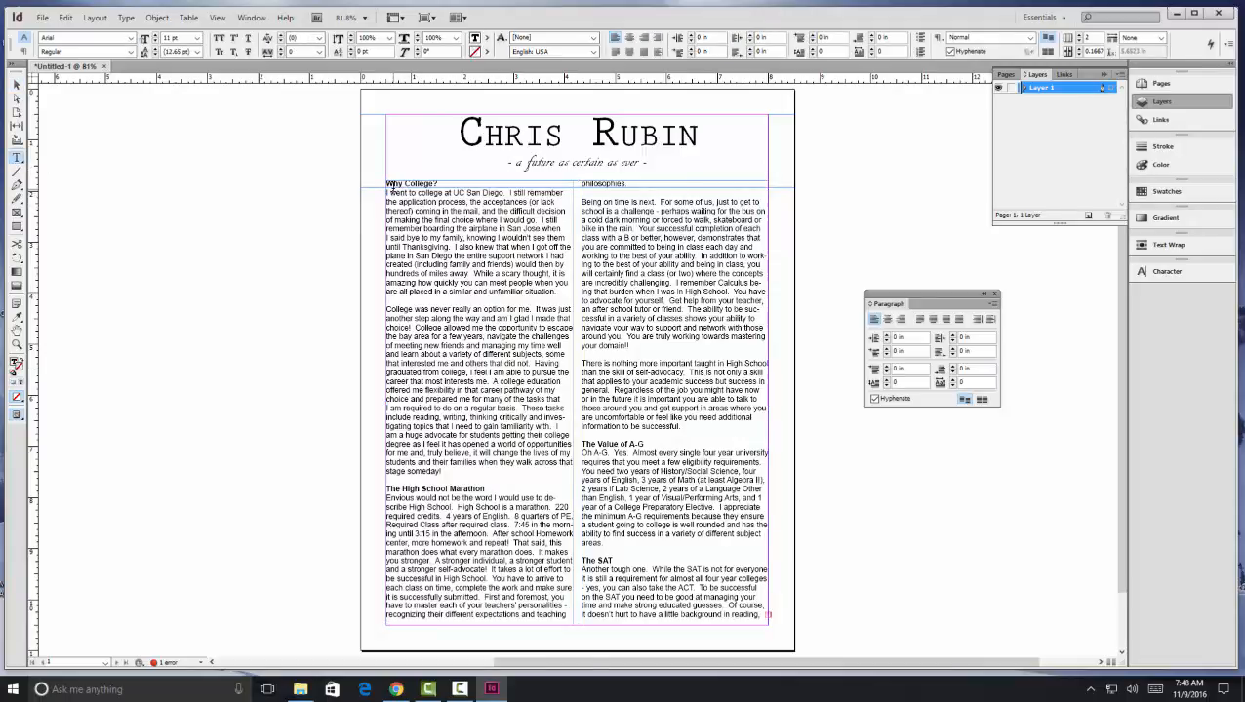
pyautogui.moveTo(390, 184); pyautogui.dragTo(482, 211)
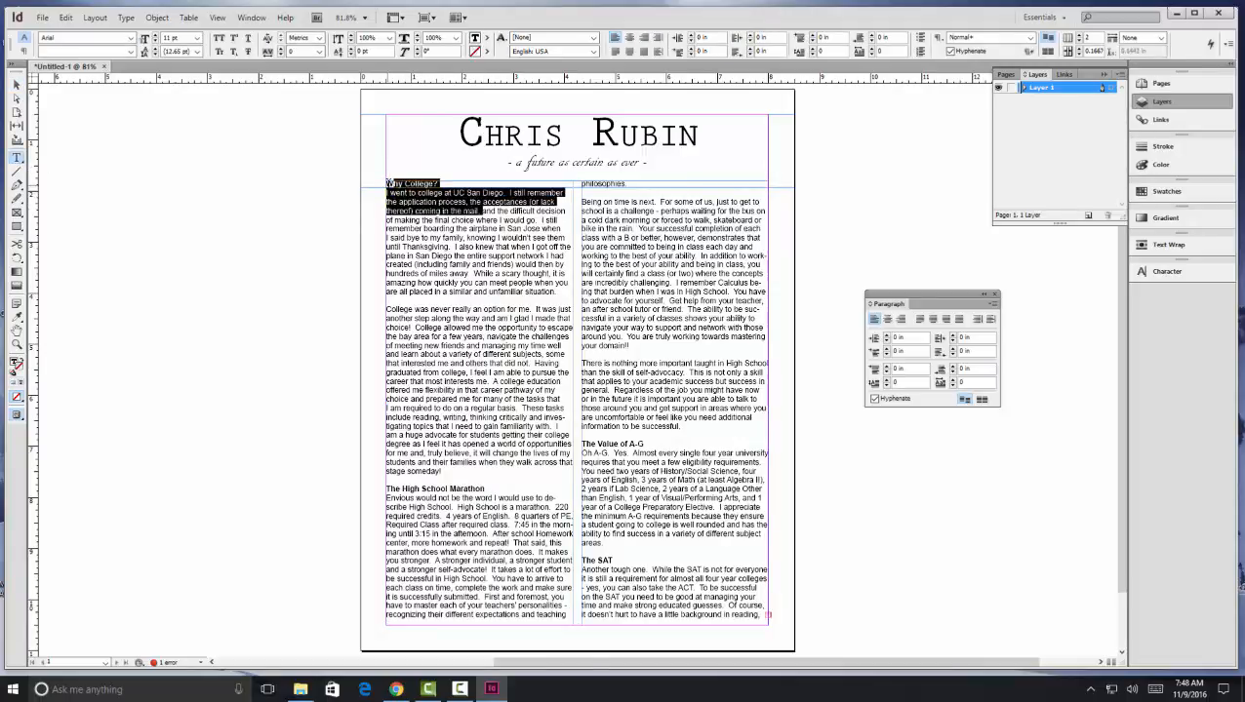
pyautogui.hotkey('ctrl', 'a')
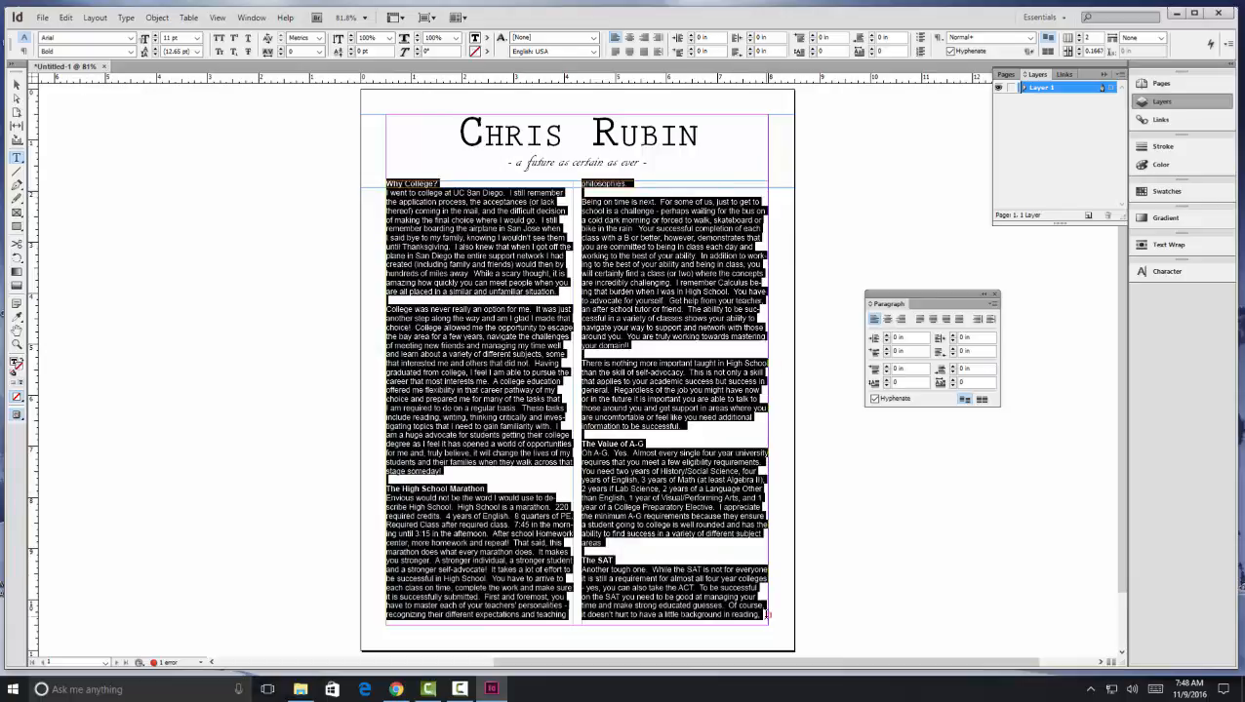
pyautogui.click(197, 38)
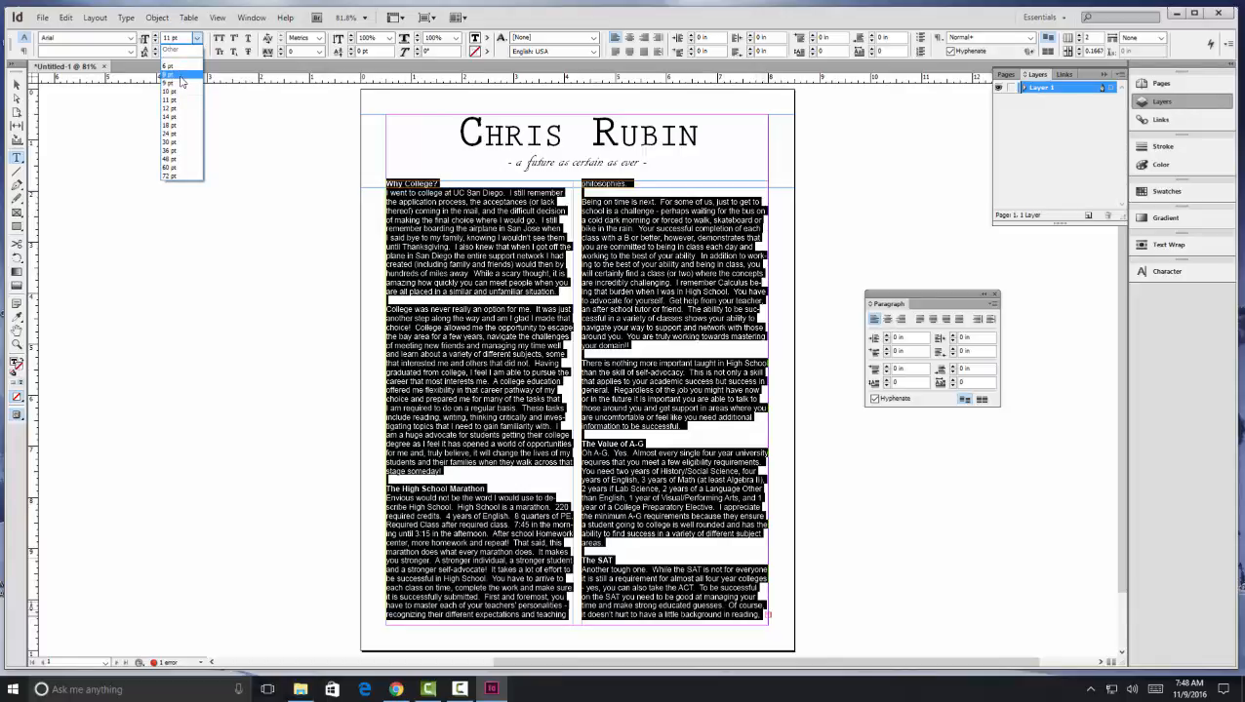
pyautogui.click(181, 78)
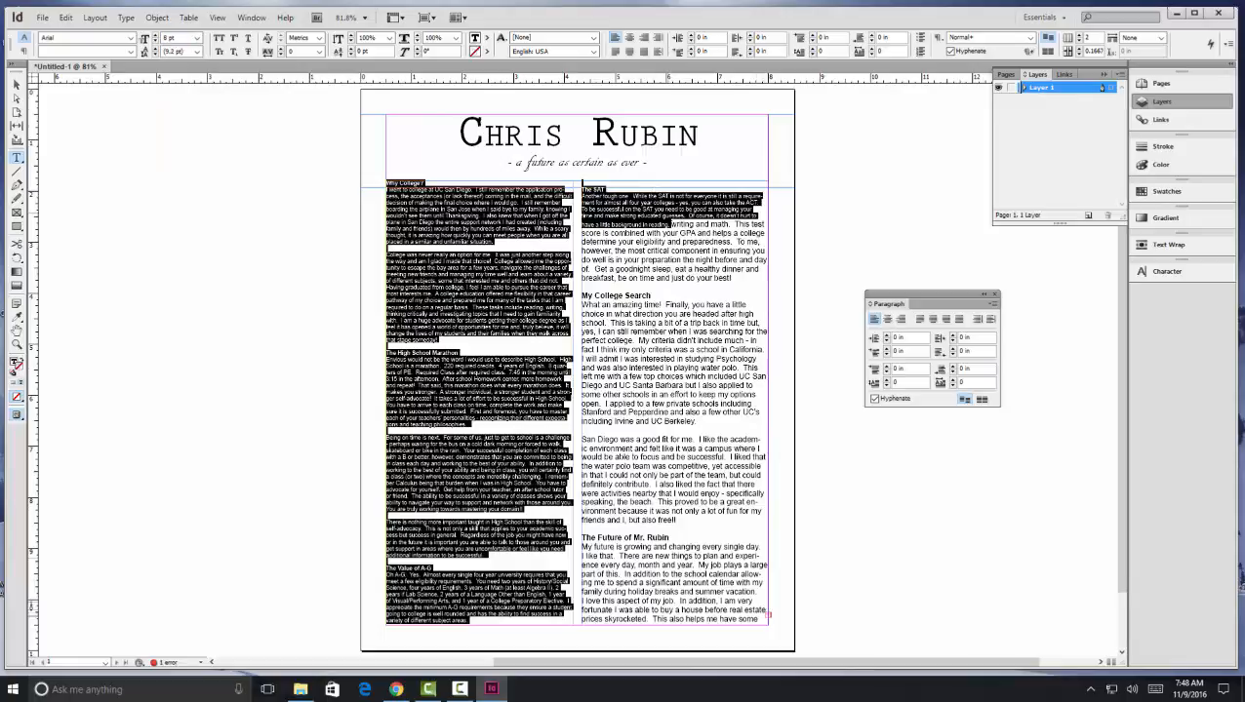
# Resize the right-column text still at full size to 8 pt.
pyautogui.click(671, 225)
pyautogui.moveTo(671, 225); pyautogui.dragTo(768, 616)
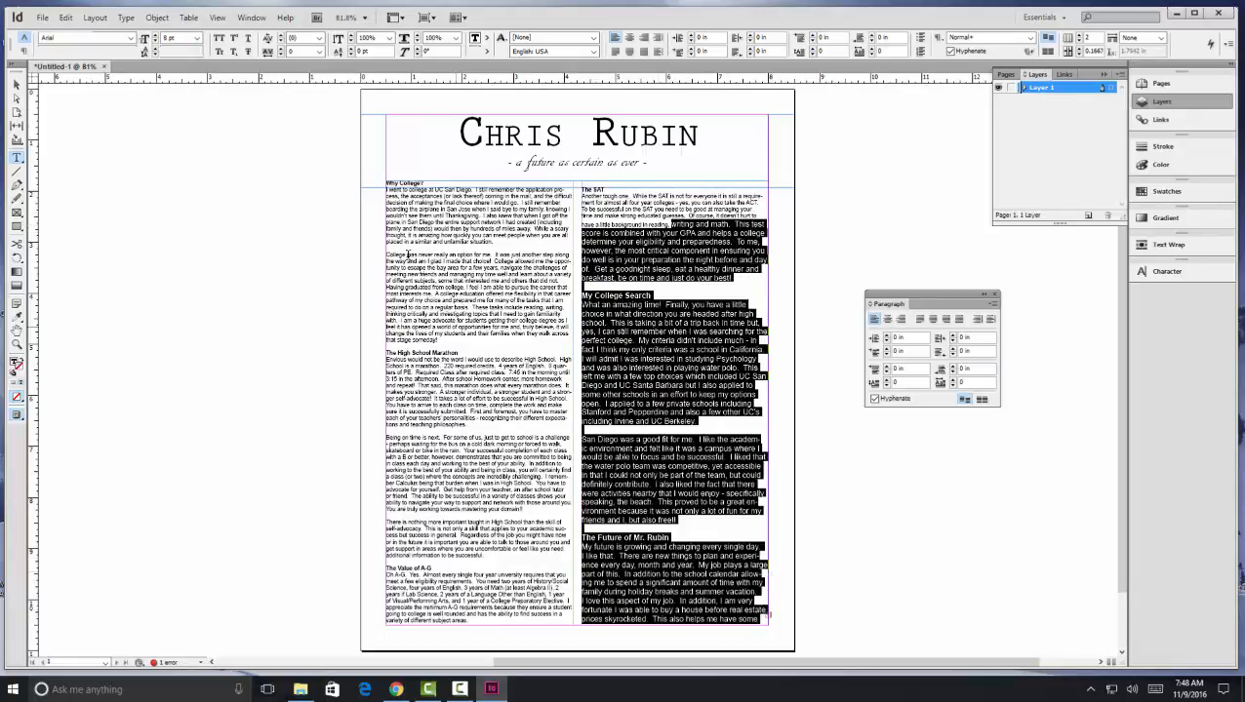
pyautogui.doubleClick(171, 38)
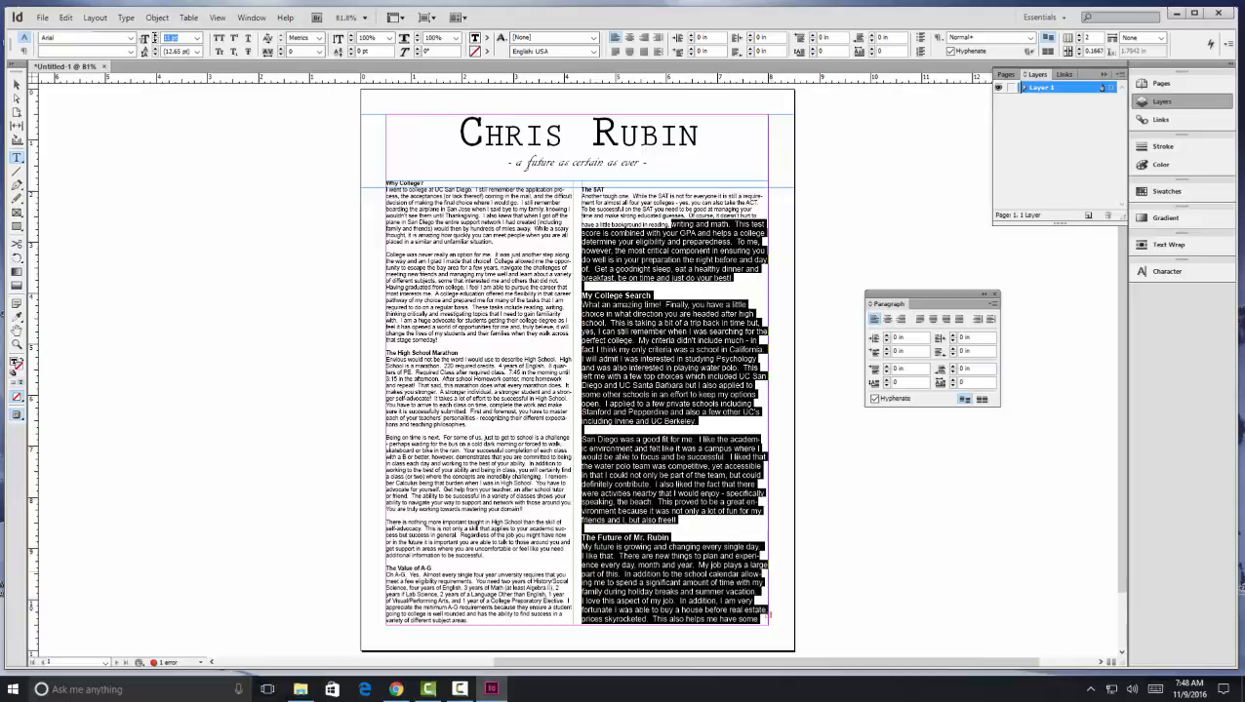
pyautogui.write('8')
pyautogui.press('Return')
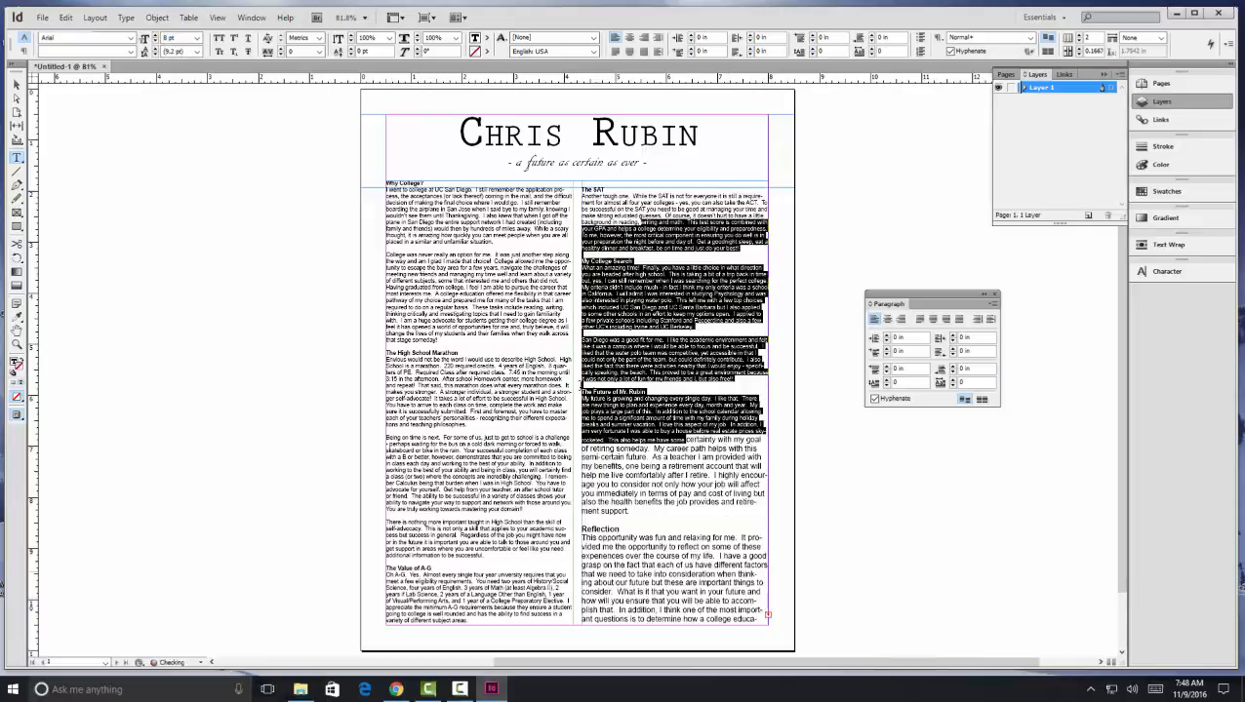
pyautogui.click(685, 439)
pyautogui.moveTo(686, 439); pyautogui.dragTo(768, 618)
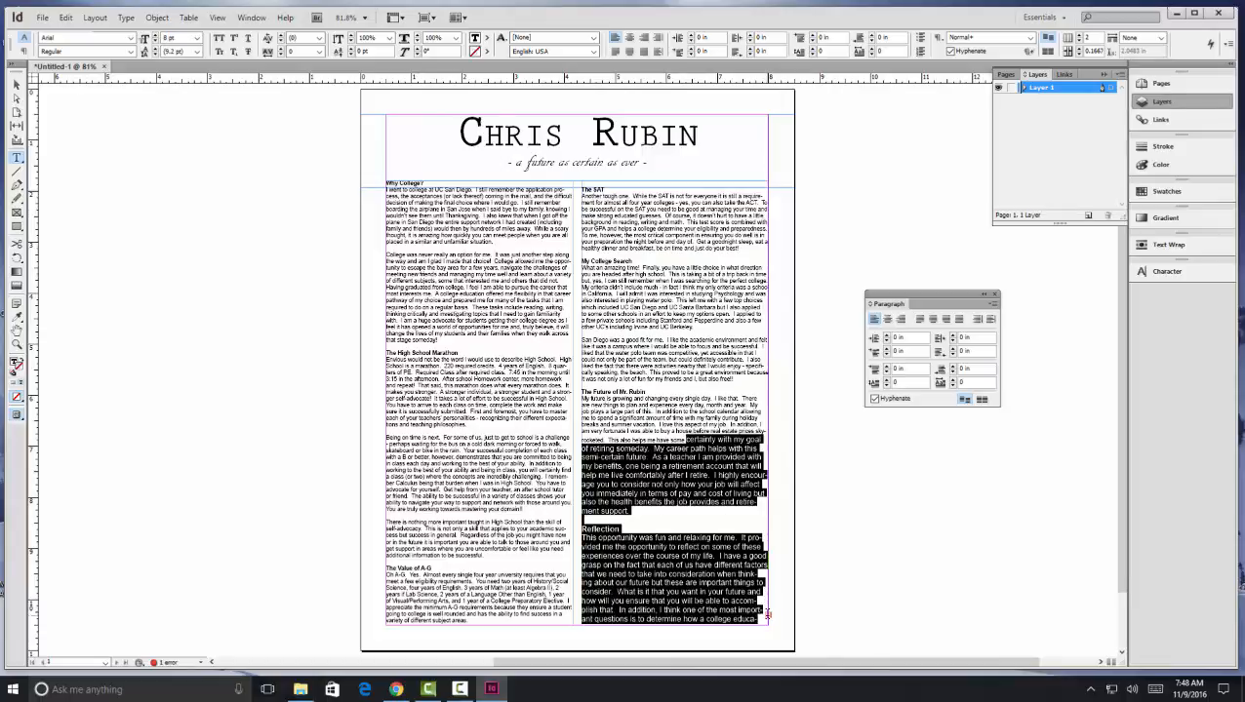
pyautogui.click(198, 39)
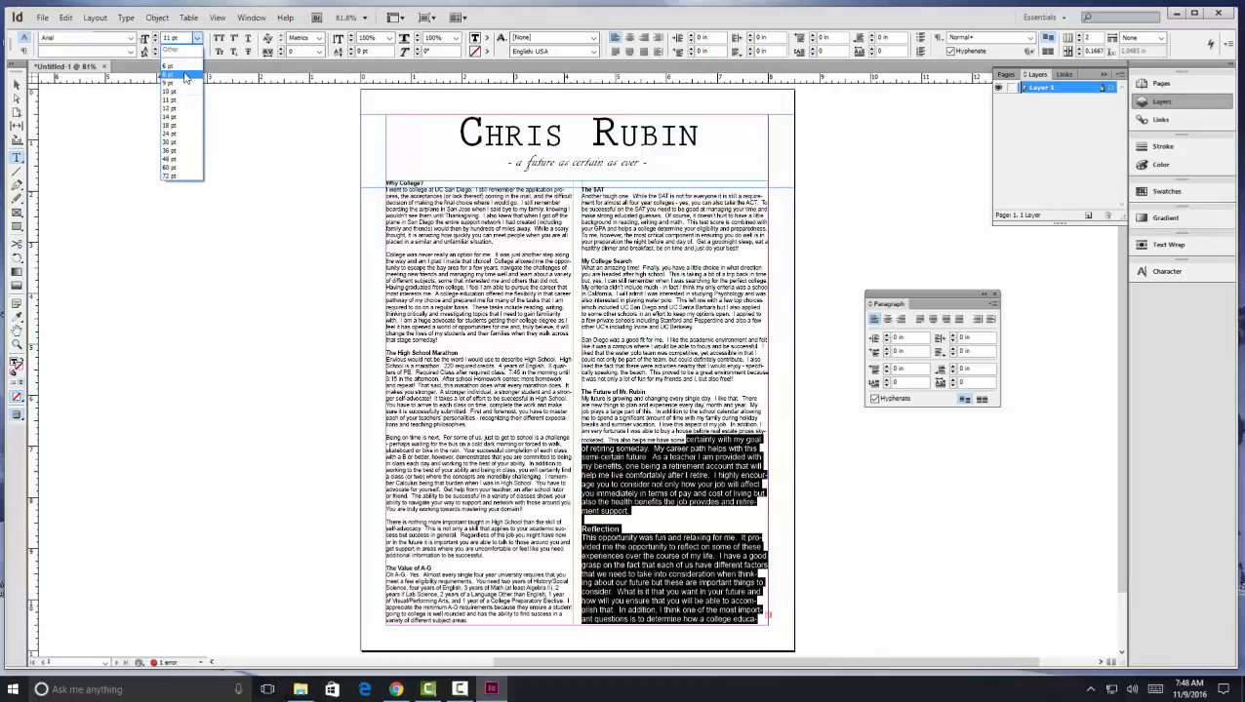
pyautogui.click(186, 78)
# Set the closing text ending at 'benefits!' to 8 pt and delete the trailing blank line.
pyautogui.click(634, 535)
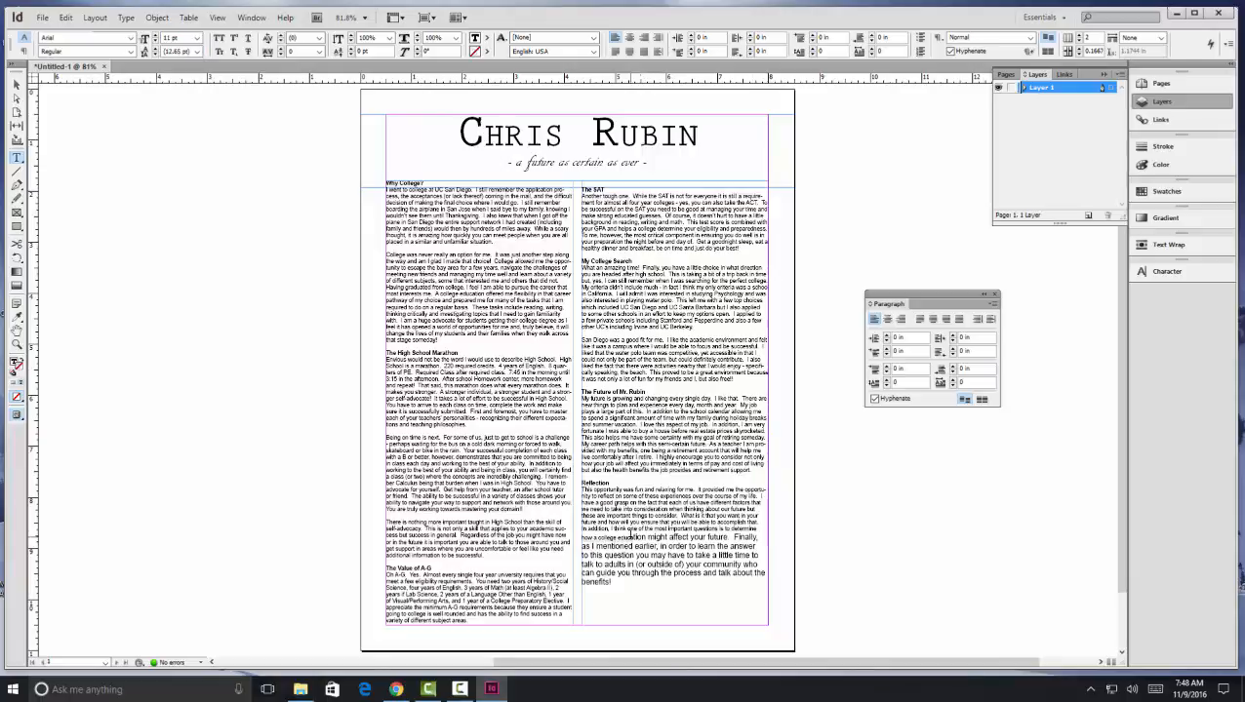
pyautogui.moveTo(634, 536); pyautogui.dragTo(718, 564)
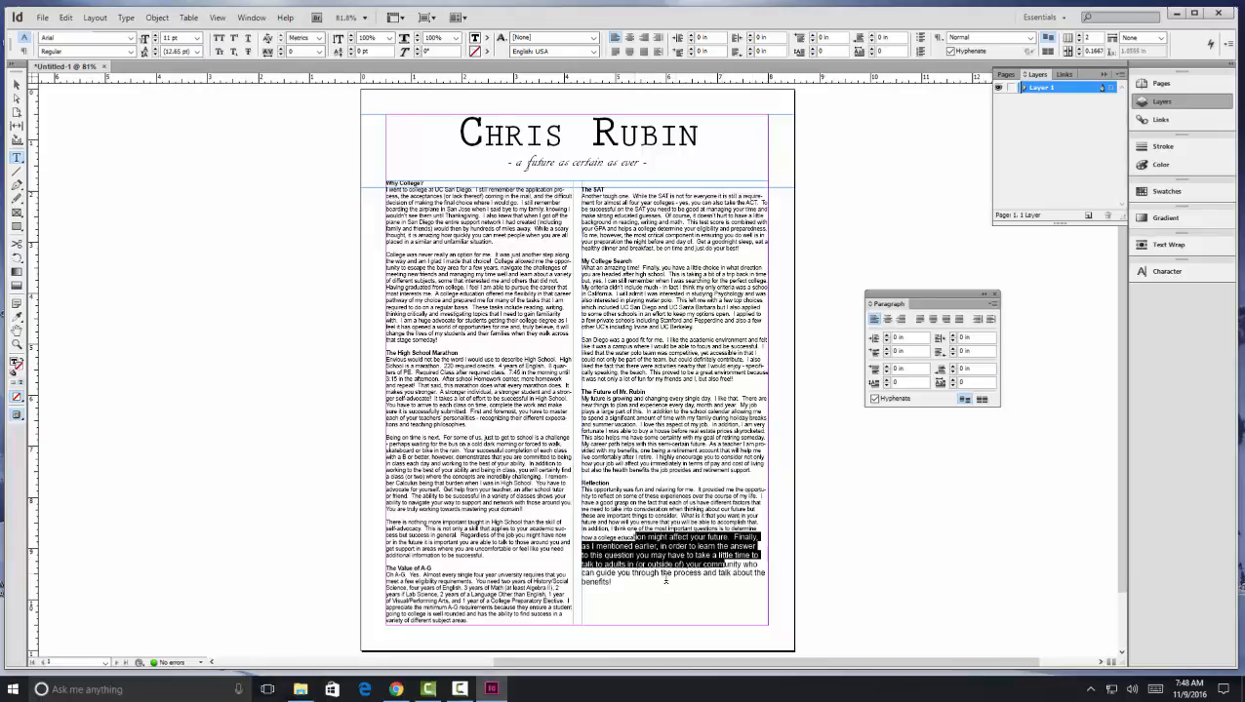
pyautogui.moveTo(618, 583); pyautogui.dragTo(626, 536)
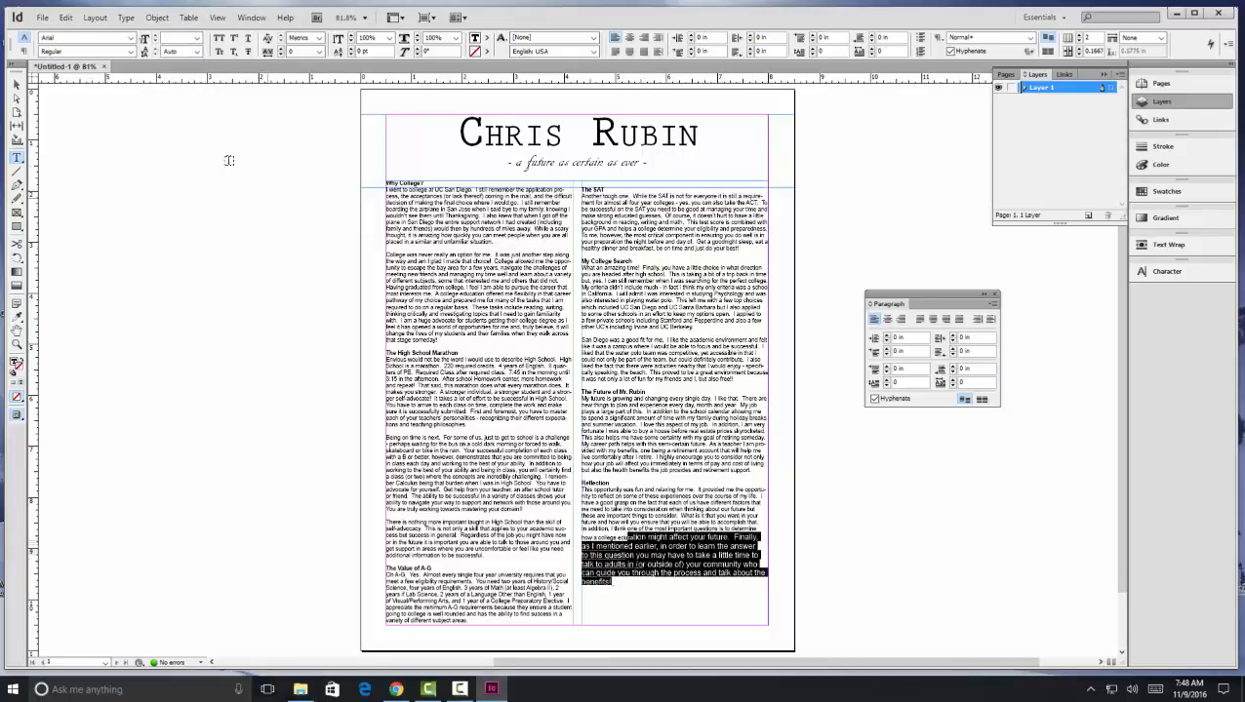
pyautogui.click(196, 37)
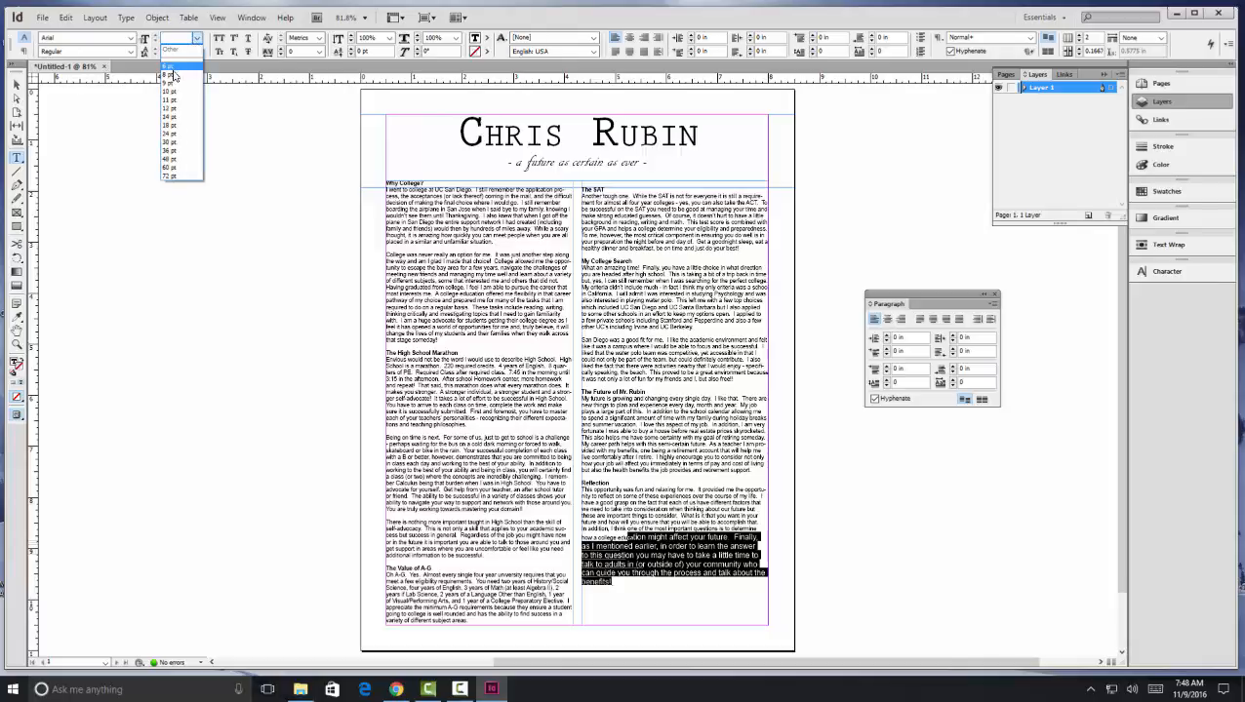
pyautogui.click(169, 74)
pyautogui.click(725, 563)
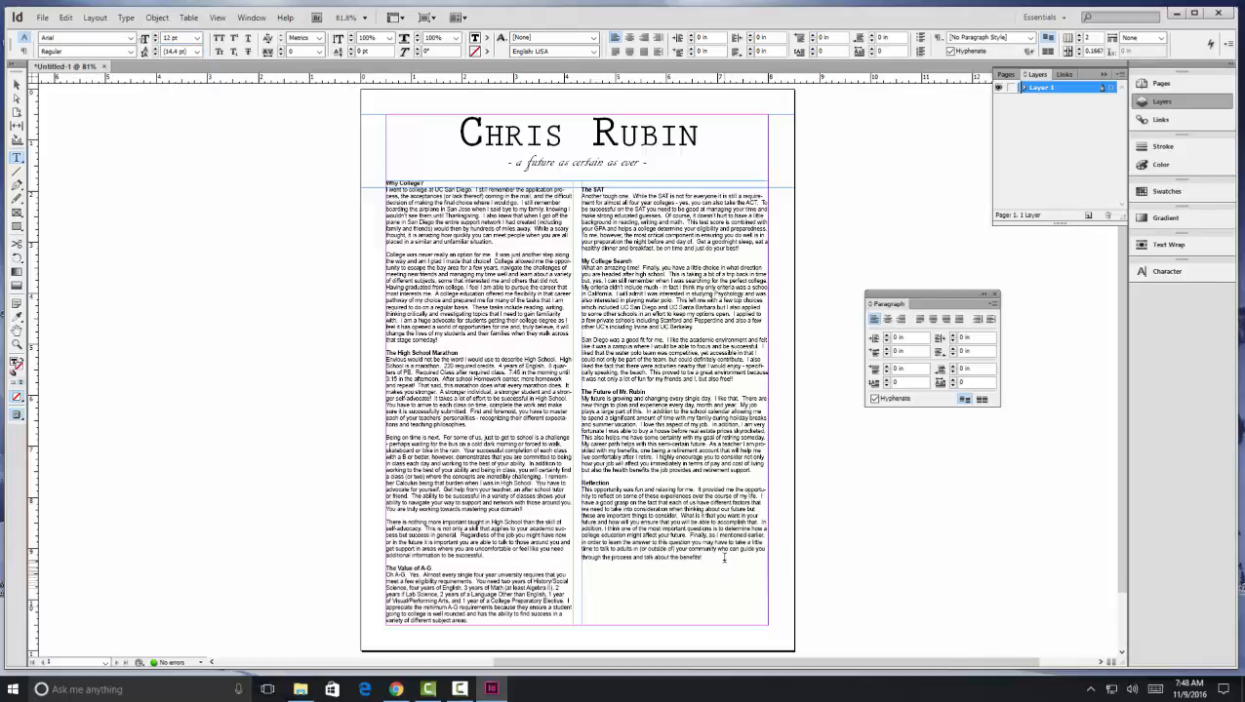
pyautogui.press('BackSpace')
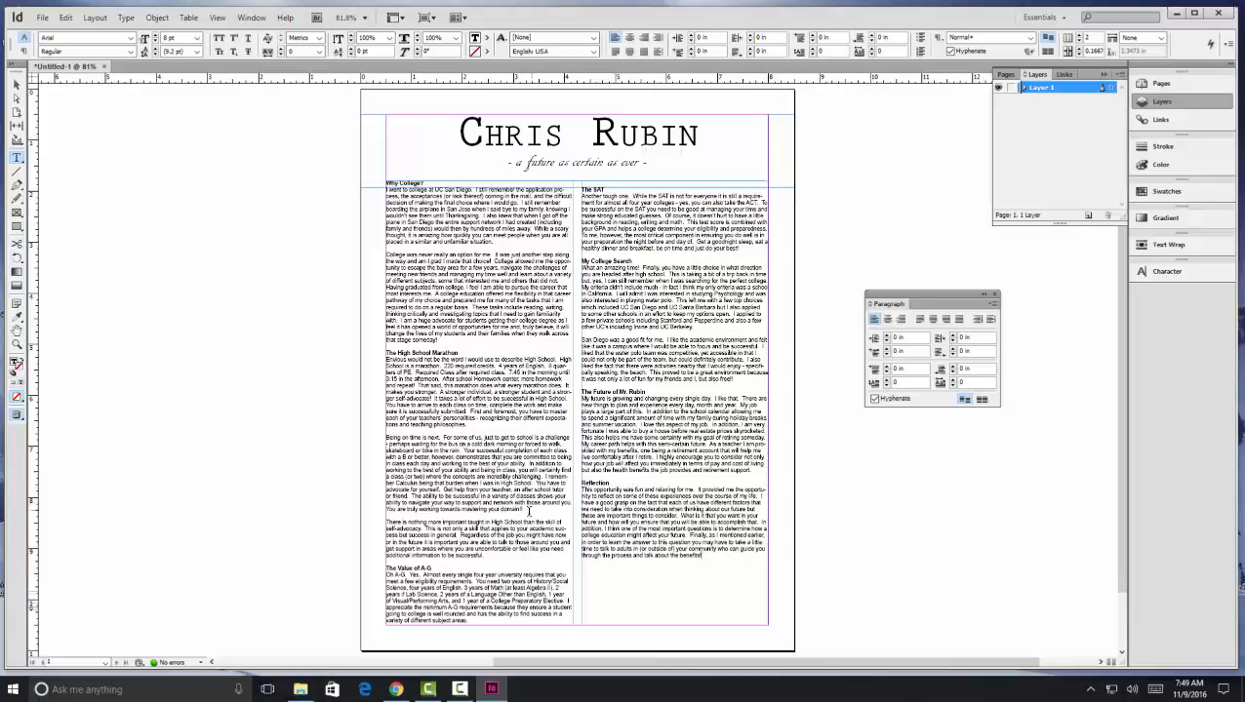
# Delete the 'Being on time is next' and 'San Diego was a good fit for me' paragraphs and their blank lines.
pyautogui.moveTo(528, 508); pyautogui.dragTo(382, 435)
pyautogui.press('BackSpace')
pyautogui.press('BackSpace')
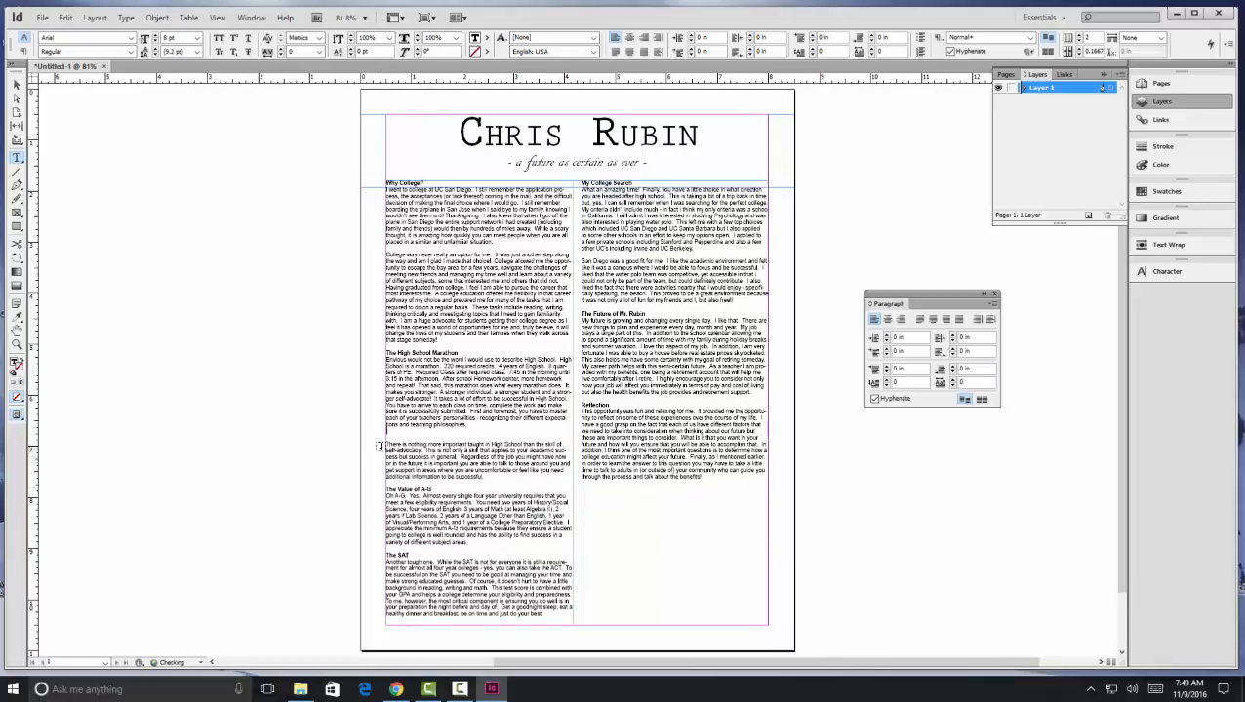
pyautogui.press('BackSpace')
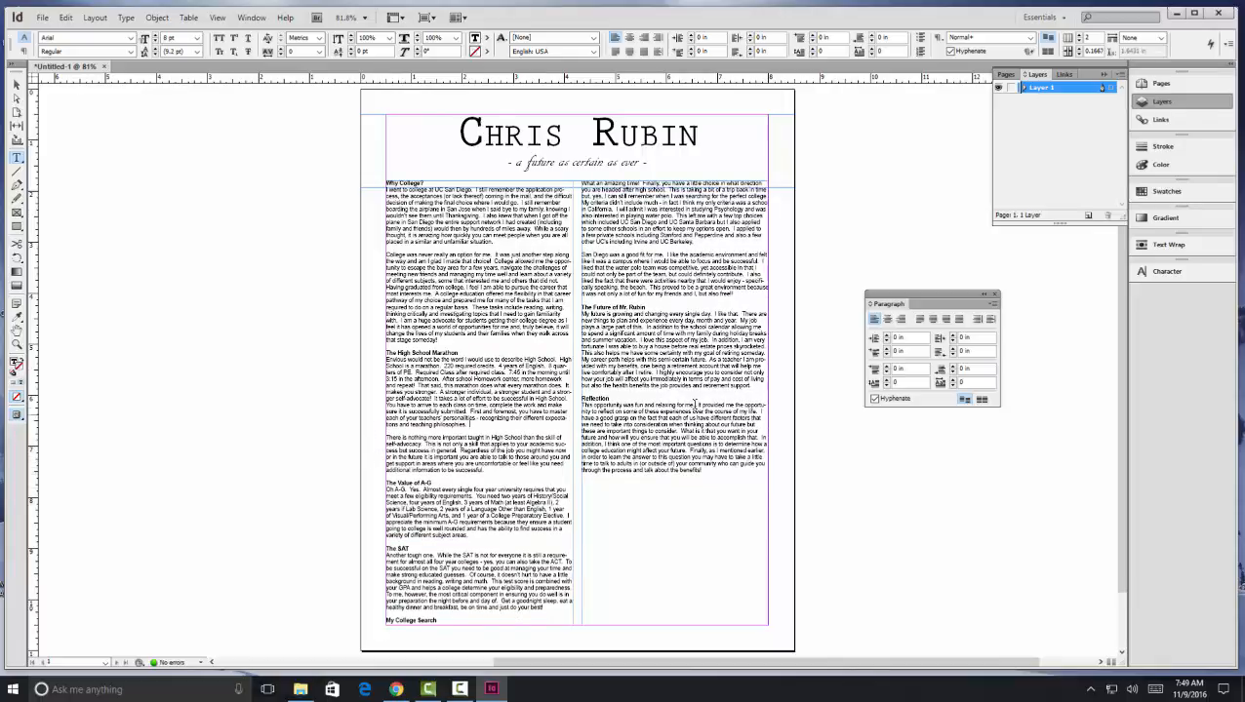
pyautogui.moveTo(736, 295); pyautogui.dragTo(582, 253)
pyautogui.press('BackSpace')
pyautogui.press('BackSpace')
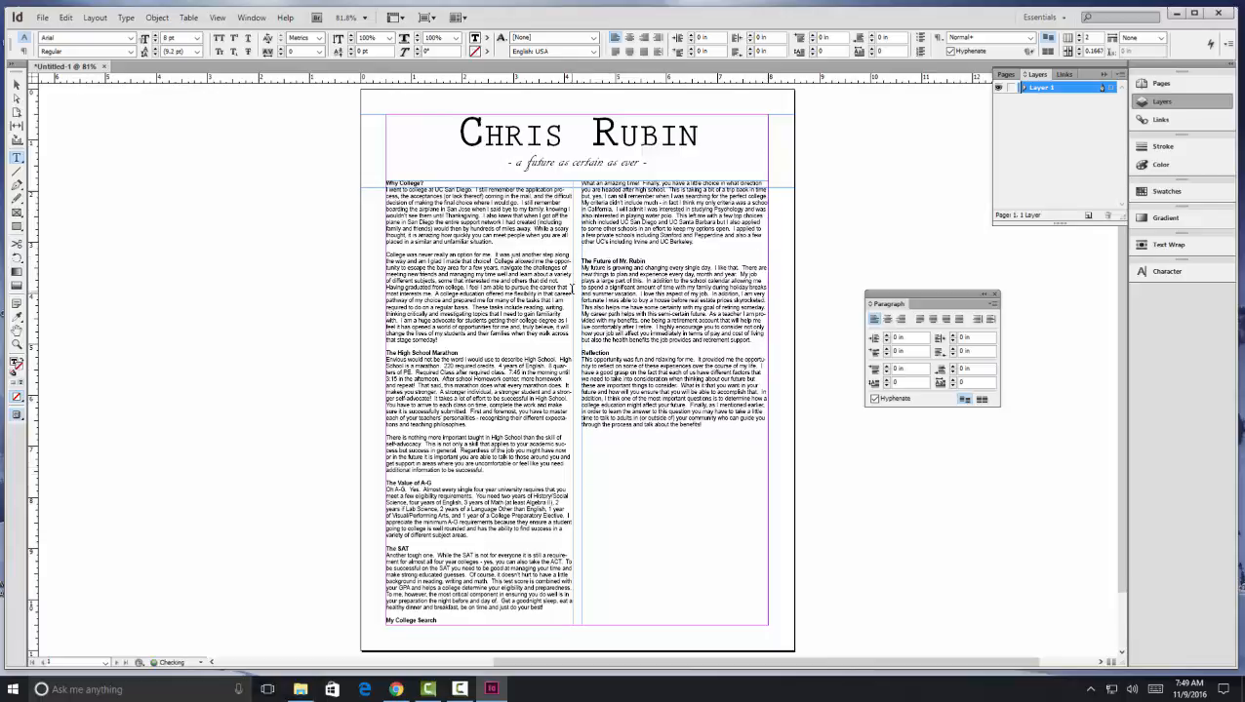
pyautogui.press('BackSpace')
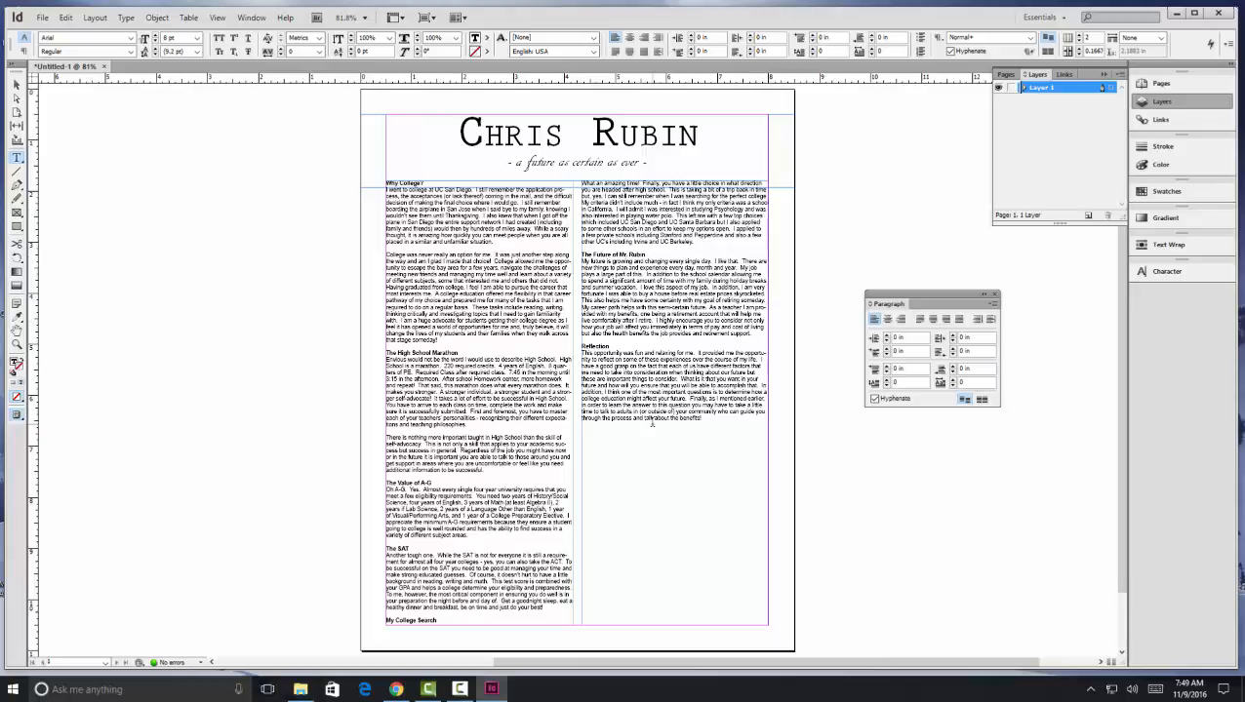
pyautogui.tripleClick(383, 175)
pyautogui.click(460, 689)
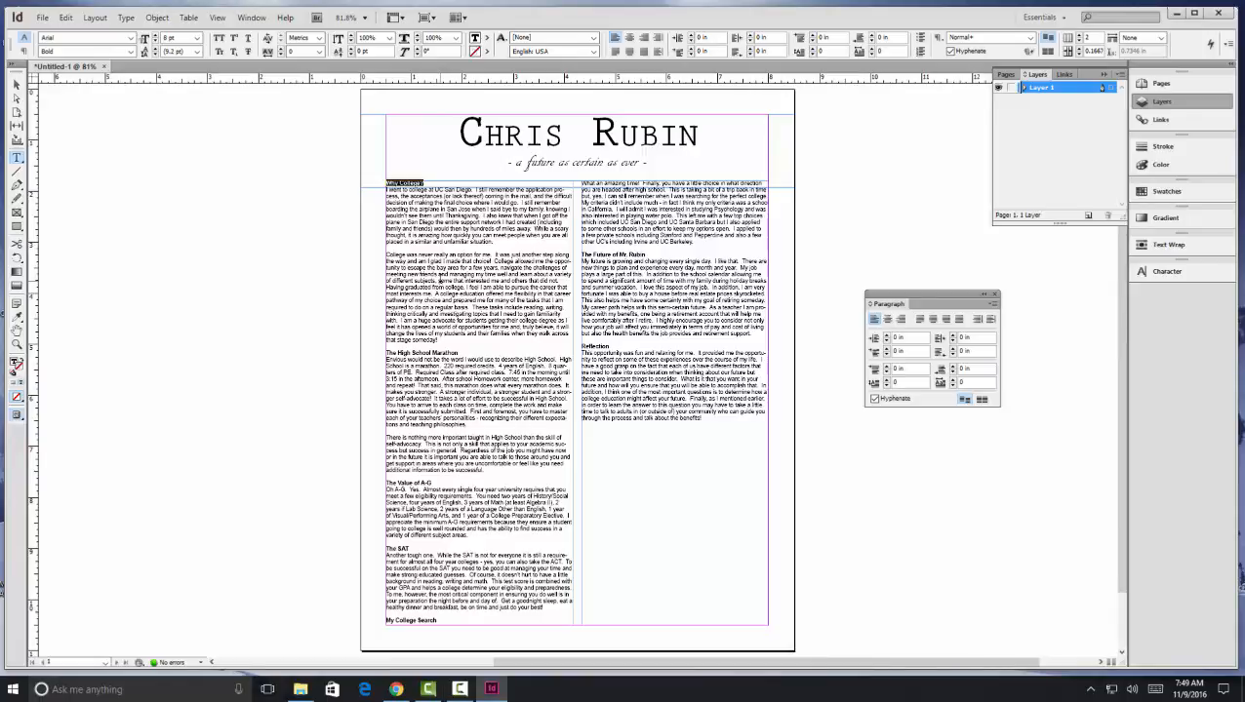
# Enlarge the Why College? heading to 12 pt and reselect it.
pyautogui.click(197, 40)
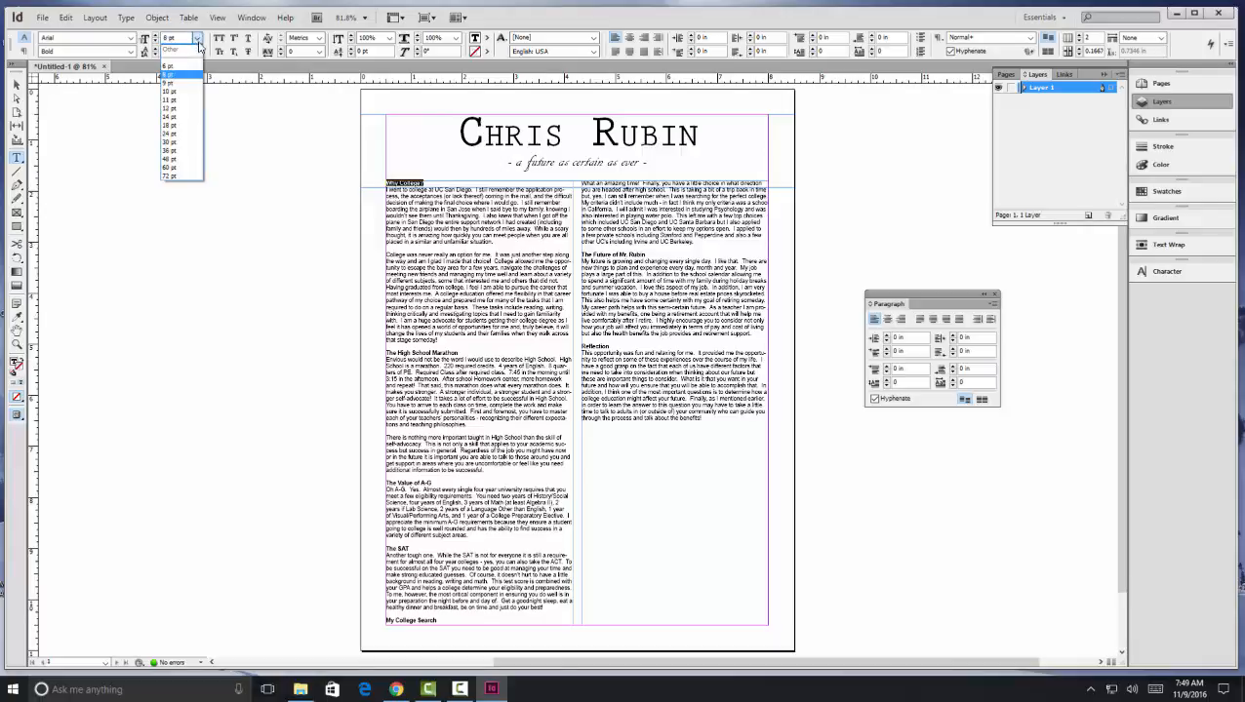
pyautogui.click(175, 107)
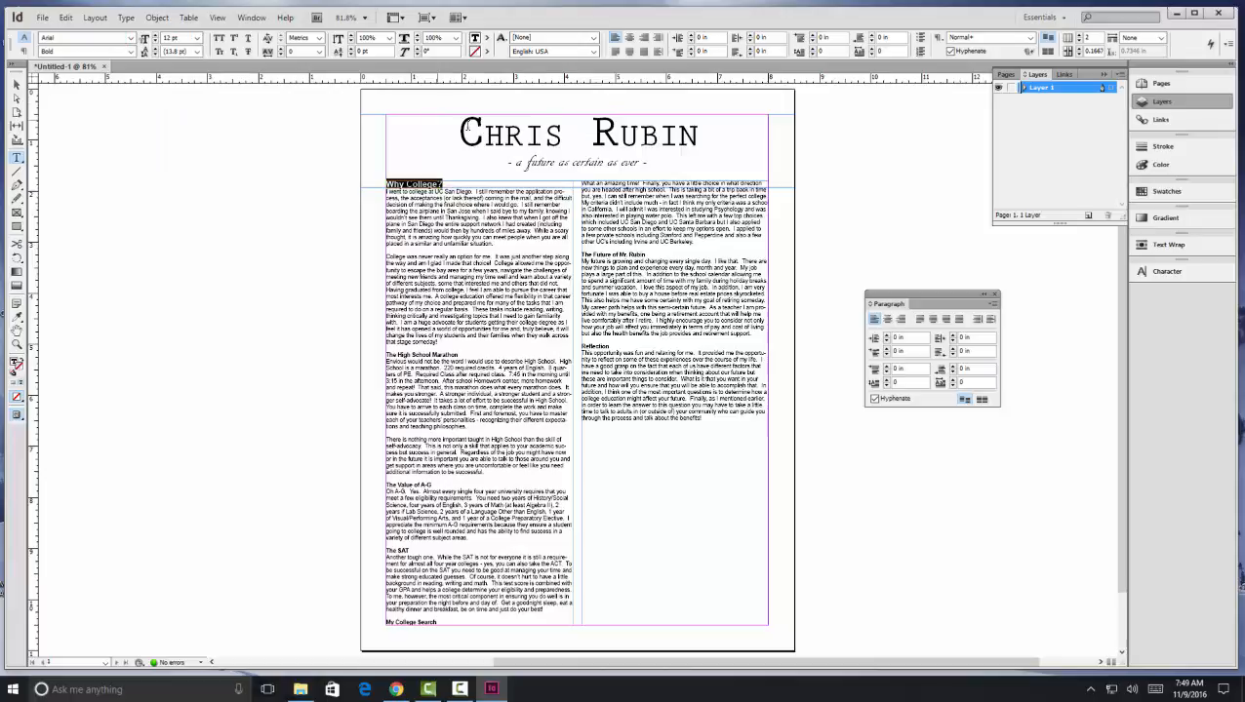
pyautogui.click(538, 136)
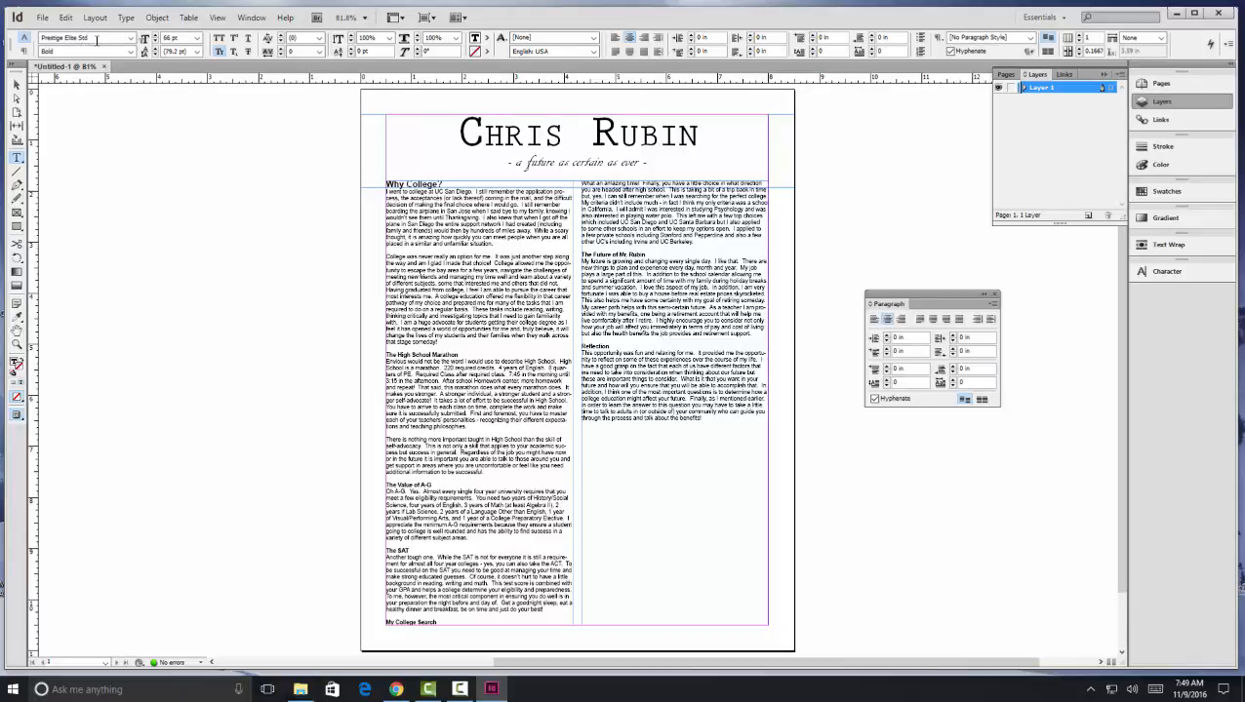
pyautogui.click(402, 184)
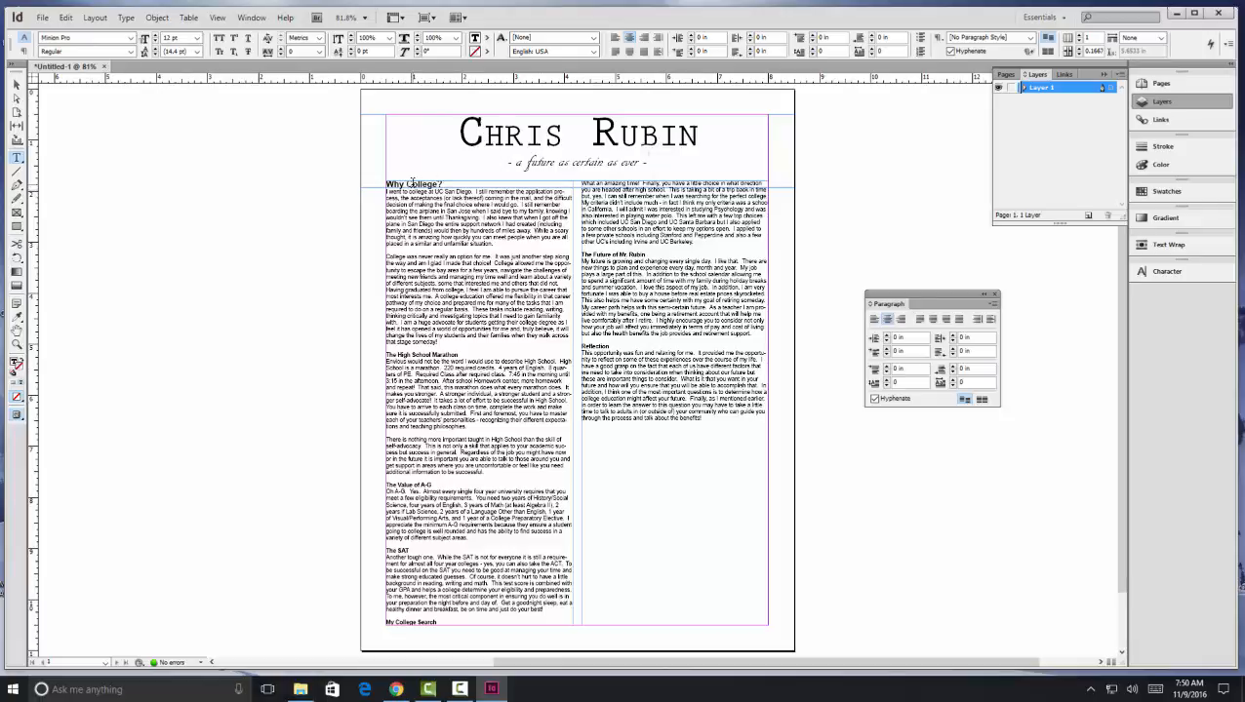
pyautogui.press('Escape')
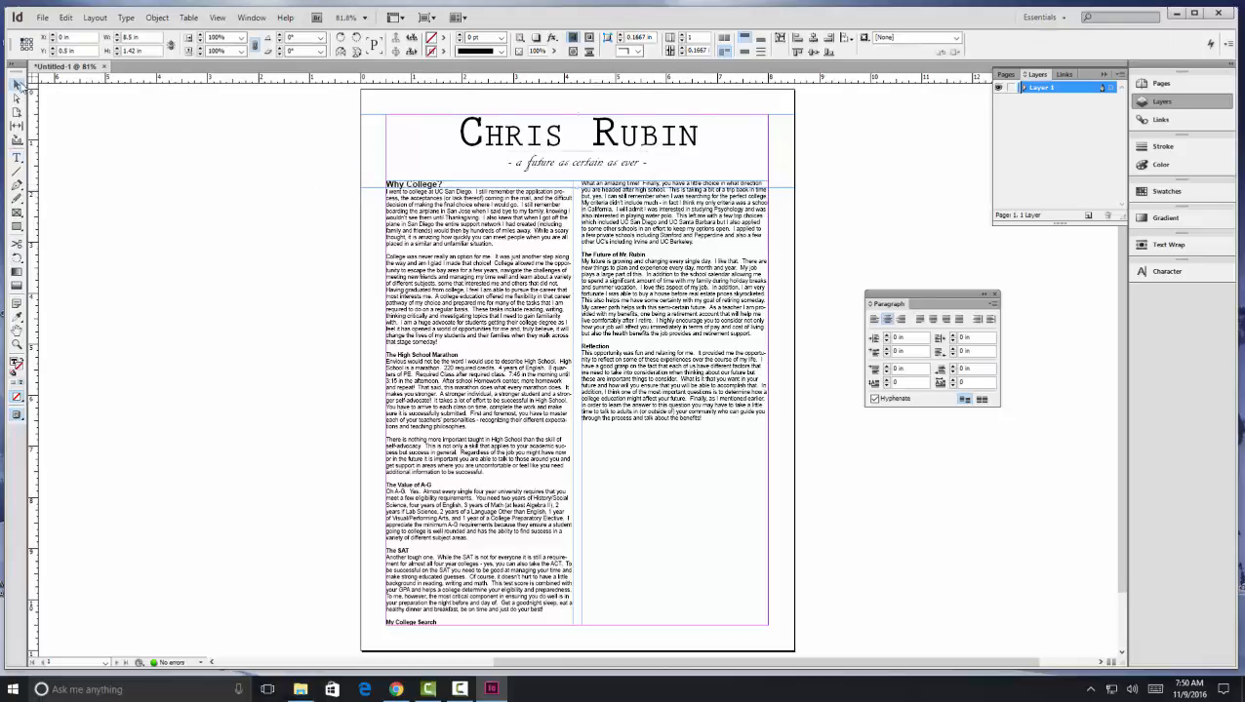
pyautogui.doubleClick(456, 212)
pyautogui.moveTo(452, 184); pyautogui.dragTo(388, 184)
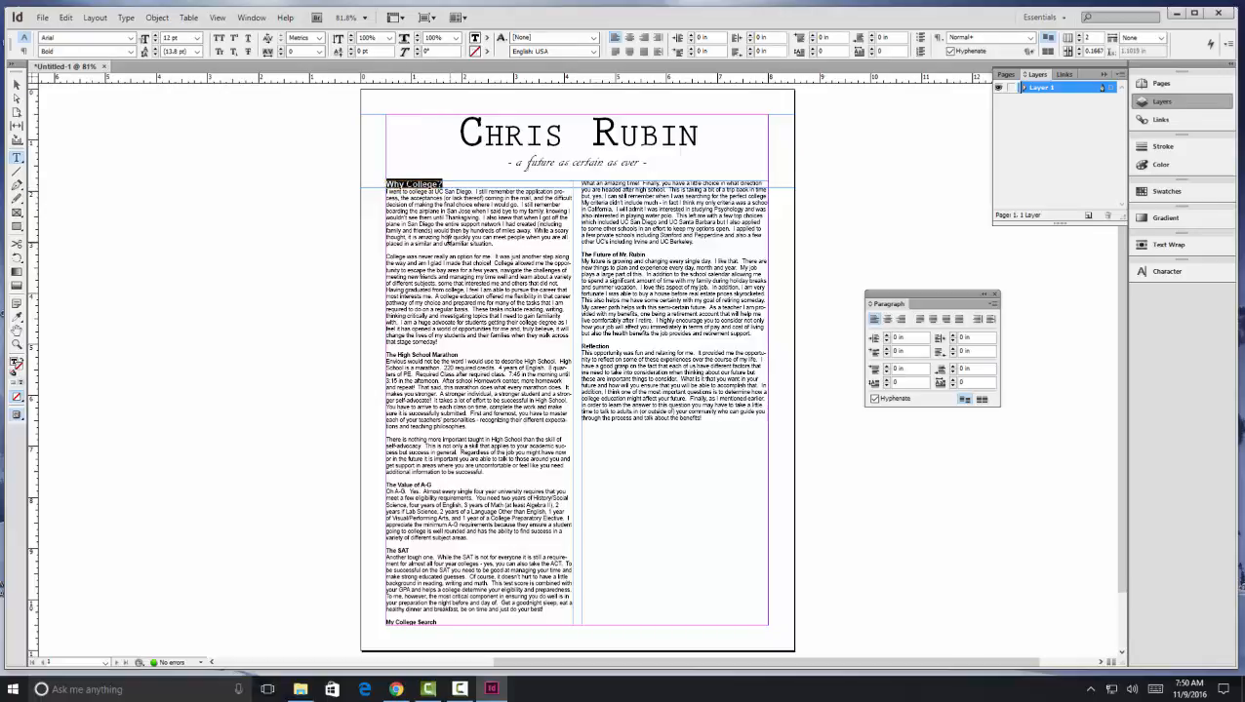
# Set Why College? to centred 14 pt Prestige Elite Std with a blank line after it.
pyautogui.click(130, 38)
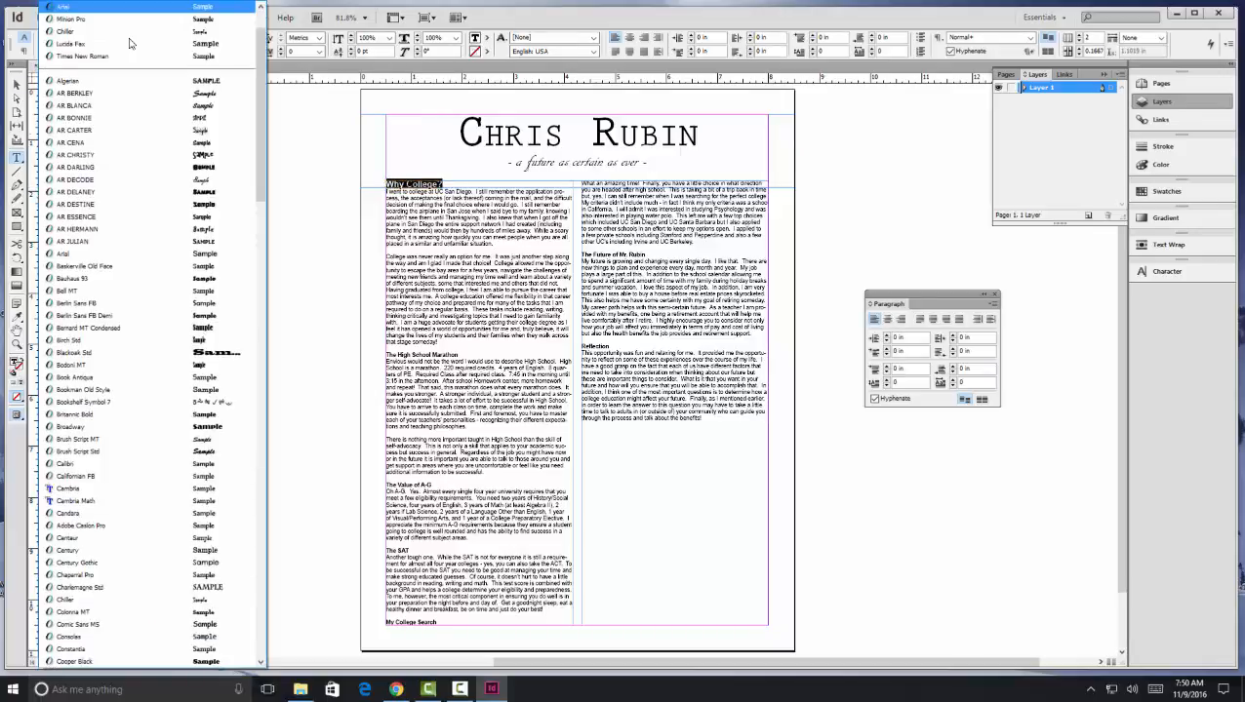
pyautogui.scroll(2, 132, 43)
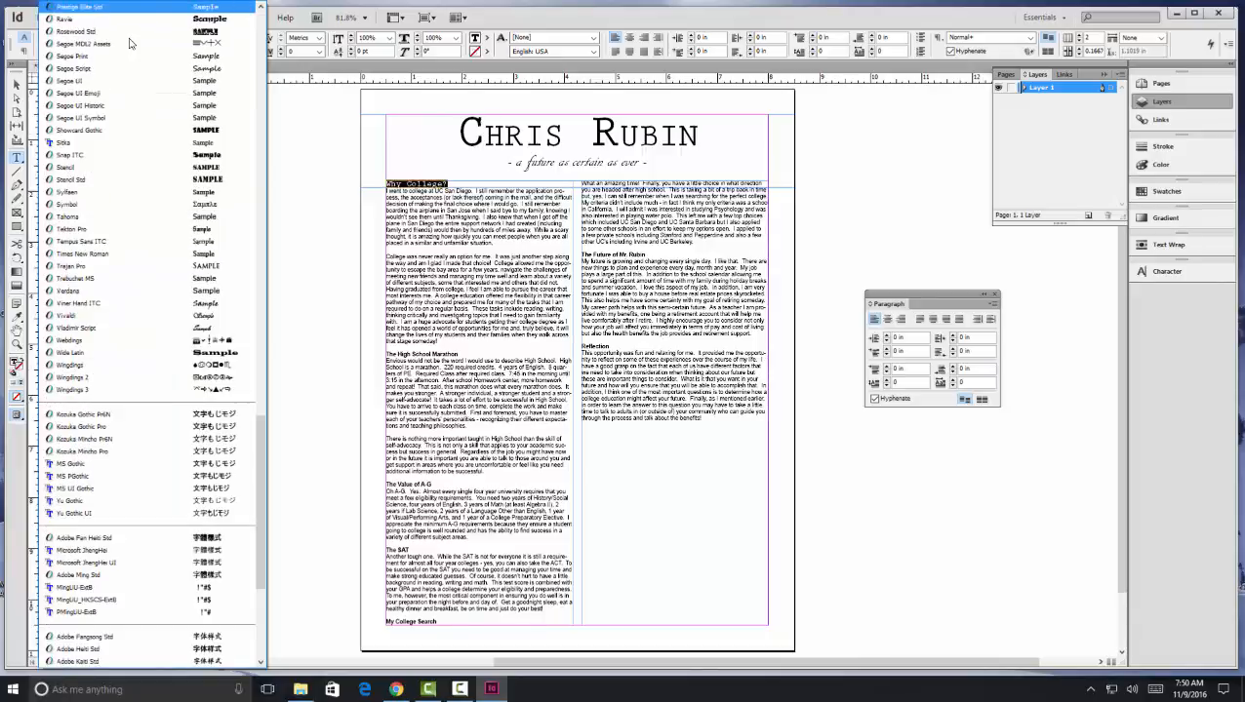
pyautogui.press('Return')
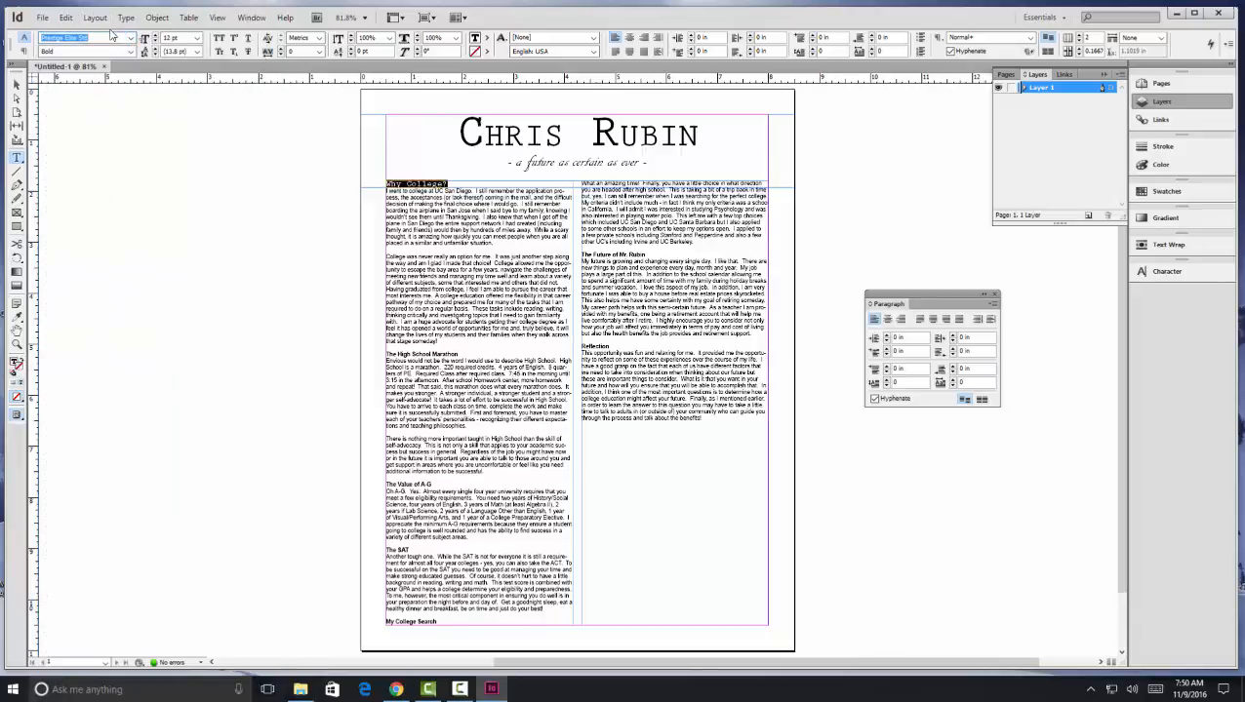
pyautogui.click(197, 39)
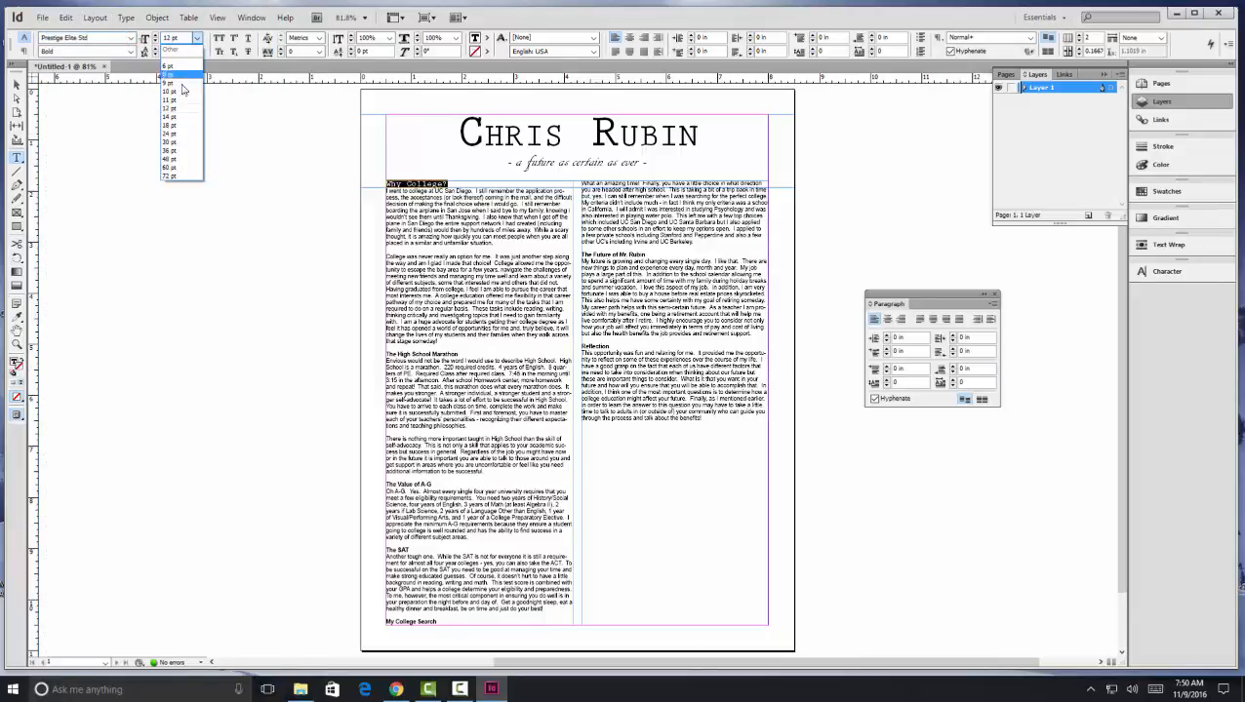
pyautogui.click(181, 118)
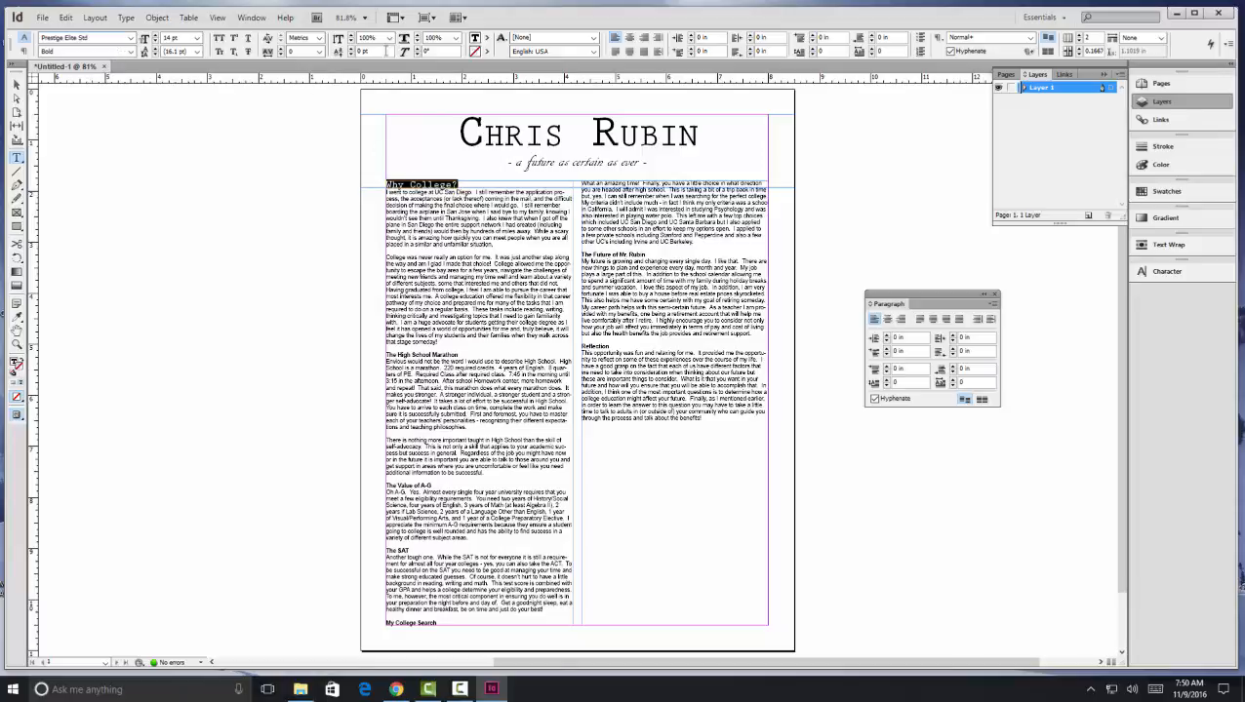
pyautogui.click(629, 37)
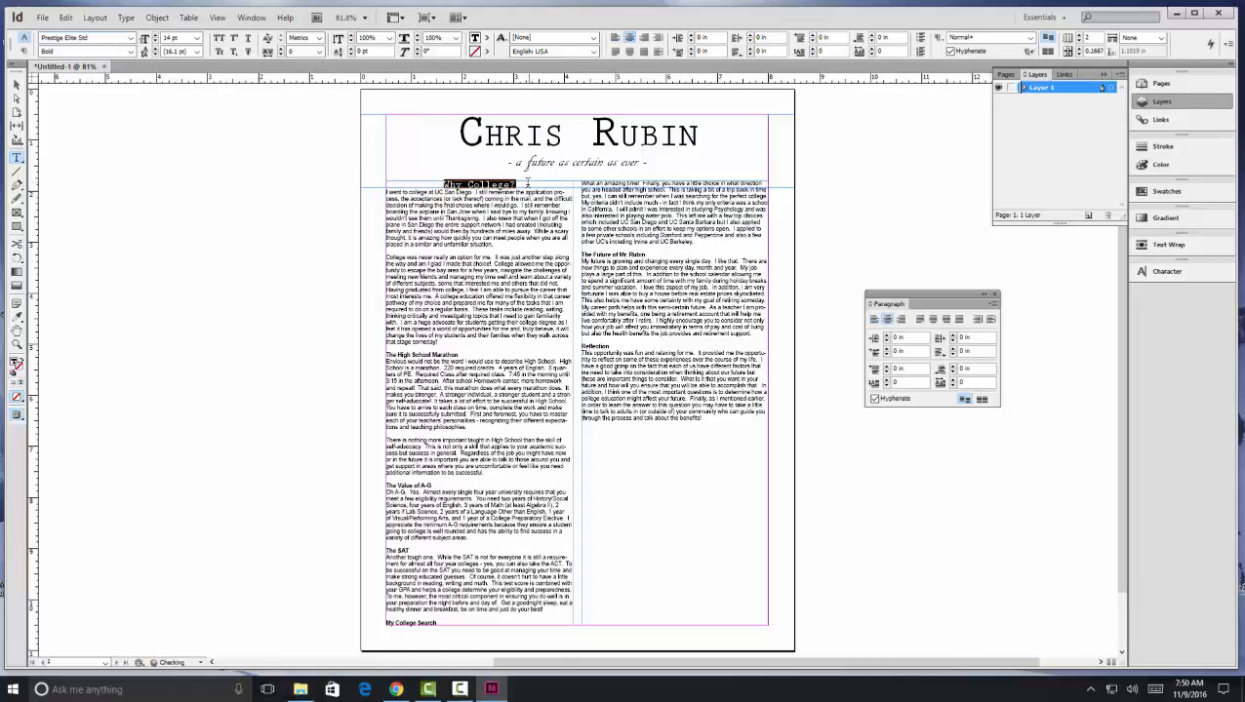
pyautogui.click(526, 185)
pyautogui.press('Return')
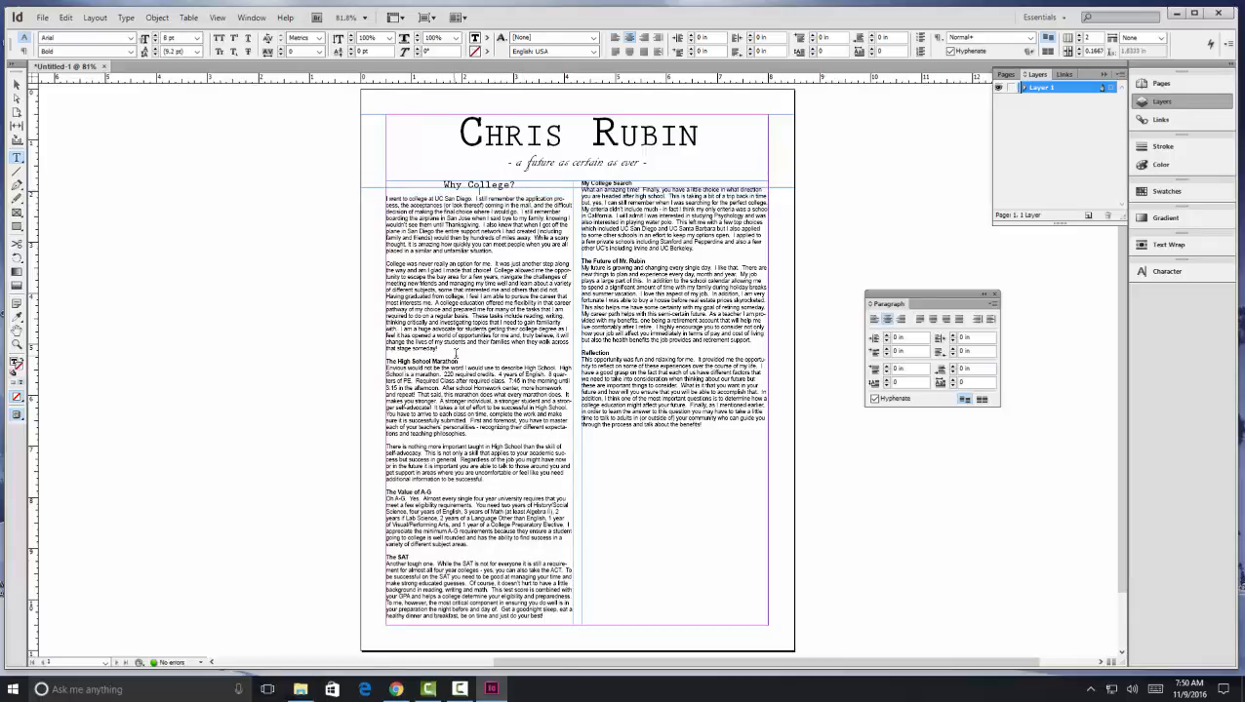
# Format The High School Marathon heading as centred 14 pt Prestige Elite Std.
pyautogui.moveTo(463, 363); pyautogui.dragTo(386, 362)
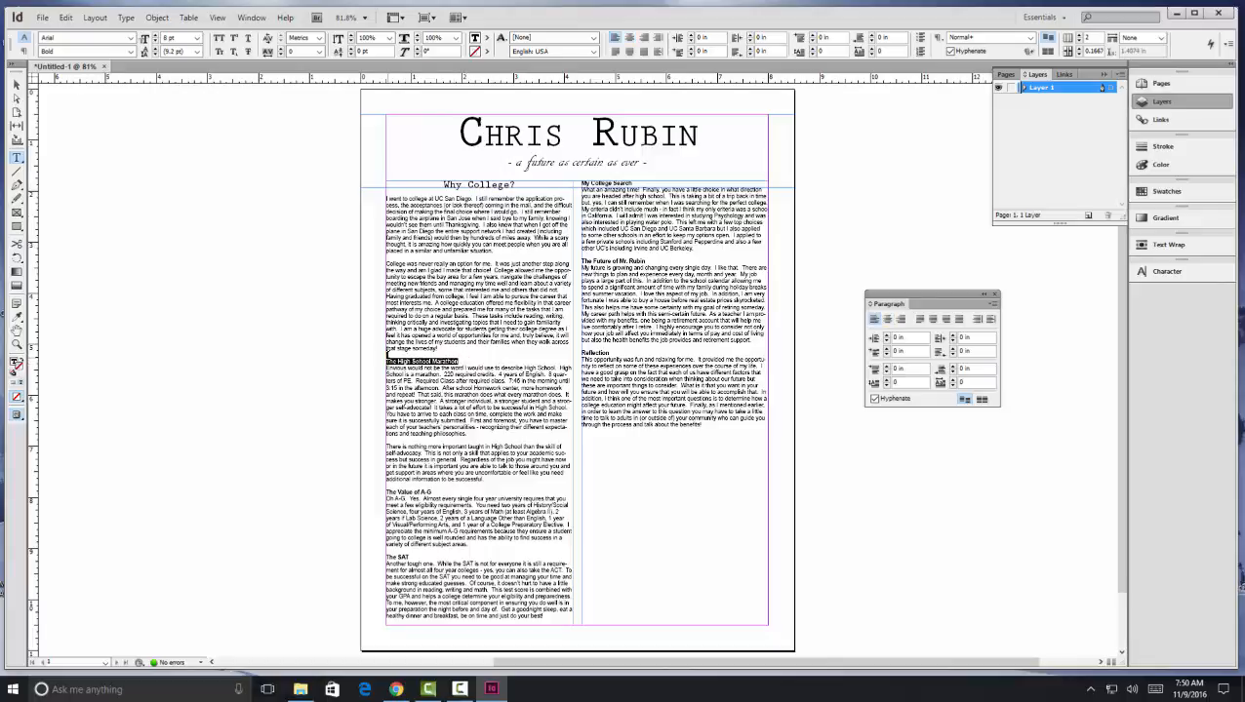
pyautogui.click(130, 39)
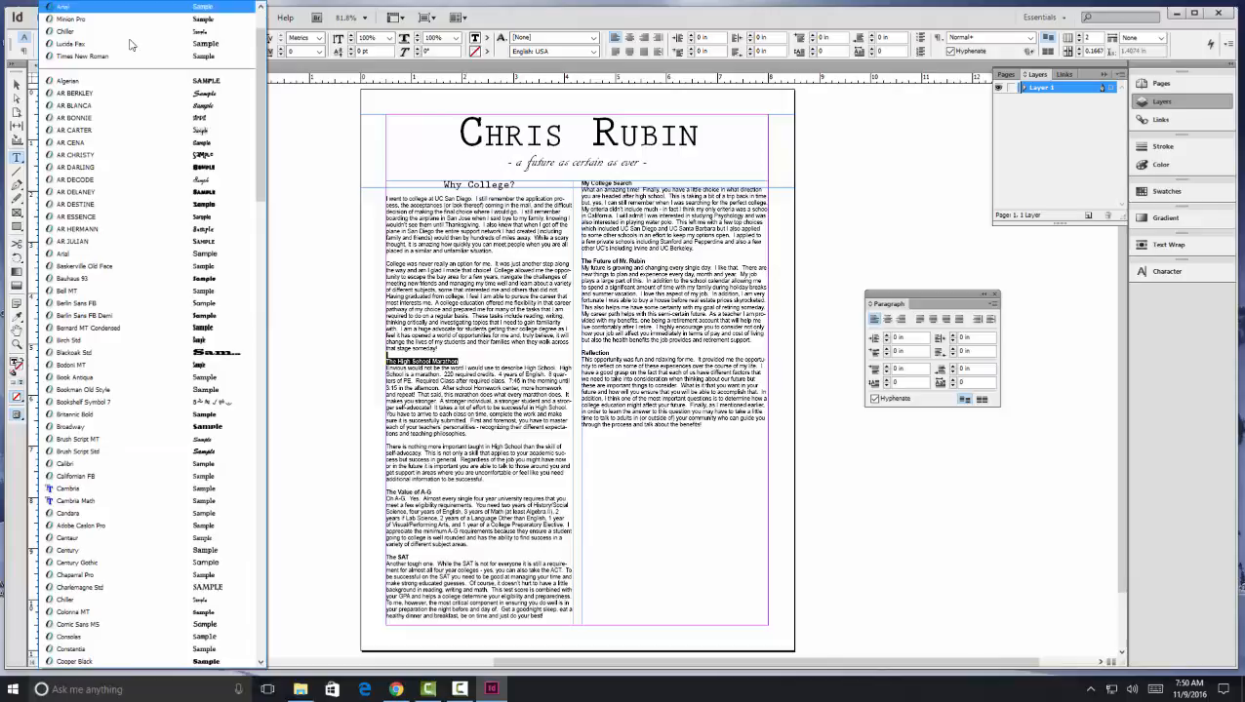
pyautogui.write('pr')
pyautogui.press('Return')
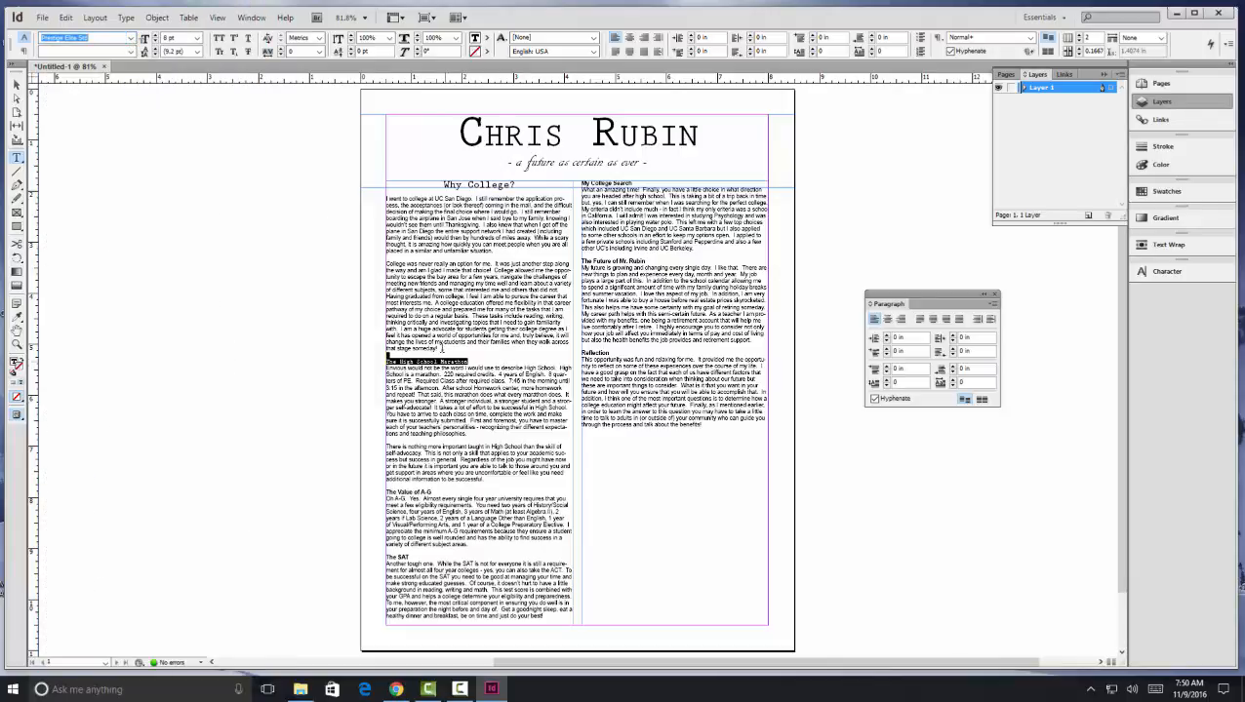
pyautogui.click(492, 186)
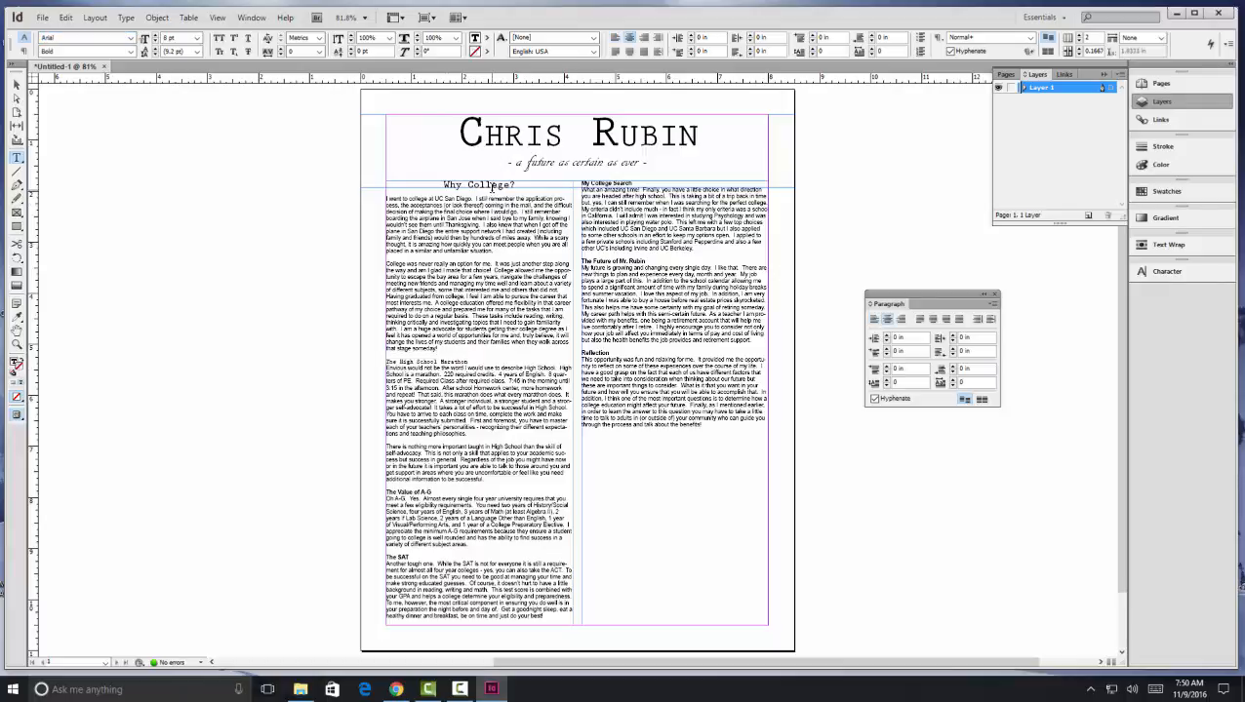
pyautogui.click(491, 188)
pyautogui.moveTo(468, 360); pyautogui.dragTo(376, 355)
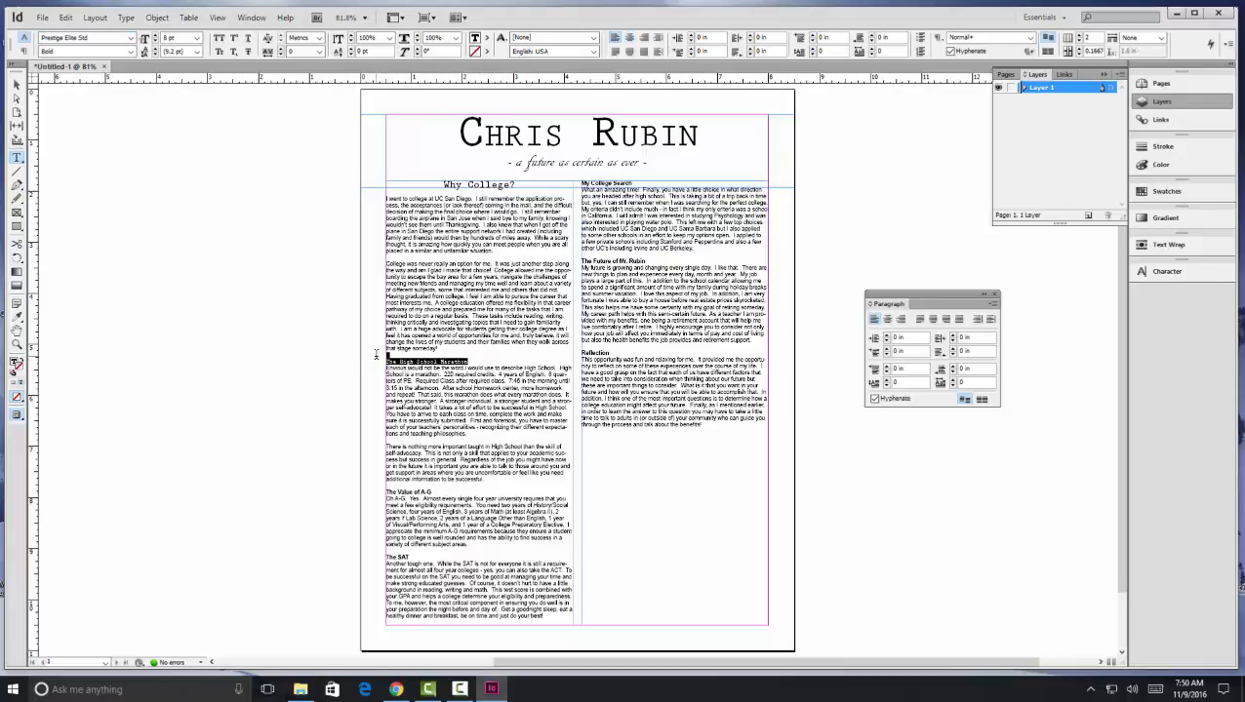
pyautogui.click(197, 37)
pyautogui.click(172, 116)
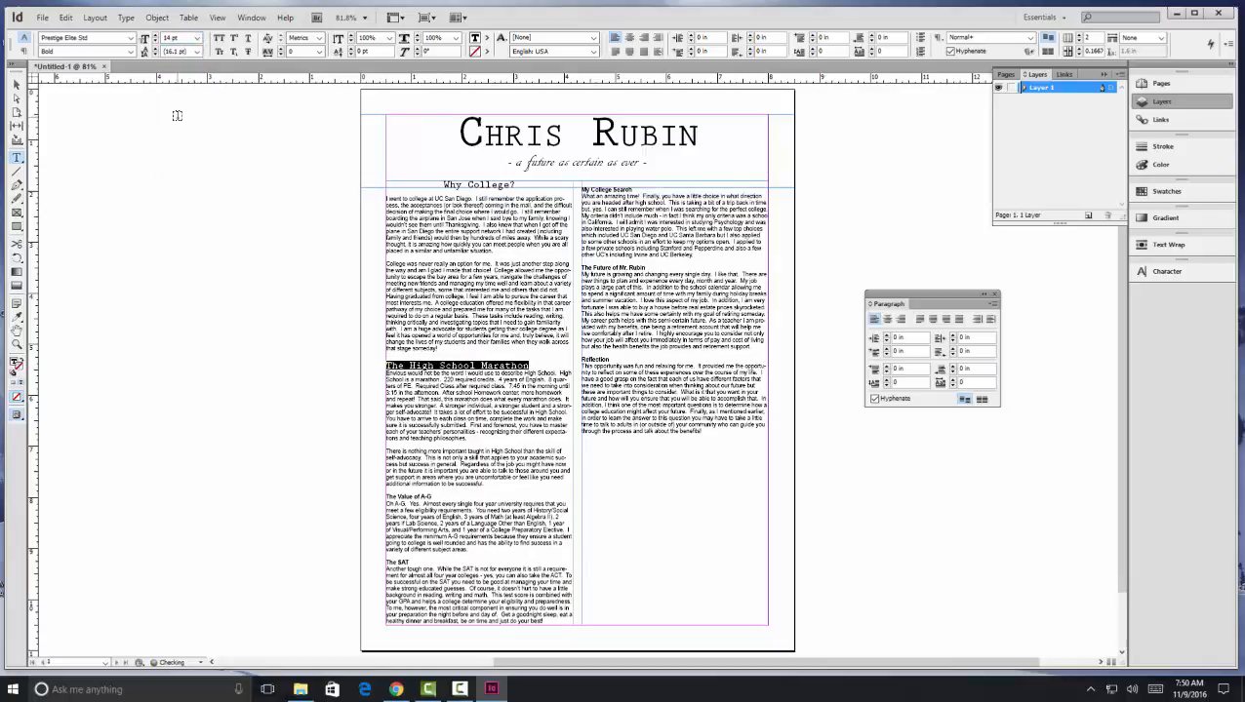
pyautogui.click(630, 37)
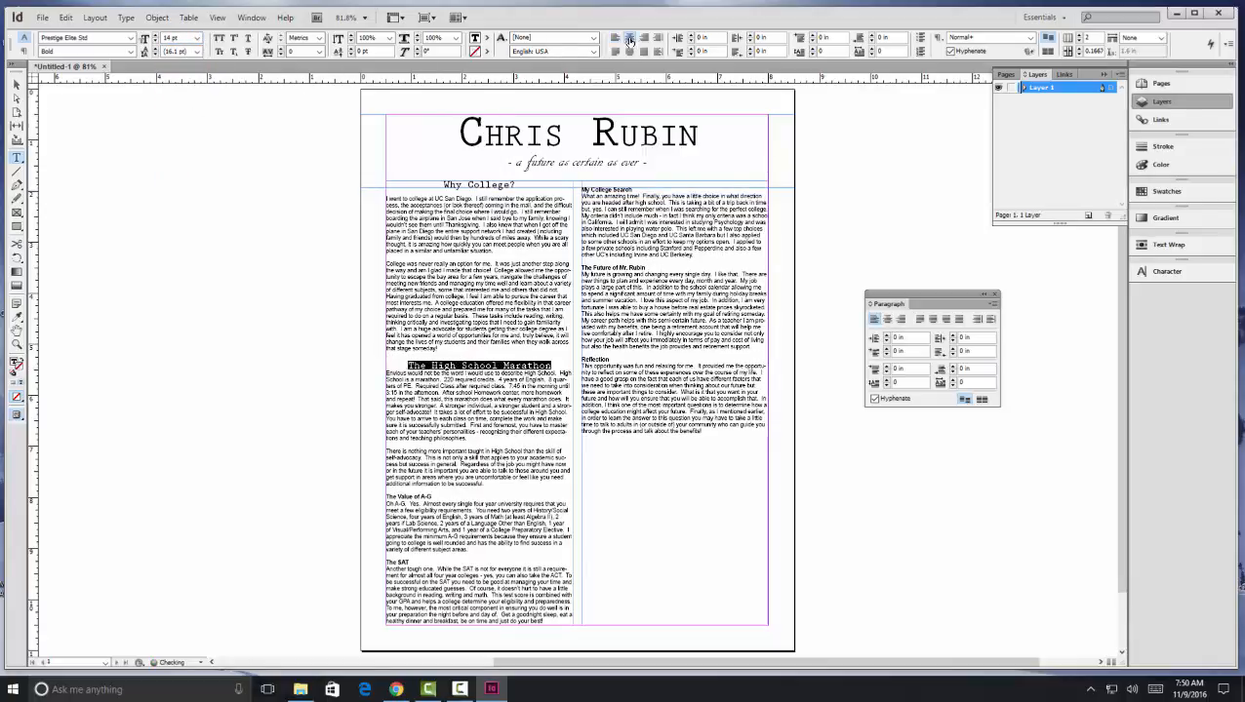
# Format The Value of A-G heading as centred 14 pt Prestige Elite Std.
pyautogui.moveTo(435, 496); pyautogui.dragTo(384, 496)
pyautogui.click(130, 39)
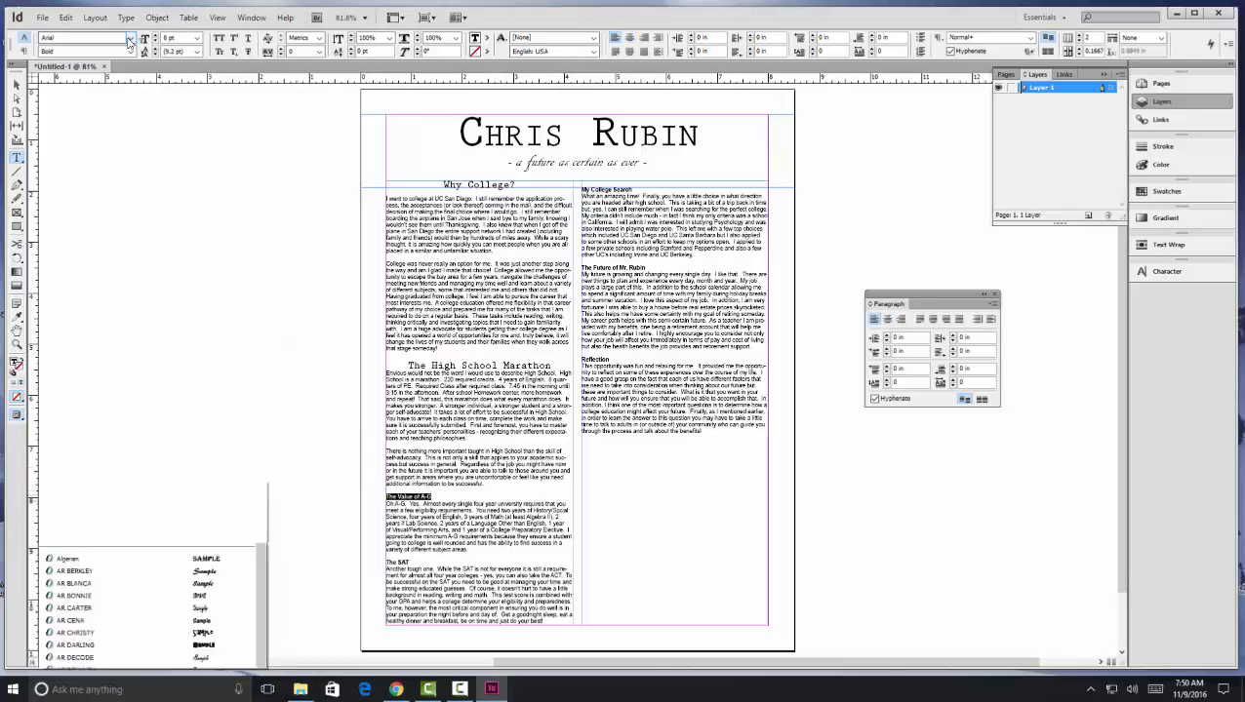
pyautogui.write('r')
pyautogui.press('Return')
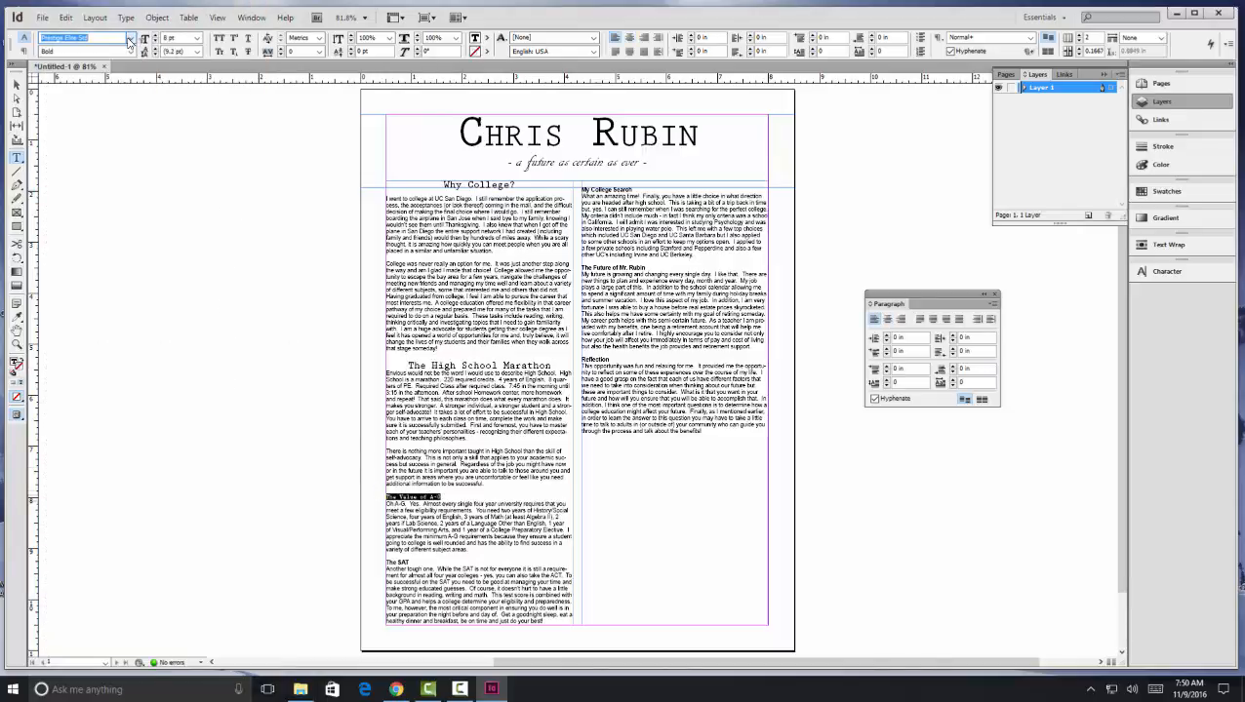
pyautogui.click(193, 39)
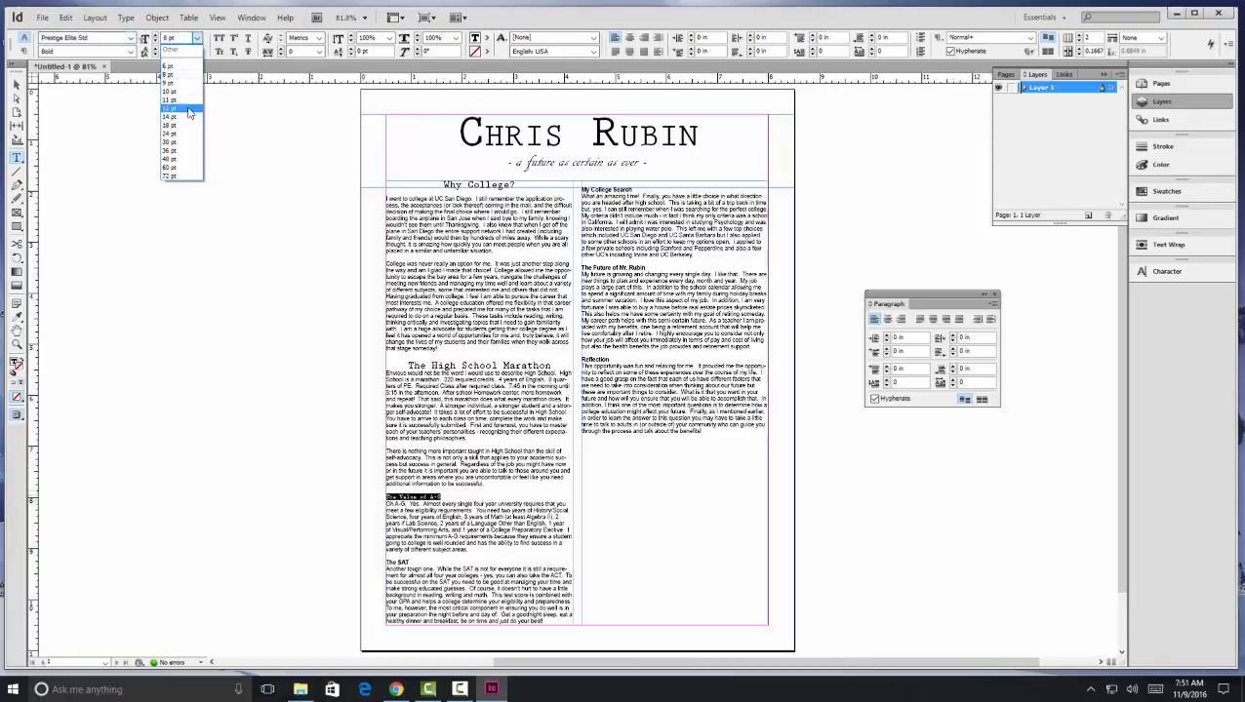
pyautogui.click(183, 117)
pyautogui.click(629, 37)
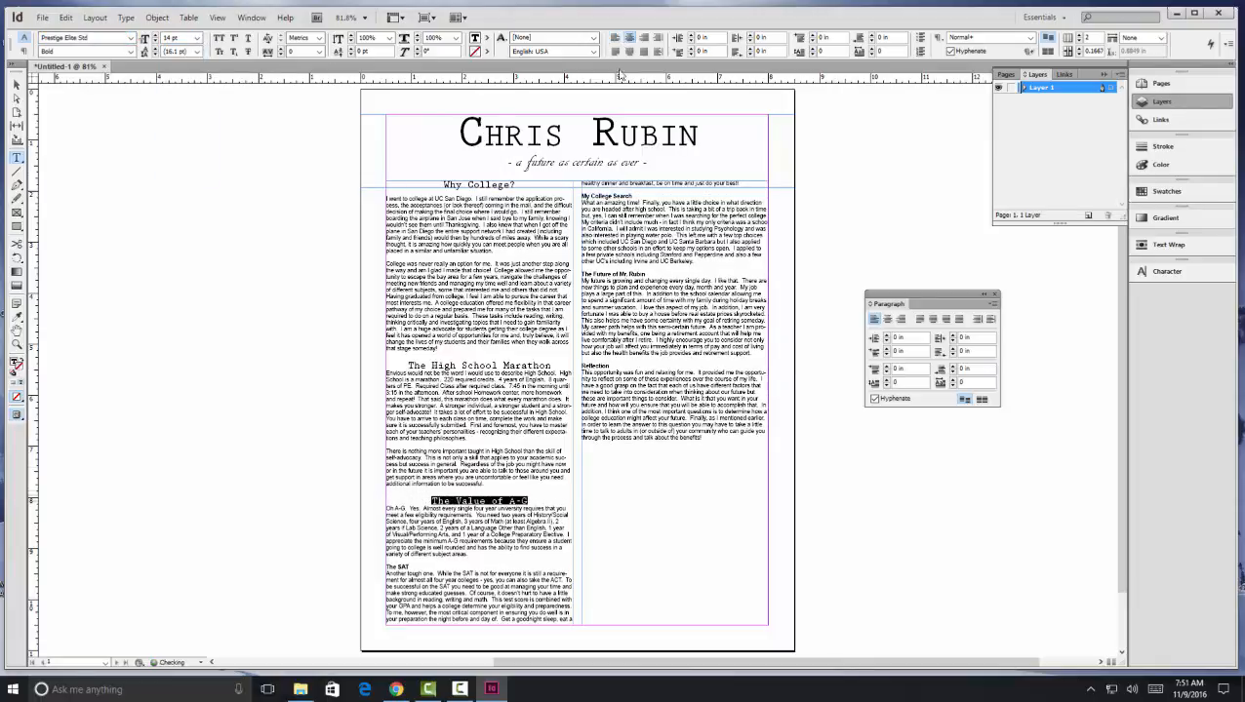
# Format The SAT heading the same way and remove the blank line under Why College?
pyautogui.click(410, 569)
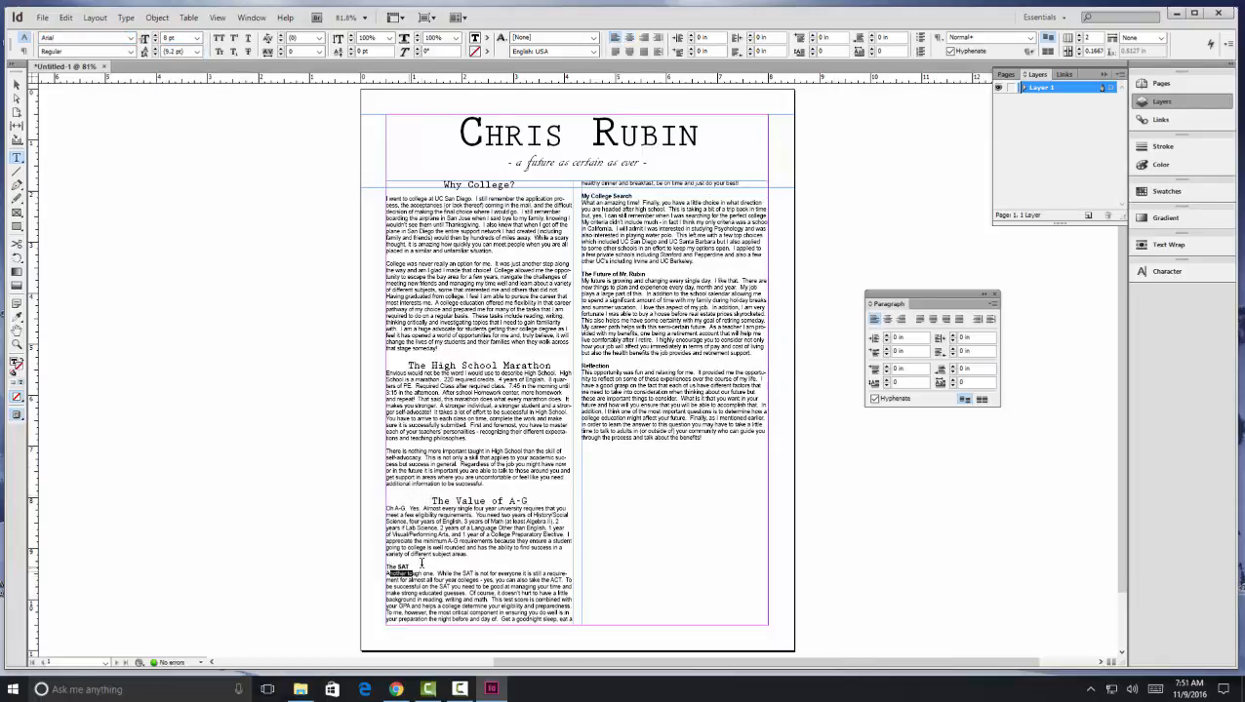
pyautogui.moveTo(414, 568); pyautogui.dragTo(380, 561)
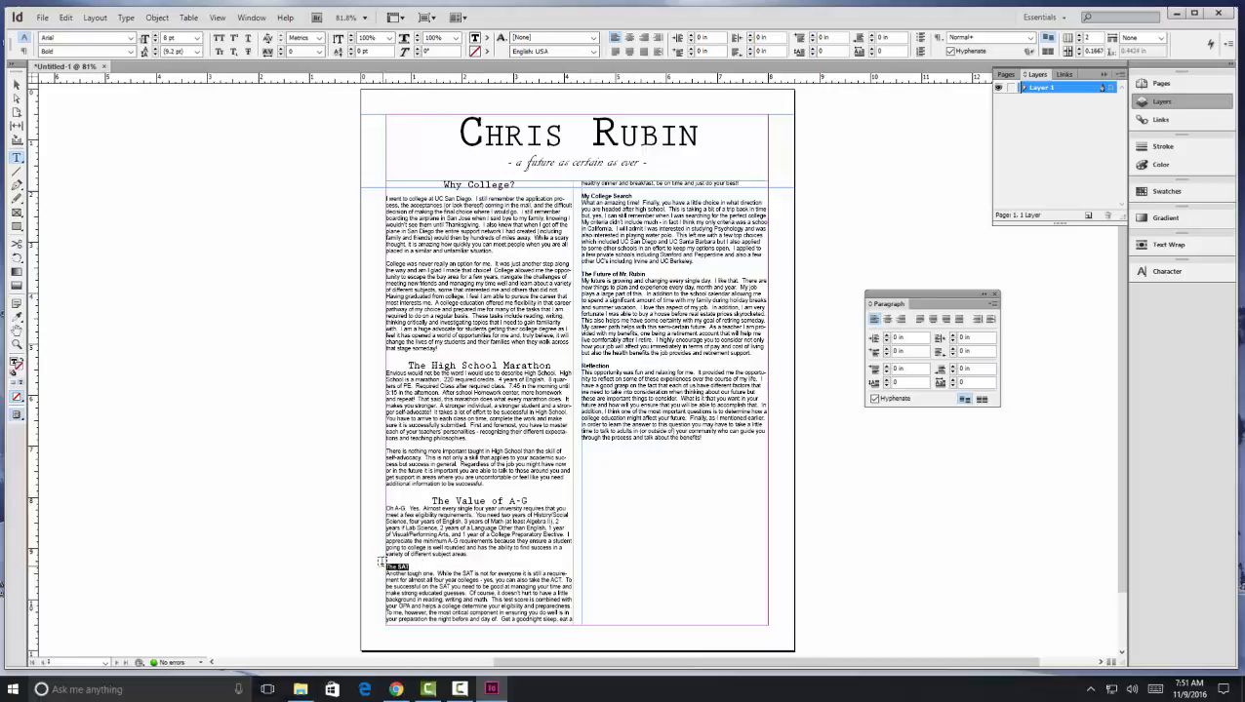
pyautogui.click(131, 38)
pyautogui.scroll(-15, 127, 44)
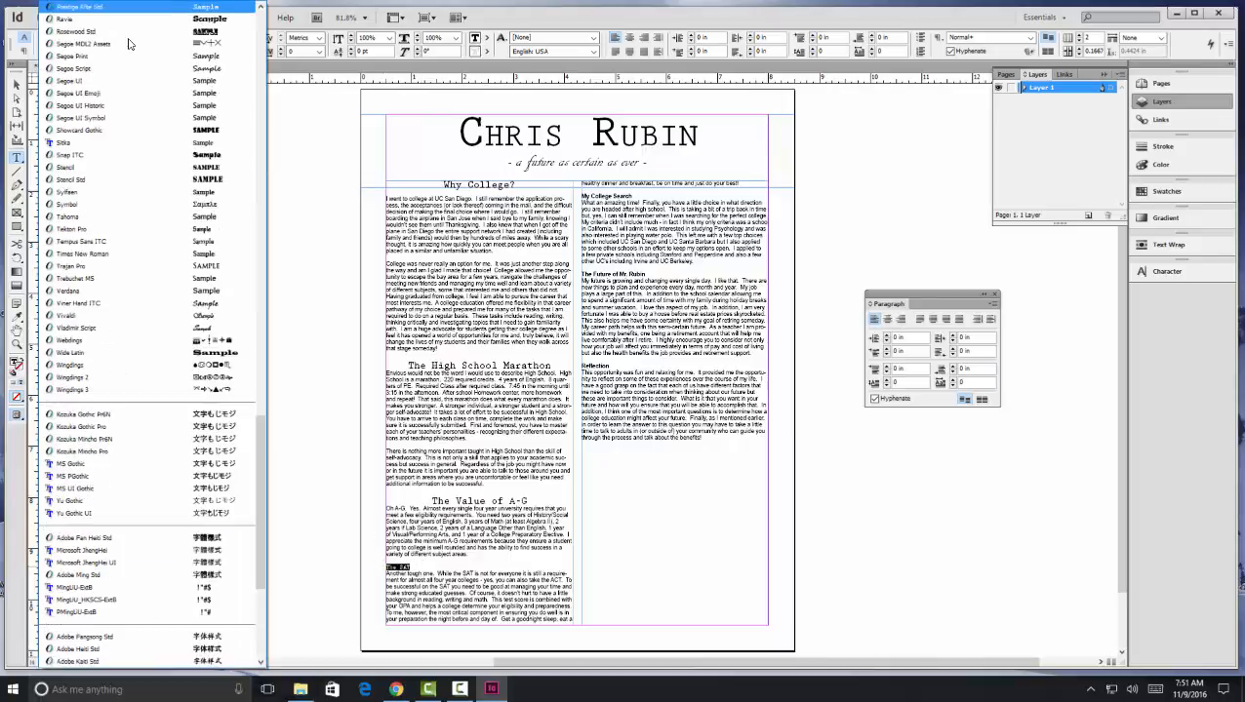
pyautogui.press('Return')
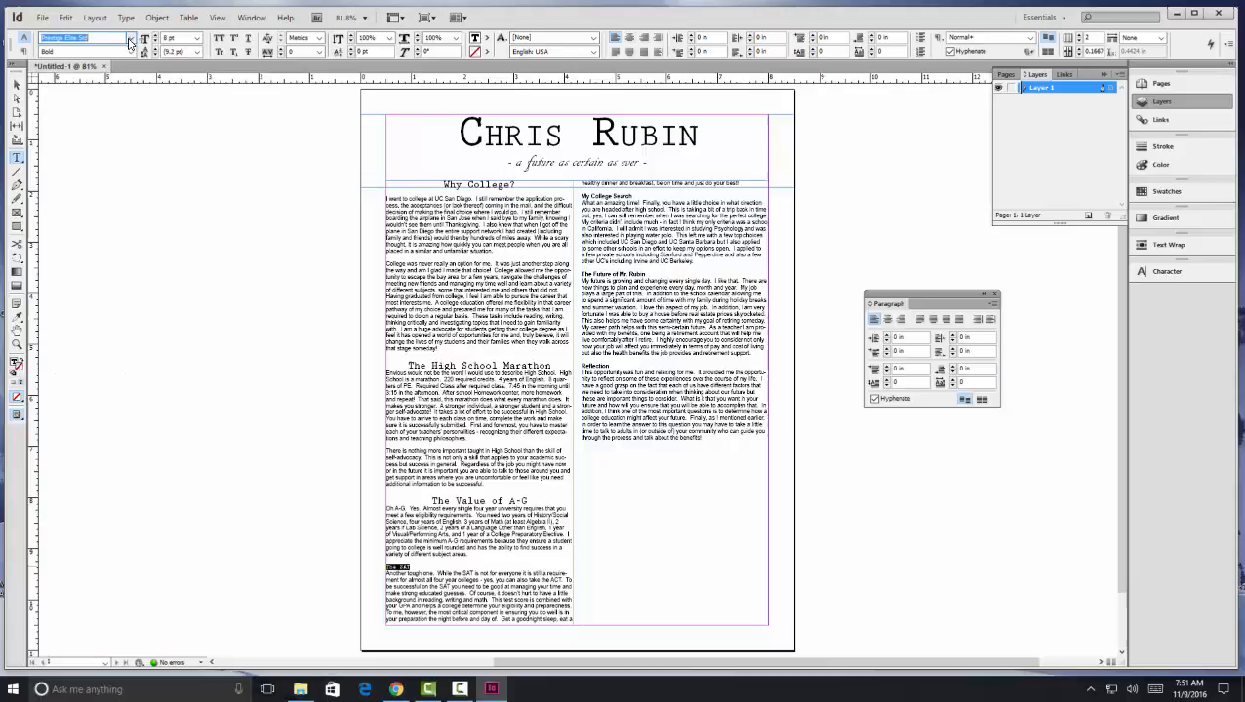
pyautogui.click(197, 38)
pyautogui.click(182, 118)
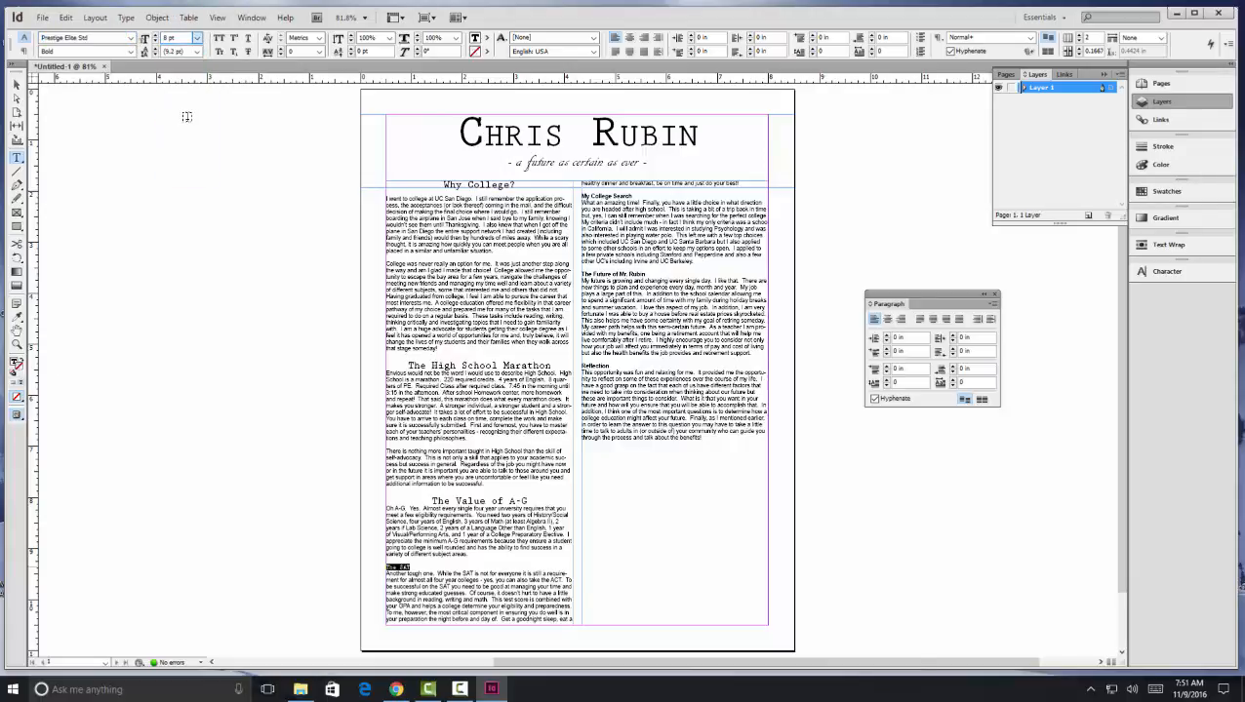
pyautogui.click(629, 38)
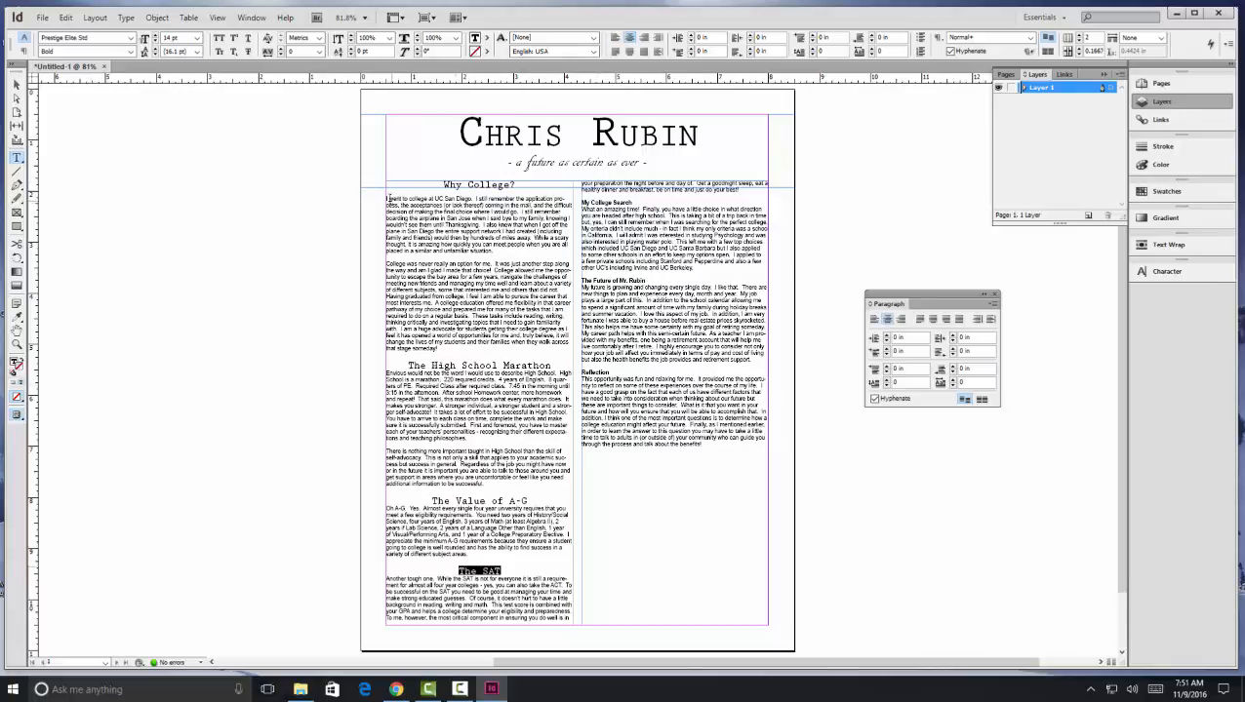
pyautogui.click(389, 198)
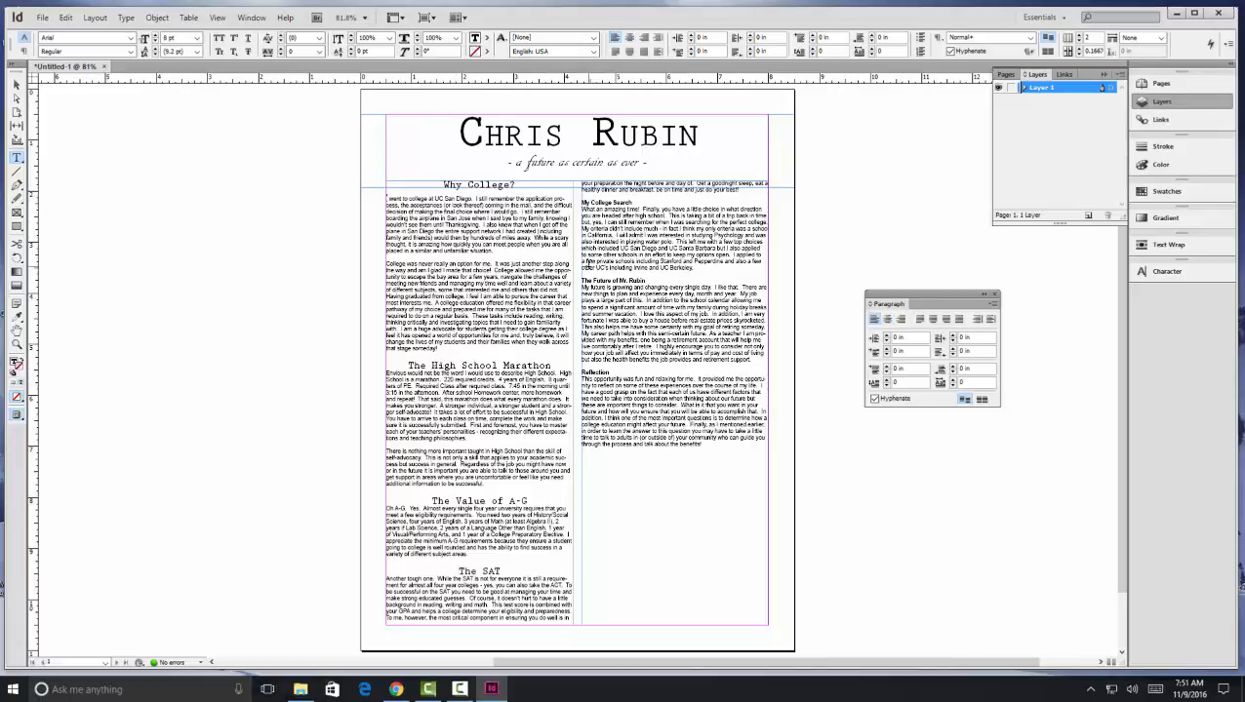
pyautogui.press('BackSpace')
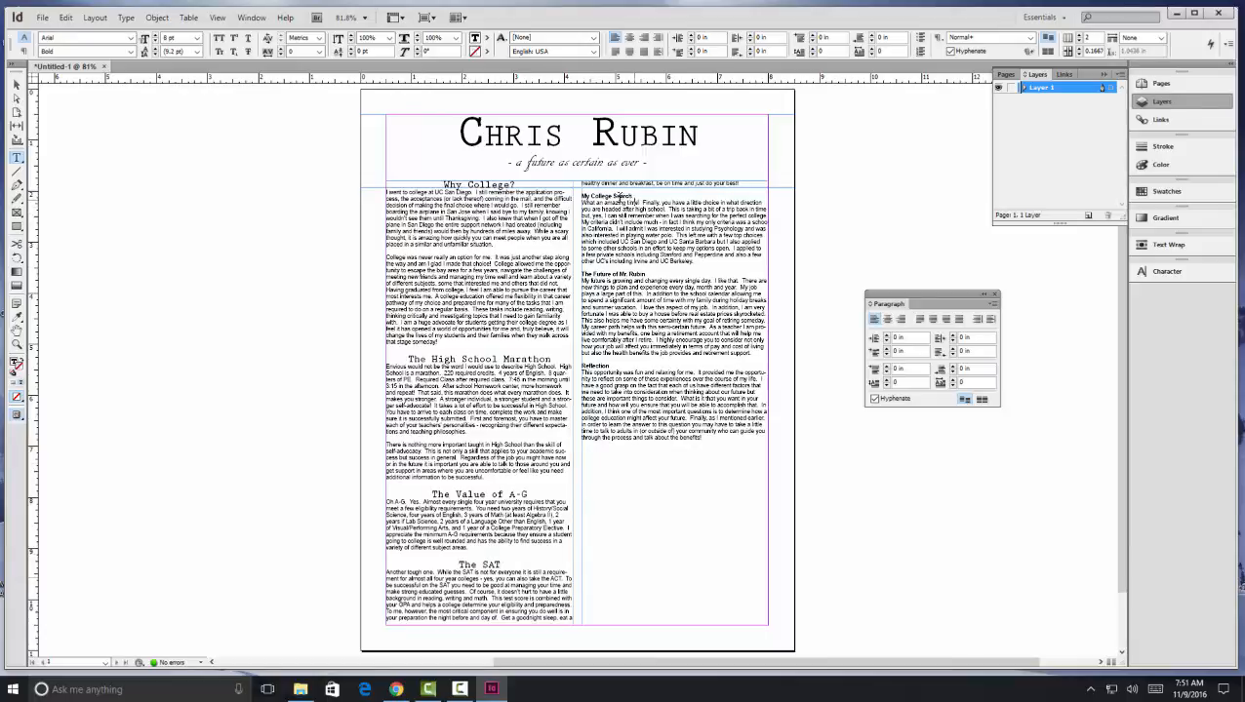
# Set the My College Search heading to centred 14 pt Prestige Elite Std.
pyautogui.tripleClick(633, 197)
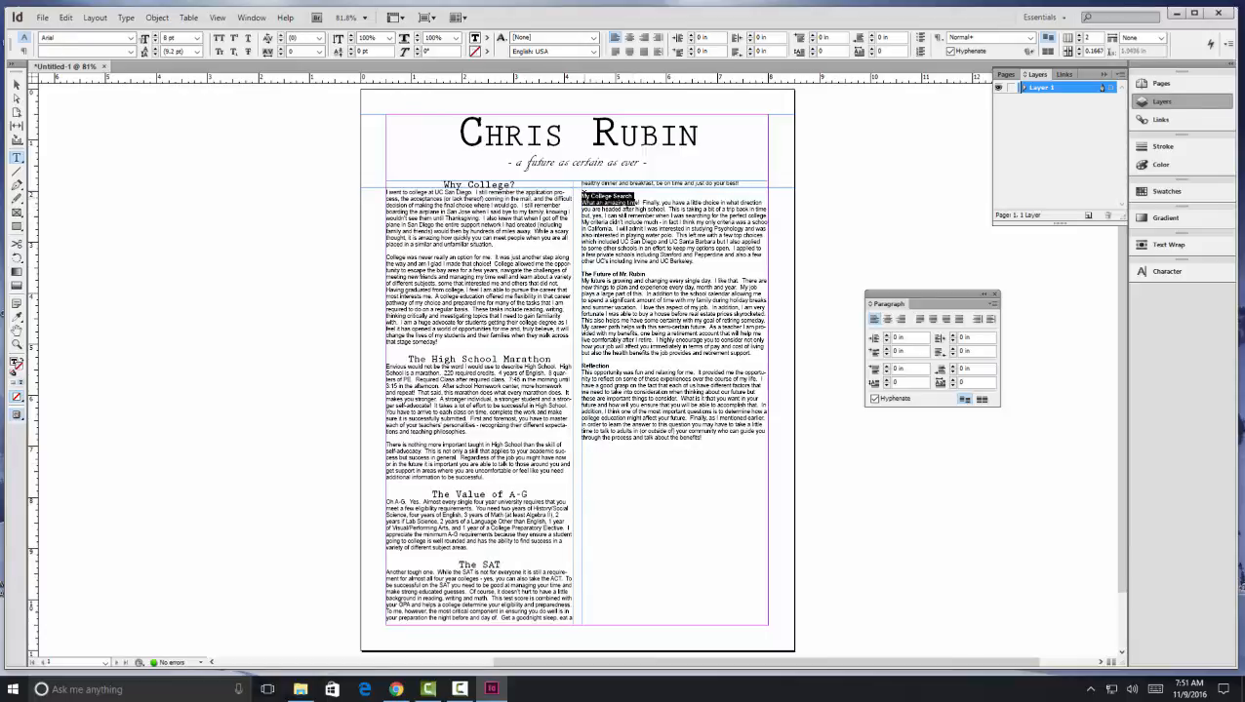
pyautogui.moveTo(584, 196)
pyautogui.mouseDown()
pyautogui.moveTo(633, 196)
pyautogui.moveTo(579, 197)
pyautogui.mouseUp()
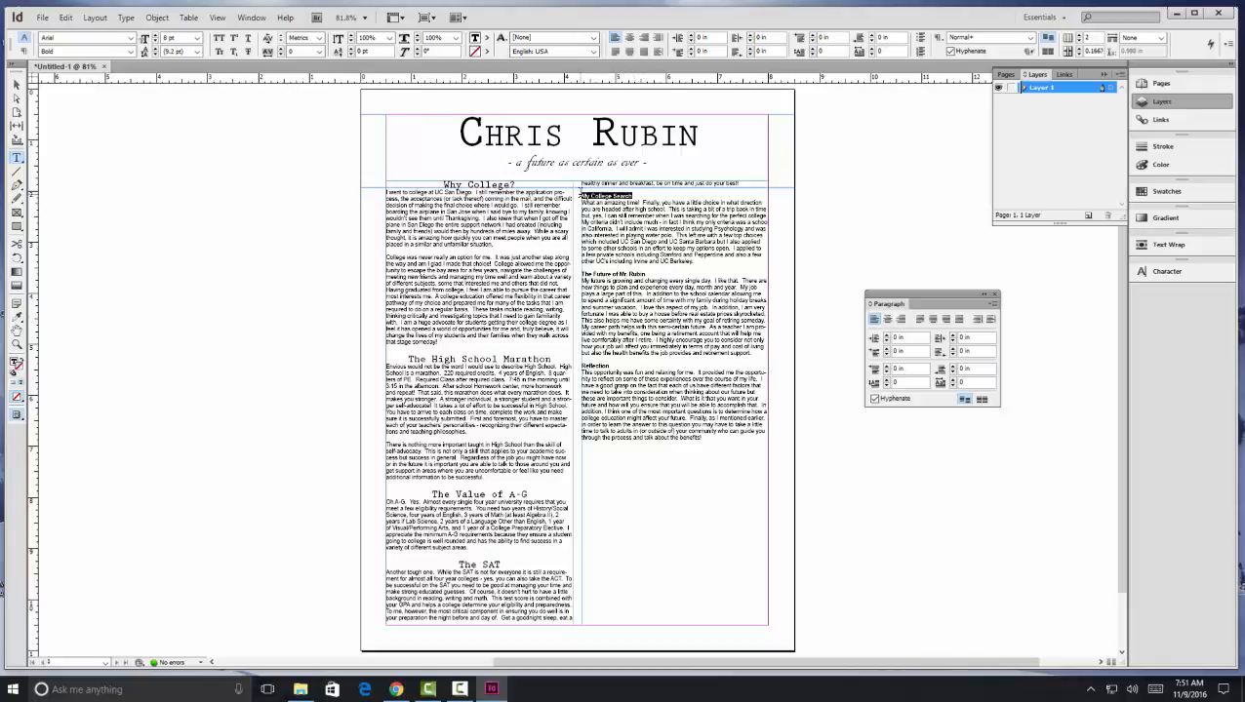
pyautogui.click(130, 39)
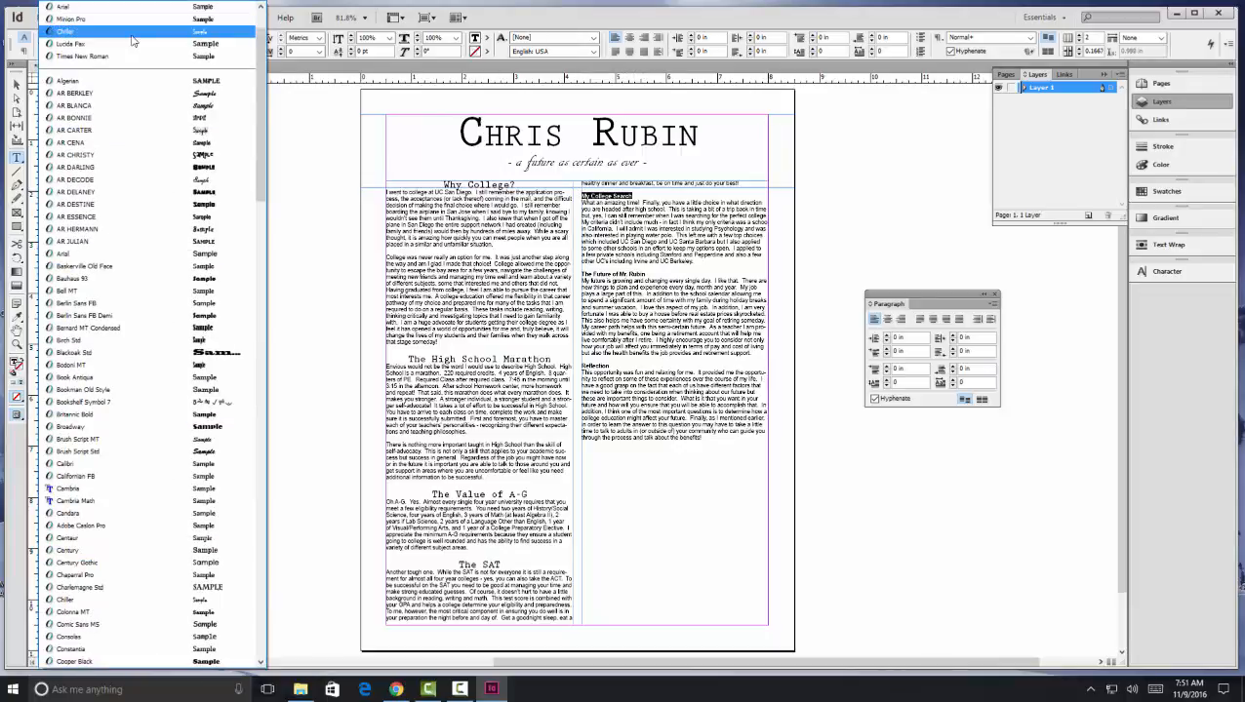
pyautogui.scroll(-20, 132, 41)
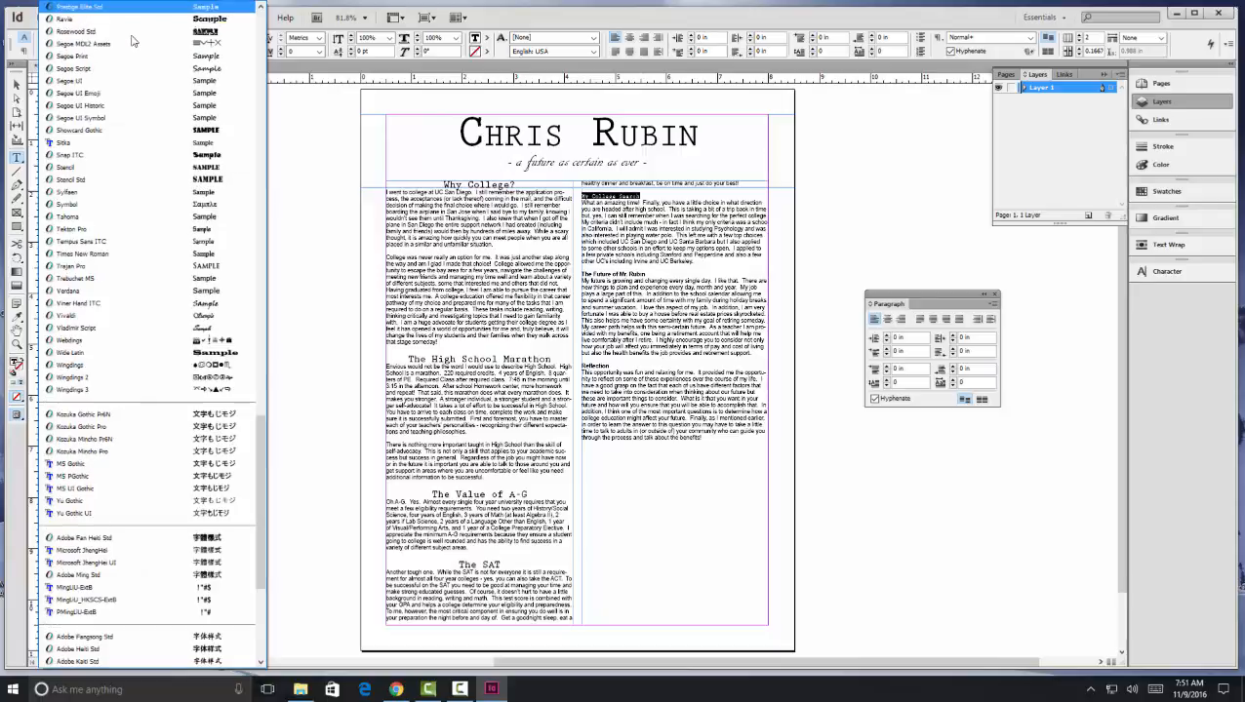
pyautogui.press('Escape')
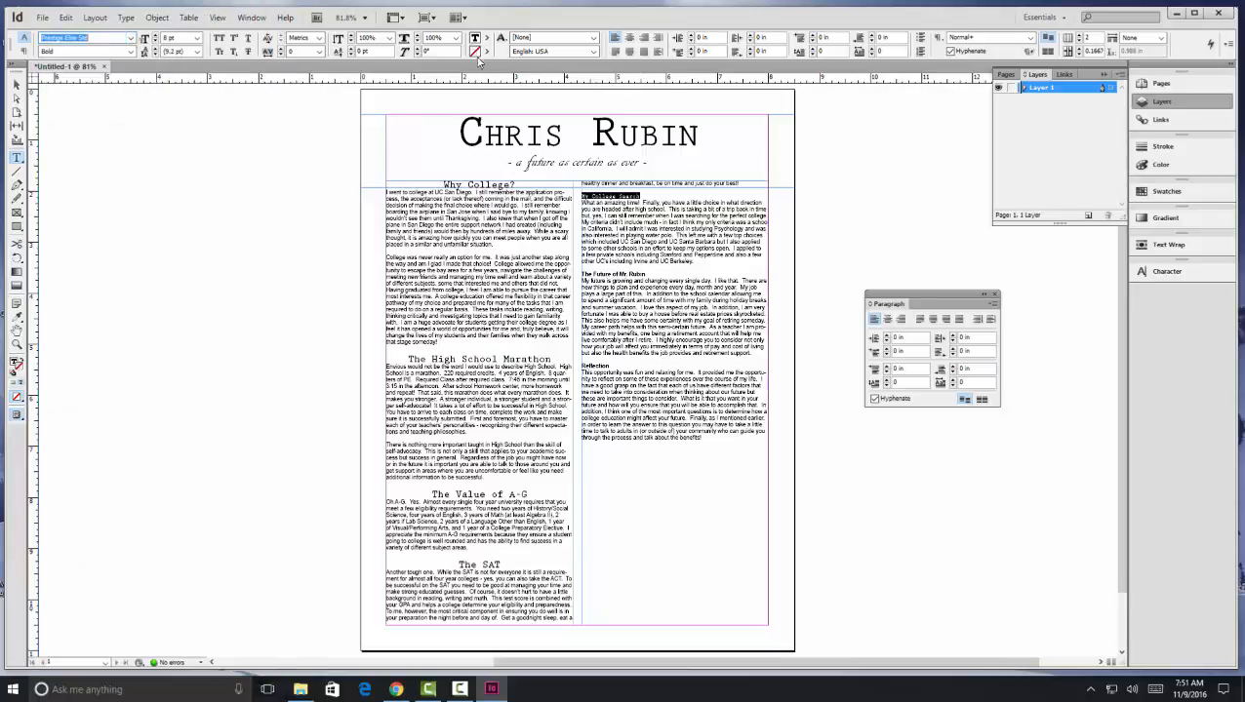
pyautogui.click(627, 38)
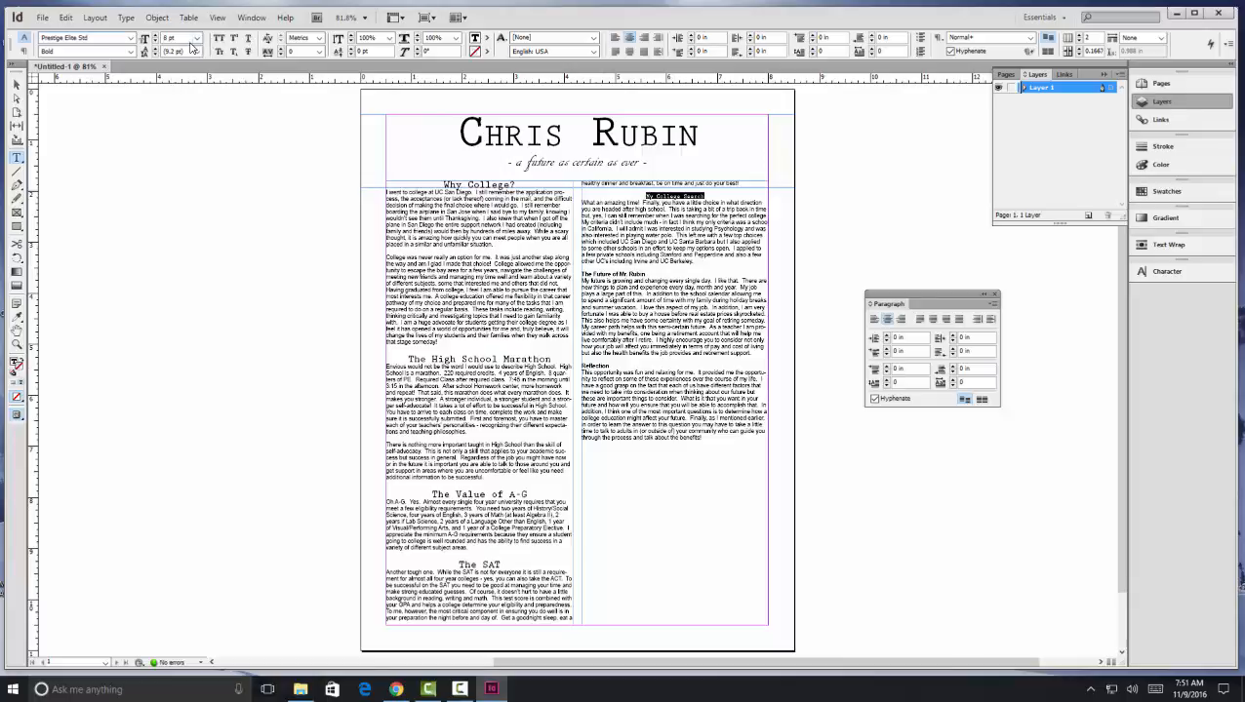
pyautogui.click(196, 38)
pyautogui.click(173, 117)
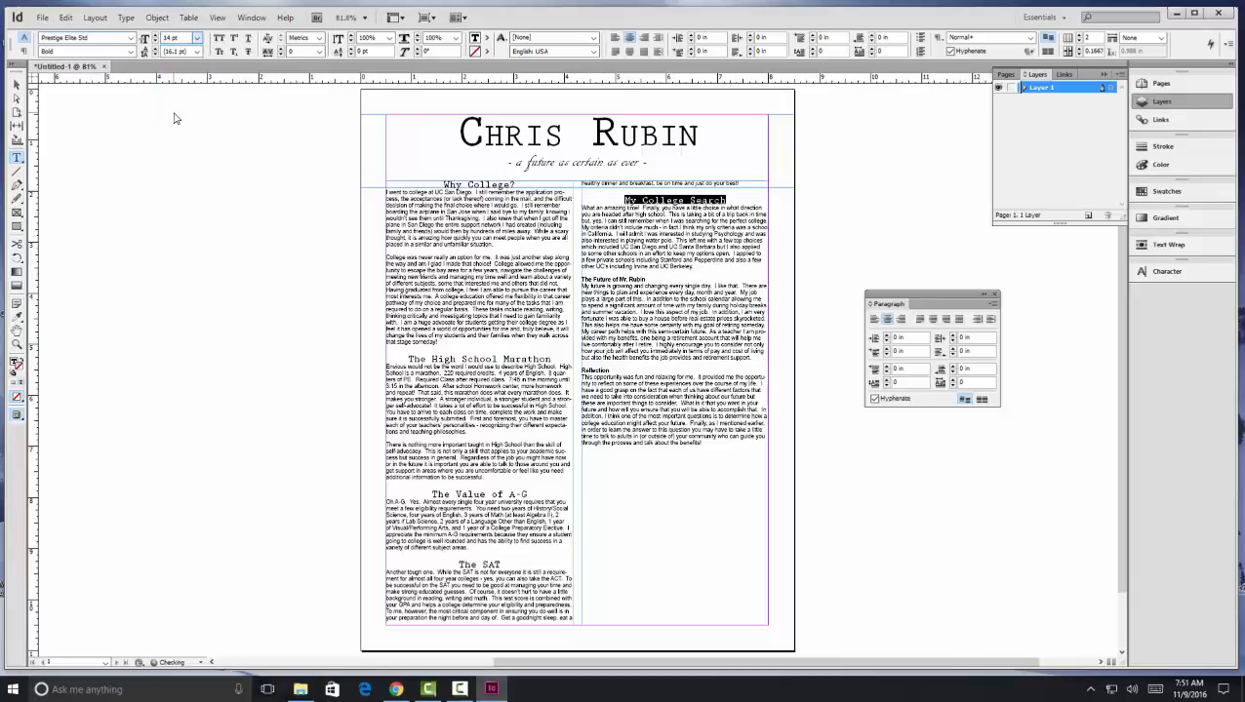
# Format The Future of Mr. Rubin heading as centred 14 pt Prestige Elite Std.
pyautogui.moveTo(649, 280); pyautogui.dragTo(581, 280)
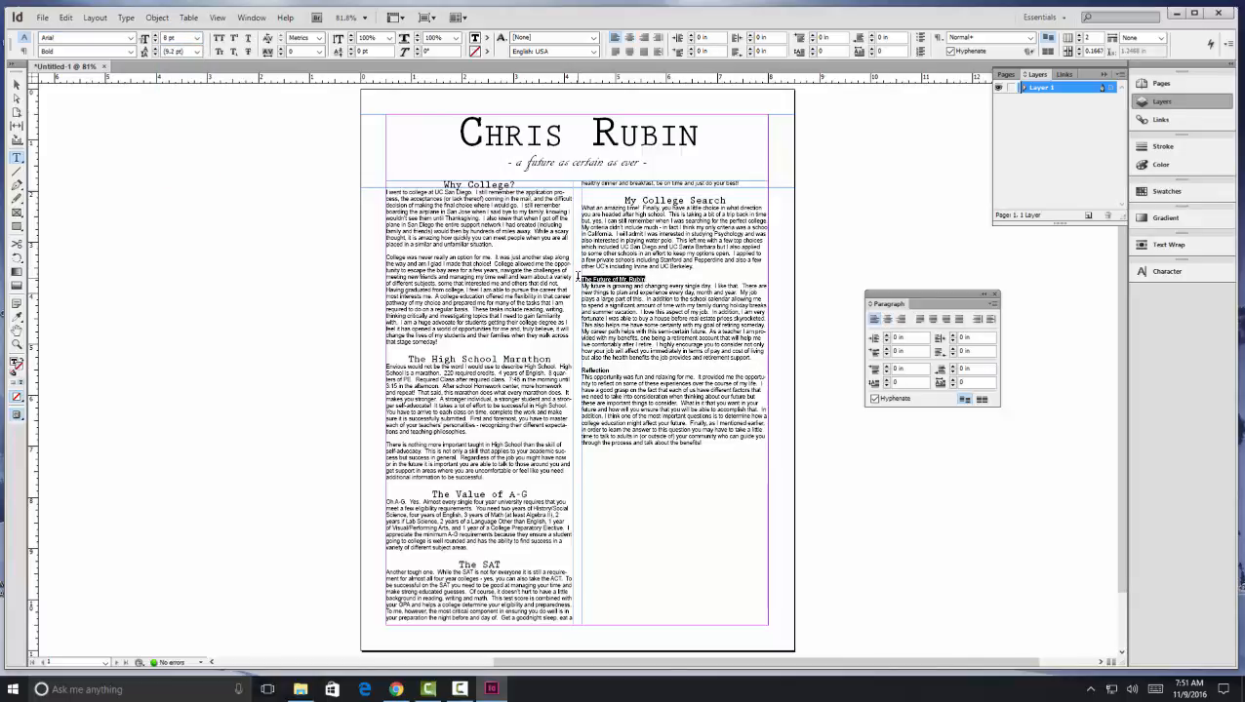
pyautogui.click(131, 39)
pyautogui.scroll(2, 132, 43)
pyautogui.click(132, 43)
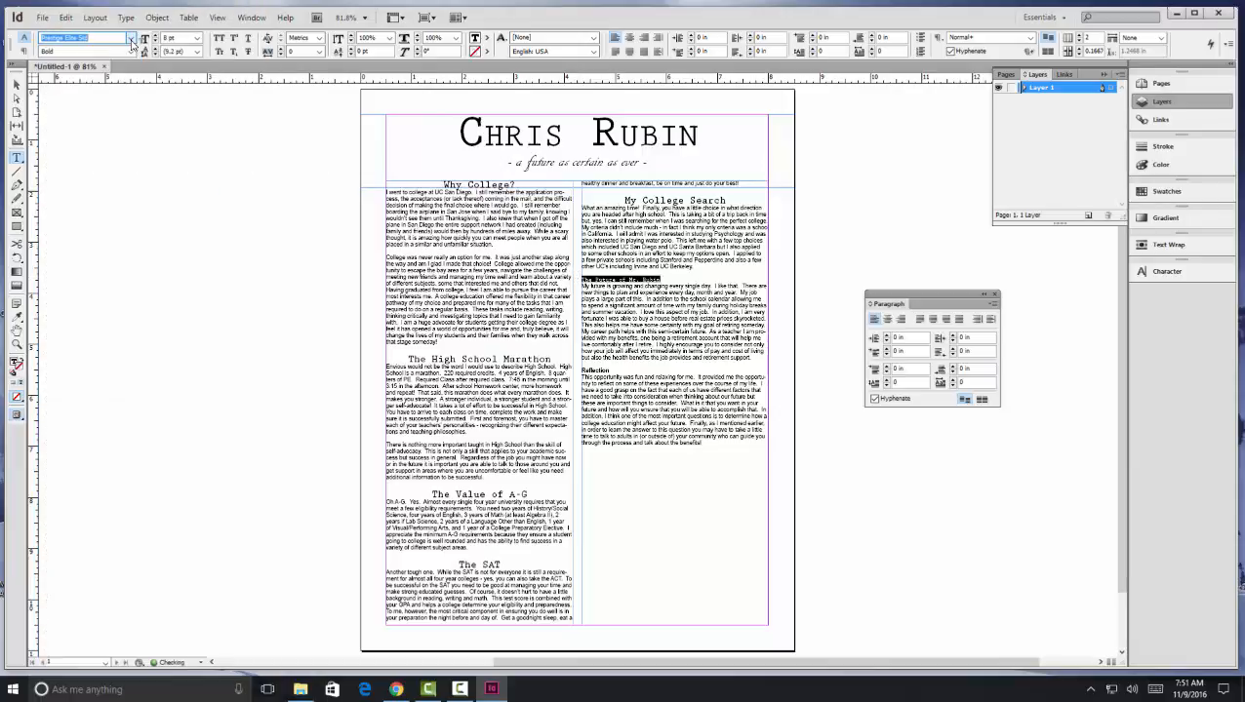
pyautogui.click(196, 39)
pyautogui.click(180, 115)
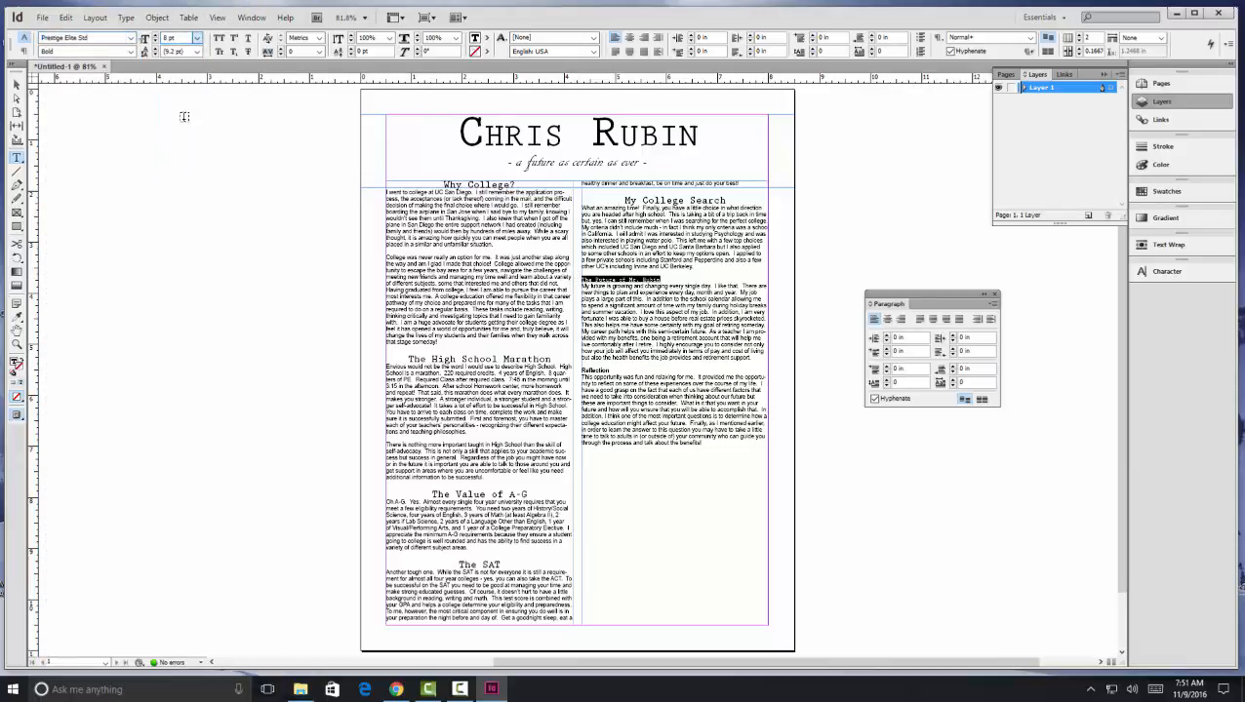
pyautogui.click(629, 38)
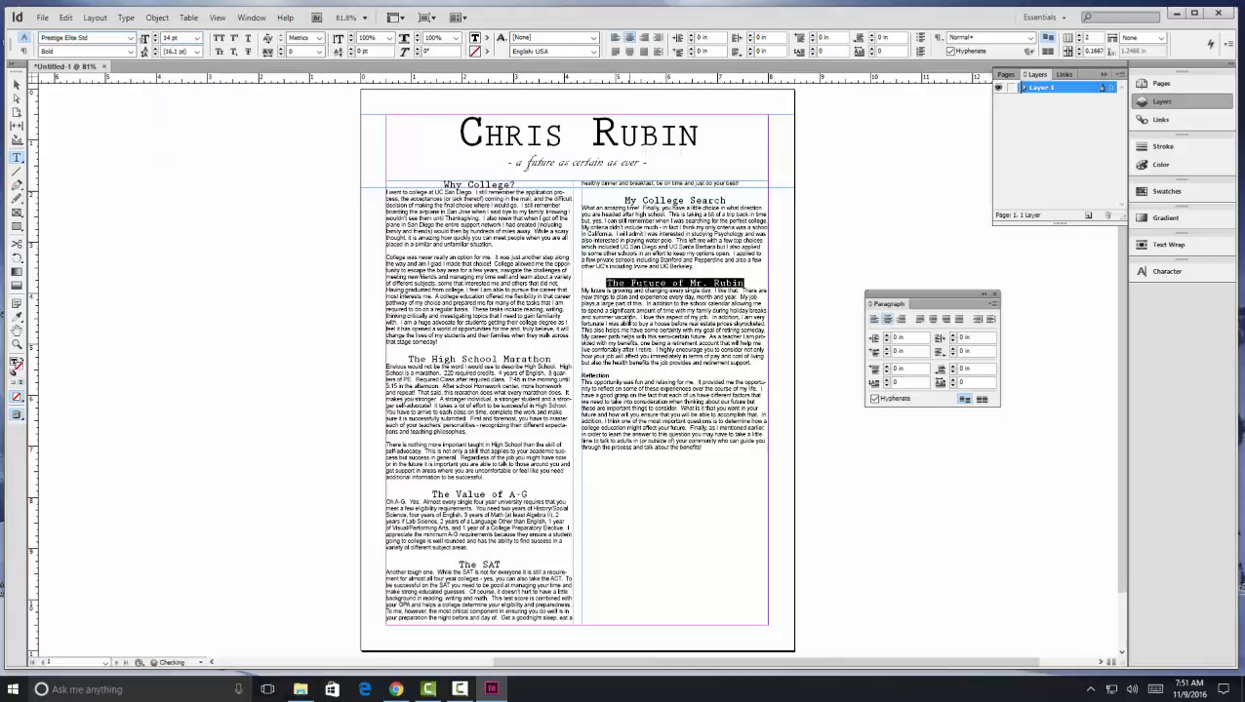
# Format the Reflection heading as centred 14 pt Prestige Elite Std, then deselect it.
pyautogui.moveTo(615, 375); pyautogui.dragTo(583, 375)
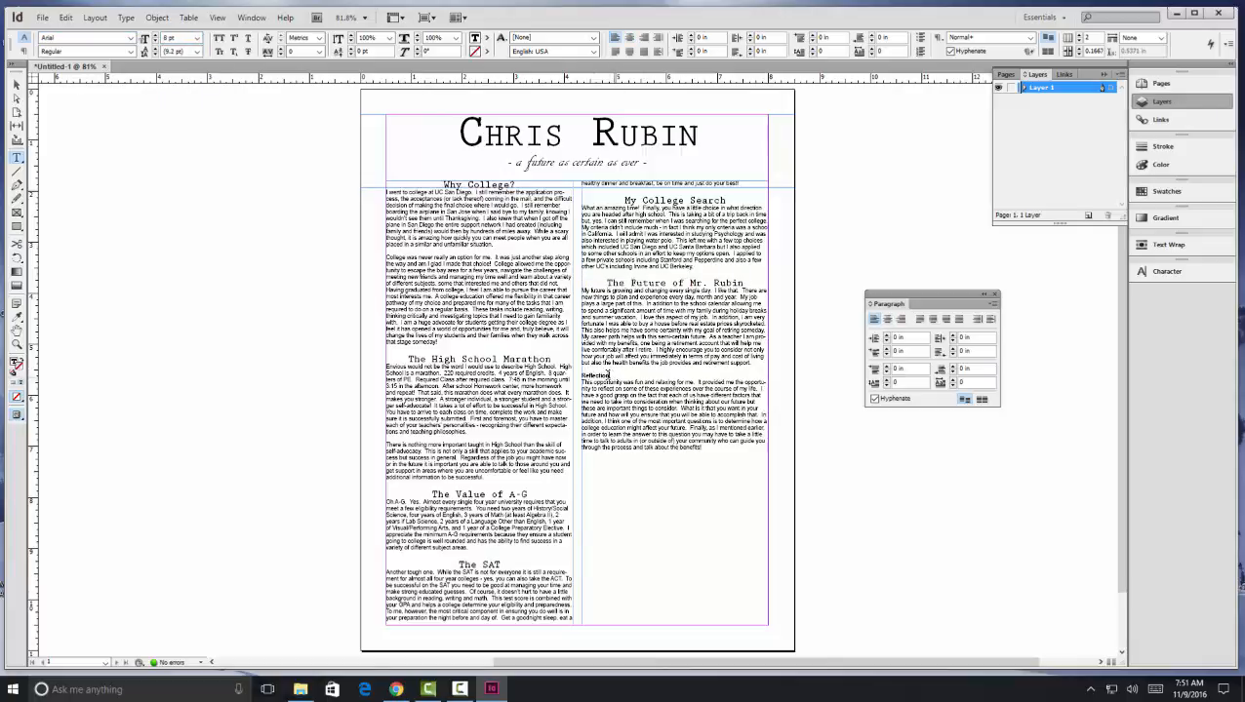
pyautogui.click(132, 39)
pyautogui.click(114, 81)
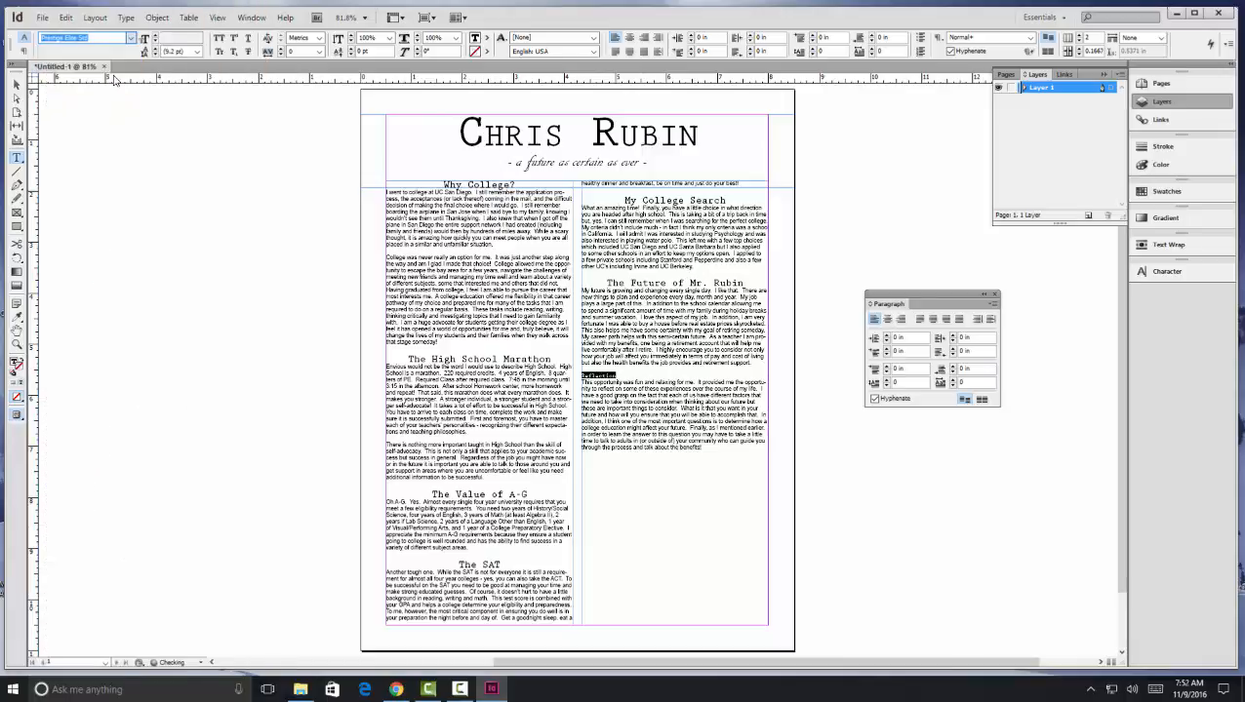
pyautogui.click(198, 37)
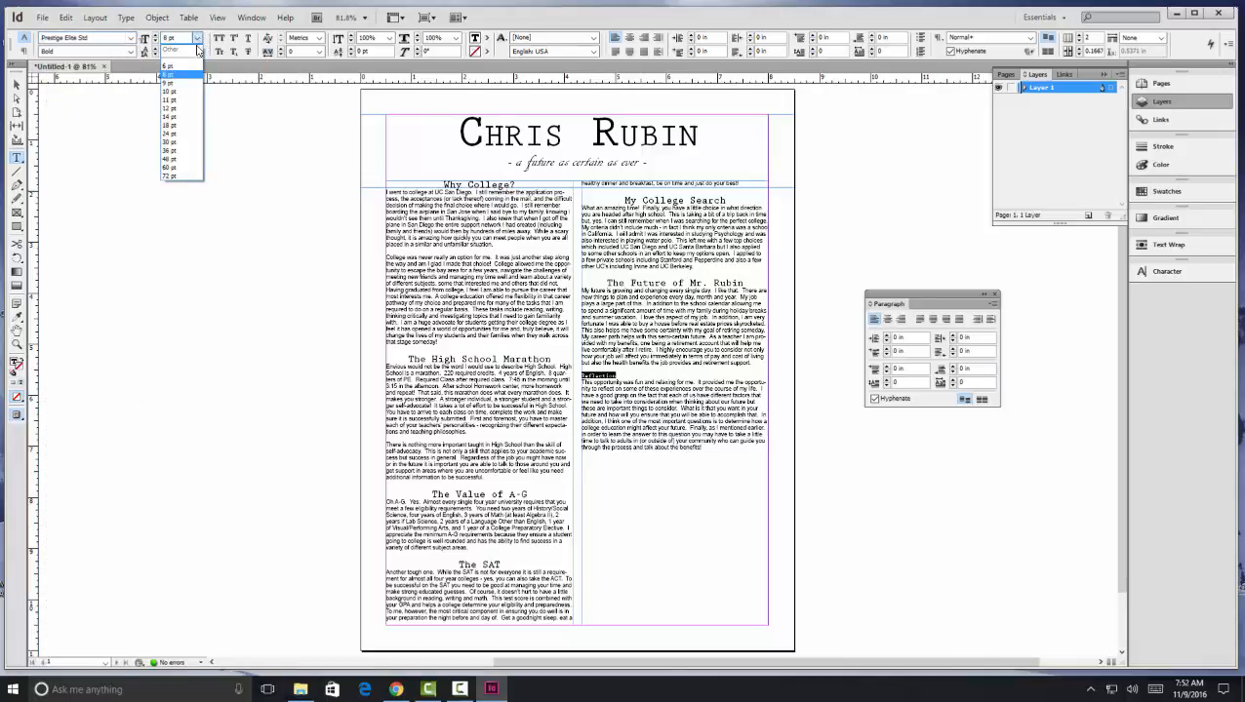
pyautogui.click(176, 111)
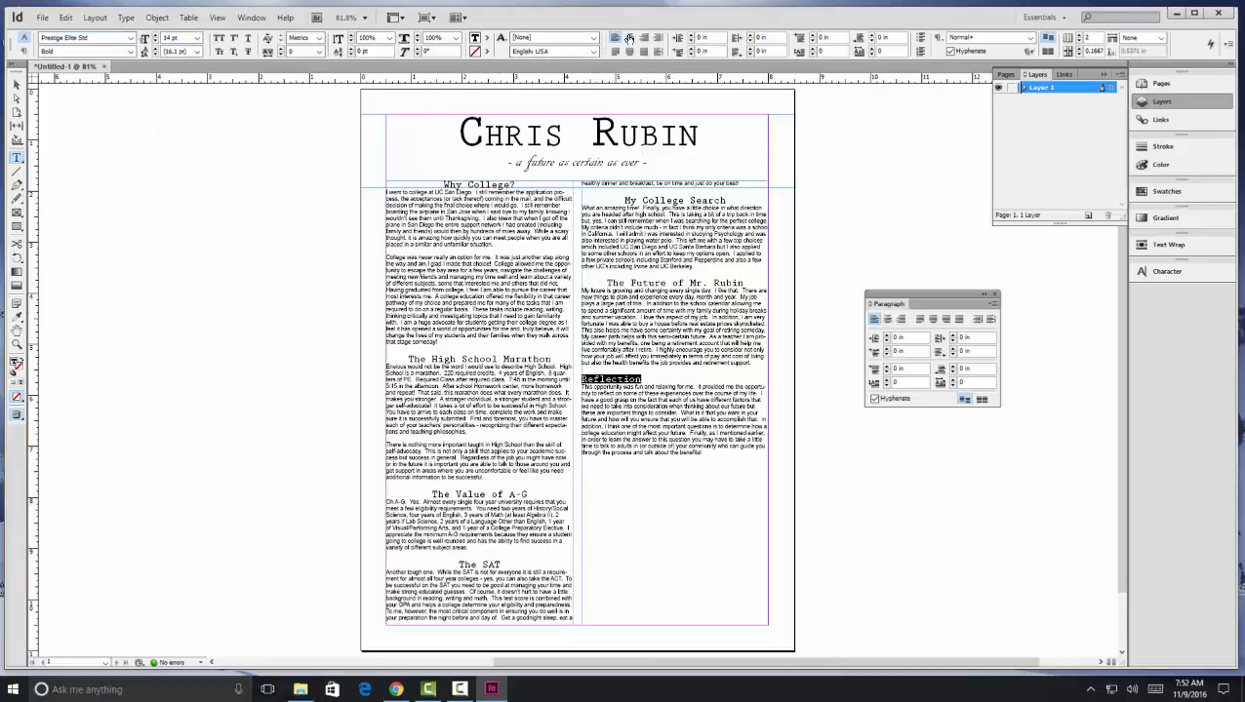
pyautogui.click(629, 37)
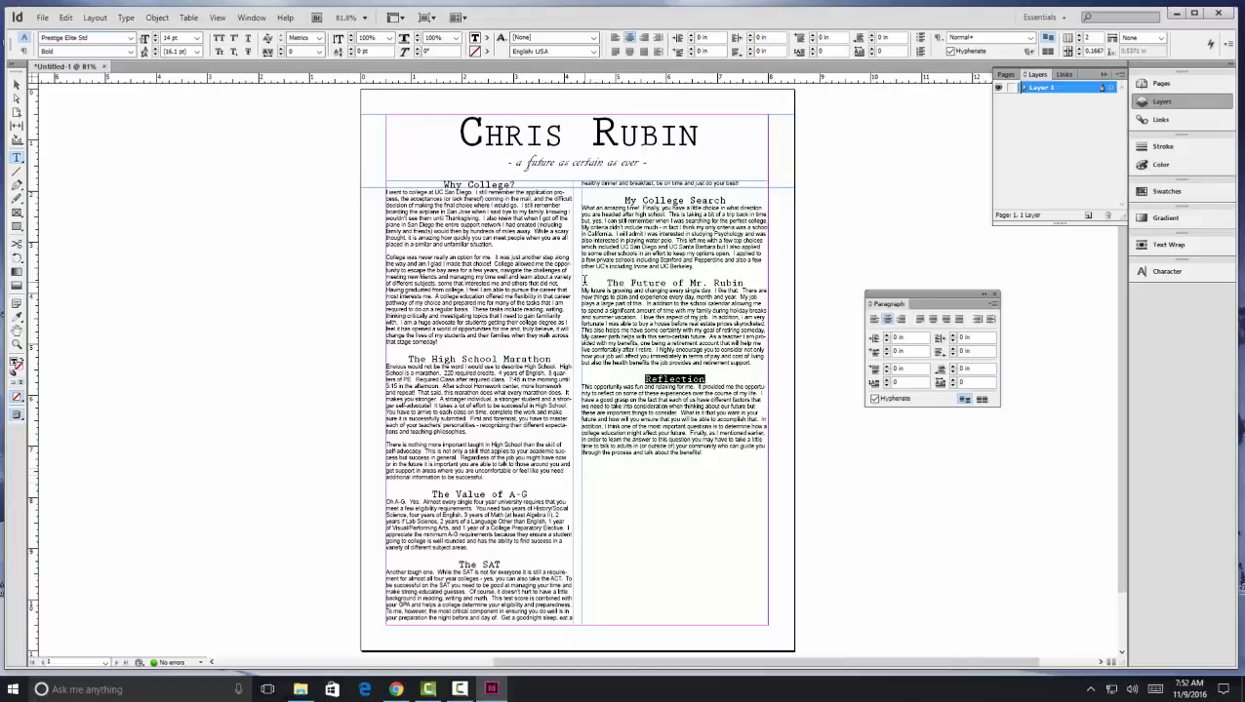
pyautogui.click(626, 450)
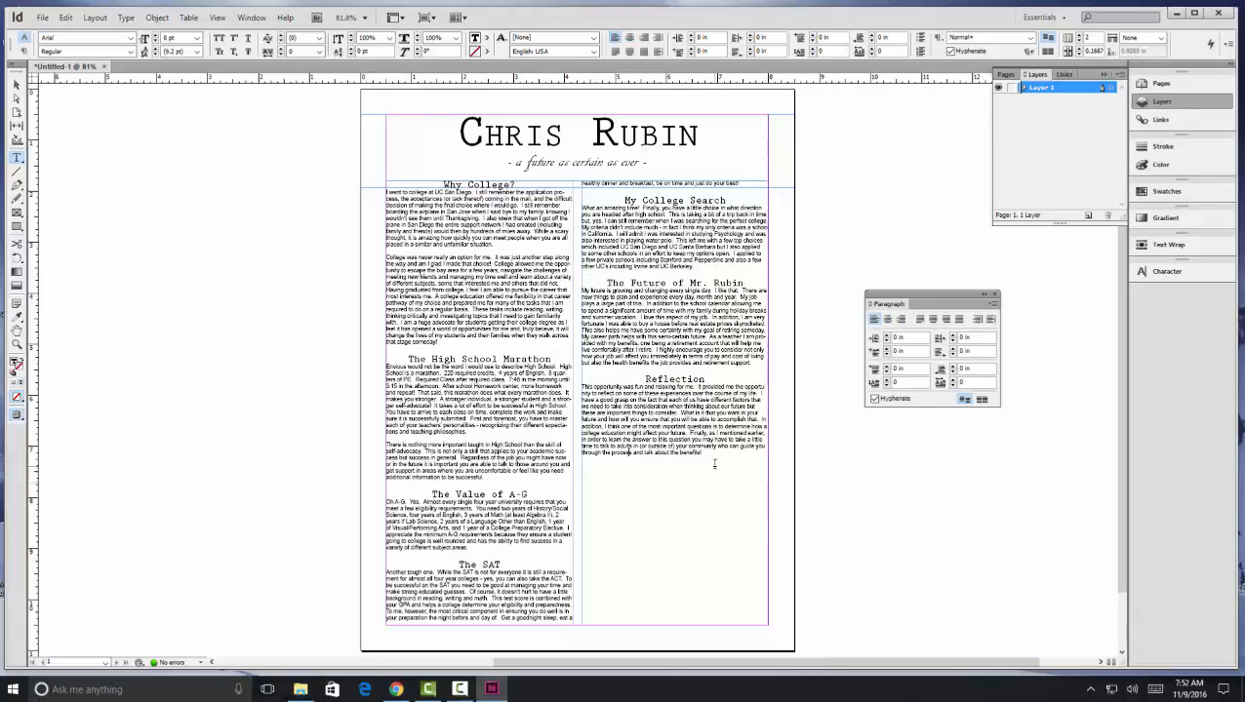
pyautogui.click(503, 692)
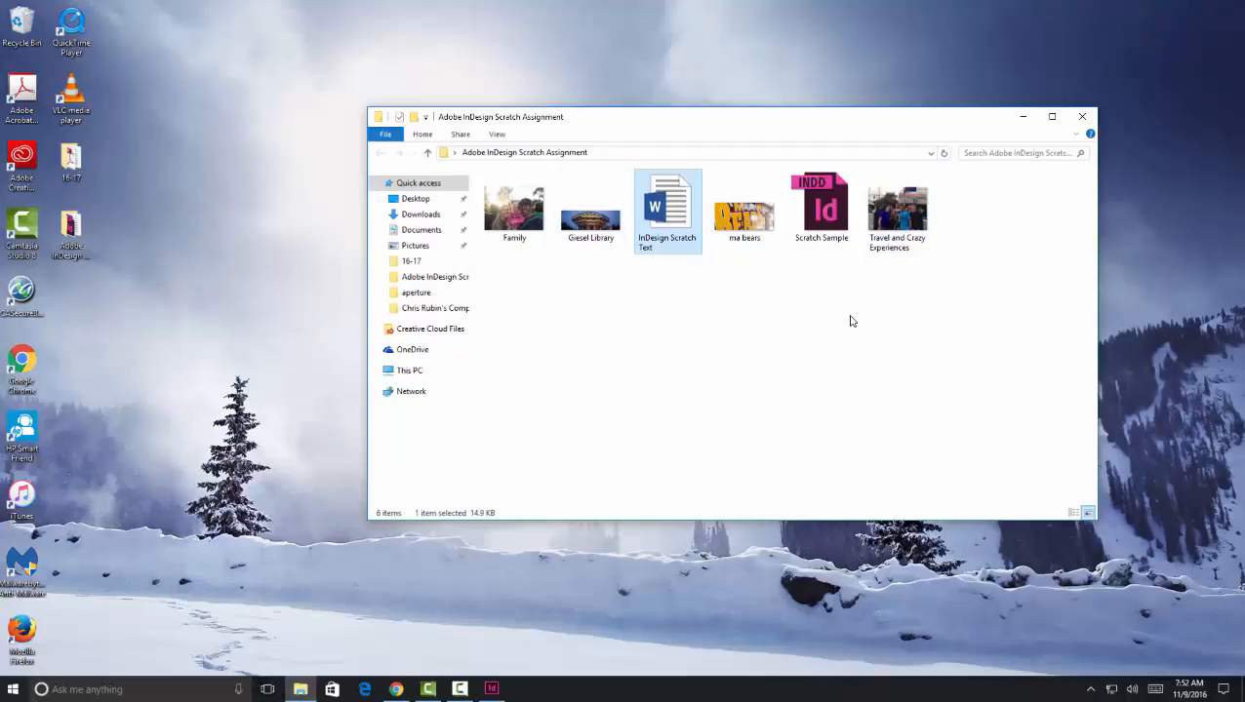
# Go back from the assignment folder to the Untitled-1 newsletter in InDesign.
pyautogui.click(492, 689)
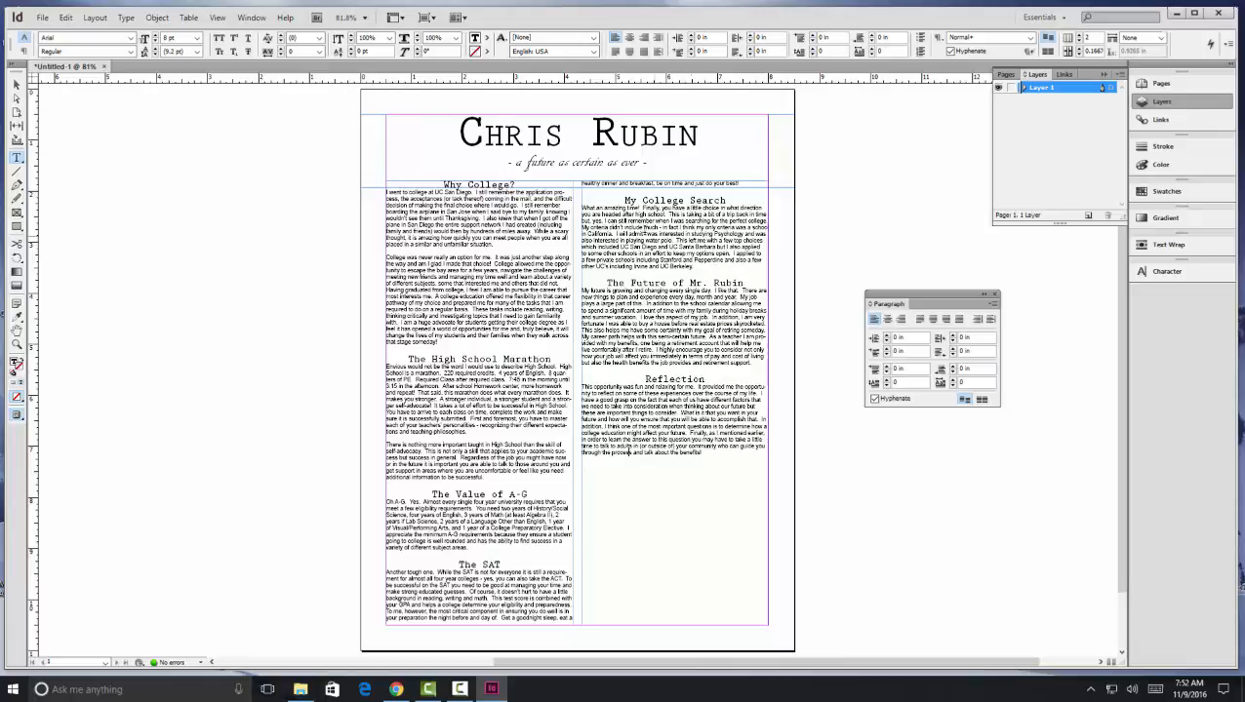
# With nothing selected, load the Giesel Library photo from the assignment folder via File > Place.
pyautogui.click(16, 85)
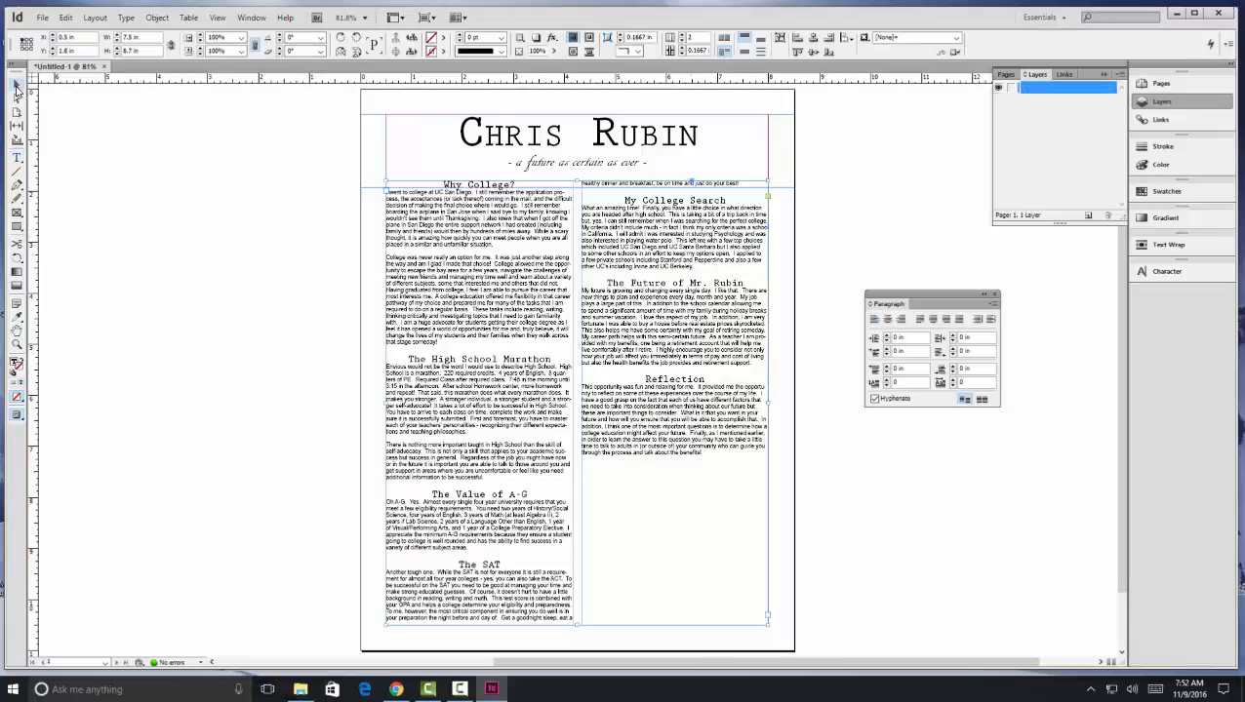
pyautogui.click(222, 233)
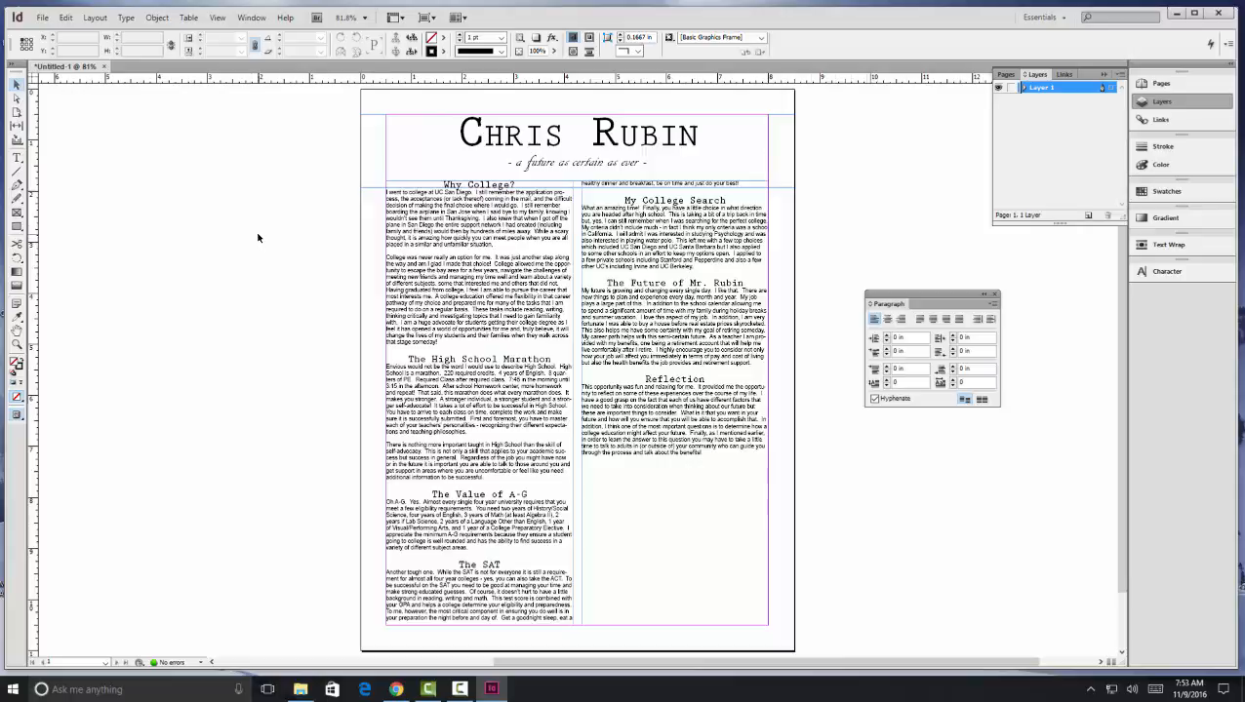
pyautogui.click(43, 18)
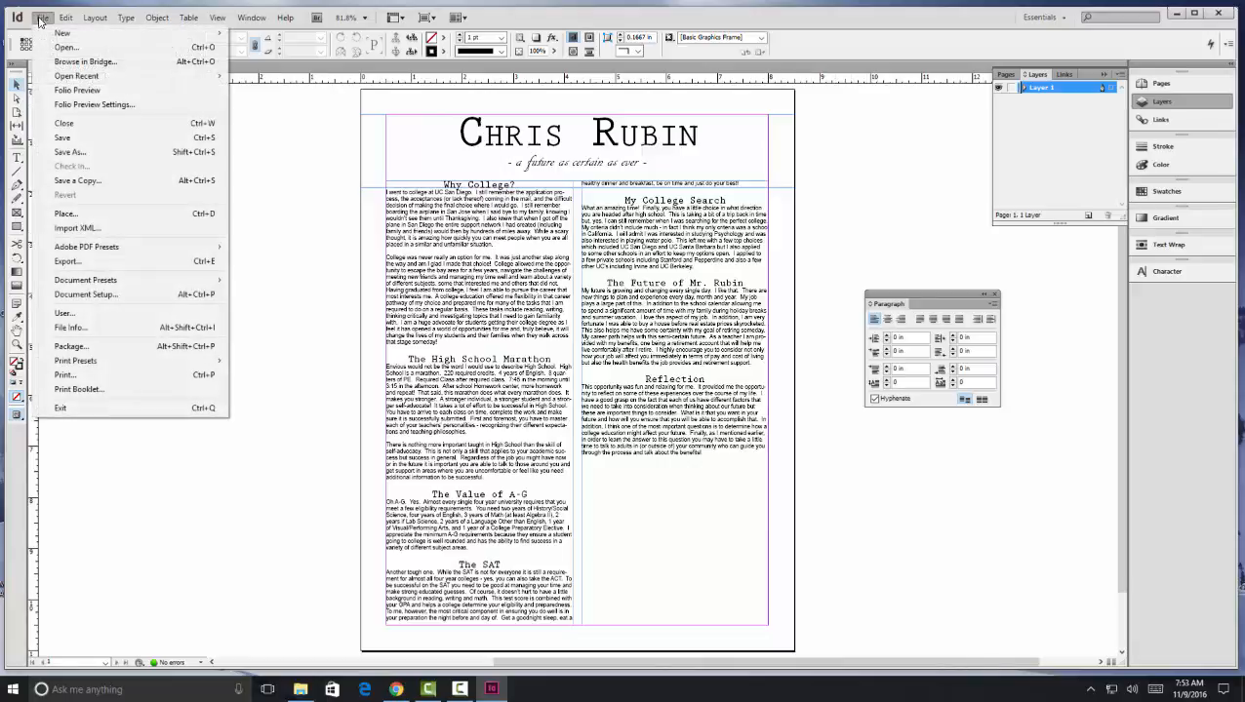
pyautogui.click(85, 216)
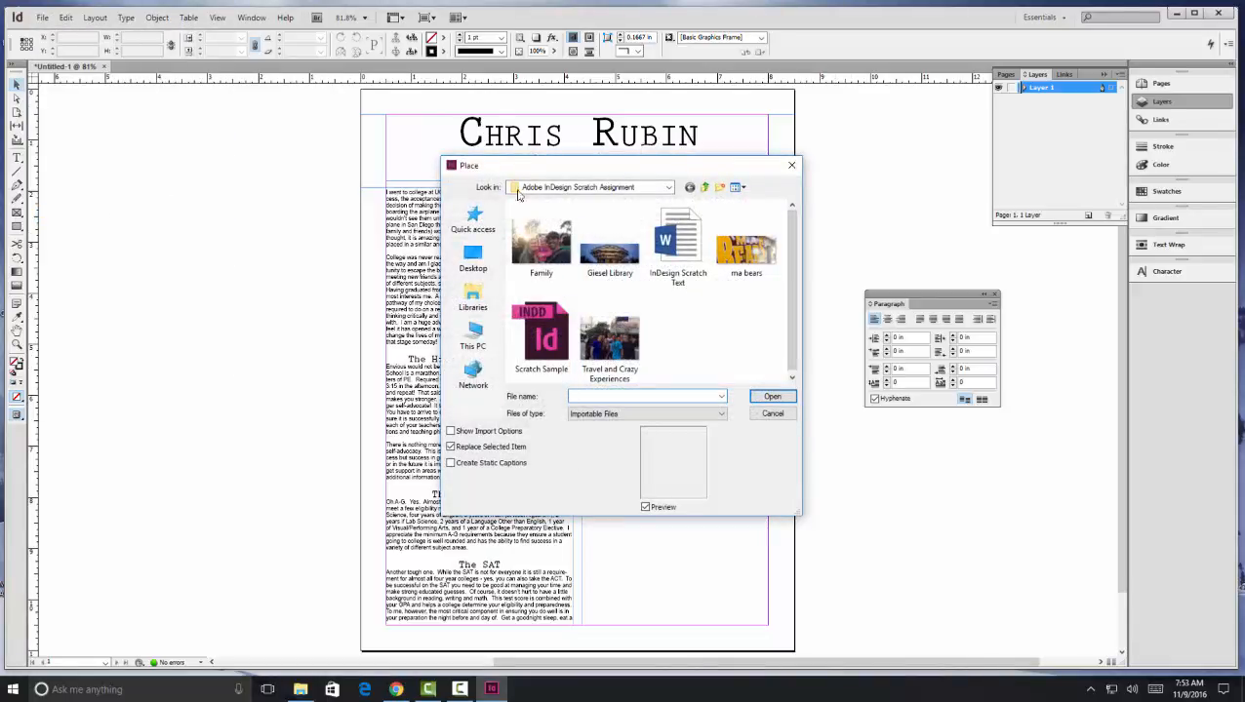
pyautogui.click(609, 252)
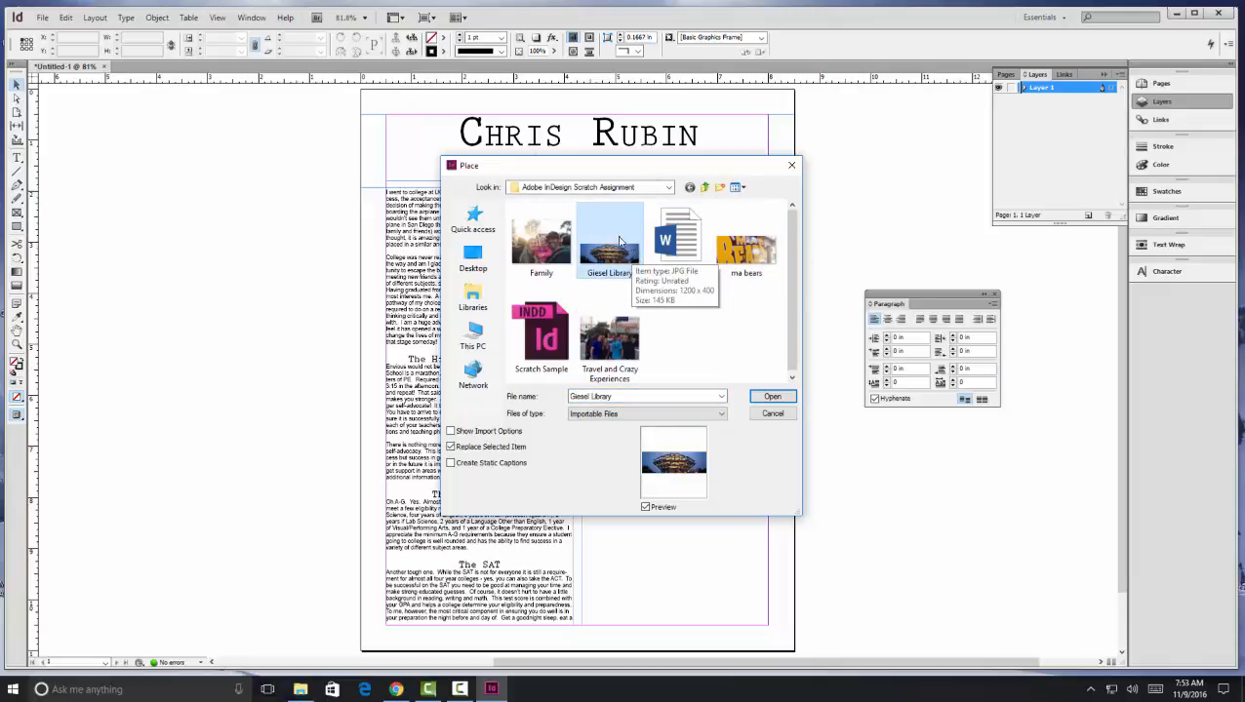
pyautogui.click(764, 399)
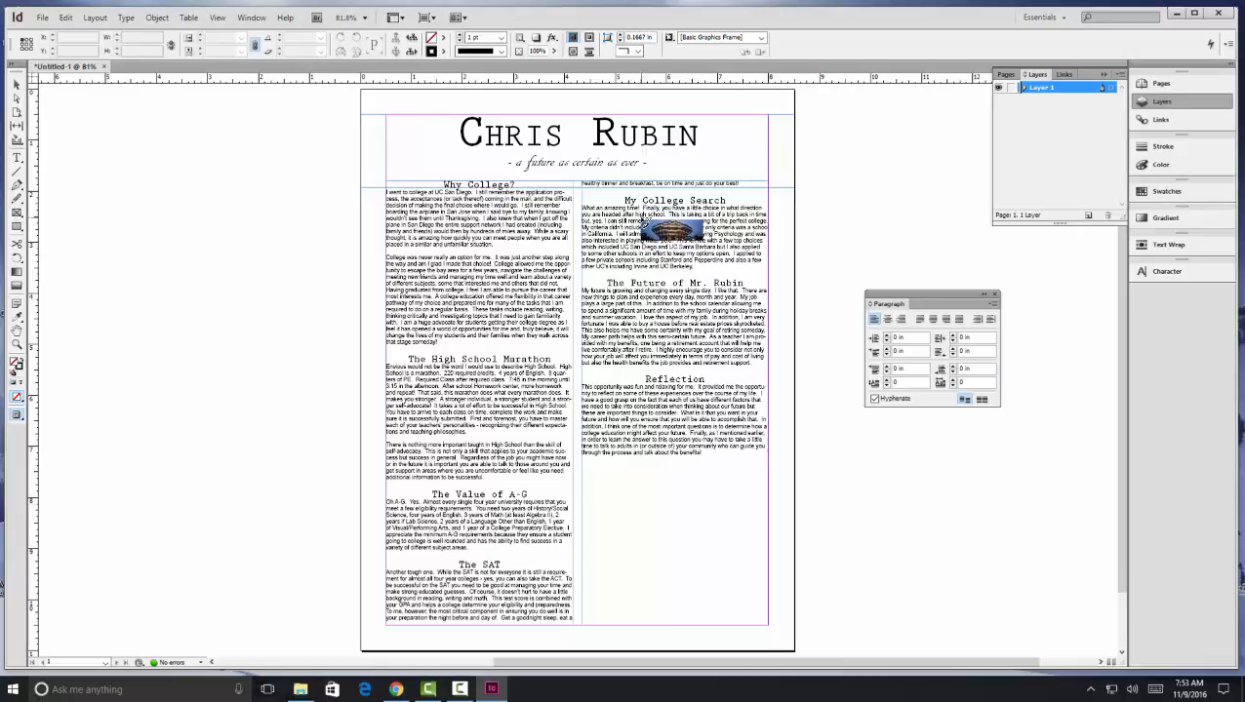
# Draw the library photo 2.5 in wide over My College Search and dock the Paragraph panel.
pyautogui.moveTo(640, 222); pyautogui.dragTo(764, 273)
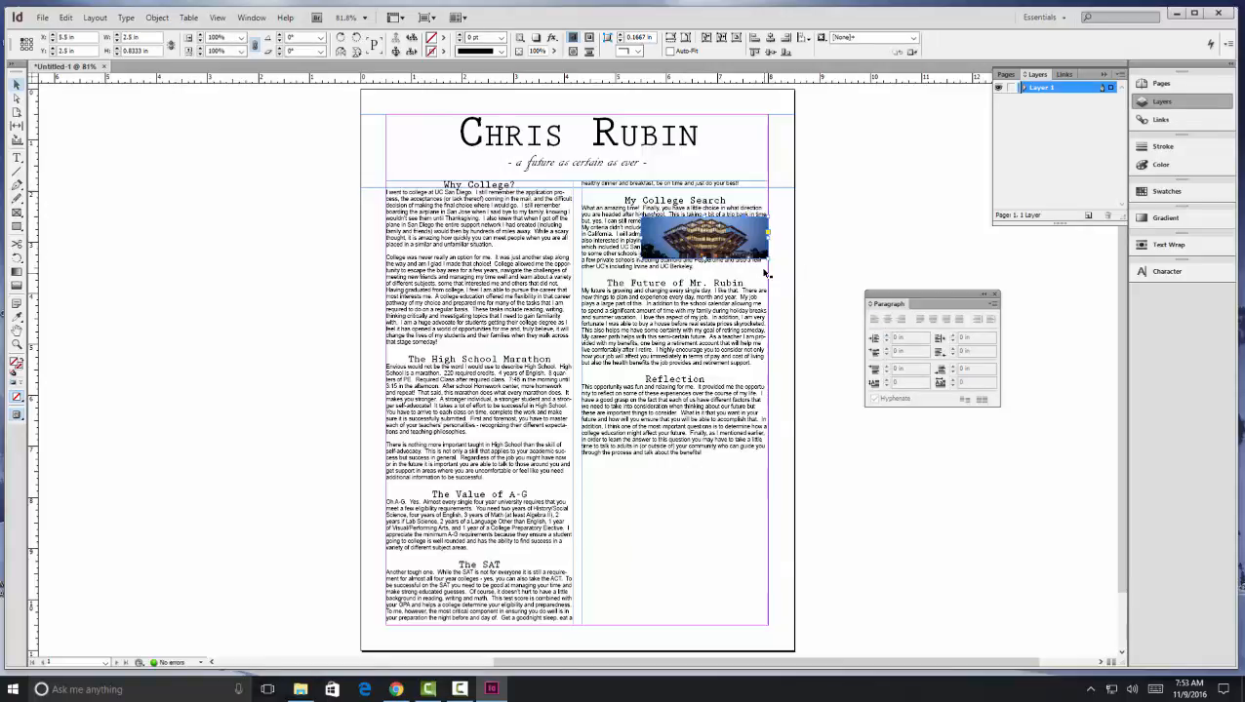
pyautogui.moveTo(931, 296); pyautogui.dragTo(1166, 298)
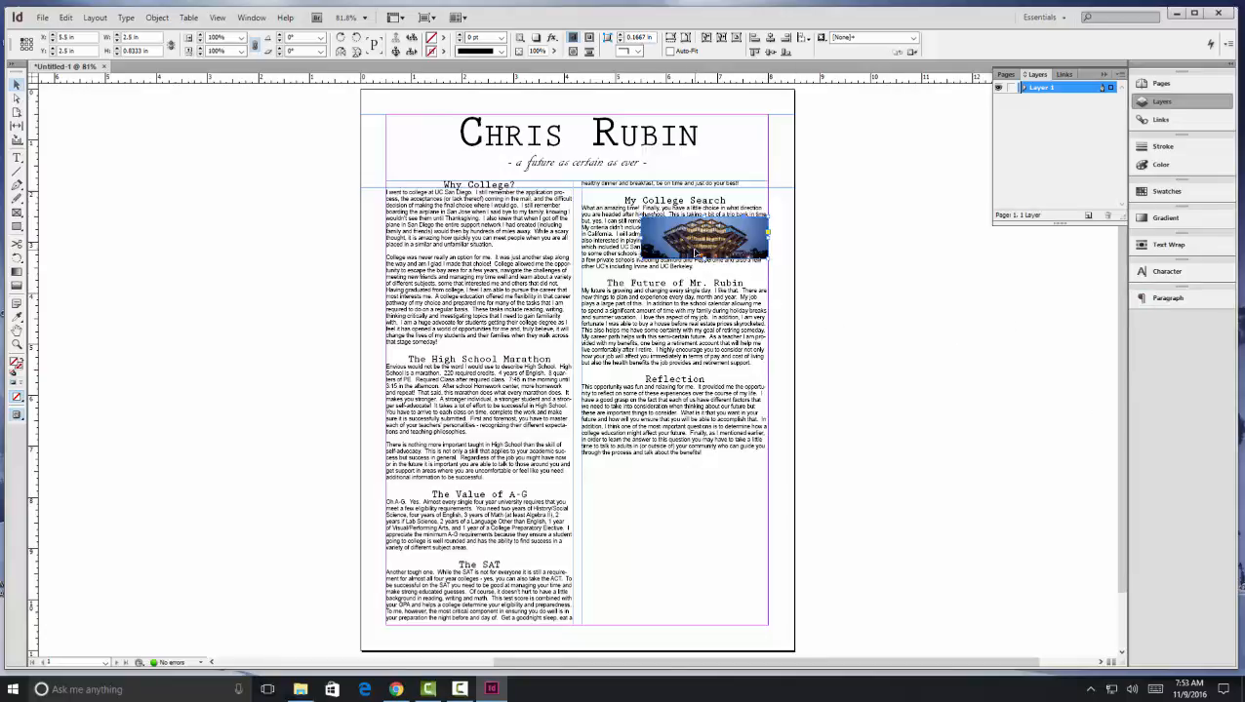
# Apply Wrap around bounding box to the library photo in the Text Wrap panel.
pyautogui.click(1174, 247)
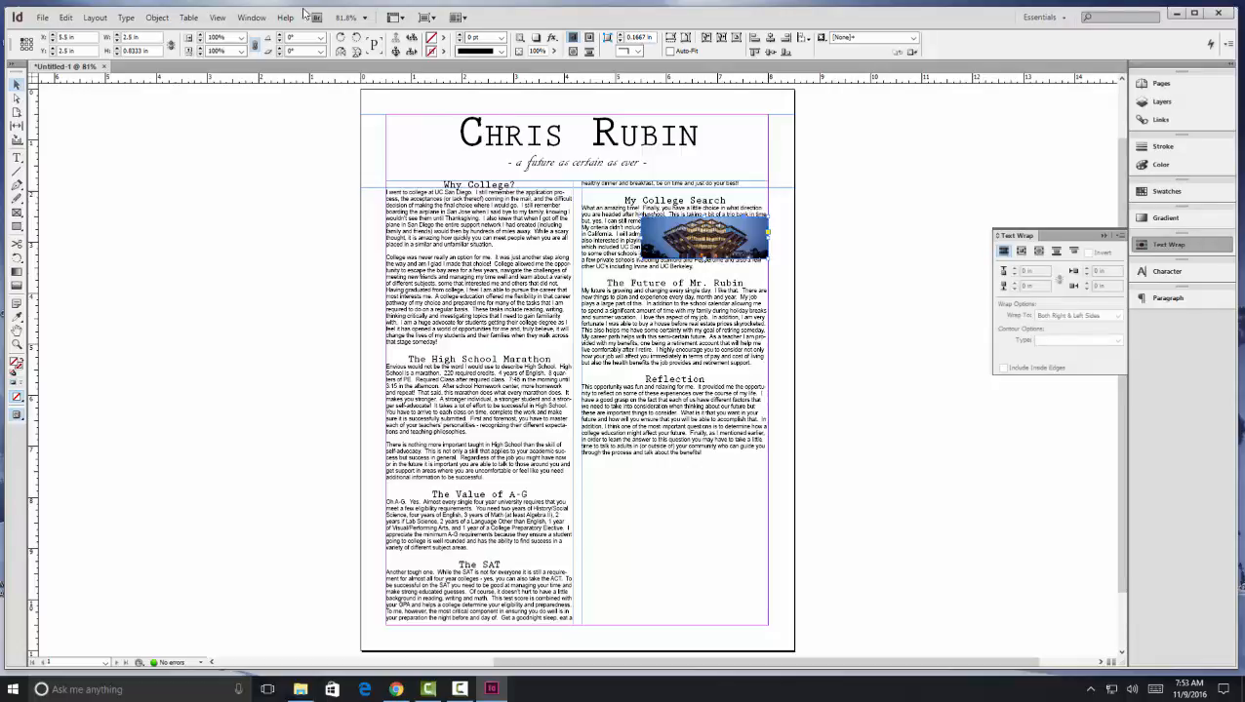
pyautogui.click(255, 18)
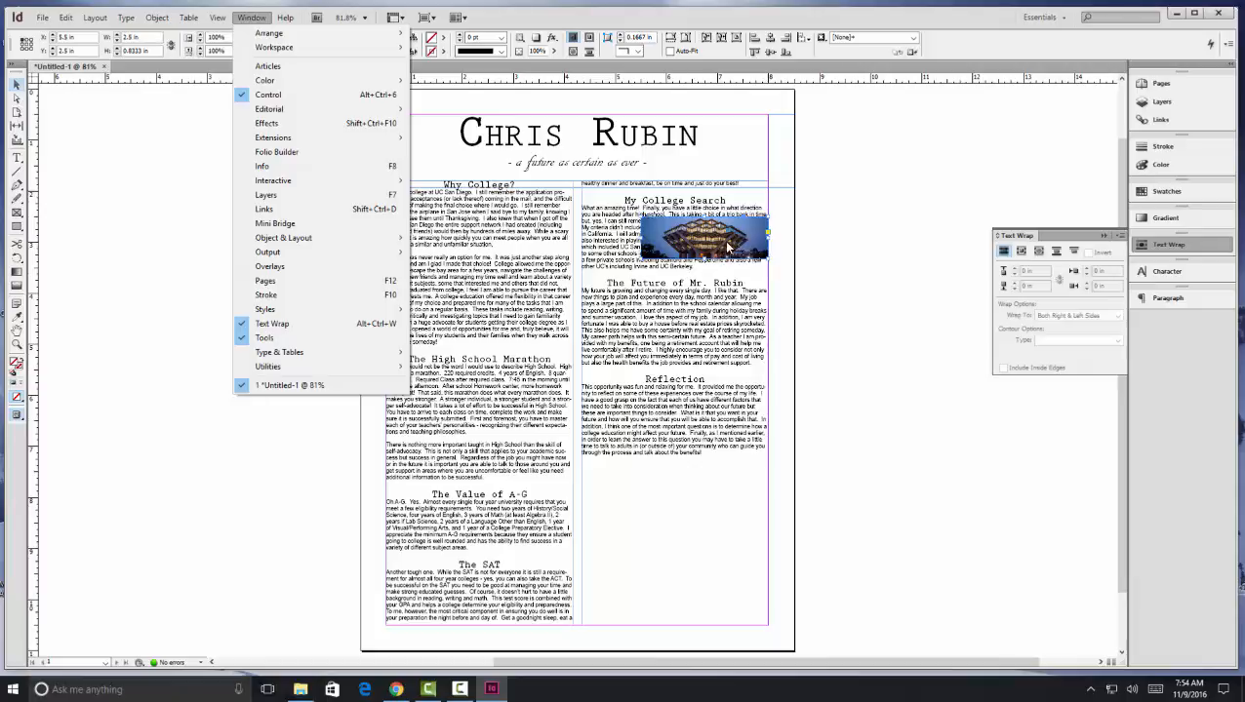
pyautogui.click(1022, 255)
pyautogui.click(1022, 256)
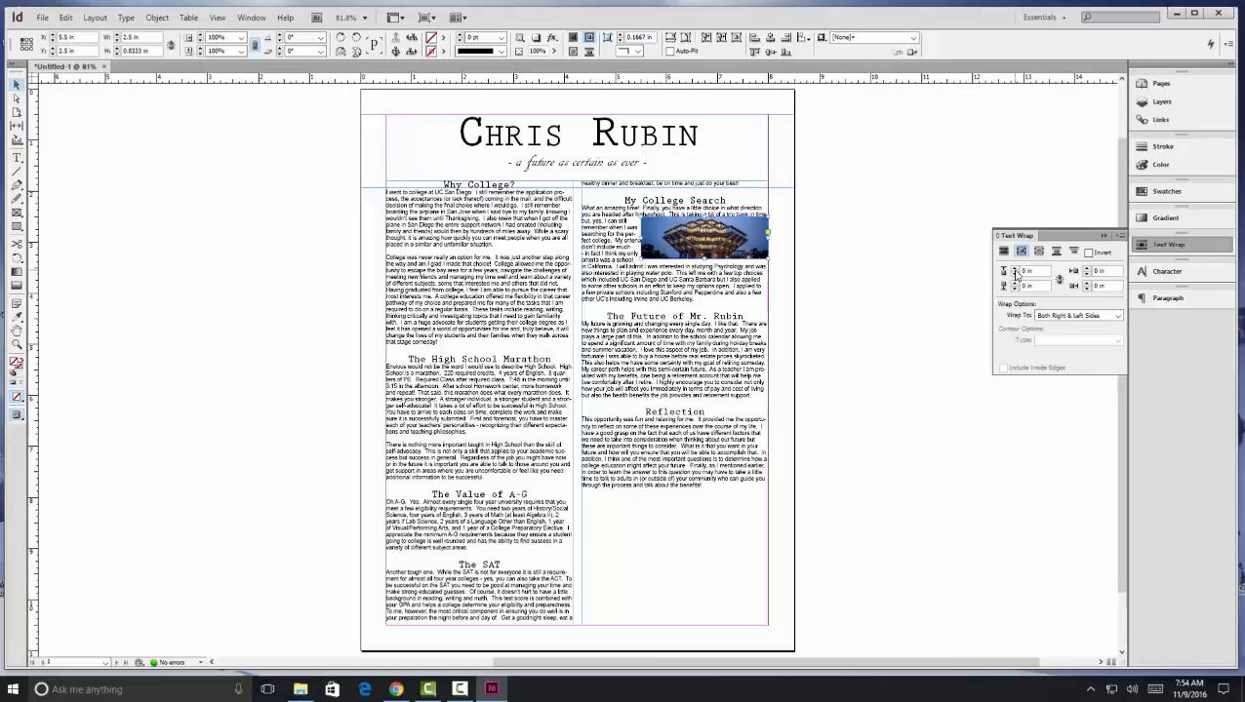
# Set the wrap offsets to 0.0625 in top and bottom and 0.125 in left.
pyautogui.click(1059, 280)
pyautogui.click(1015, 273)
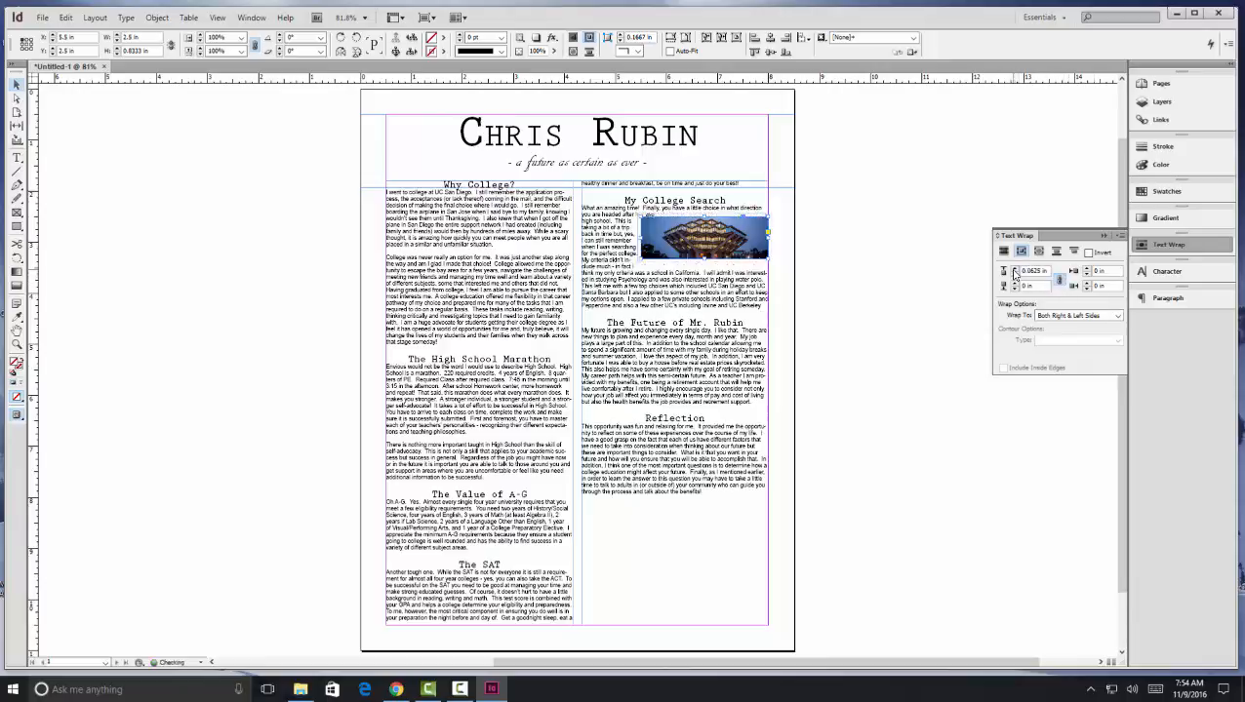
pyautogui.click(1015, 273)
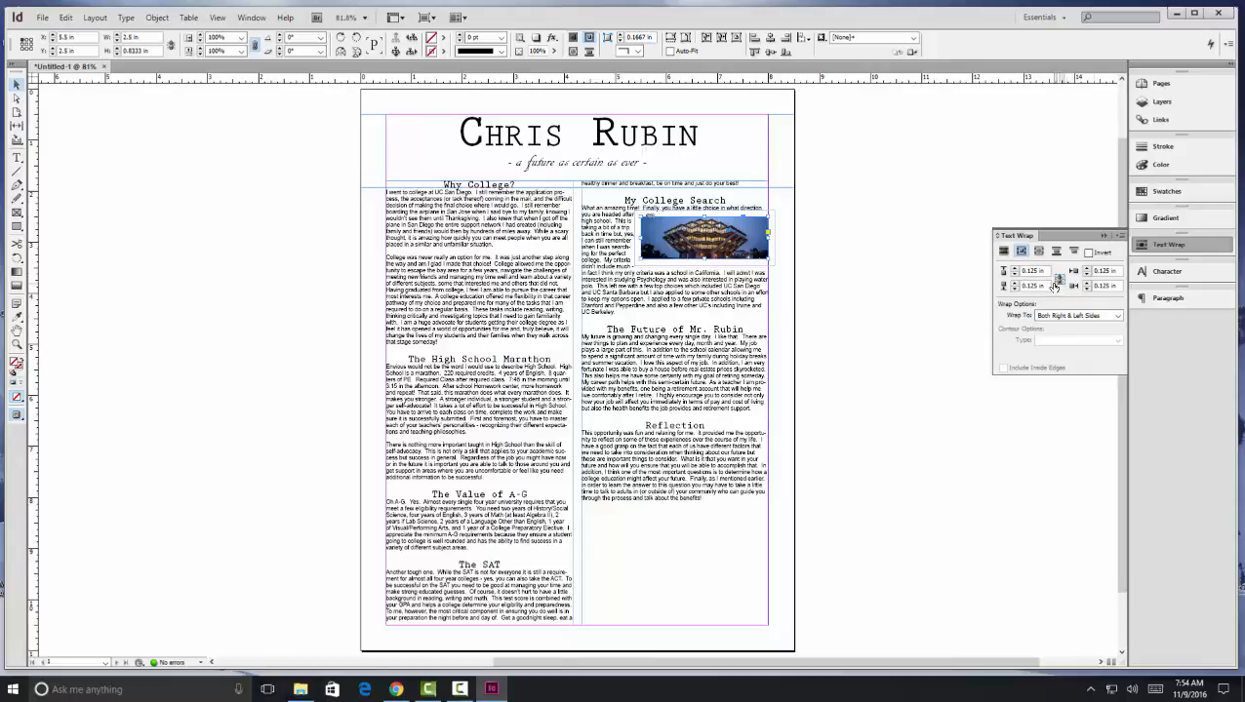
pyautogui.click(1014, 290)
pyautogui.click(1014, 275)
pyautogui.click(1015, 276)
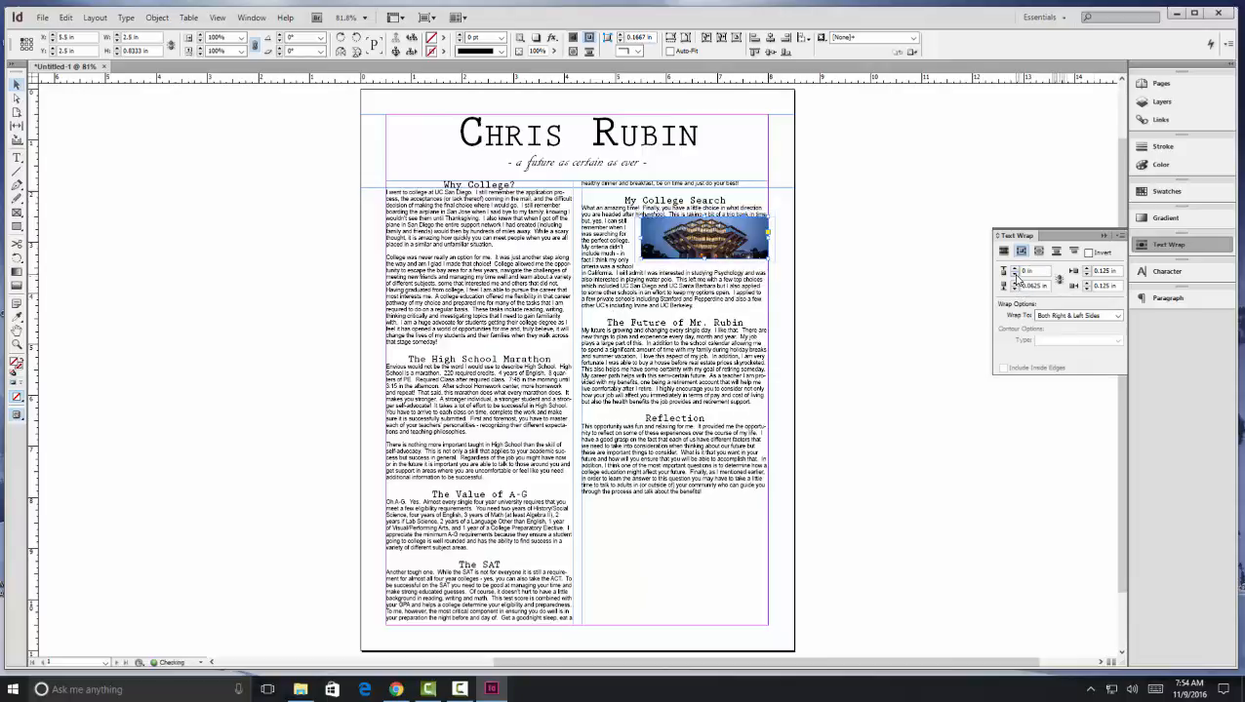
pyautogui.click(1015, 270)
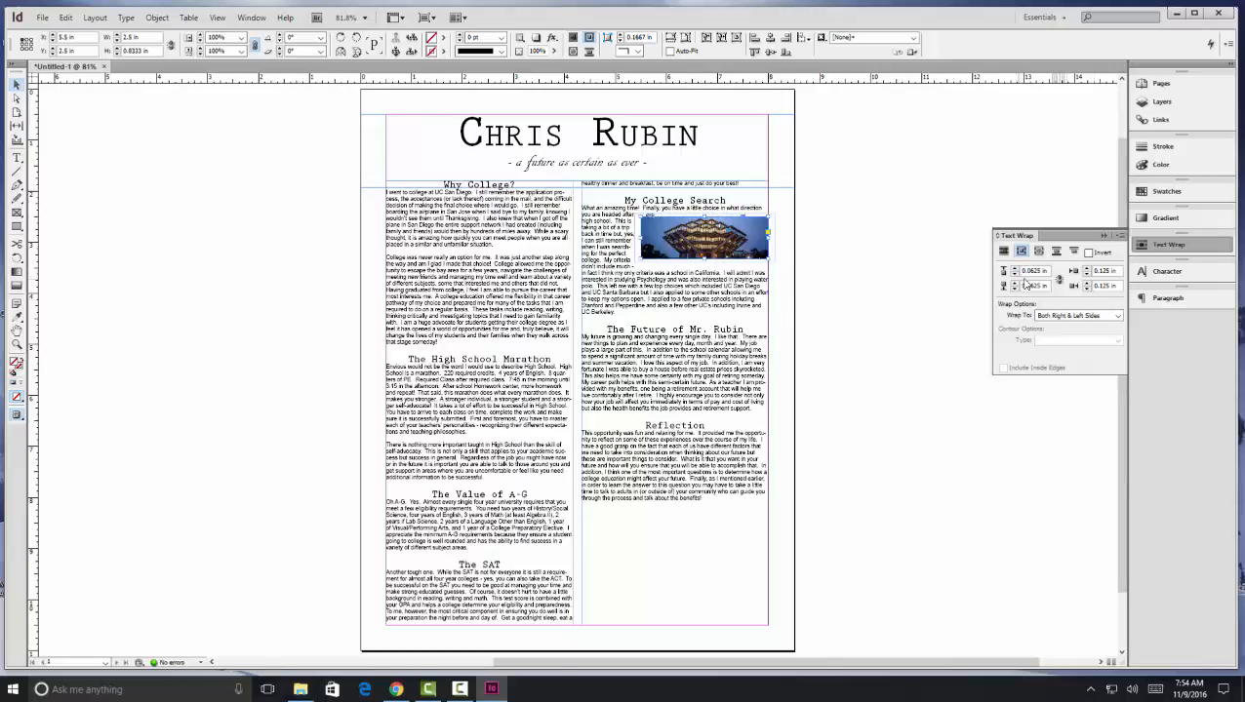
pyautogui.click(1085, 291)
pyautogui.click(1086, 291)
pyautogui.click(457, 252)
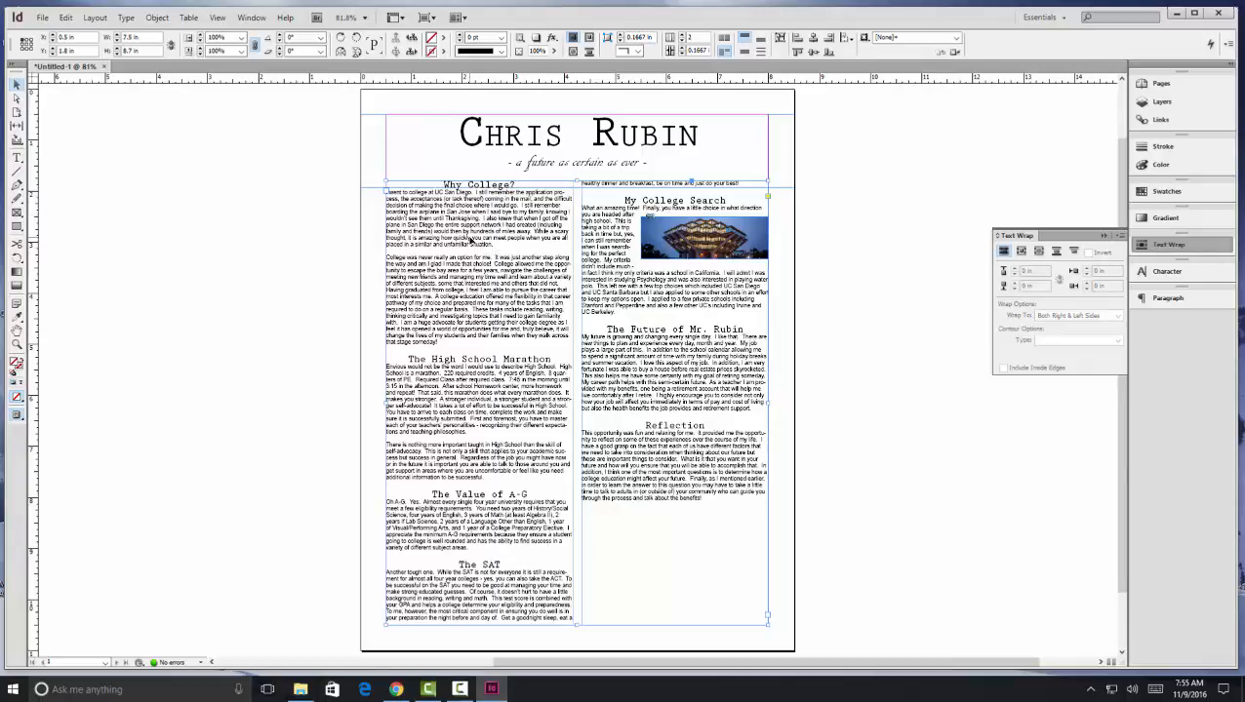
# Justify the Why College?, High School Marathon, Oh A-G and The SAT paragraphs, last line left.
pyautogui.doubleClick(462, 233)
pyautogui.moveTo(385, 191); pyautogui.dragTo(556, 339)
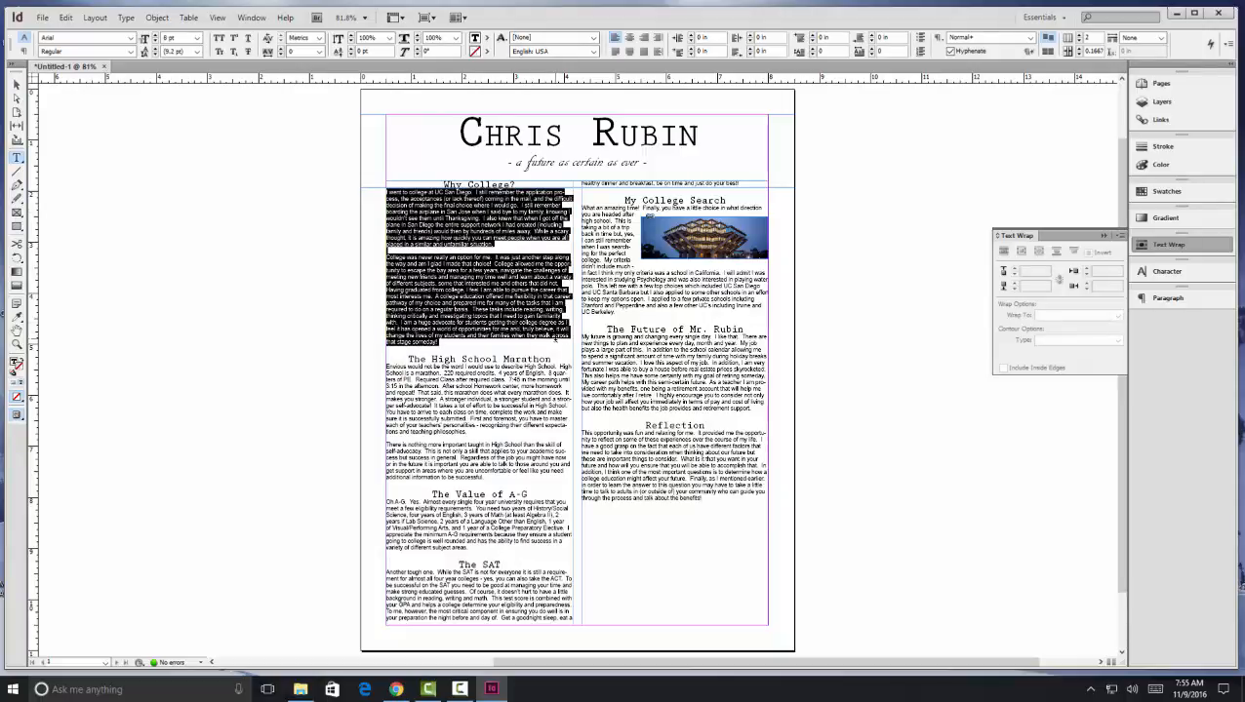
pyautogui.click(613, 55)
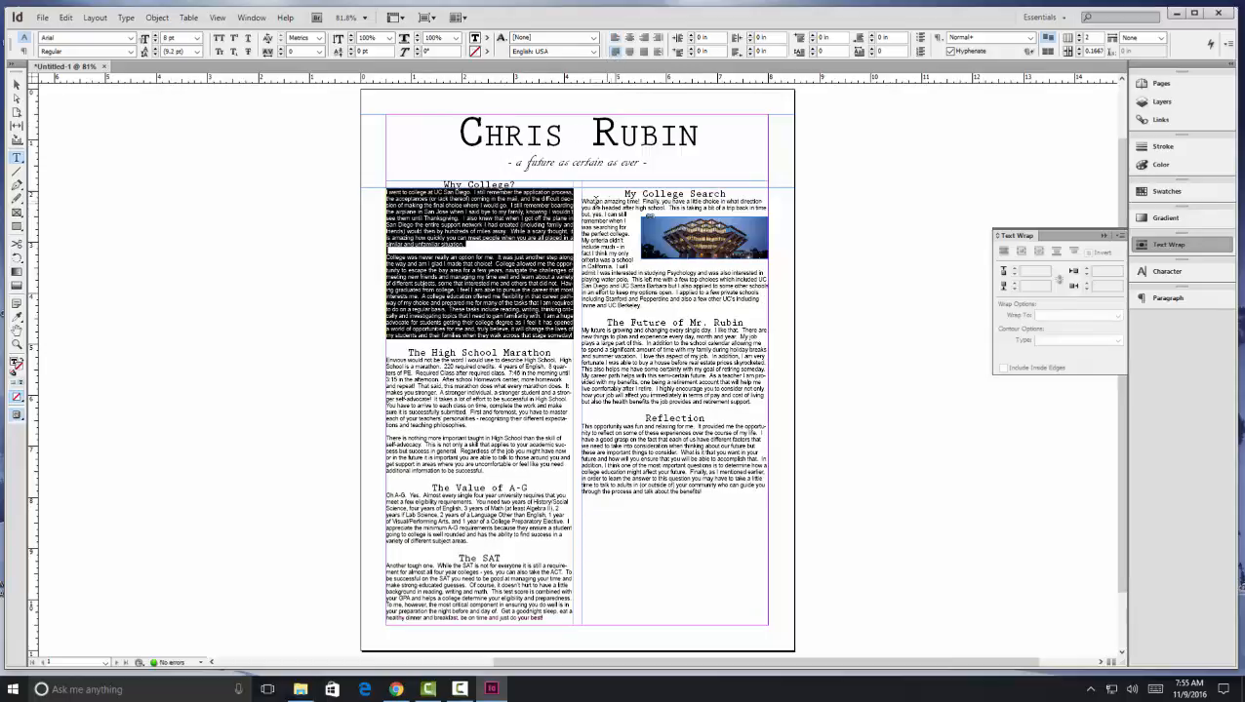
pyautogui.moveTo(389, 358); pyautogui.dragTo(552, 469)
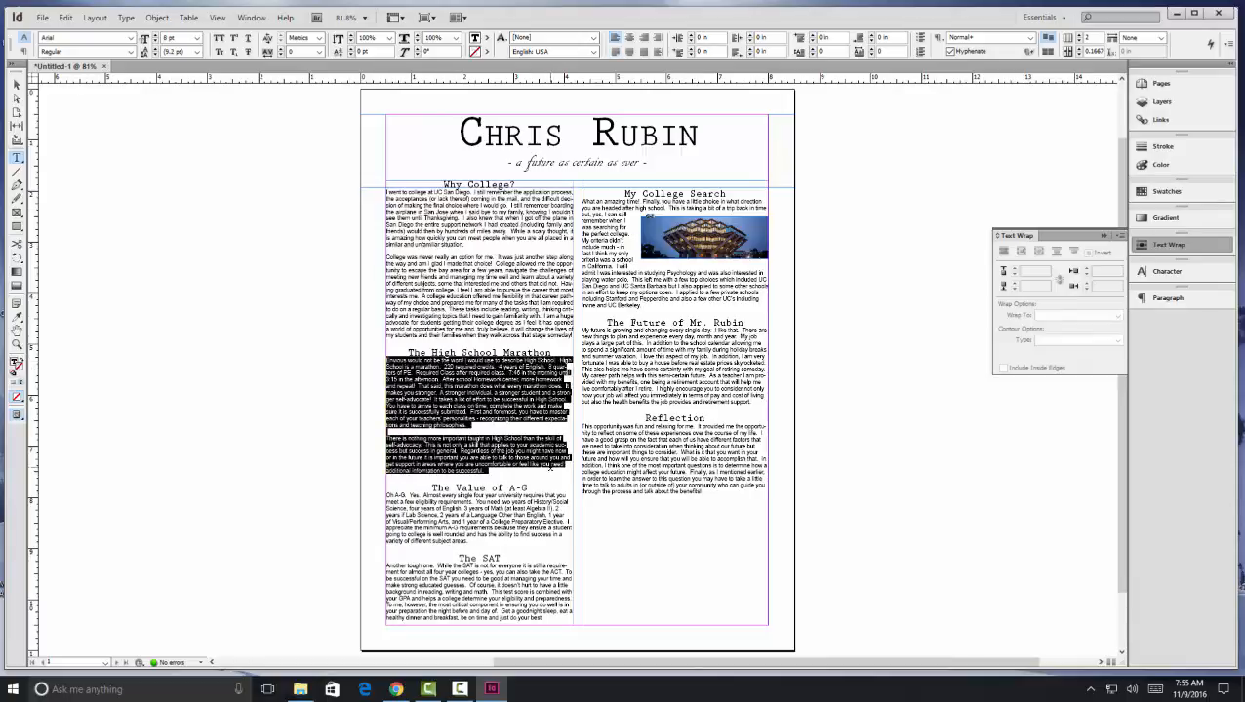
pyautogui.click(616, 54)
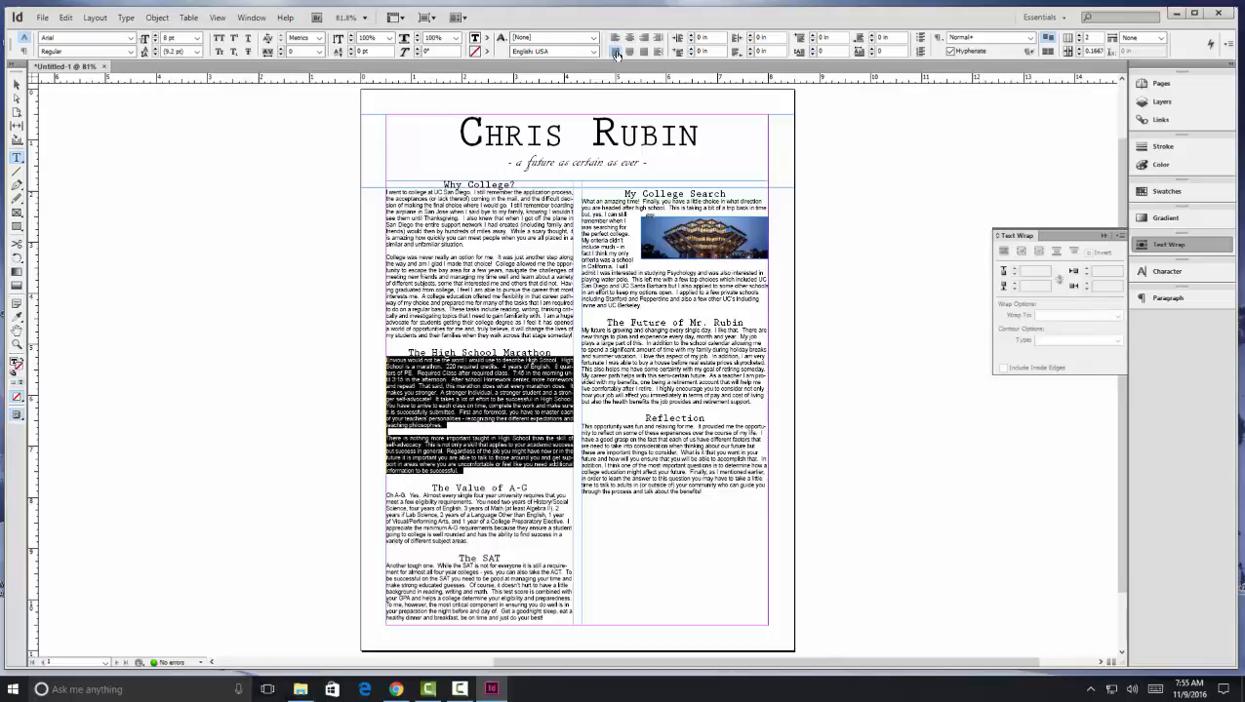
pyautogui.click(388, 495)
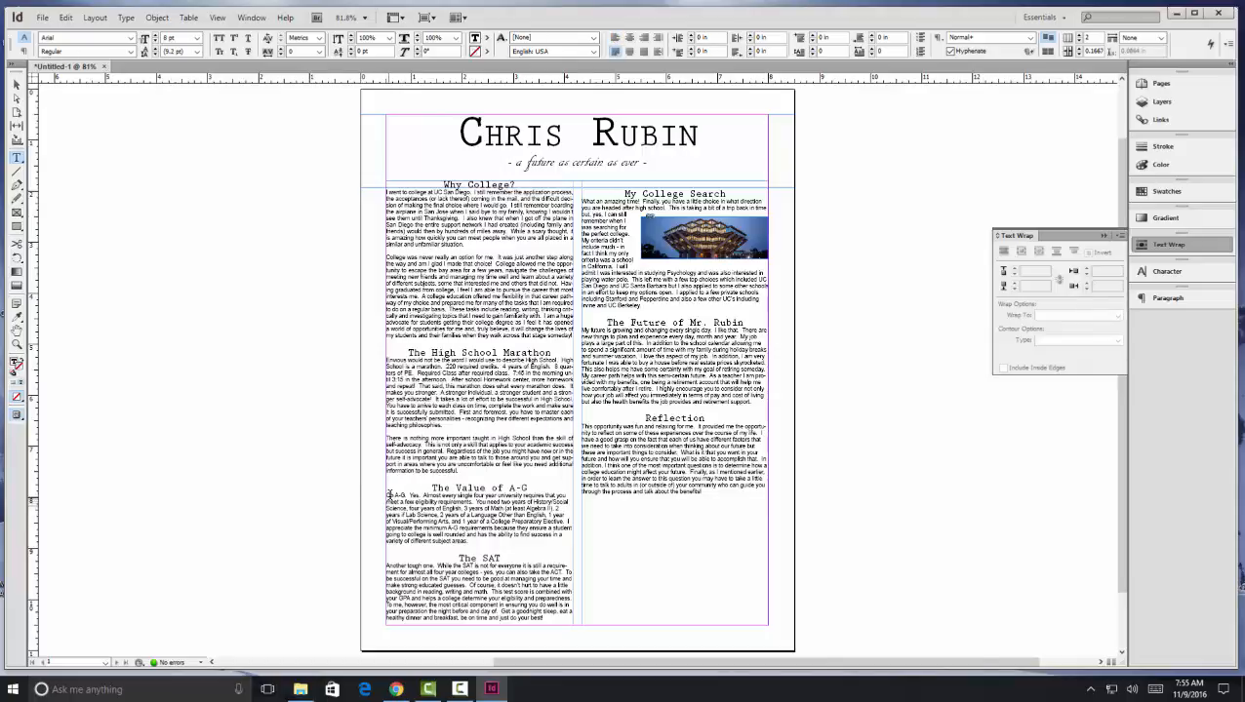
pyautogui.moveTo(388, 495); pyautogui.dragTo(524, 539)
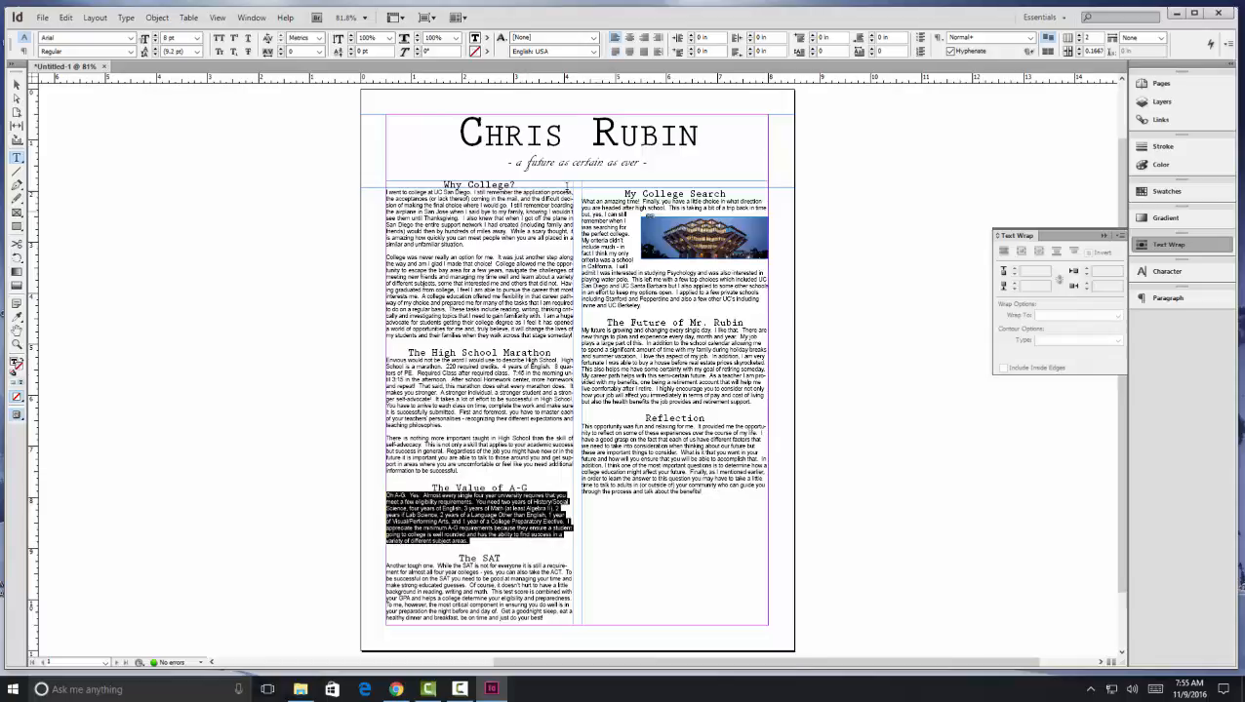
pyautogui.click(616, 54)
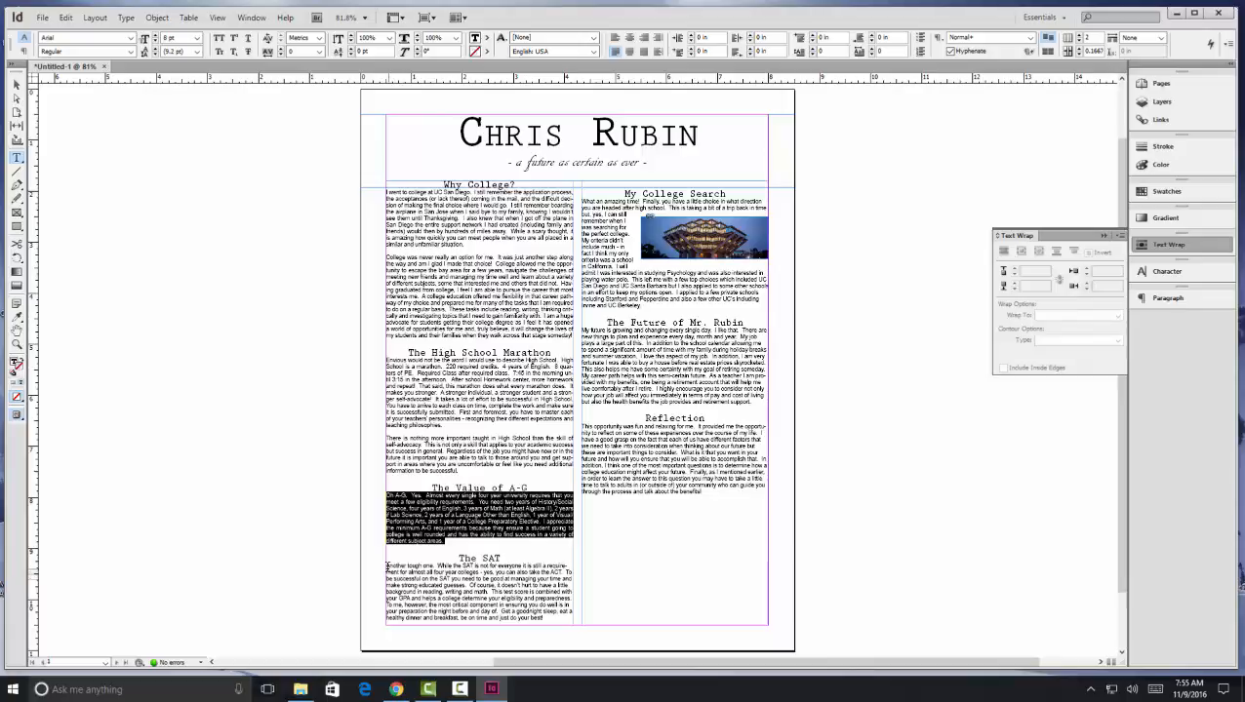
pyautogui.moveTo(387, 571); pyautogui.dragTo(504, 598)
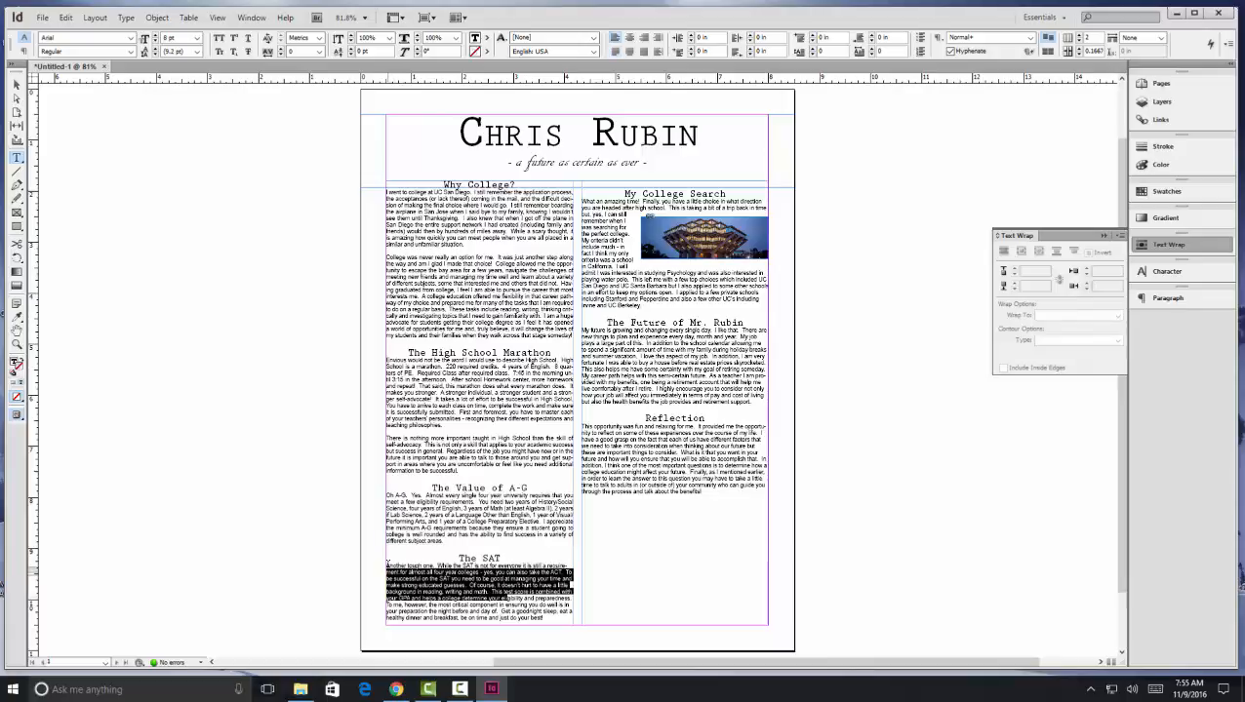
pyautogui.moveTo(387, 563); pyautogui.dragTo(551, 619)
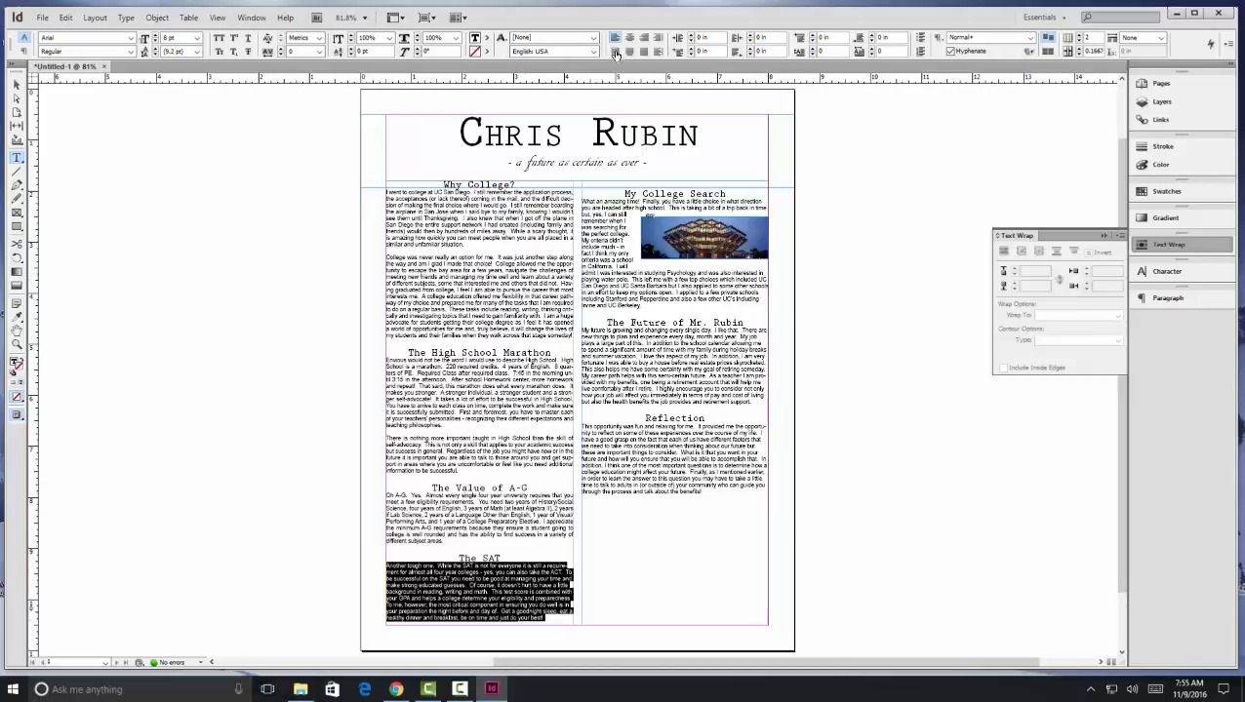
pyautogui.click(614, 53)
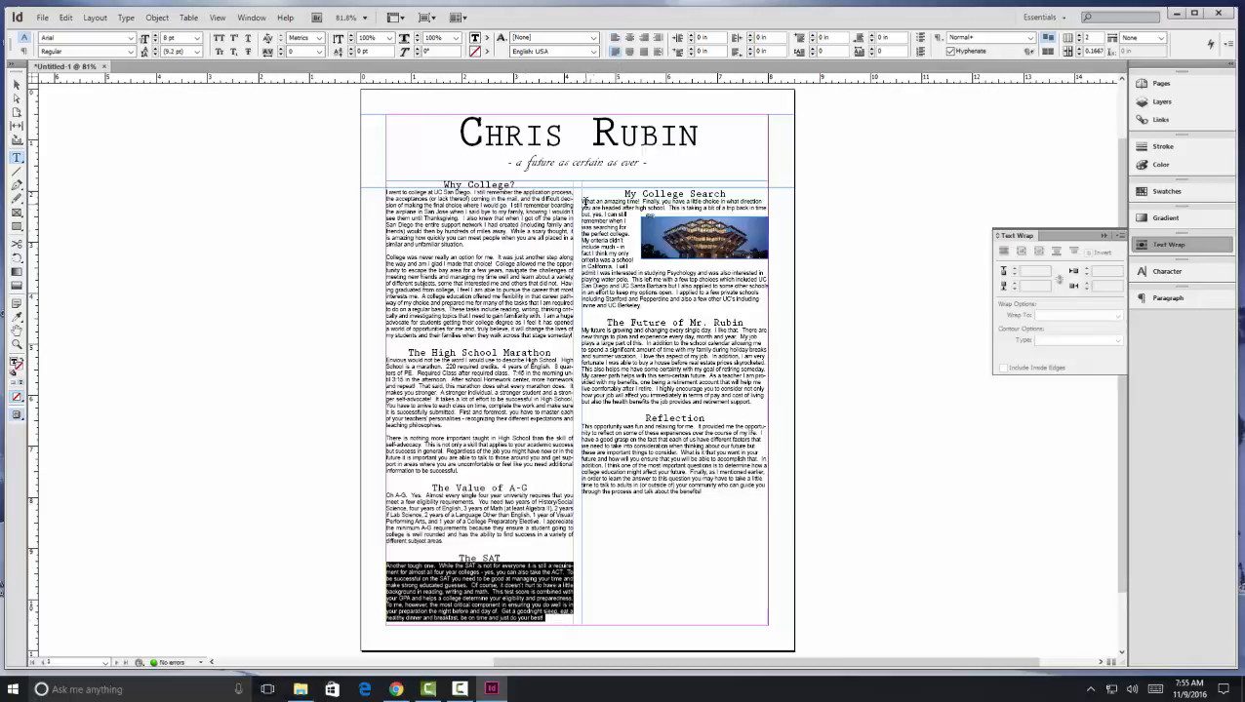
# Justify the My College Search, The Future of Mr. Rubin and Reflection paragraphs.
pyautogui.click(583, 202)
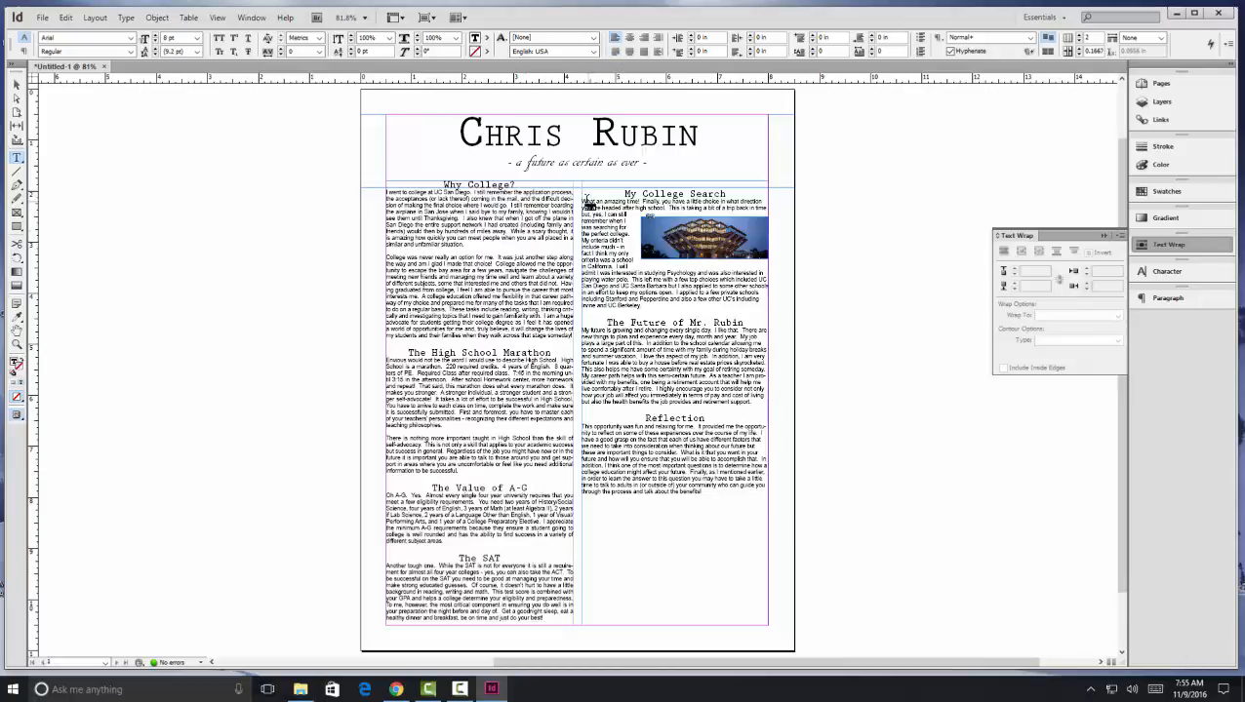
pyautogui.moveTo(583, 202); pyautogui.dragTo(641, 305)
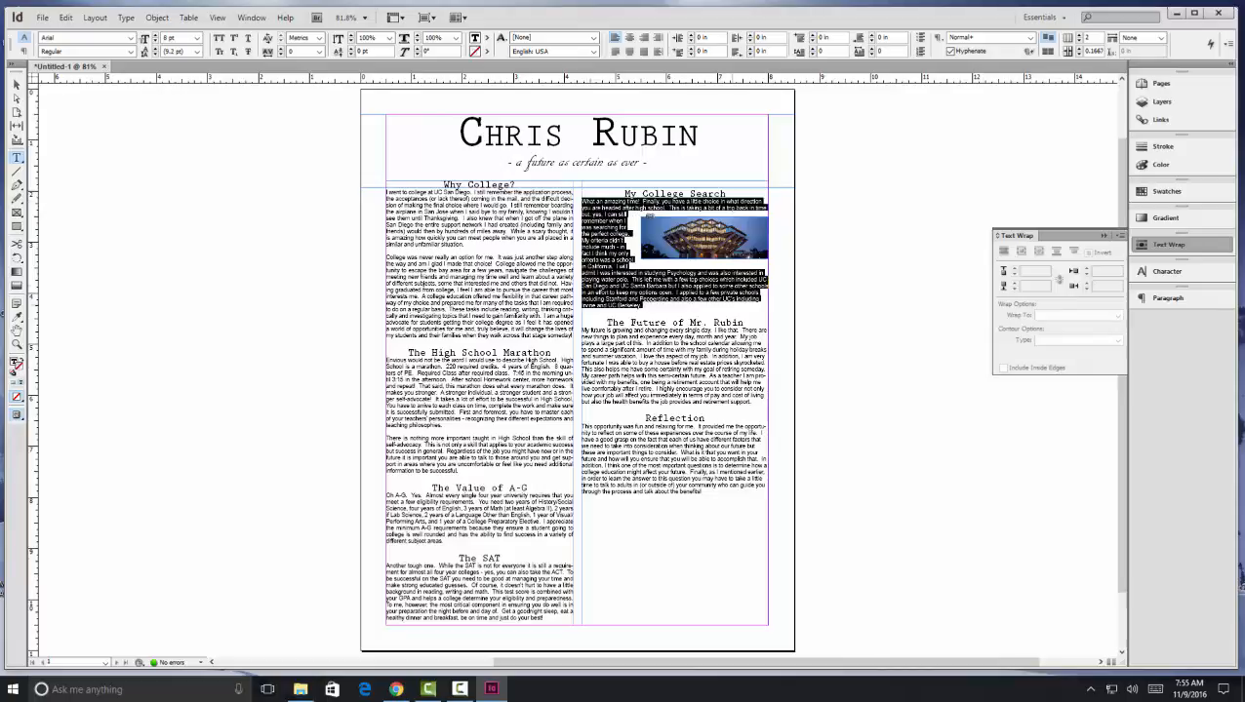
pyautogui.click(614, 51)
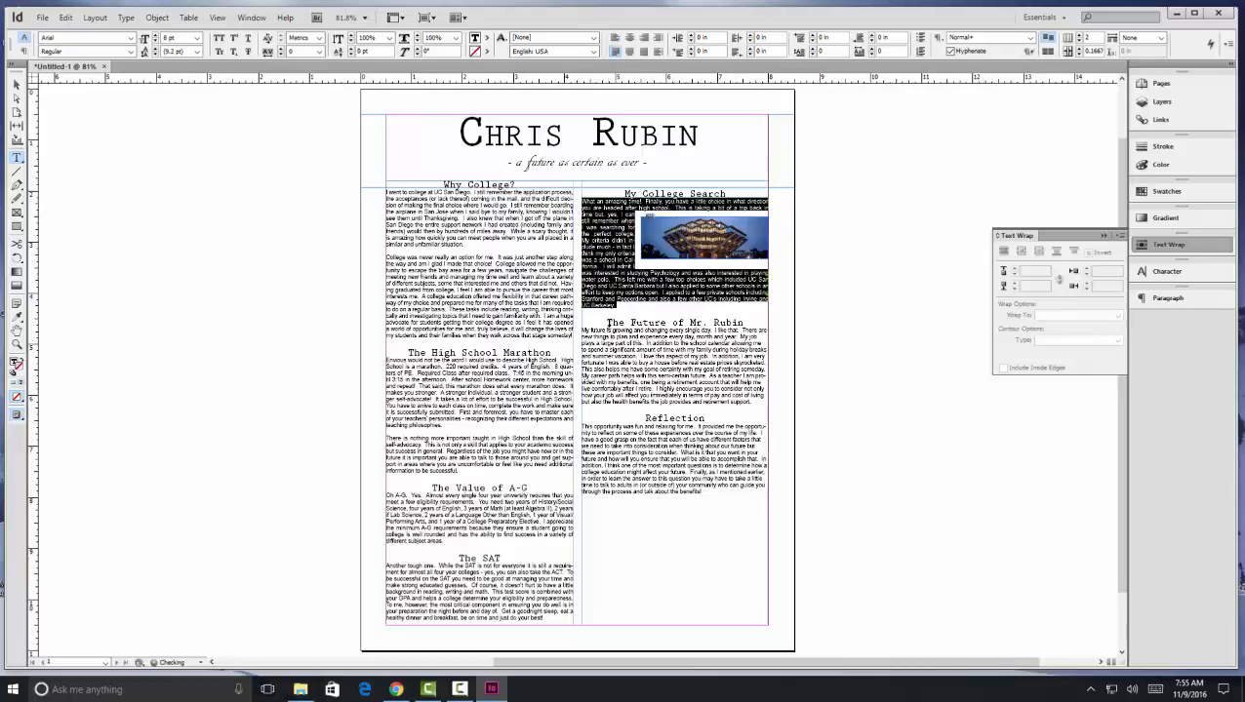
pyautogui.moveTo(581, 331); pyautogui.dragTo(672, 362)
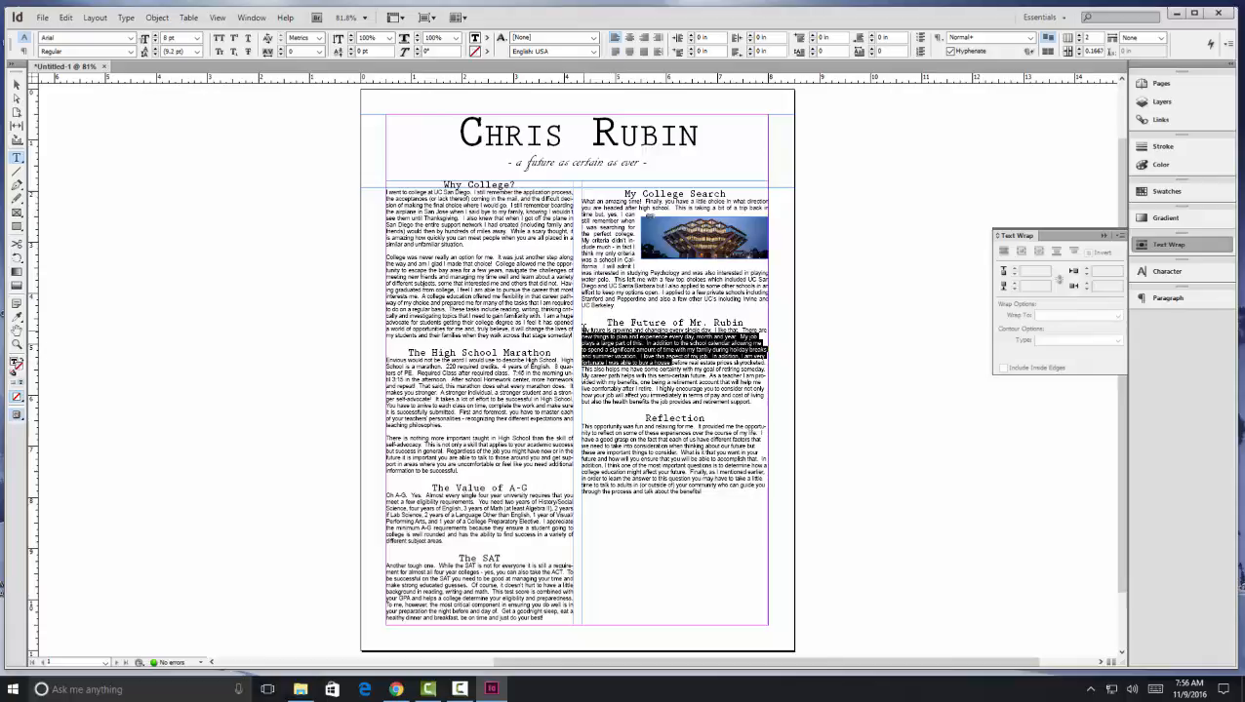
pyautogui.tripleClick(576, 295)
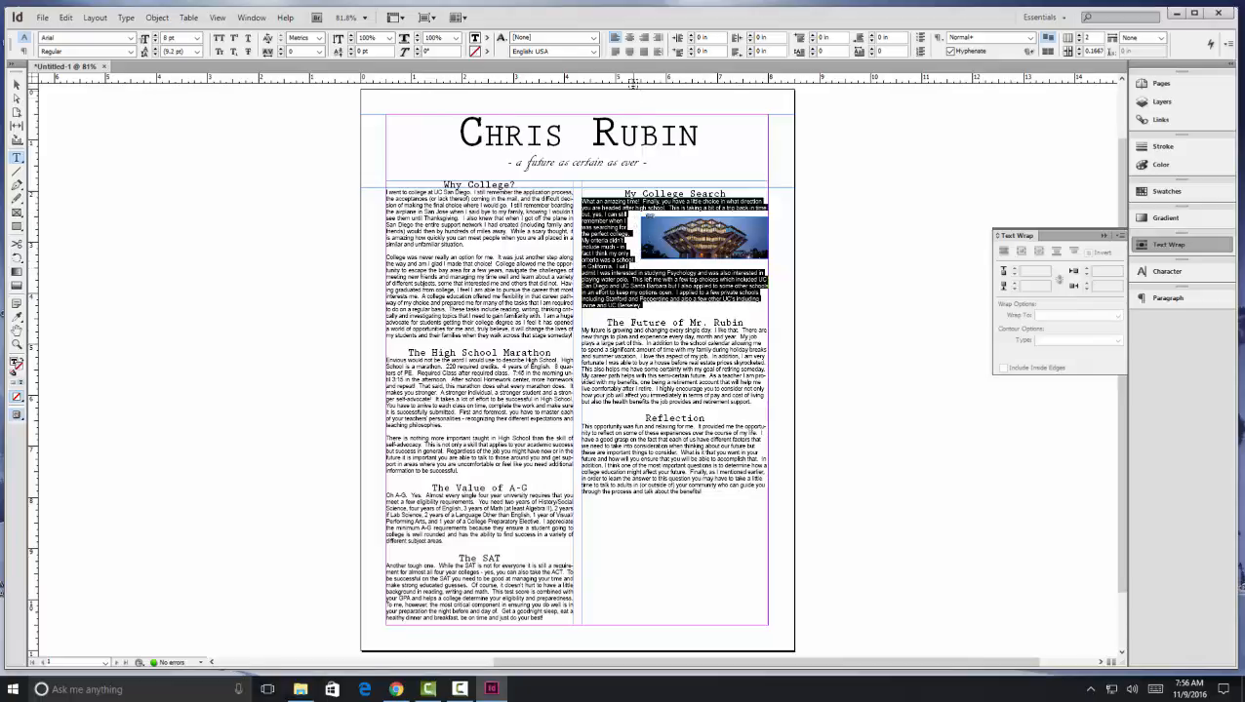
pyautogui.click(614, 51)
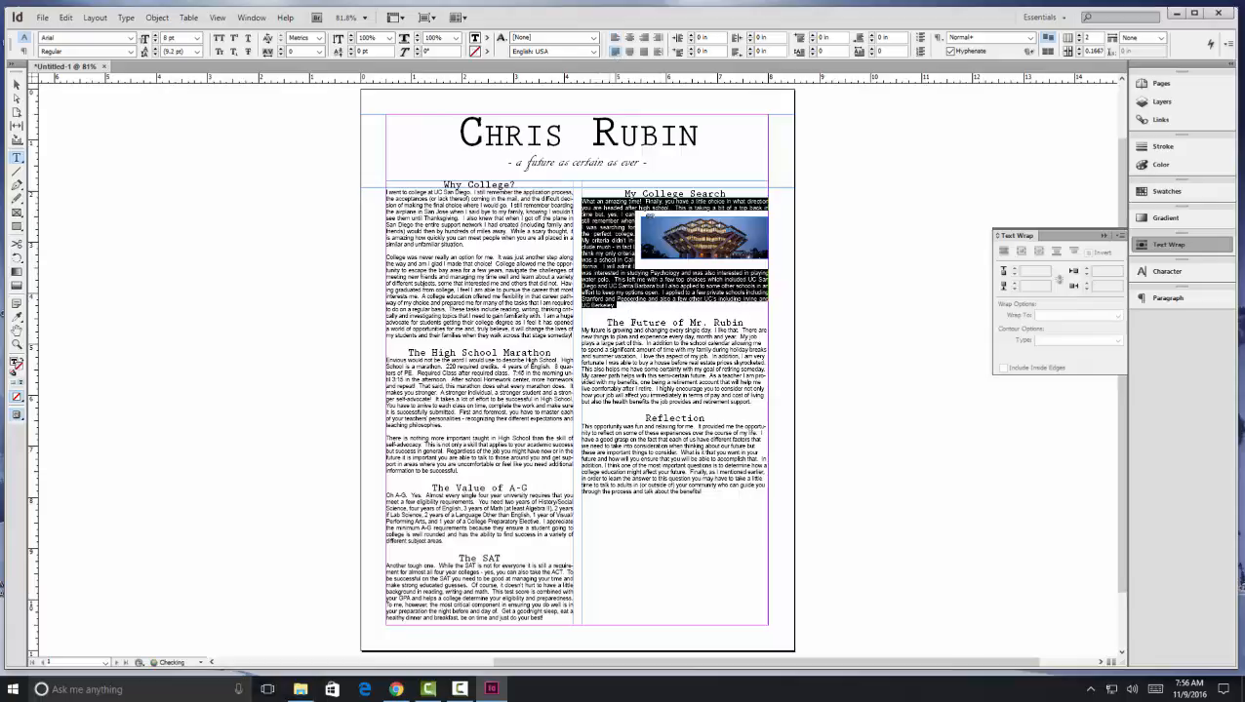
pyautogui.moveTo(582, 330); pyautogui.dragTo(755, 400)
pyautogui.click(614, 51)
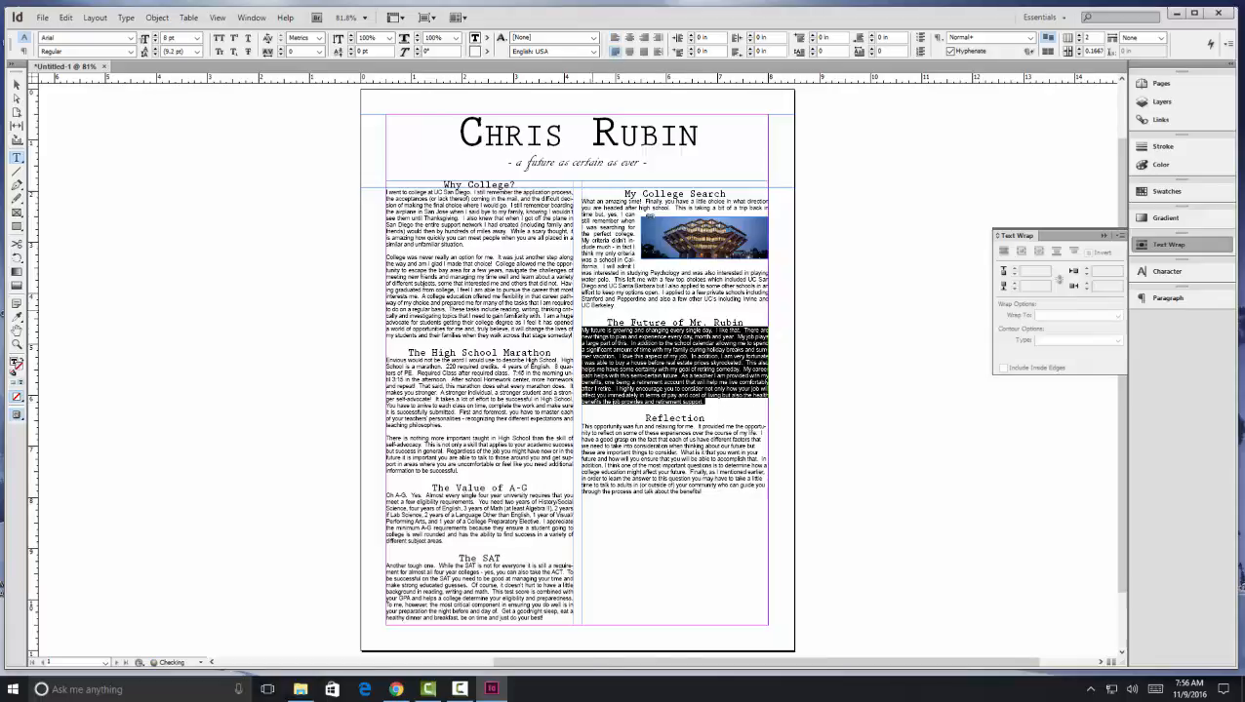
pyautogui.moveTo(585, 425)
pyautogui.mouseDown()
pyautogui.moveTo(766, 427)
pyautogui.moveTo(583, 428)
pyautogui.moveTo(595, 432)
pyautogui.mouseUp()
pyautogui.moveTo(705, 487); pyautogui.dragTo(575, 421)
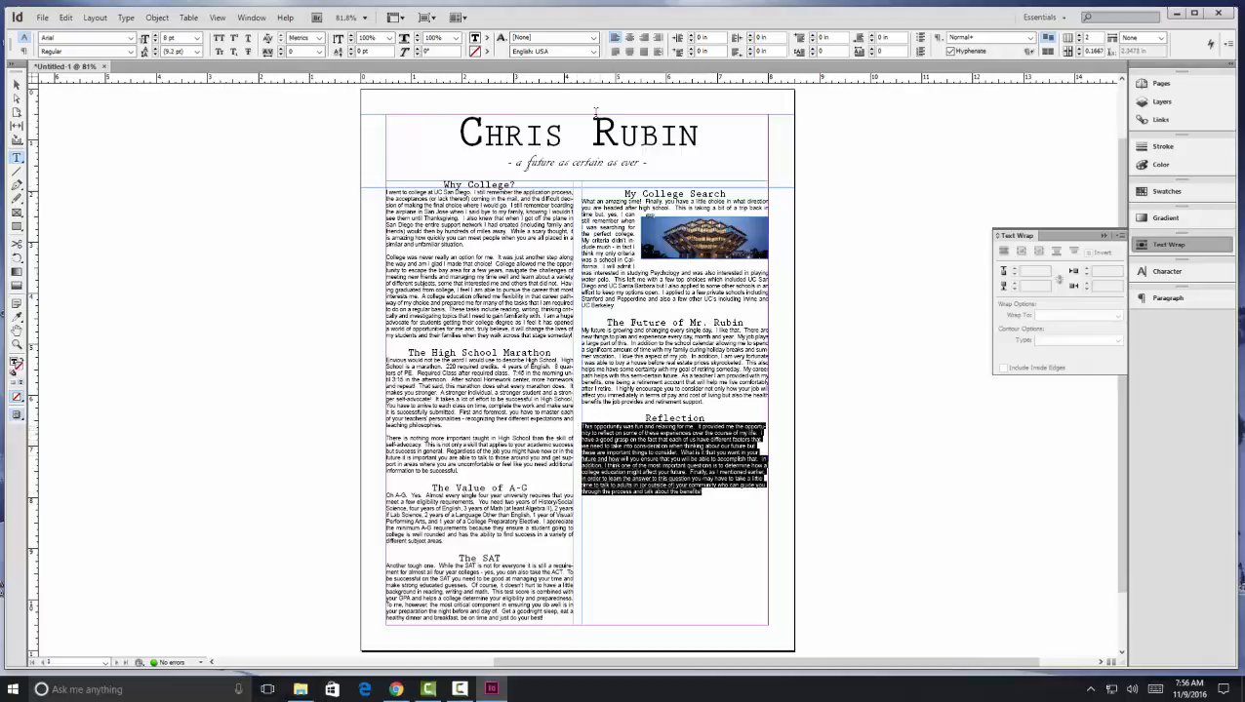
pyautogui.click(615, 52)
pyautogui.click(708, 527)
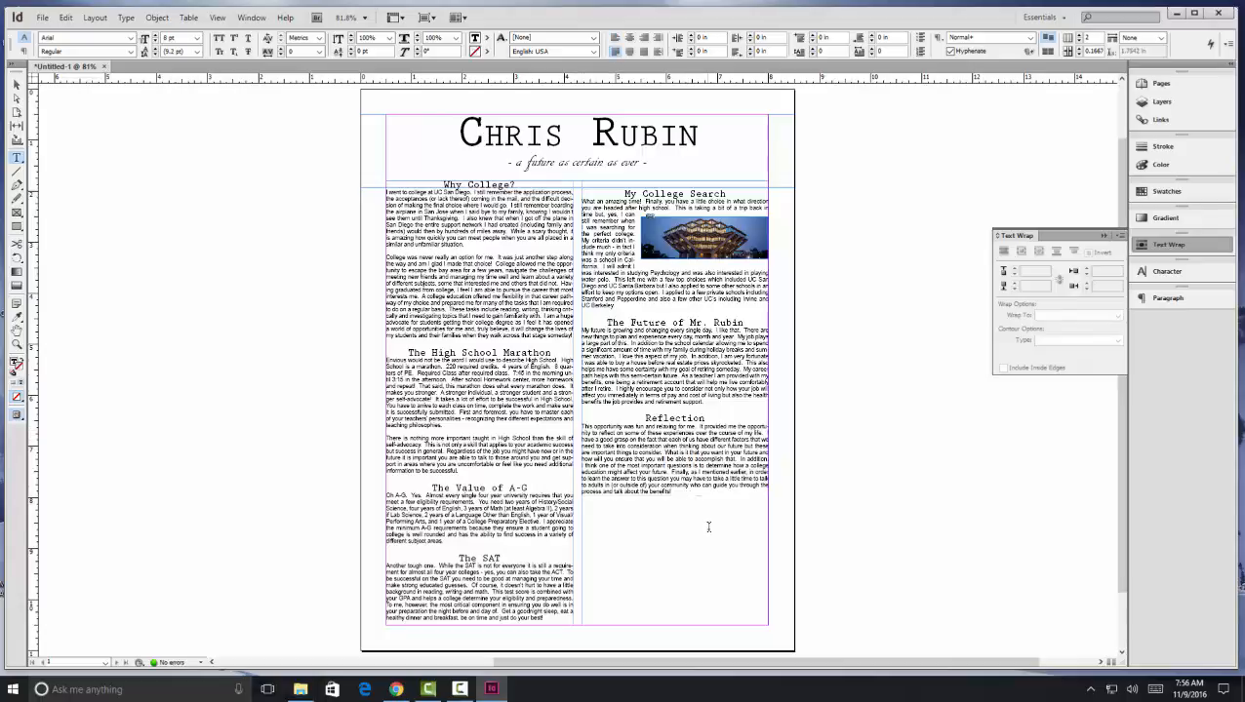
pyautogui.click(16, 84)
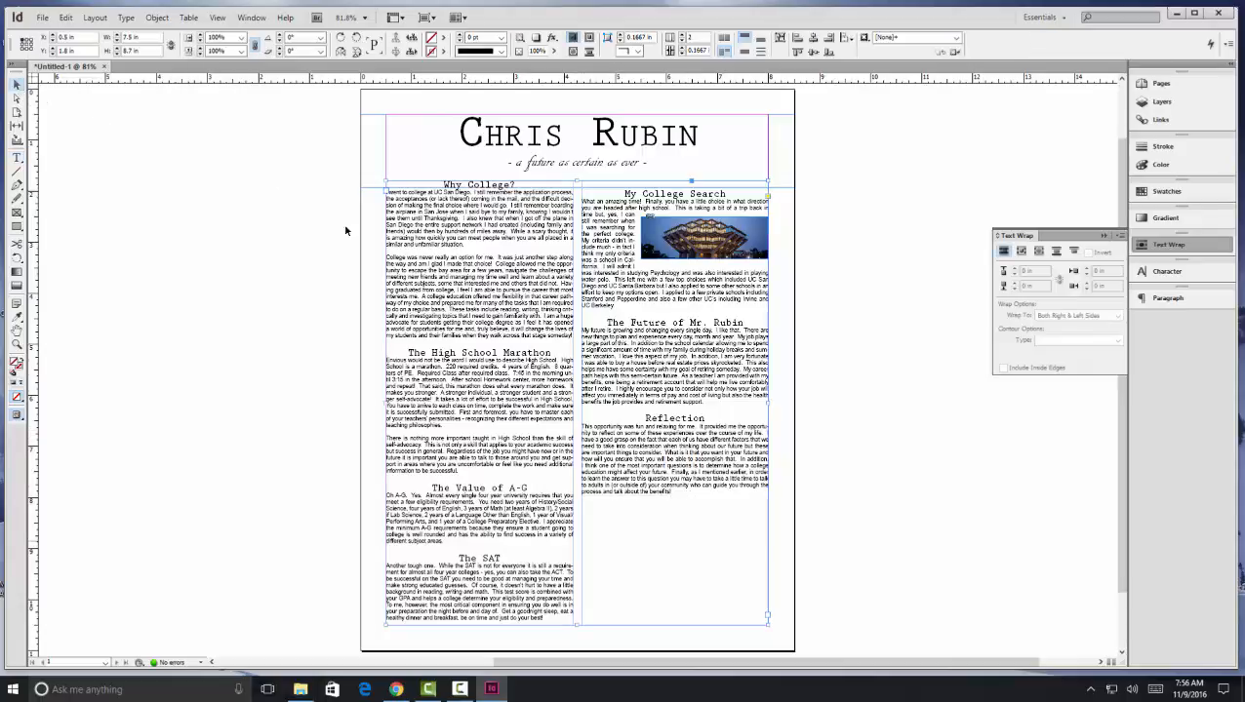
# Move the Giesel Library photo lower and flush to the right column edge, then deselect it.
pyautogui.click(695, 250)
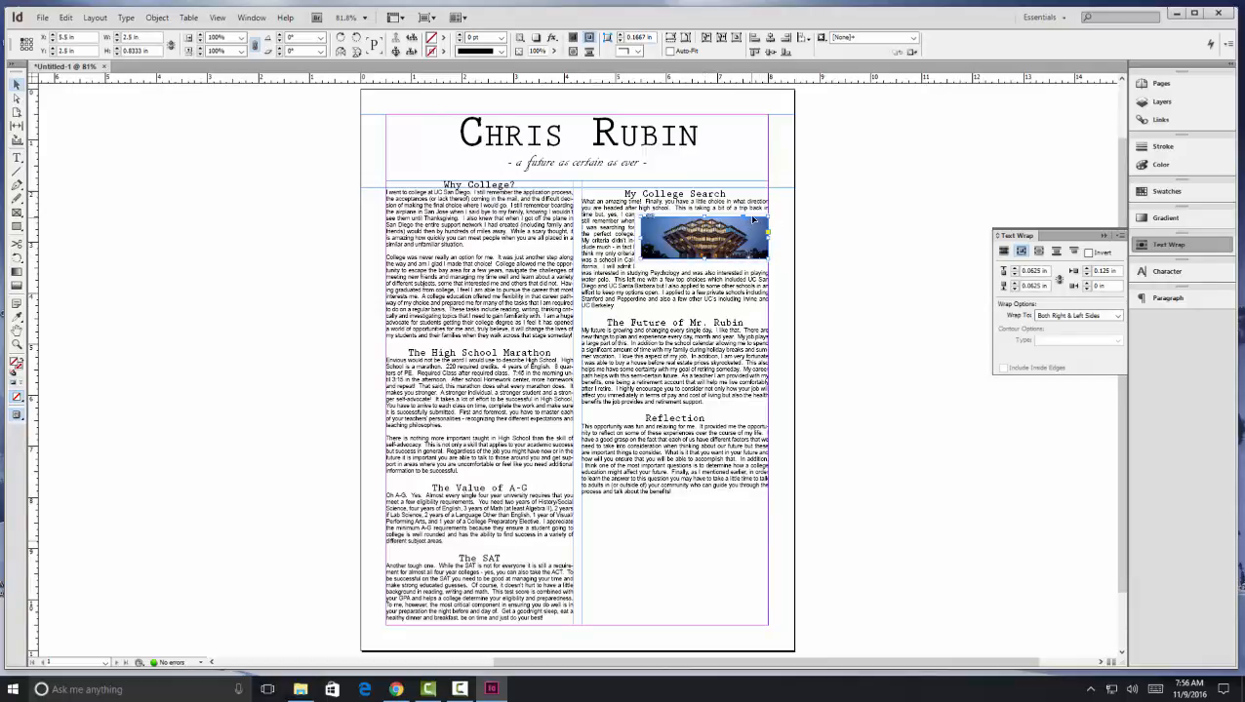
pyautogui.moveTo(752, 218); pyautogui.dragTo(745, 247)
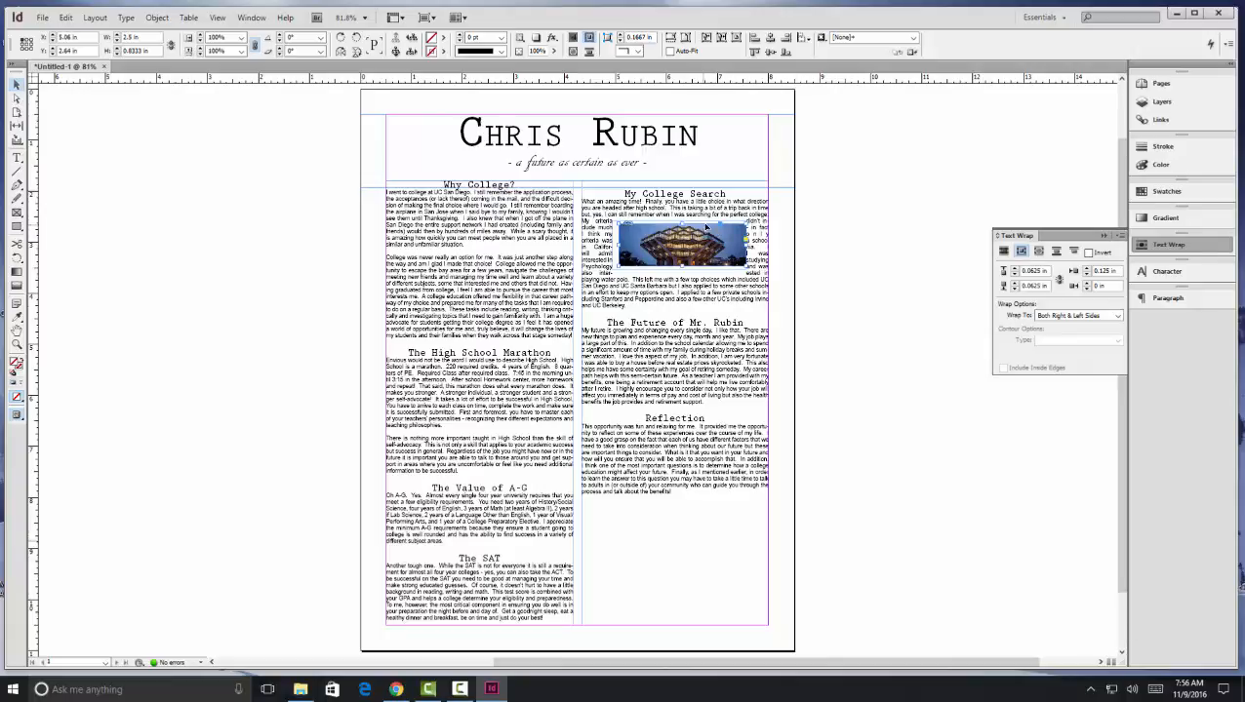
pyautogui.moveTo(706, 226); pyautogui.dragTo(728, 228)
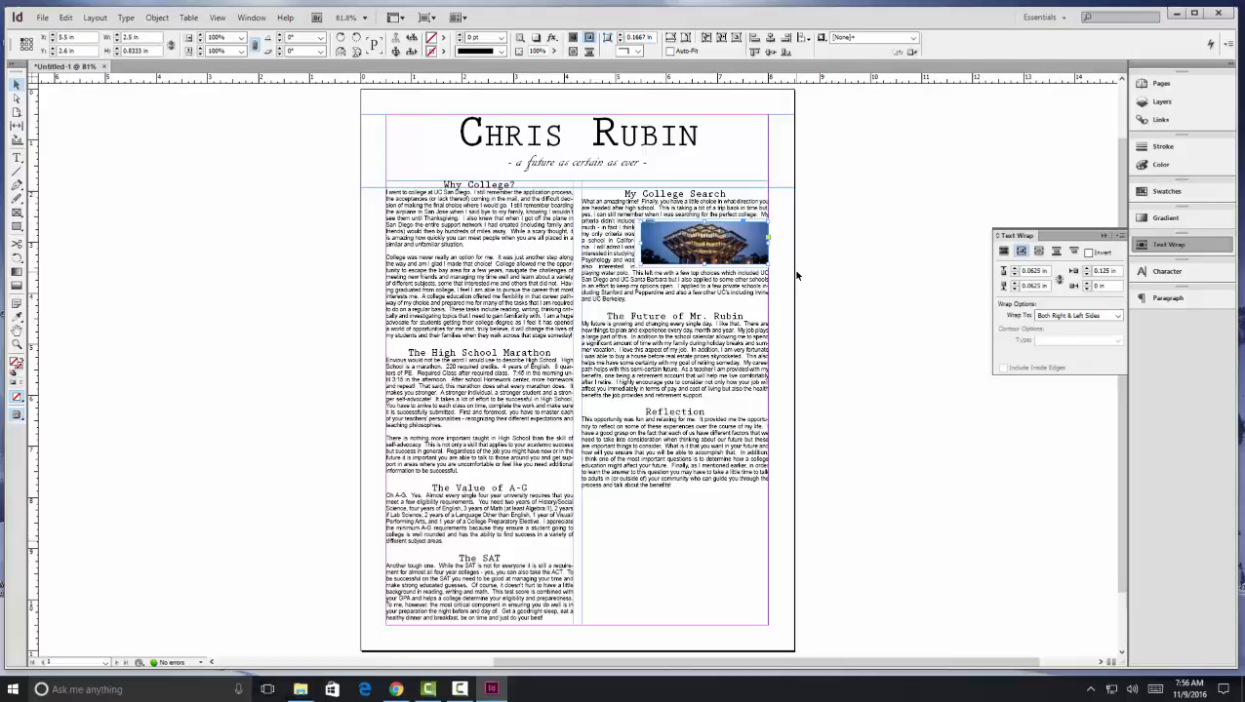
pyautogui.press('Up')
pyautogui.press('Up')
pyautogui.press('Up')
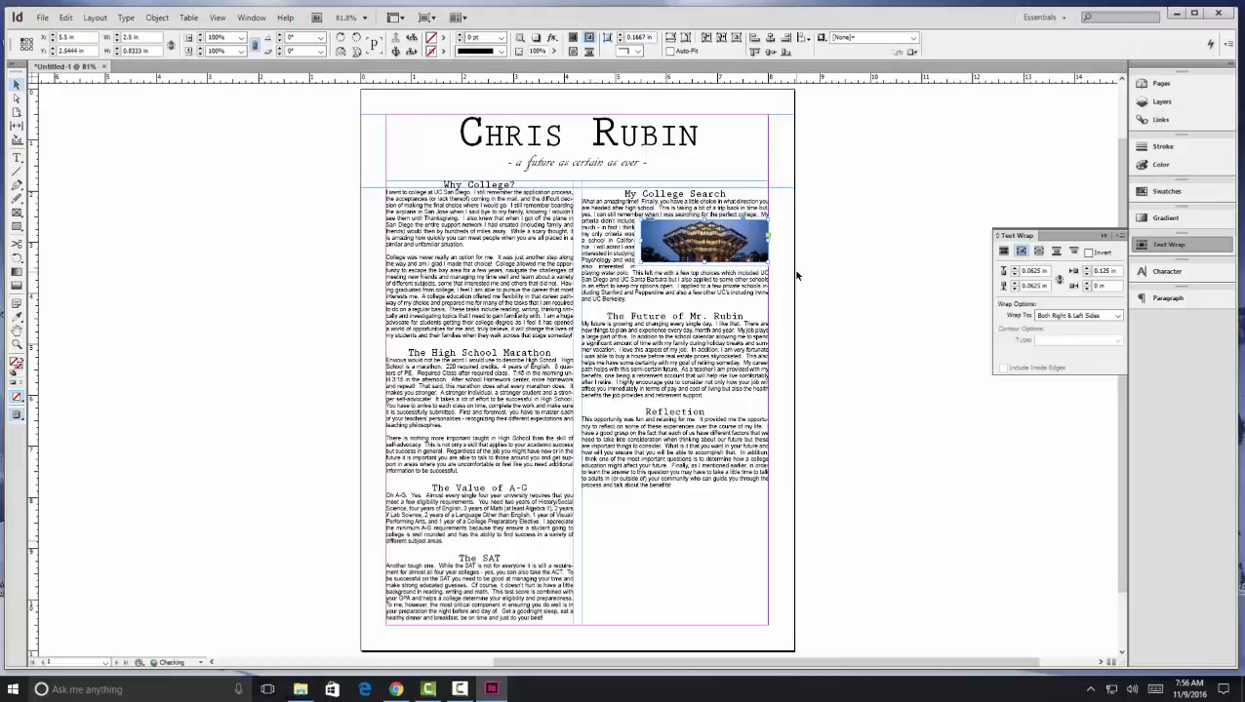
pyautogui.press('Down')
pyautogui.press('Down')
pyautogui.press('Down')
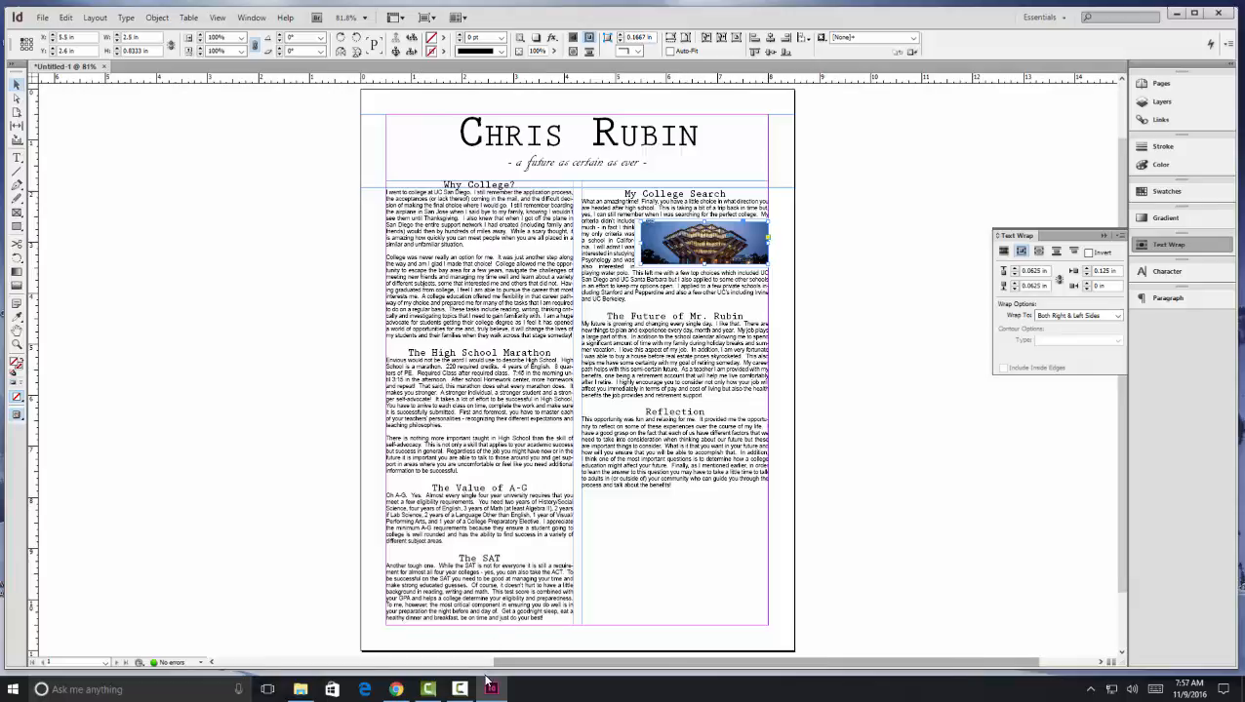
pyautogui.click(16, 88)
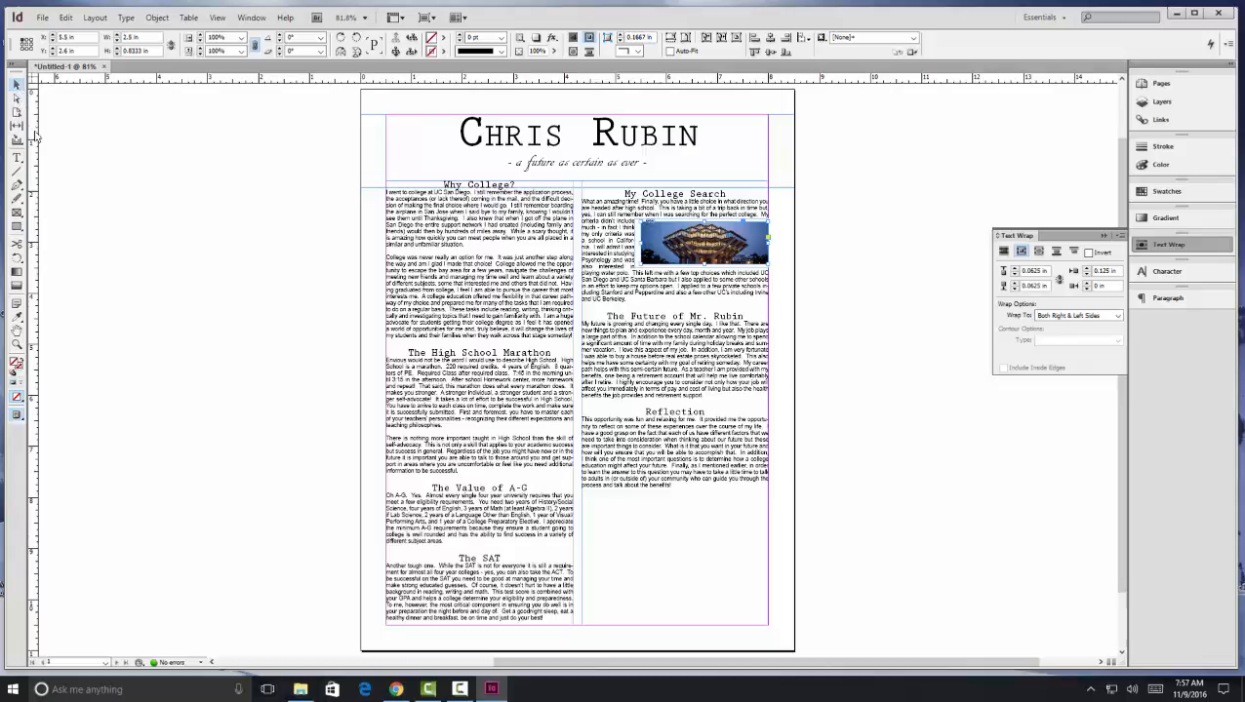
pyautogui.click(216, 322)
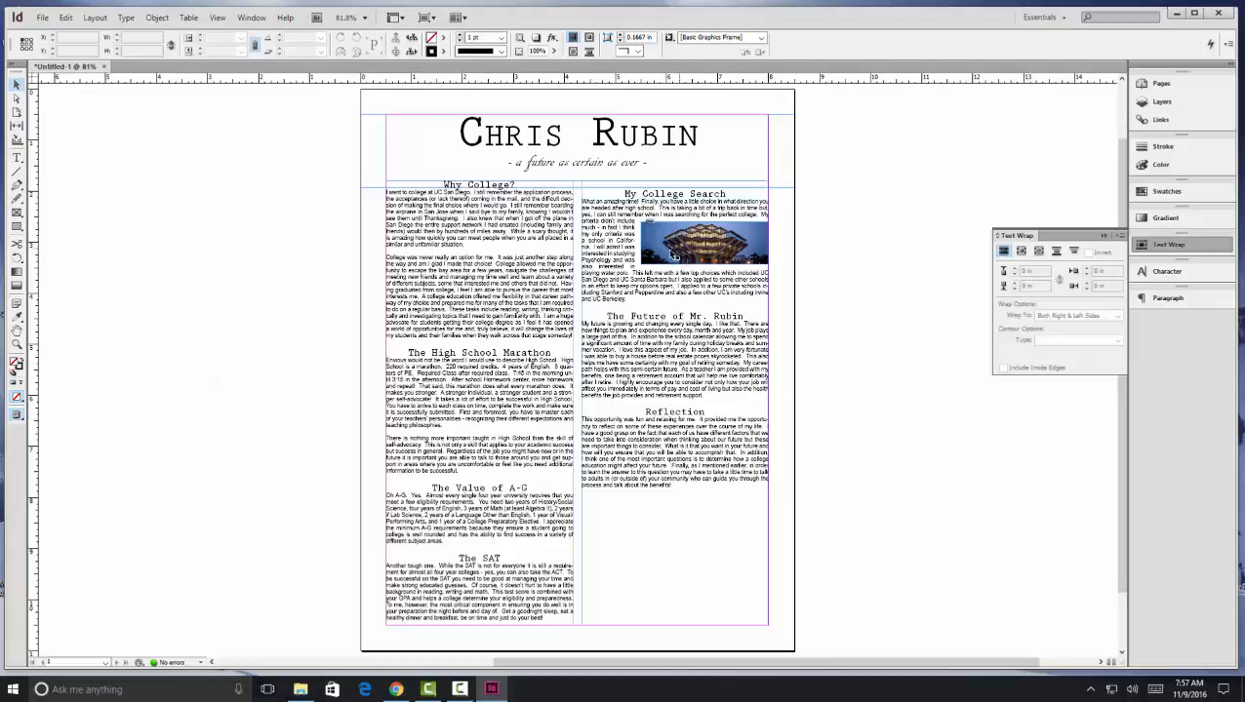
# Load the ma bears image for placing through File > Place.
pyautogui.click(55, 20)
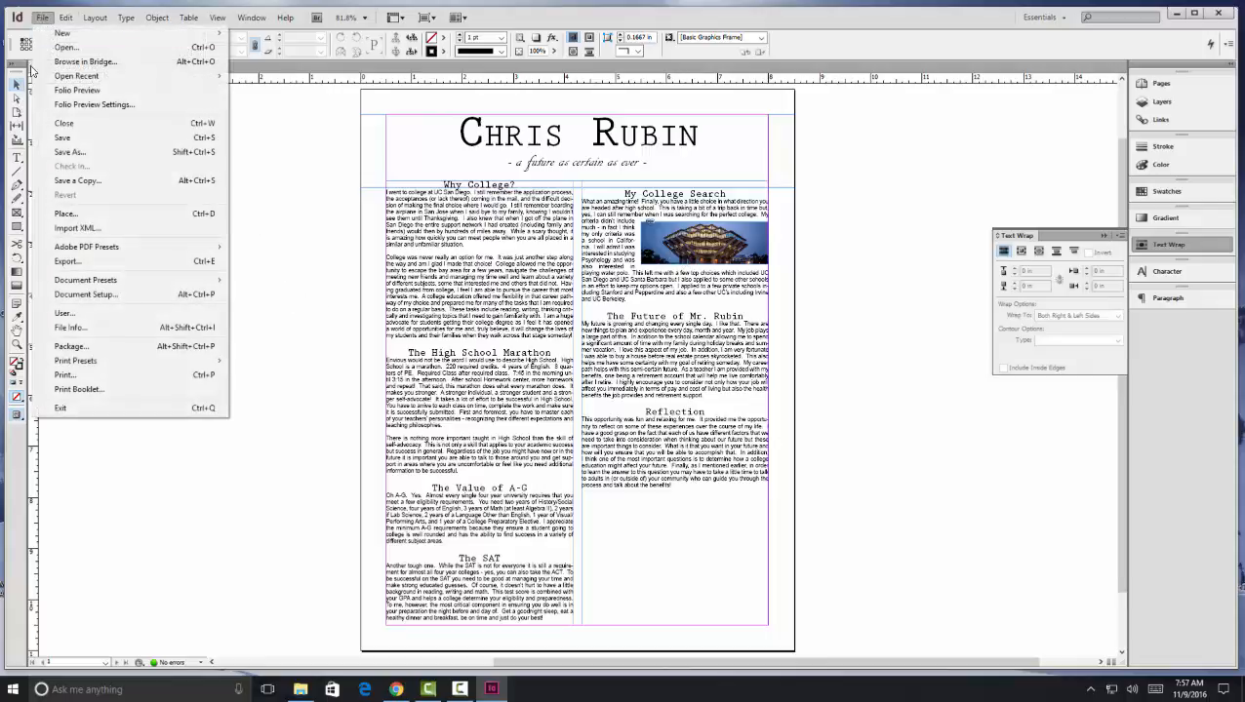
pyautogui.click(66, 214)
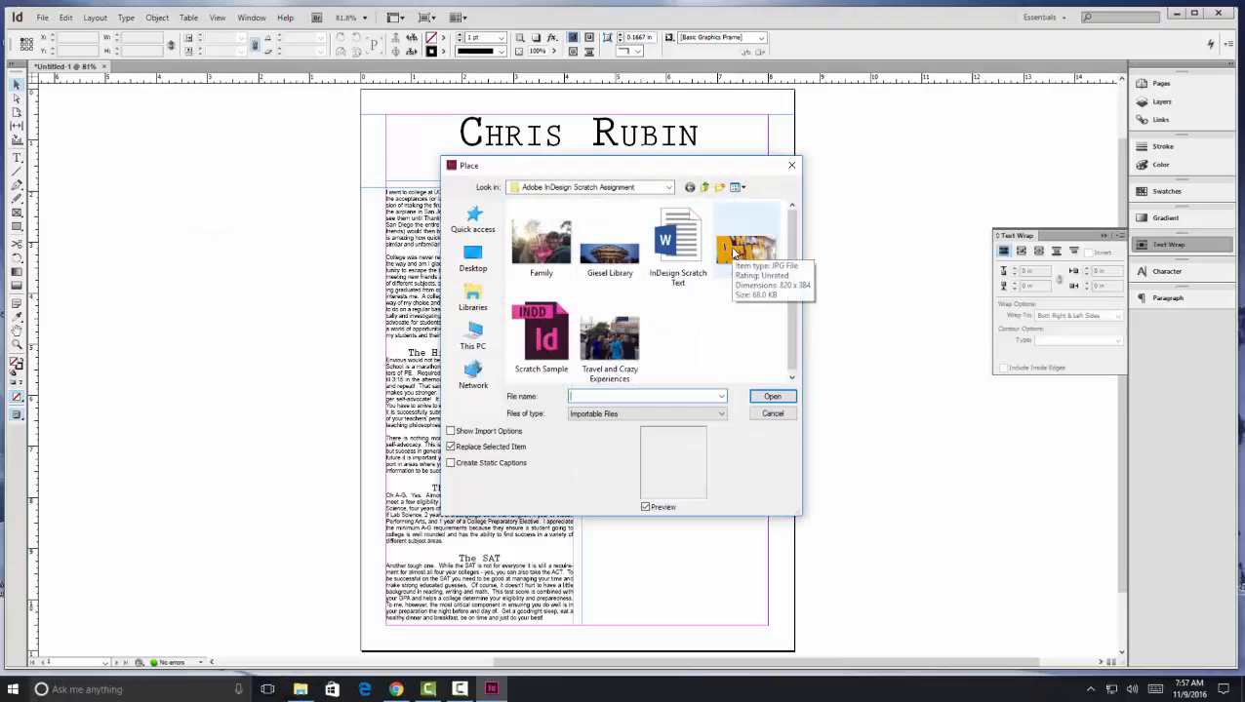
pyautogui.click(770, 414)
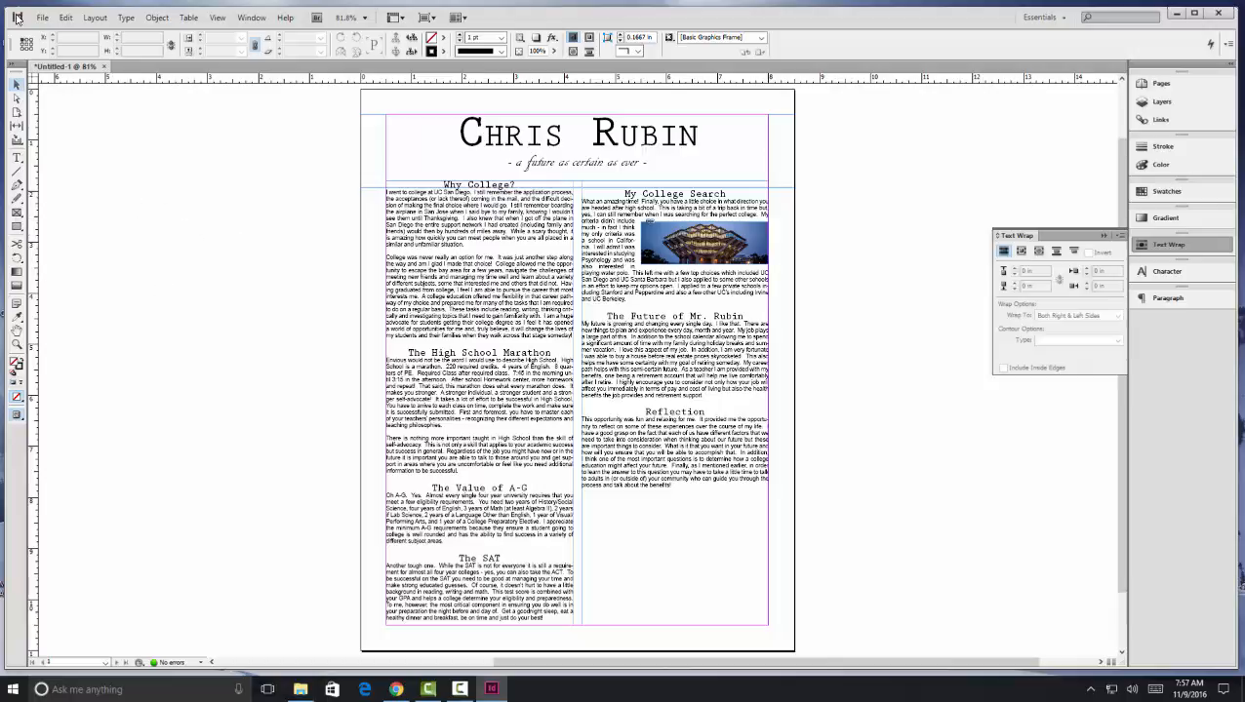
pyautogui.click(43, 18)
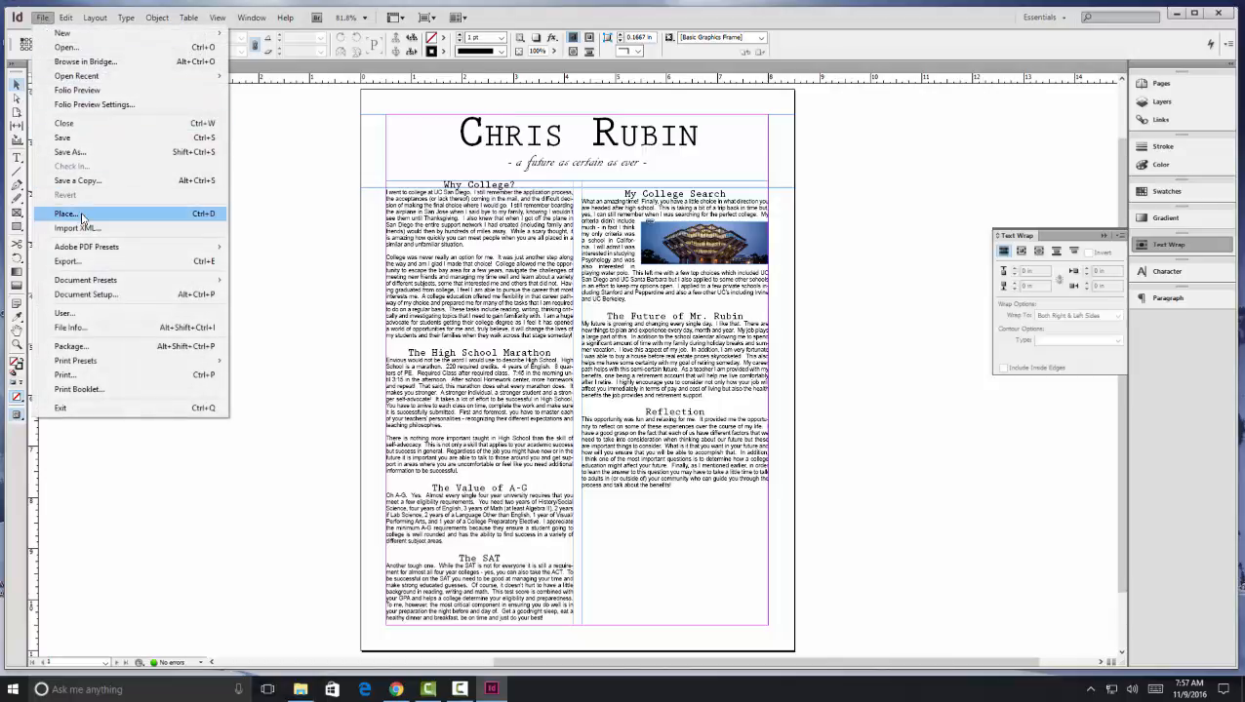
pyautogui.click(83, 217)
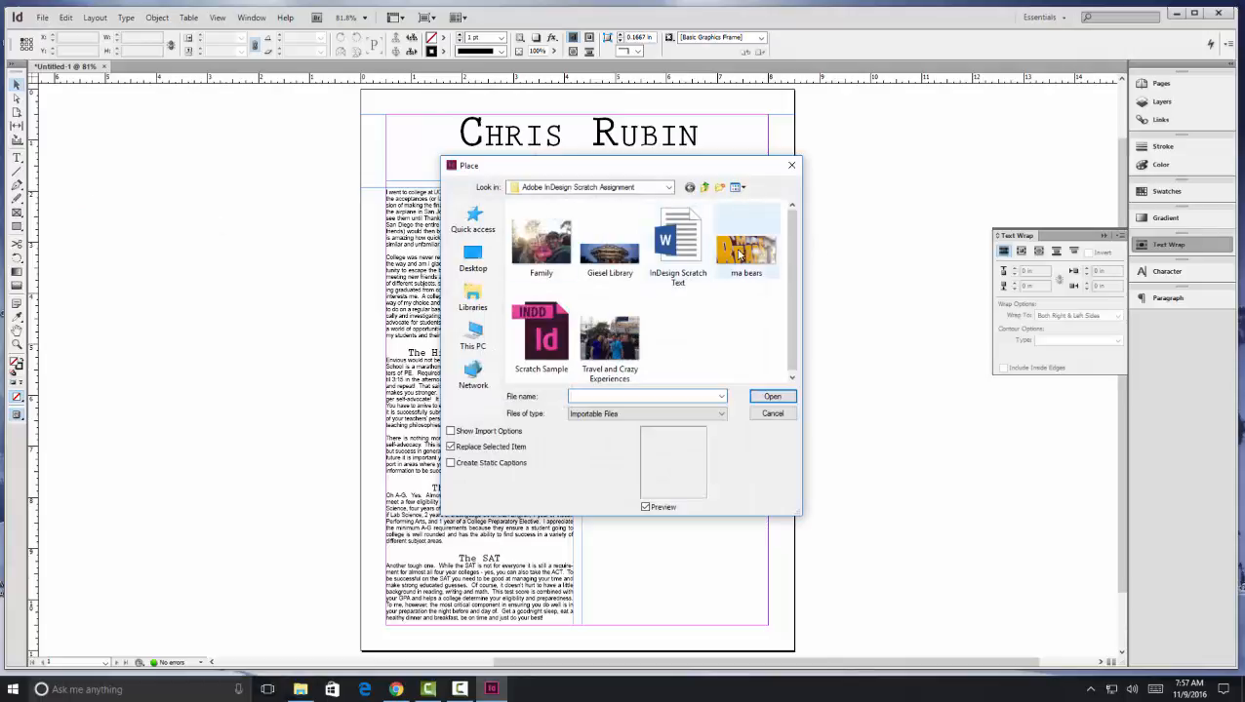
pyautogui.click(738, 254)
pyautogui.click(780, 400)
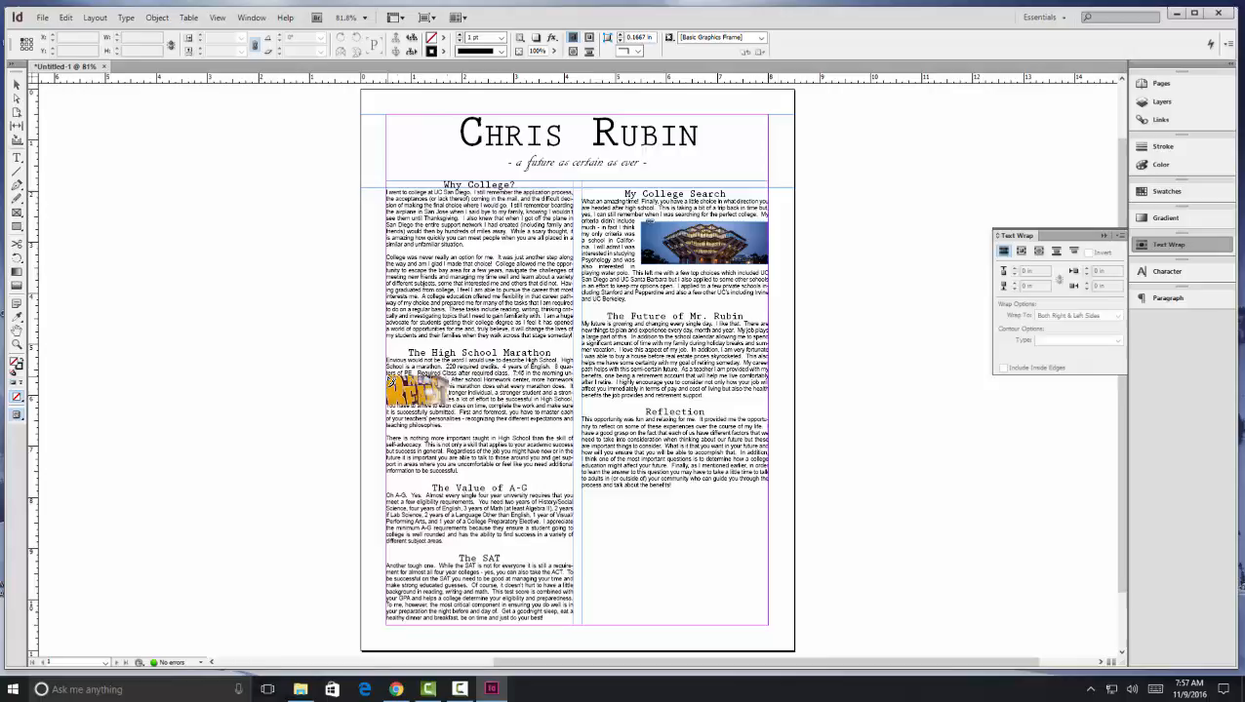
# Place ma bears under The High School Marathon heading with bounding-box wrap at 0.0625 in offsets.
pyautogui.moveTo(387, 375); pyautogui.dragTo(435, 436)
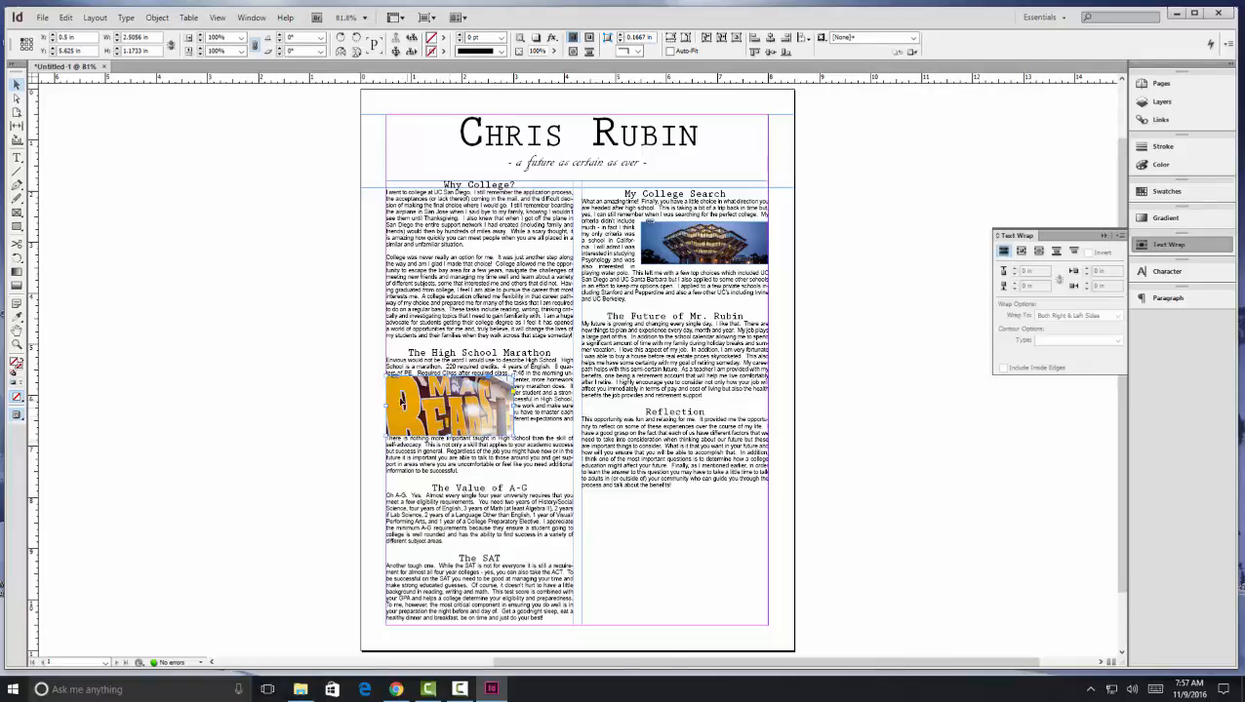
pyautogui.click(1021, 252)
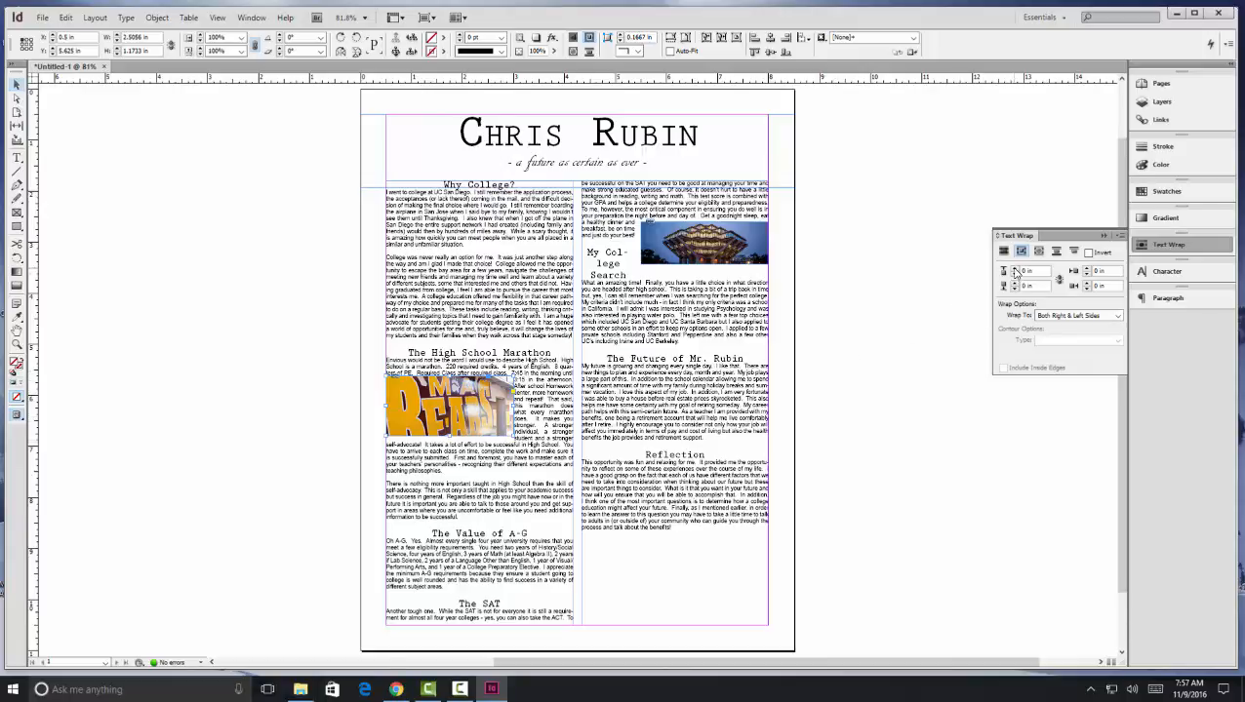
pyautogui.click(1015, 270)
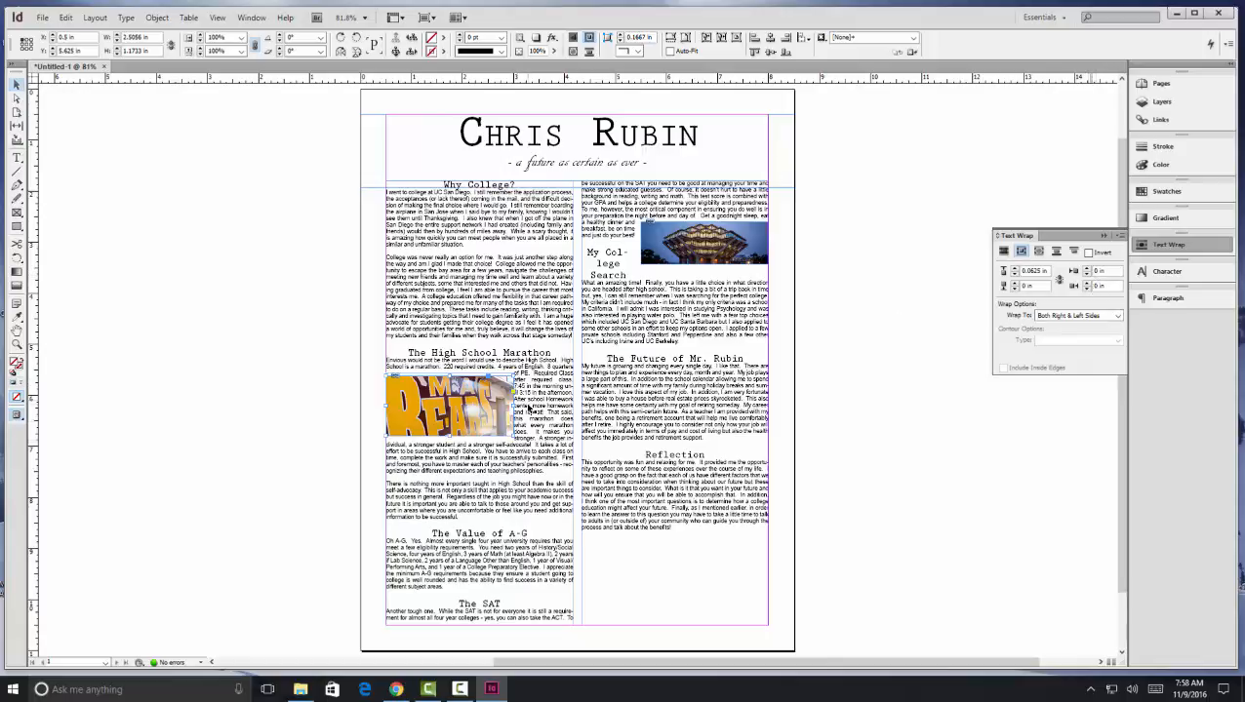
pyautogui.click(1087, 285)
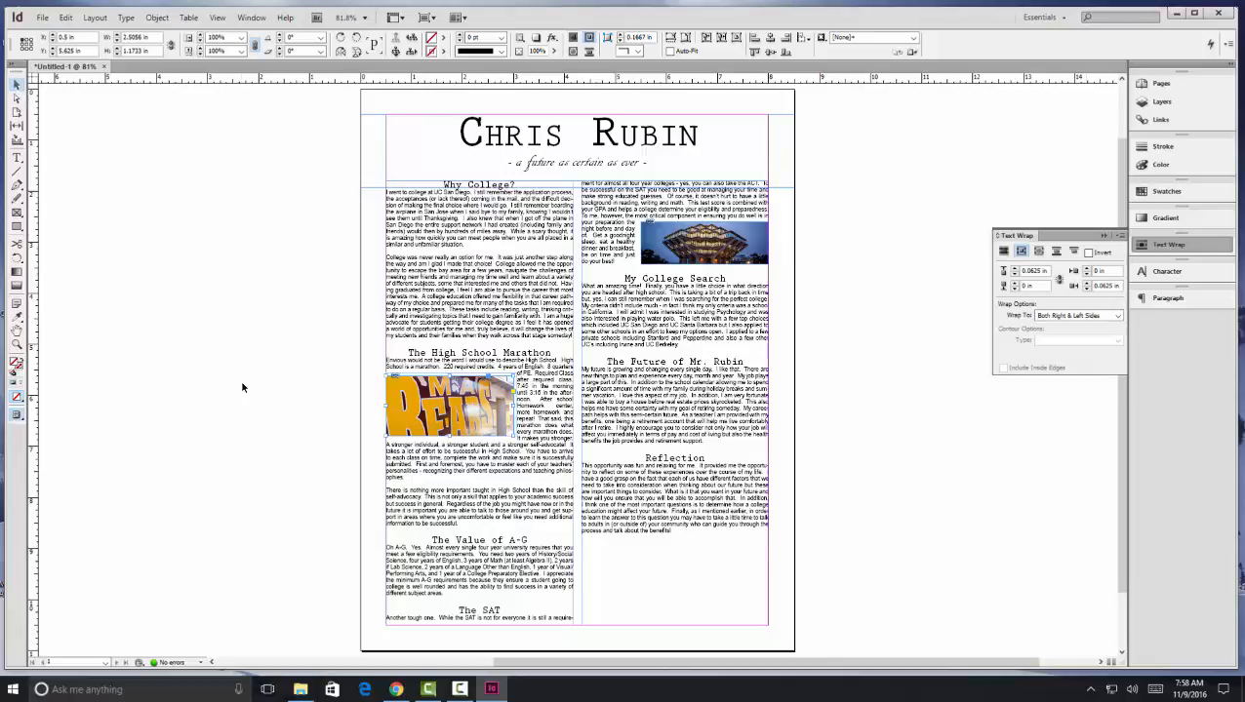
pyautogui.click(270, 361)
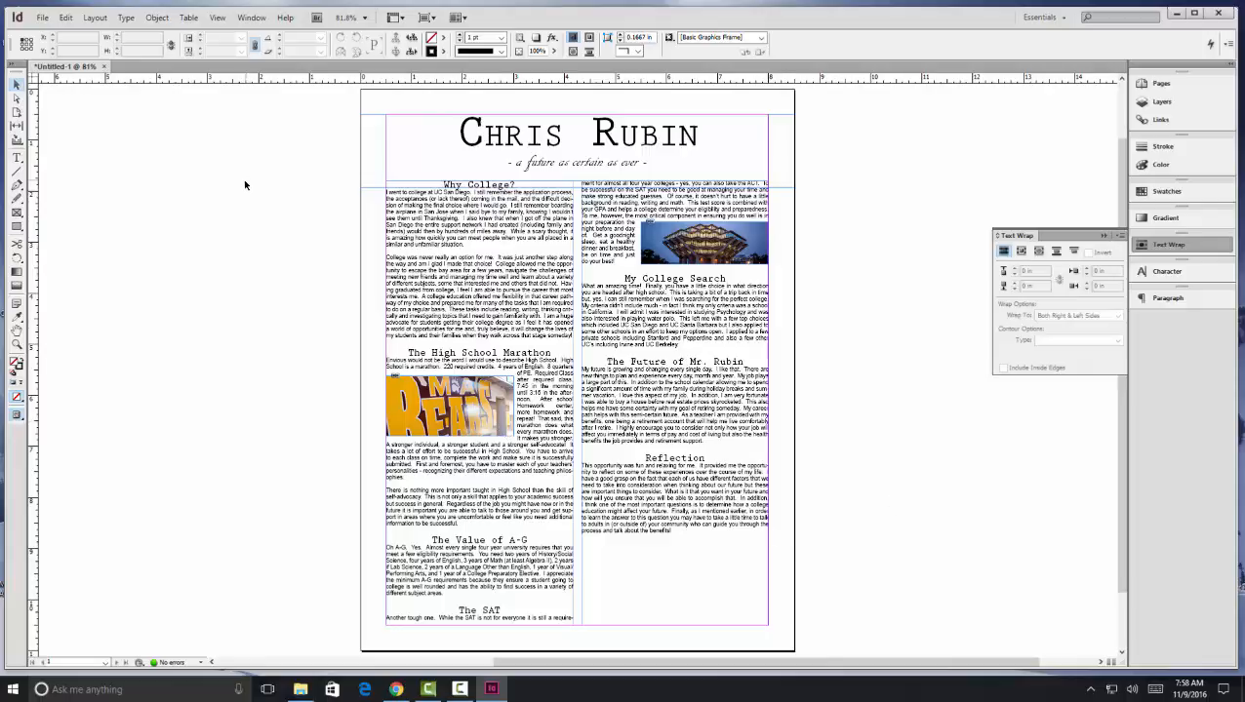
# Place the Travel and Crazy Experiences photo about 2.58 in wide under The Future of Mr. Rubin.
pyautogui.click(43, 17)
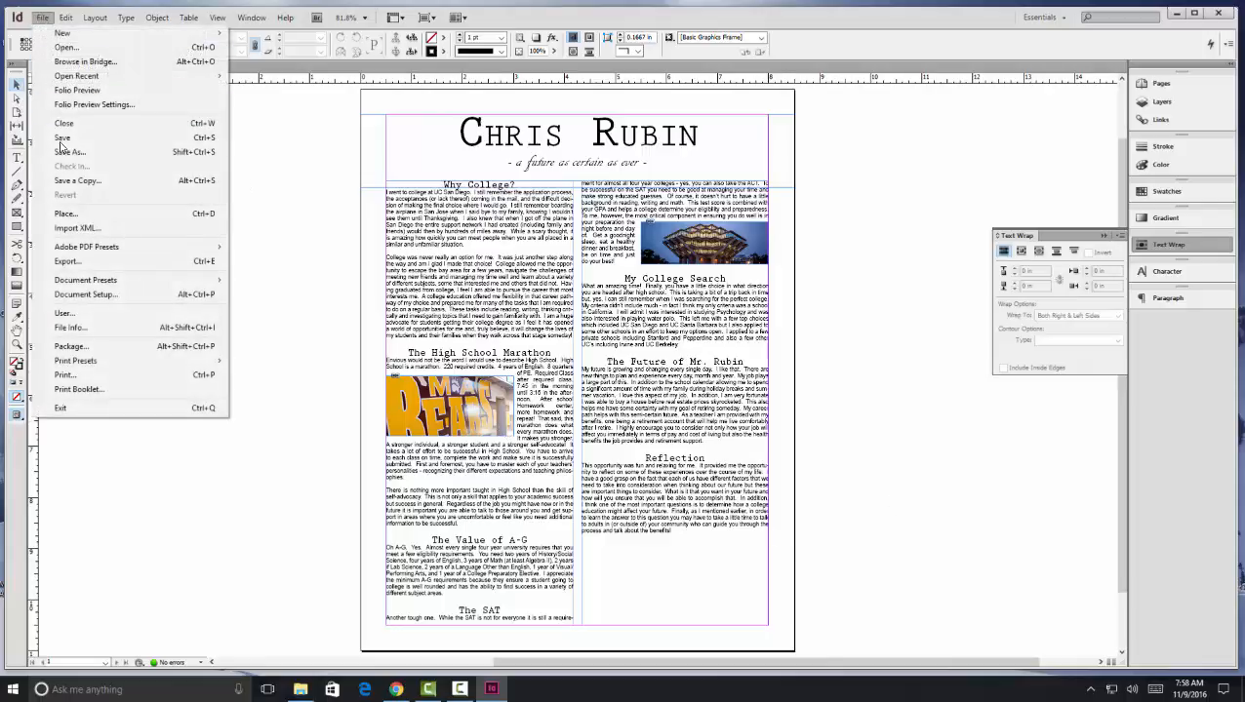
pyautogui.click(81, 215)
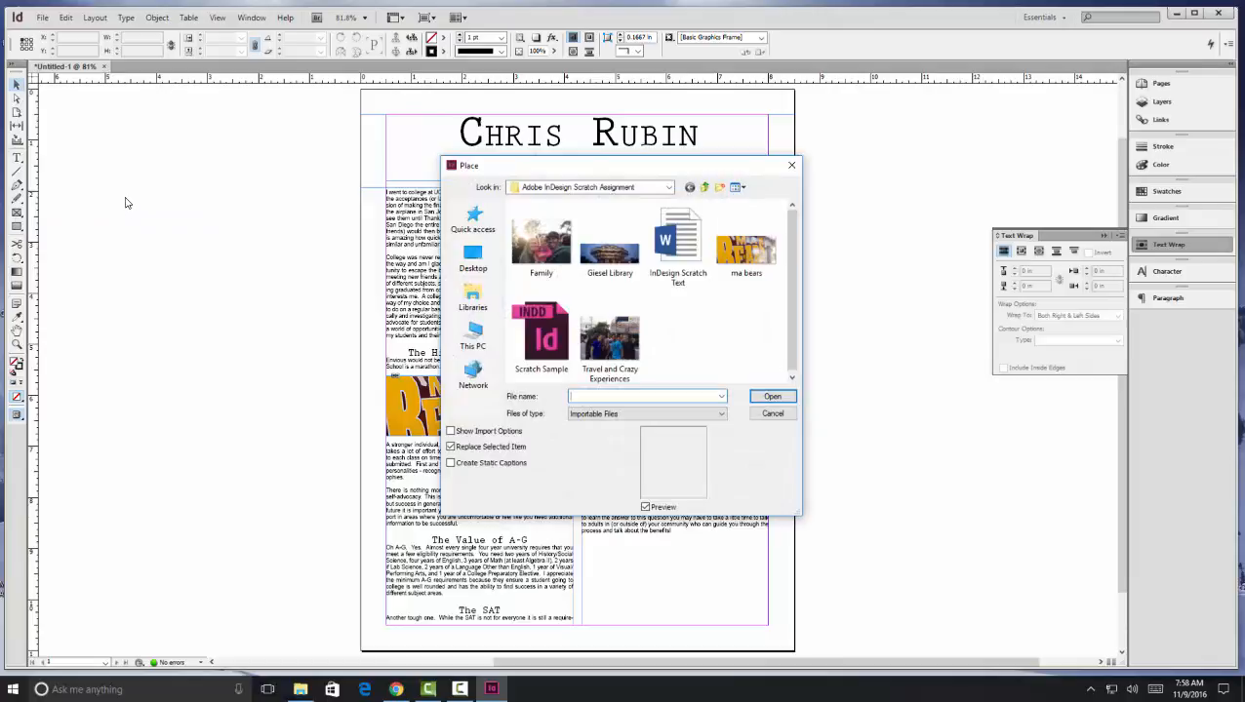
pyautogui.click(610, 341)
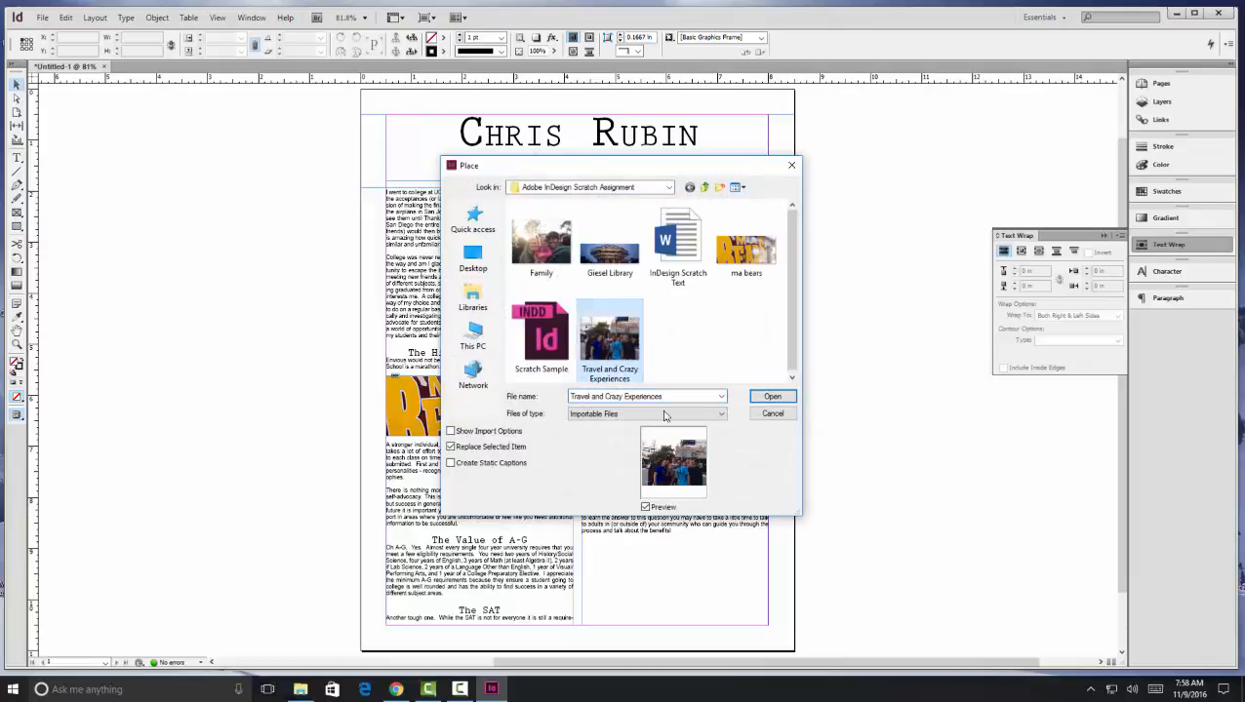
pyautogui.click(772, 396)
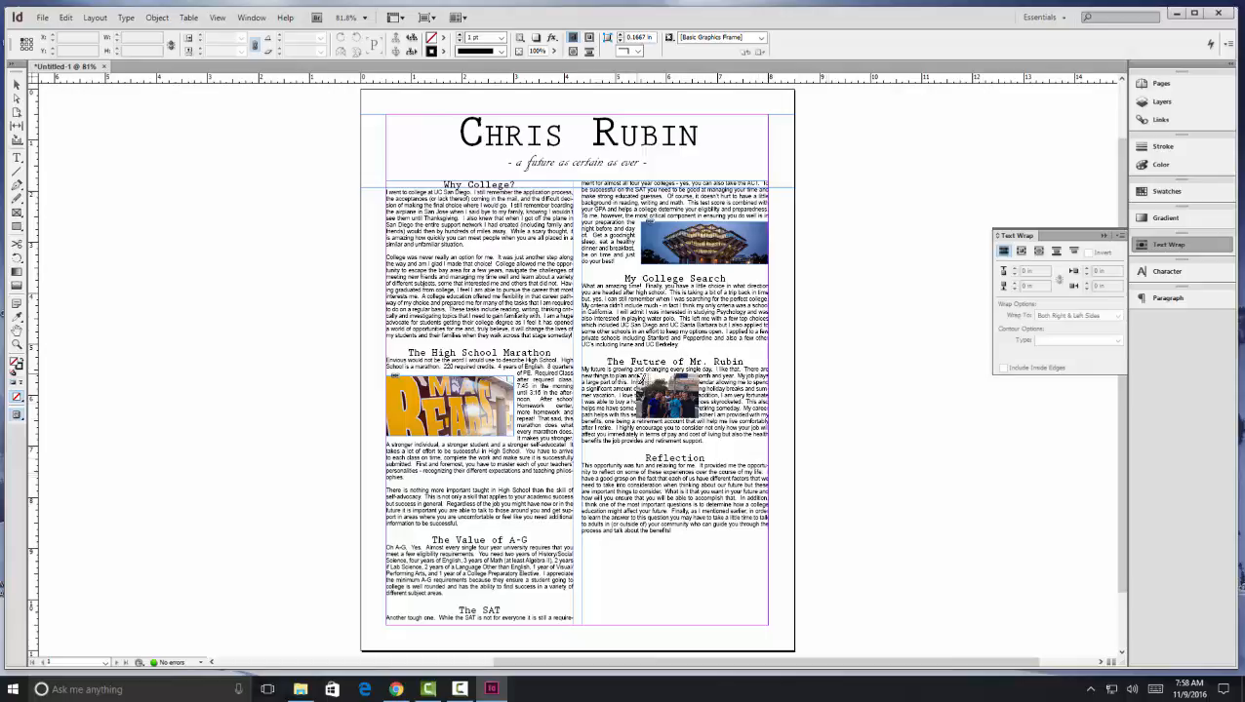
pyautogui.moveTo(634, 369); pyautogui.dragTo(771, 453)
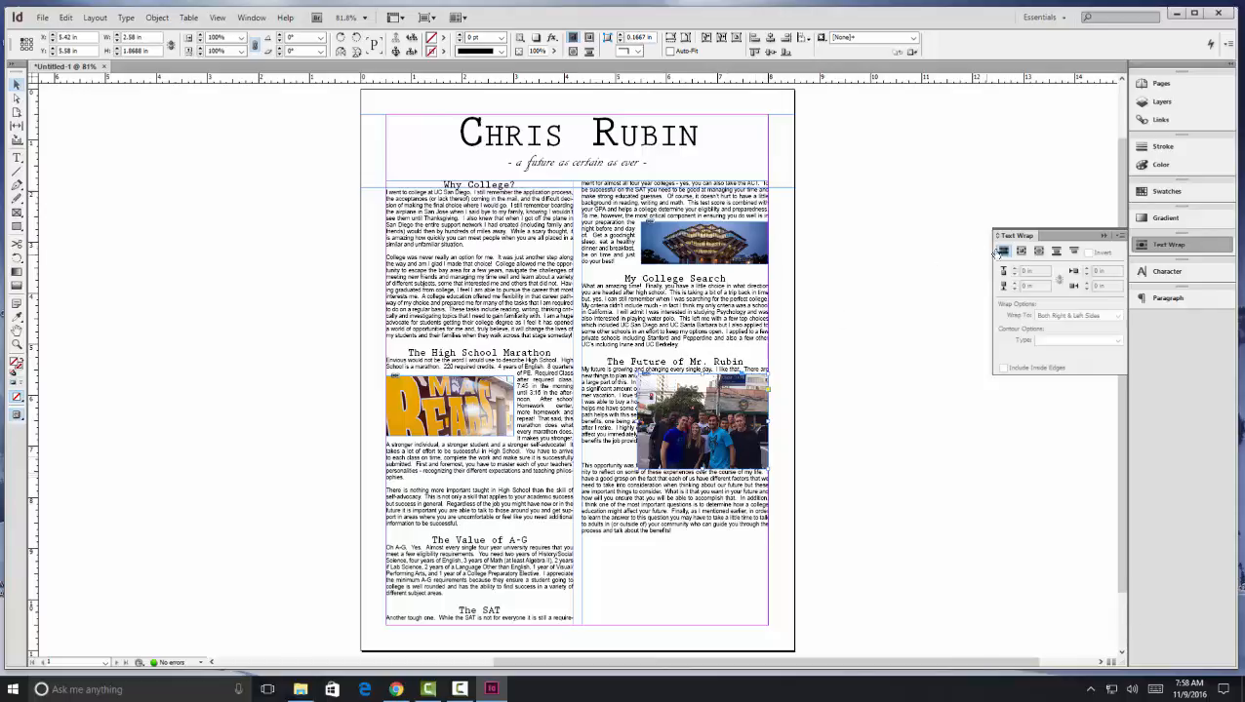
# Wrap the Mr. Rubin text around the group photo's bounding box with 0.0625 in offsets.
pyautogui.click(1021, 251)
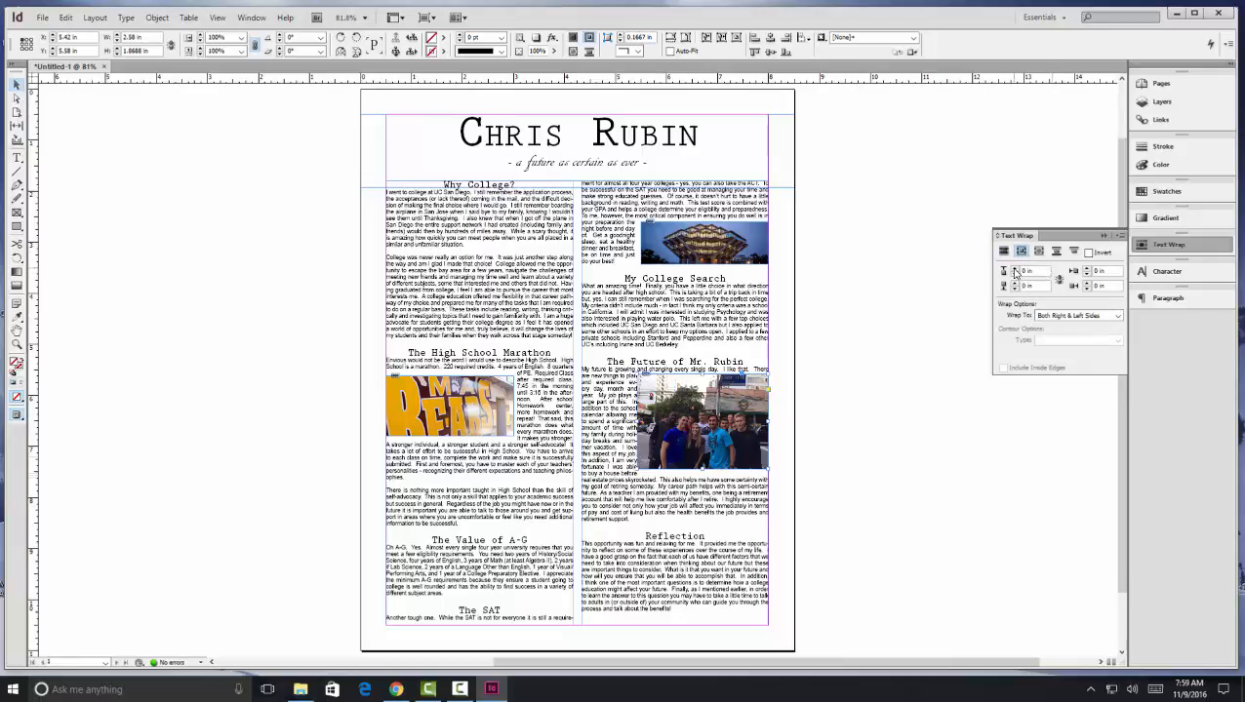
pyautogui.click(1015, 270)
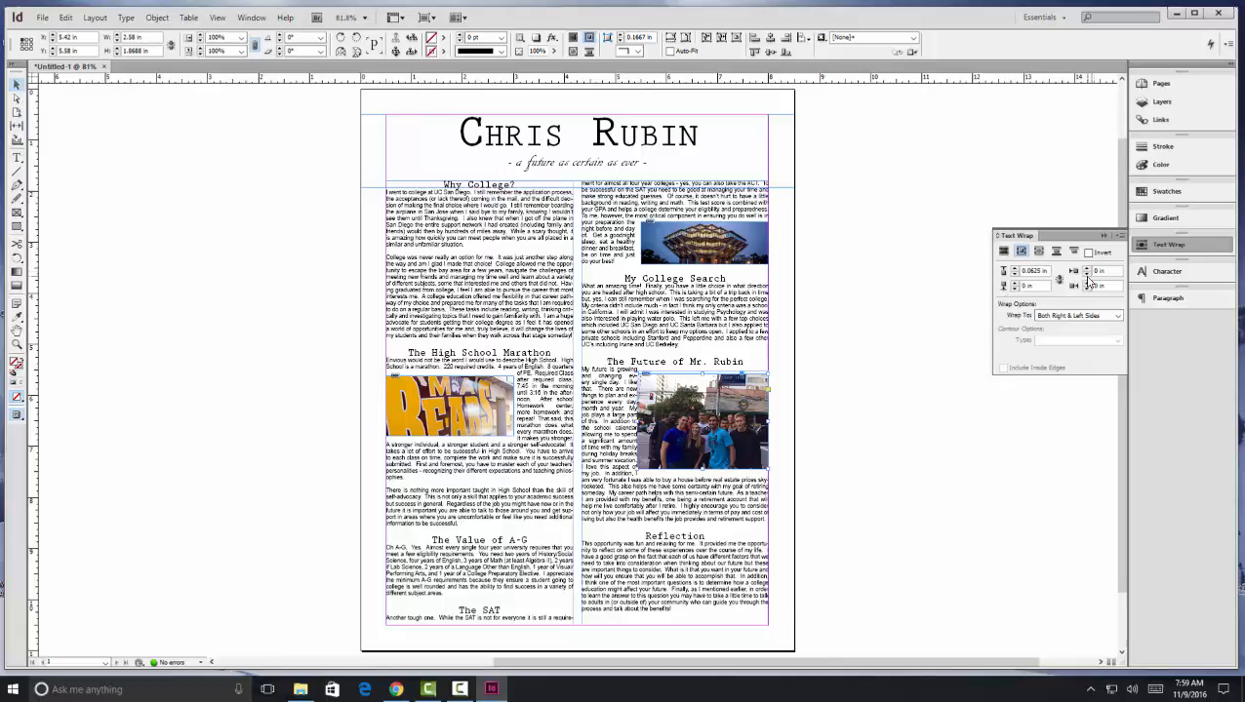
pyautogui.click(1087, 271)
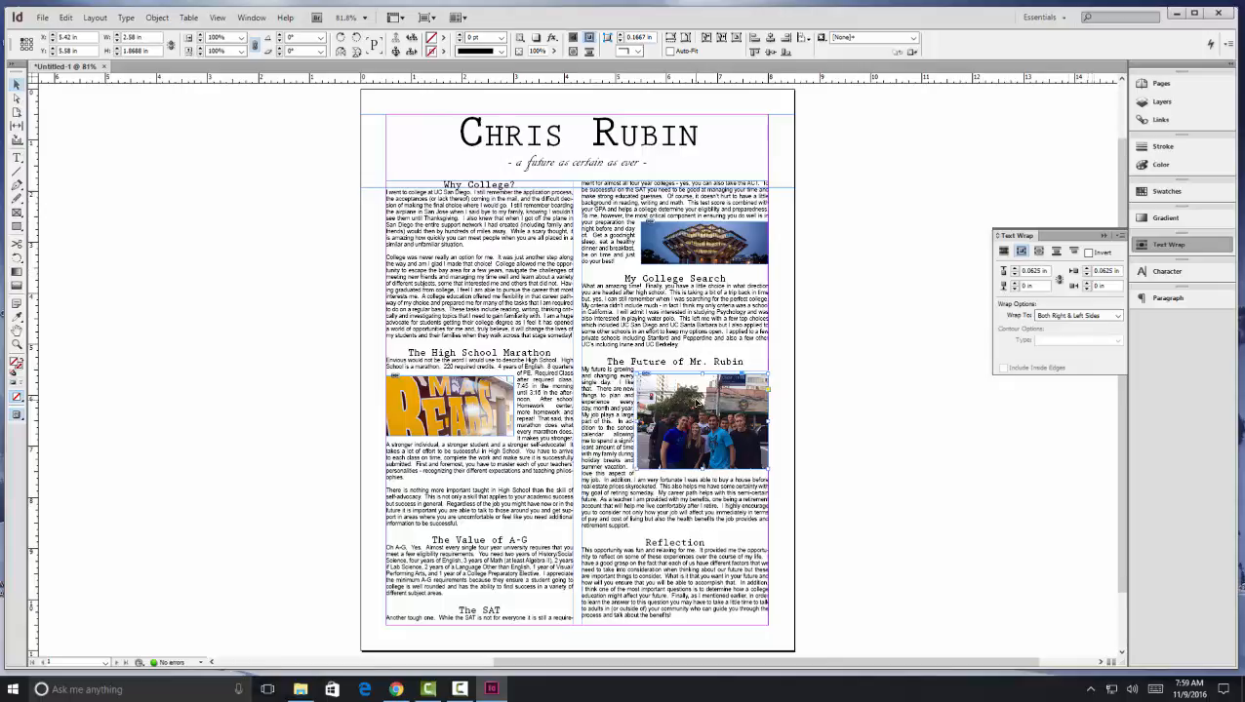
# Nudge the group photo several steps lower in the right column.
pyautogui.press('Down')
pyautogui.press('Down')
pyautogui.press('Down')
pyautogui.press('Down')
pyautogui.press('Down')
pyautogui.press('Down')
pyautogui.press('Down')
pyautogui.press('Down')
pyautogui.press('Down')
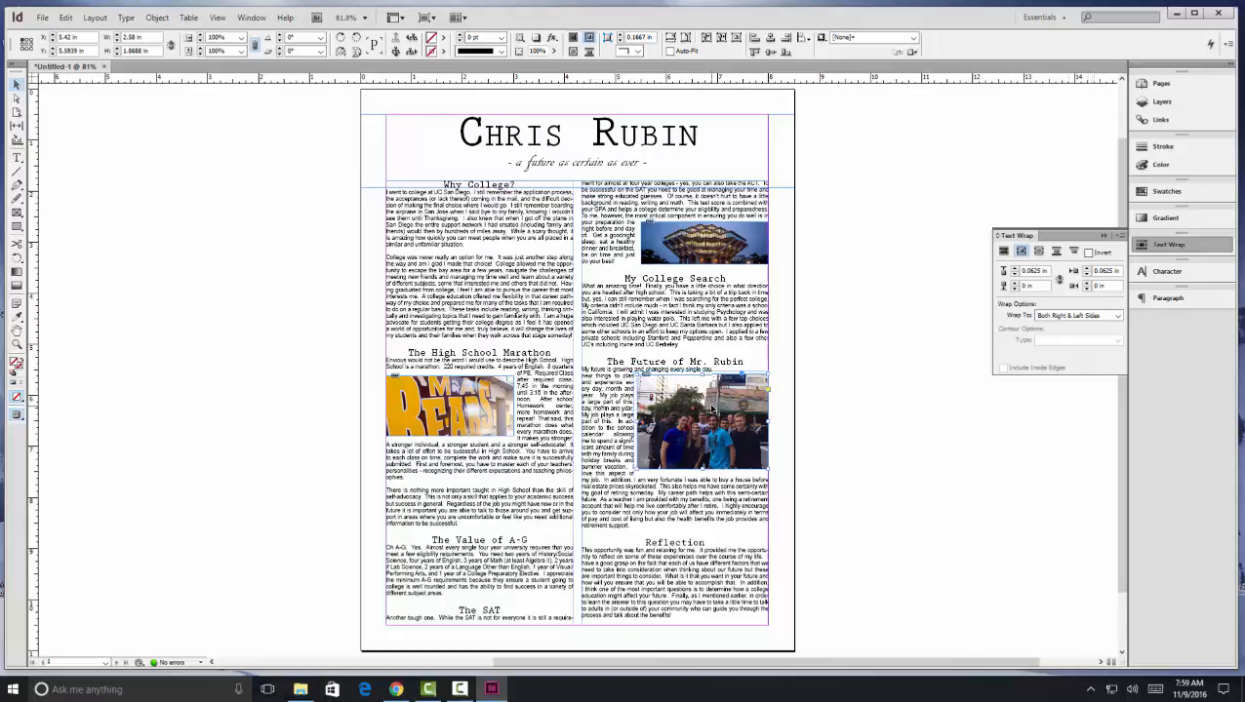
pyautogui.press('Down')
pyautogui.press('Down')
pyautogui.press('Down')
pyautogui.press('Down')
pyautogui.press('Down')
pyautogui.press('Down')
pyautogui.press('Down')
pyautogui.press('Down')
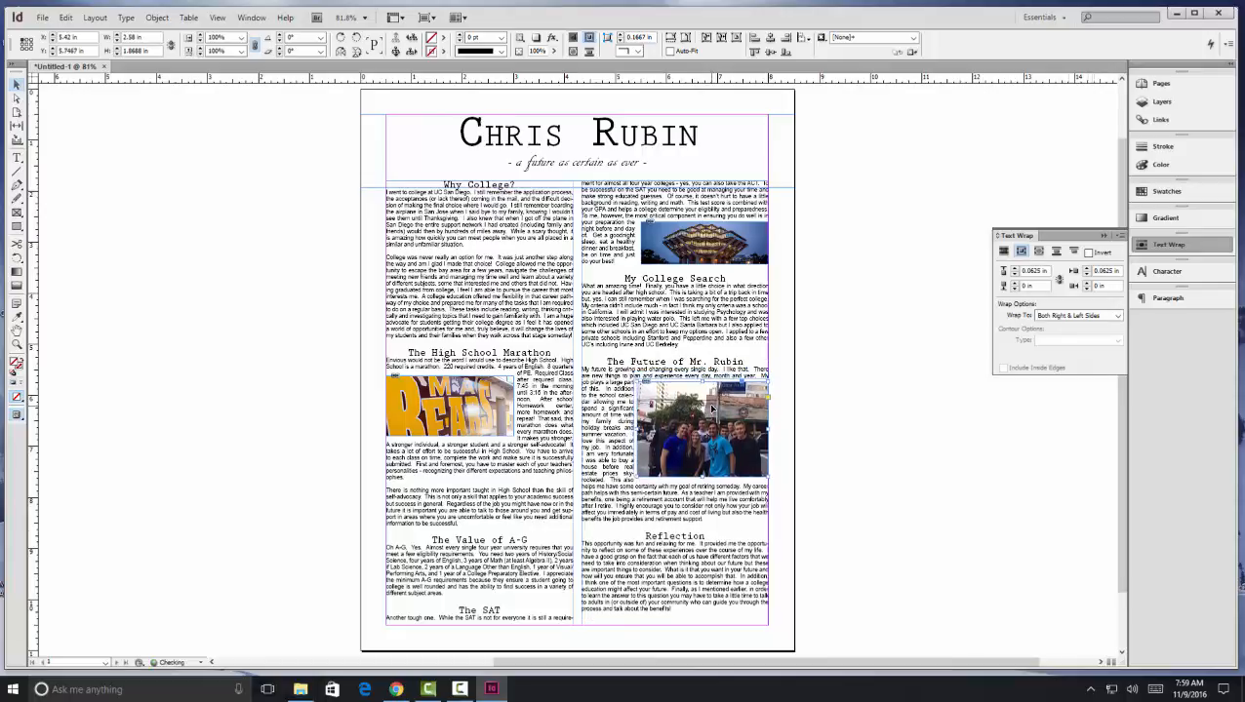
pyautogui.press('Down')
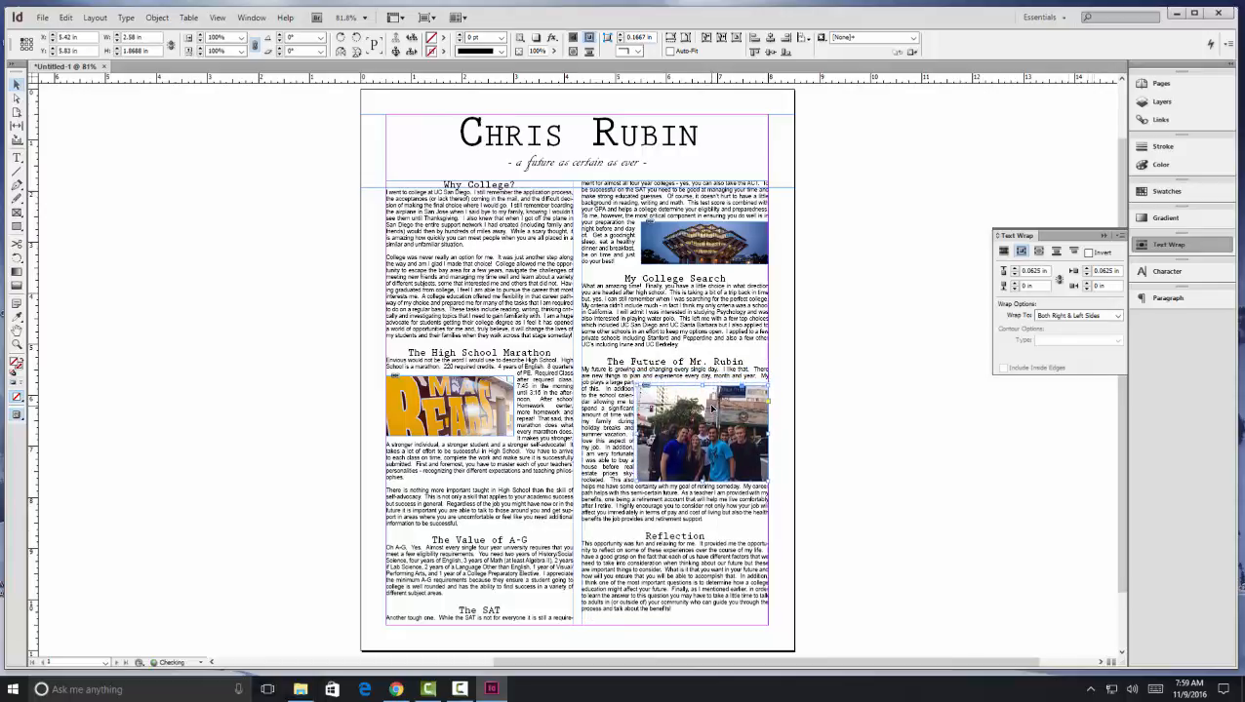
pyautogui.press('Down')
pyautogui.press('Down')
pyautogui.press('Down')
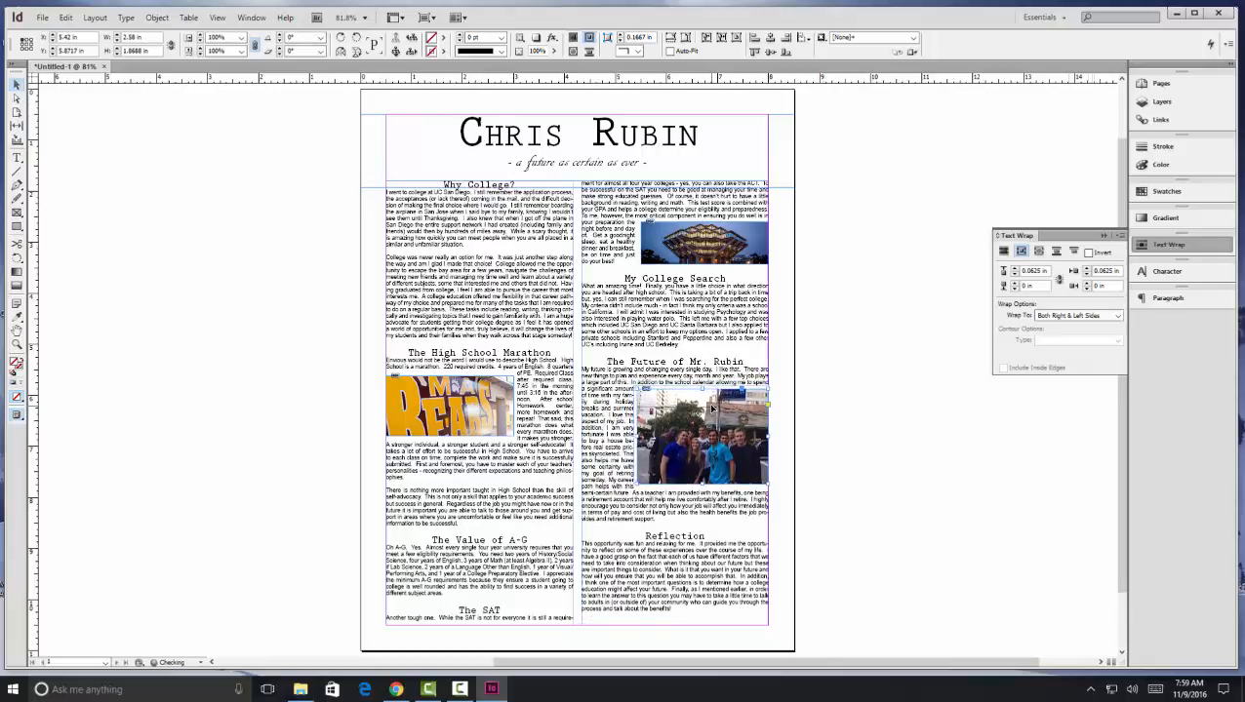
pyautogui.press('Down')
pyautogui.press('Down')
pyautogui.press('Down')
pyautogui.press('Down')
pyautogui.press('Down')
pyautogui.press('Down')
pyautogui.press('Down')
pyautogui.press('Down')
pyautogui.press('Down')
pyautogui.press('Down')
pyautogui.press('Down')
pyautogui.press('Down')
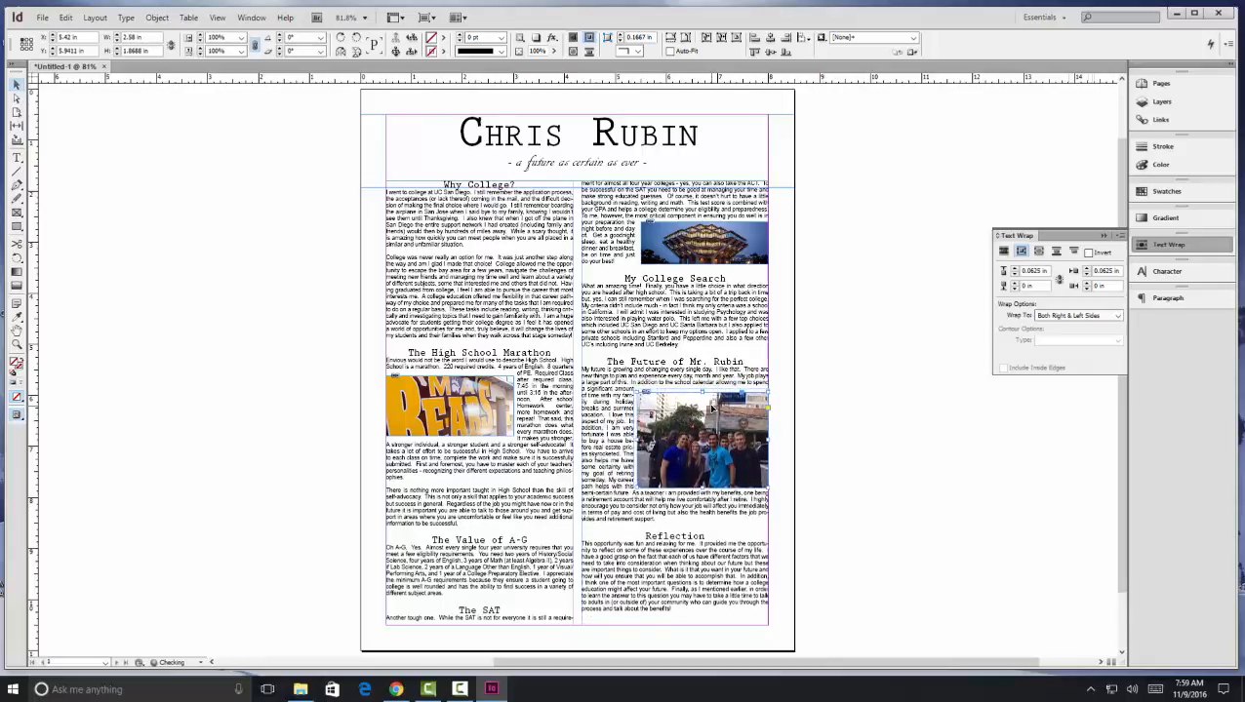
pyautogui.press('Down')
pyautogui.press('Down')
pyautogui.press('Down')
pyautogui.press('Down')
pyautogui.press('Down')
pyautogui.press('Down')
pyautogui.press('Down')
pyautogui.press('Down')
pyautogui.press('Down')
pyautogui.press('Down')
pyautogui.press('Down')
pyautogui.press('Down')
pyautogui.press('Down')
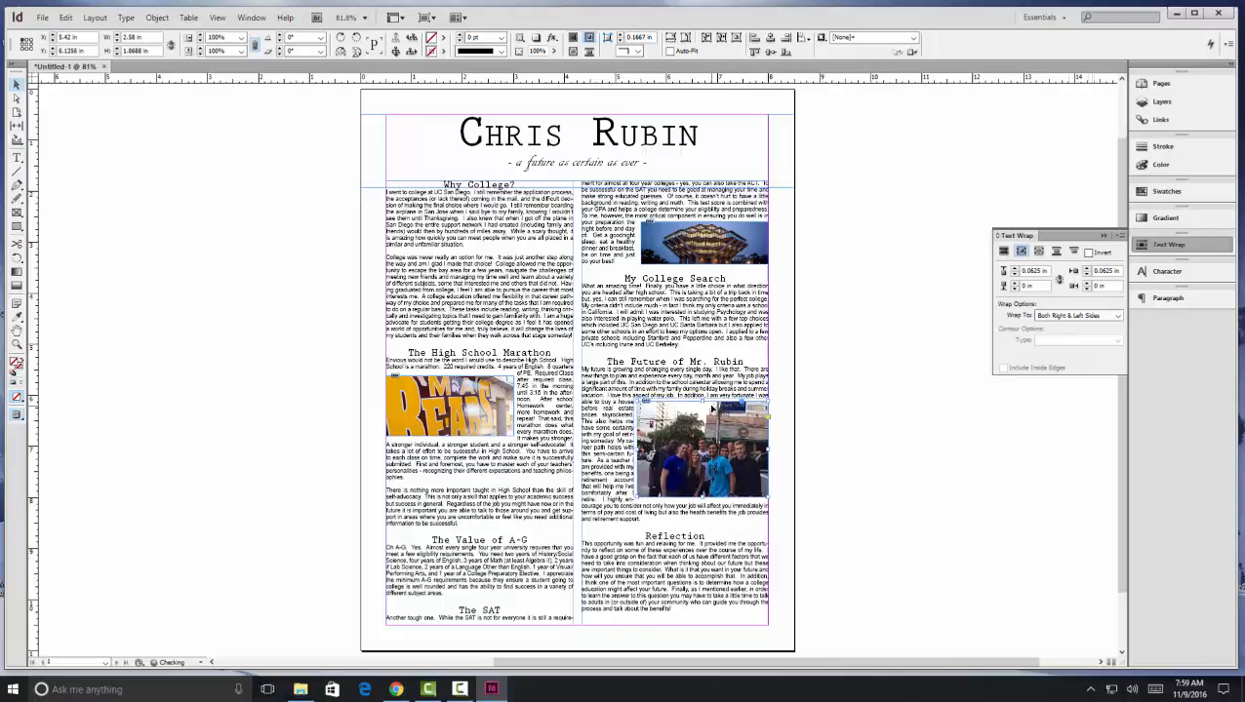
pyautogui.press('Down')
pyautogui.press('Down')
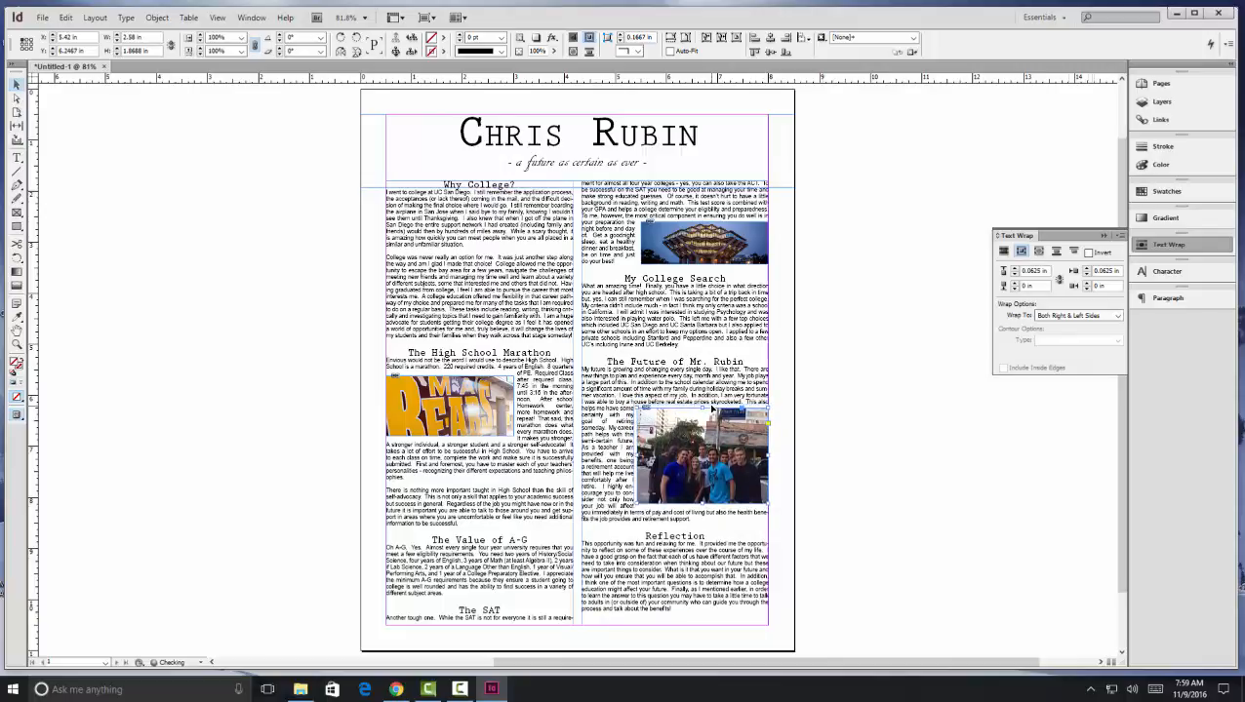
pyautogui.press('Up')
pyautogui.press('Up')
pyautogui.press('Up')
pyautogui.press('Up')
pyautogui.press('Up')
pyautogui.press('Up')
pyautogui.press('Up')
pyautogui.press('Up')
pyautogui.press('Up')
pyautogui.press('Up')
pyautogui.press('Up')
pyautogui.press('Up')
pyautogui.press('Up')
pyautogui.press('Up')
pyautogui.press('Up')
pyautogui.press('Up')
pyautogui.press('Up')
pyautogui.press('Up')
pyautogui.press('Up')
pyautogui.press('Up')
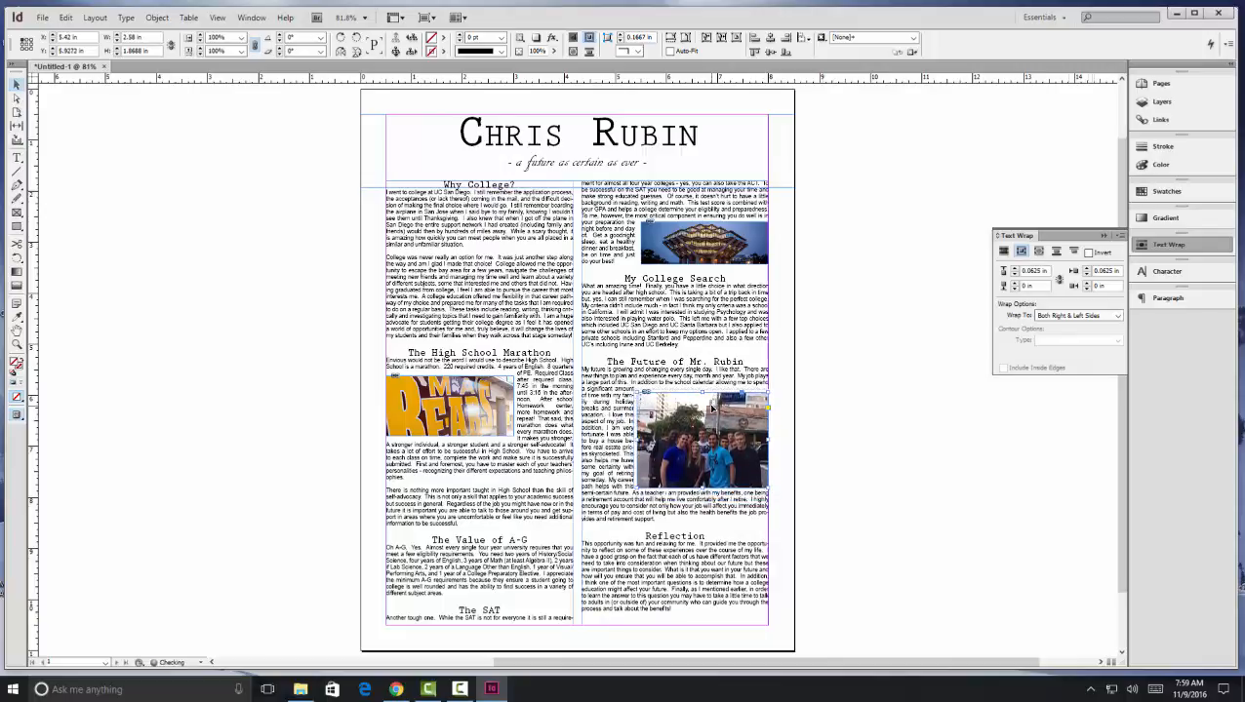
pyautogui.press('Down')
pyautogui.press('Down')
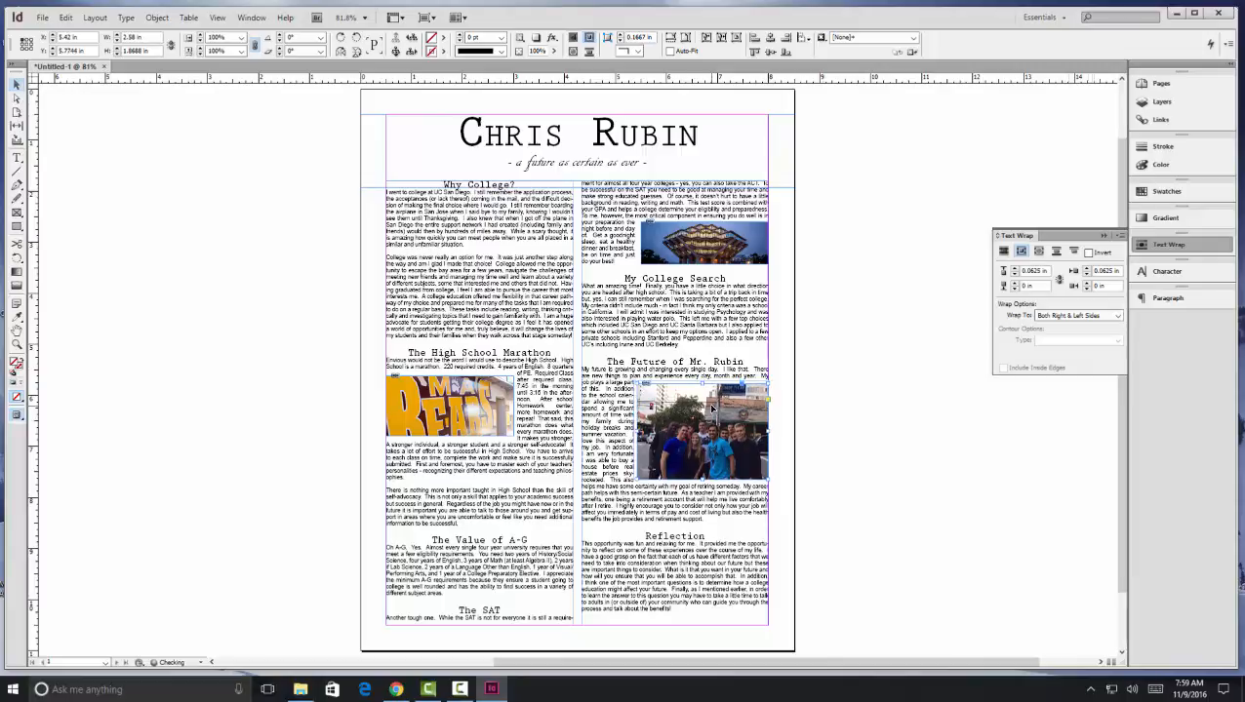
pyautogui.click(469, 410)
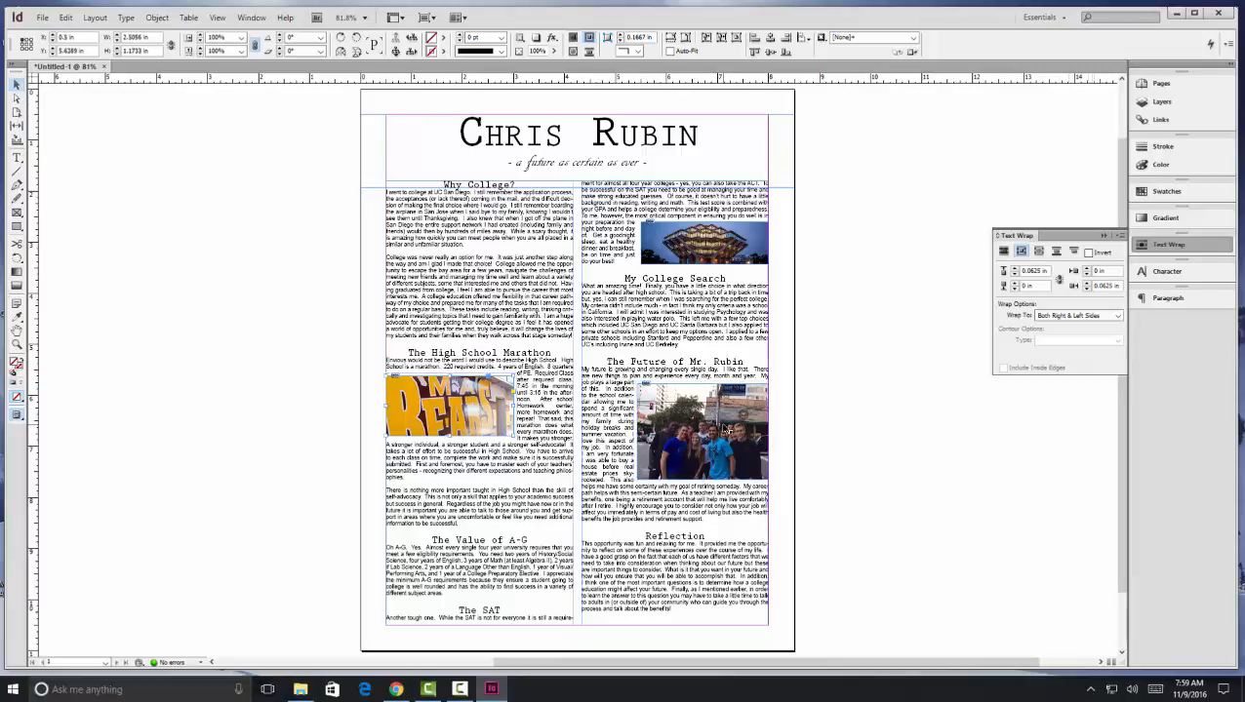
# Nudge the yellow mascot image and the Giesel Library photo each two steps lower.
pyautogui.press('Down')
pyautogui.press('Down')
pyautogui.press('Down')
pyautogui.press('Down')
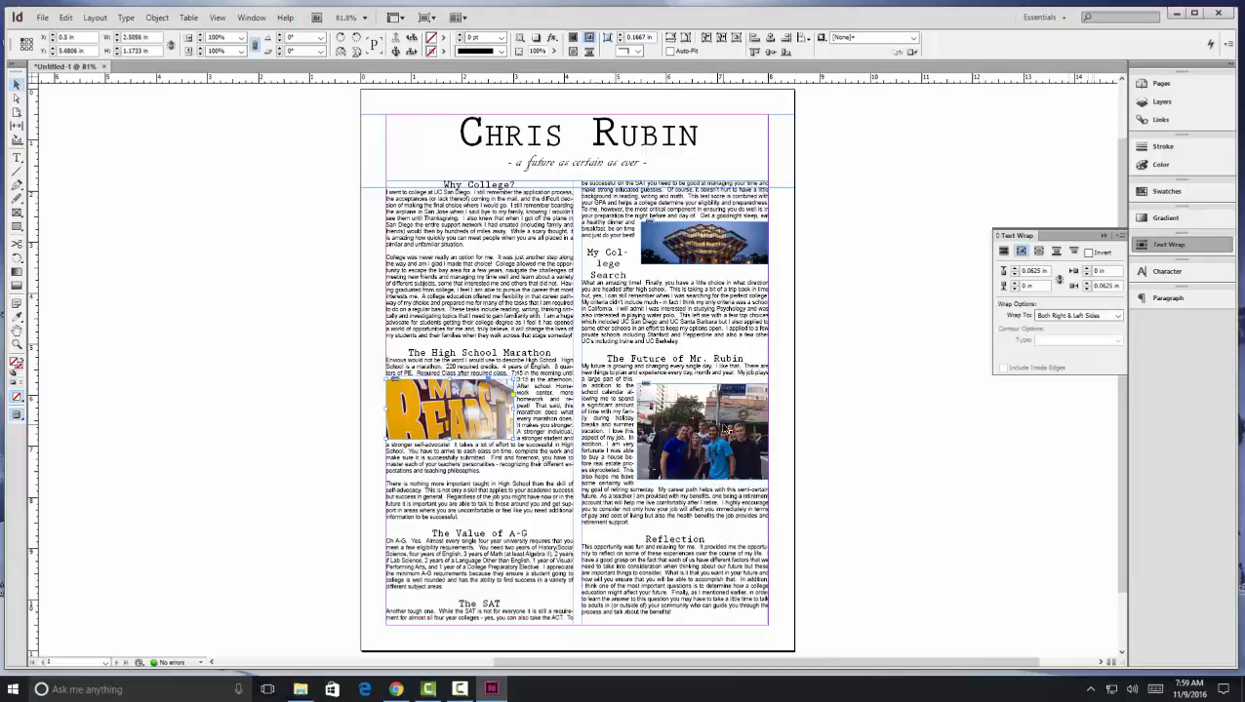
pyautogui.press('Down')
pyautogui.click(704, 239)
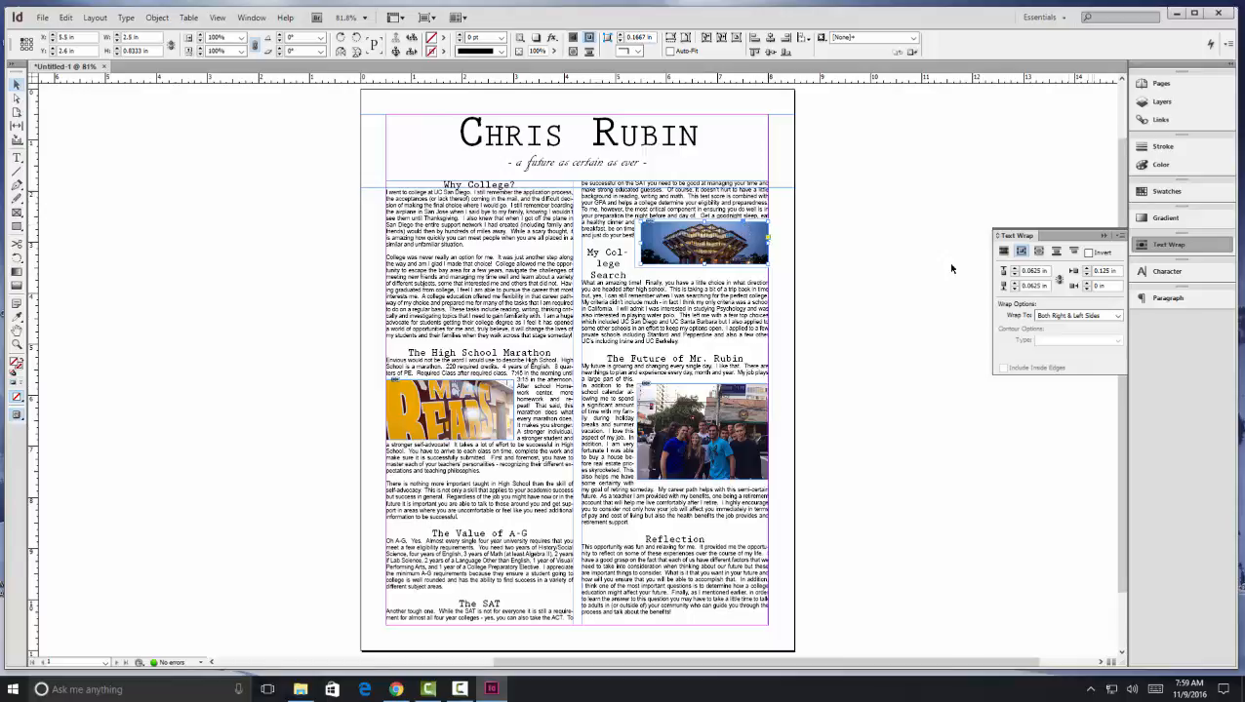
pyautogui.press('Down')
pyautogui.press('Down')
pyautogui.press('Down')
pyautogui.press('Down')
pyautogui.press('Down')
pyautogui.press('Down')
pyautogui.press('Down')
pyautogui.press('Down')
pyautogui.press('Down')
pyautogui.press('Down')
pyautogui.press('Down')
pyautogui.press('Down')
pyautogui.press('Down')
pyautogui.press('Down')
pyautogui.press('Down')
pyautogui.press('Down')
pyautogui.press('Down')
pyautogui.press('Down')
pyautogui.press('Down')
pyautogui.press('Down')
pyautogui.press('Down')
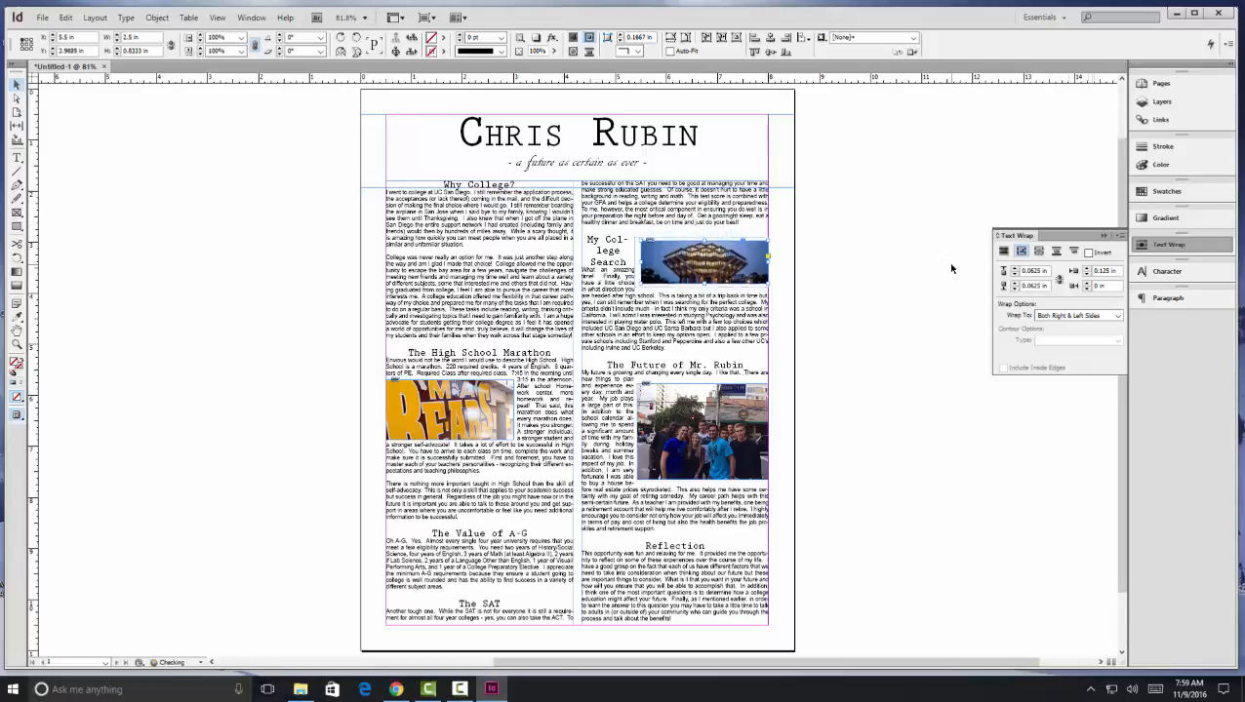
pyautogui.press('Down')
pyautogui.press('Down')
pyautogui.press('Down')
pyautogui.press('Down')
pyautogui.press('Down')
pyautogui.press('Down')
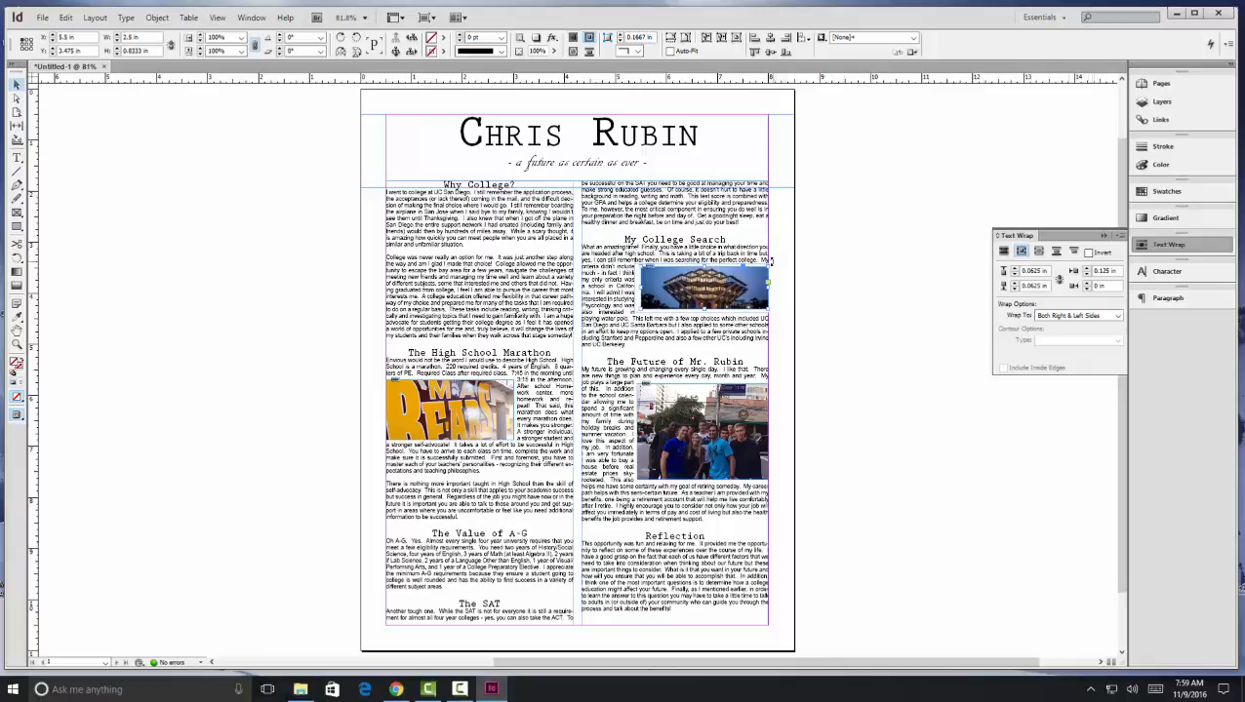
# Tilt the library photo to an angle, undo a mascot picture shift, and deselect.
pyautogui.moveTo(770, 261); pyautogui.dragTo(766, 250)
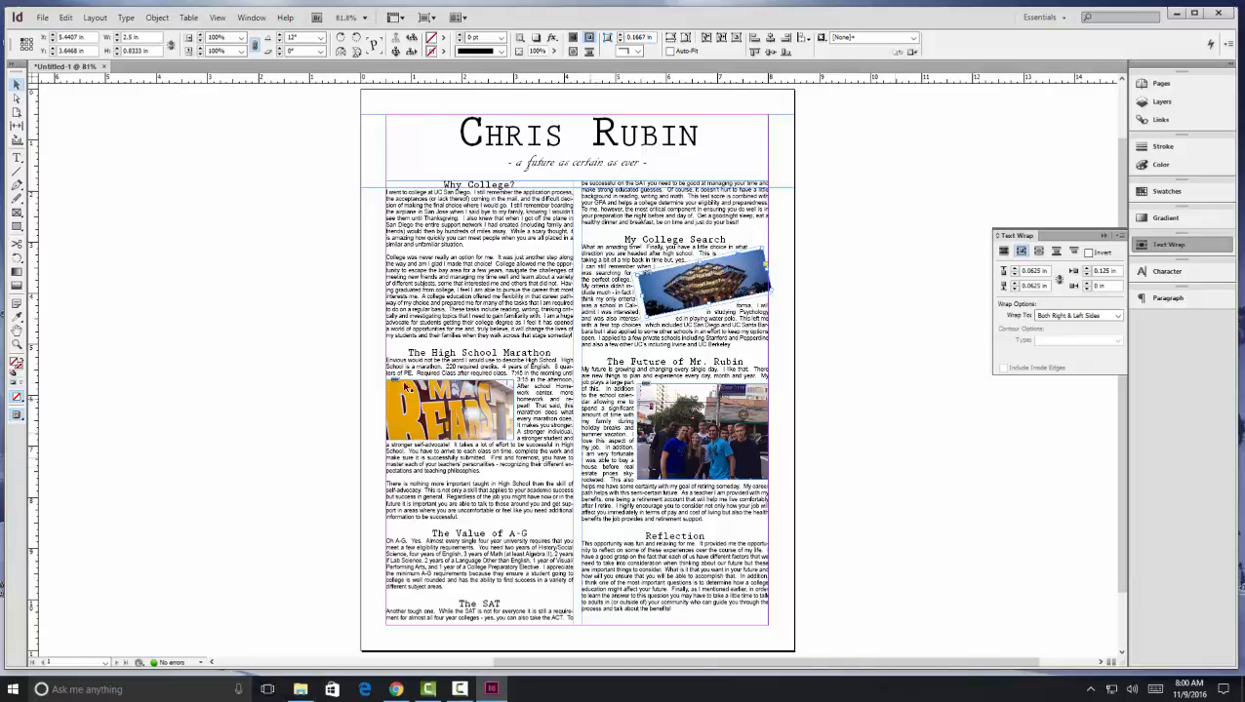
pyautogui.moveTo(450, 415); pyautogui.dragTo(454, 444)
pyautogui.hotkey('ctrl', 'z')
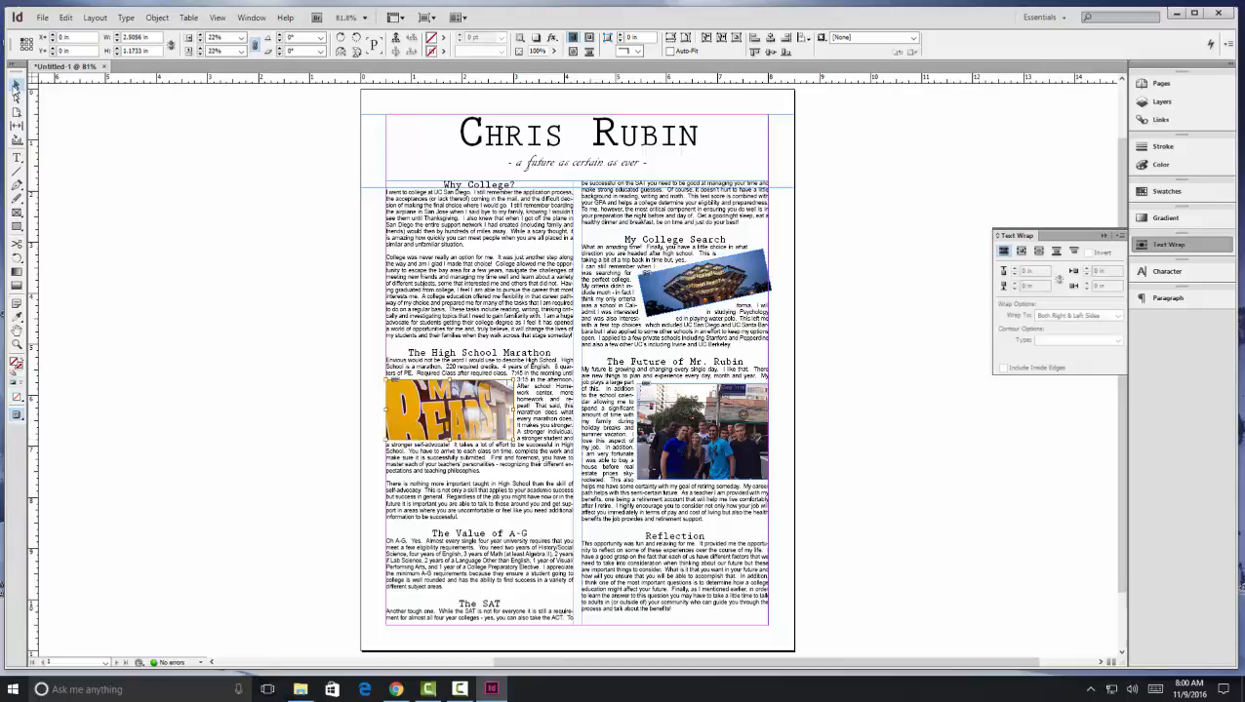
pyautogui.click(111, 221)
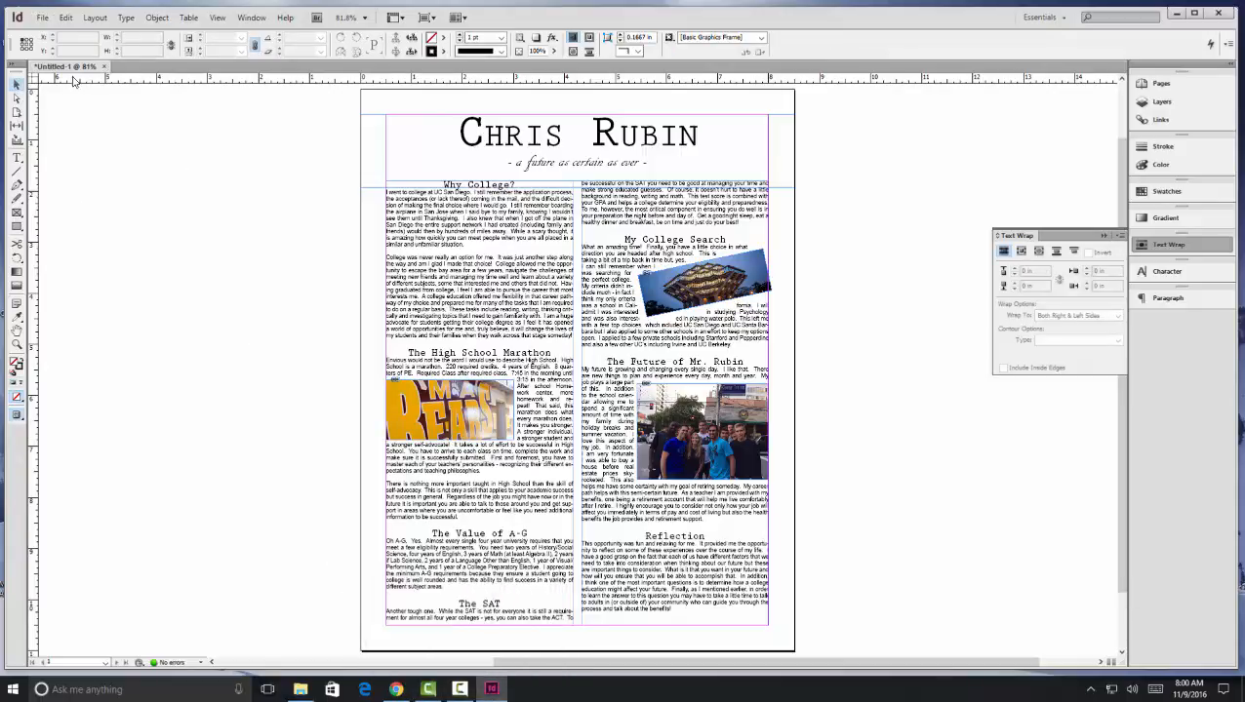
# Load the Family photo from the assignment folder with File > Place.
pyautogui.click(43, 18)
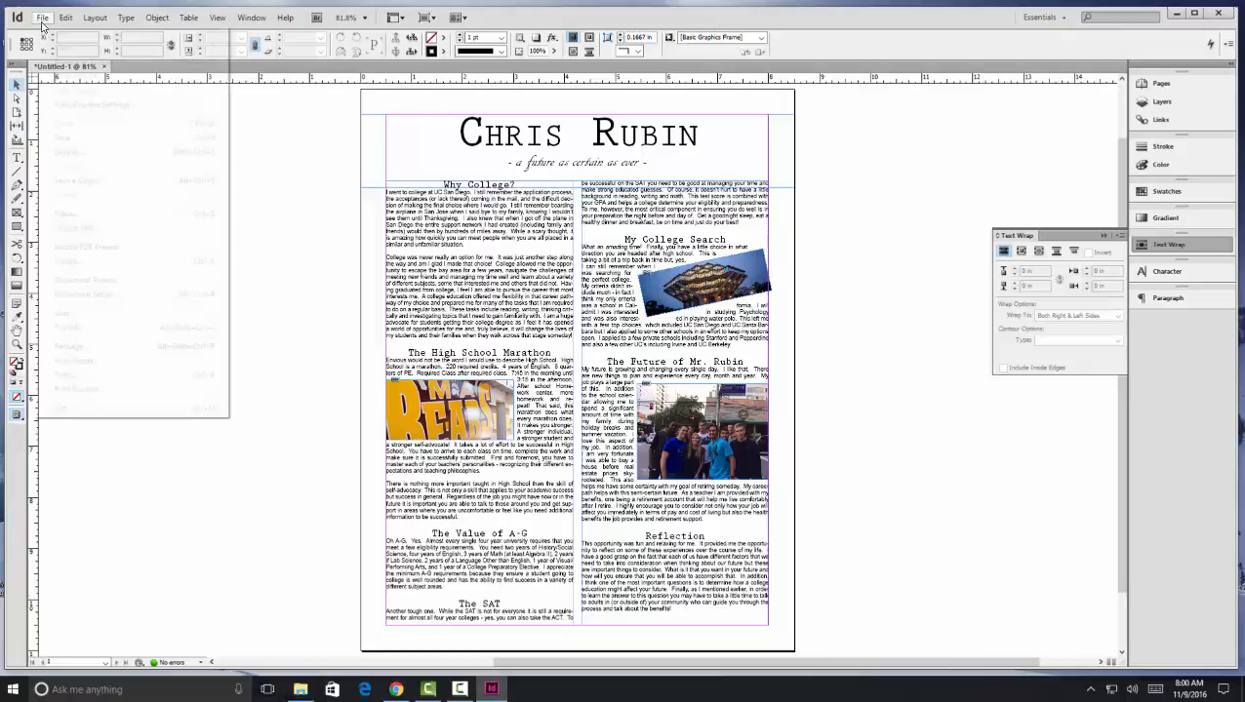
pyautogui.click(68, 212)
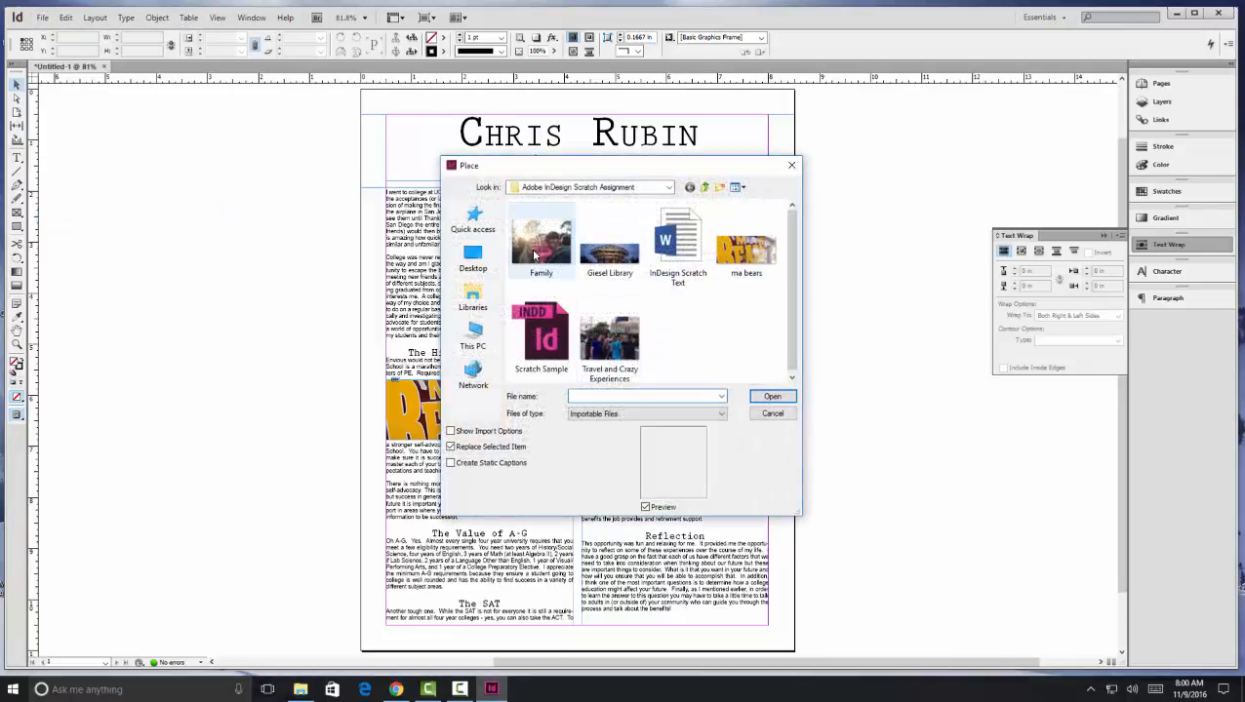
pyautogui.click(538, 244)
pyautogui.click(772, 396)
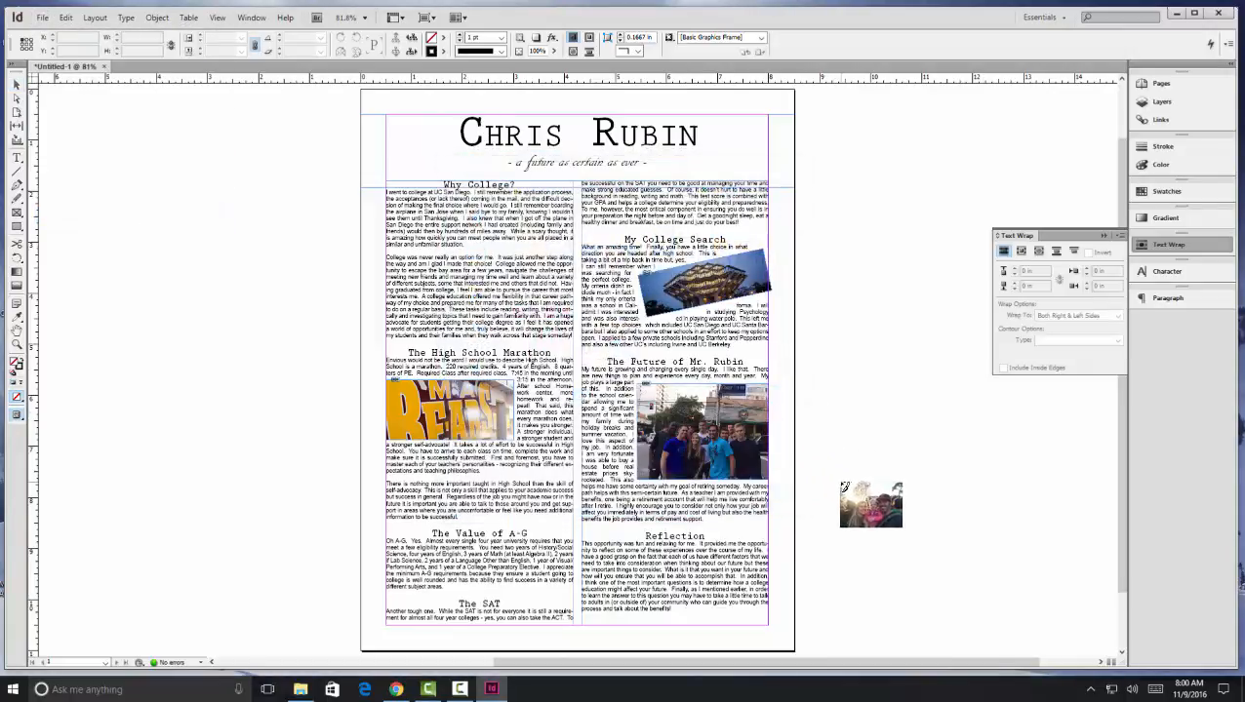
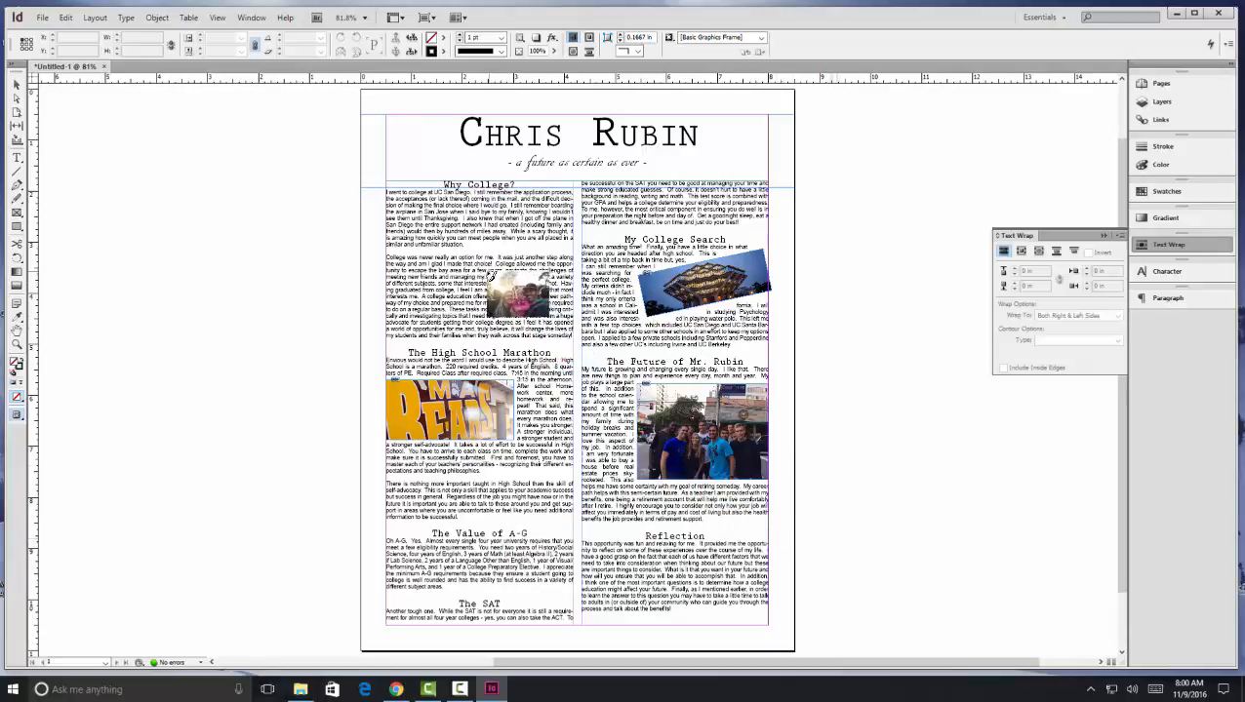
# Place the family photo in the Why College? column with bounding-box text wrap, 0.125 in linked offsets.
pyautogui.moveTo(478, 258); pyautogui.dragTo(652, 412)
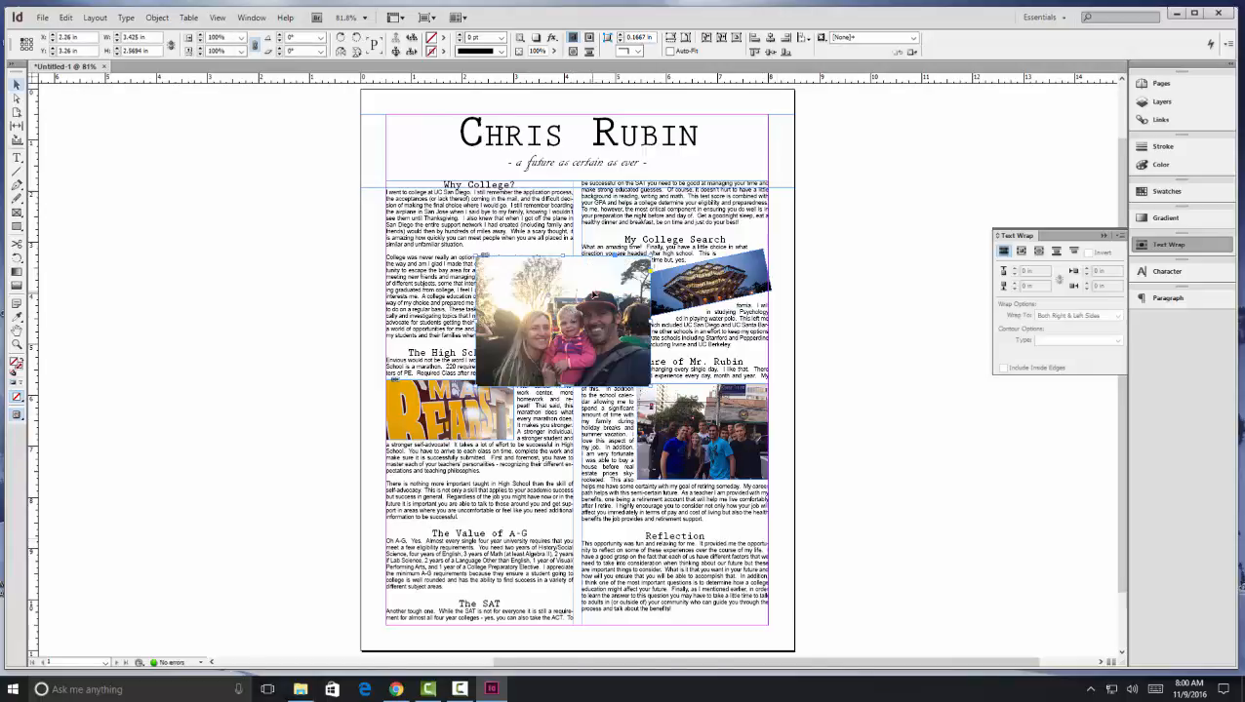
pyautogui.click(1020, 251)
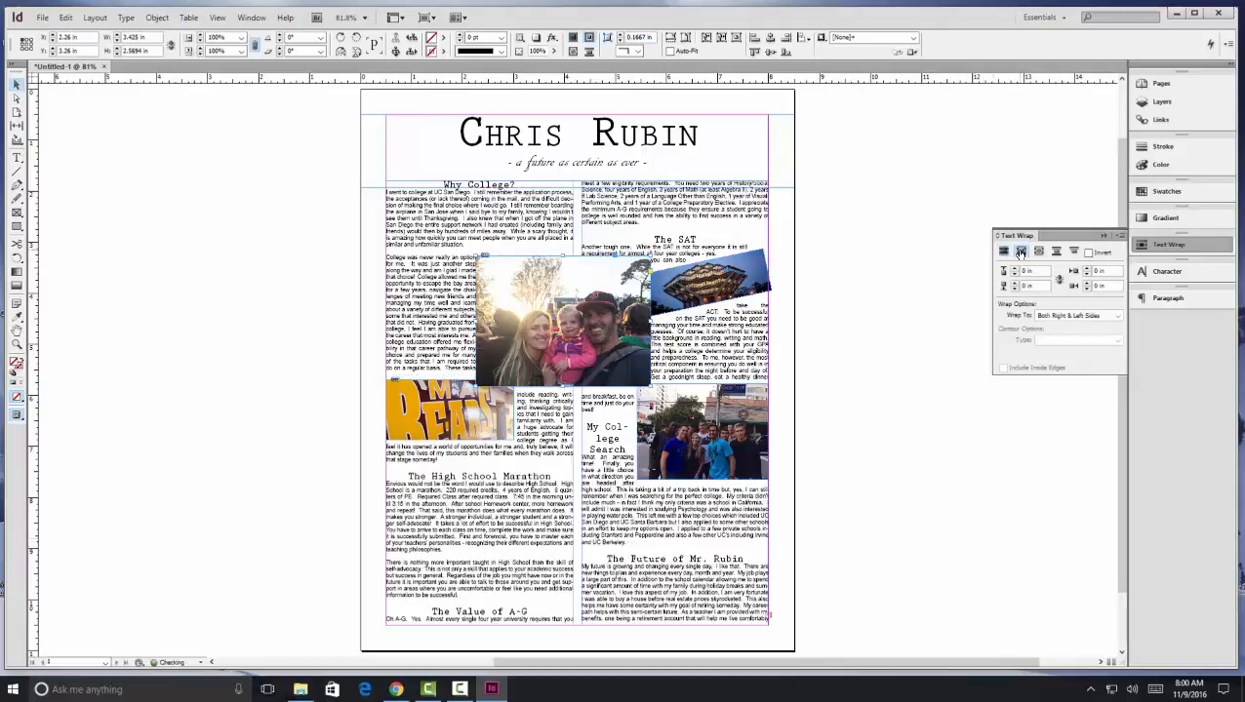
pyautogui.click(1058, 280)
pyautogui.click(1016, 272)
pyautogui.click(1015, 272)
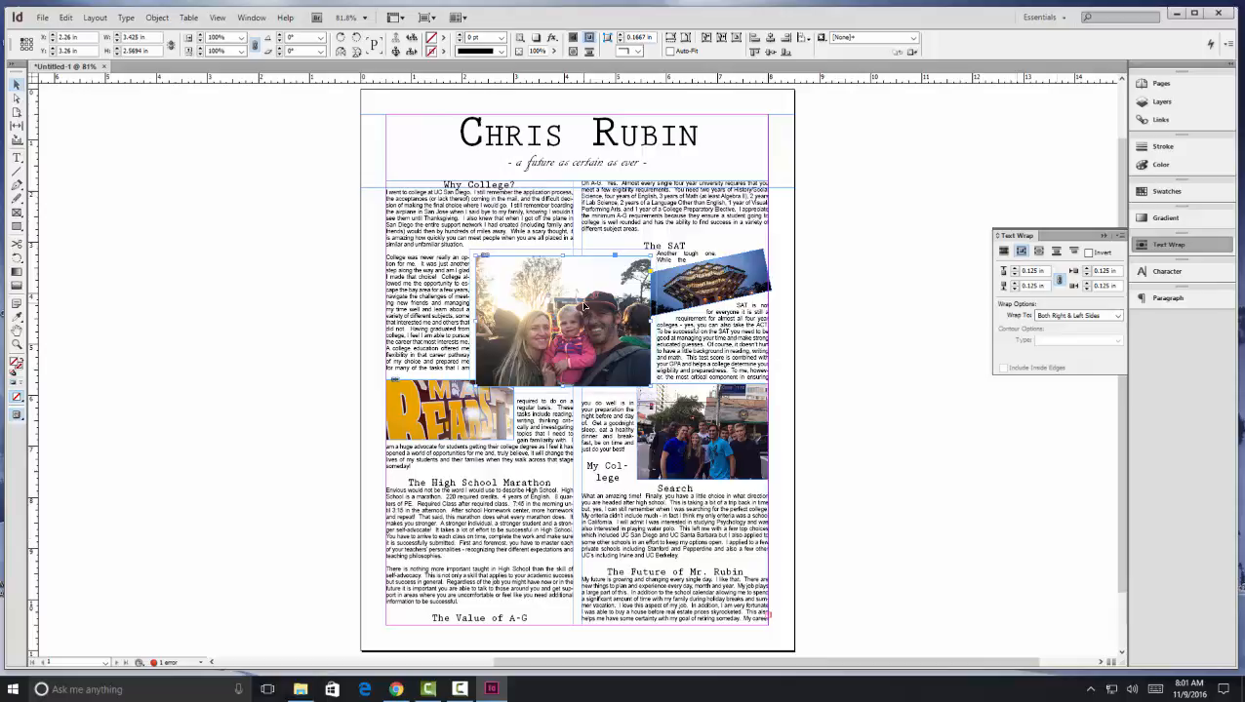
# Move the family photo higher and drag the Reads photo downward.
pyautogui.moveTo(585, 294); pyautogui.dragTo(574, 272)
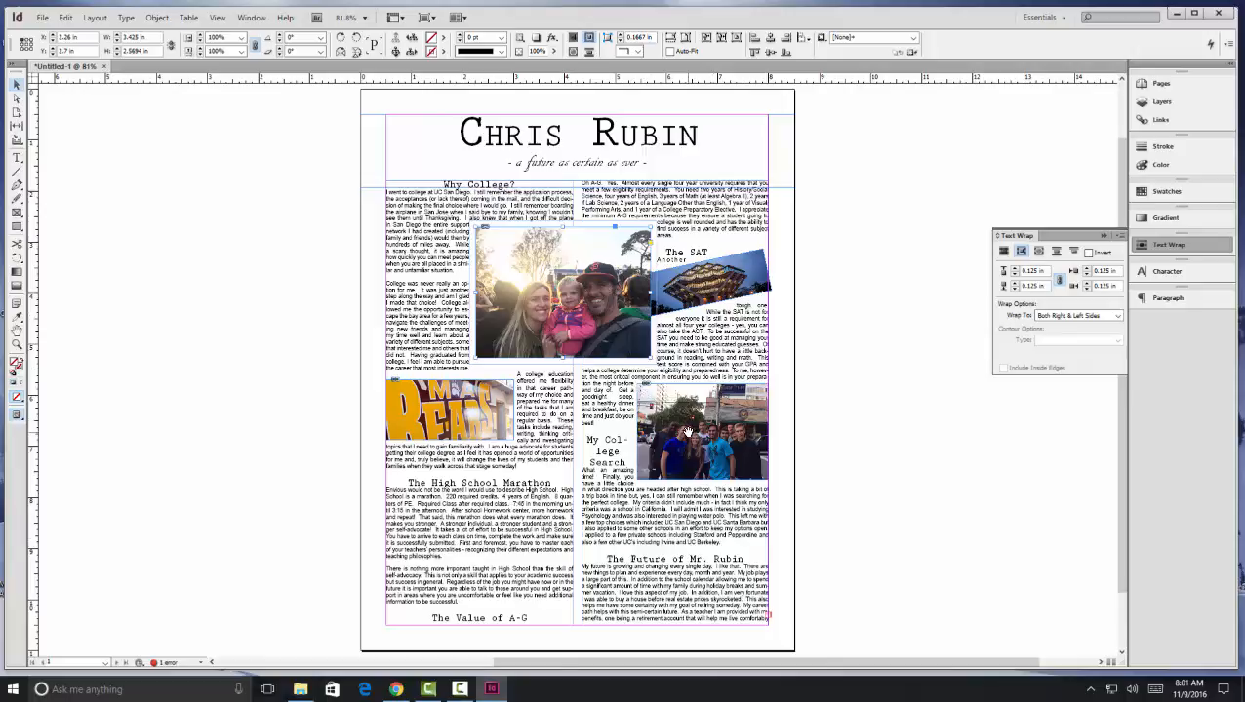
pyautogui.click(655, 410)
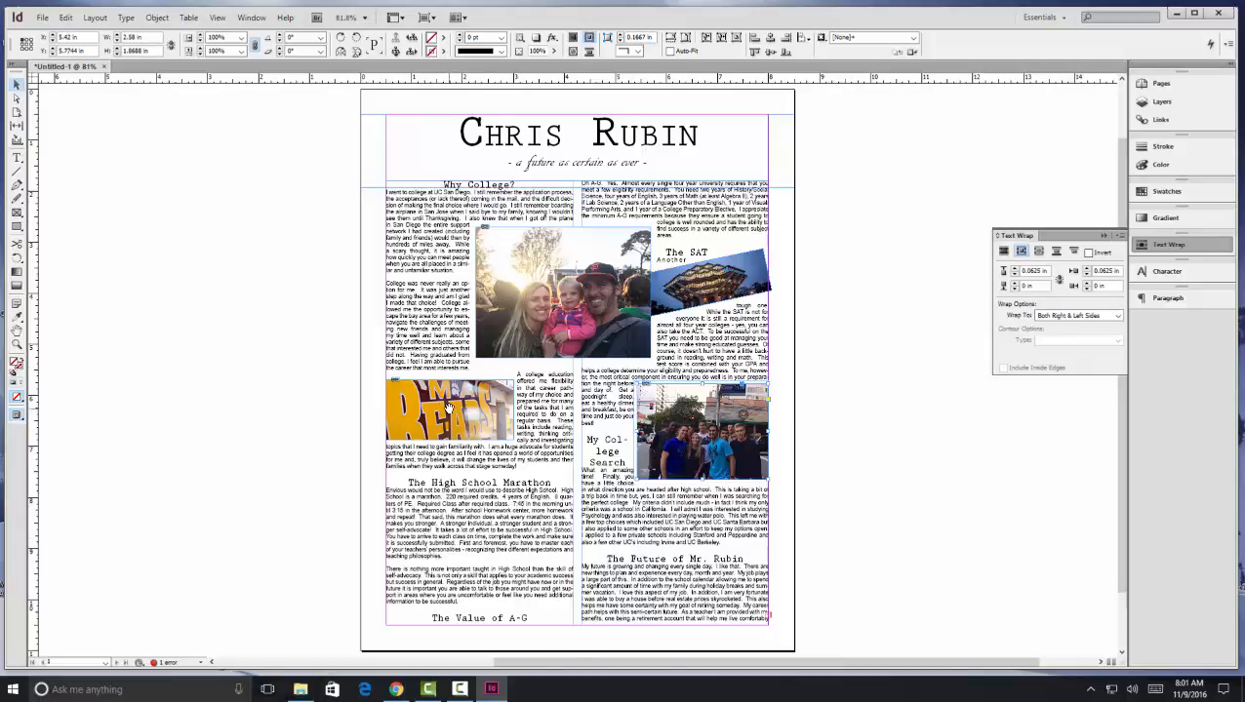
pyautogui.moveTo(448, 408); pyautogui.dragTo(455, 537)
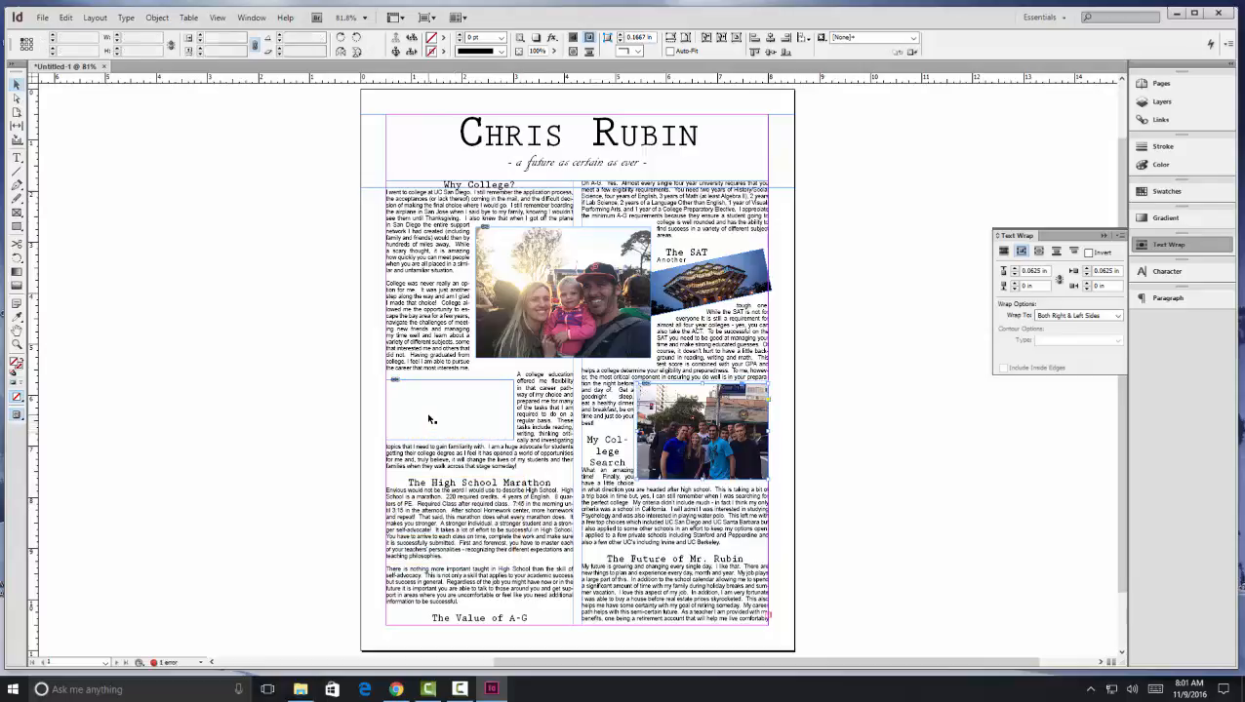
# Move the Reads photo down into The High School Marathon article instead.
pyautogui.hotkey('ctrl', 'z')
pyautogui.click(223, 275)
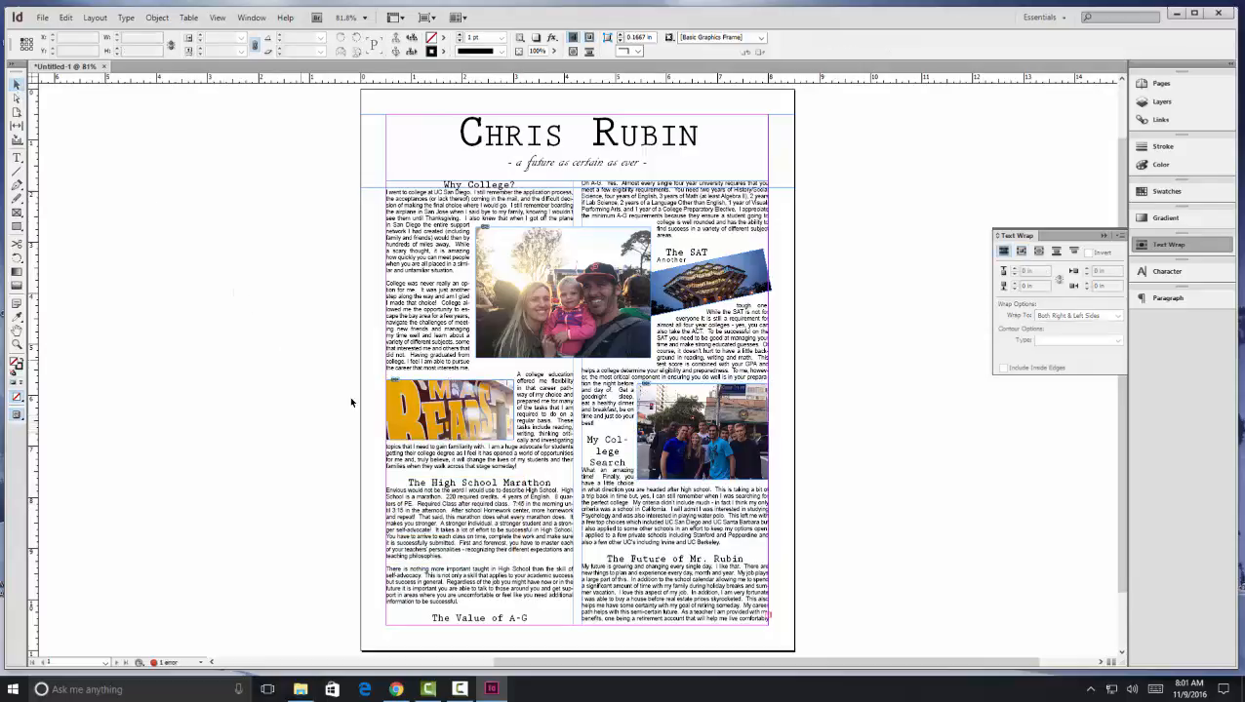
pyautogui.moveTo(496, 389); pyautogui.dragTo(475, 499)
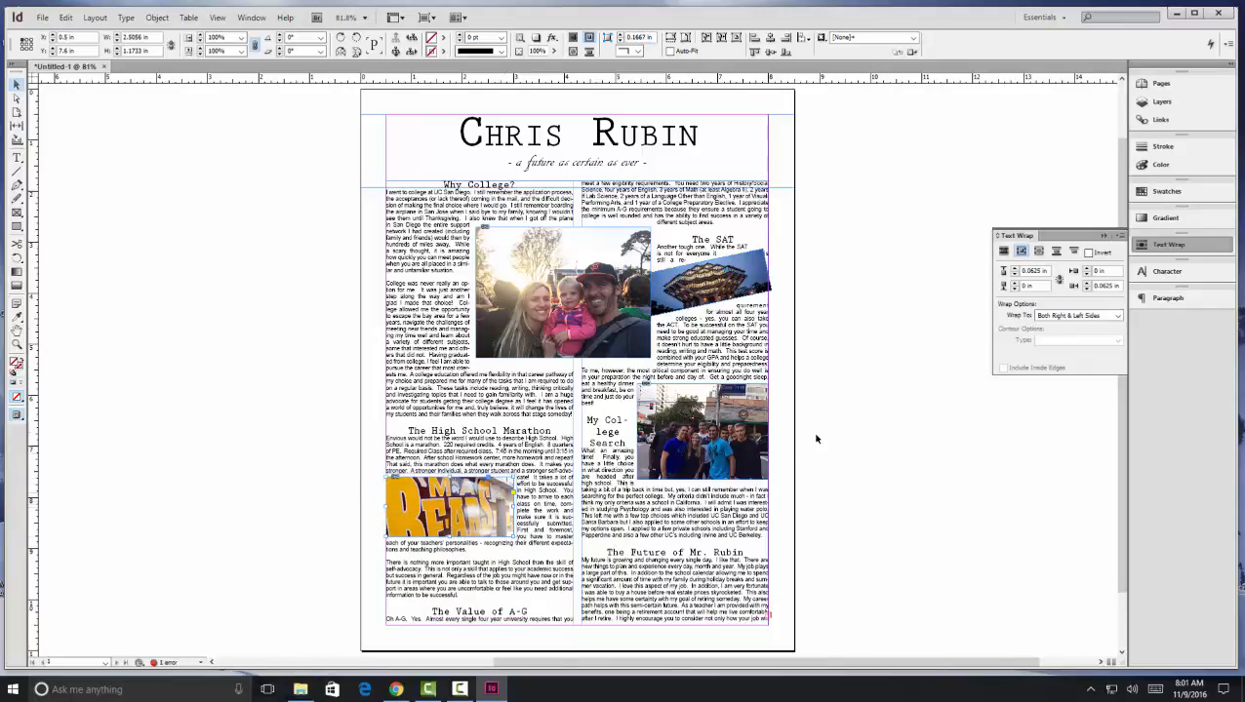
# Undo an accidental content shift in the tilted library photo and deselect it.
pyautogui.moveTo(719, 284); pyautogui.dragTo(735, 325)
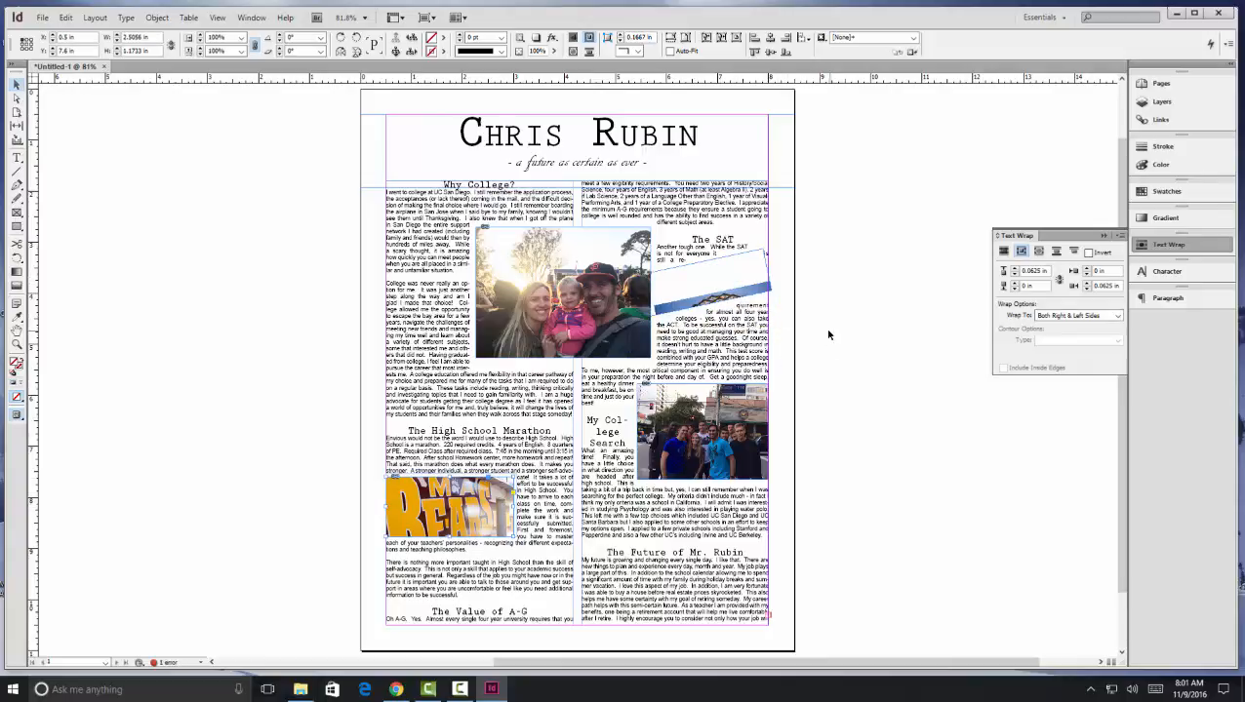
pyautogui.hotkey('ctrl', 'z')
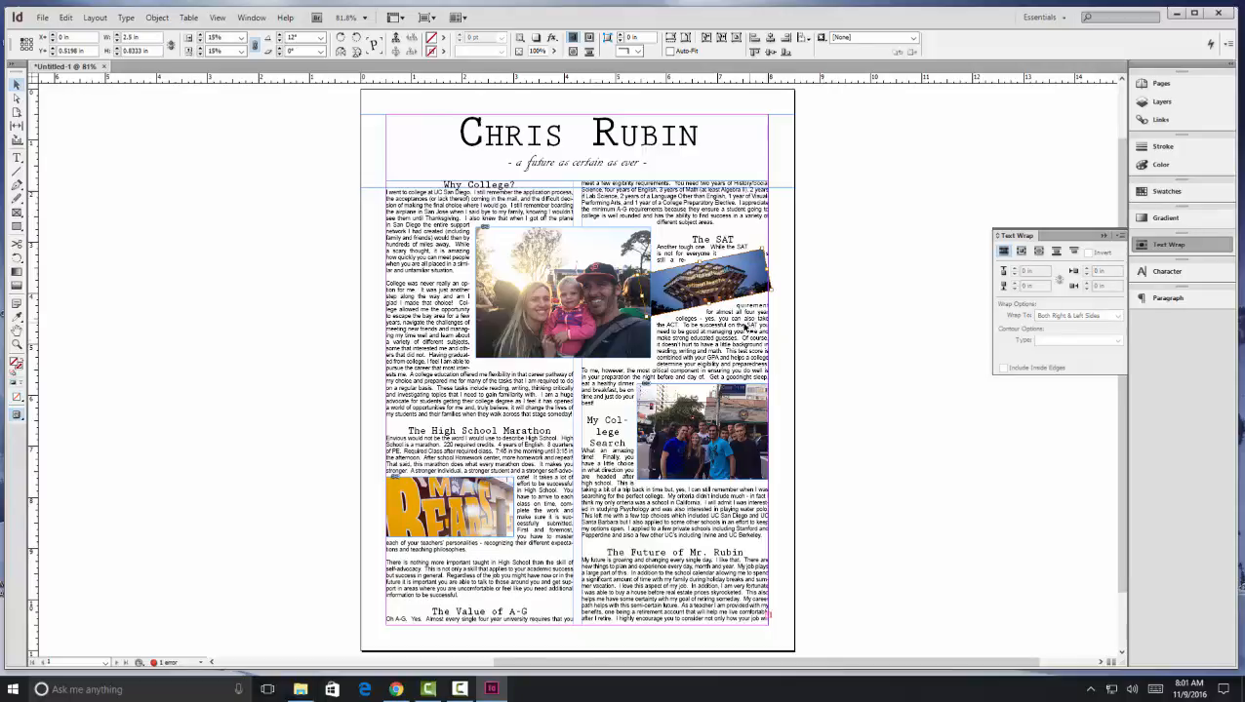
pyautogui.click(146, 166)
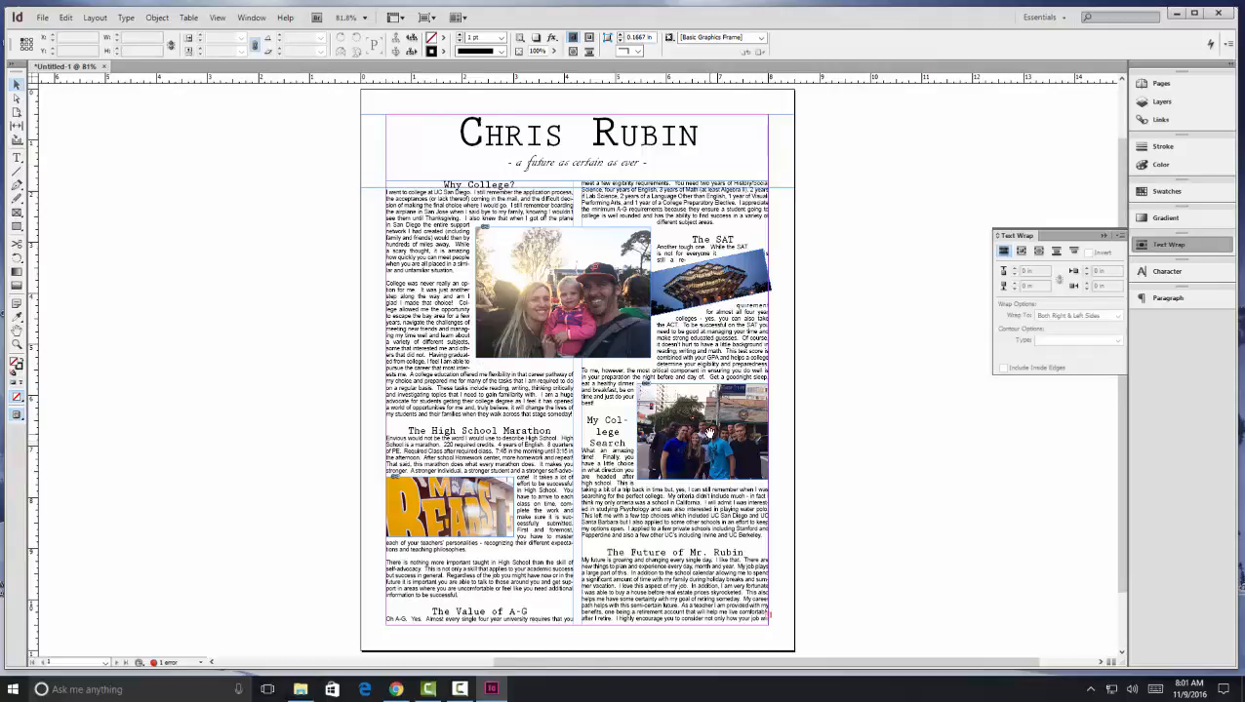
# Move the group photo down into The Future of Mr. Rubin section.
pyautogui.click(705, 388)
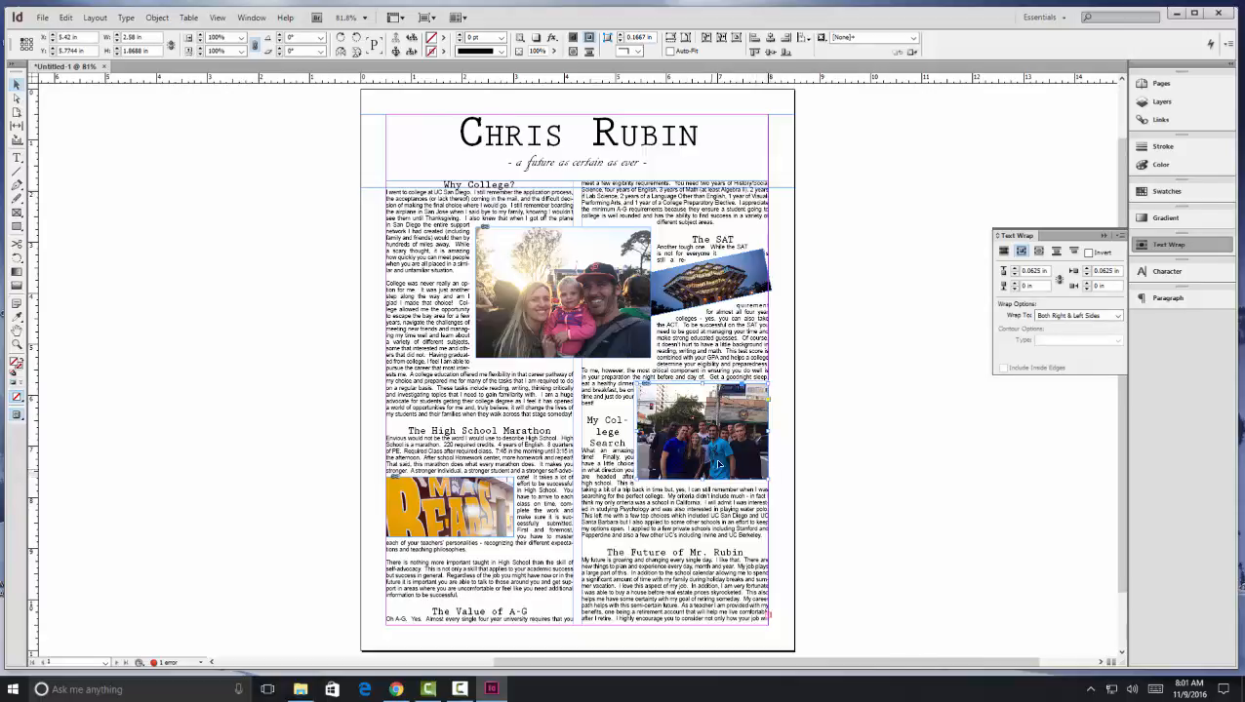
pyautogui.moveTo(698, 389); pyautogui.dragTo(690, 527)
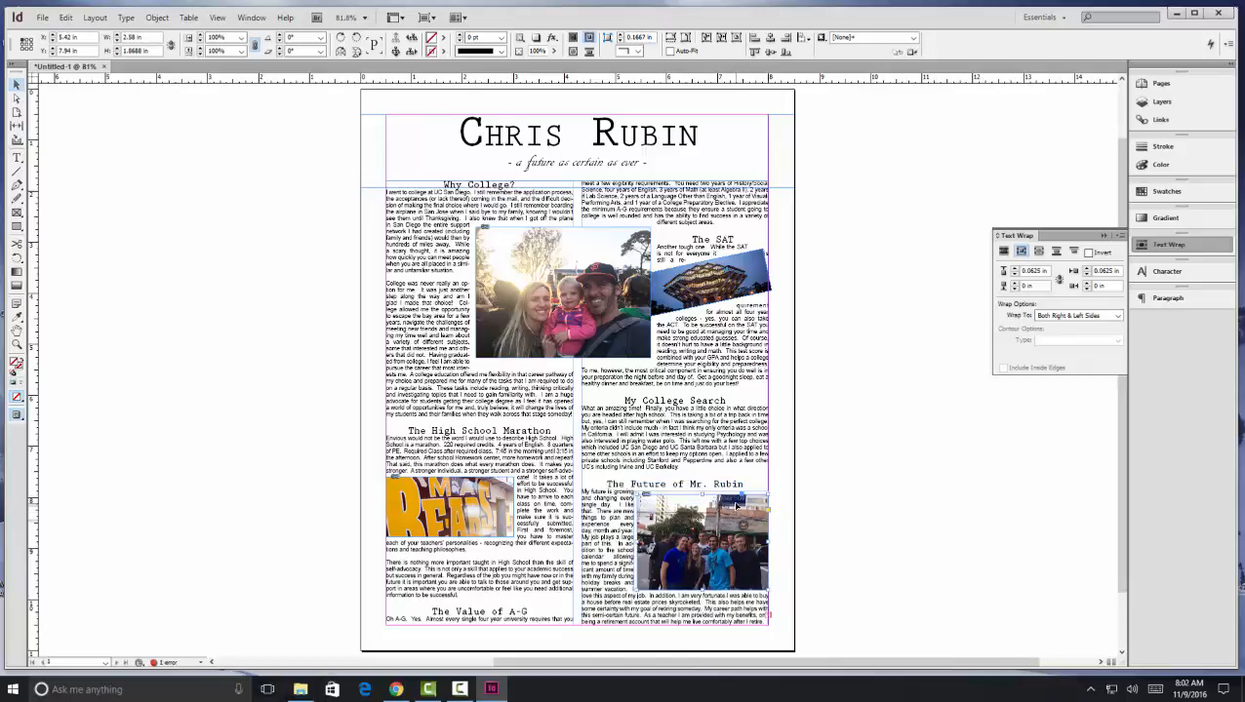
pyautogui.press('Down')
pyautogui.press('Down')
pyautogui.press('Down')
pyautogui.press('Down')
pyautogui.press('Down')
pyautogui.press('Down')
pyautogui.press('Down')
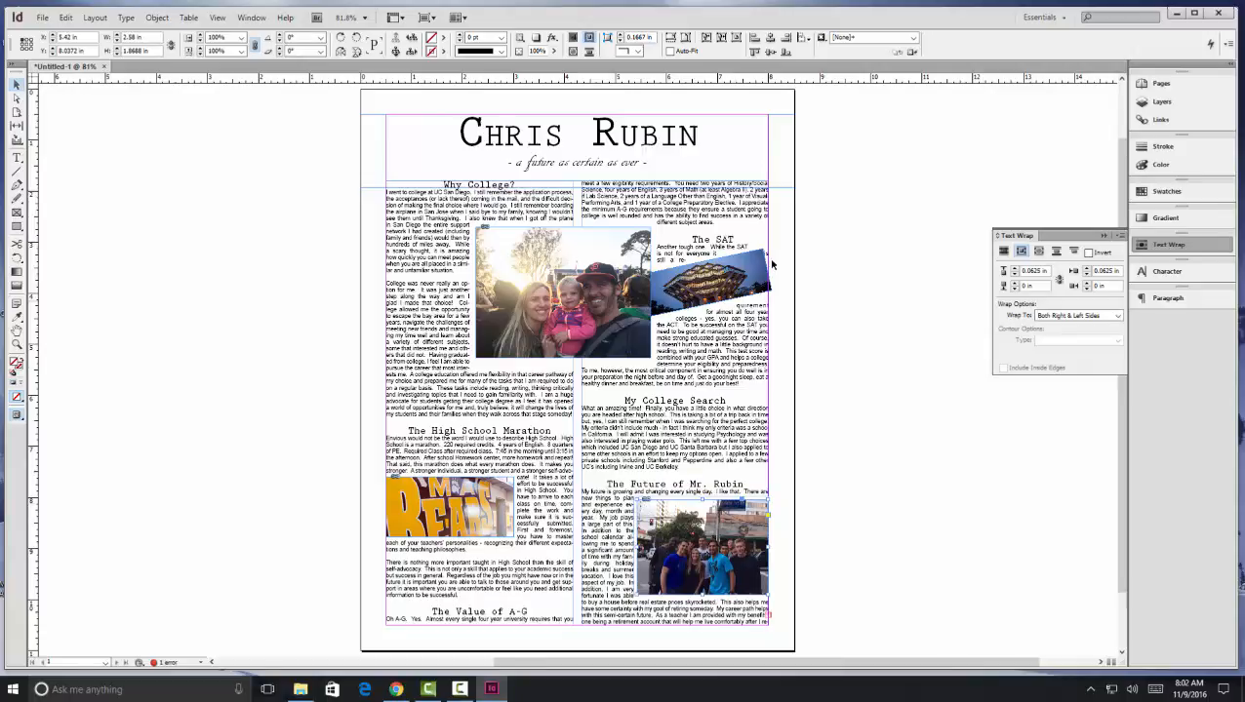
# Move the tilted library photo into My College Search, nudging it up six steps.
pyautogui.click(710, 269)
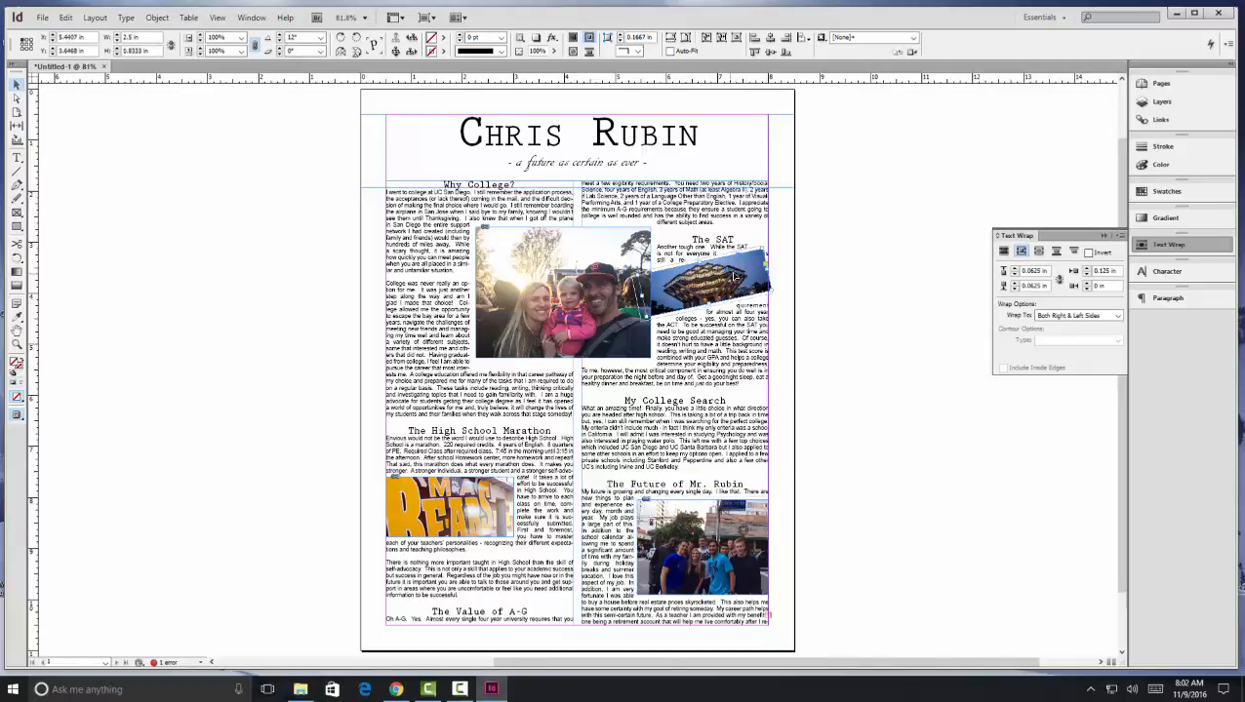
pyautogui.moveTo(751, 256); pyautogui.dragTo(752, 413)
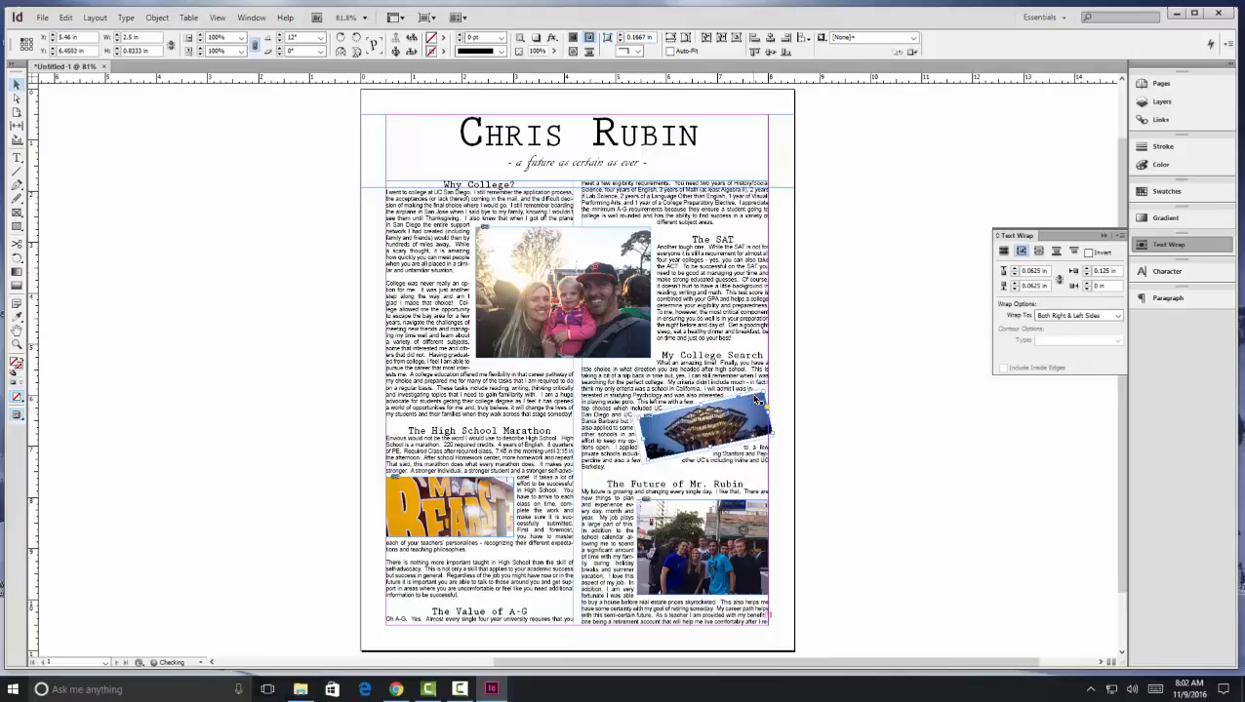
pyautogui.press('Up')
pyautogui.press('Up')
pyautogui.press('Up')
pyautogui.press('Up')
pyautogui.press('Up')
pyautogui.press('Up')
pyautogui.press('Up')
pyautogui.press('Up')
pyautogui.press('Up')
pyautogui.press('Up')
pyautogui.press('Up')
pyautogui.press('Up')
pyautogui.press('Up')
pyautogui.press('Up')
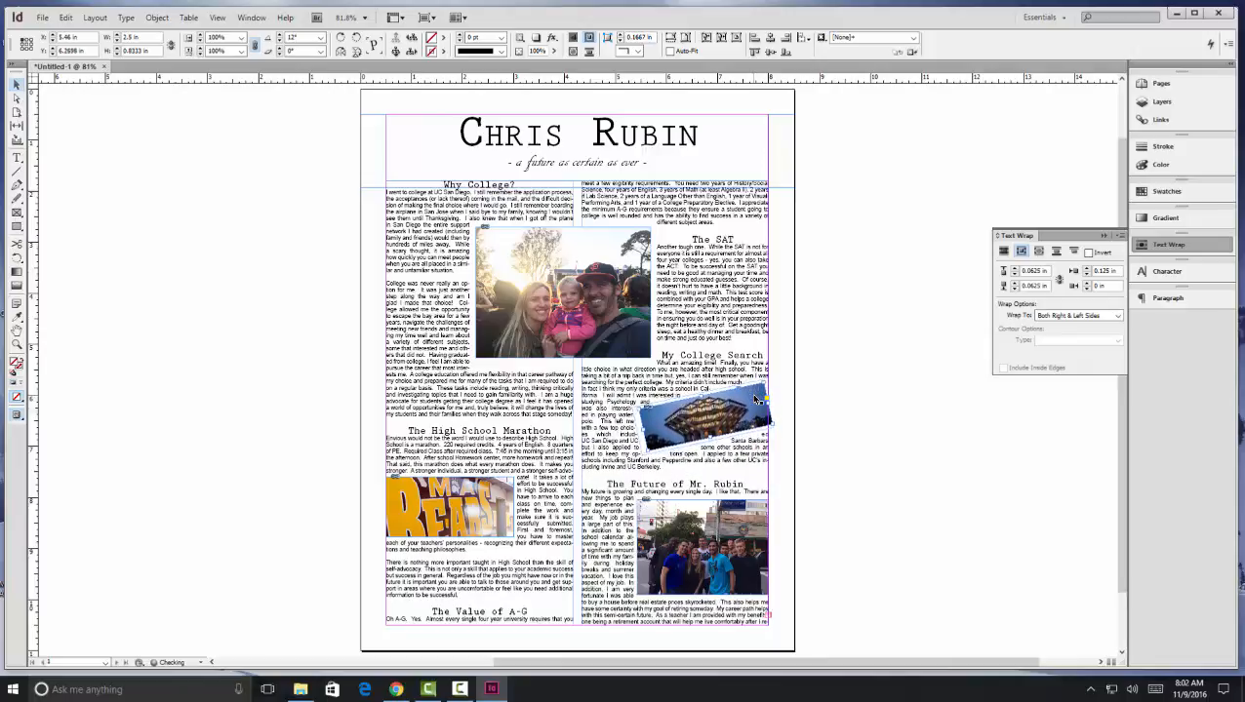
pyautogui.press('Up')
pyautogui.press('Up')
pyautogui.press('Up')
pyautogui.press('Up')
pyautogui.press('Up')
pyautogui.press('Up')
pyautogui.press('Up')
pyautogui.press('Up')
pyautogui.press('Up')
pyautogui.press('Up')
pyautogui.press('Up')
pyautogui.press('Up')
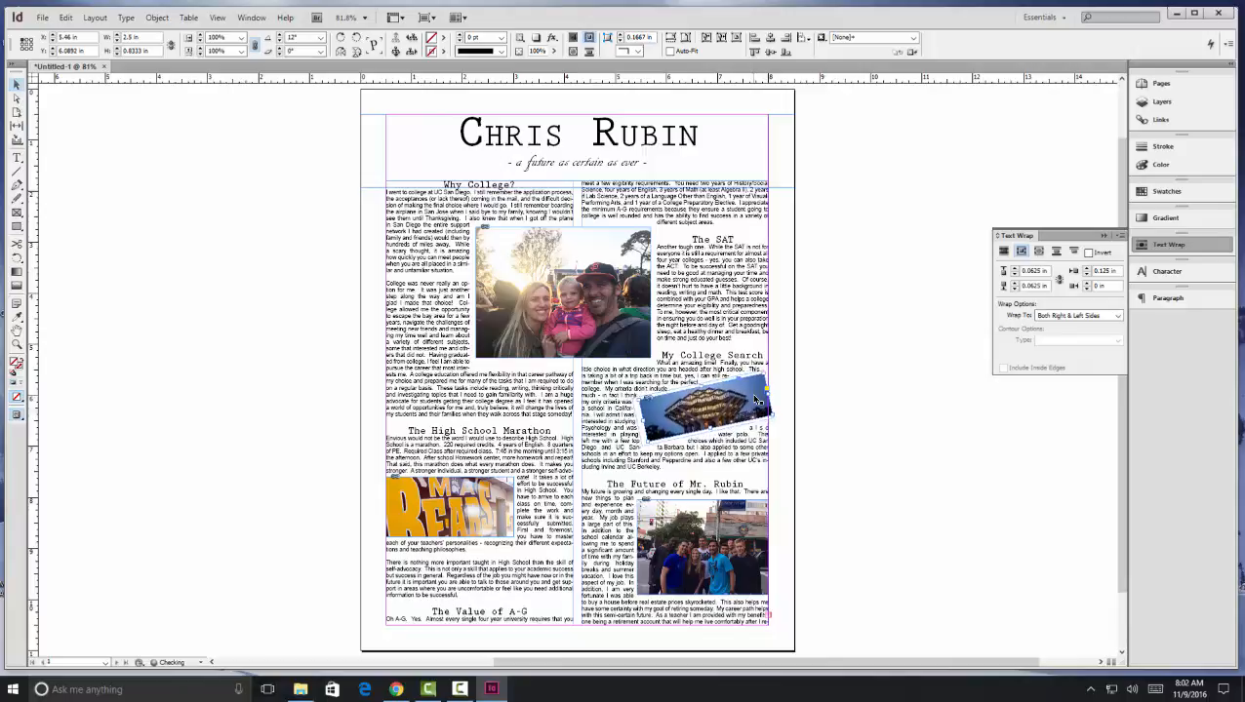
pyautogui.press('Up')
pyautogui.press('Up')
pyautogui.press('Up')
pyautogui.press('Up')
pyautogui.press('Up')
pyautogui.press('Up')
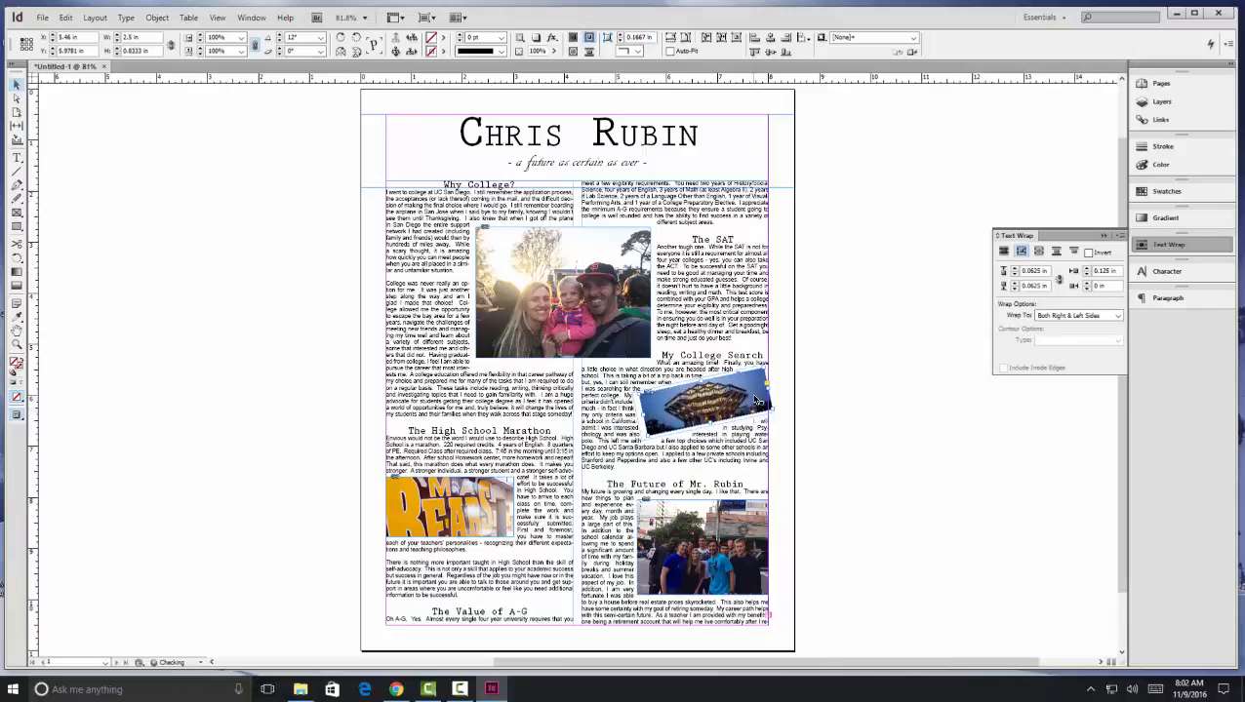
pyautogui.press('Up')
pyautogui.press('Up')
pyautogui.press('Up')
pyautogui.press('Up')
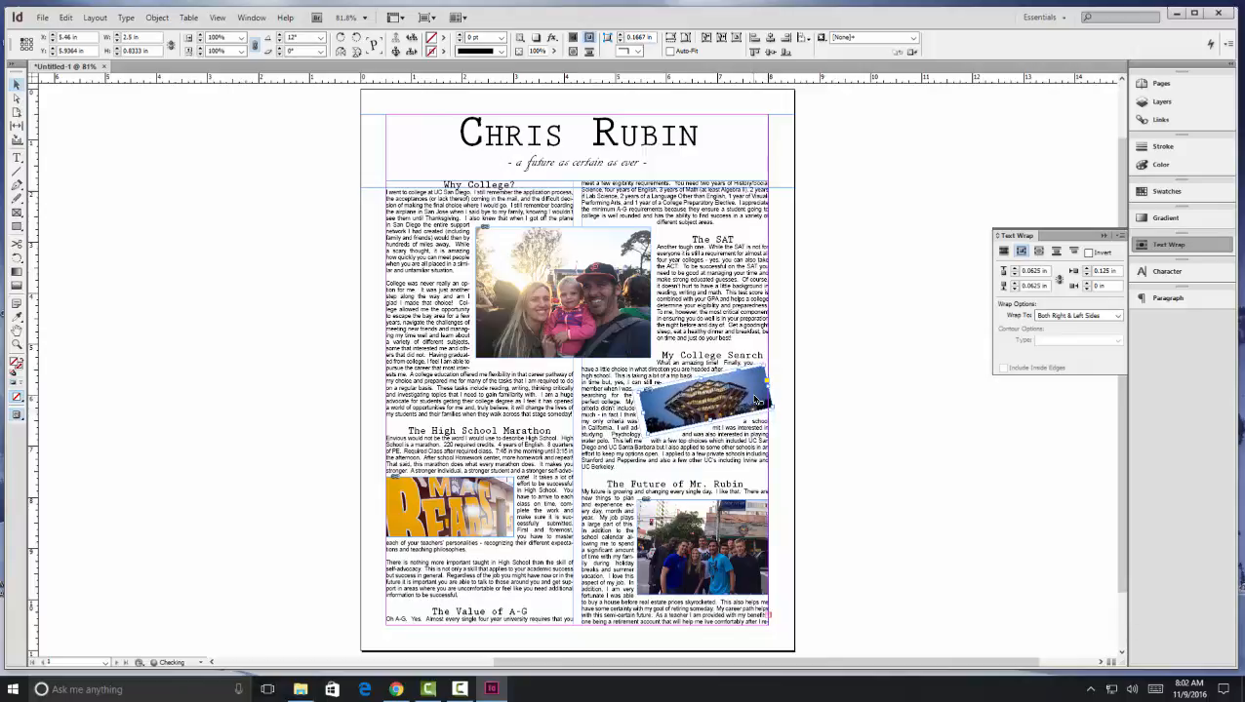
pyautogui.press('Up')
pyautogui.press('Up')
pyautogui.press('Up')
pyautogui.press('Up')
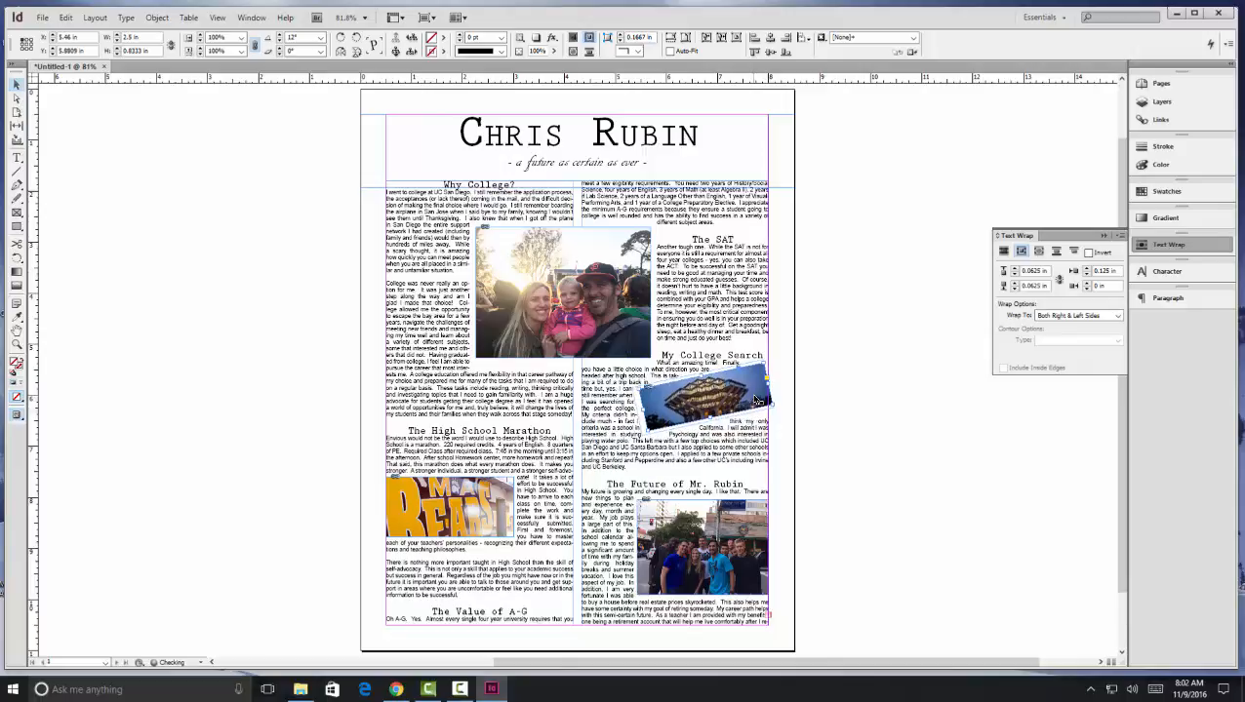
pyautogui.press('Up')
pyautogui.press('Up')
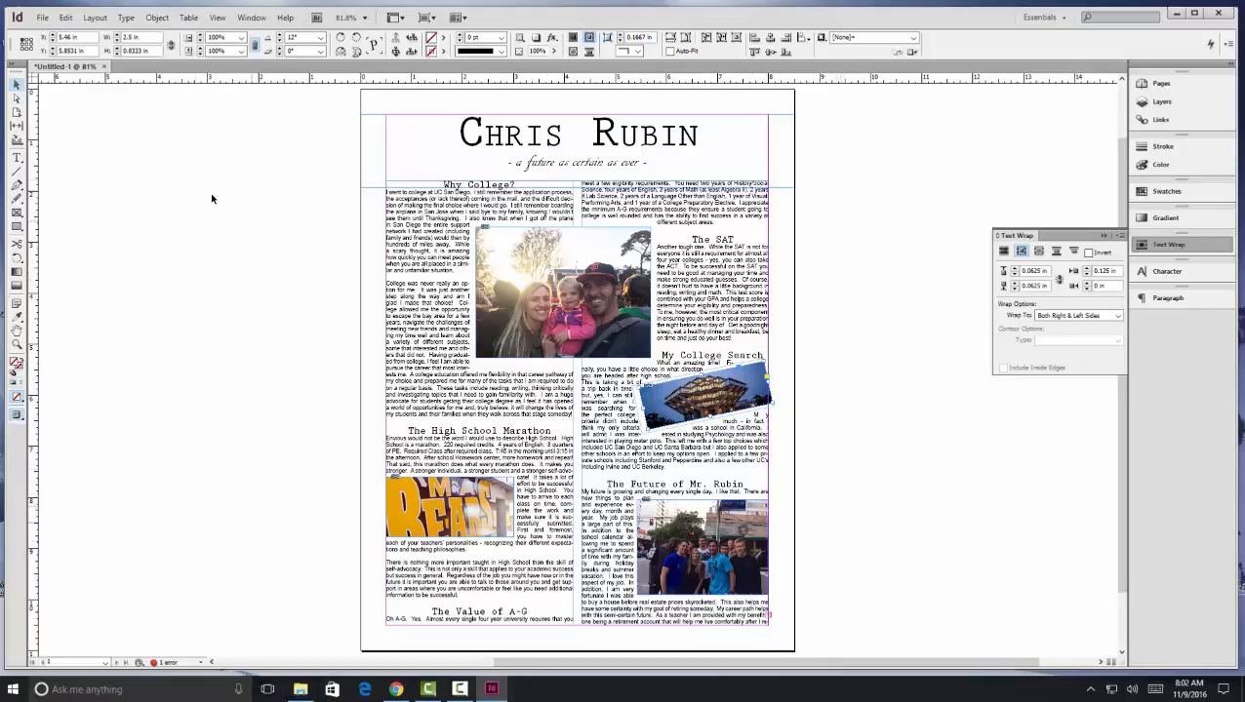
pyautogui.click(209, 259)
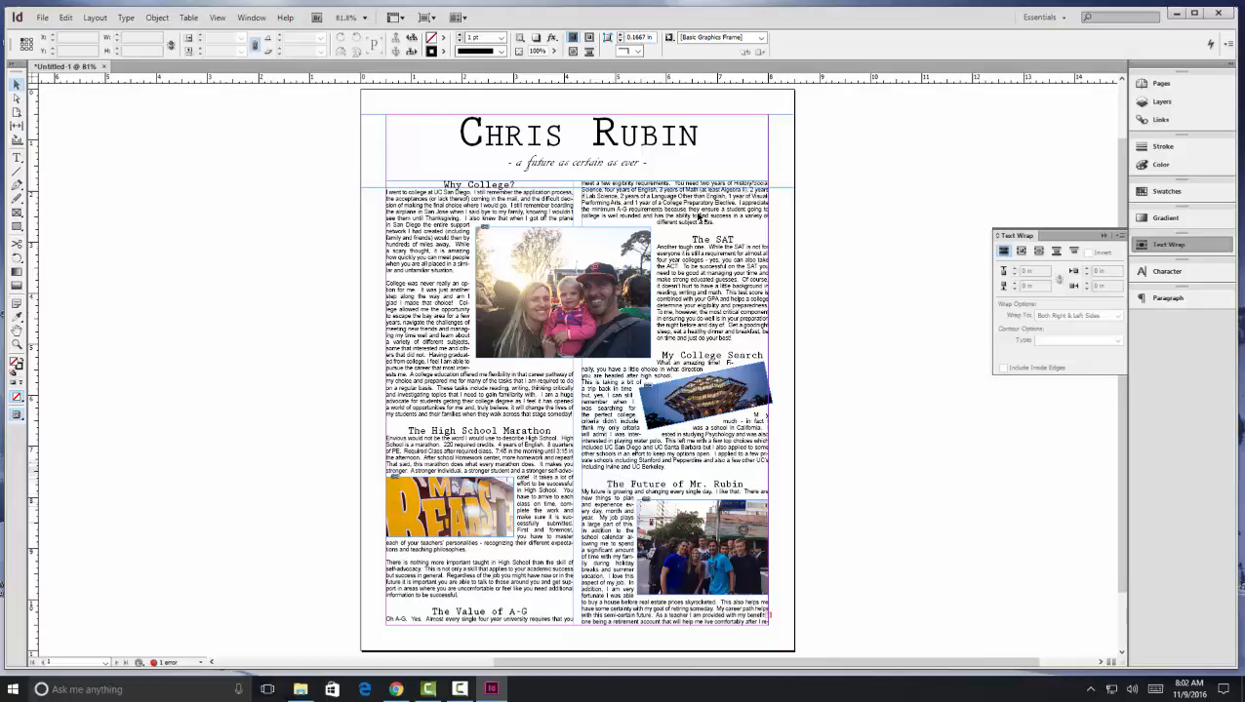
pyautogui.click(410, 200)
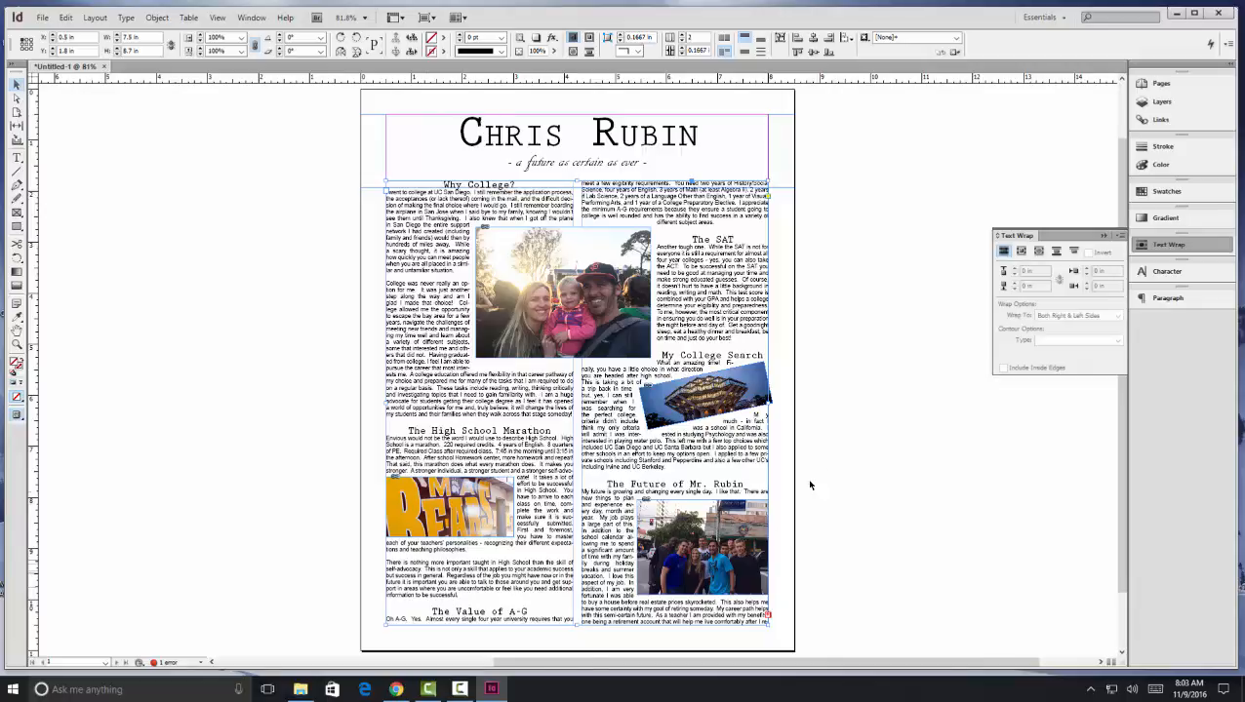
# Rename Layer 1 to 'text and images'.
pyautogui.click(1161, 103)
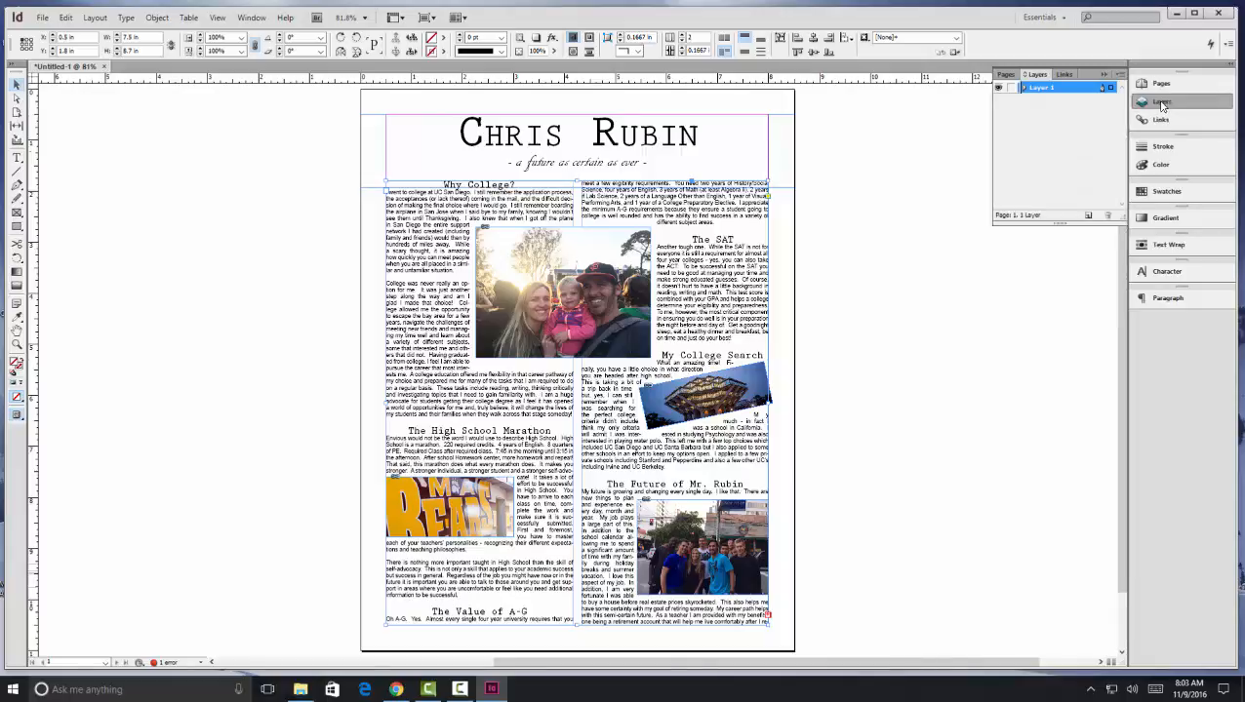
pyautogui.doubleClick(1048, 89)
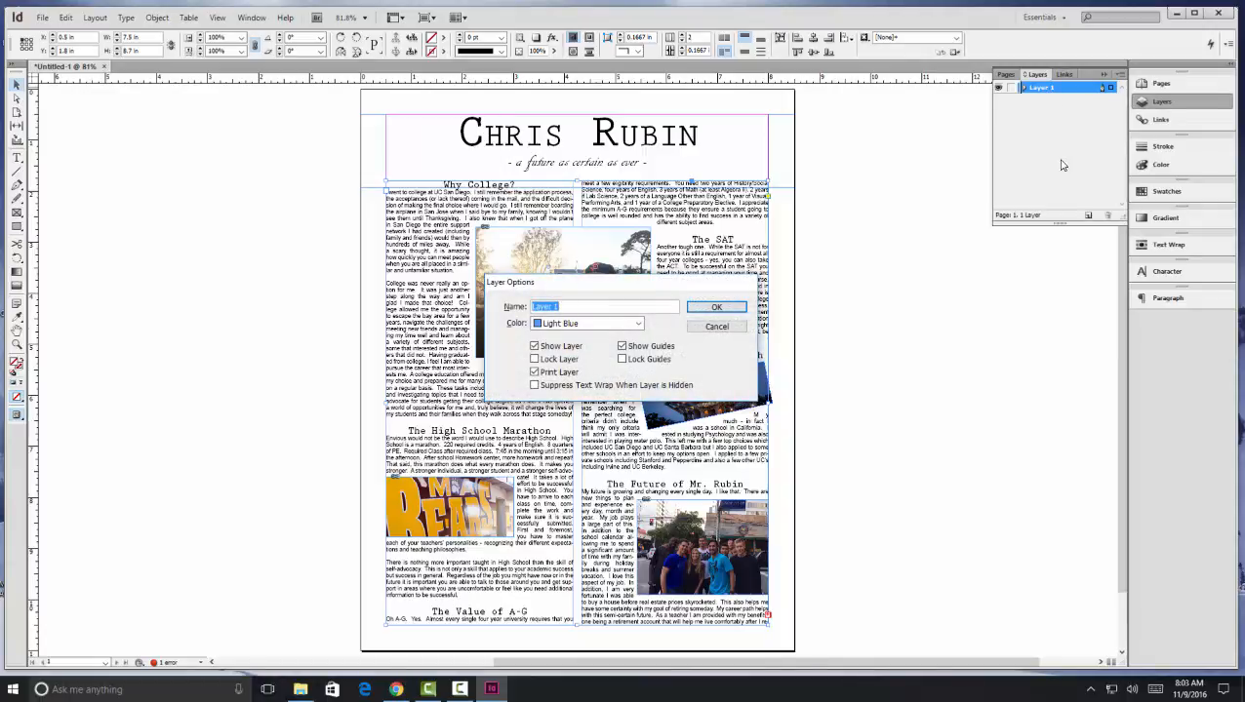
pyautogui.write('text and images')
pyautogui.press('Return')
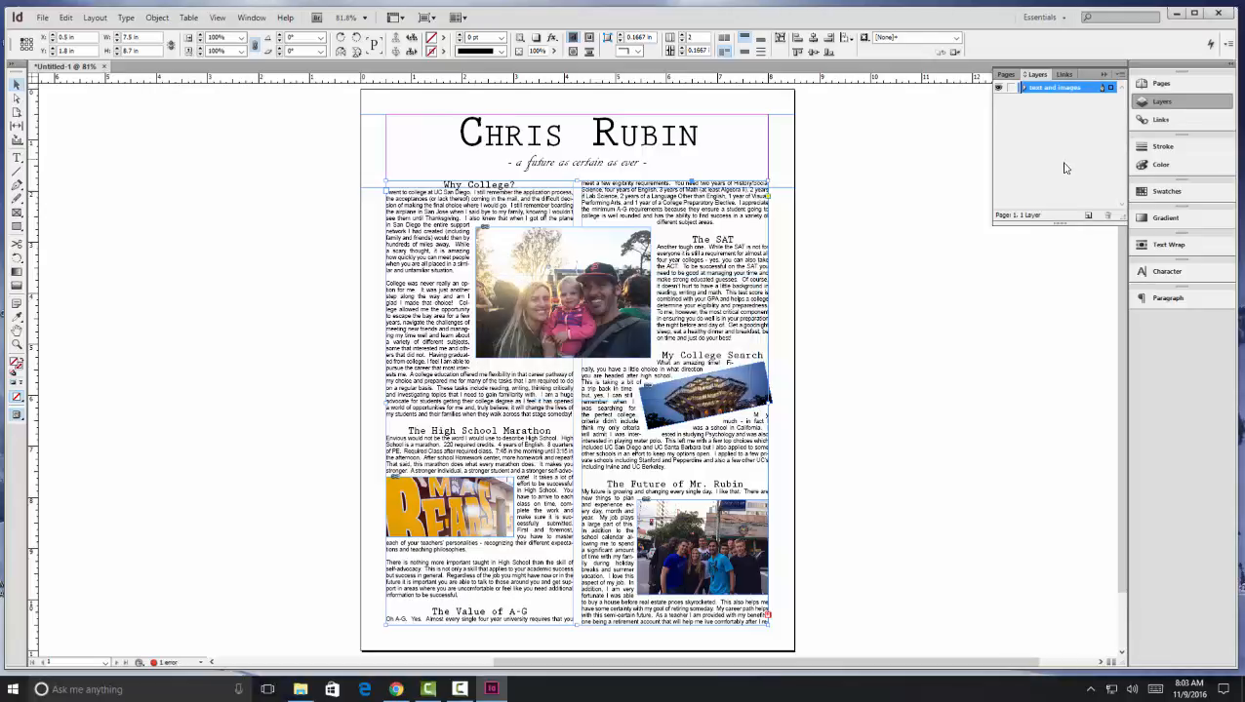
# Add a layer named 'background color' and move it below 'text and images'.
pyautogui.click(1086, 216)
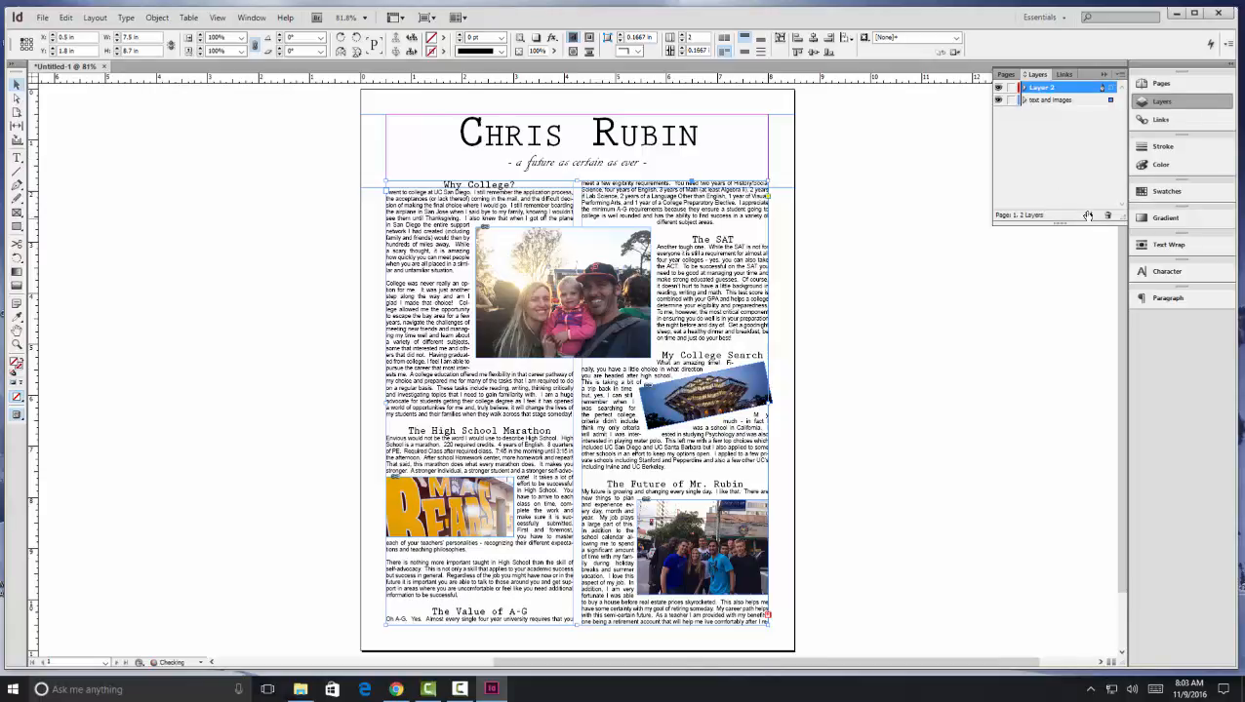
pyautogui.doubleClick(1045, 89)
pyautogui.write('bac')
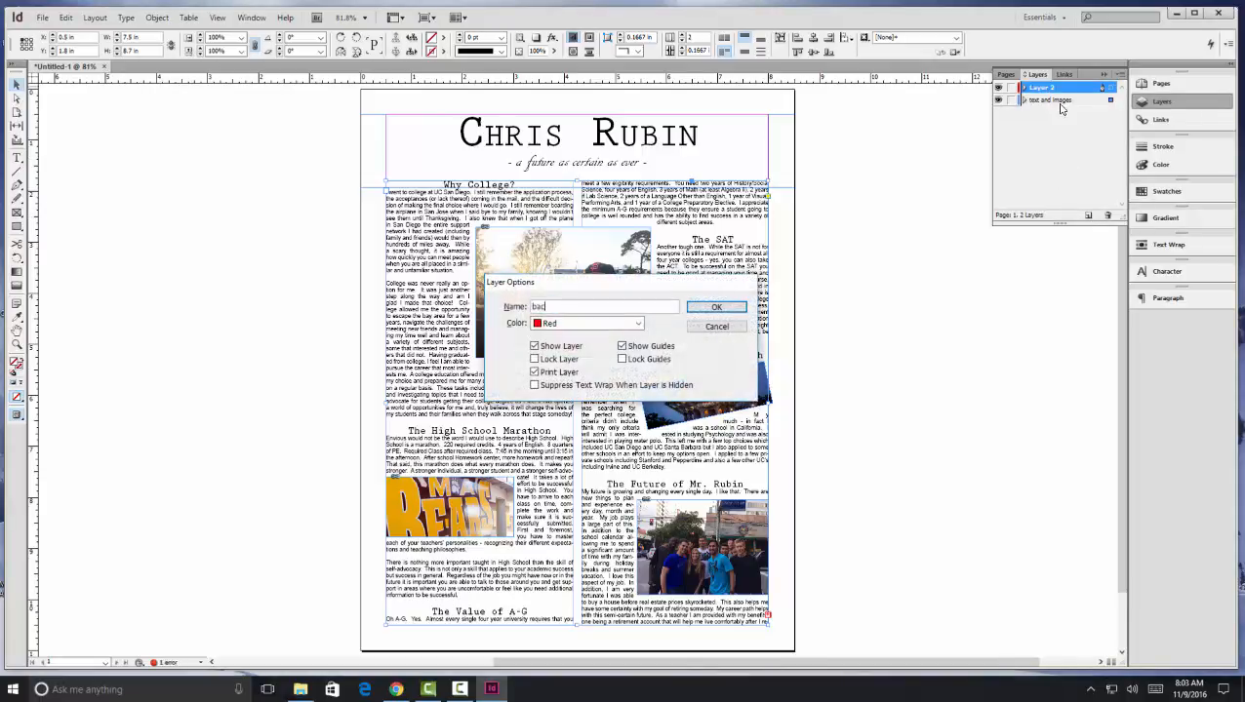
pyautogui.write('kground color')
pyautogui.press('Return')
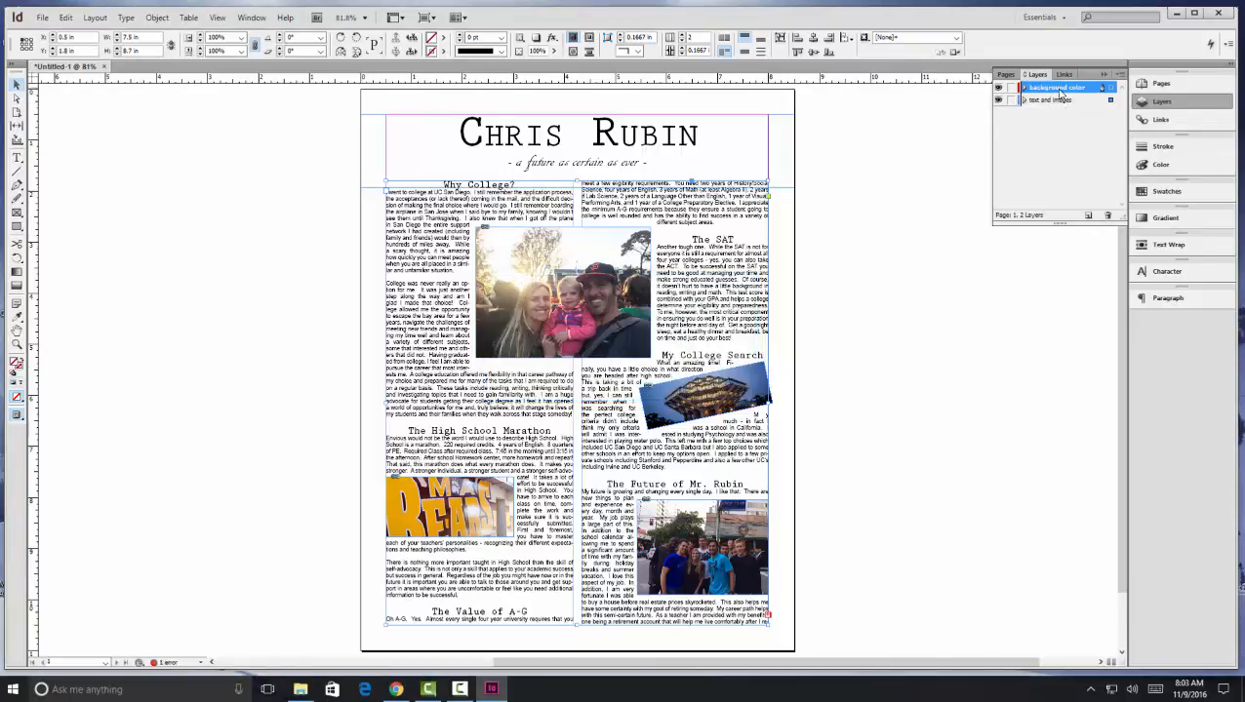
pyautogui.moveTo(1060, 93); pyautogui.dragTo(1059, 107)
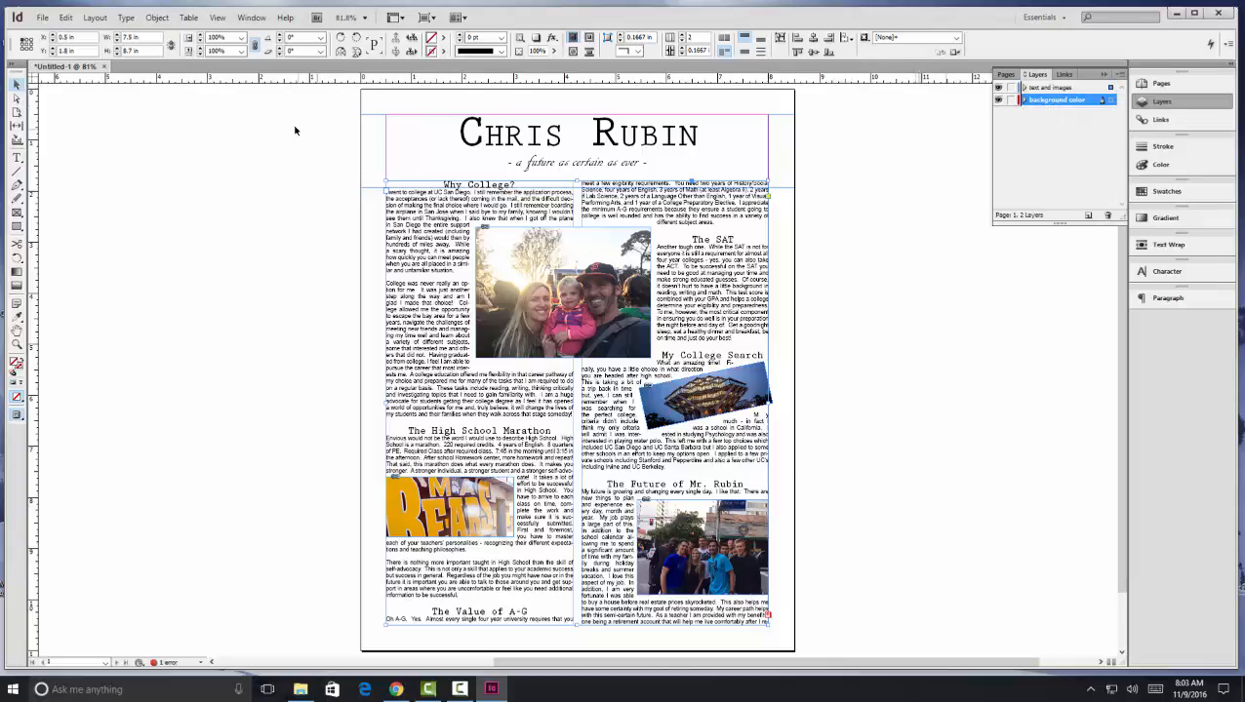
pyautogui.click(17, 228)
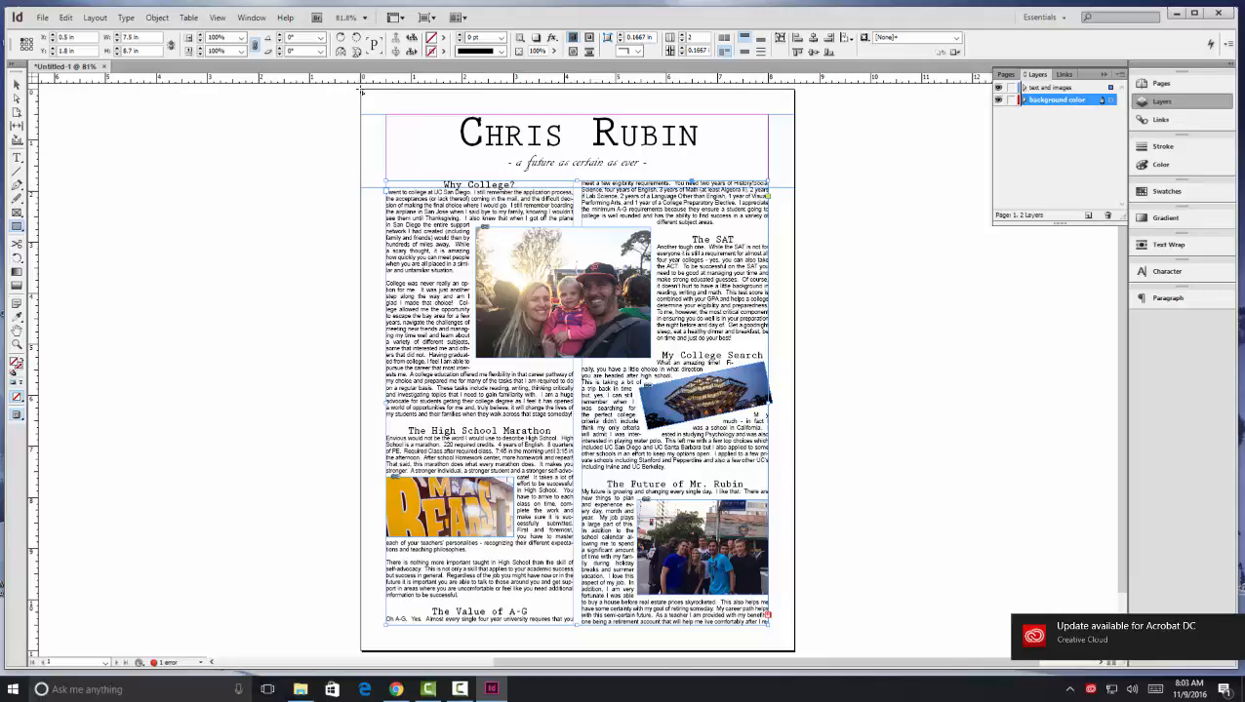
# Draw a page-sized rectangle frame on the background color layer, discarding two earlier attempts.
pyautogui.moveTo(361, 92); pyautogui.dragTo(796, 650)
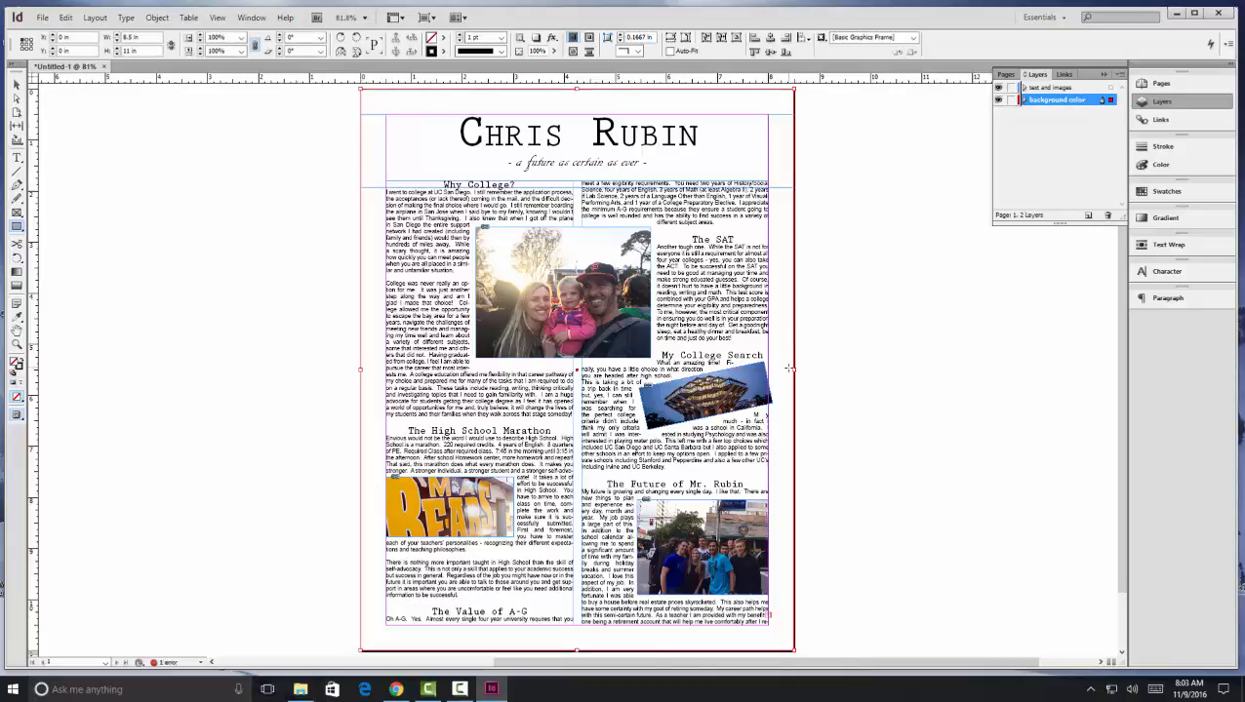
pyautogui.hotkey('ctrl', 'z')
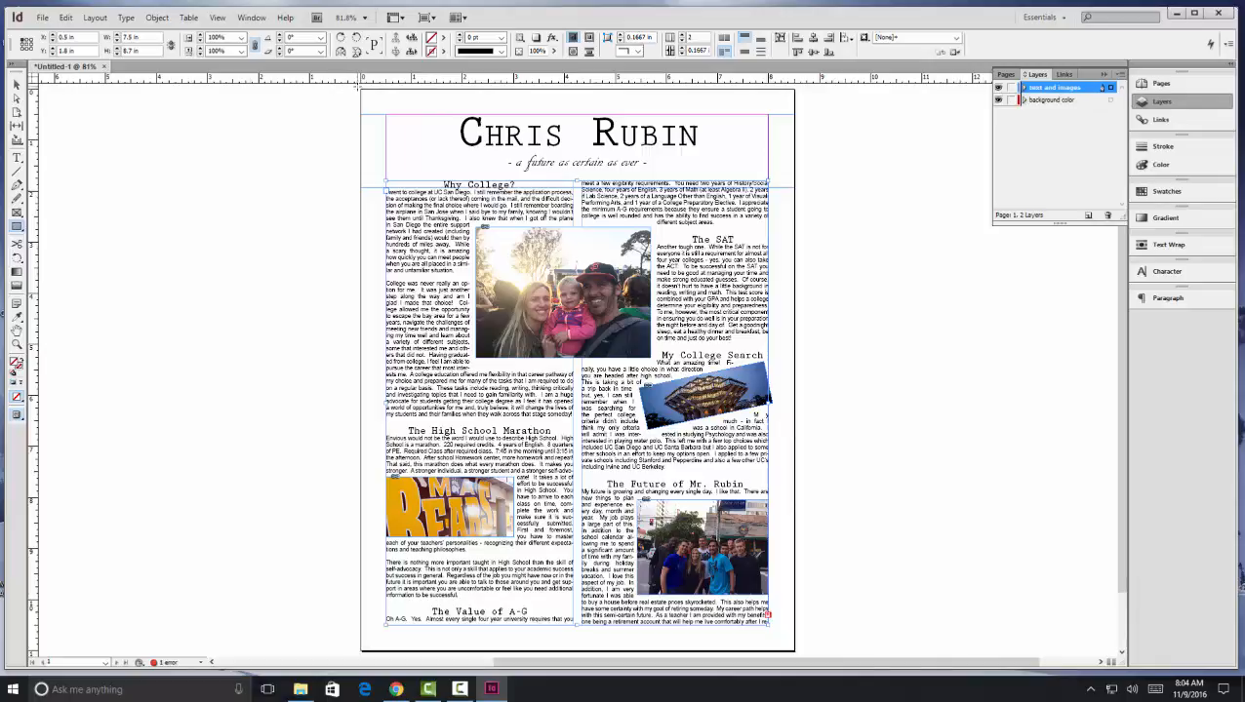
pyautogui.moveTo(357, 85); pyautogui.dragTo(797, 590)
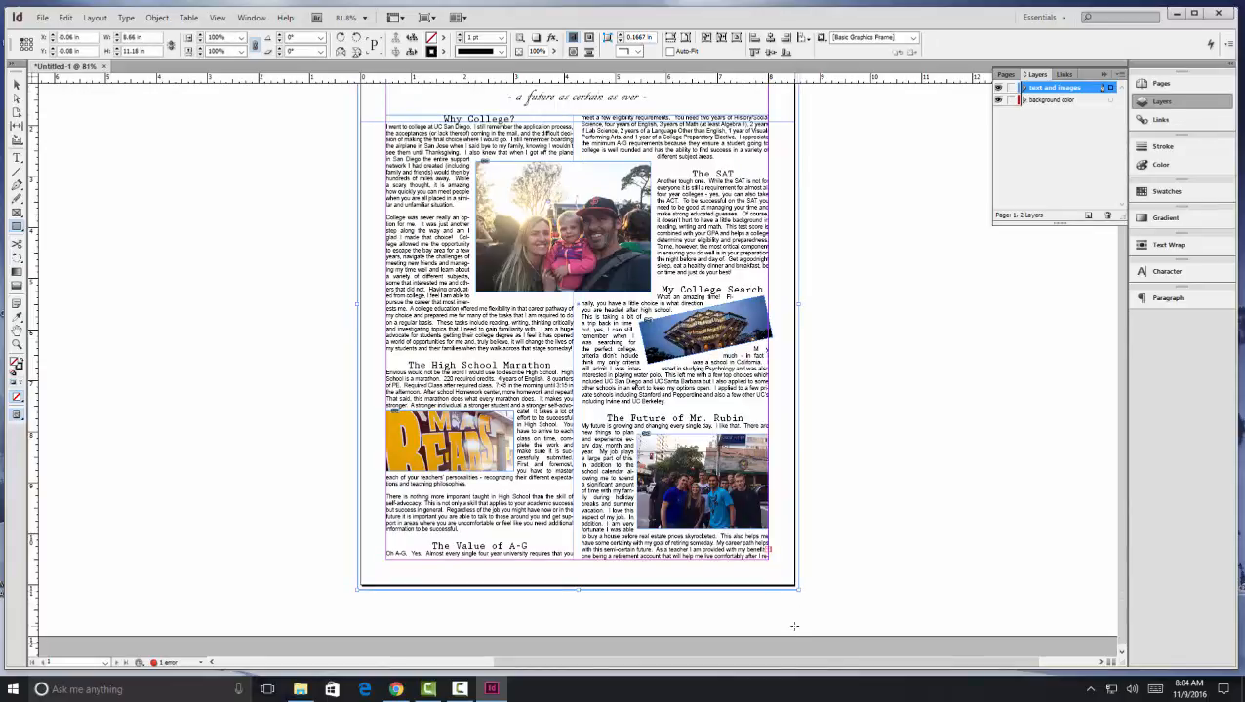
pyautogui.hotkey('ctrl', 'z')
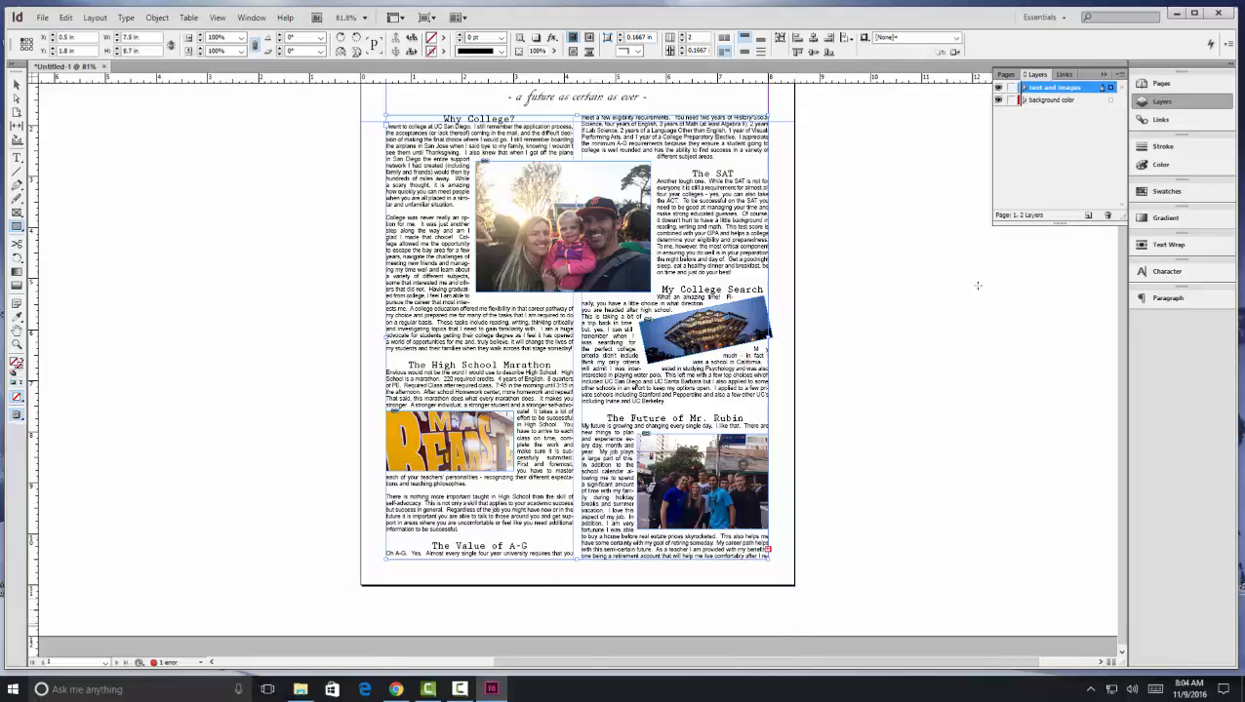
pyautogui.click(1051, 101)
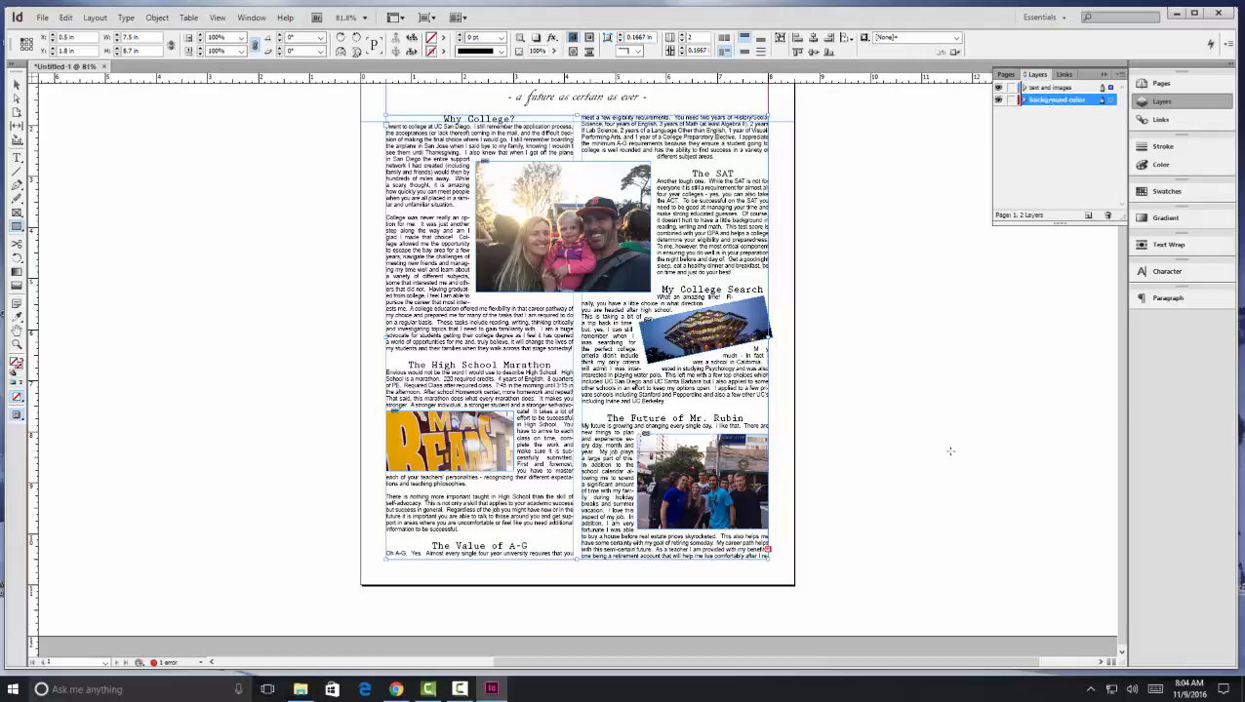
pyautogui.scroll(3, 577, 370)
pyautogui.scroll(-1, 544, 237)
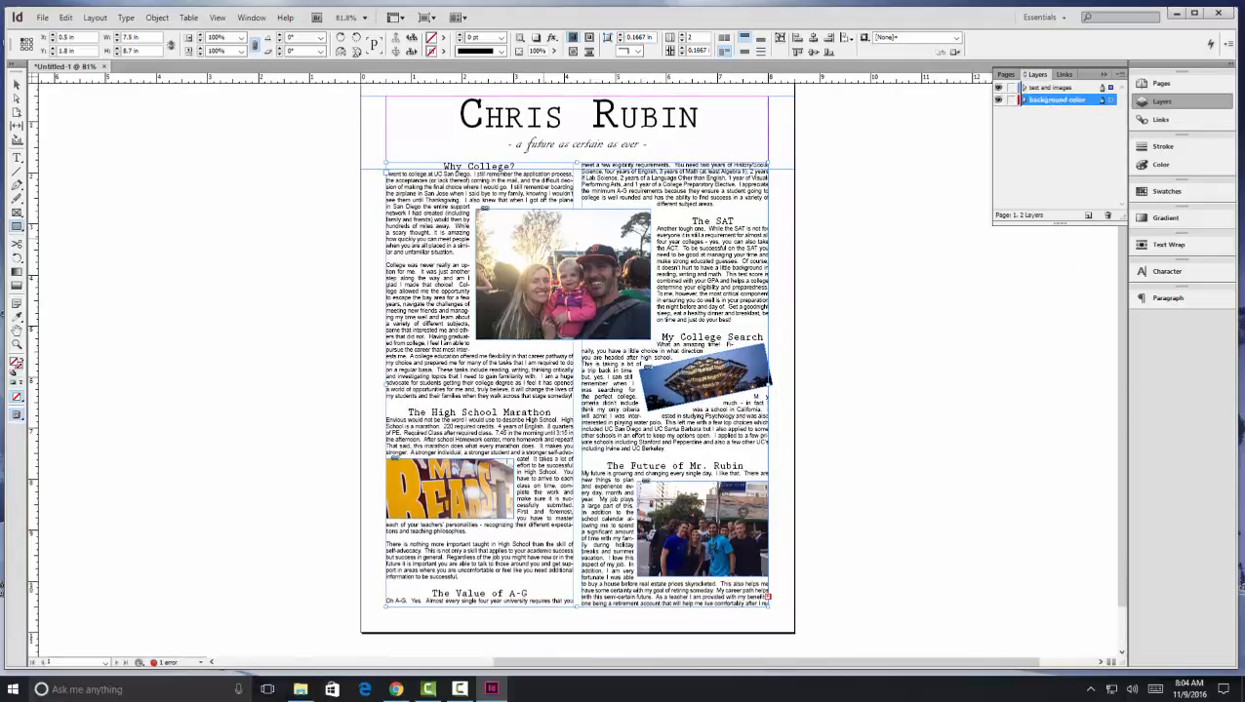
pyautogui.scroll(1, 544, 242)
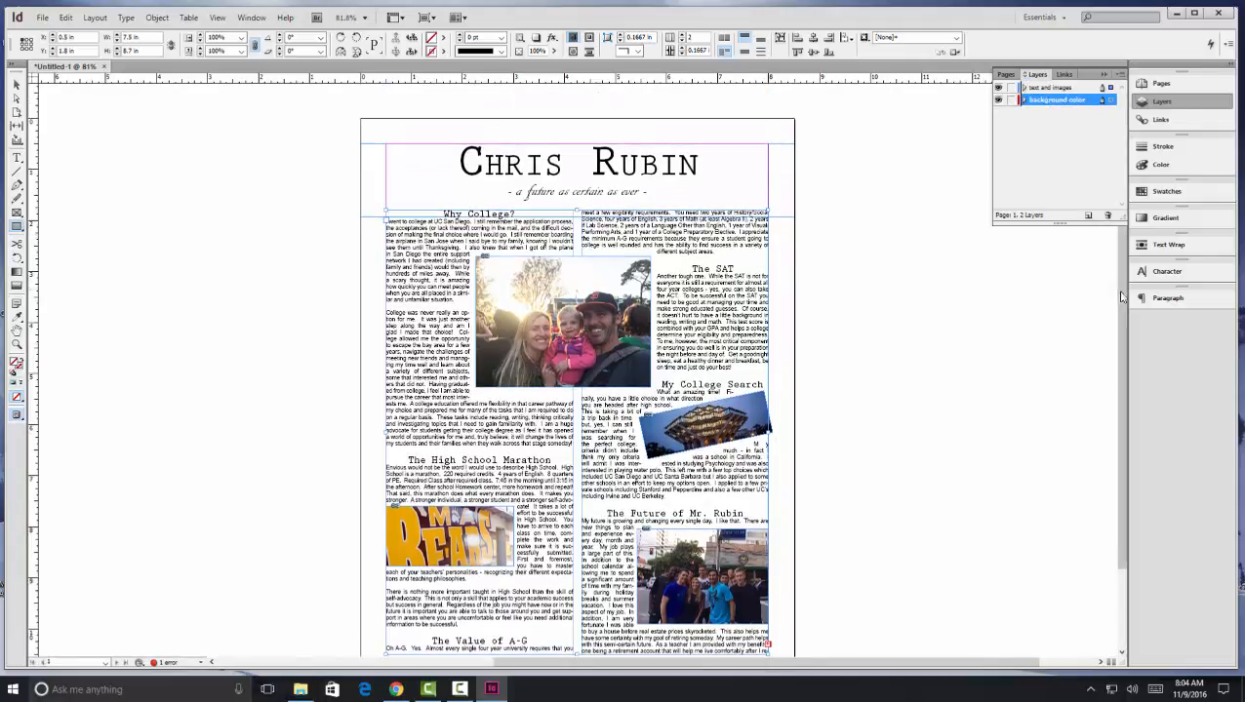
pyautogui.scroll(-1, 1122, 315)
pyautogui.moveTo(1122, 315); pyautogui.dragTo(1120, 322)
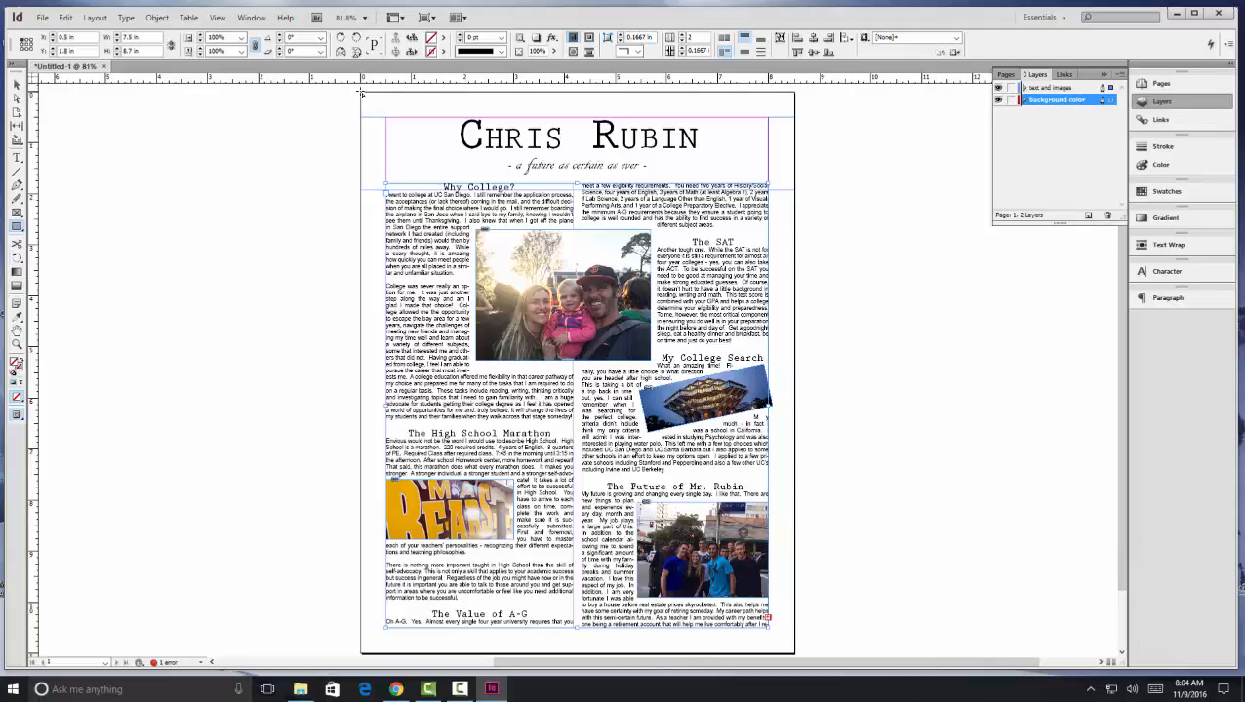
pyautogui.moveTo(360, 92); pyautogui.dragTo(795, 656)
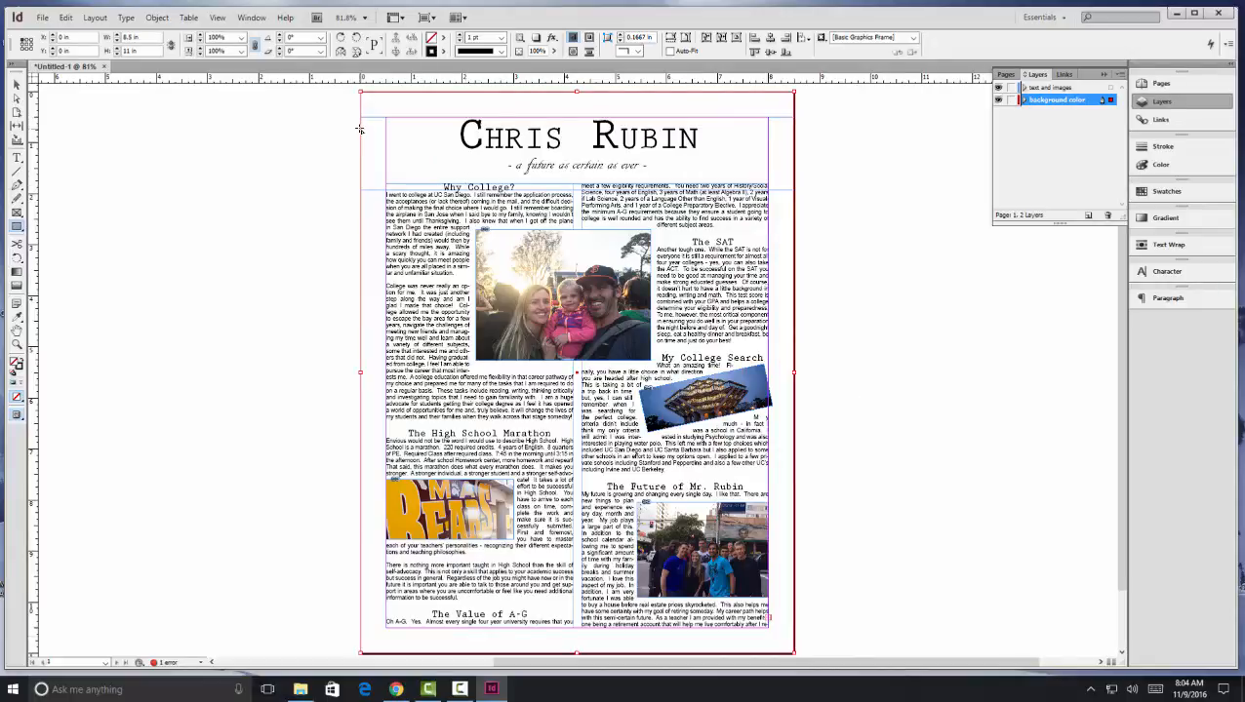
# Give the page frame a [None] stroke and a custom soft green fill from Color Picker.
pyautogui.click(442, 53)
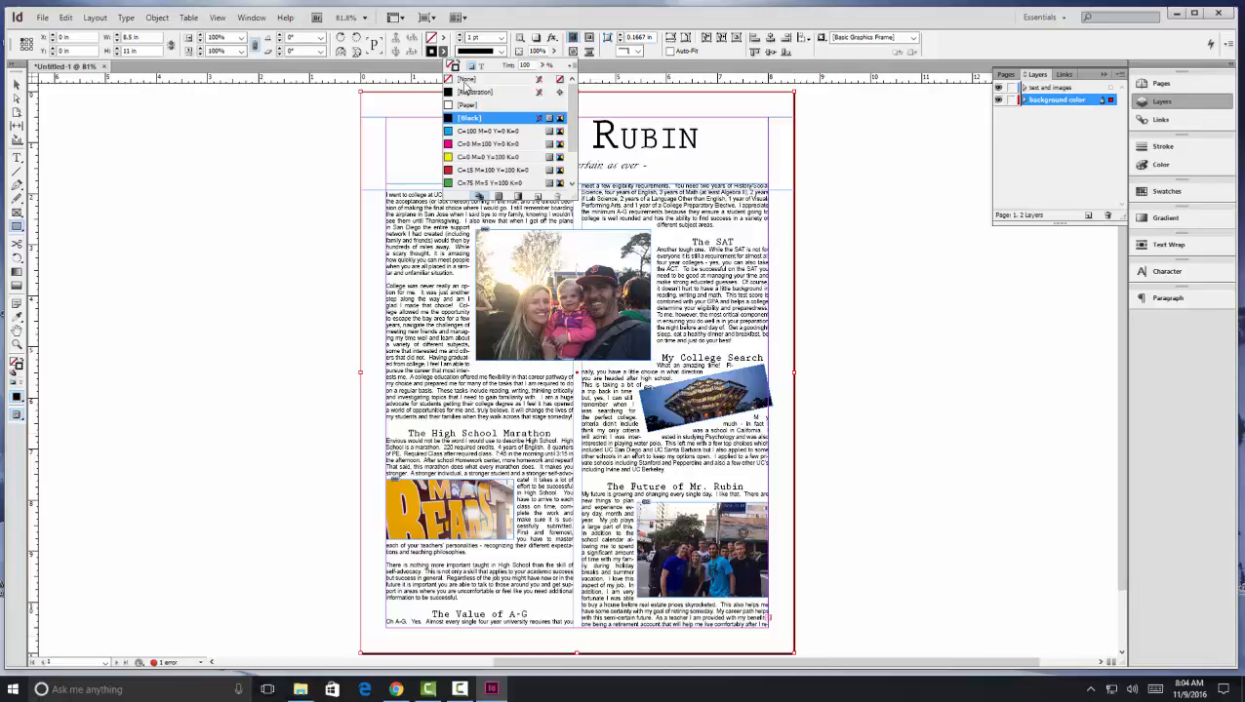
pyautogui.click(468, 80)
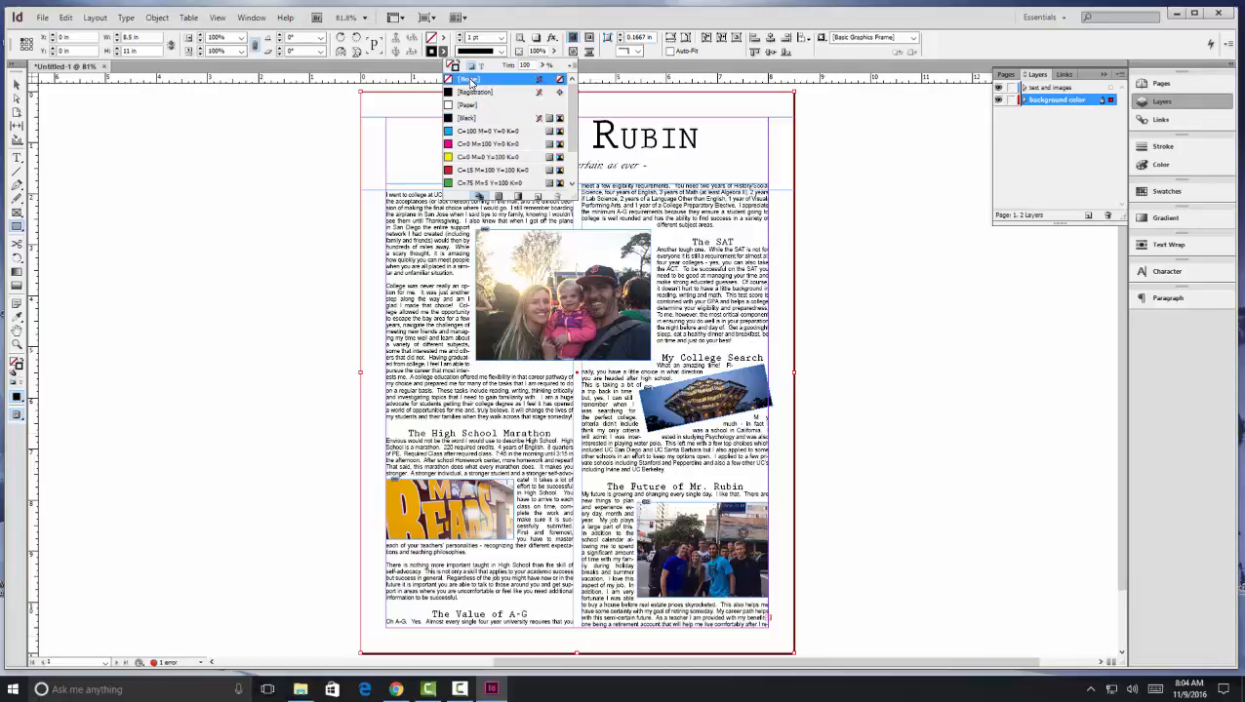
pyautogui.click(444, 39)
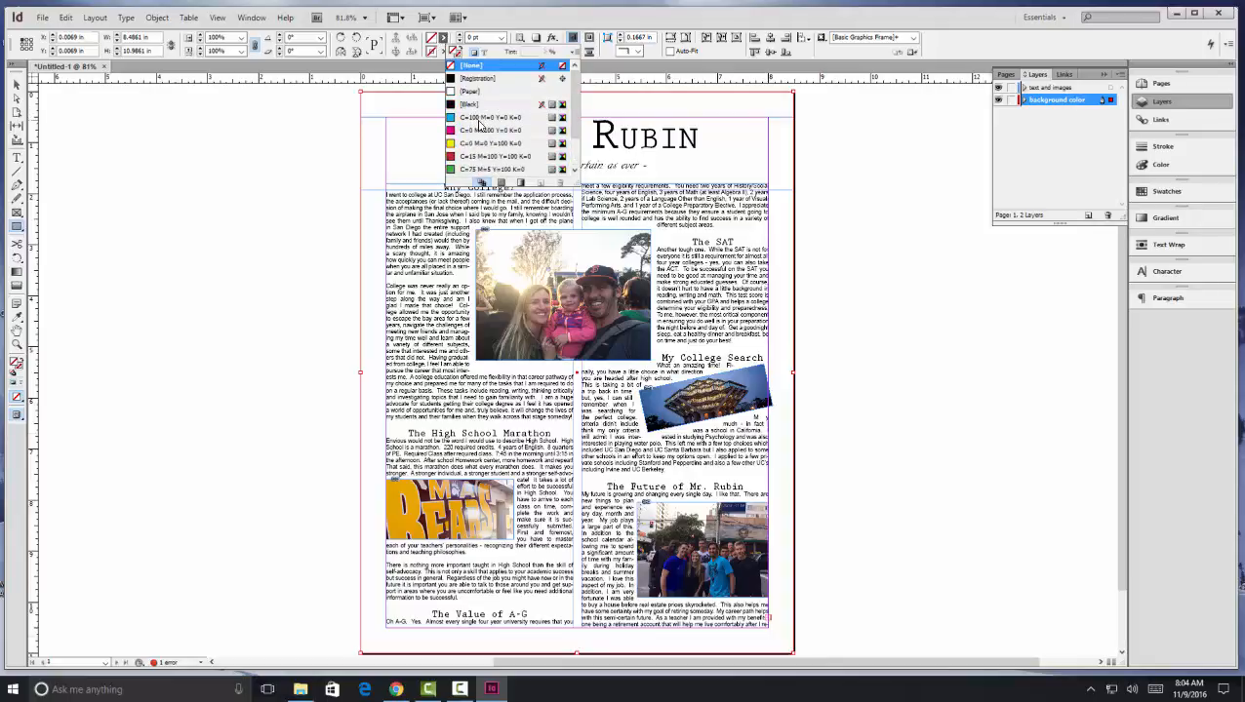
pyautogui.click(479, 120)
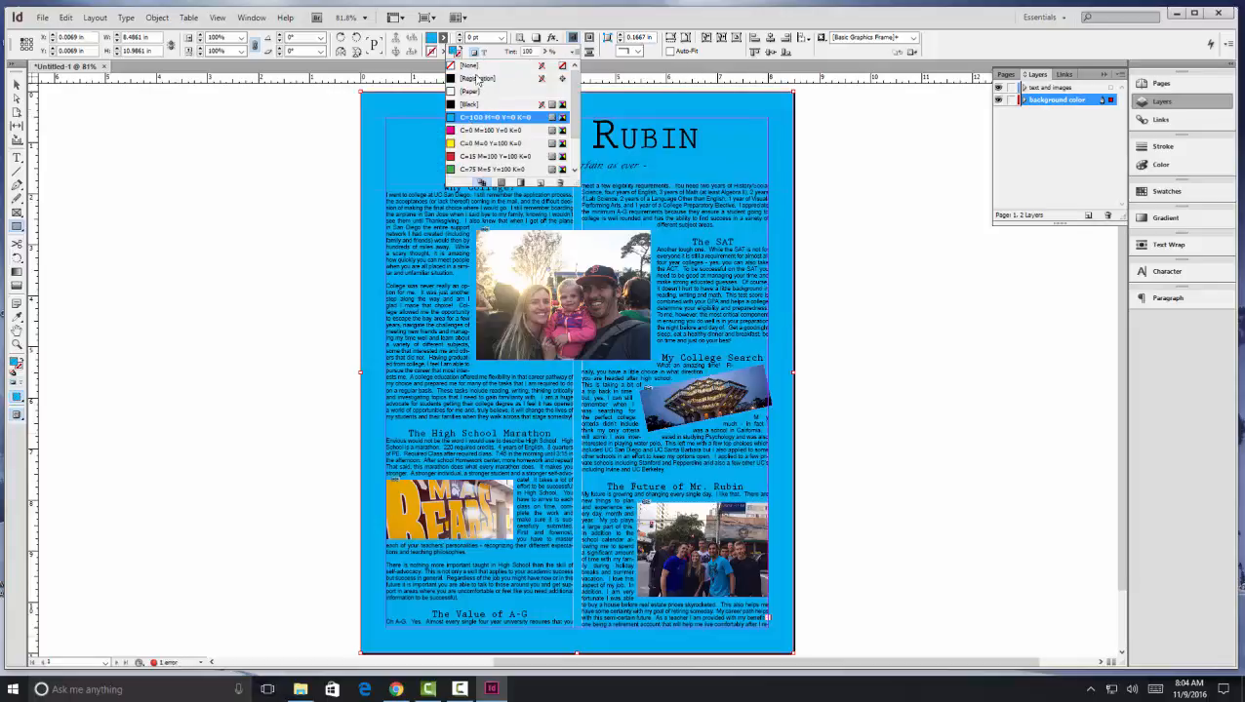
pyautogui.doubleClick(432, 40)
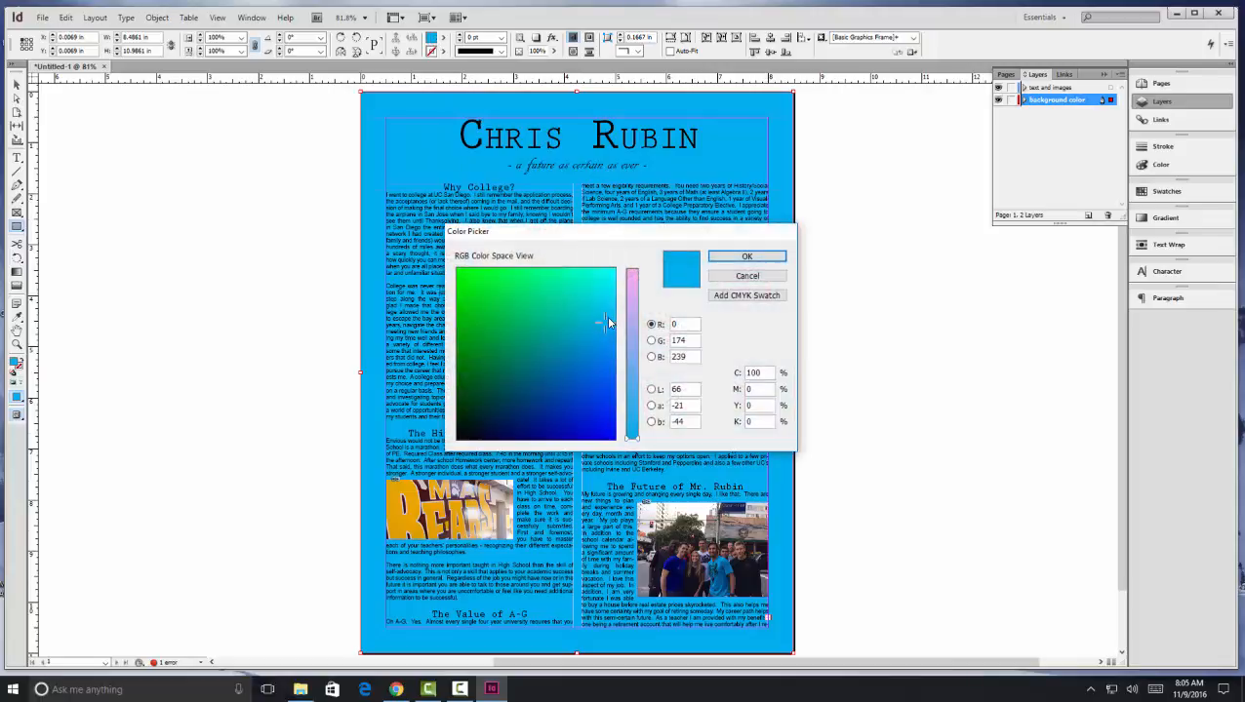
pyautogui.moveTo(630, 318)
pyautogui.mouseDown()
pyautogui.moveTo(627, 301)
pyautogui.moveTo(575, 286)
pyautogui.moveTo(560, 317)
pyautogui.mouseUp()
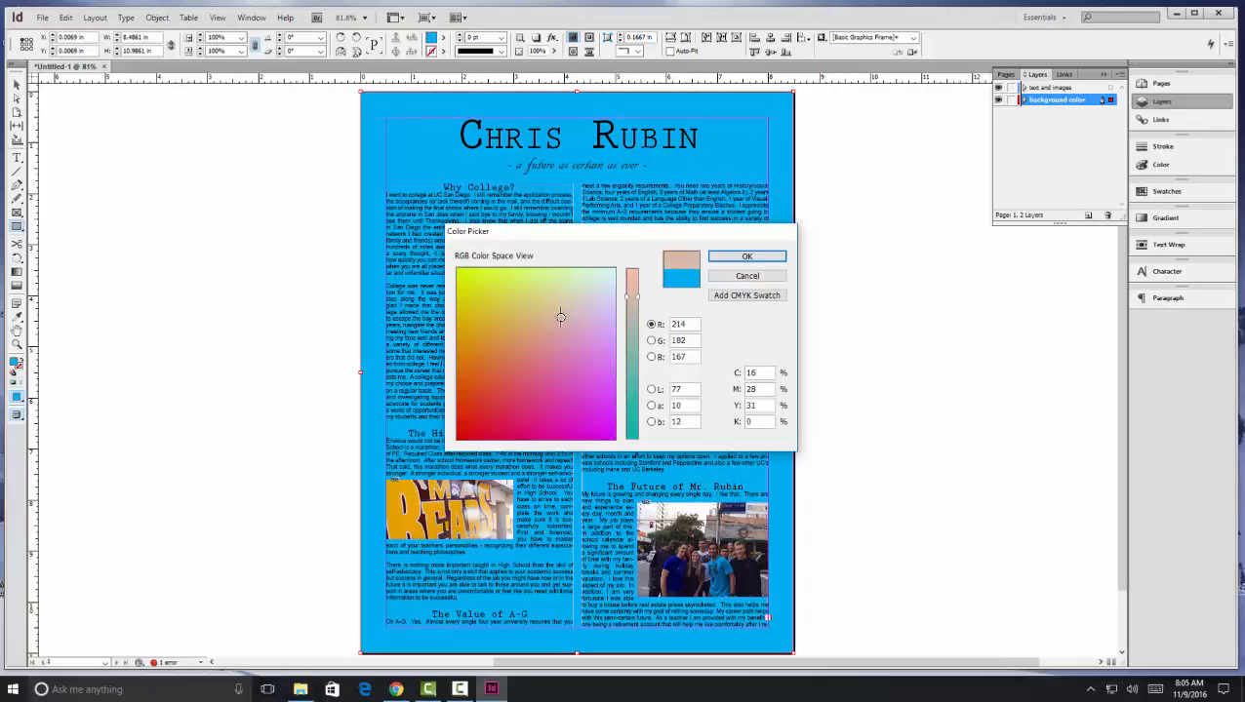
pyautogui.moveTo(632, 350); pyautogui.dragTo(630, 357)
pyautogui.moveTo(569, 322)
pyautogui.mouseDown()
pyautogui.moveTo(546, 304)
pyautogui.moveTo(528, 316)
pyautogui.mouseUp()
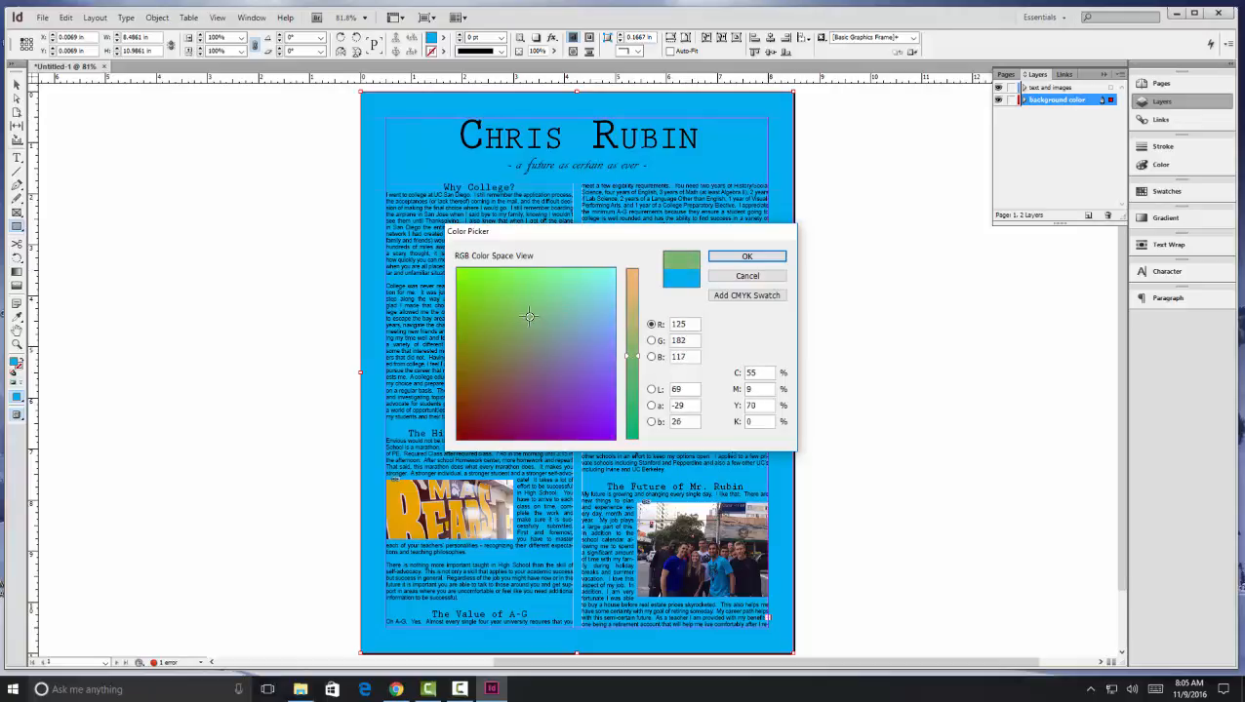
pyautogui.click(744, 257)
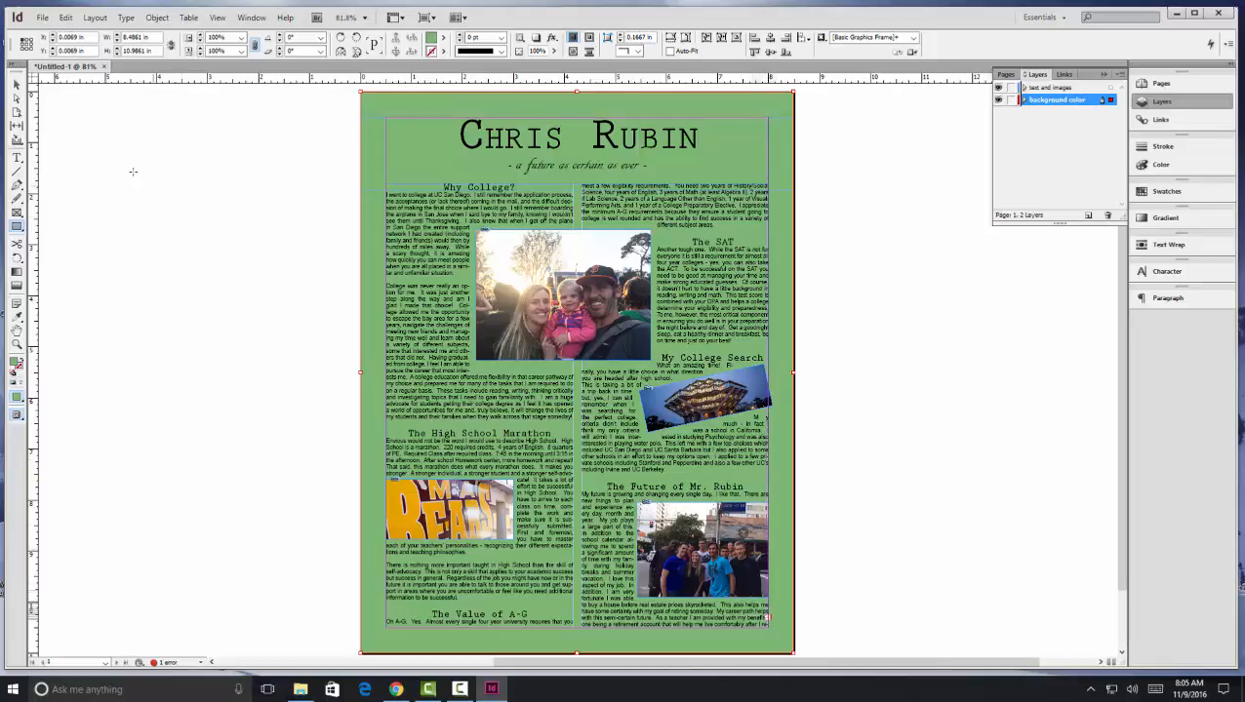
pyautogui.click(16, 87)
# Delete a sentence in the left column's body text, then undo the deletion.
pyautogui.doubleClick(455, 395)
pyautogui.moveTo(437, 391); pyautogui.dragTo(542, 398)
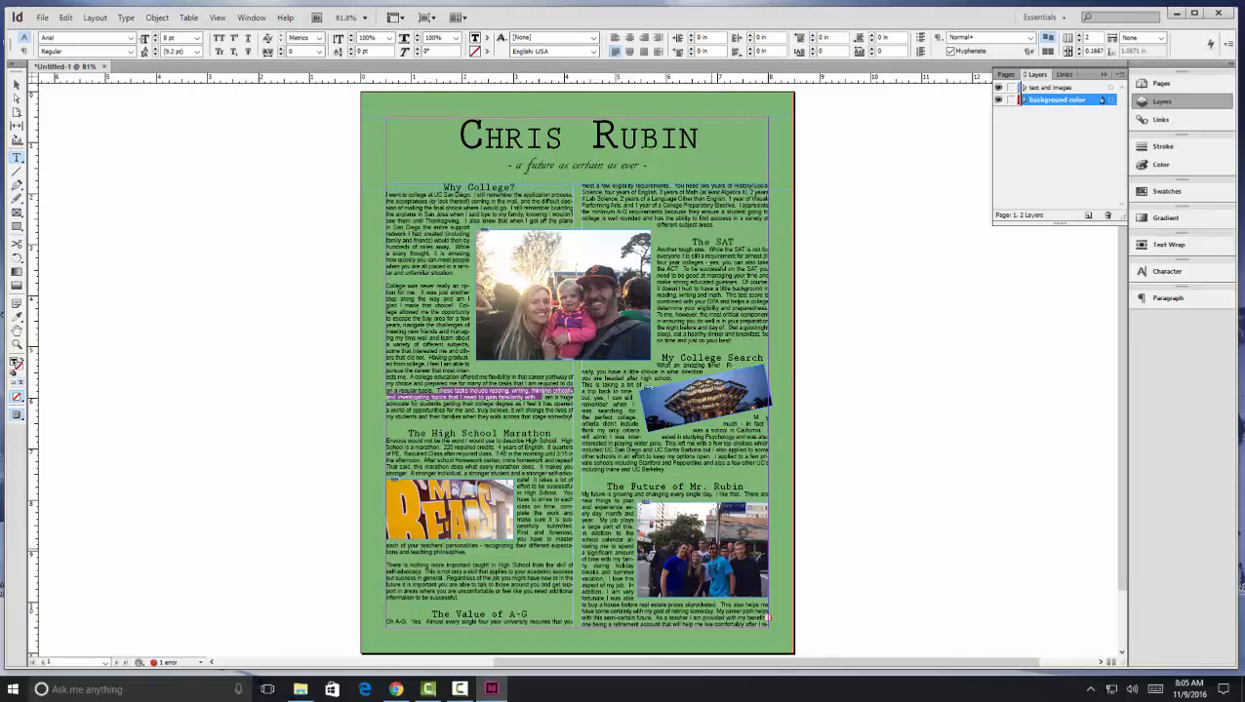
pyautogui.press('BackSpace')
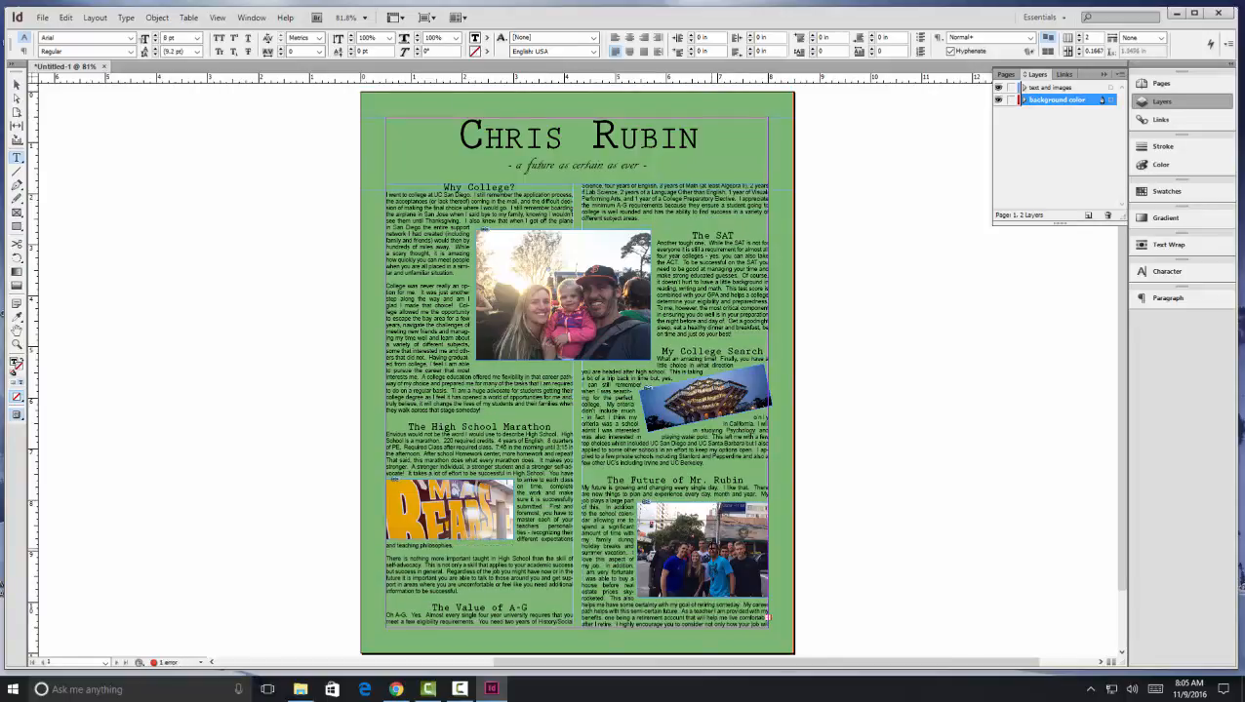
pyautogui.hotkey('ctrl', 'z')
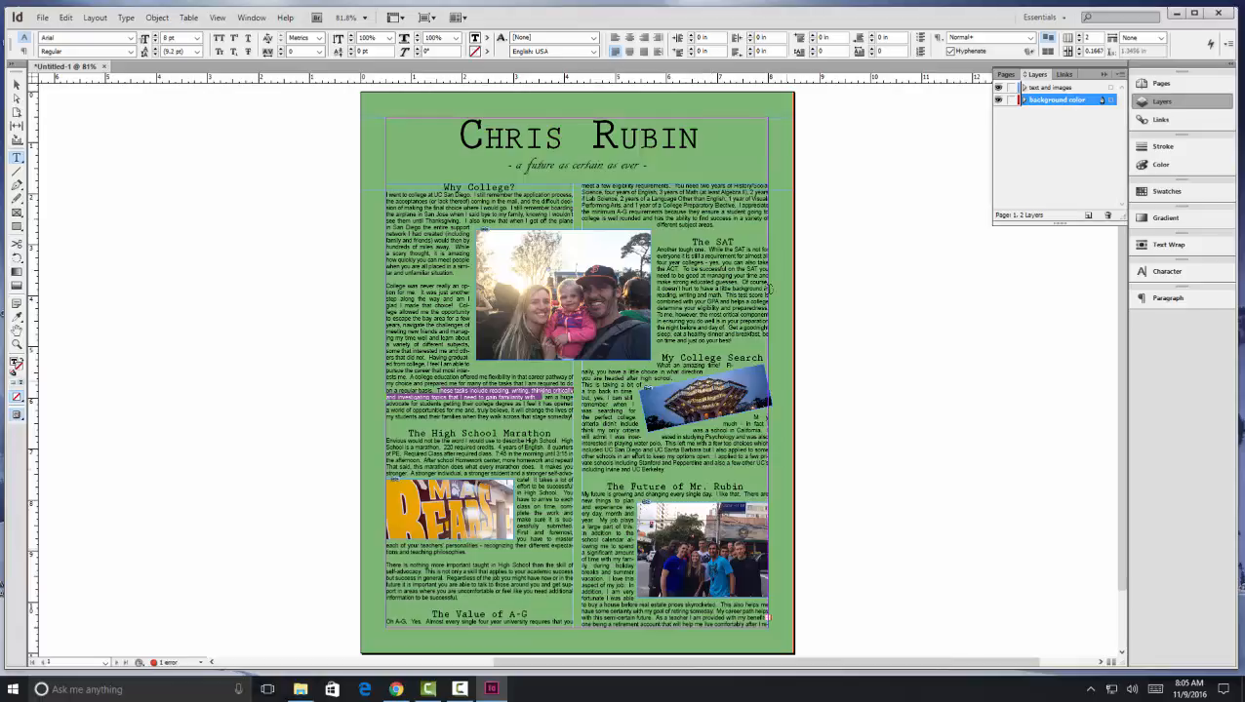
pyautogui.click(16, 86)
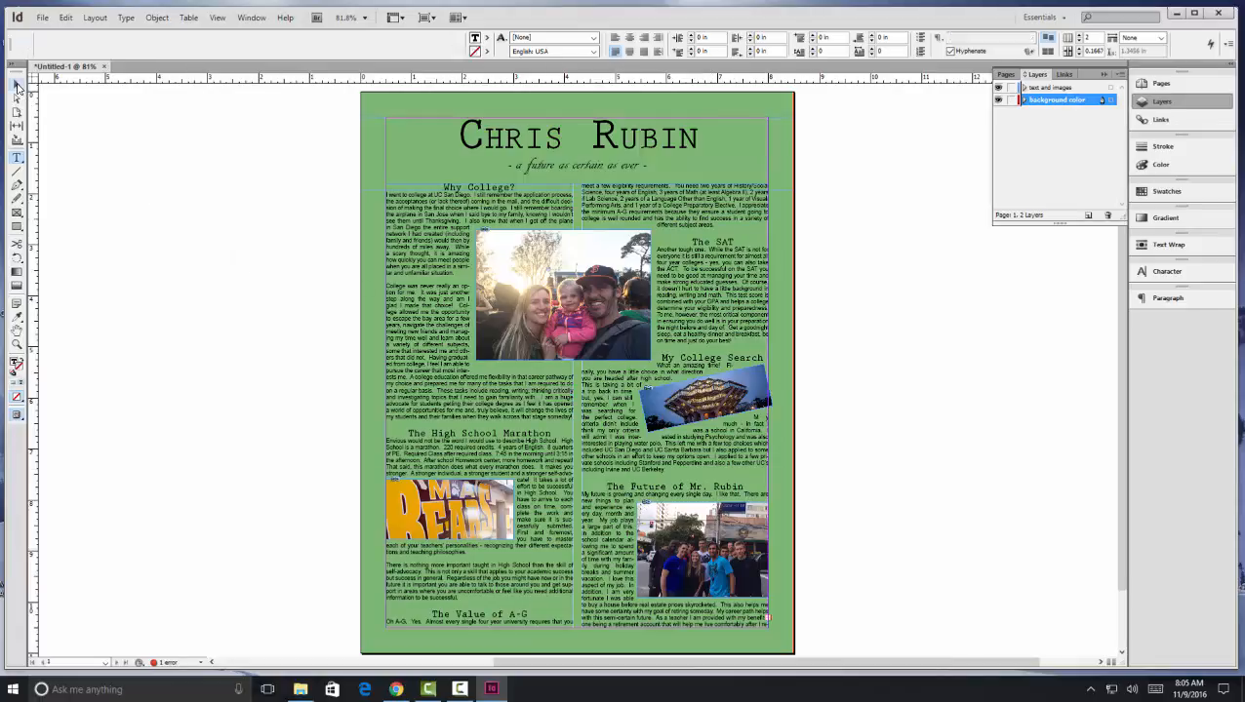
pyautogui.click(422, 236)
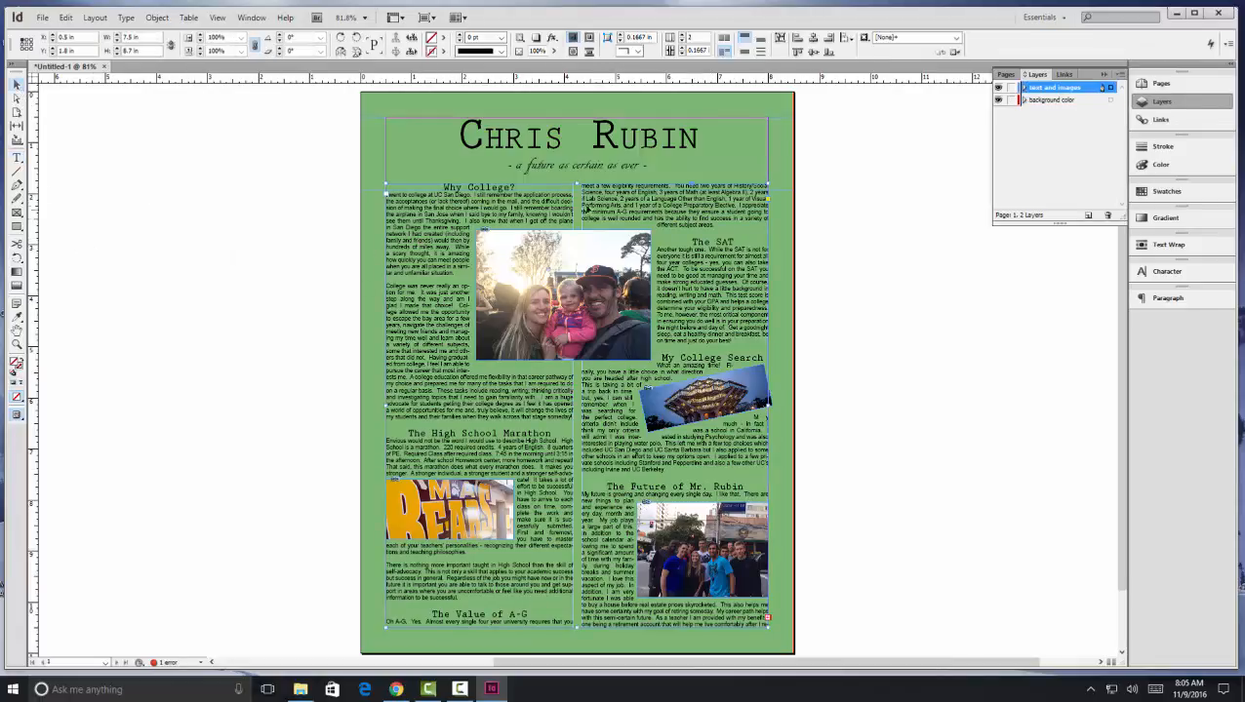
pyautogui.click(636, 135)
pyautogui.press('Up')
pyautogui.press('Up')
pyautogui.press('Up')
pyautogui.press('Up')
pyautogui.press('Up')
pyautogui.press('Up')
pyautogui.press('Up')
pyautogui.press('Up')
pyautogui.press('Up')
pyautogui.press('Up')
pyautogui.press('Up')
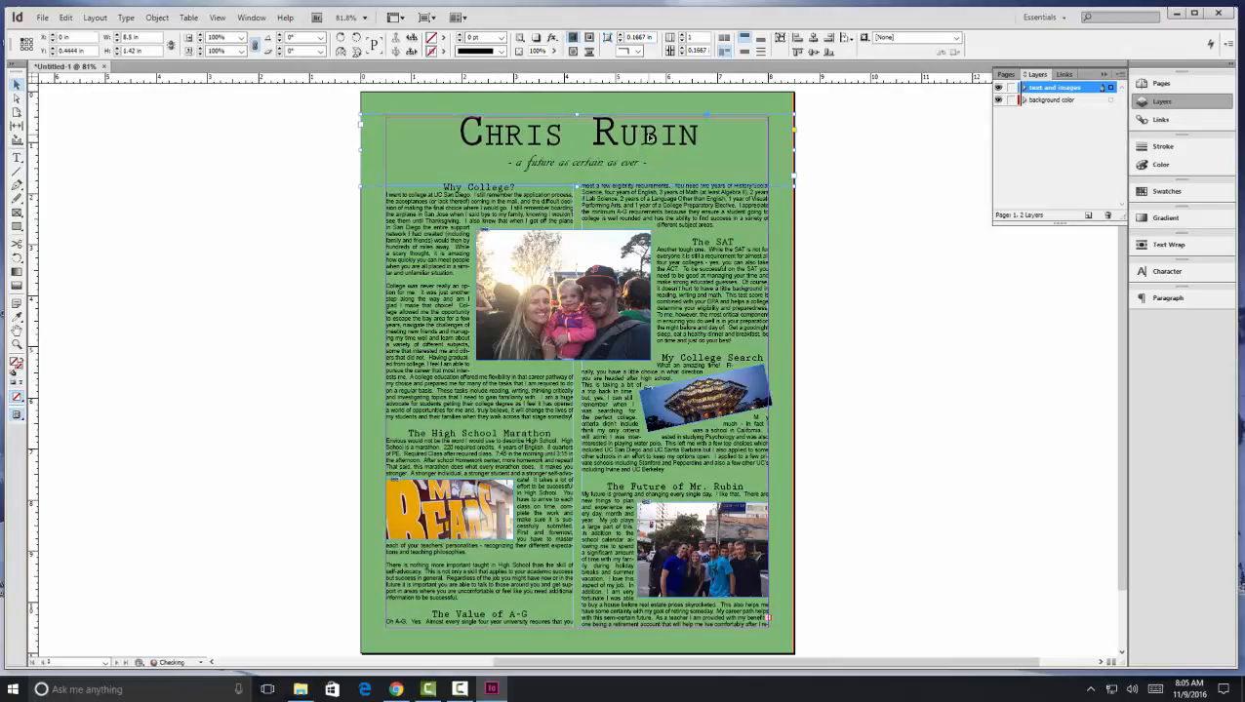
pyautogui.press('Up')
pyautogui.press('Up')
pyautogui.press('Up')
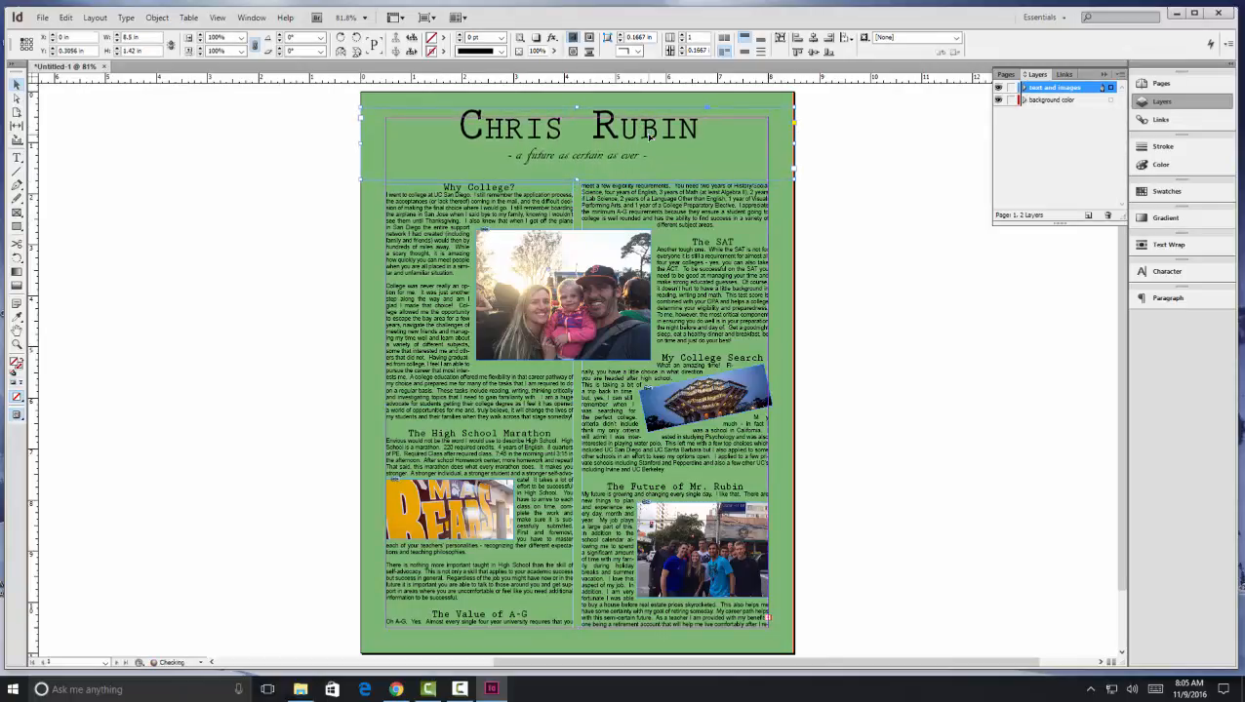
pyautogui.click(577, 184)
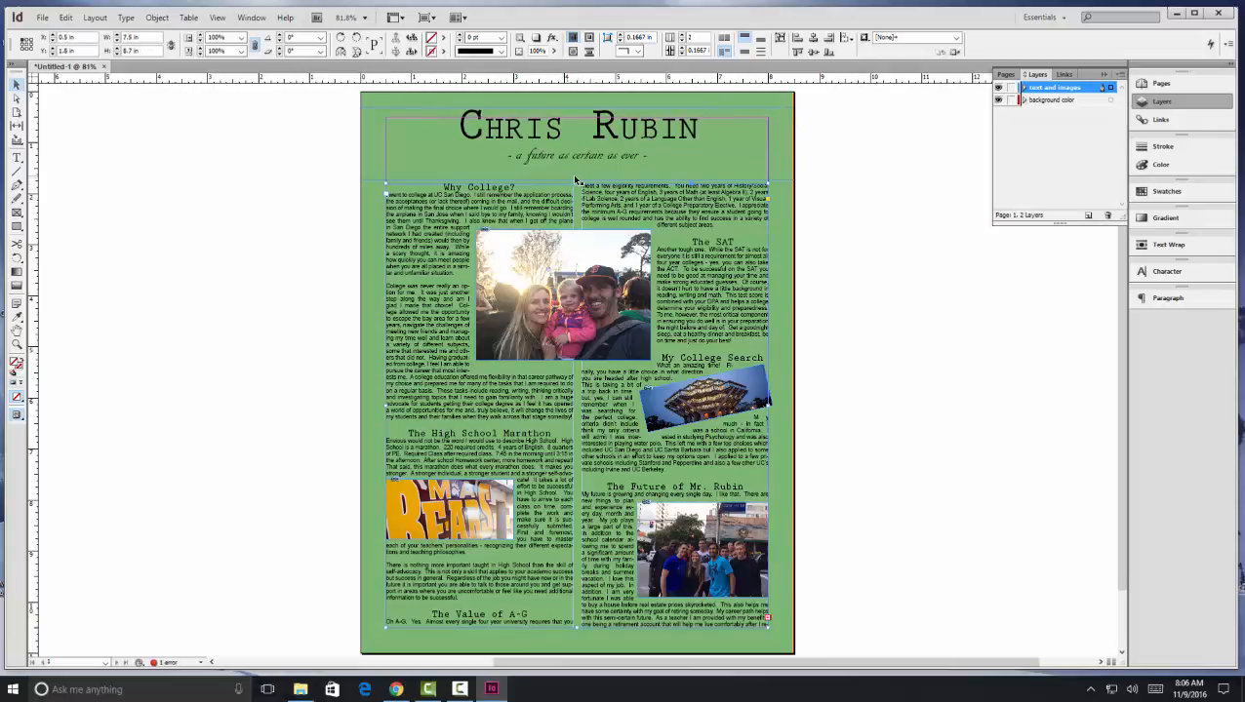
pyautogui.moveTo(576, 183); pyautogui.dragTo(576, 168)
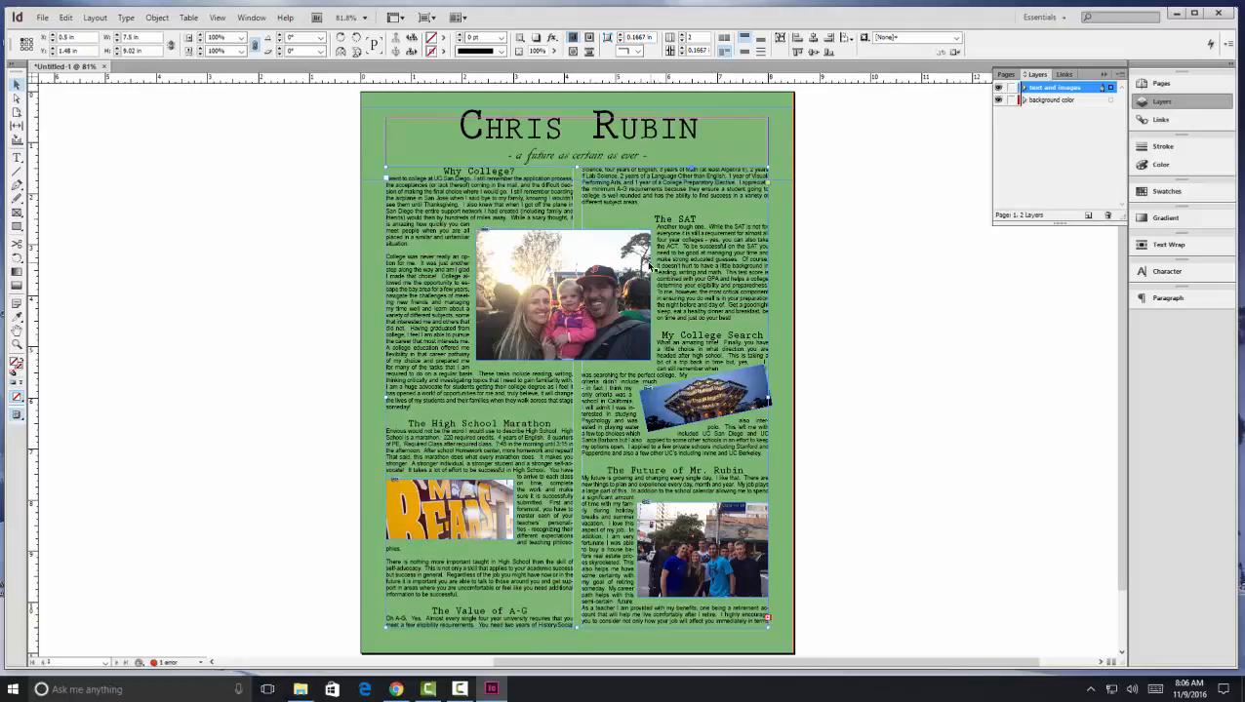
pyautogui.hotkey('ctrl', 'z')
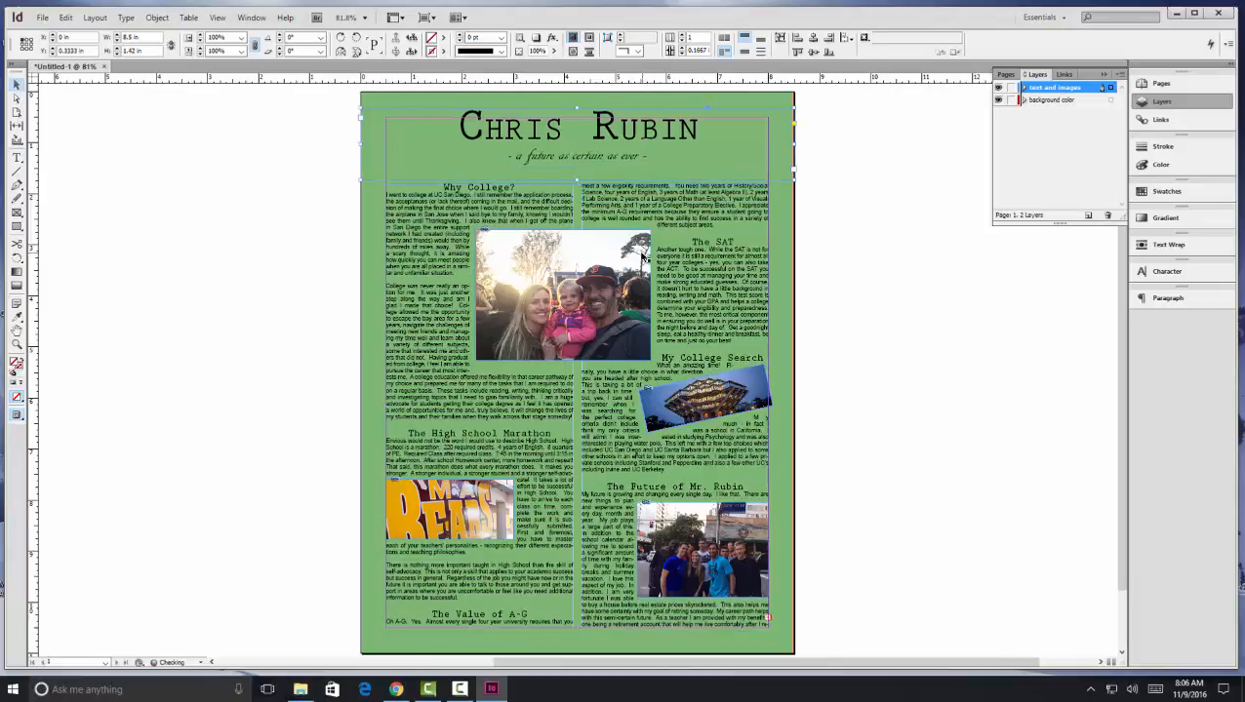
pyautogui.press('Down')
pyautogui.press('Down')
pyautogui.press('Down')
pyautogui.press('Down')
pyautogui.press('Down')
pyautogui.press('Down')
pyautogui.press('Down')
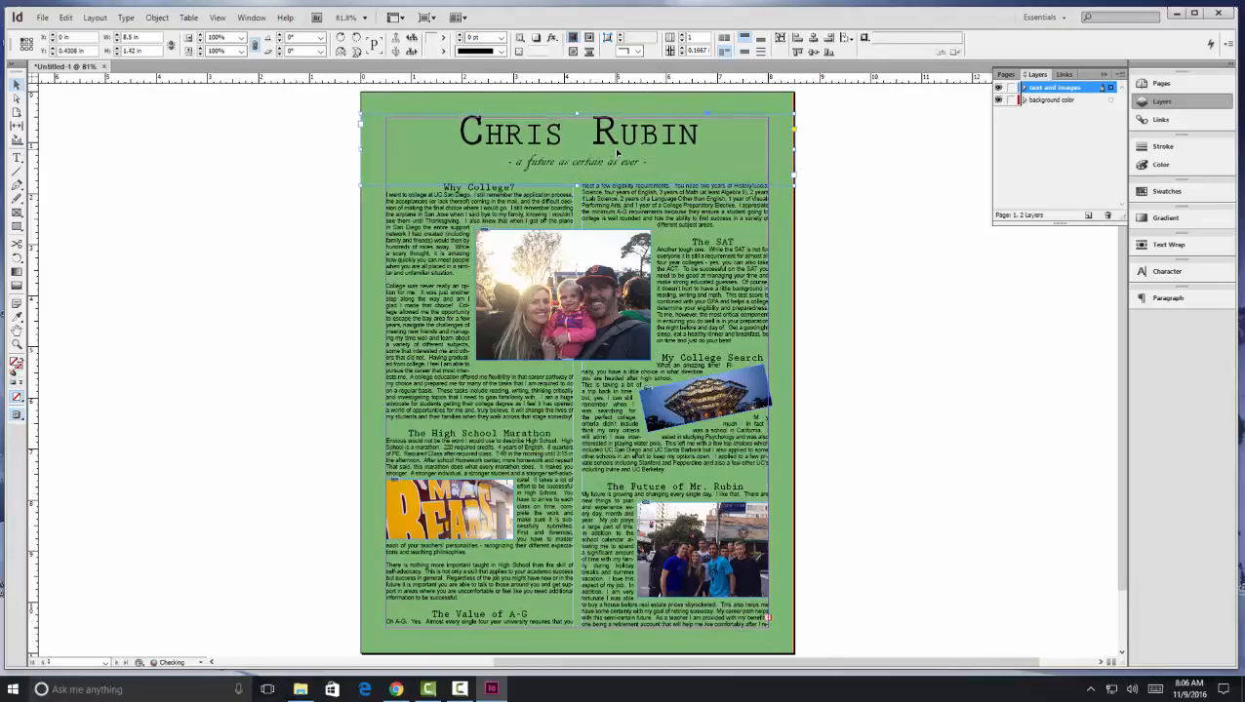
pyautogui.click(844, 179)
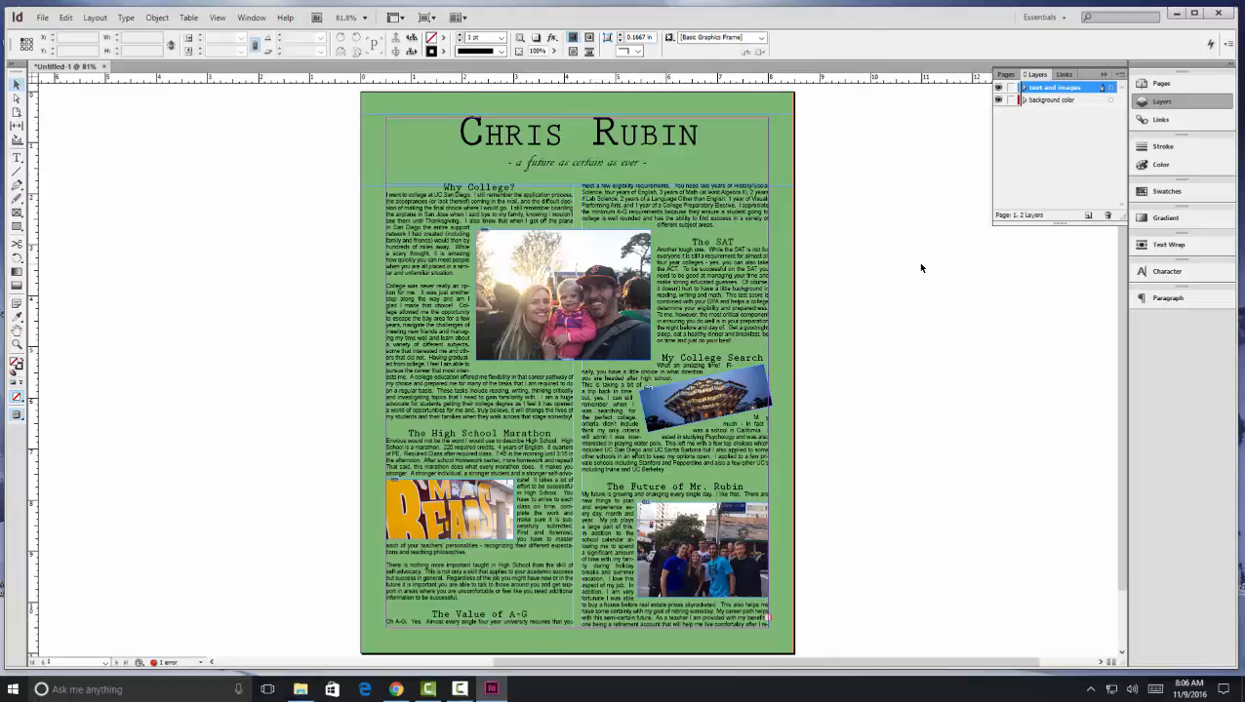
# Preview the page in Presentation mode, exit, and open the Paragraph panel with Alt+Ctrl+T.
pyautogui.hotkey('shift', 'w')
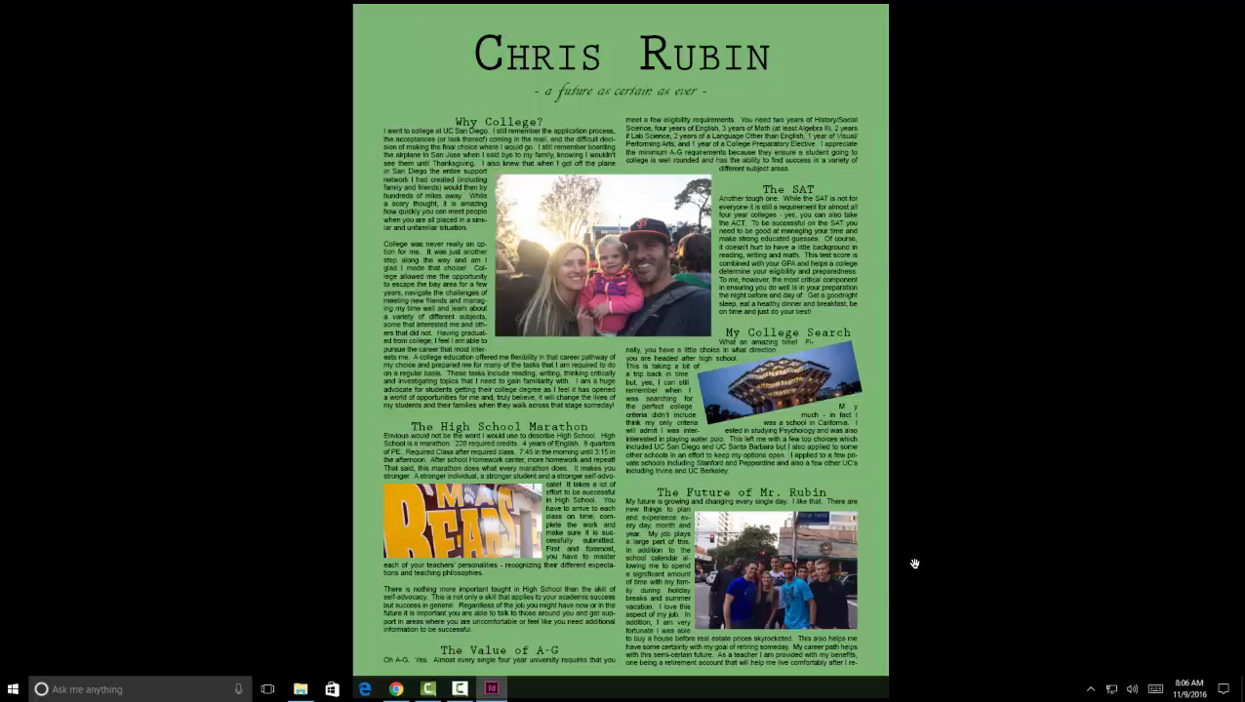
pyautogui.press('Escape')
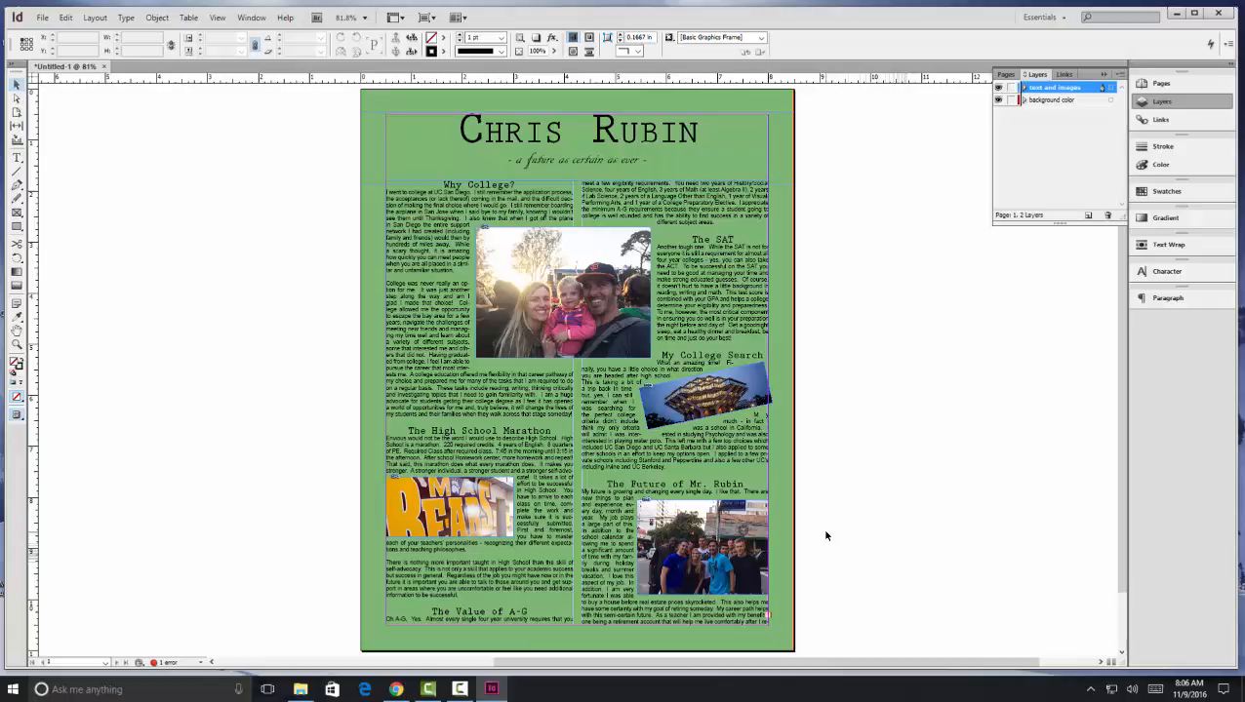
pyautogui.hotkey('ctrl', 'a')
pyautogui.hotkey('ctrl', 'alt', 't')
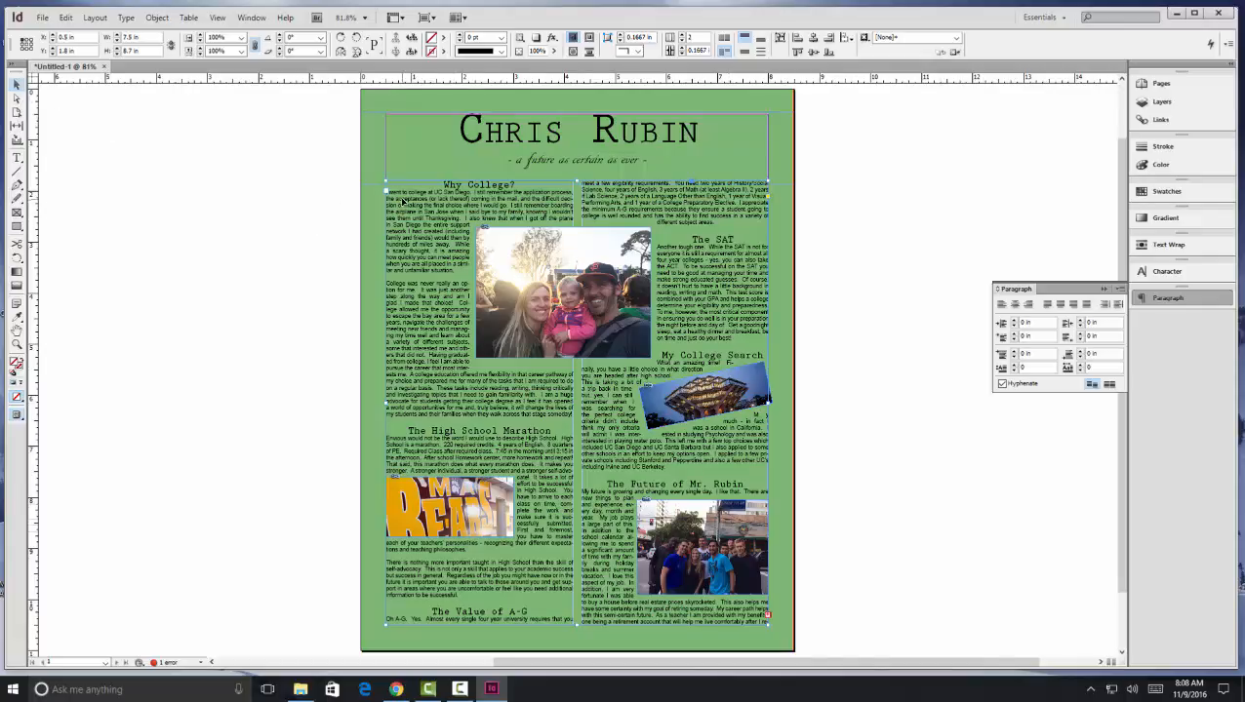
# Put the insertion point at the start of the Why College? paragraph with the Paragraph panel showing.
pyautogui.doubleClick(392, 193)
pyautogui.click(387, 193)
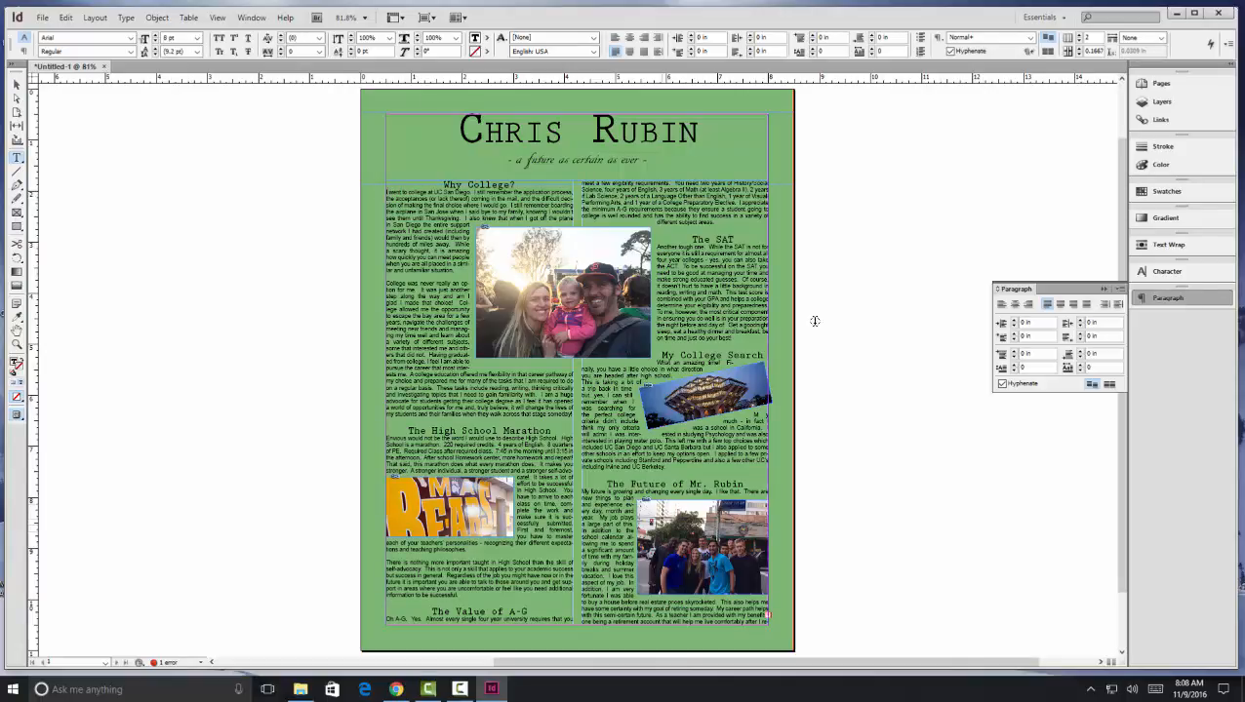
pyautogui.press('Left')
pyautogui.click(1165, 301)
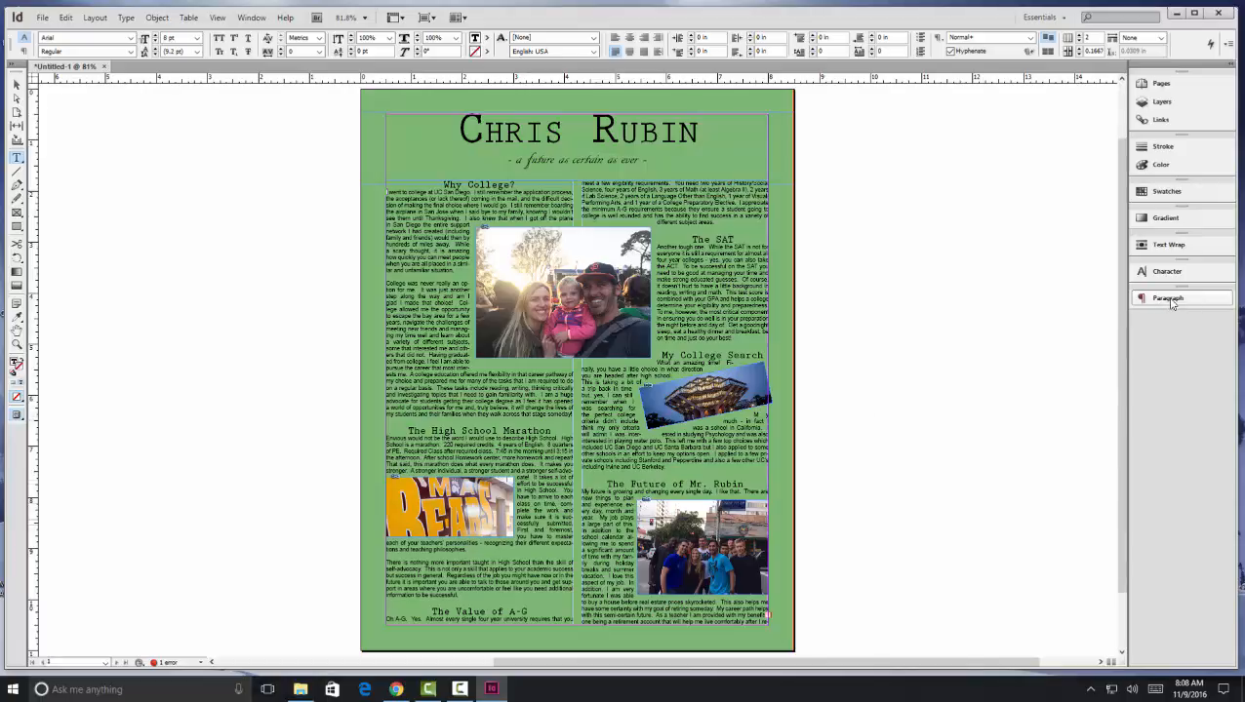
pyautogui.click(251, 18)
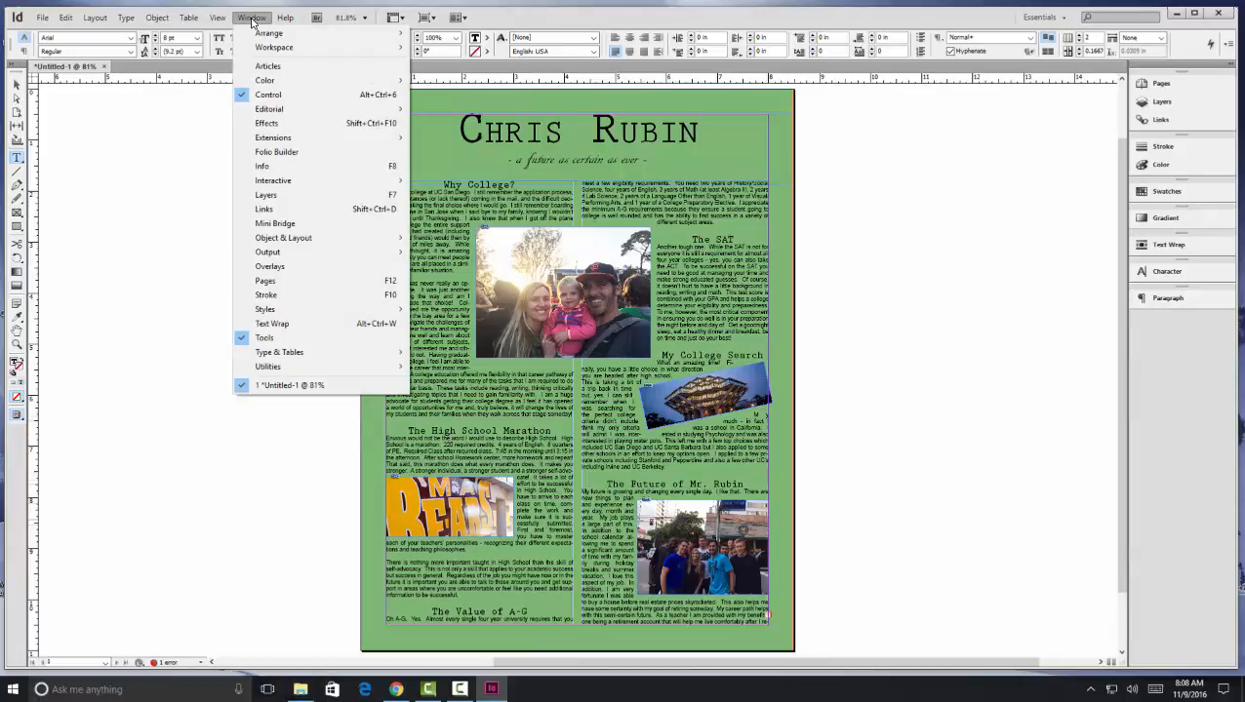
pyautogui.moveTo(281, 354)
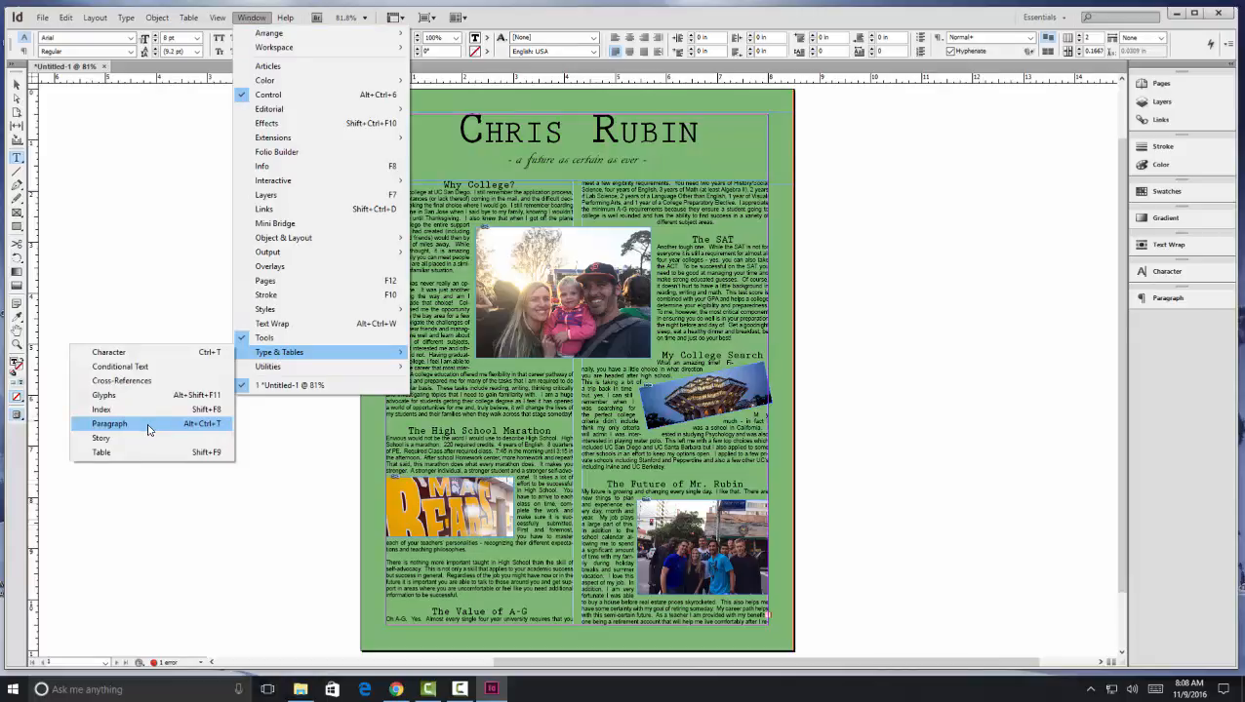
pyautogui.click(1167, 299)
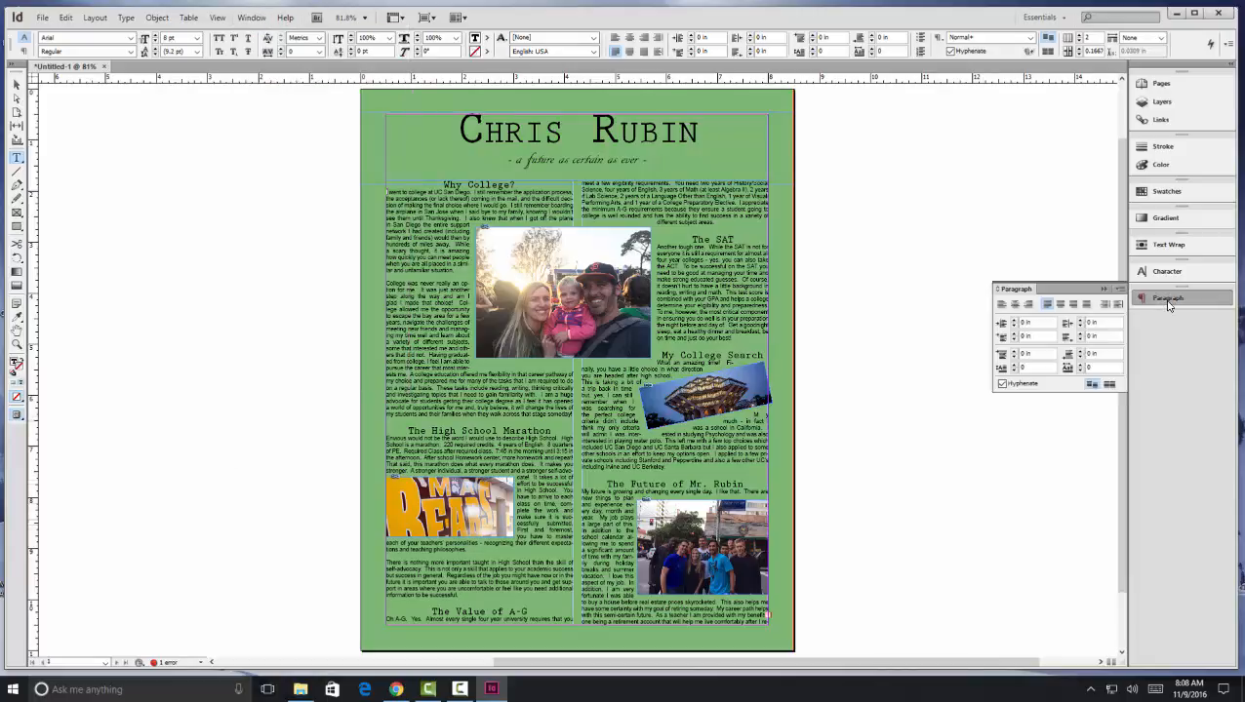
# Raise the paragraph's Drop Cap lines and characters to make a three-line drop cap.
pyautogui.click(1014, 367)
pyautogui.click(1014, 367)
pyautogui.click(1014, 366)
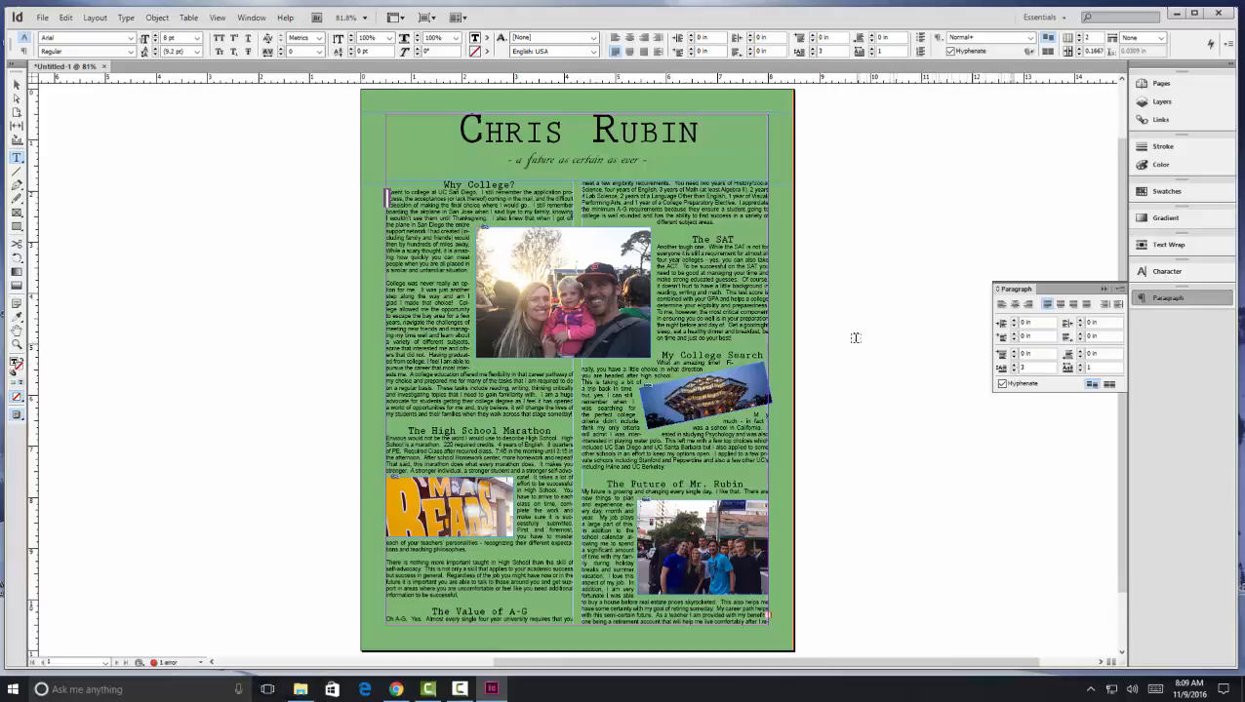
pyautogui.click(19, 87)
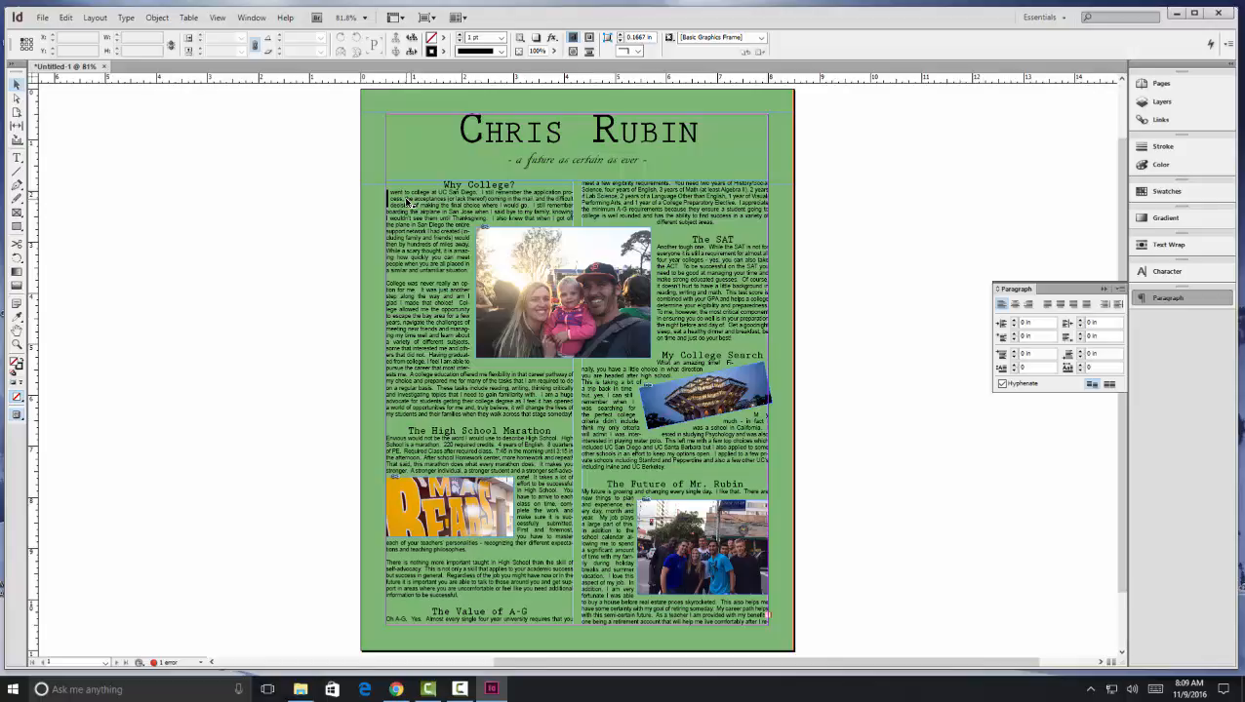
# Reduce the Why College? drop cap to two lines and one letter.
pyautogui.hotkey('shift', 'w')
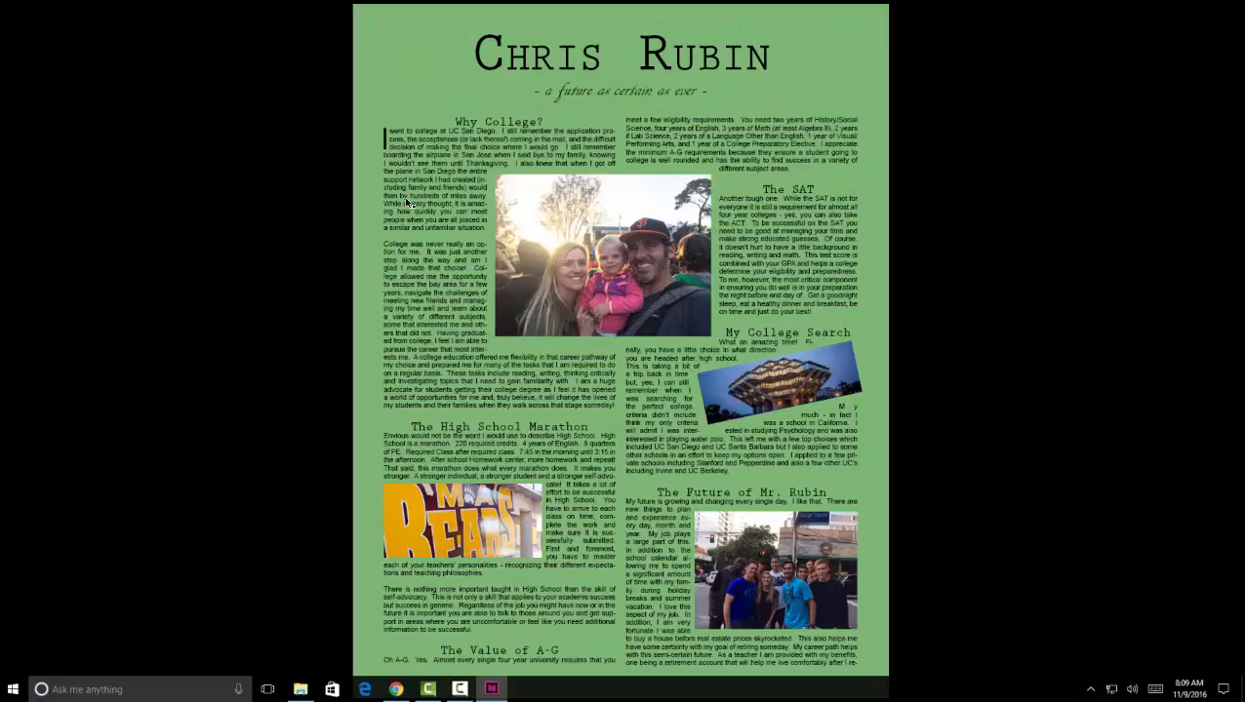
pyautogui.press('Escape')
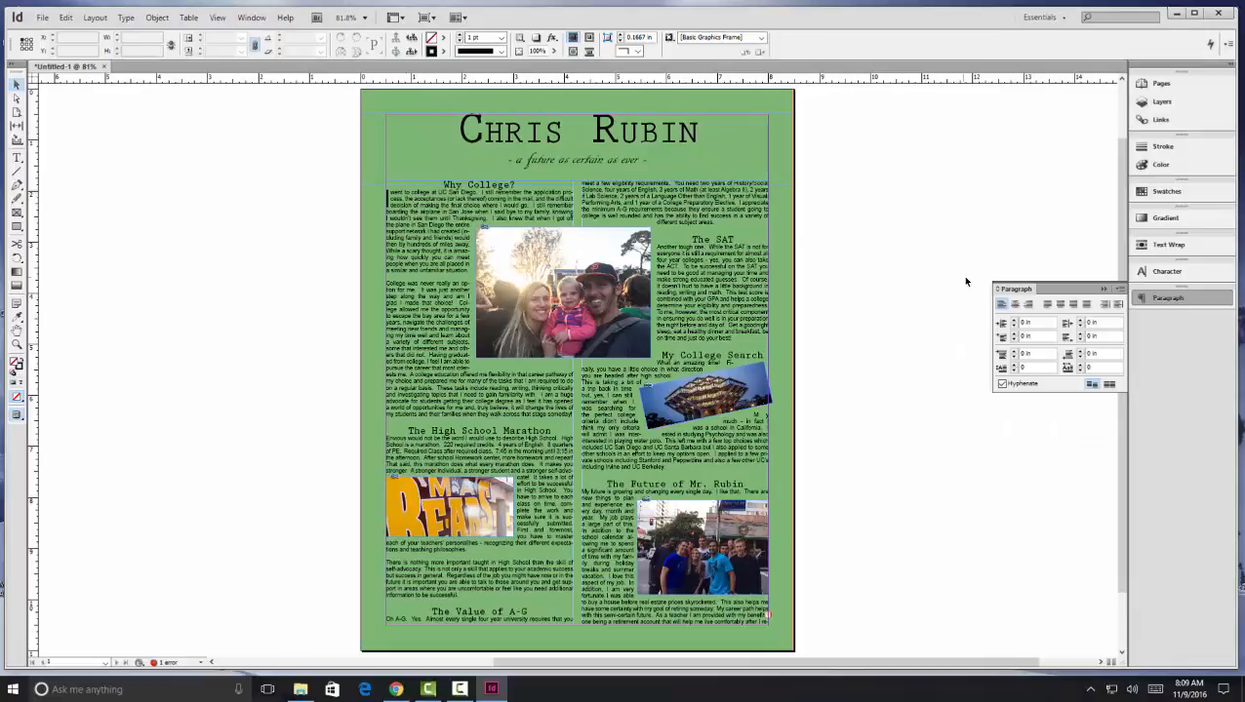
pyautogui.click(389, 200)
pyautogui.tripleClick(389, 199)
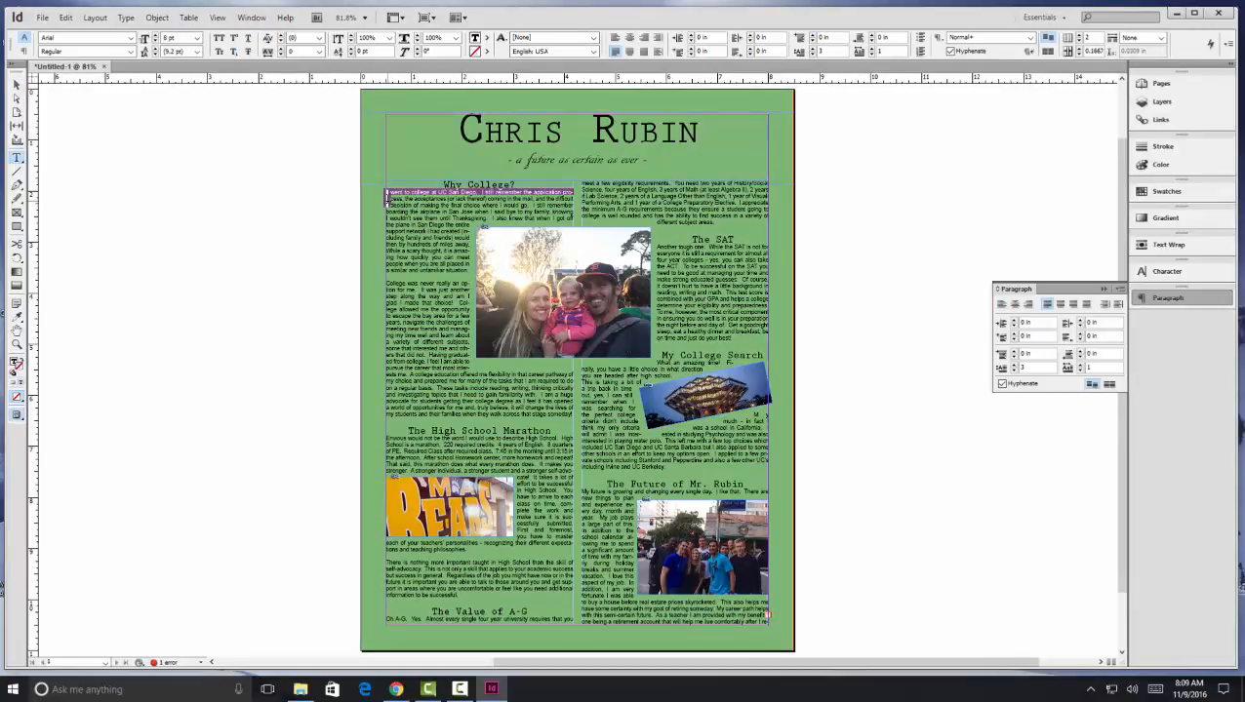
pyautogui.click(388, 198)
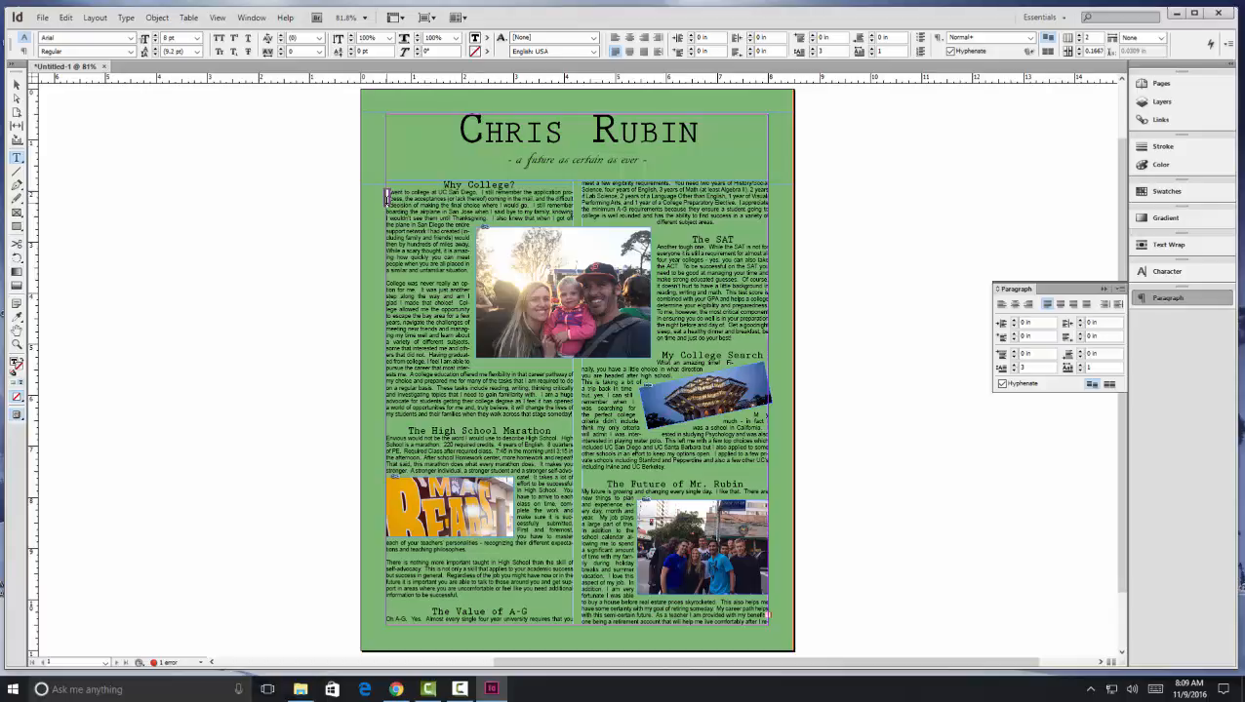
pyautogui.moveTo(388, 199); pyautogui.dragTo(392, 200)
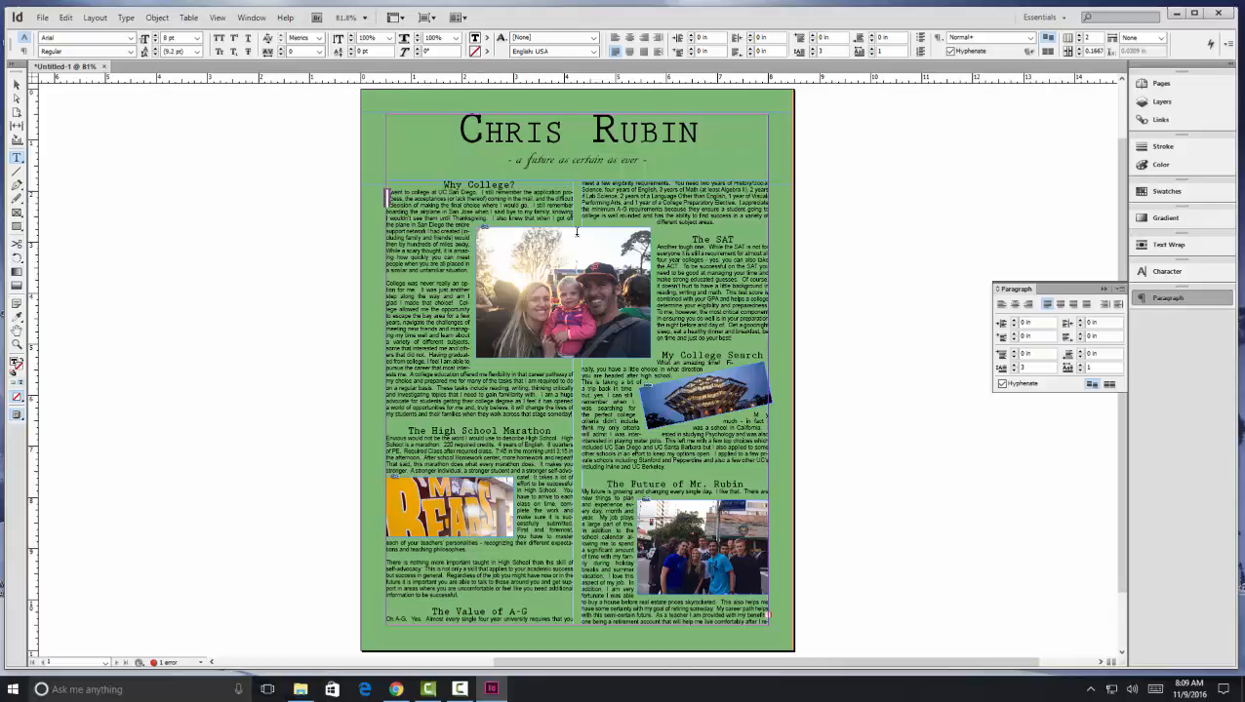
pyautogui.click(1013, 371)
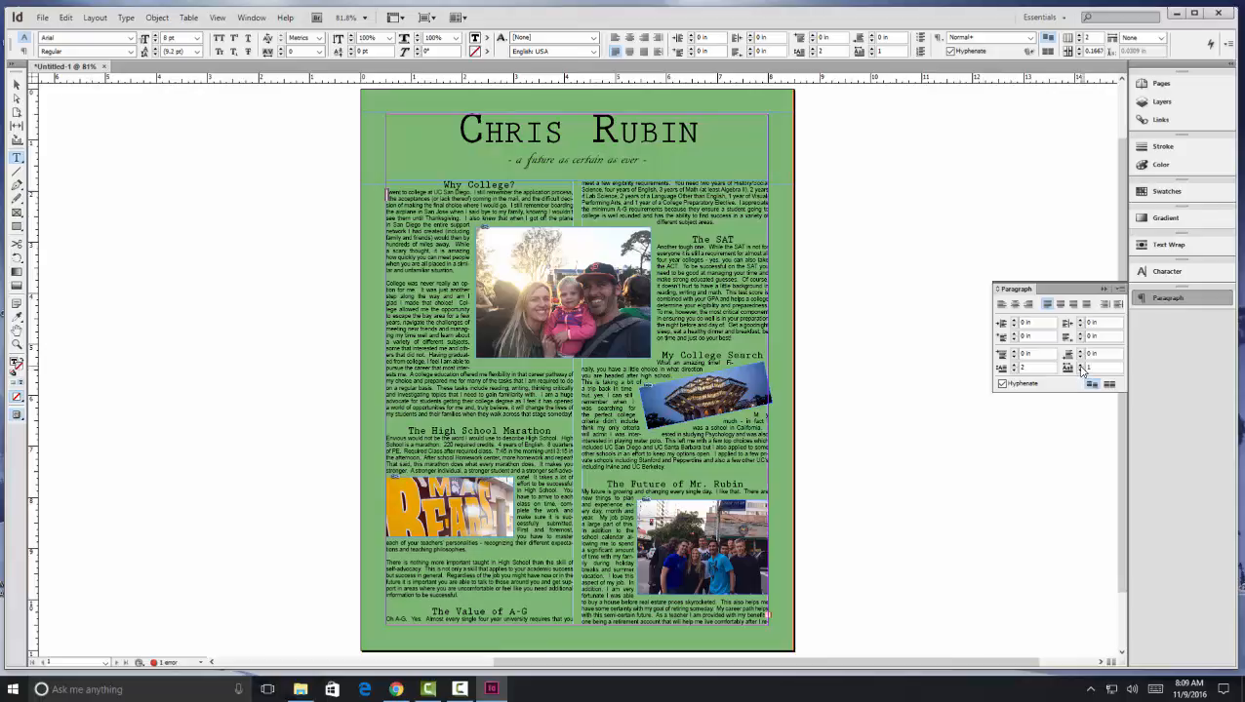
pyautogui.click(1080, 367)
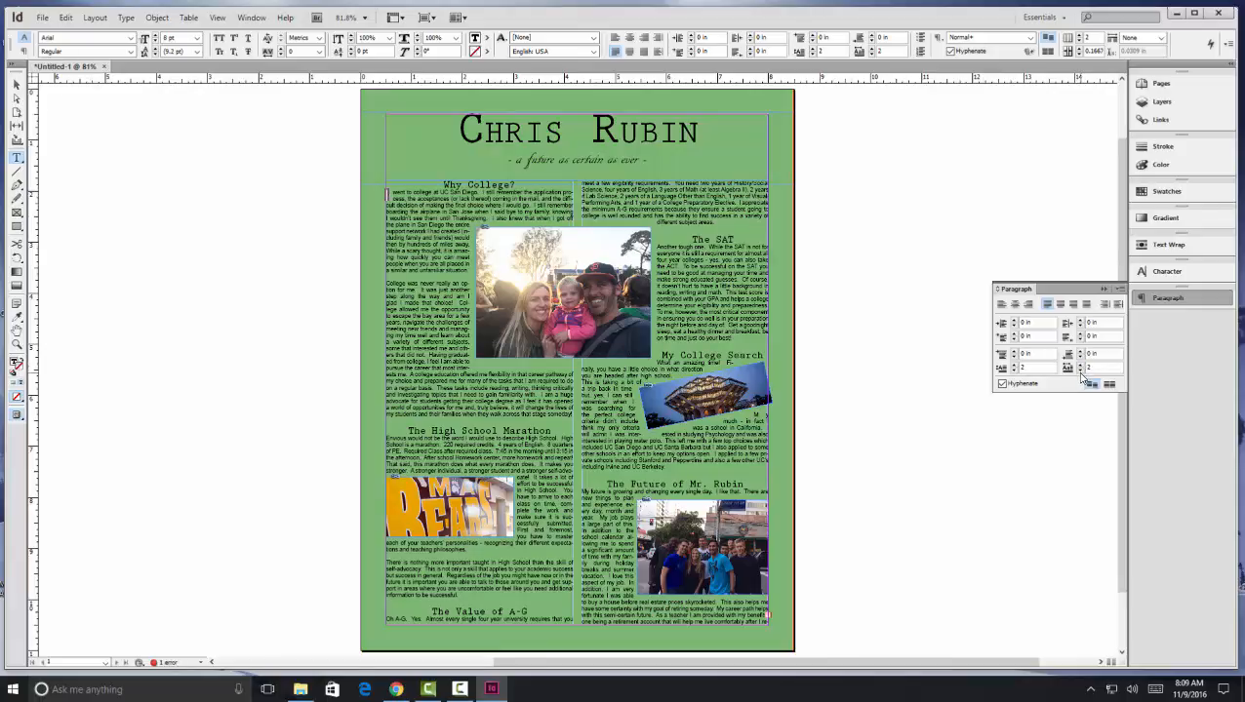
pyautogui.click(1080, 372)
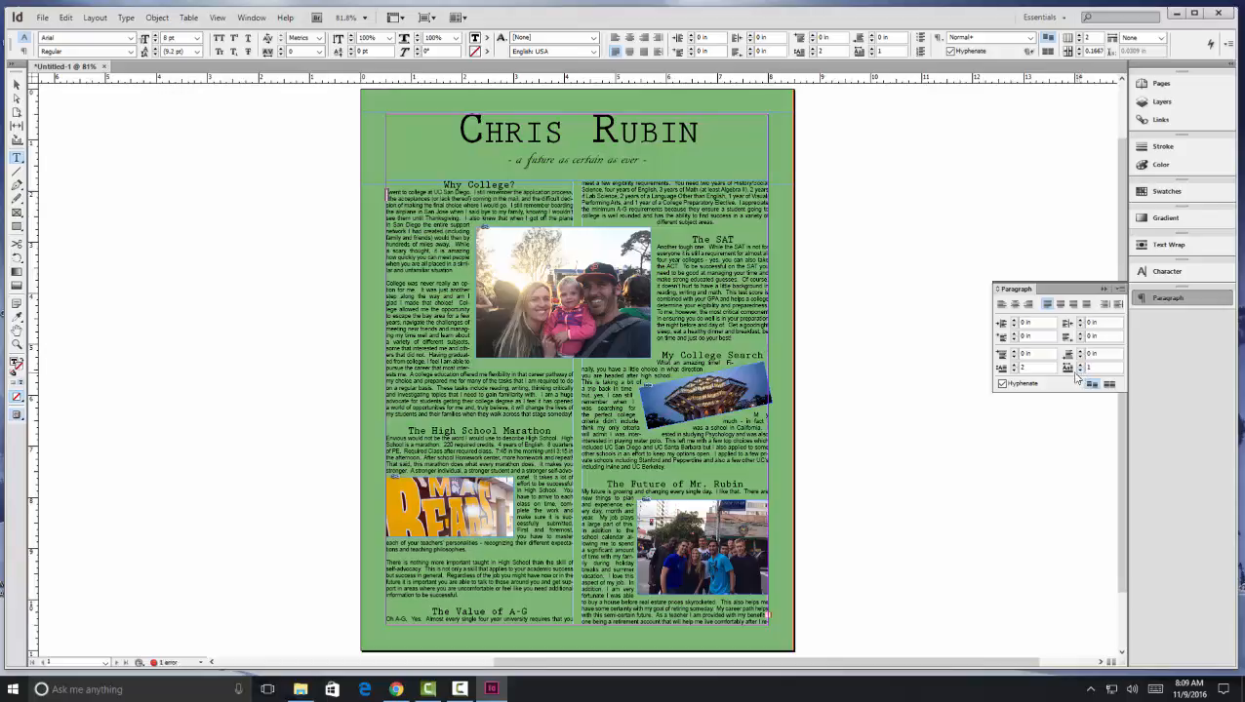
# Give the Marathon, A-G and SAT paragraphs two-line drop caps.
pyautogui.click(388, 439)
pyautogui.press('Right')
pyautogui.click(1014, 367)
pyautogui.click(1014, 367)
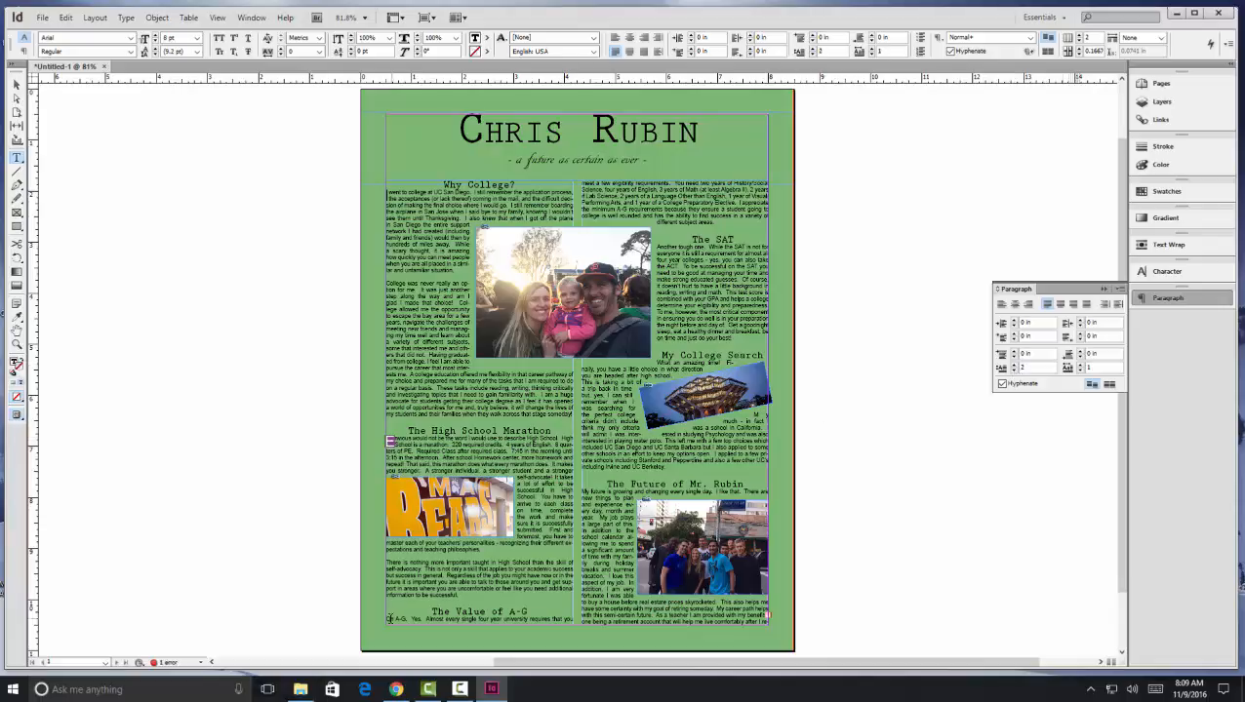
pyautogui.hotkey('ctrl', 'z')
pyautogui.click(534, 599)
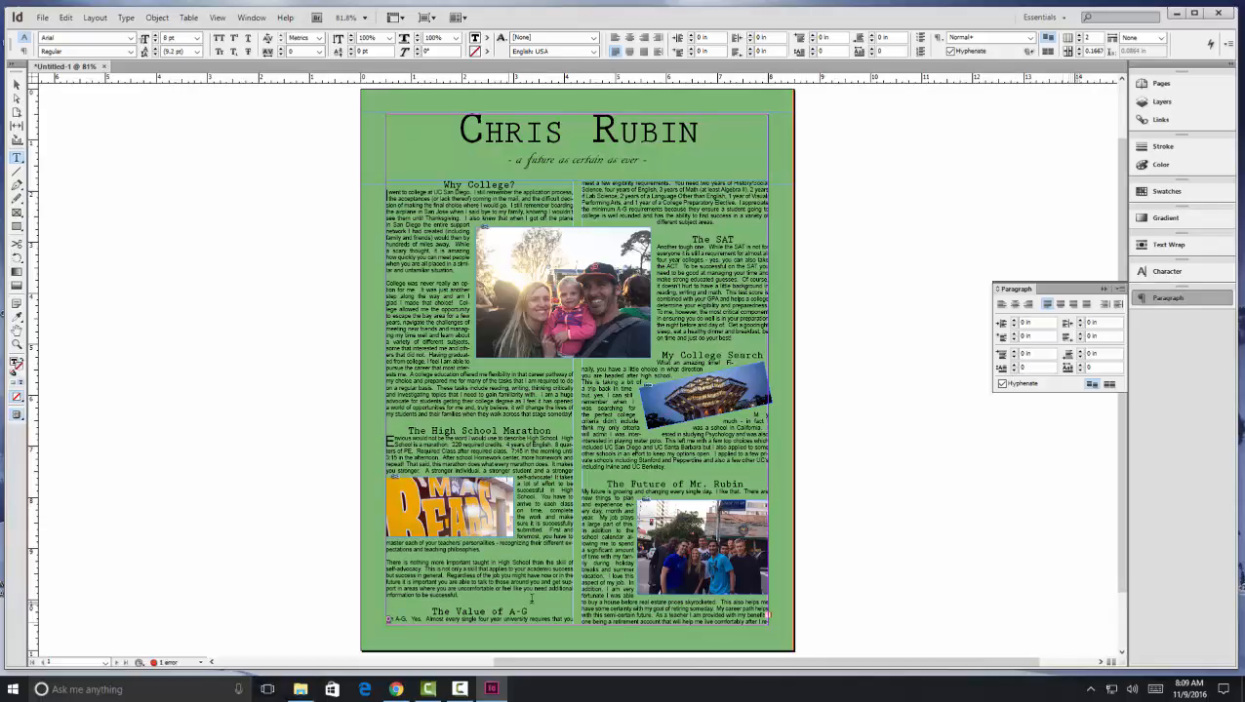
pyautogui.click(1014, 366)
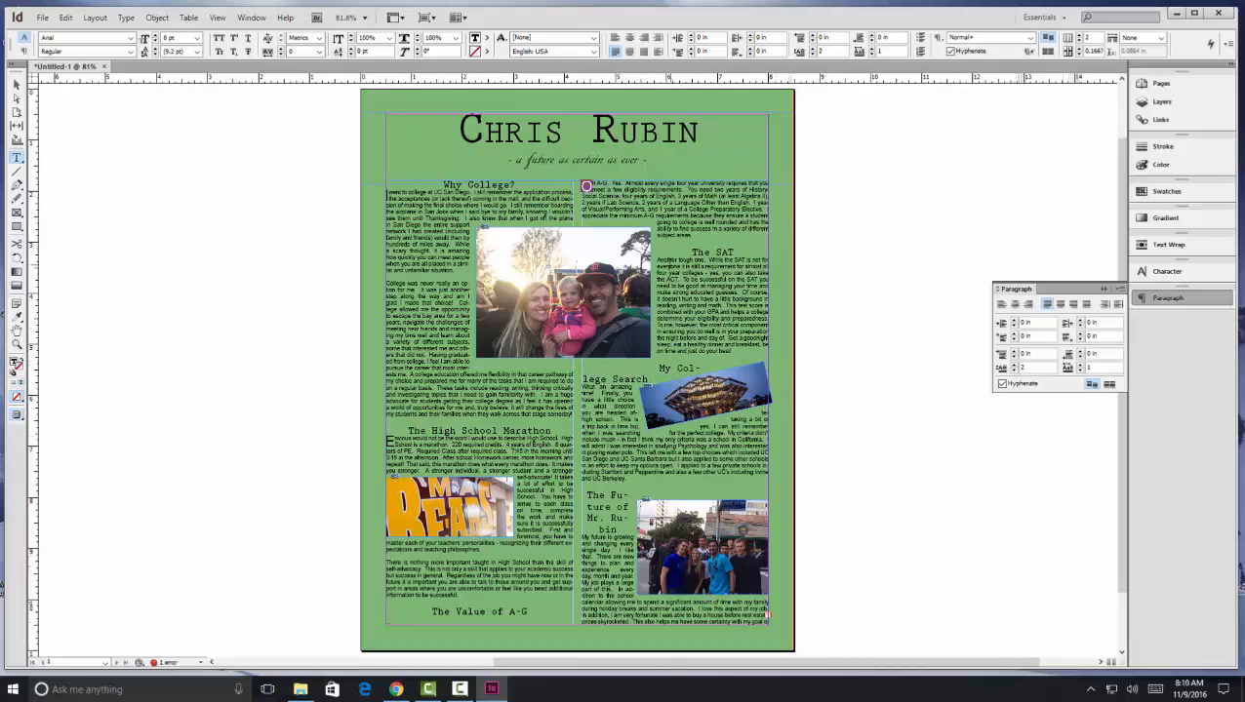
pyautogui.click(666, 261)
pyautogui.click(1014, 366)
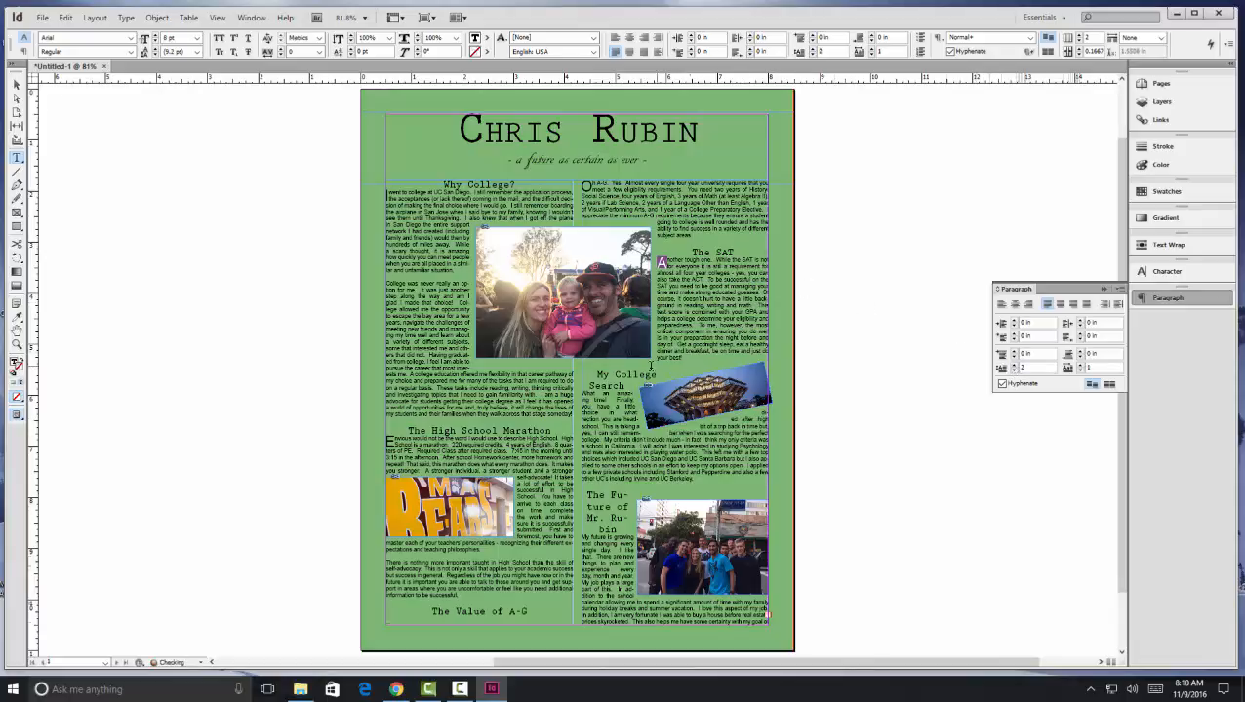
# Give the My College Search and Future of Mr. Rubin paragraphs two-line drop caps.
pyautogui.click(586, 395)
pyautogui.moveTo(582, 394); pyautogui.dragTo(589, 394)
pyautogui.click(1013, 367)
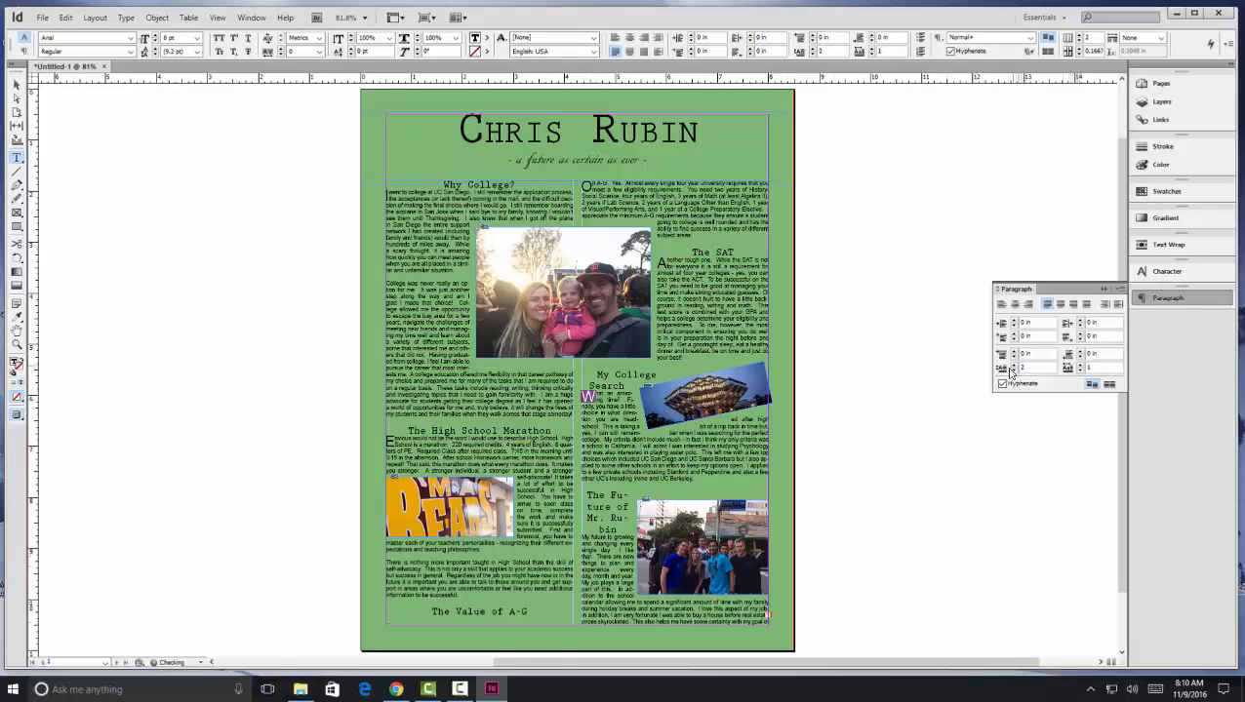
pyautogui.click(587, 533)
pyautogui.click(1016, 367)
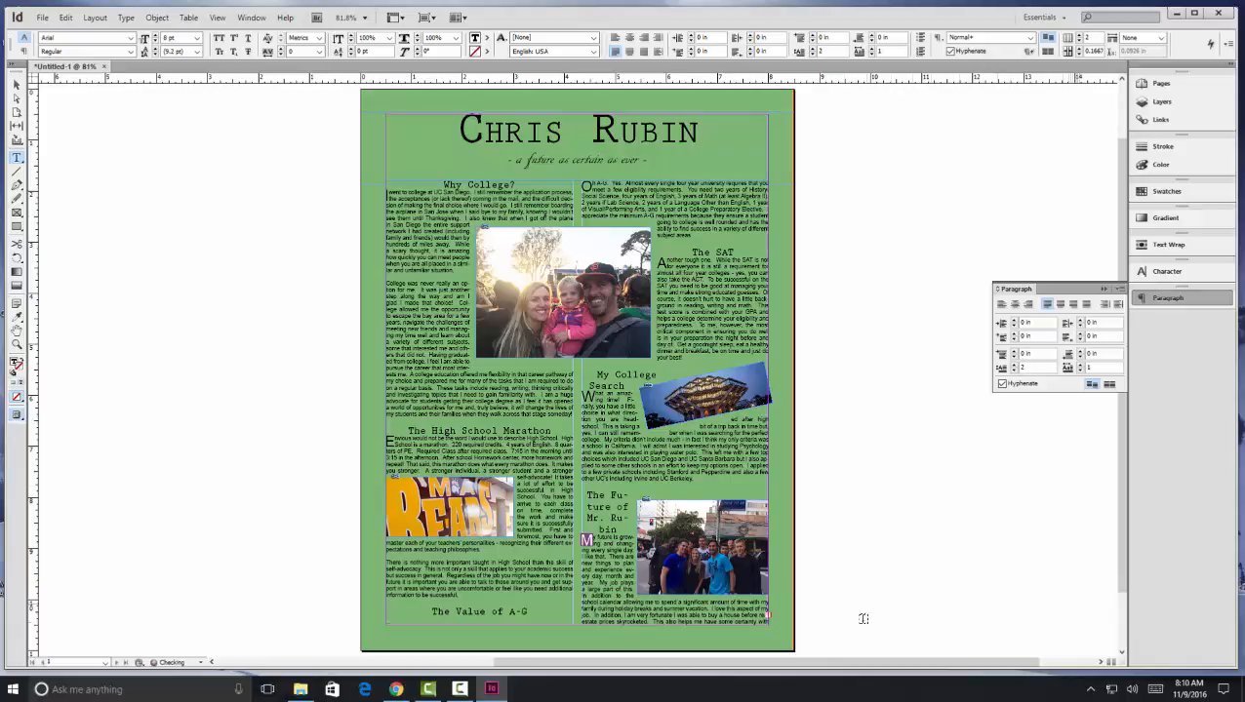
pyautogui.click(15, 85)
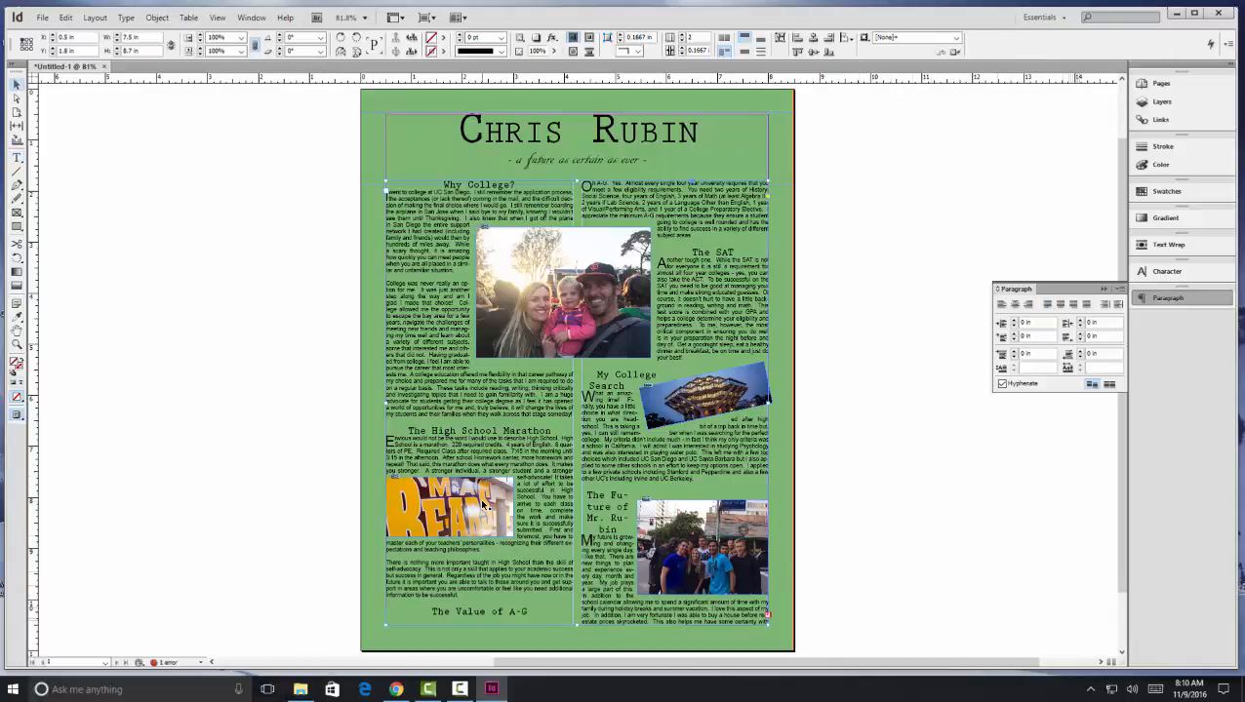
pyautogui.click(484, 506)
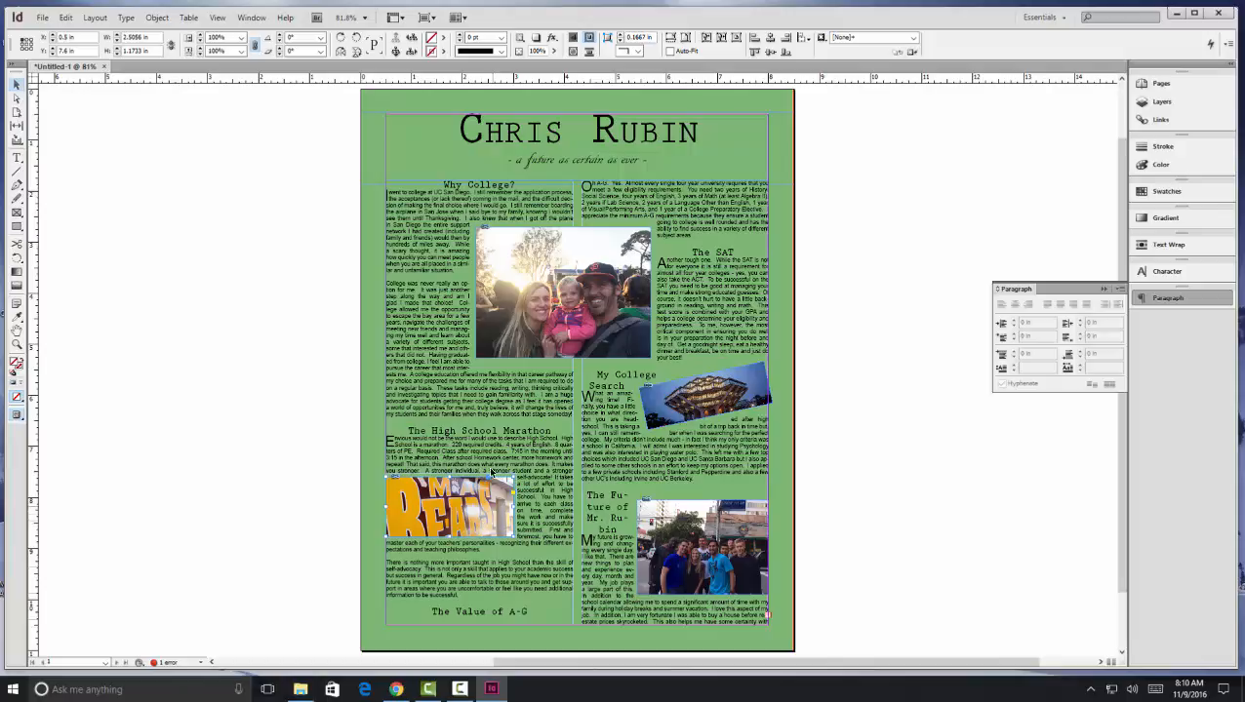
pyautogui.doubleClick(518, 187)
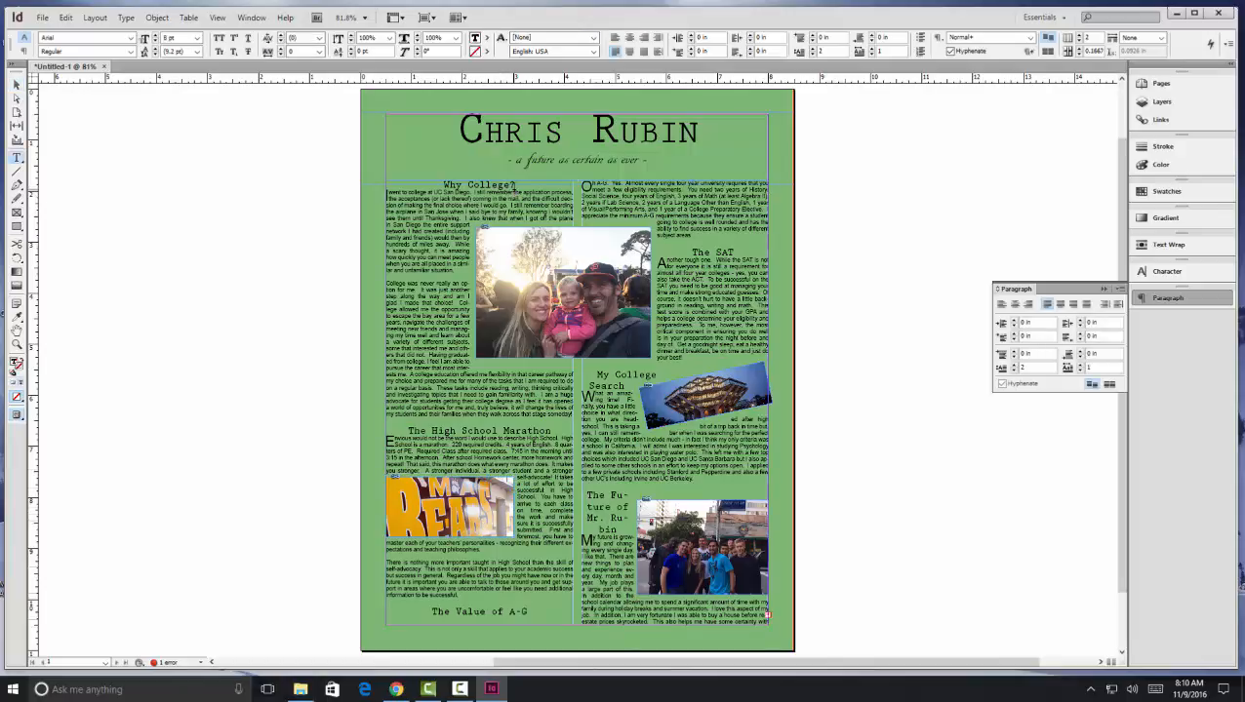
pyautogui.click(518, 186)
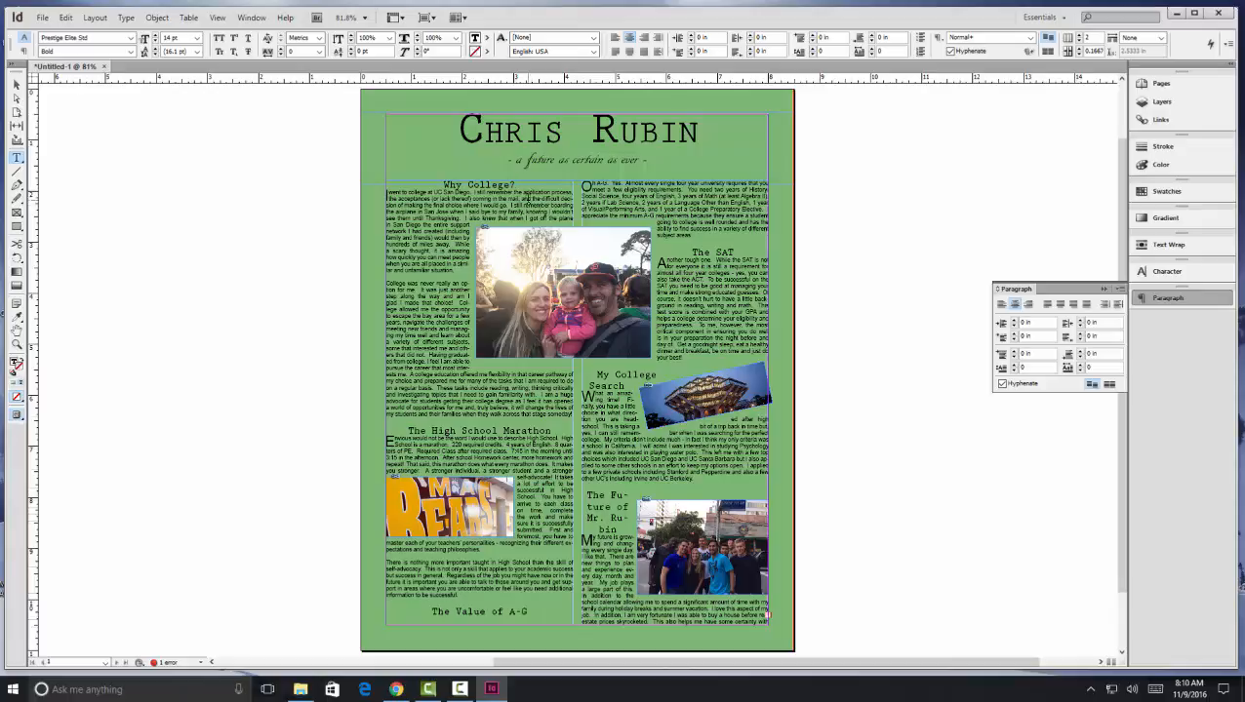
pyautogui.press('Return')
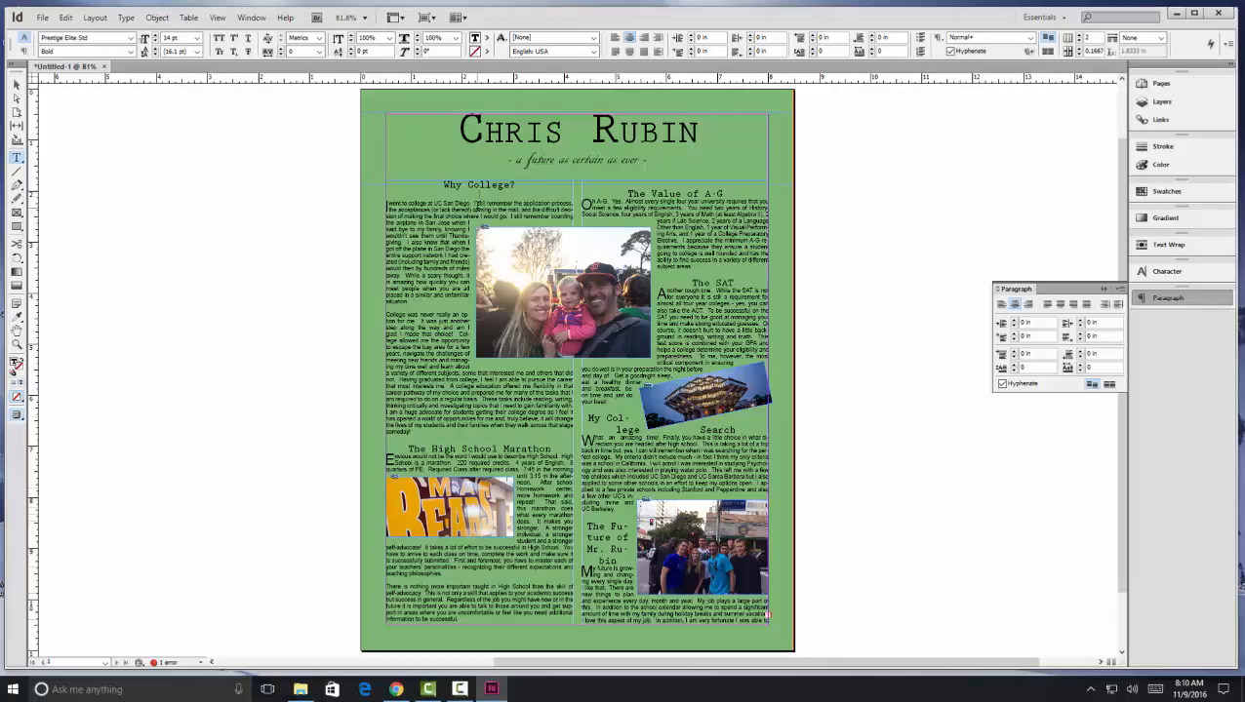
pyautogui.click(197, 37)
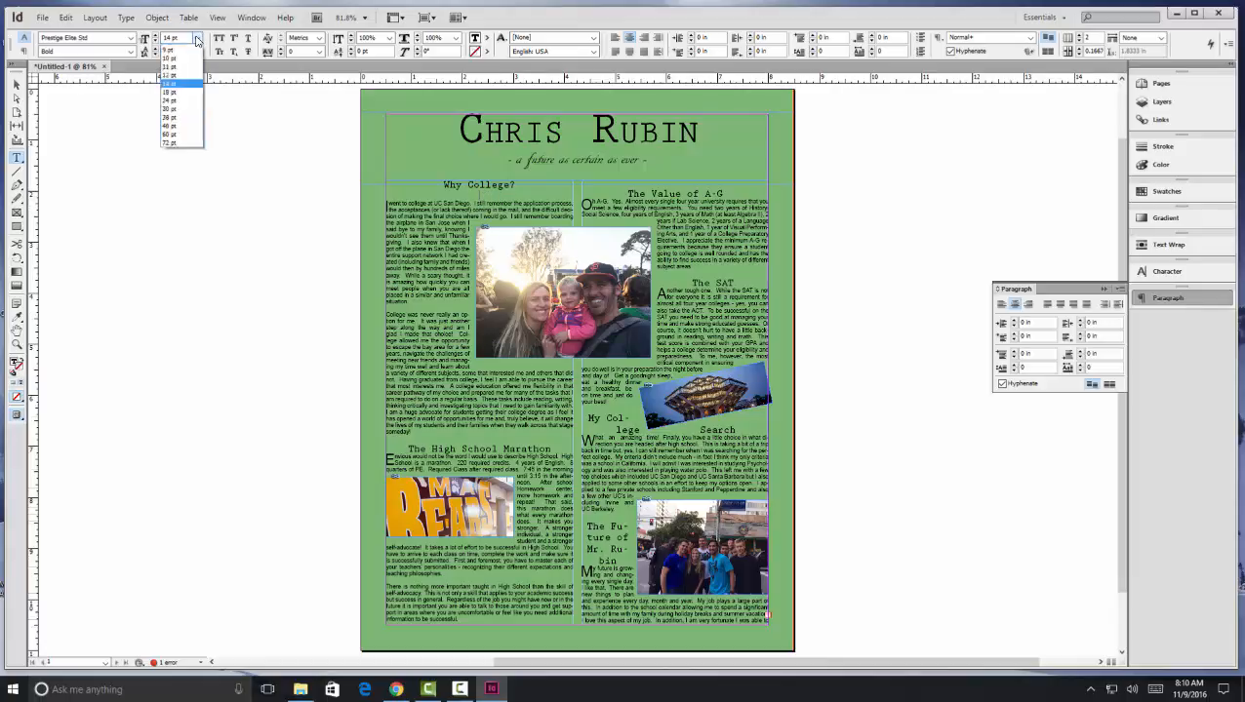
pyautogui.click(180, 46)
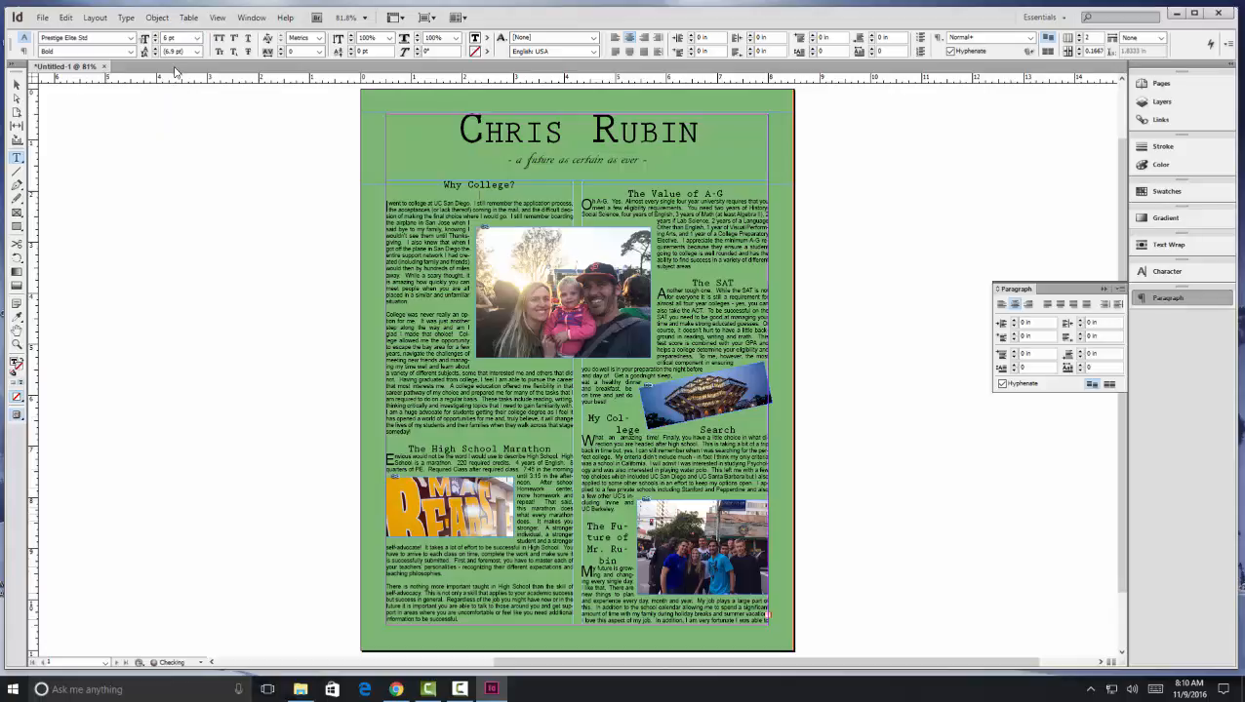
pyautogui.hotkey('ctrl', 'z')
pyautogui.rightClick(478, 200)
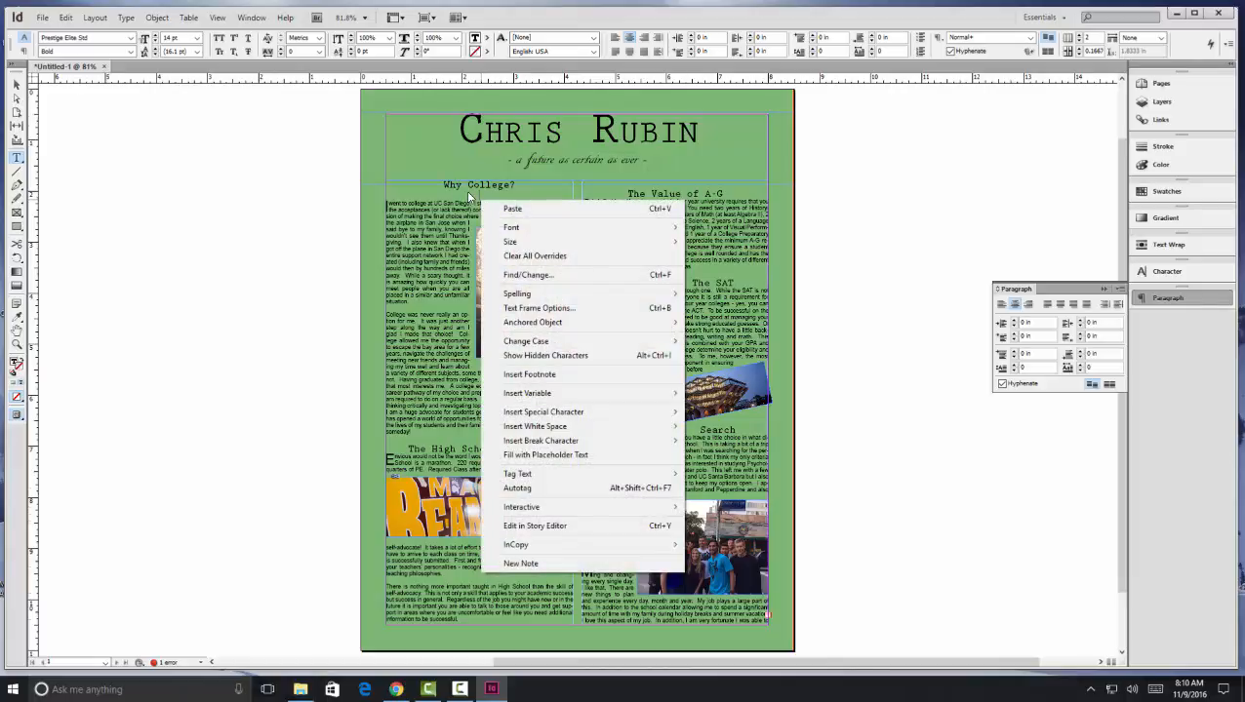
pyautogui.press('Escape')
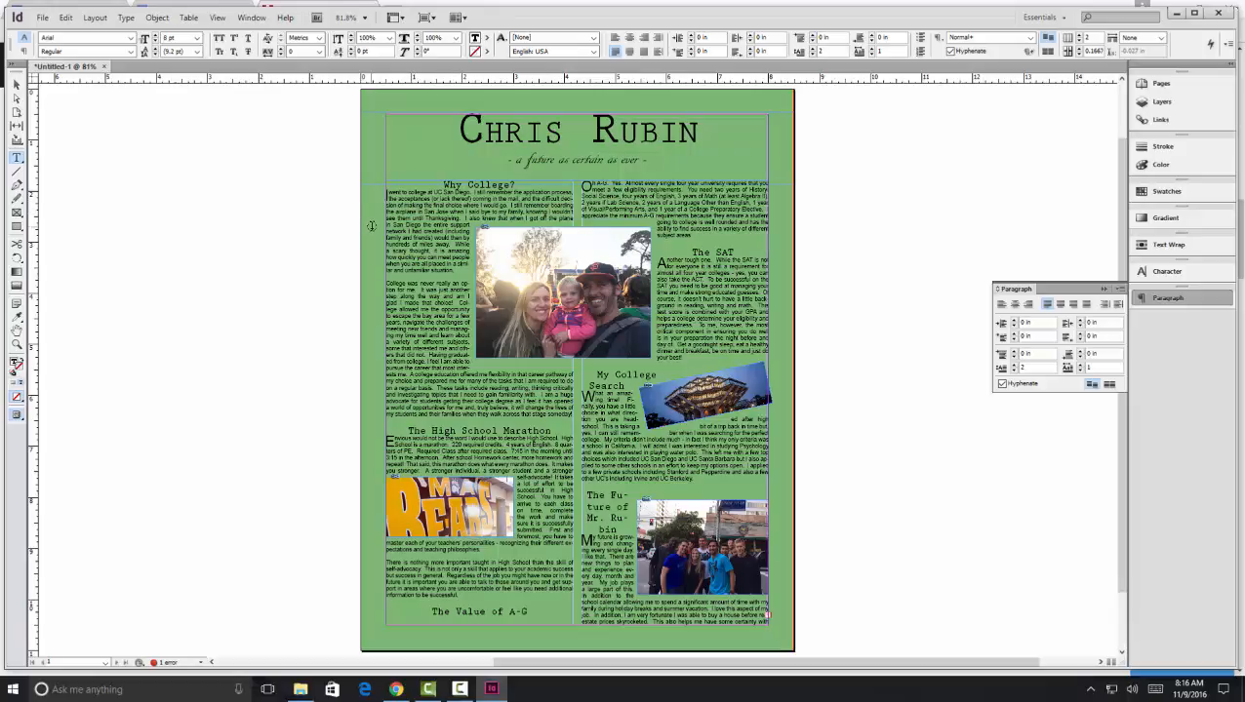
# Add blank lines before the I went to college, Oh A-G, Another tough one, What an amazing time and My future is growing paragraphs.
pyautogui.press('Return')
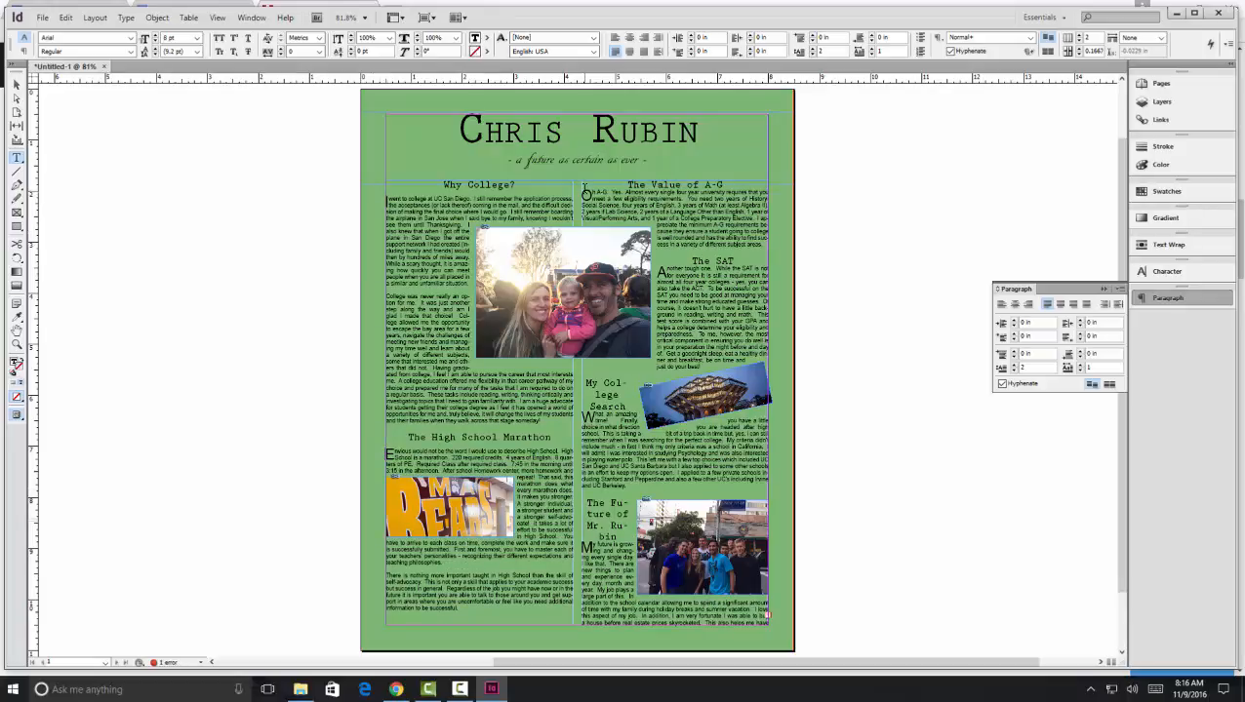
pyautogui.click(583, 193)
pyautogui.press('Return')
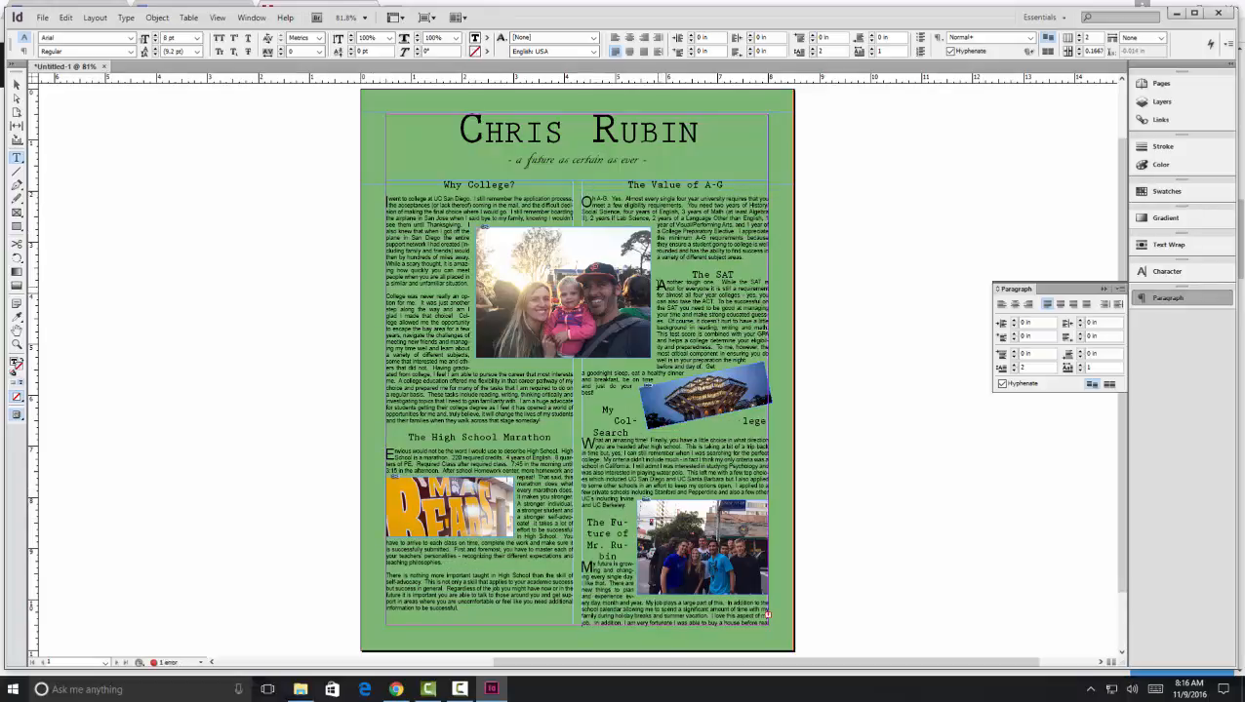
pyautogui.click(658, 284)
pyautogui.press('Return')
pyautogui.click(585, 449)
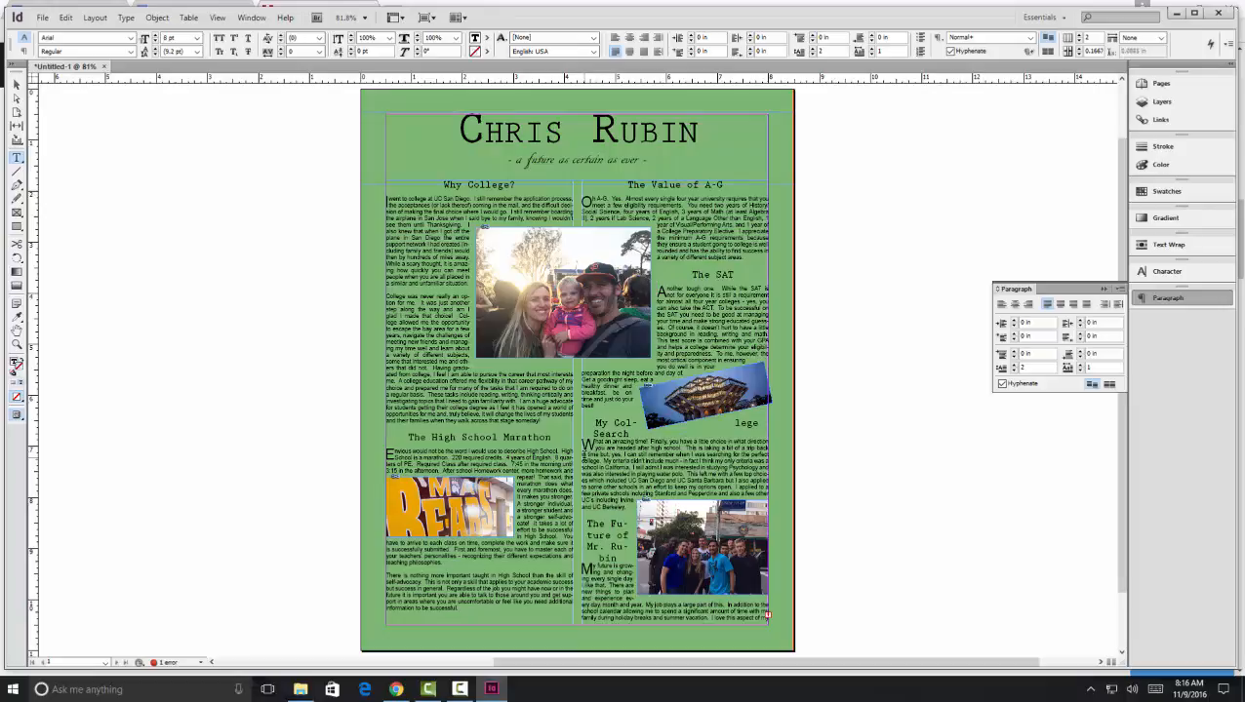
pyautogui.press('Return')
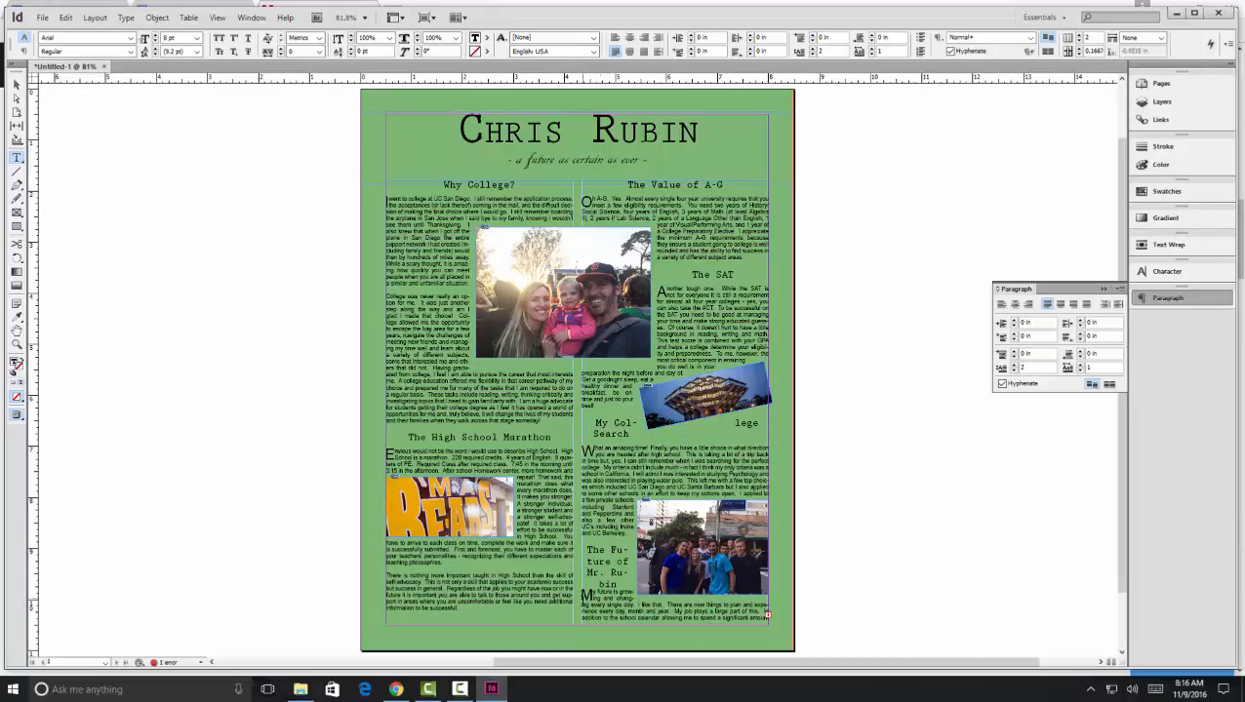
pyautogui.click(589, 599)
pyautogui.press('Return')
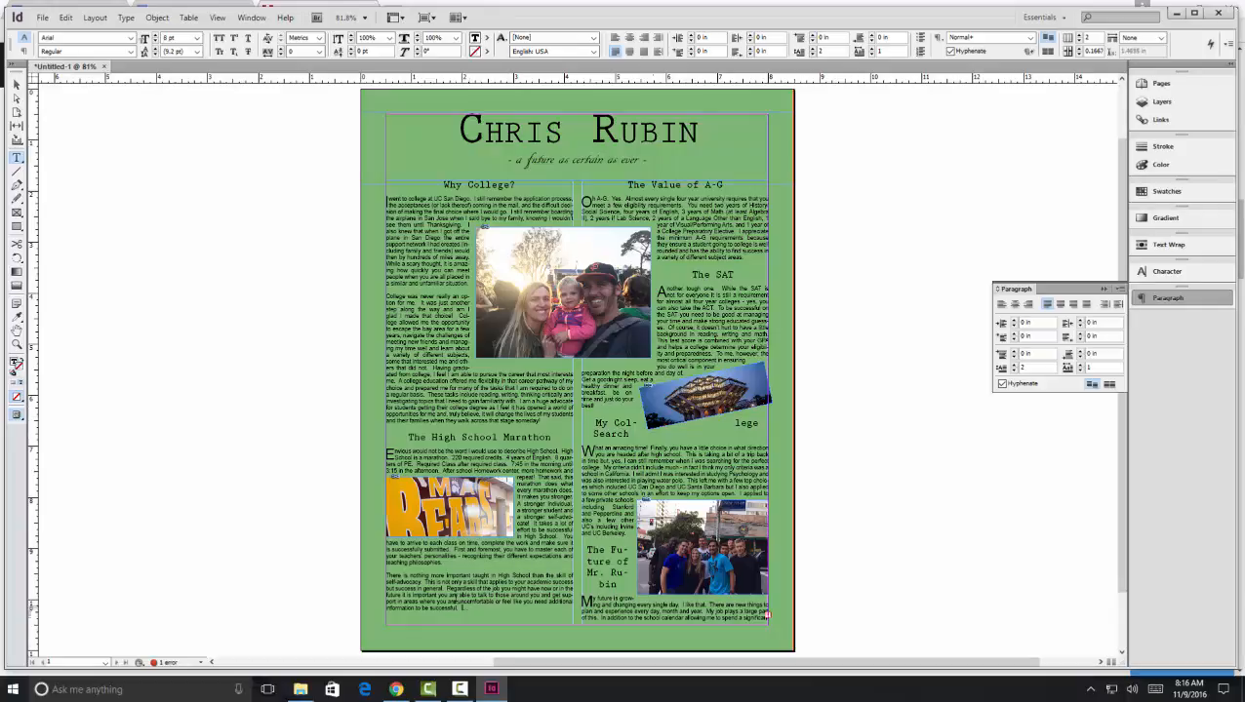
# Insert a break so The Value of A-G starts under the marathon article, then switch to the Selection tool.
pyautogui.moveTo(469, 607); pyautogui.dragTo(387, 575)
pyautogui.hotkey('ctrl', 'v')
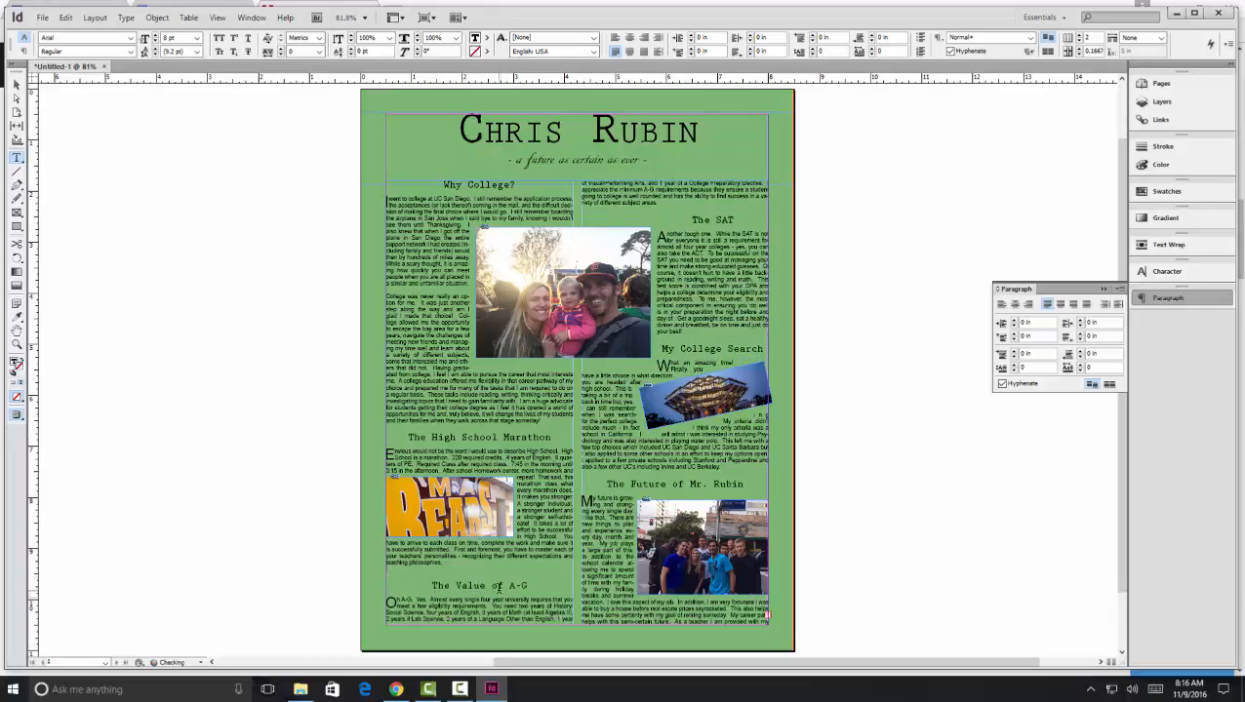
pyautogui.click(492, 582)
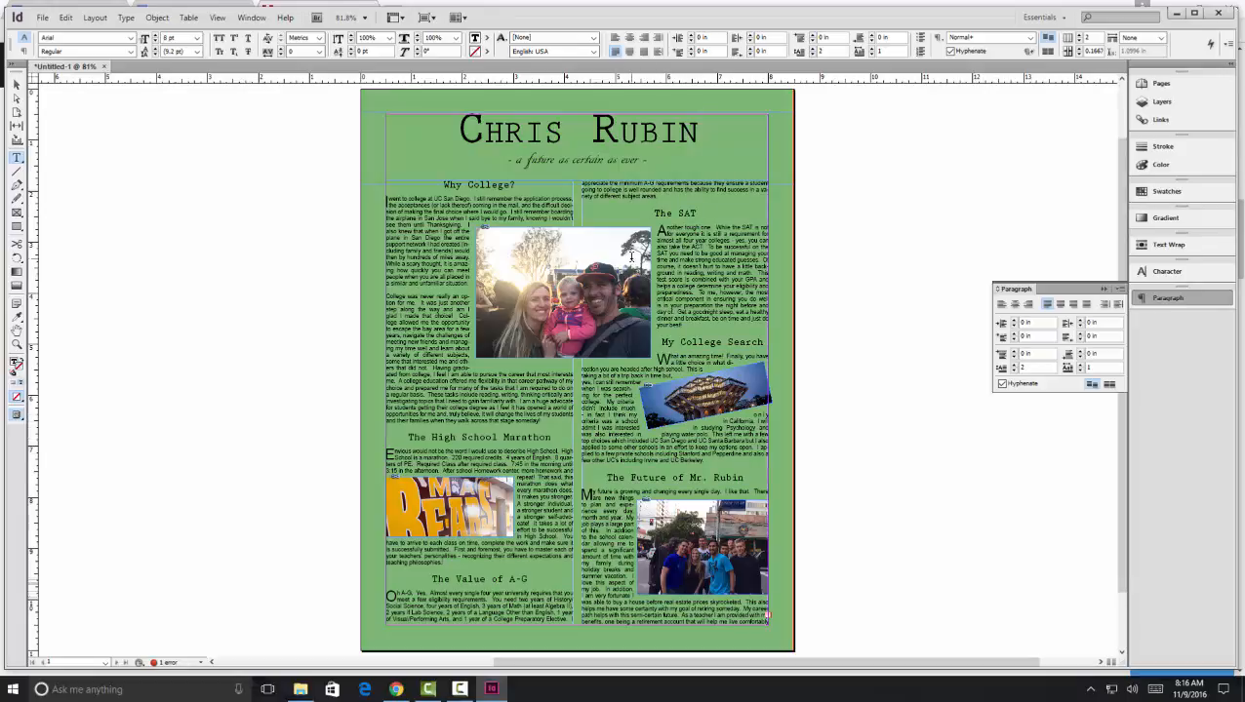
pyautogui.click(15, 86)
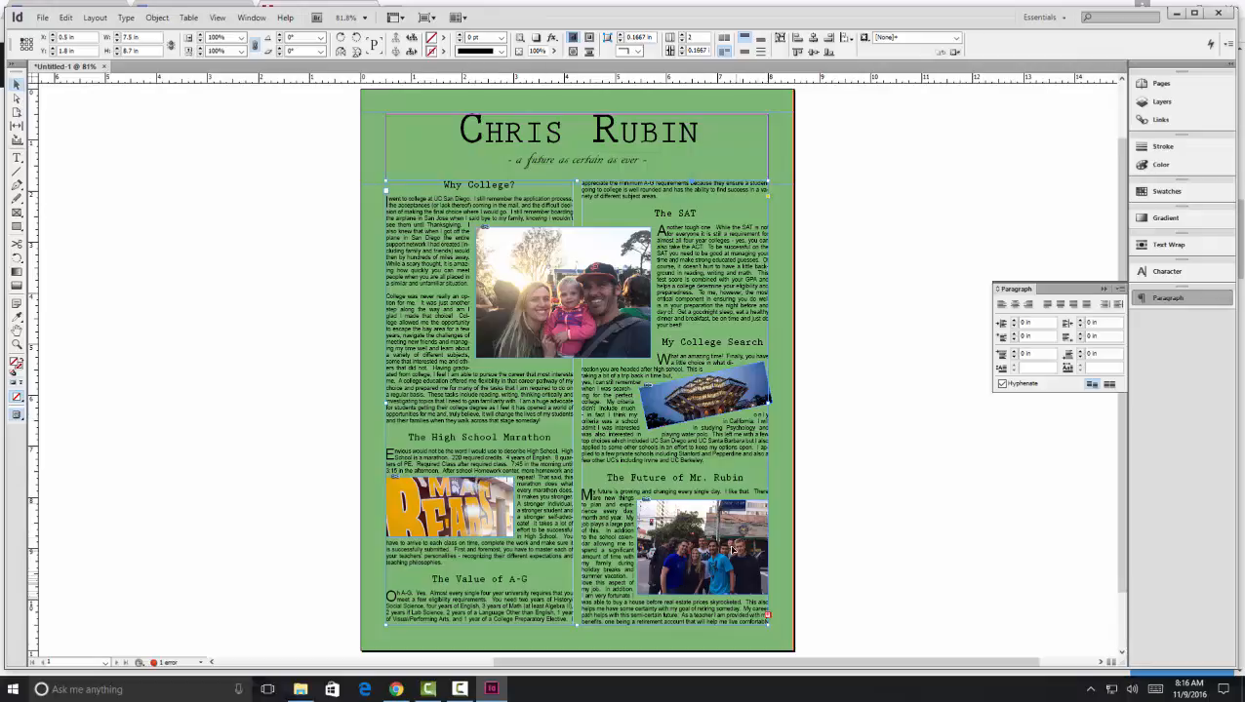
# Nudge the family photo up with the arrow keys until it sits at 2.5333 in down.
pyautogui.click(562, 322)
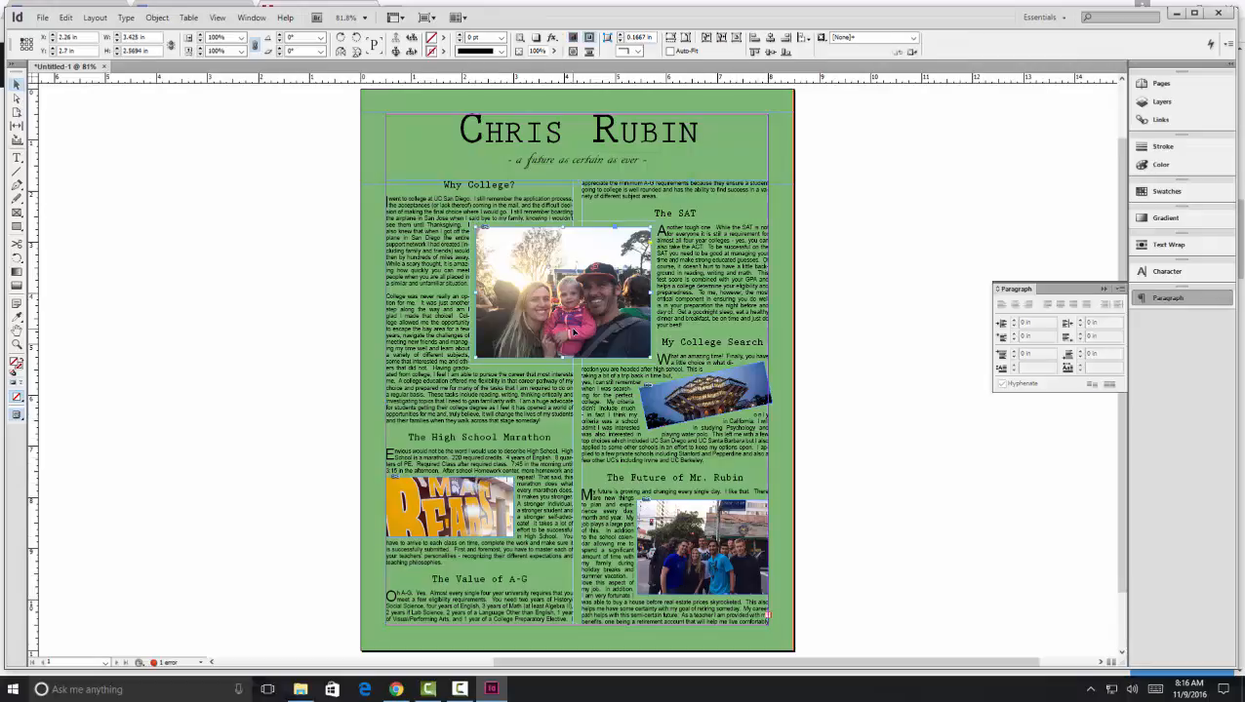
pyautogui.hotkey('shift', 'Up')
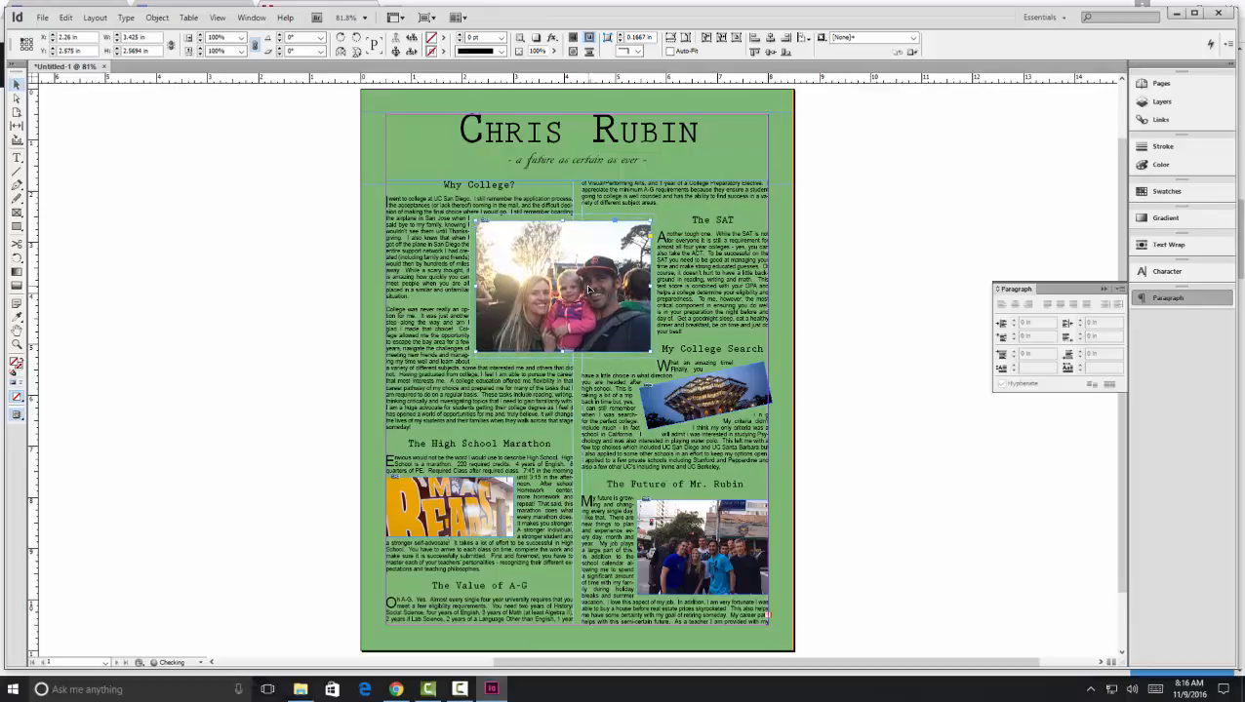
pyautogui.hotkey('shift', 'Up')
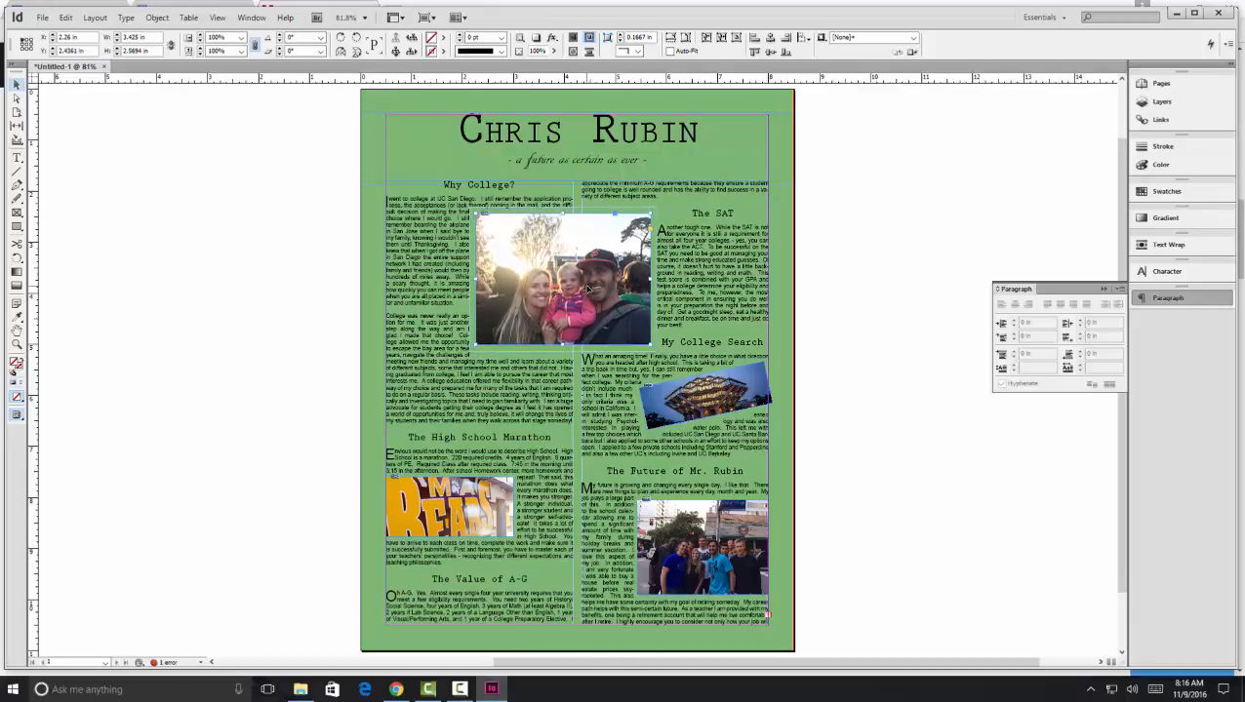
pyautogui.hotkey('shift', 'Down')
pyautogui.press('Up')
pyautogui.press('Up')
pyautogui.press('Up')
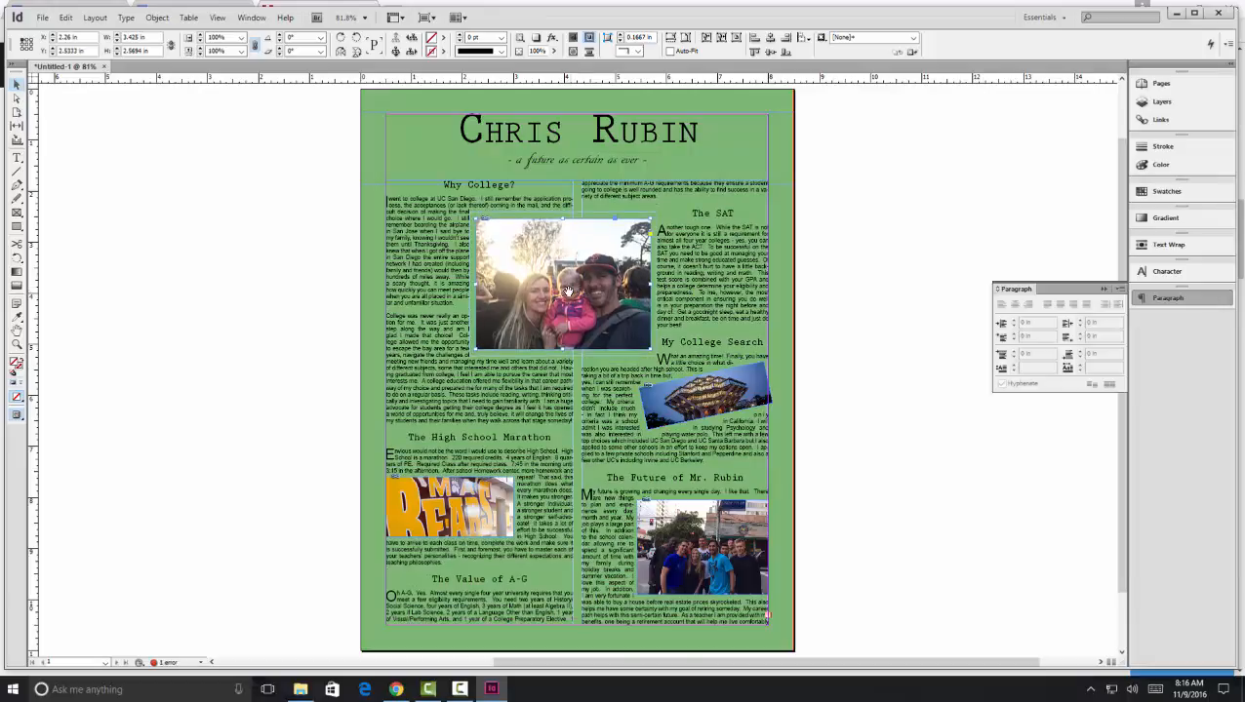
pyautogui.click(465, 491)
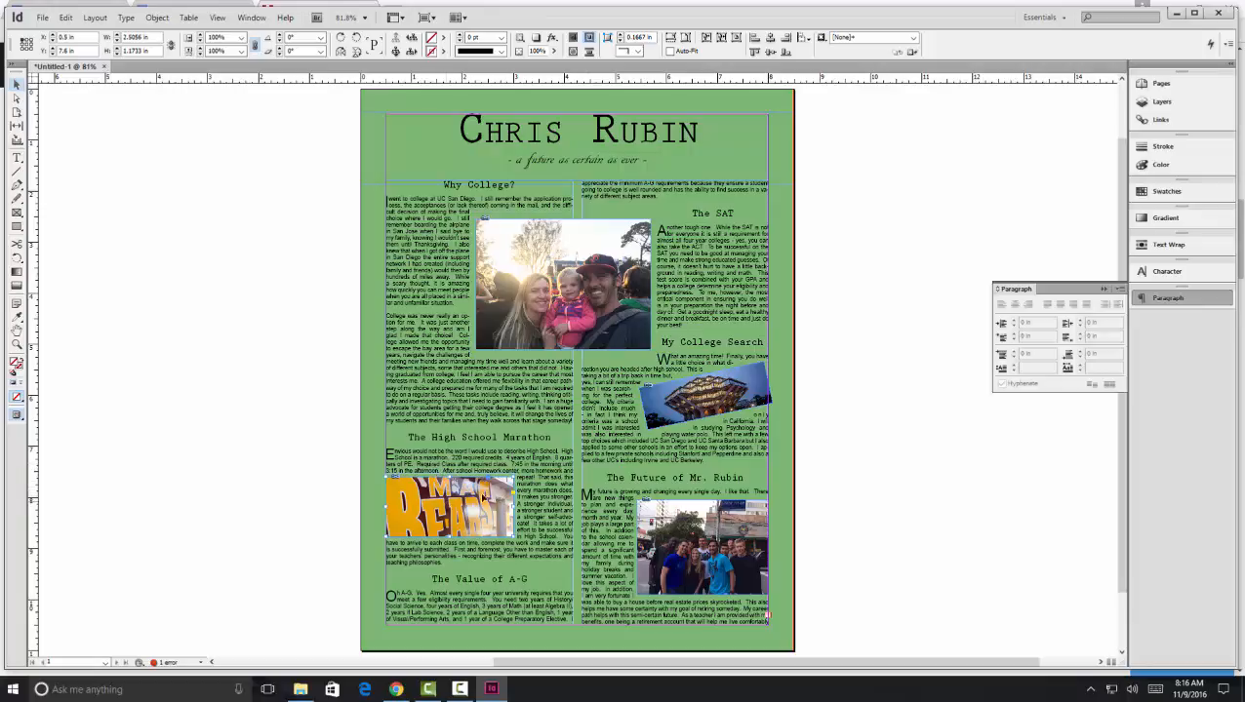
# In the Transform > Scale dialog, preview larger scale values for the marathon photo.
pyautogui.rightClick(444, 505)
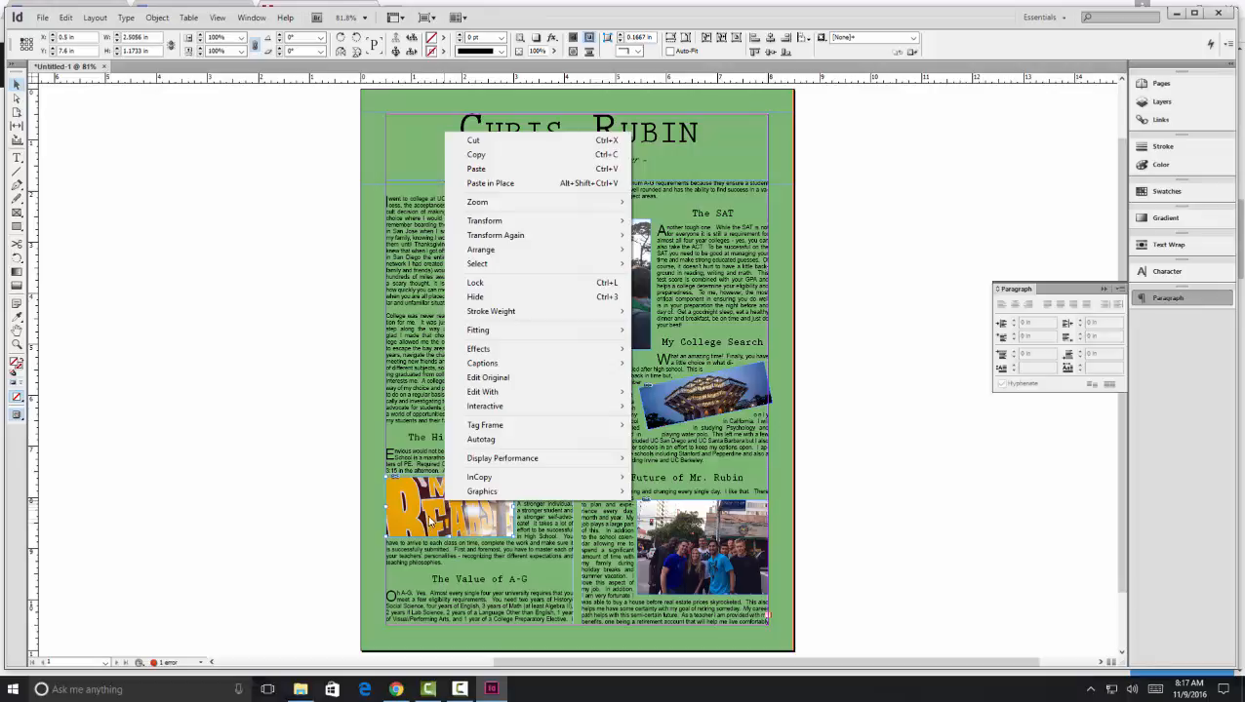
pyautogui.moveTo(506, 223)
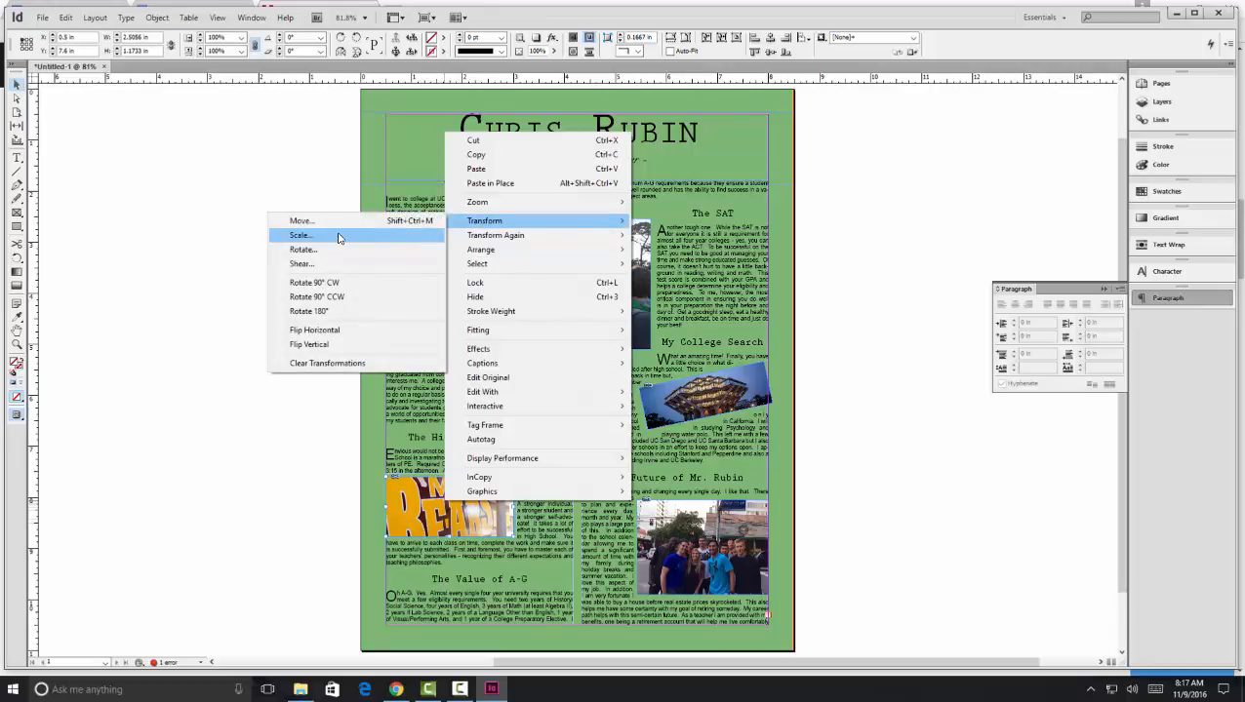
pyautogui.click(339, 238)
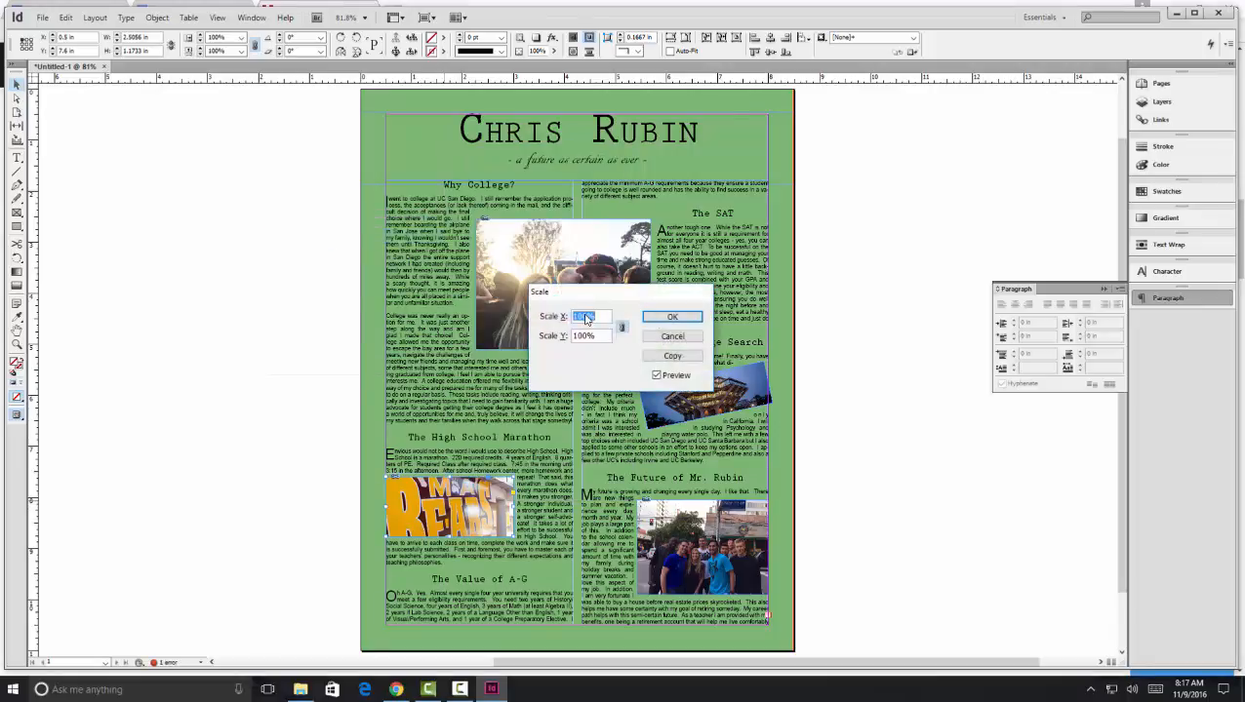
pyautogui.moveTo(585, 314); pyautogui.dragTo(577, 316)
pyautogui.write('25')
pyautogui.click(586, 337)
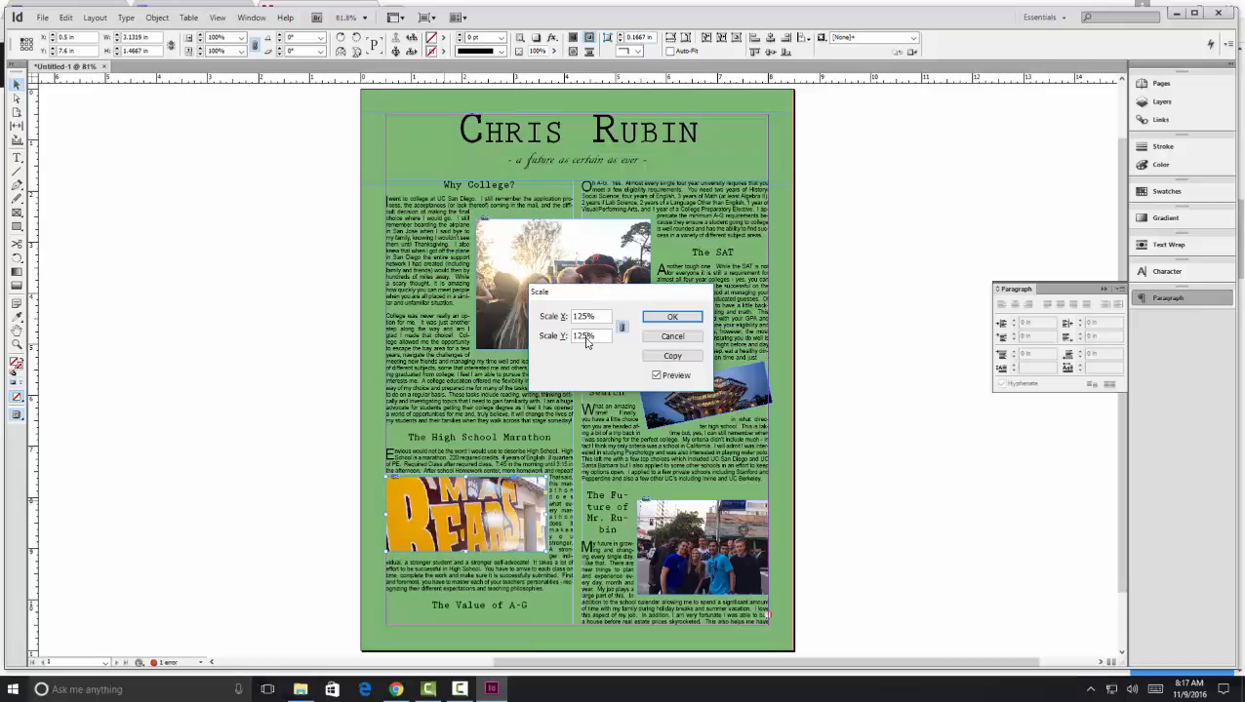
pyautogui.moveTo(586, 316); pyautogui.dragTo(578, 316)
pyautogui.write('30')
pyautogui.click(587, 336)
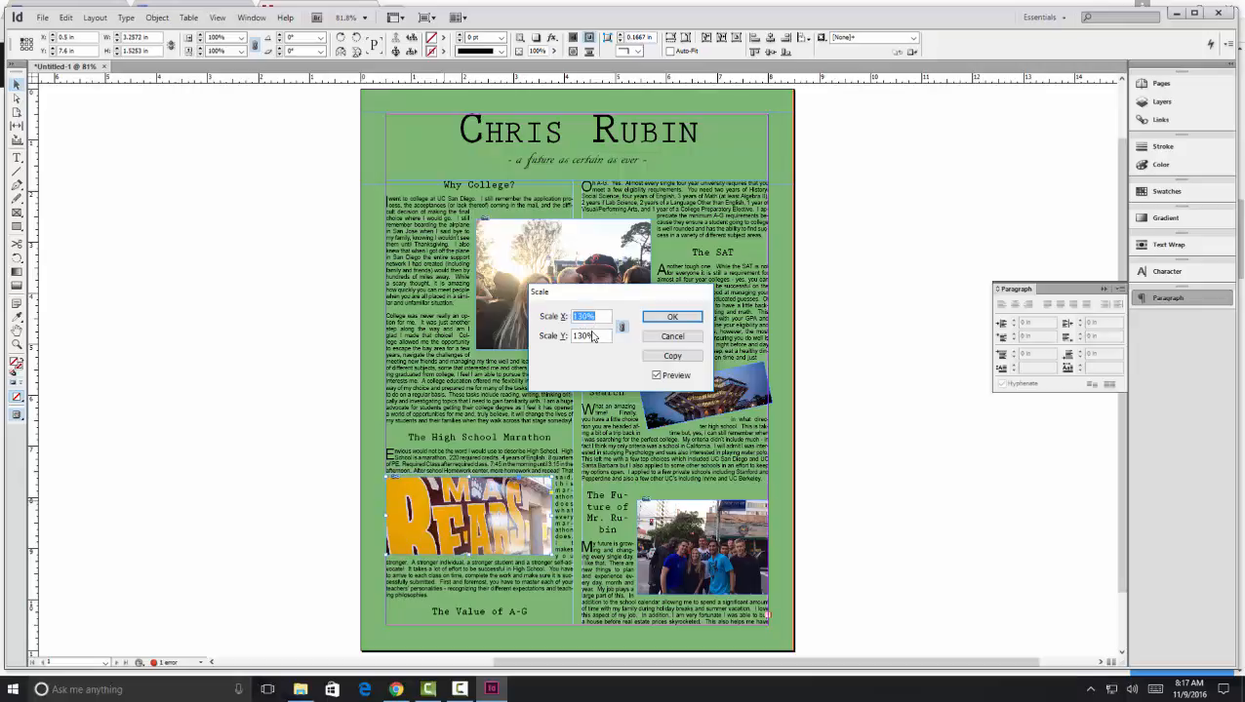
# Settle on a 120% scale for the marathon photo and apply it.
pyautogui.click(593, 337)
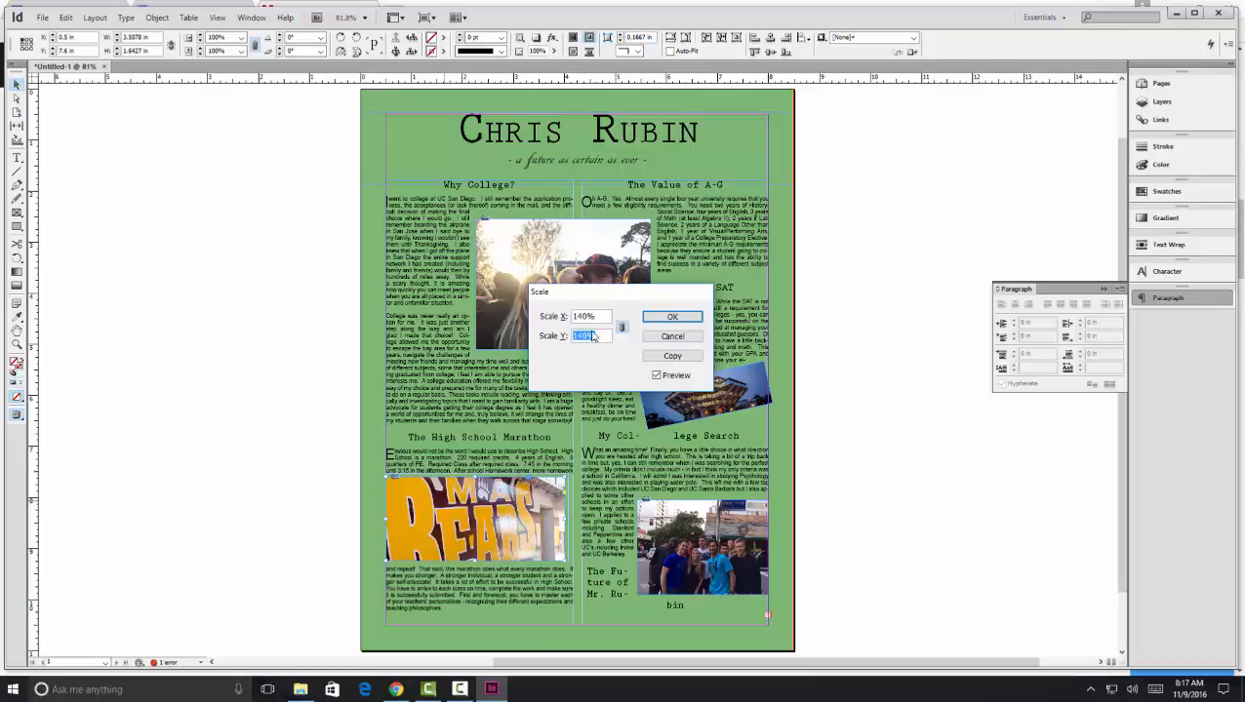
pyautogui.click(588, 317)
pyautogui.moveTo(594, 317); pyautogui.dragTo(575, 317)
pyautogui.press('Tab')
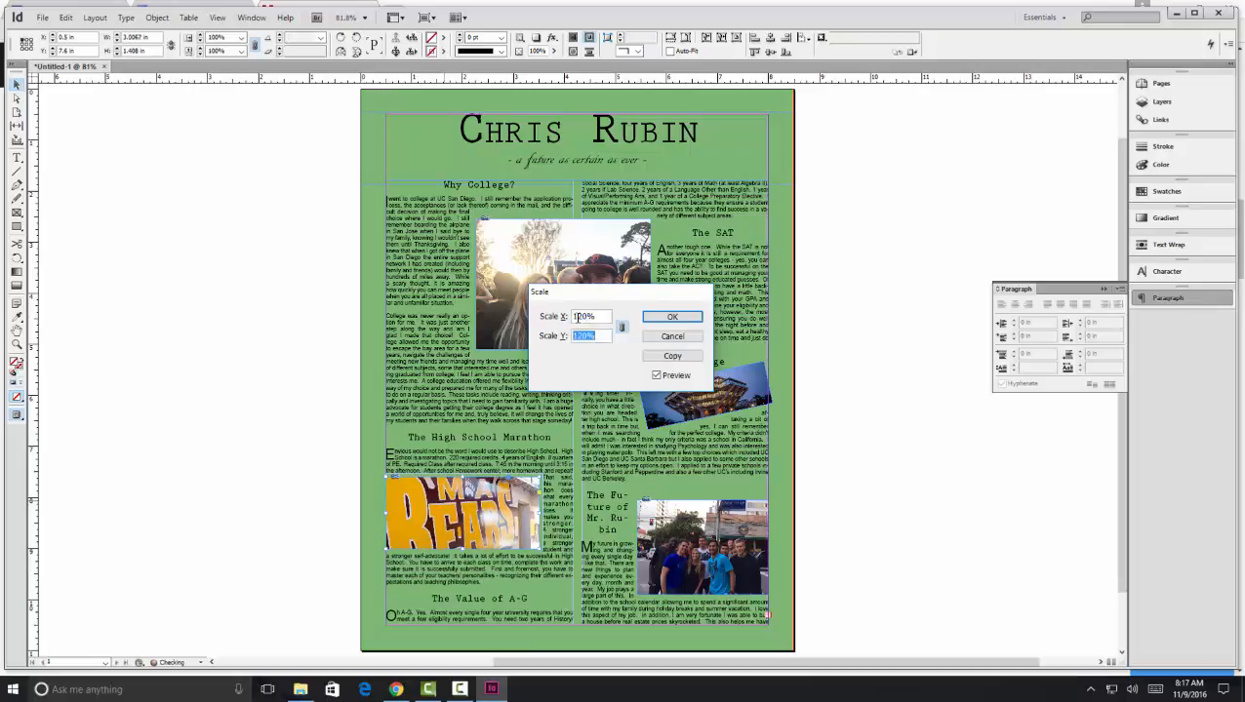
pyautogui.click(672, 318)
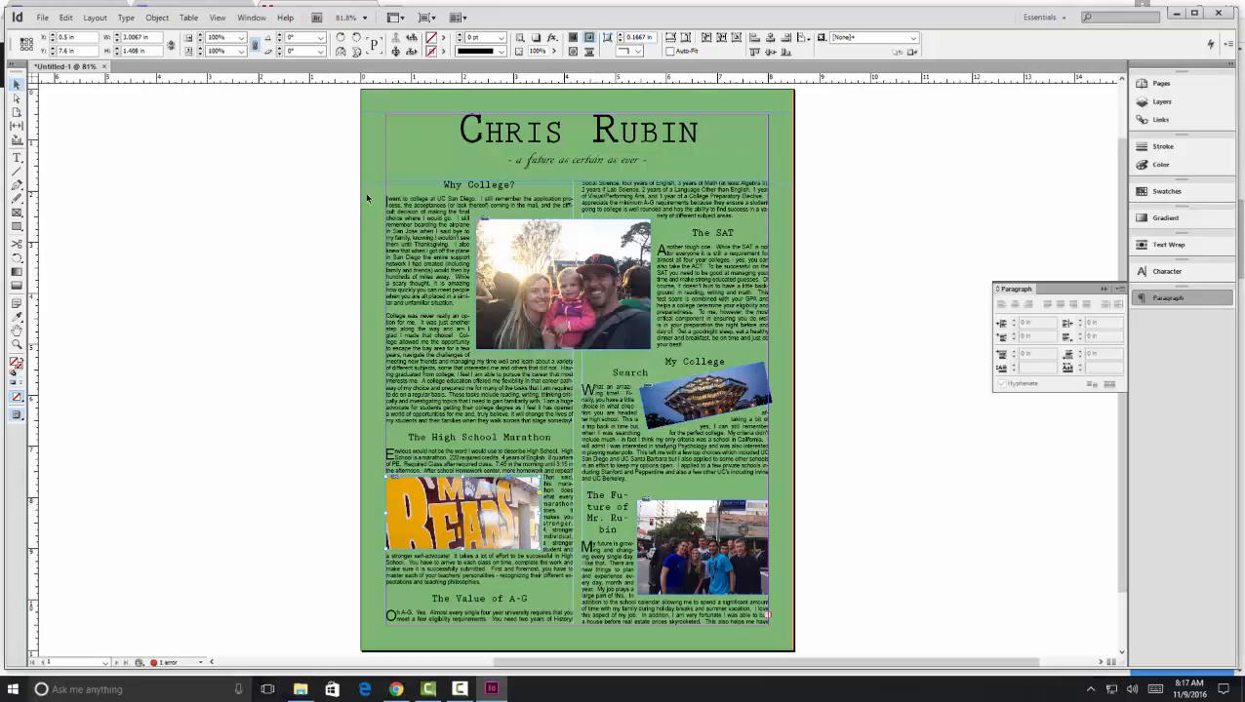
pyautogui.click(563, 242)
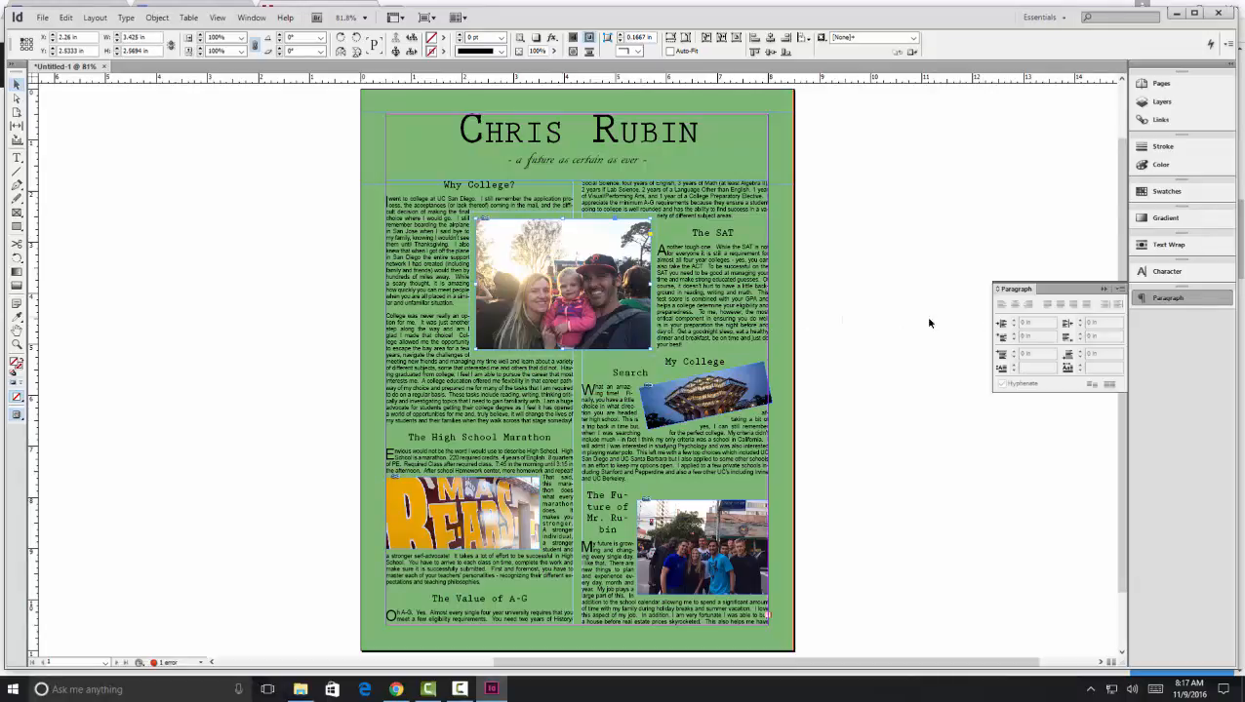
# Scale the family photo to about 3.426 × 2.5694 in, then nudge the library photo down.
pyautogui.rightClick(598, 269)
pyautogui.moveTo(662, 356)
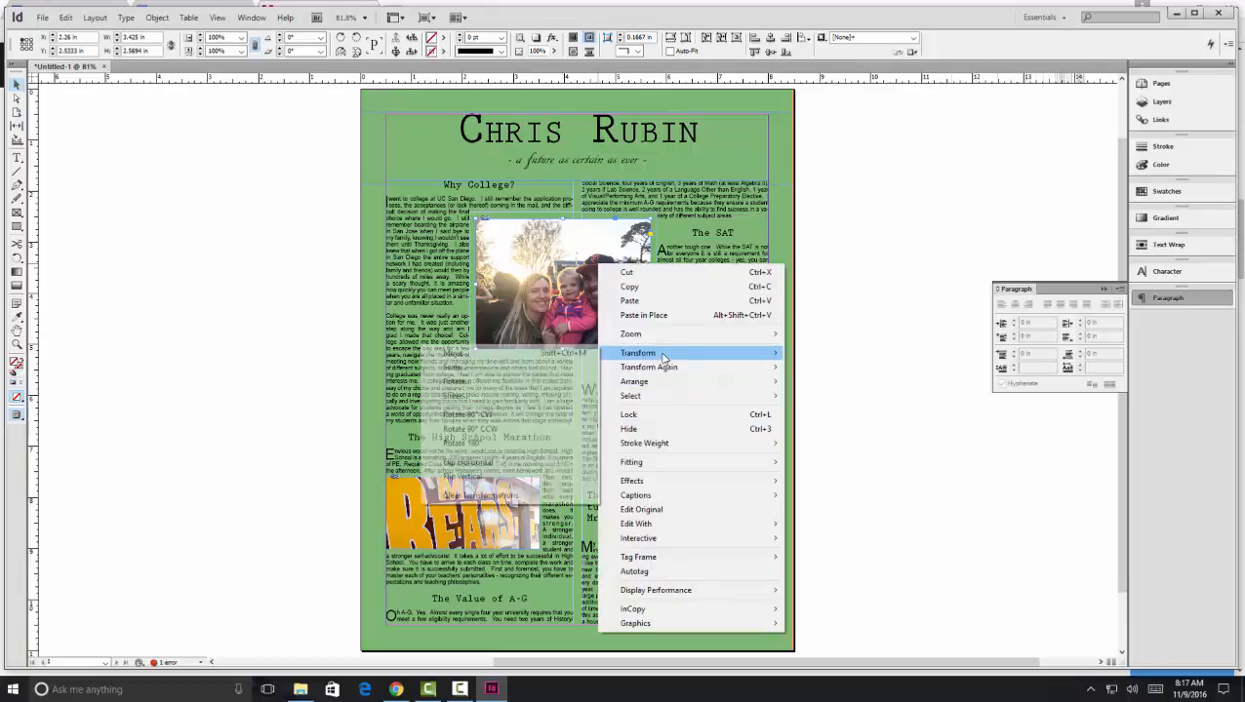
pyautogui.click(468, 367)
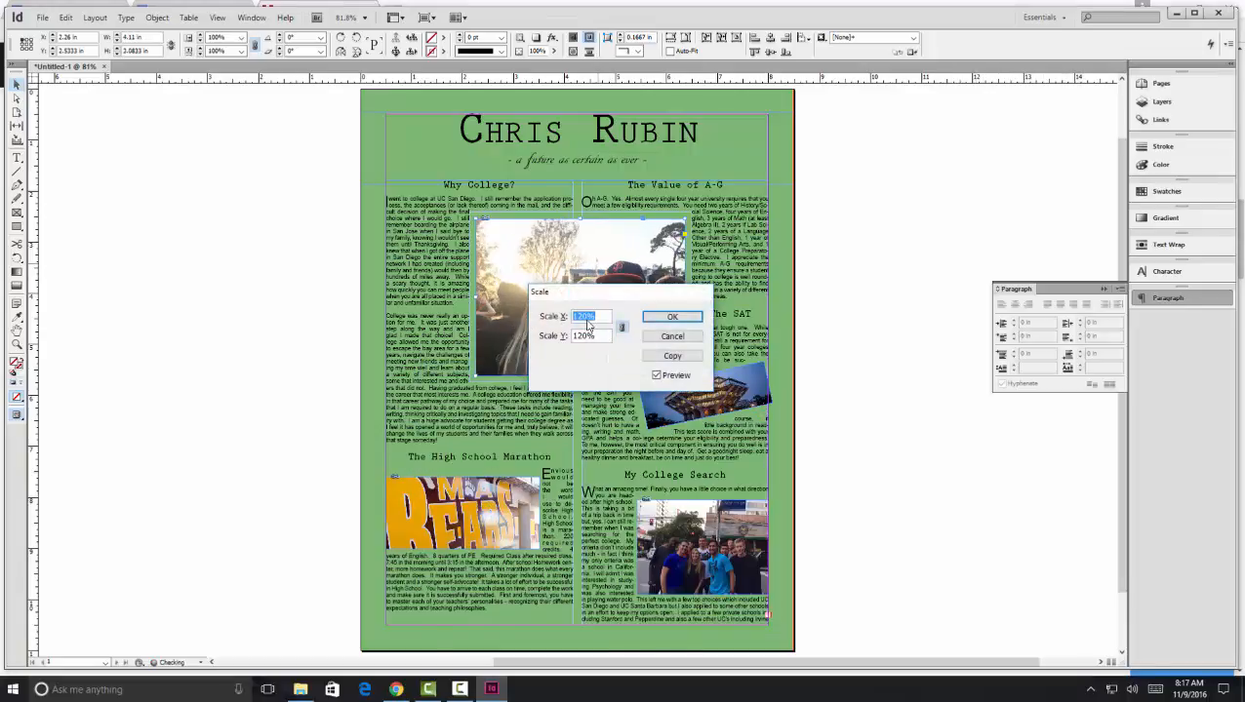
pyautogui.write('120')
pyautogui.press('Tab')
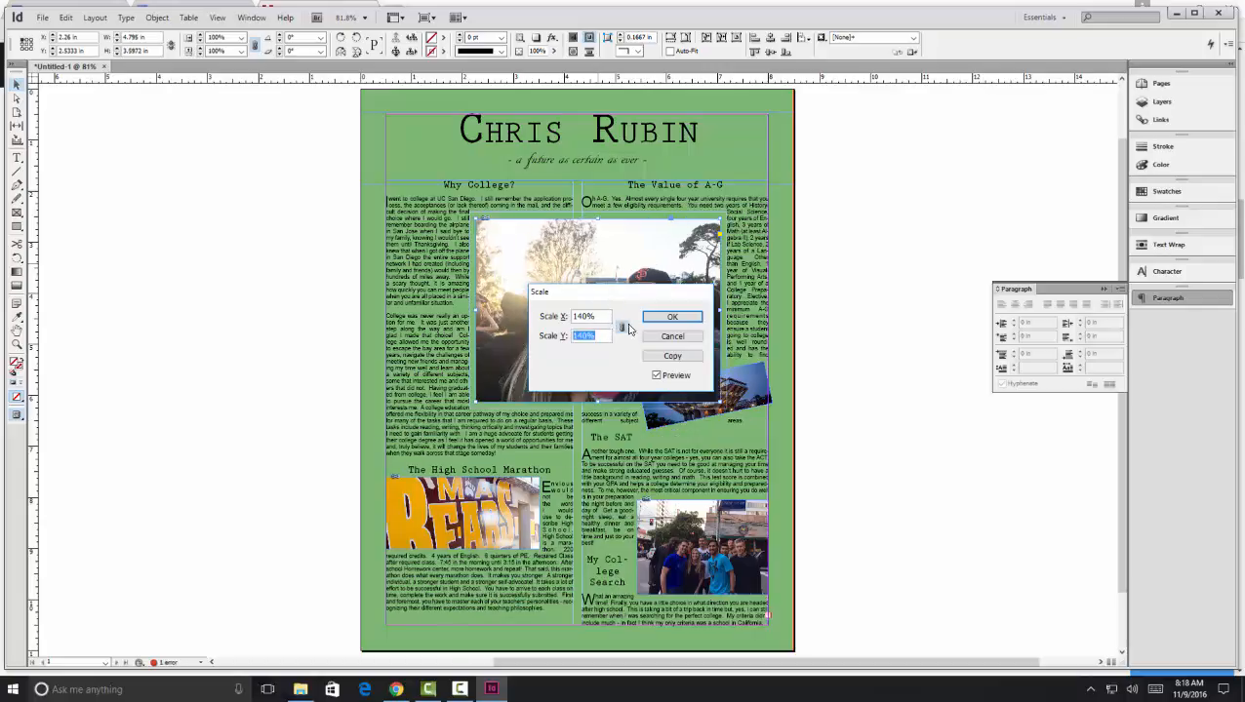
pyautogui.click(577, 316)
pyautogui.press('Tab')
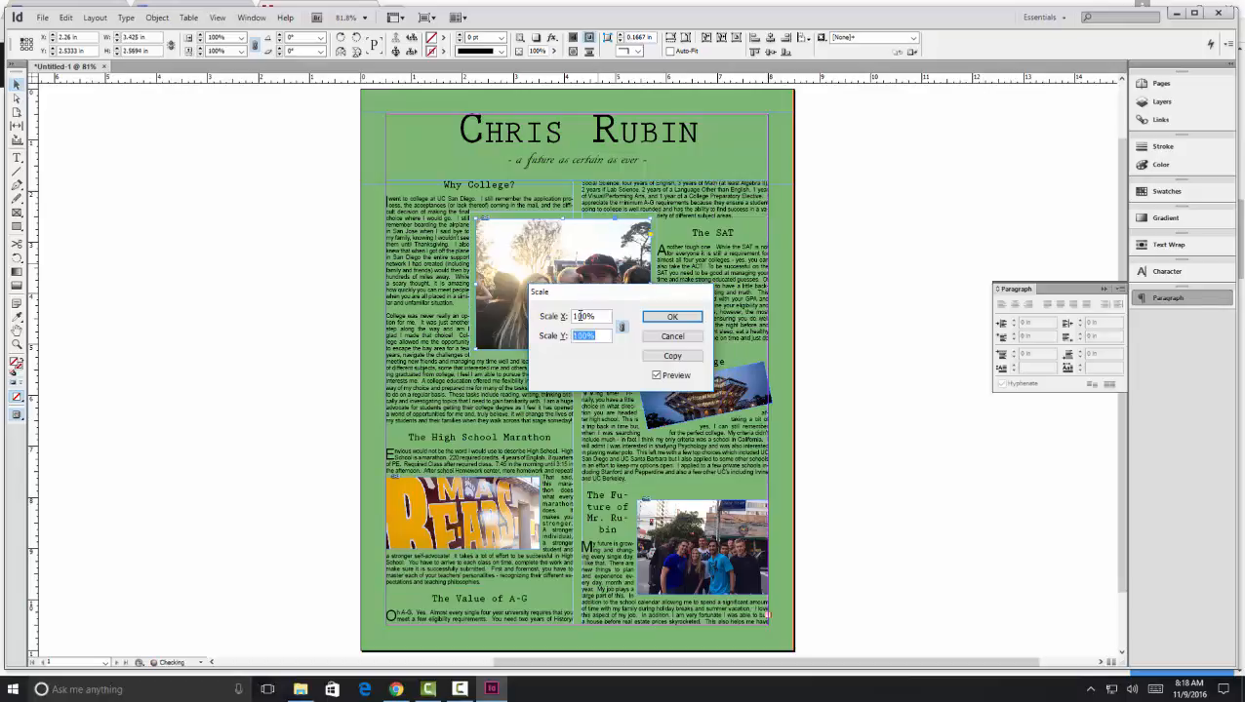
pyautogui.press('Return')
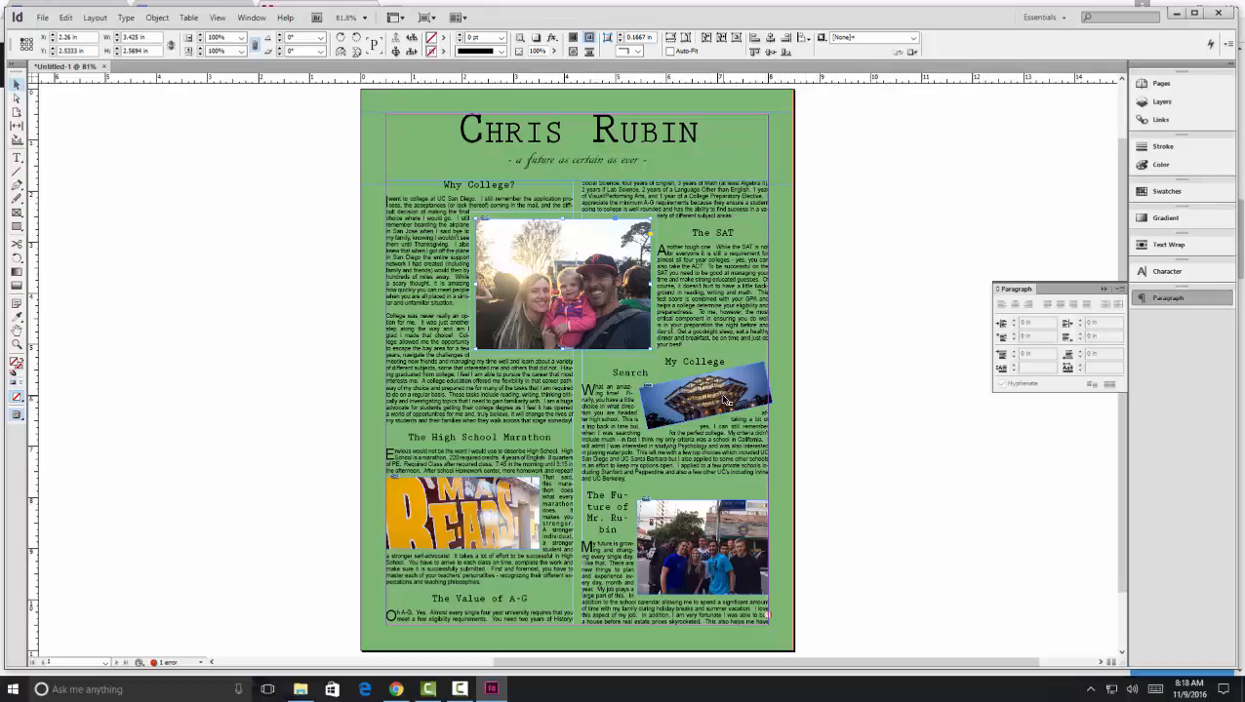
pyautogui.press('Down')
pyautogui.press('Down')
pyautogui.press('Down')
pyautogui.press('Down')
pyautogui.press('Down')
pyautogui.press('Down')
pyautogui.press('Down')
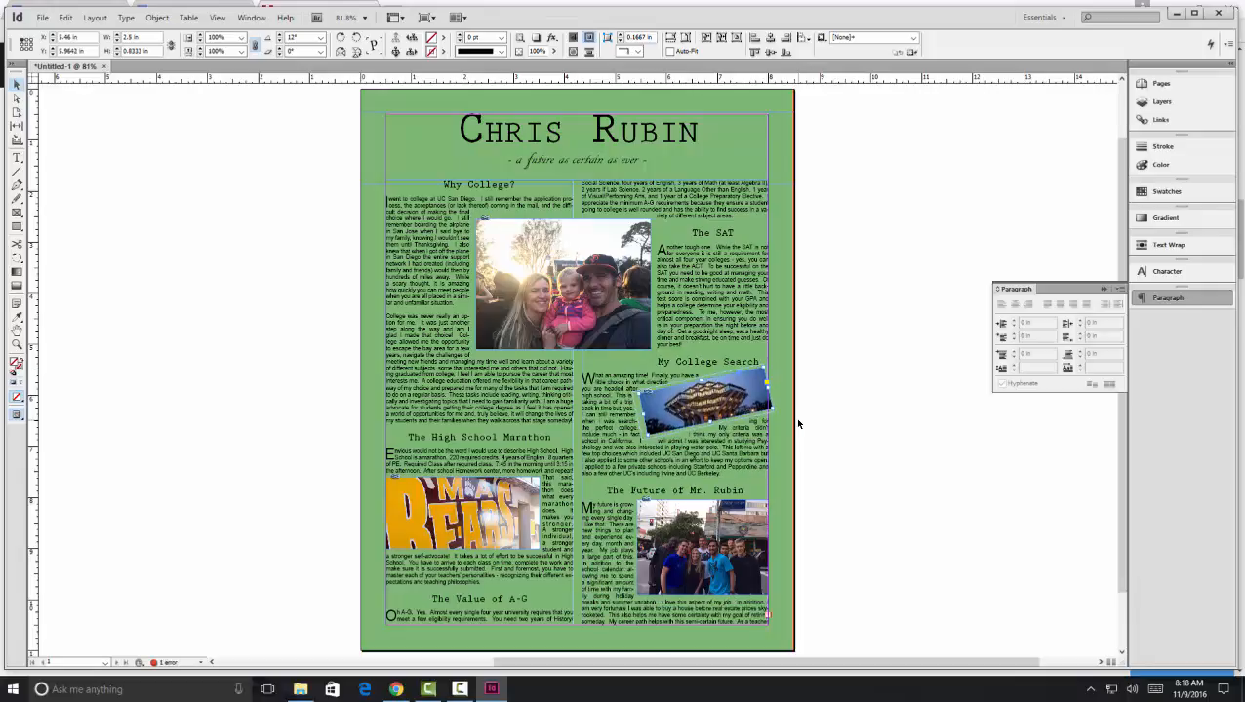
# Left-align the My College Search heading and shift the family photo up slightly.
pyautogui.doubleClick(752, 361)
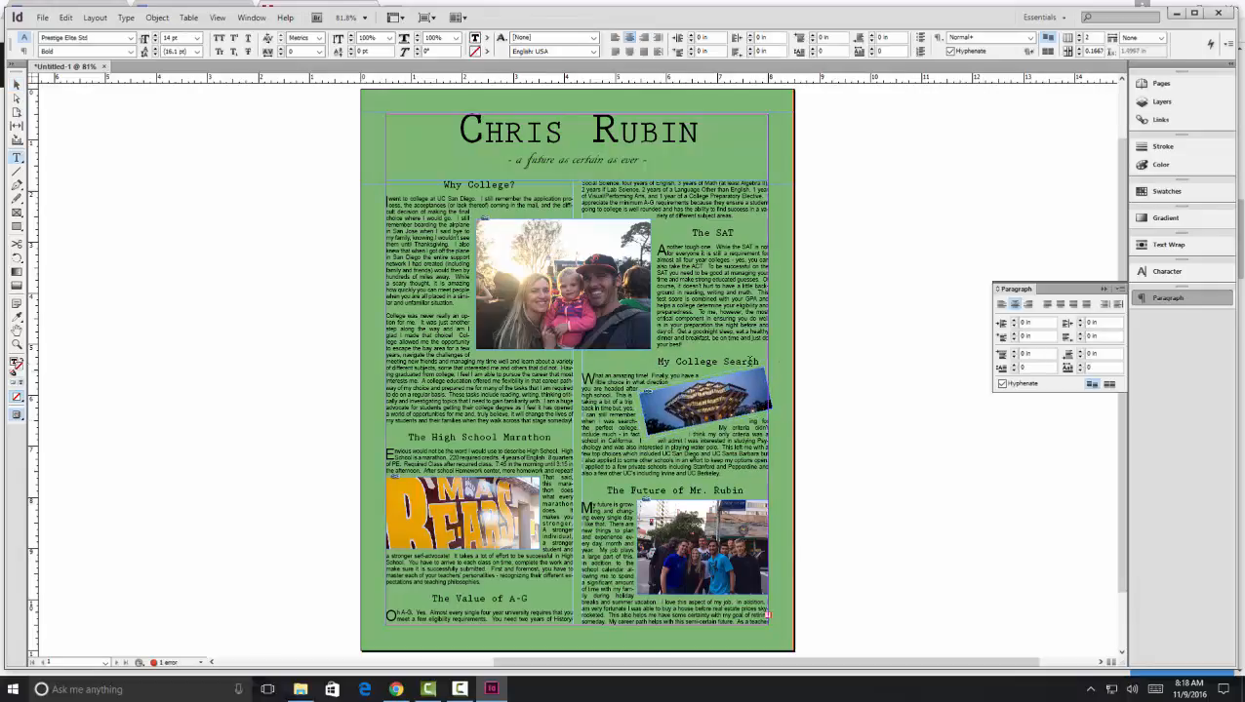
pyautogui.click(1000, 304)
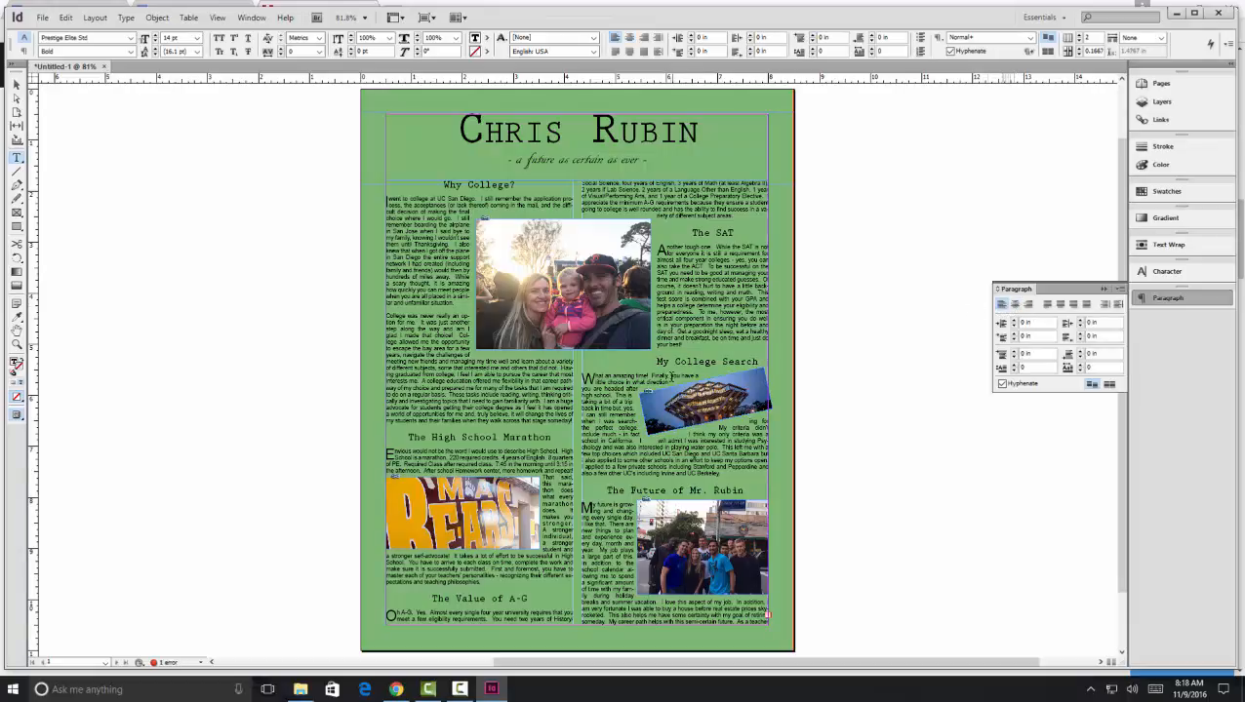
pyautogui.click(17, 85)
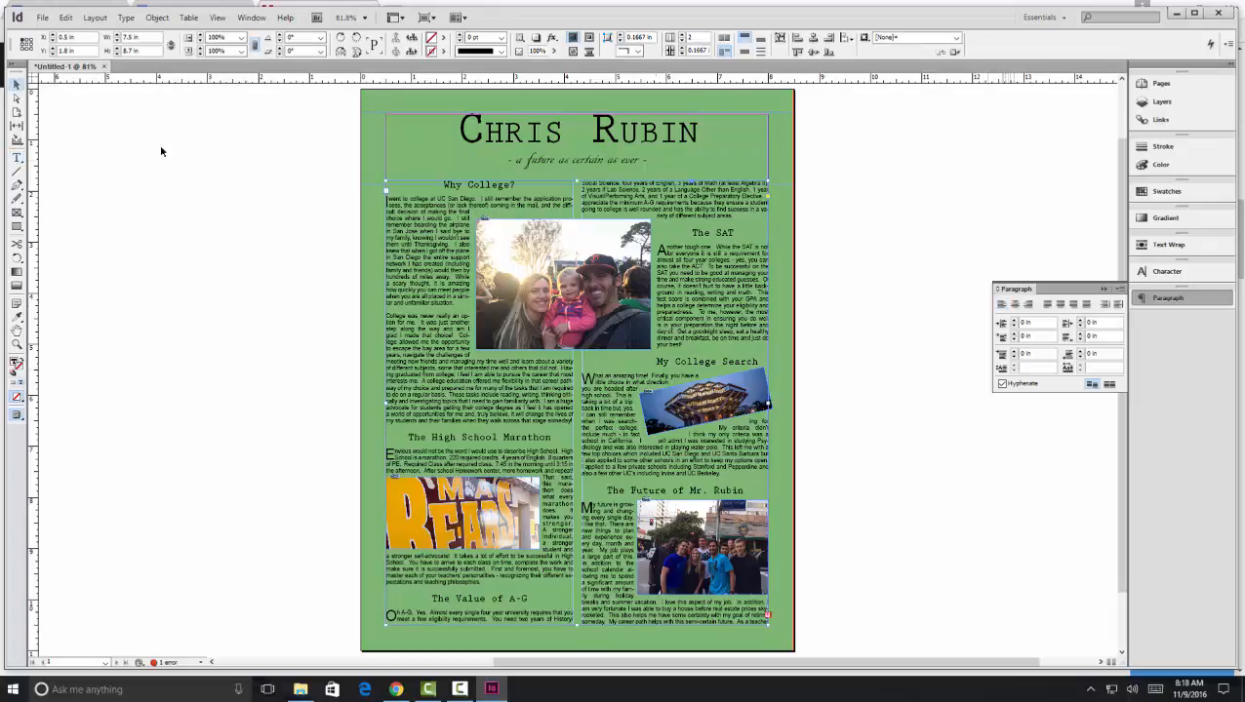
pyautogui.click(613, 239)
pyautogui.moveTo(612, 239); pyautogui.dragTo(613, 235)
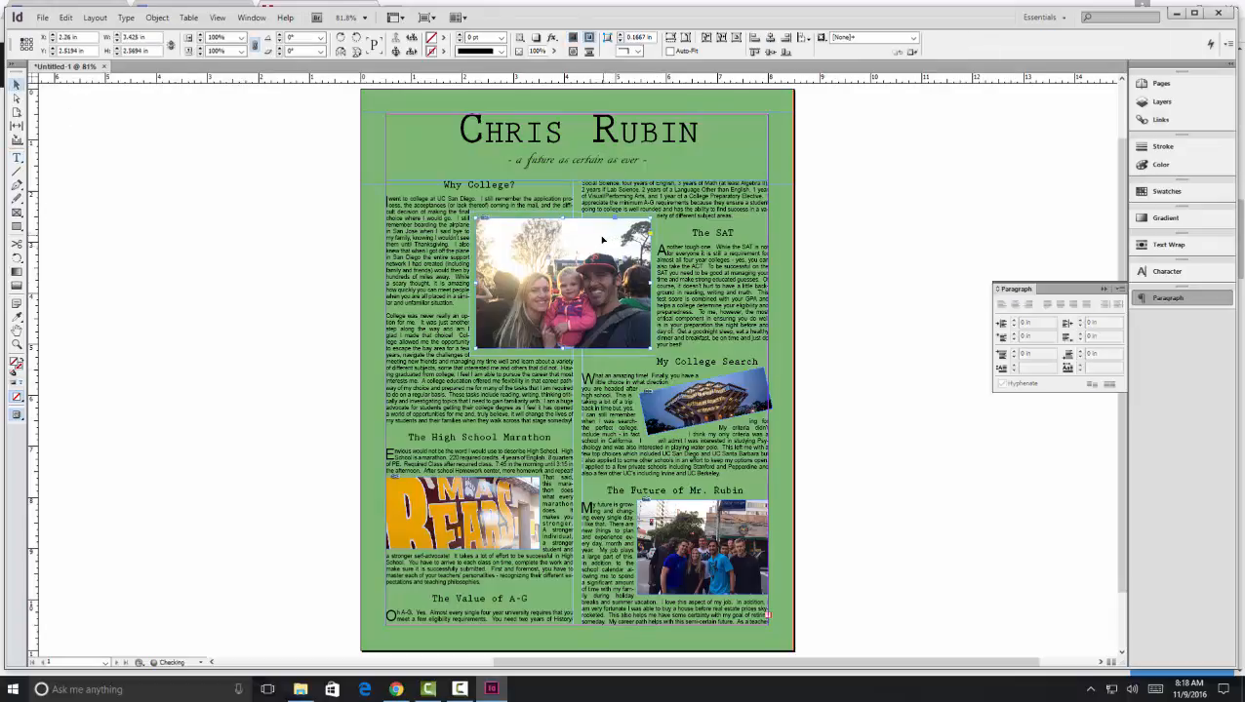
# Centre the My College Search heading above its article.
pyautogui.doubleClick(659, 372)
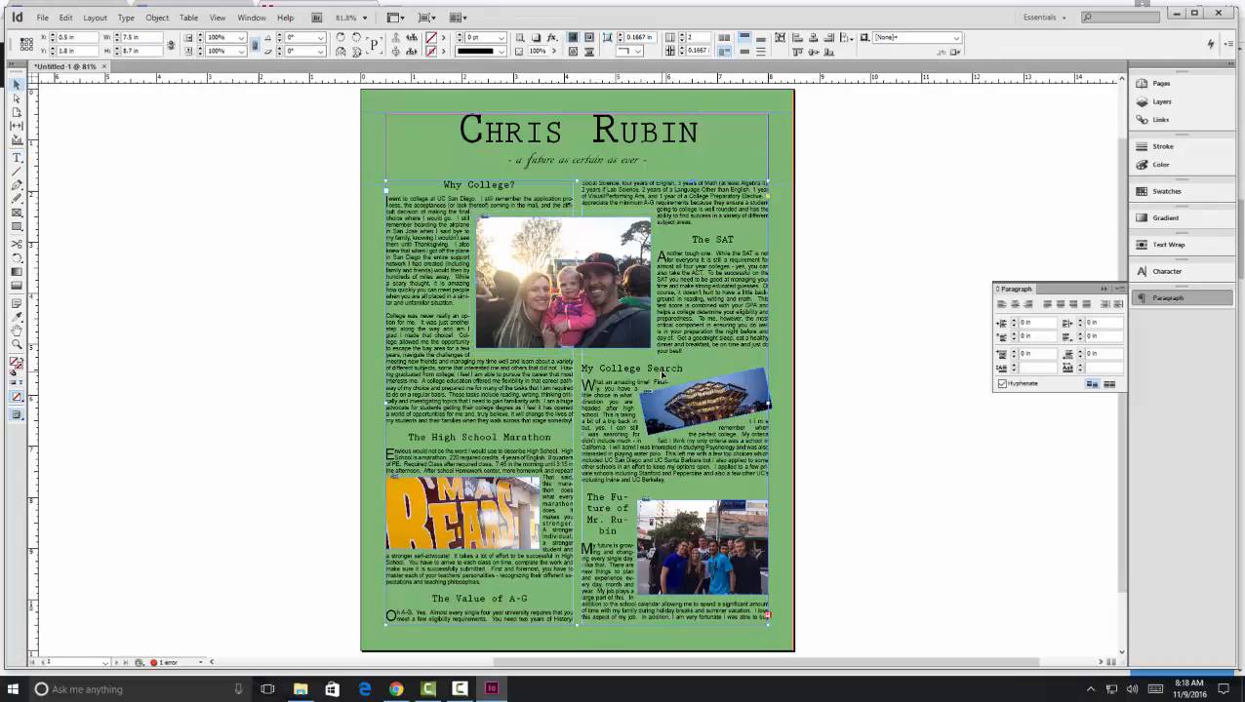
pyautogui.tripleClick(634, 371)
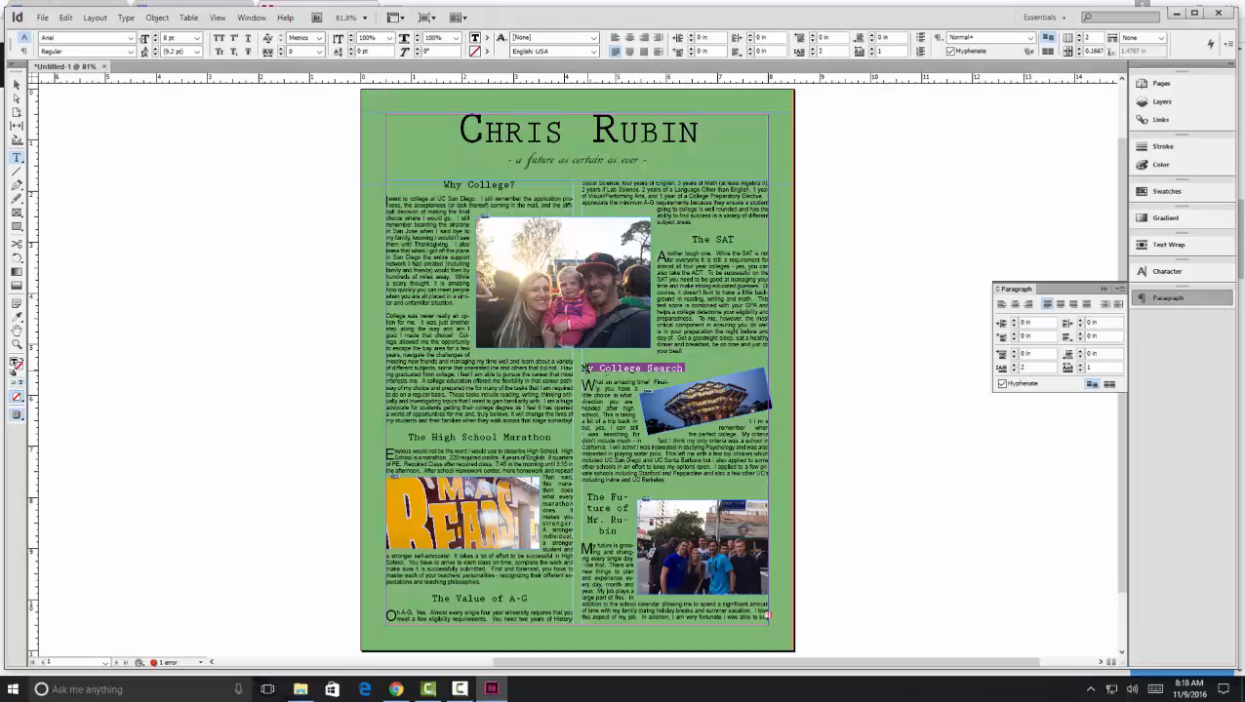
pyautogui.click(1014, 304)
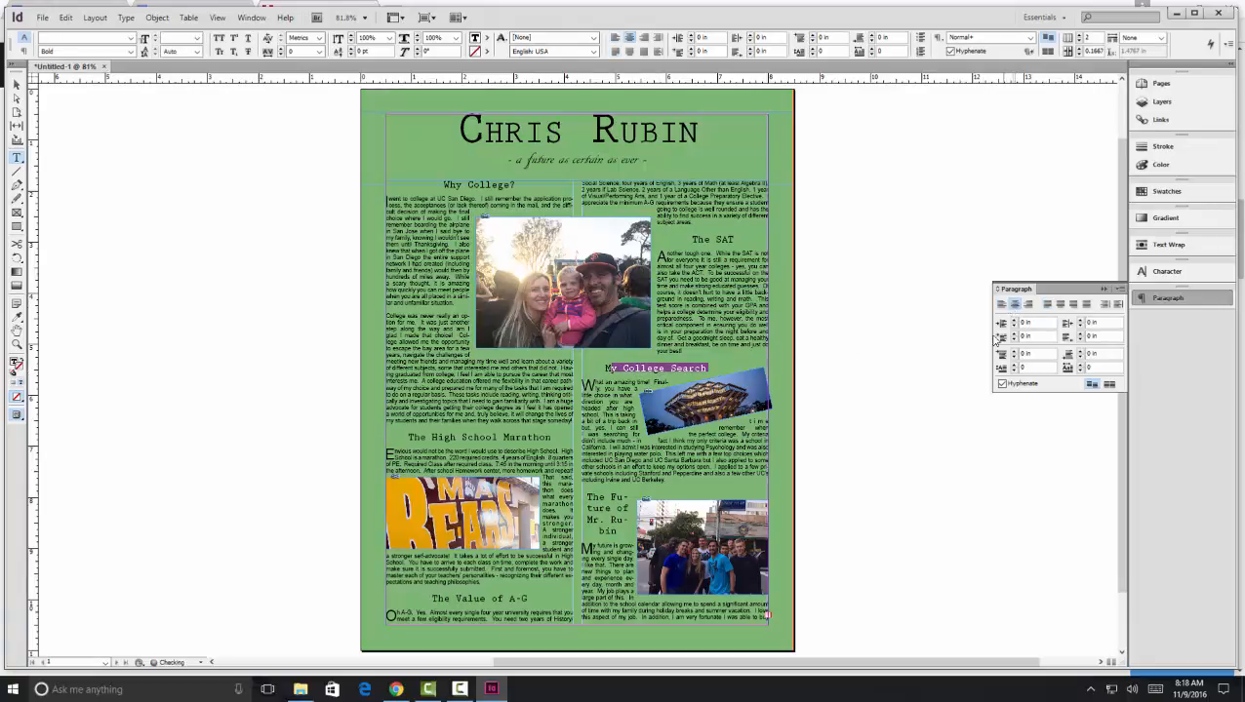
pyautogui.click(788, 410)
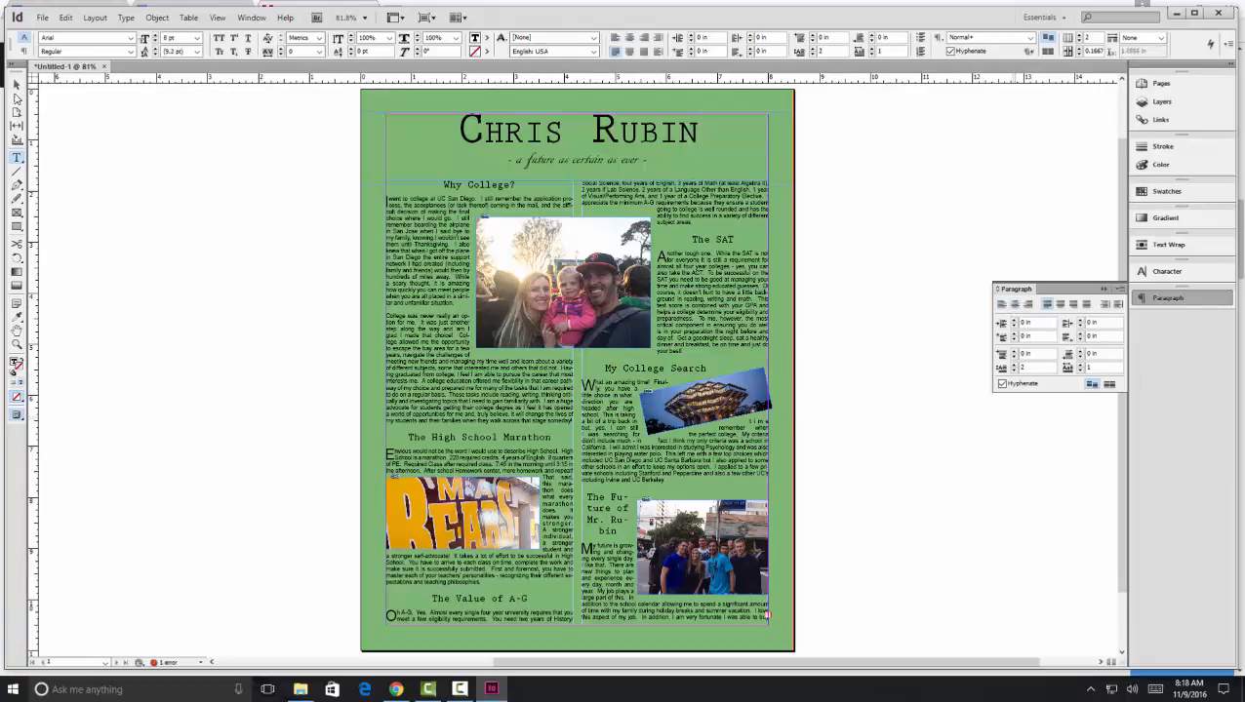
# Nudge the rotated library photo slightly lower.
pyautogui.click(15, 86)
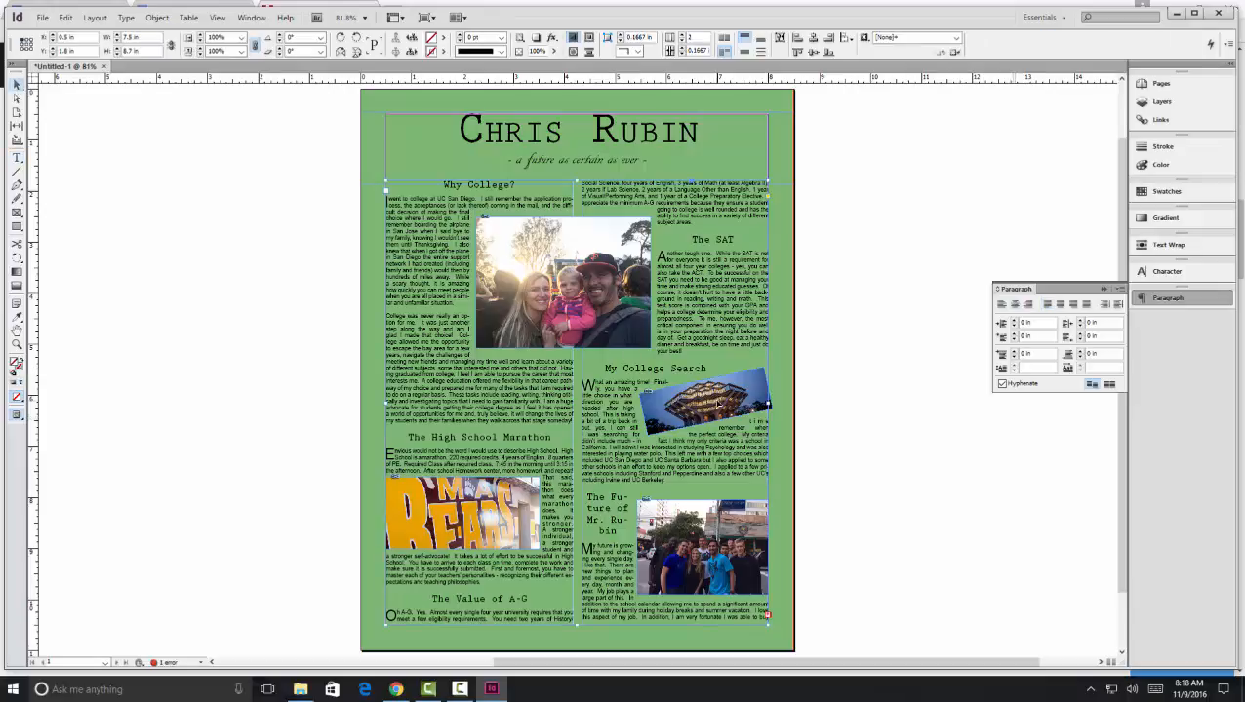
pyautogui.click(753, 375)
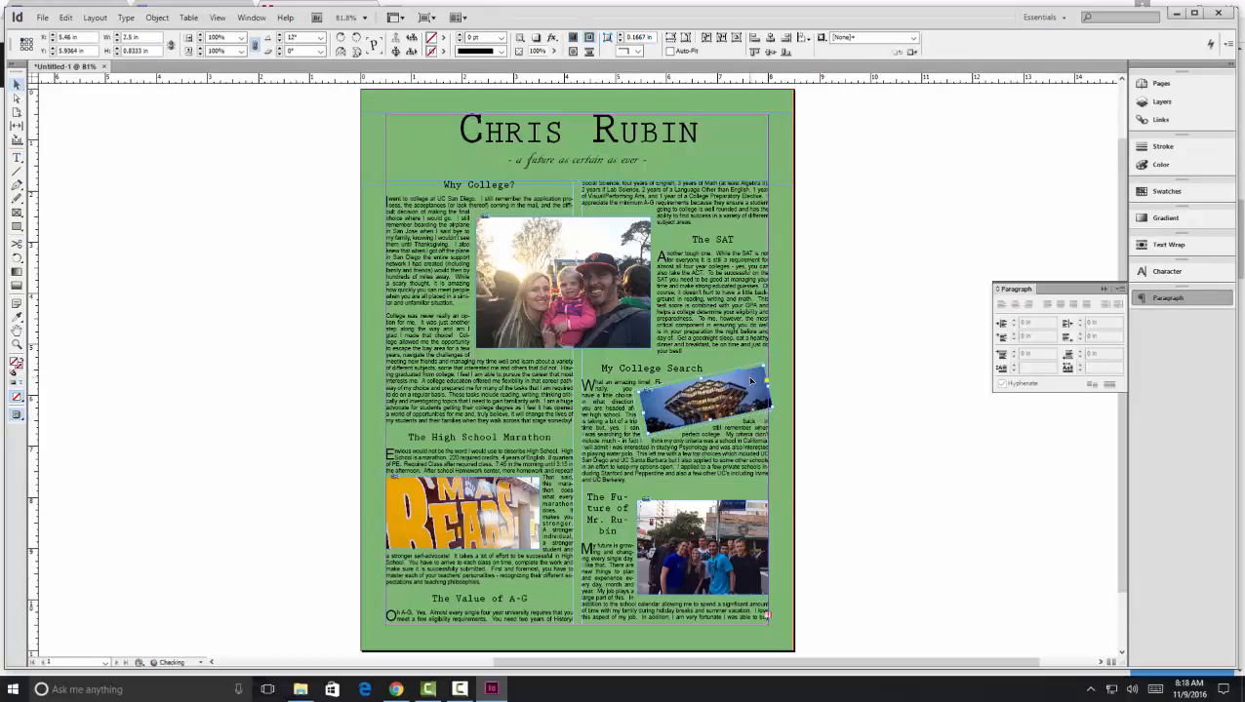
pyautogui.press('Down')
pyautogui.press('Down')
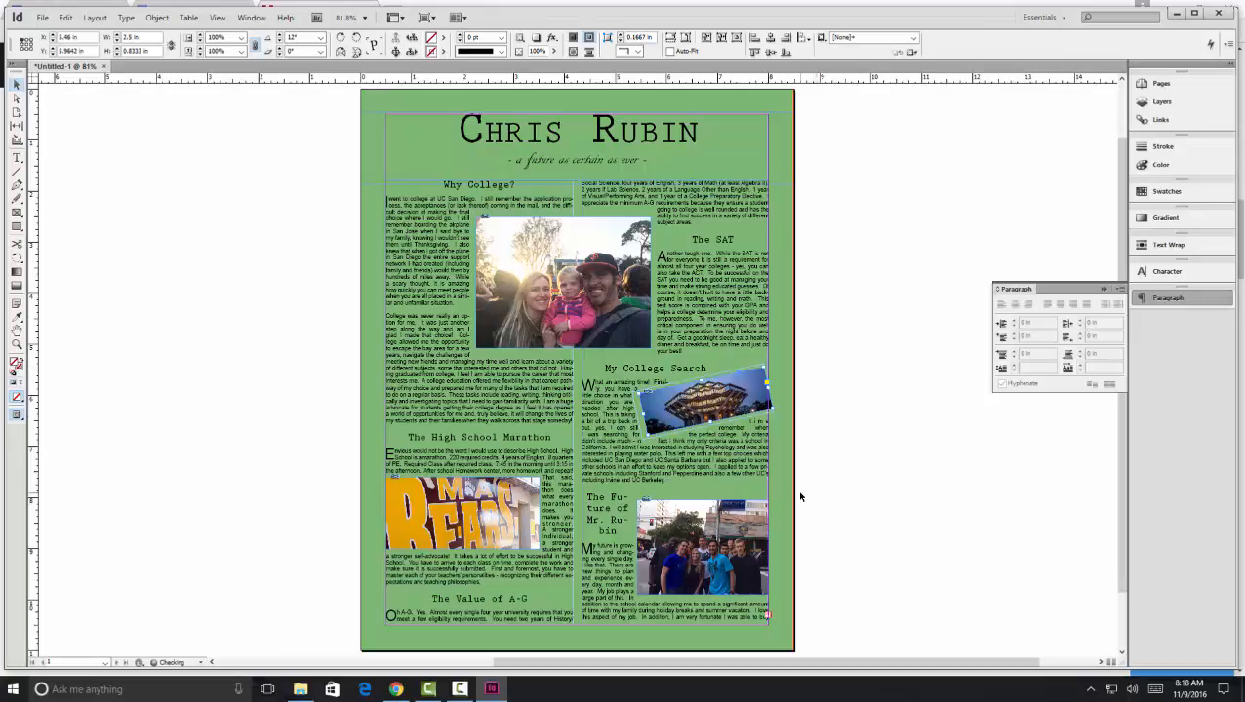
pyautogui.click(727, 527)
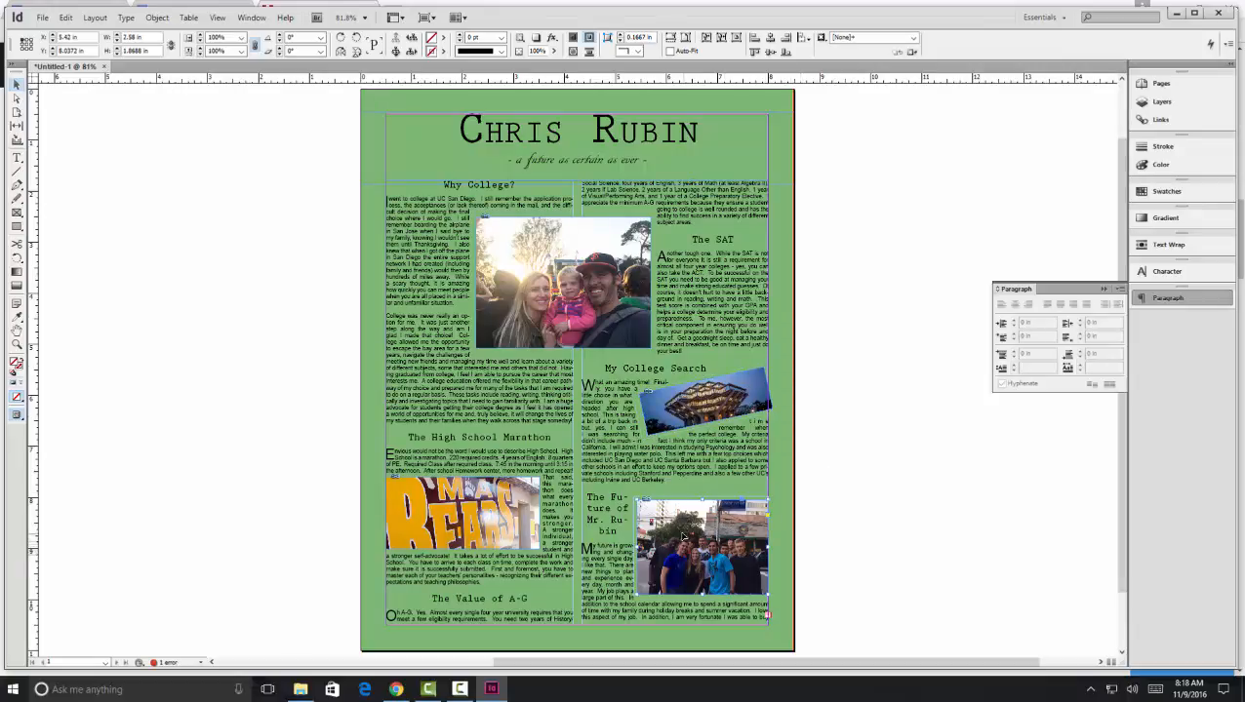
# Scale the group photo to 80% and drag it toward the lower right of its column.
pyautogui.rightClick(683, 536)
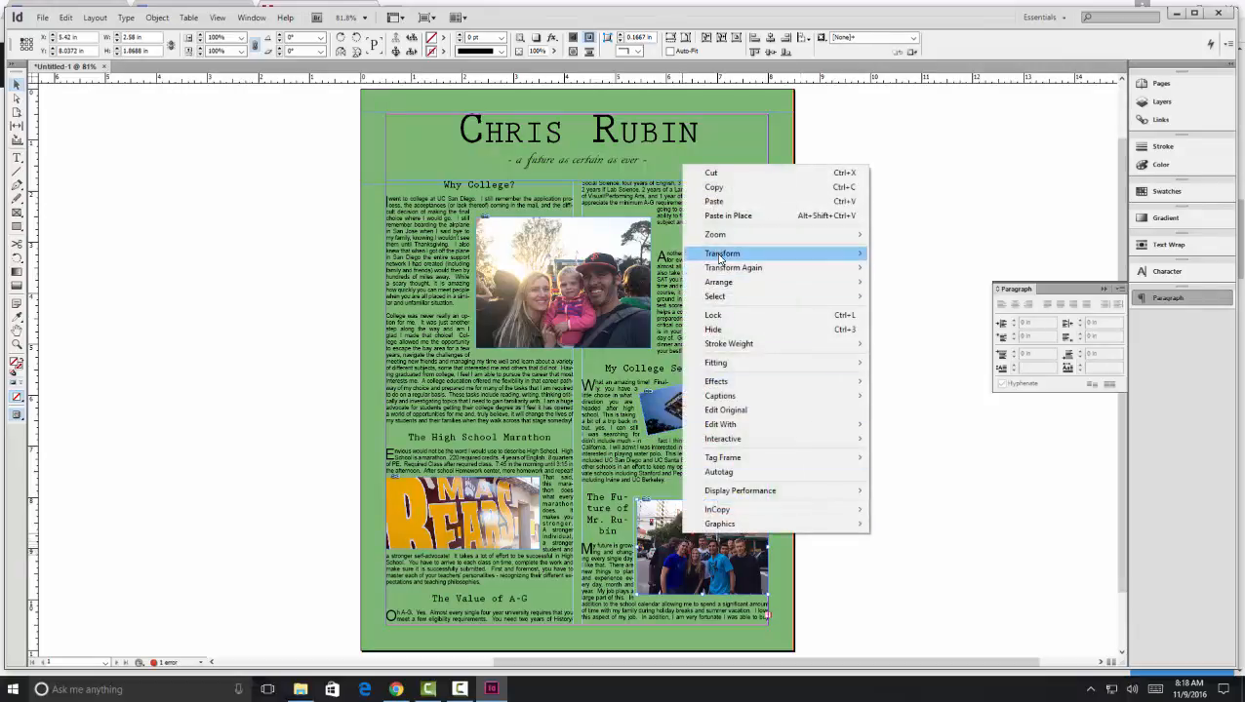
pyautogui.moveTo(727, 254)
pyautogui.click(605, 268)
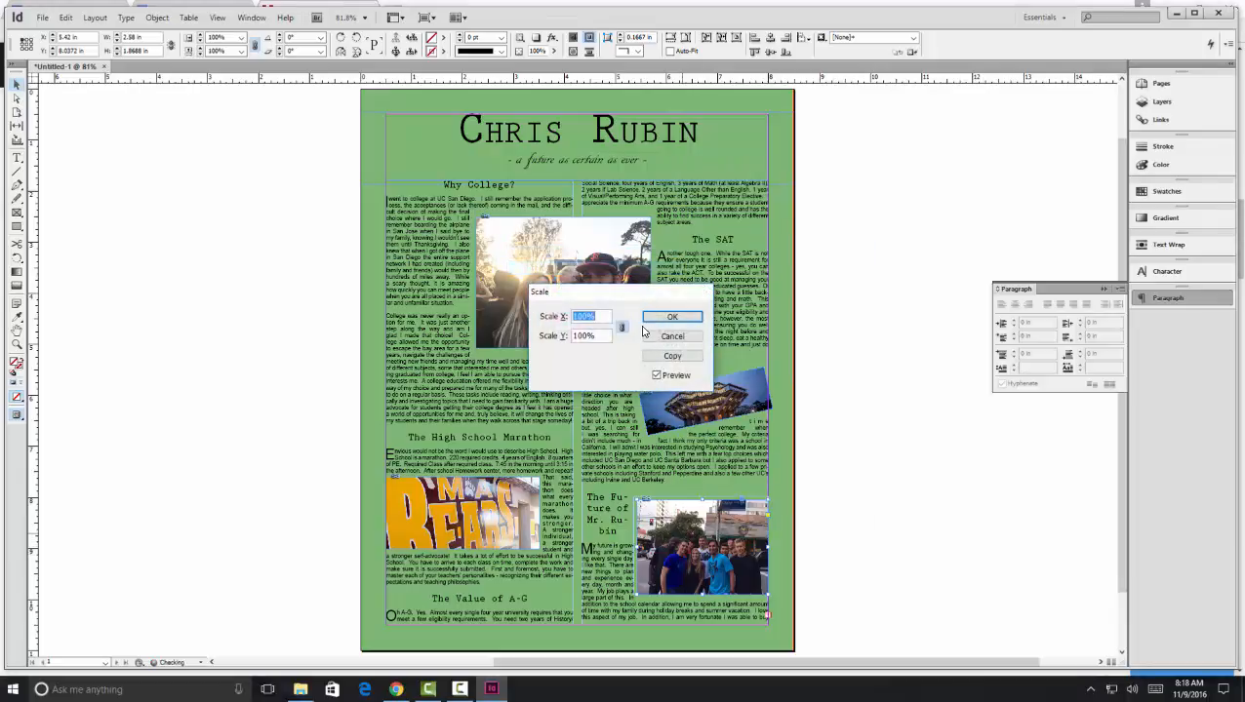
pyautogui.write('80')
pyautogui.press('Tab')
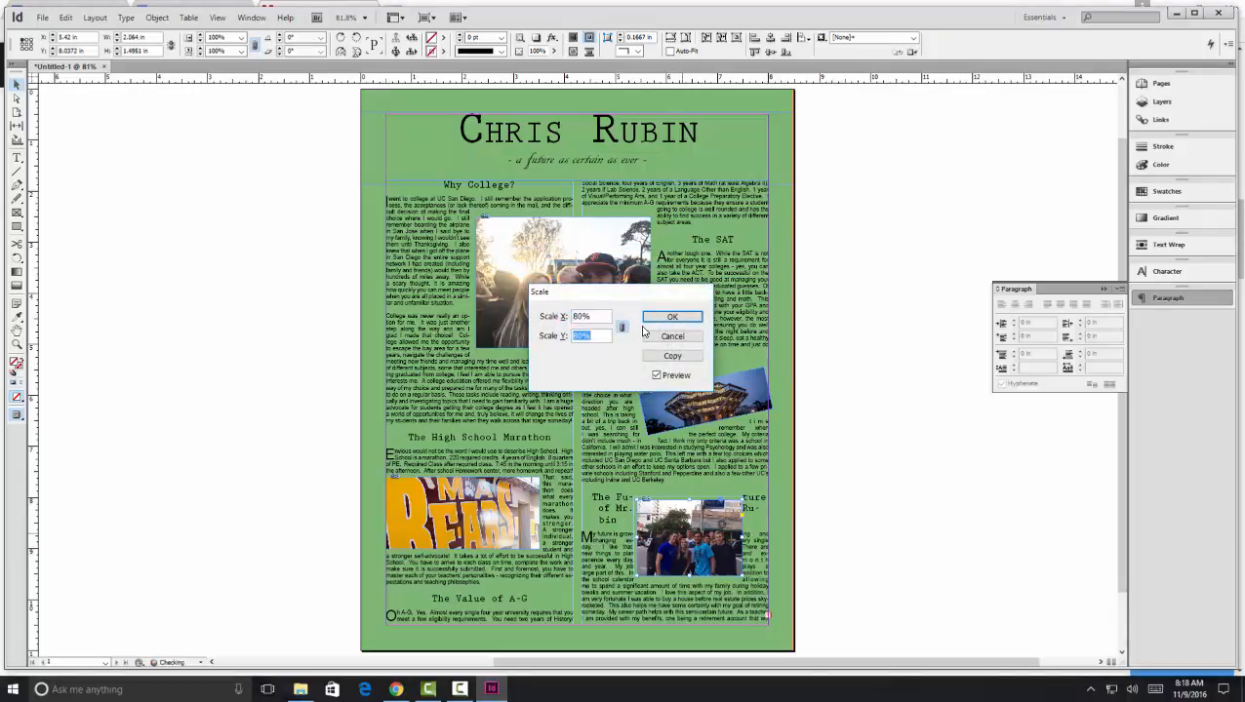
pyautogui.press('Return')
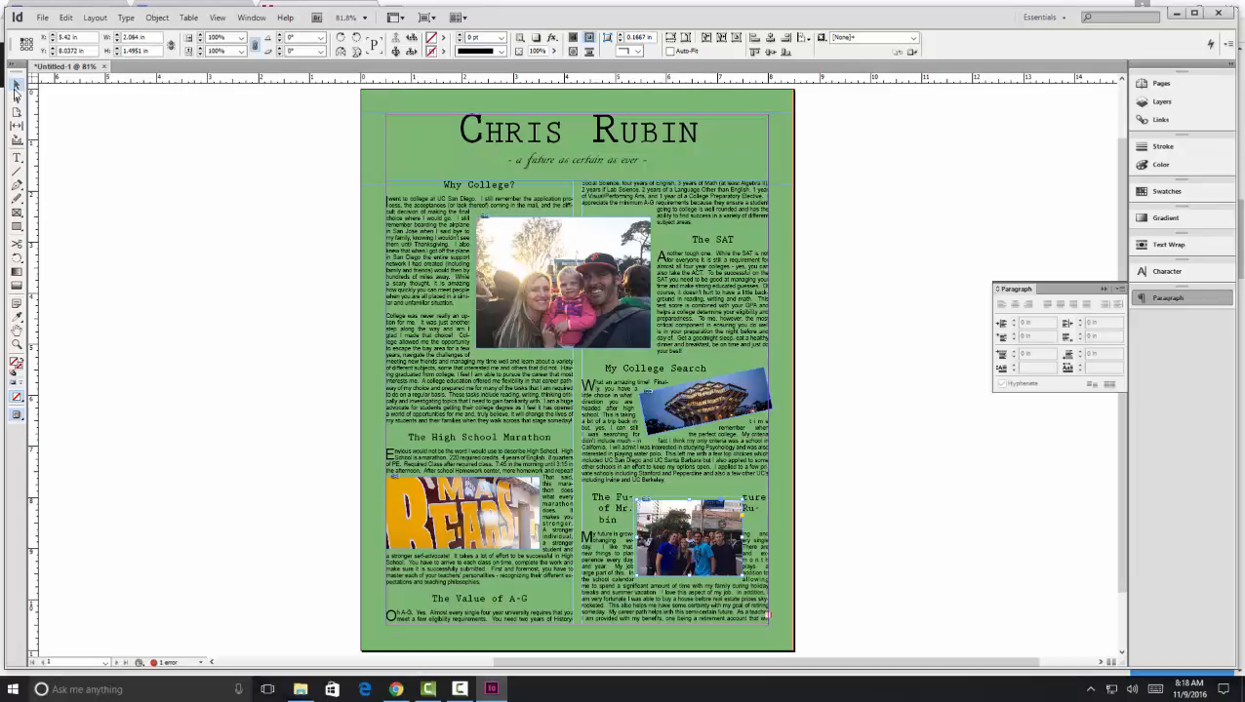
pyautogui.moveTo(708, 527); pyautogui.dragTo(743, 548)
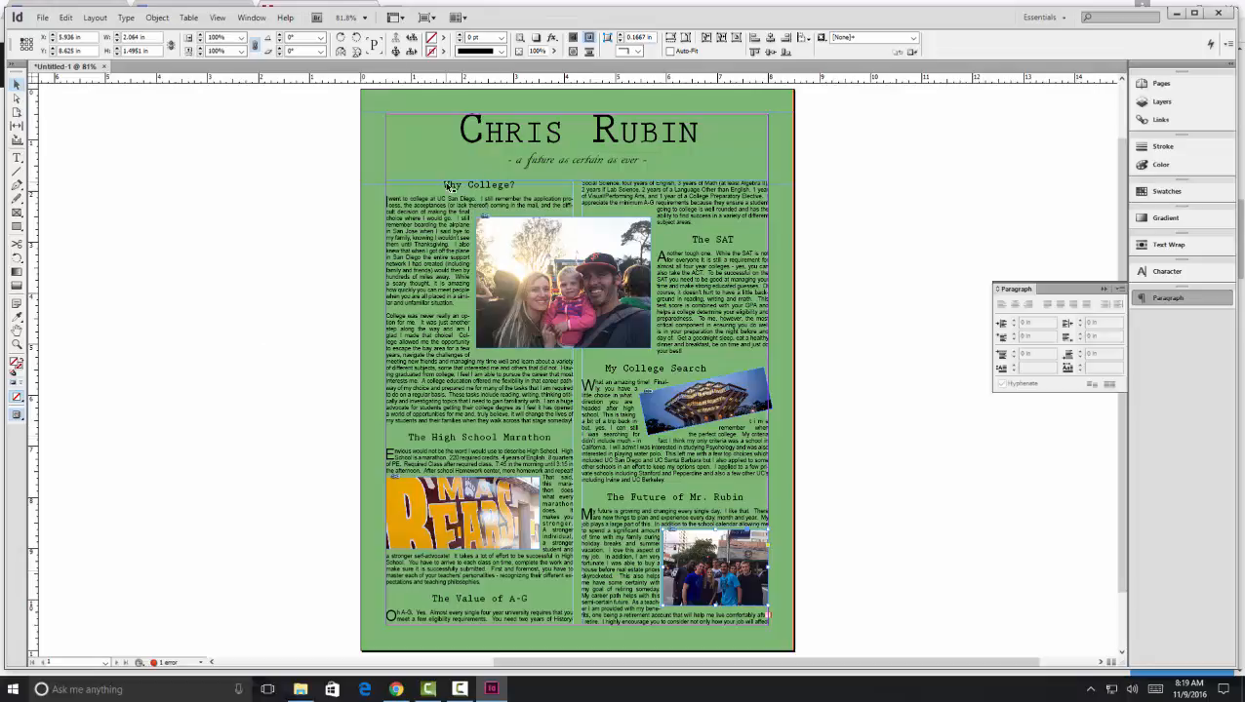
# Create a new layer above background color and name it text color boxes.
pyautogui.click(1163, 102)
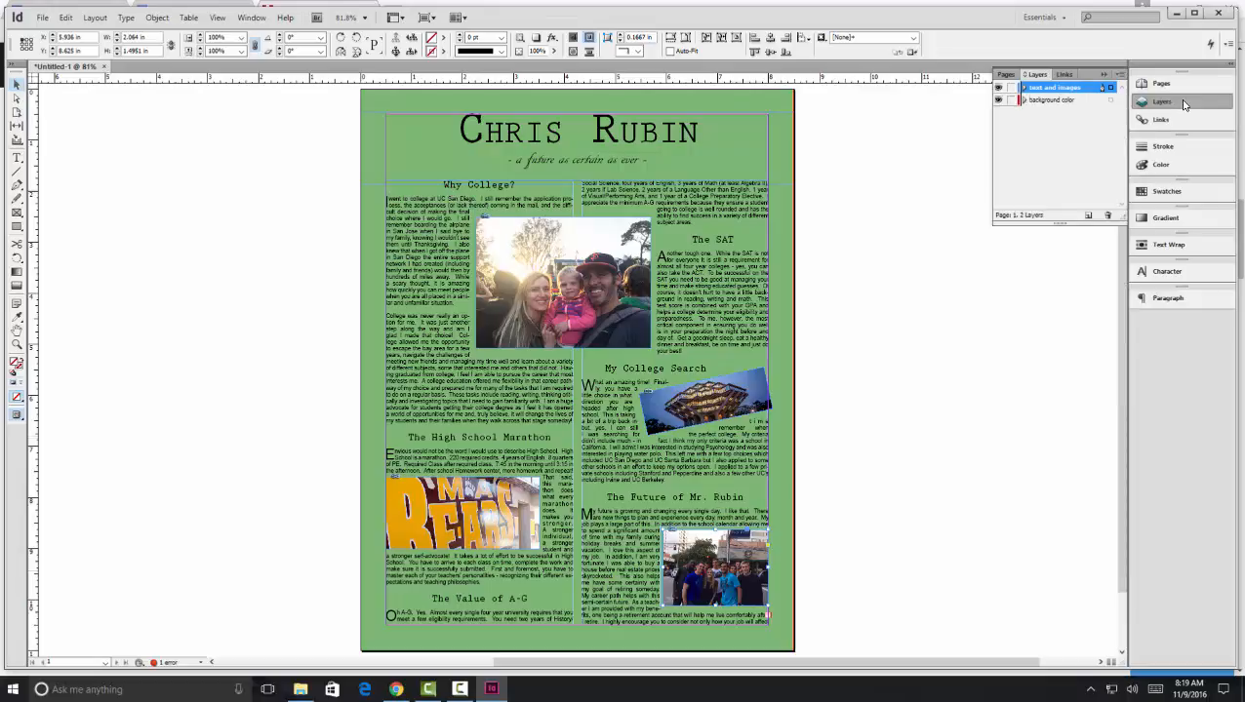
pyautogui.click(1049, 101)
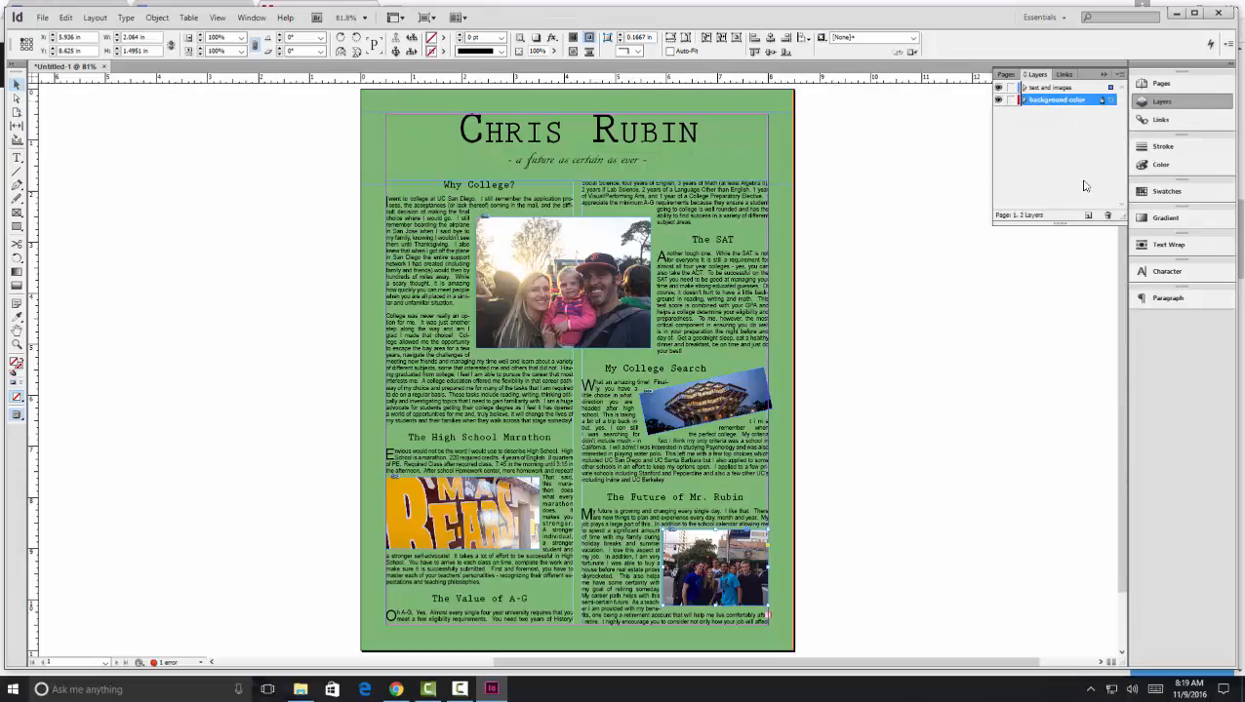
pyautogui.click(1089, 215)
pyautogui.doubleClick(1036, 101)
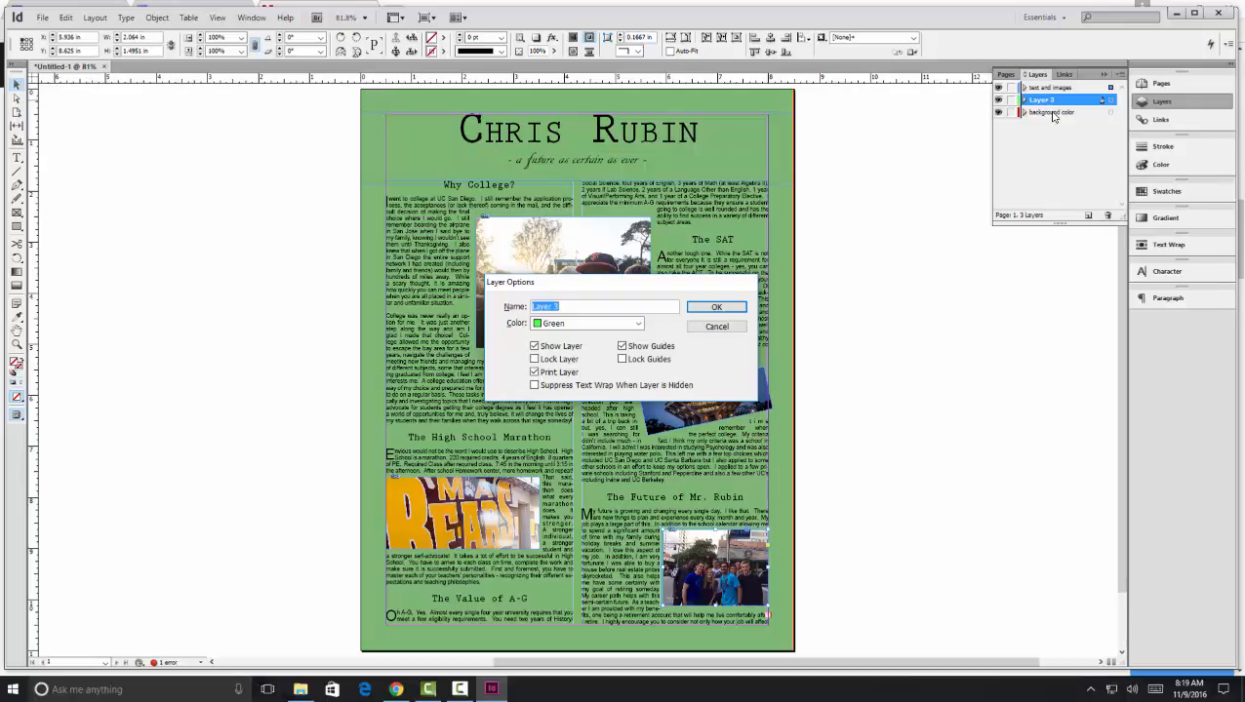
pyautogui.write('text color boxes')
pyautogui.press('Return')
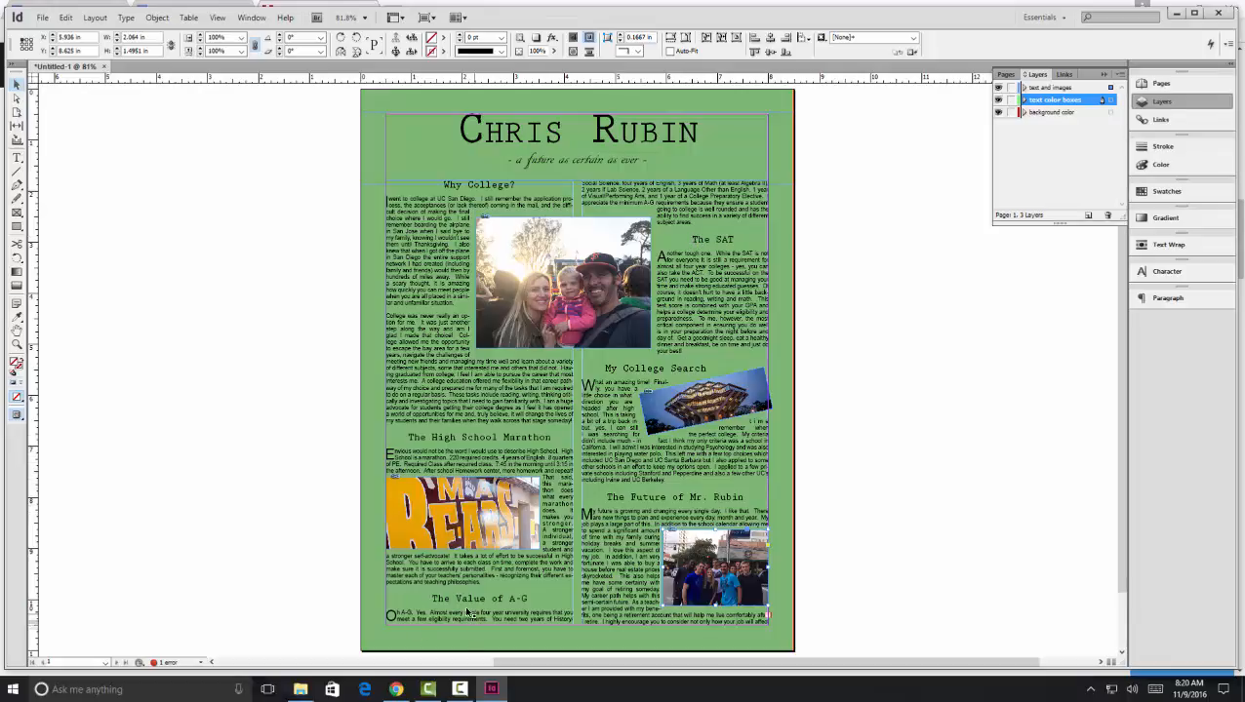
# Paste the First and foremost paragraph after 'teaching philosophies.' and merge it into that paragraph.
pyautogui.click(433, 603)
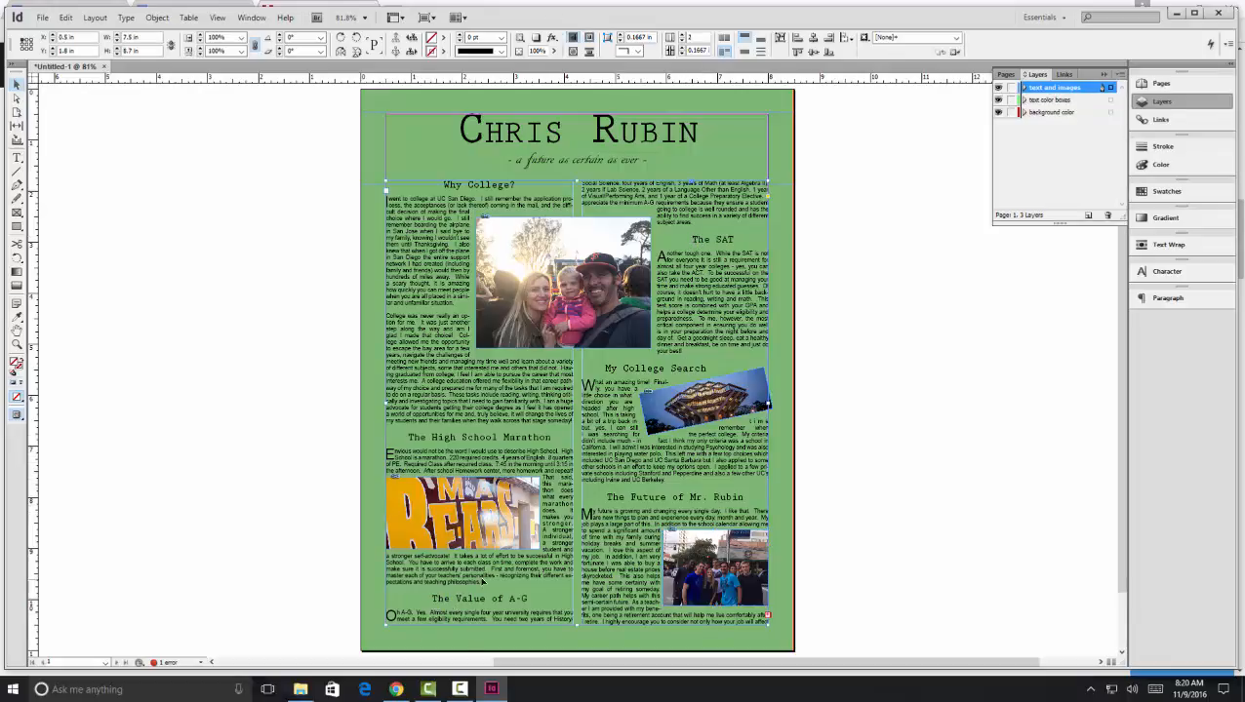
pyautogui.doubleClick(487, 578)
pyautogui.moveTo(482, 582); pyautogui.dragTo(493, 568)
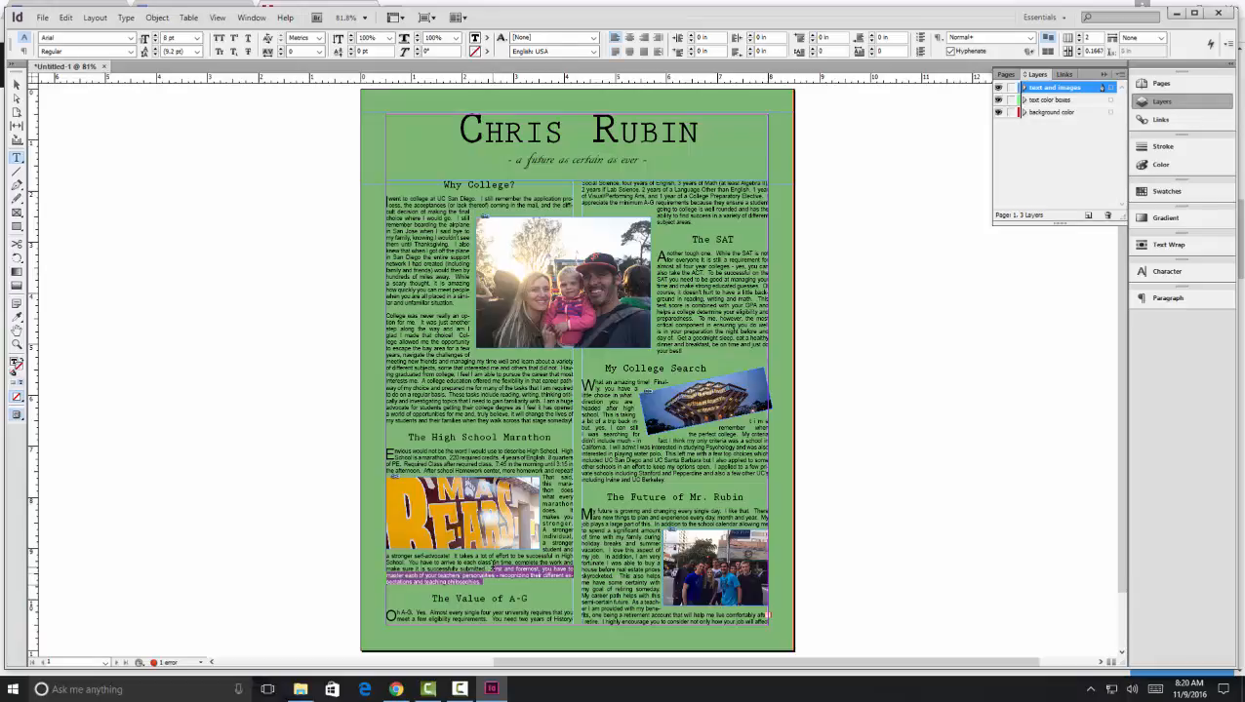
pyautogui.click(499, 584)
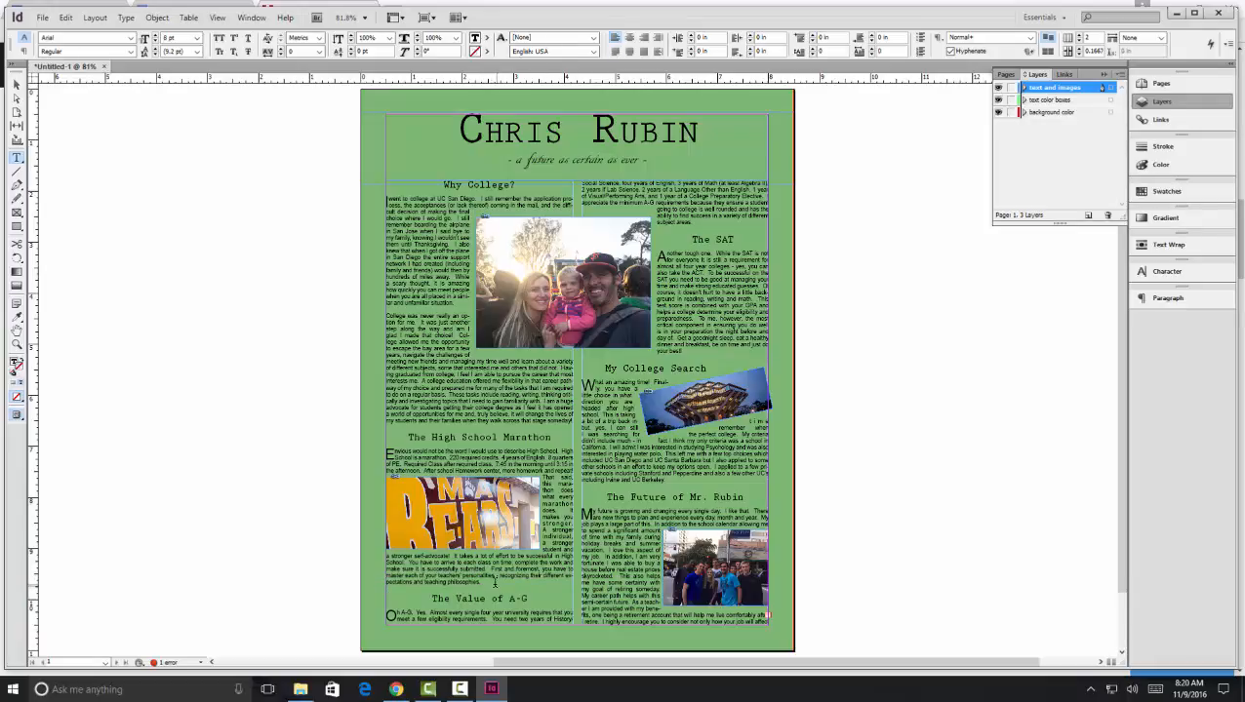
pyautogui.click(483, 582)
pyautogui.press('Return')
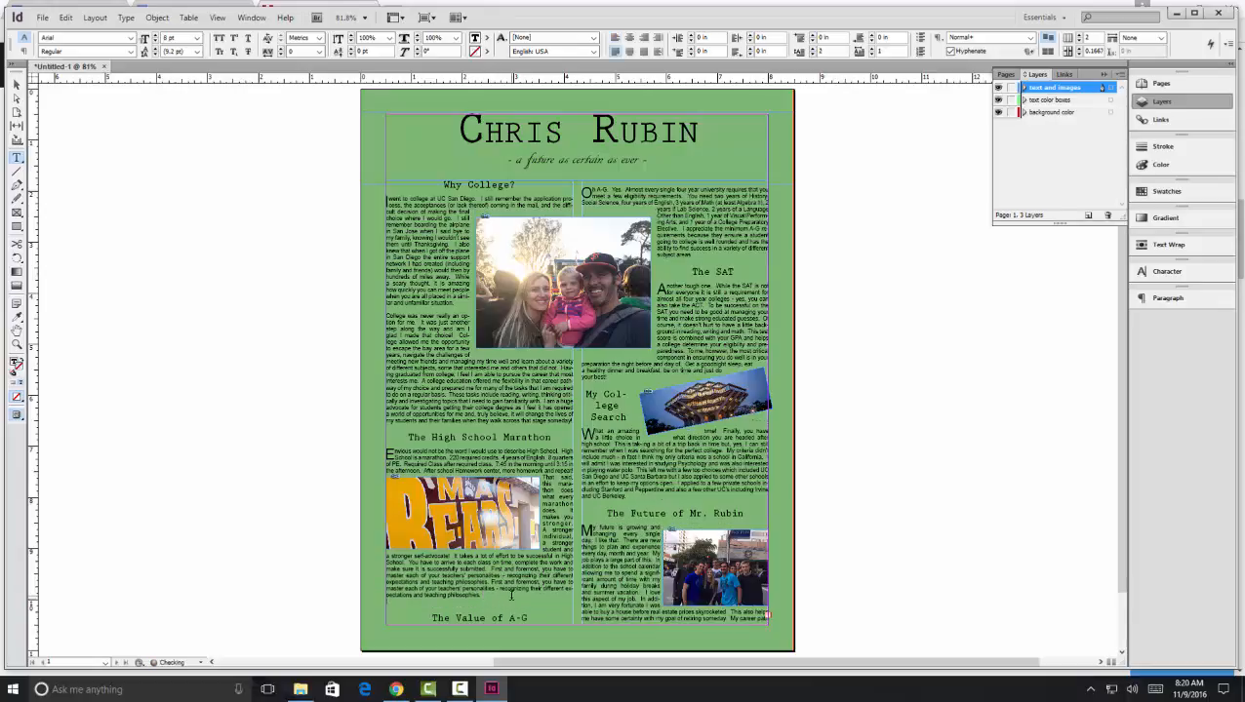
pyautogui.write("First and foremost, you have to master each of your teachers' personalities (recognizing their different expectations and teaching philosophies.")
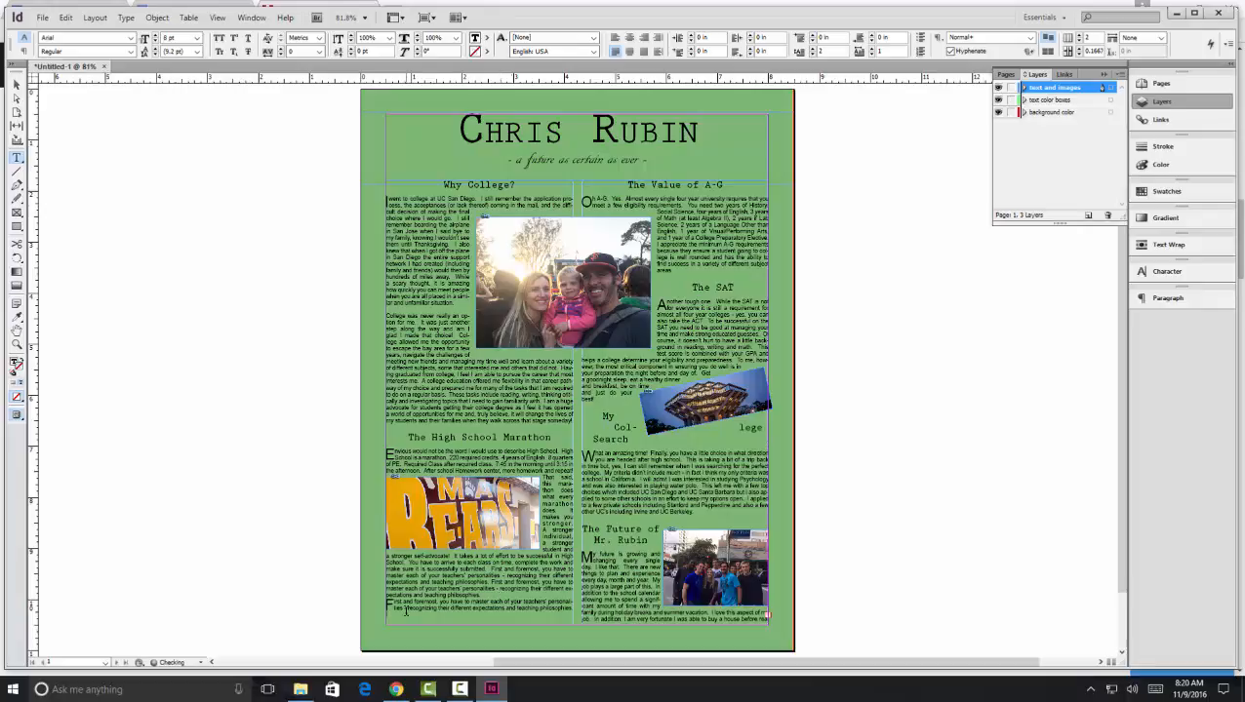
pyautogui.click(395, 602)
pyautogui.press('BackSpace')
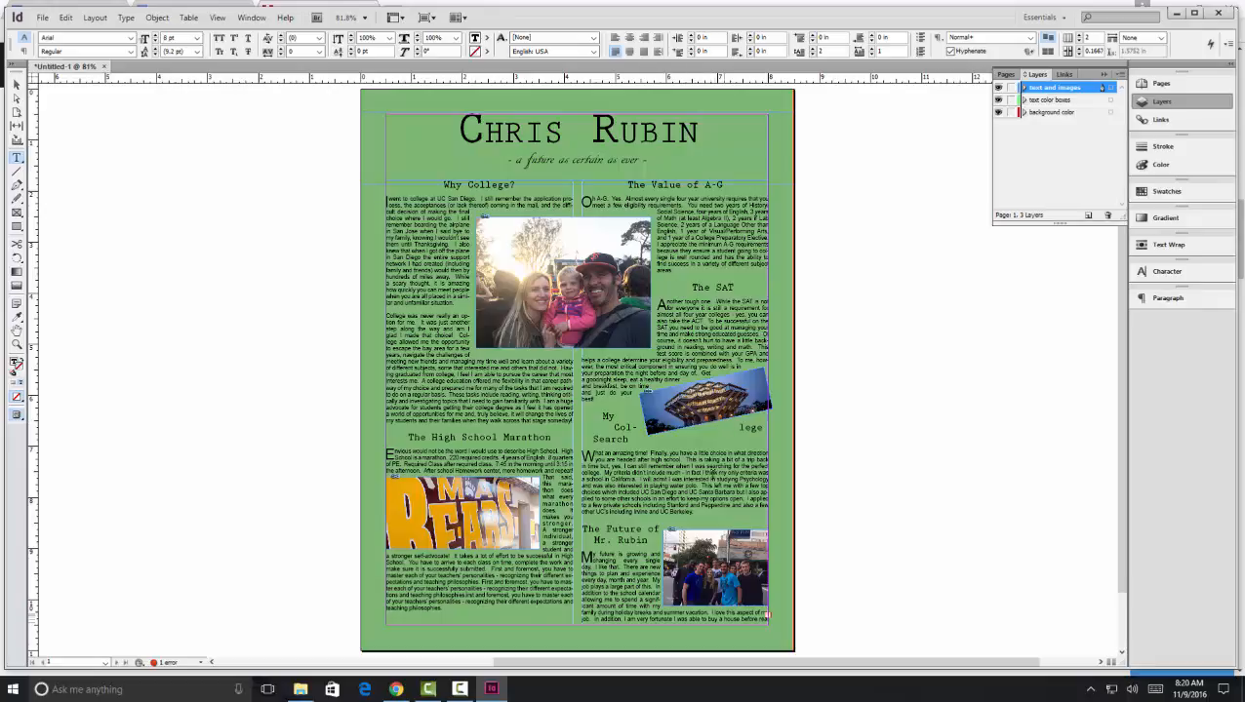
# Nudge the article text frame down, then back up to position.
pyautogui.click(16, 85)
pyautogui.press('Down')
pyautogui.press('Down')
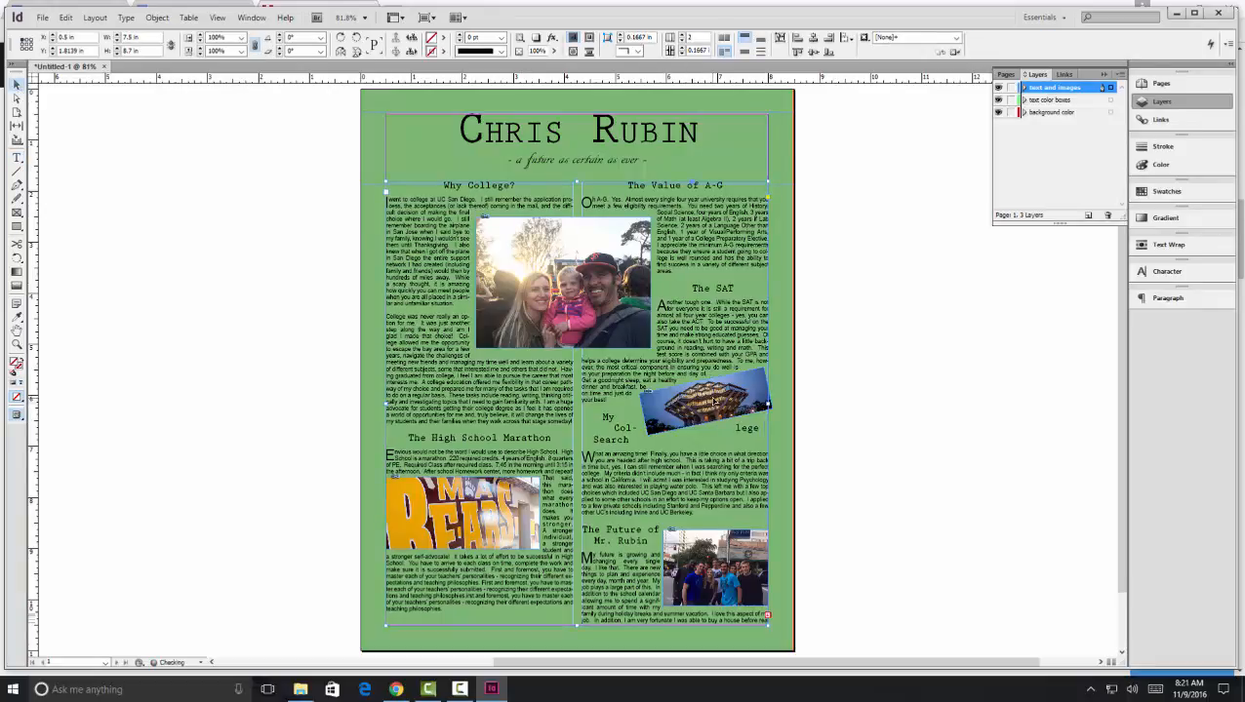
pyautogui.press('Down')
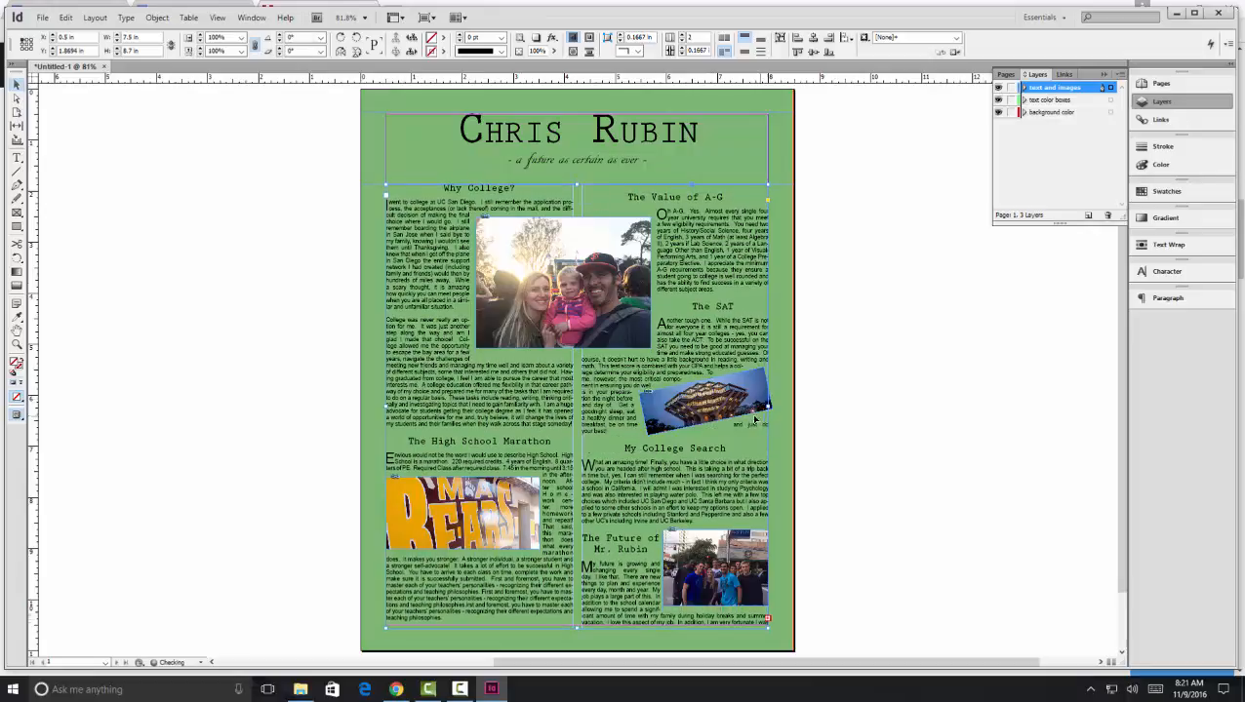
pyautogui.press('Up')
pyautogui.press('Up')
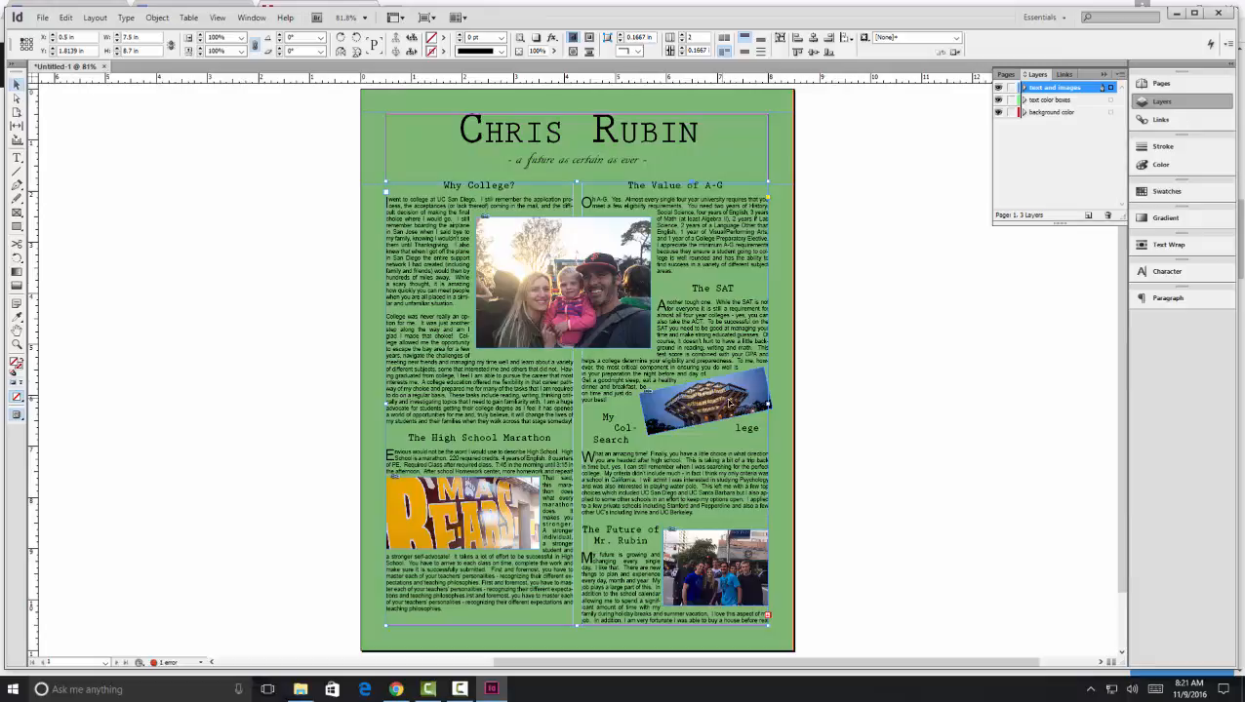
# Nudge the tilted building photo down four steps.
pyautogui.click(839, 416)
pyautogui.click(756, 407)
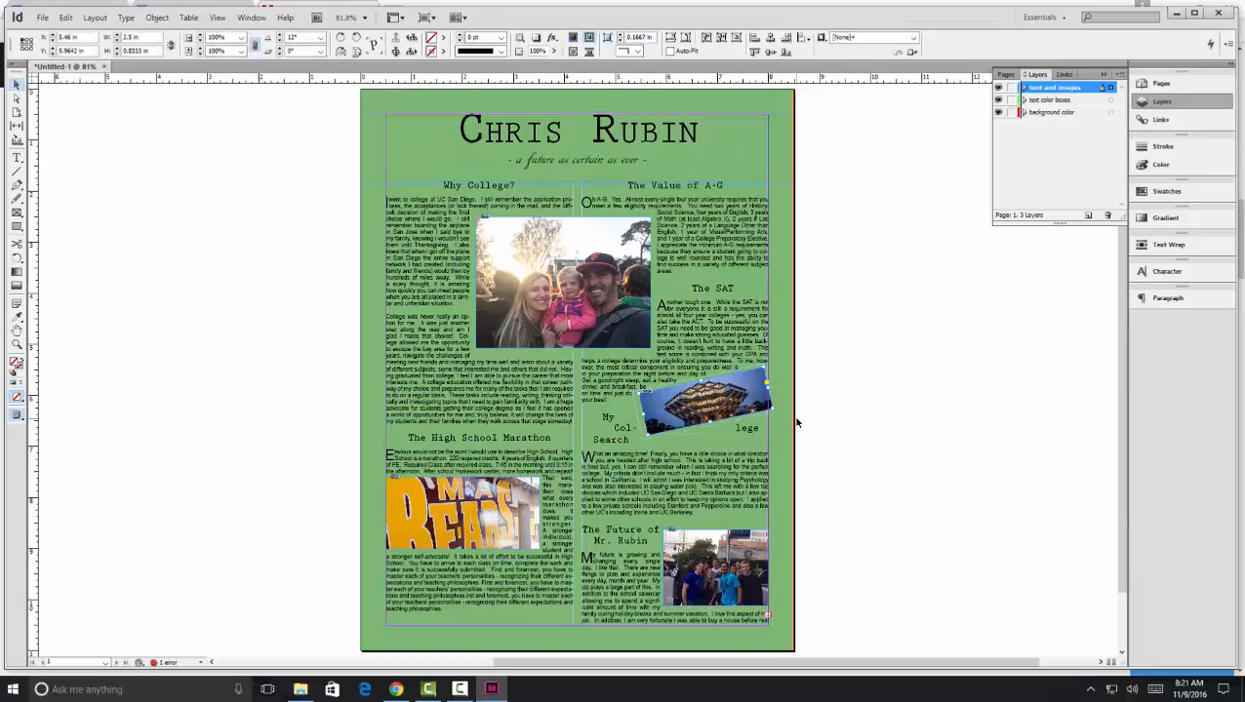
pyautogui.press('Down')
pyautogui.press('Down')
pyautogui.press('Down')
pyautogui.press('Down')
pyautogui.press('Down')
pyautogui.press('Down')
pyautogui.press('Down')
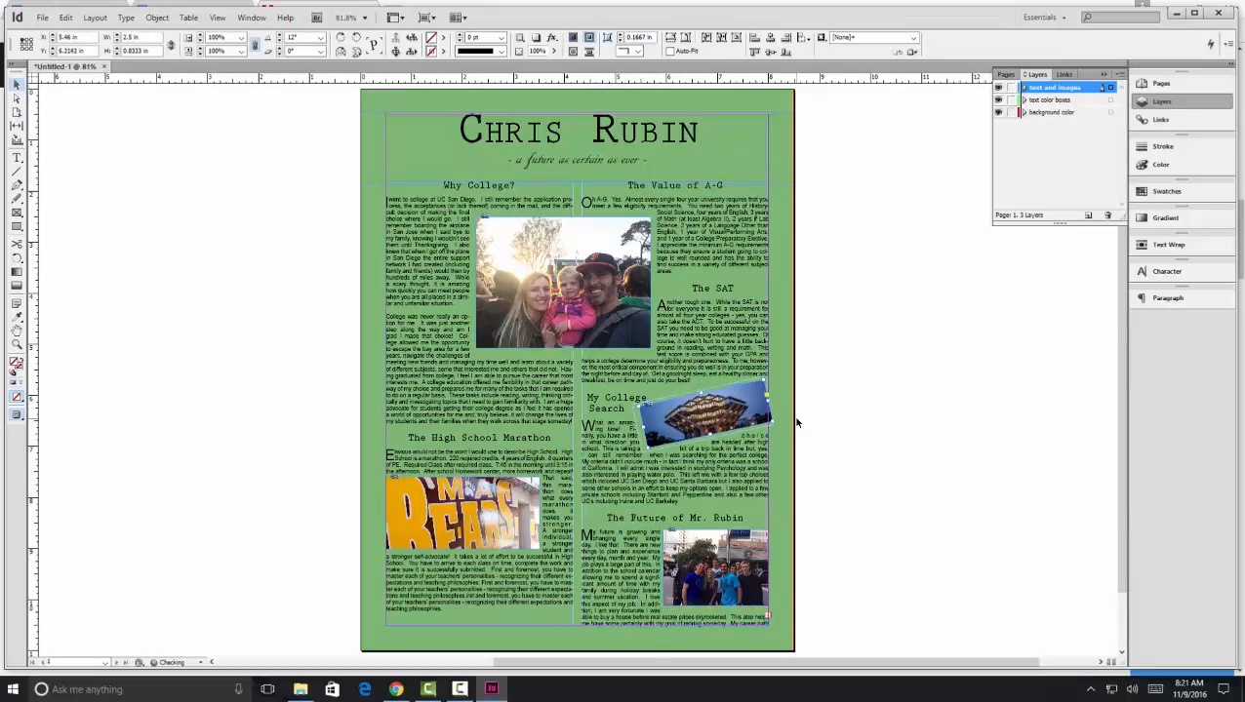
pyautogui.press('Down')
pyautogui.press('Down')
pyautogui.press('Down')
pyautogui.press('Down')
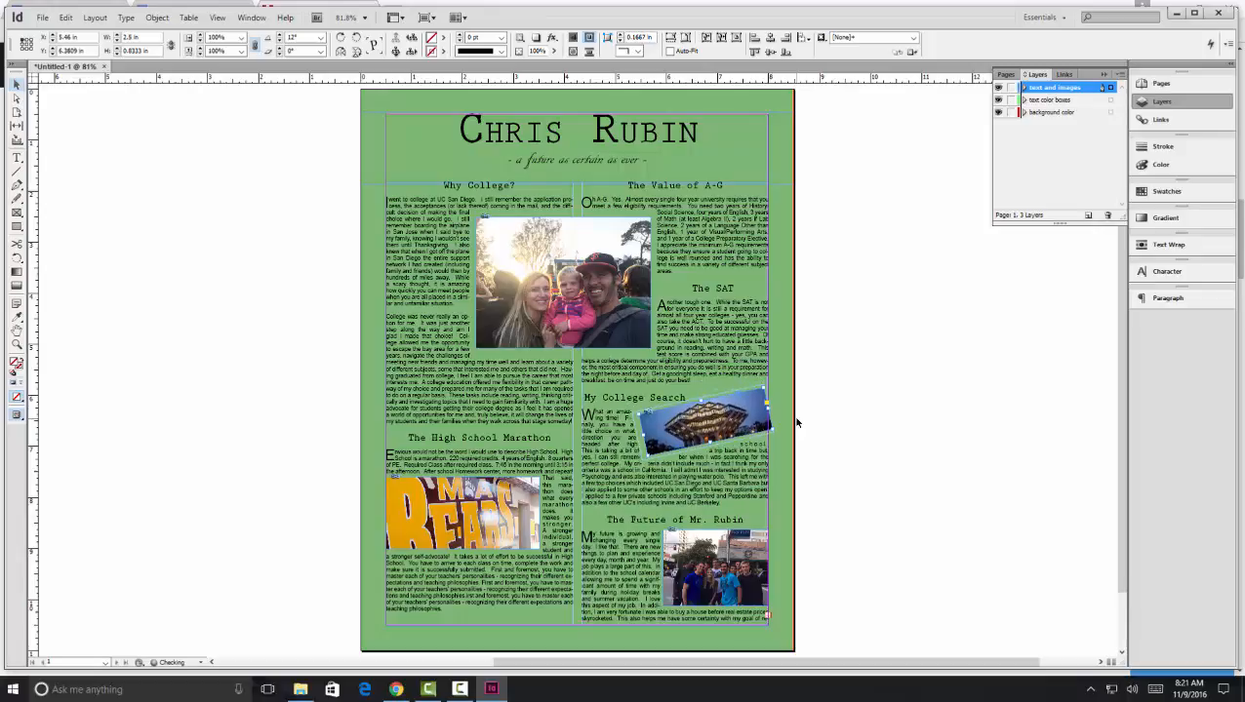
pyautogui.press('Down')
pyautogui.press('Down')
pyautogui.press('Down')
pyautogui.press('Down')
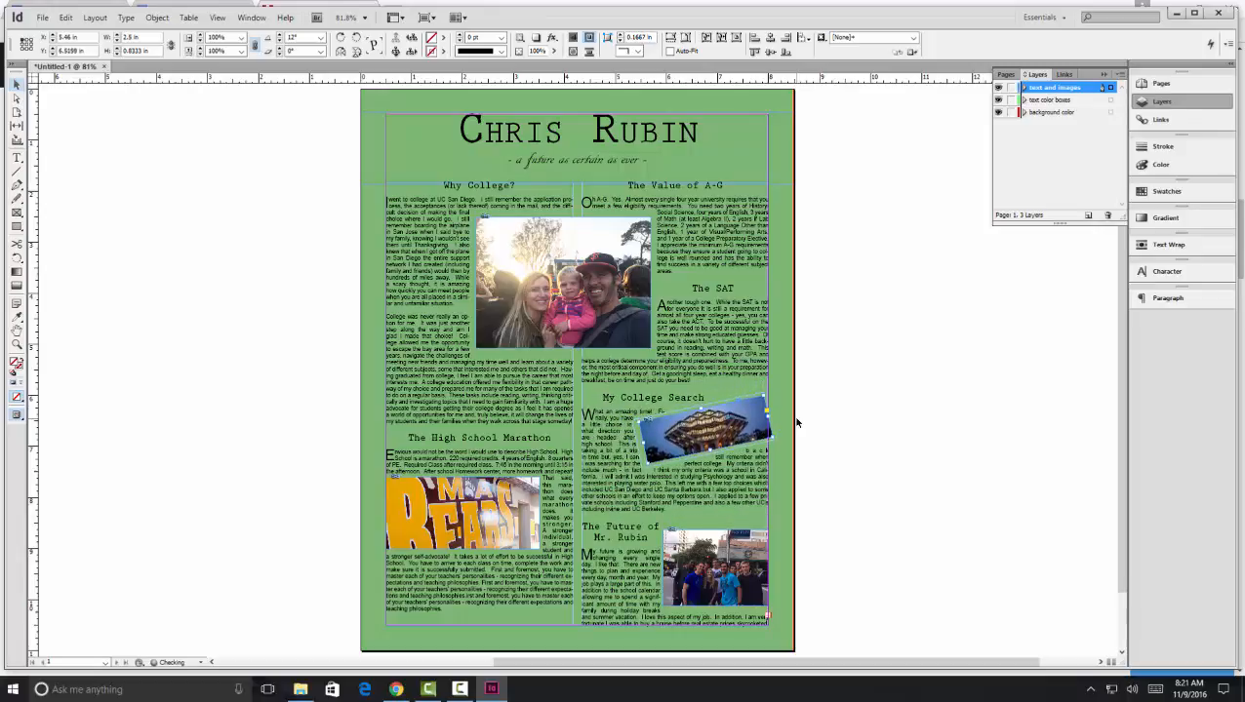
pyautogui.press('Down')
pyautogui.press('Down')
pyautogui.press('Down')
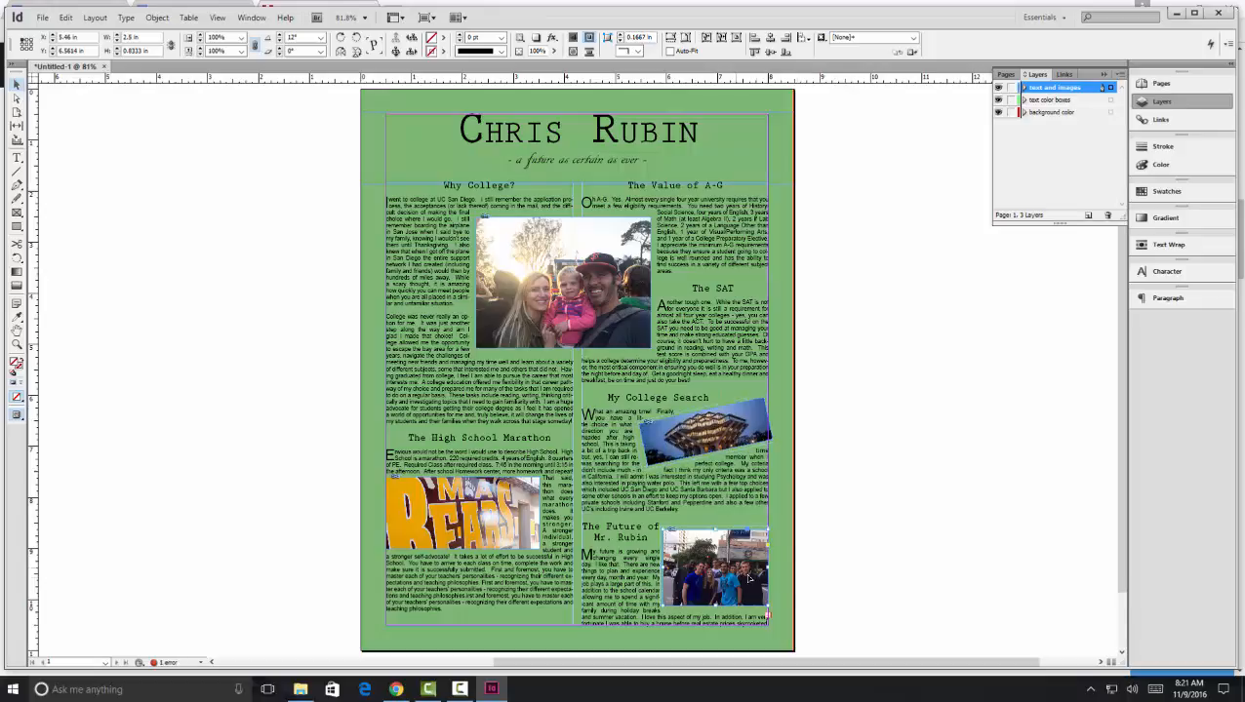
# Adjust the group photo's position slightly and bring up its Scale dialog.
pyautogui.click(741, 571)
pyautogui.press('Down')
pyautogui.press('Down')
pyautogui.press('Down')
pyautogui.press('Down')
pyautogui.press('Down')
pyautogui.press('Down')
pyautogui.press('Down')
pyautogui.press('Down')
pyautogui.press('Down')
pyautogui.press('Down')
pyautogui.press('Down')
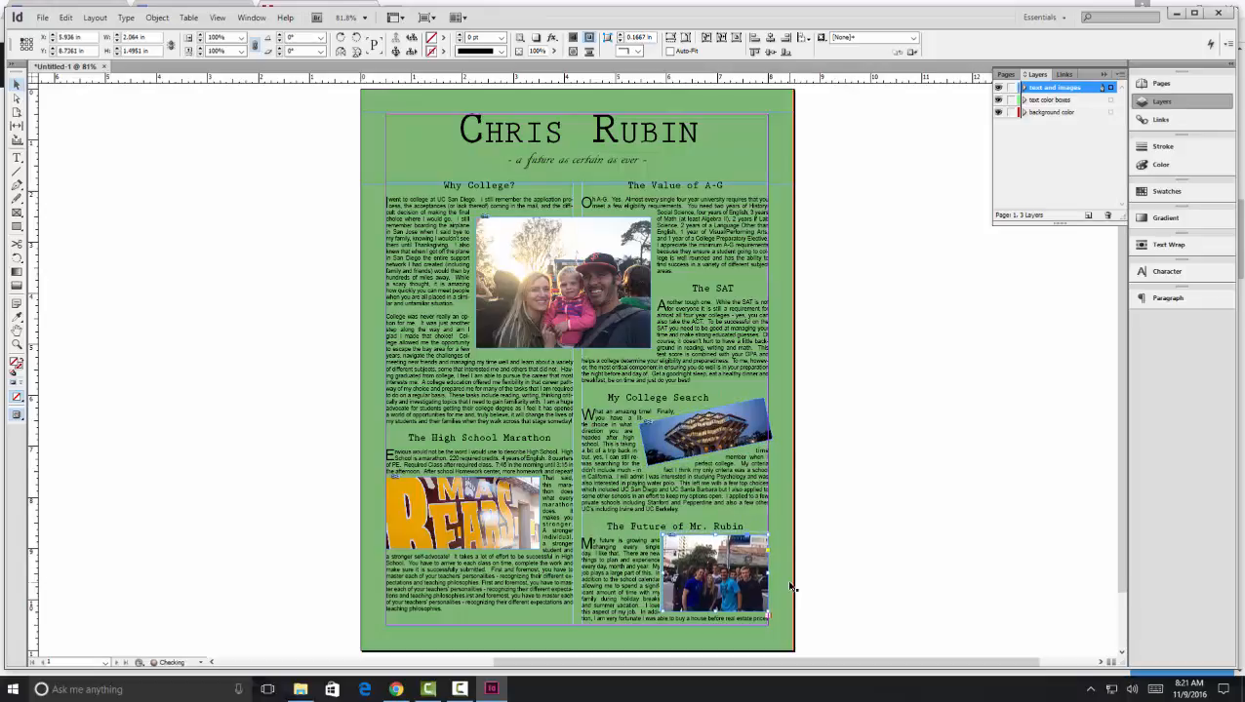
pyautogui.press('Up')
pyautogui.press('Up')
pyautogui.press('Up')
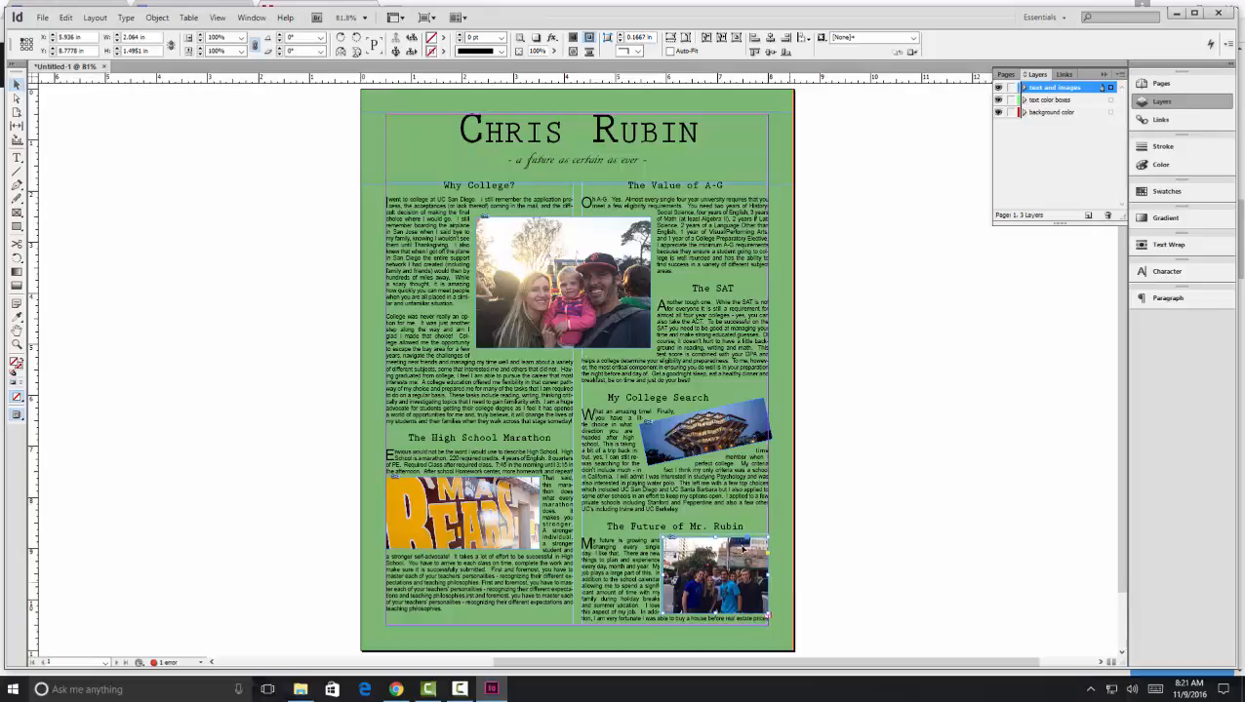
pyautogui.click(139, 239)
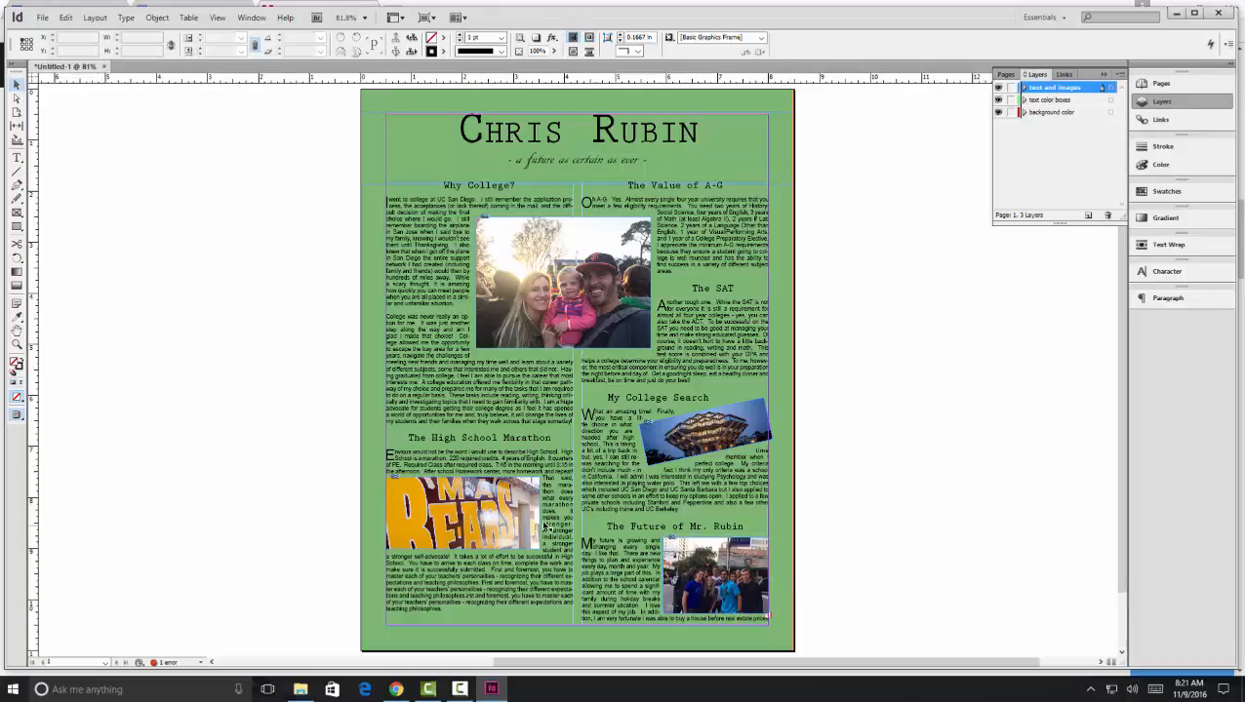
pyautogui.rightClick(723, 569)
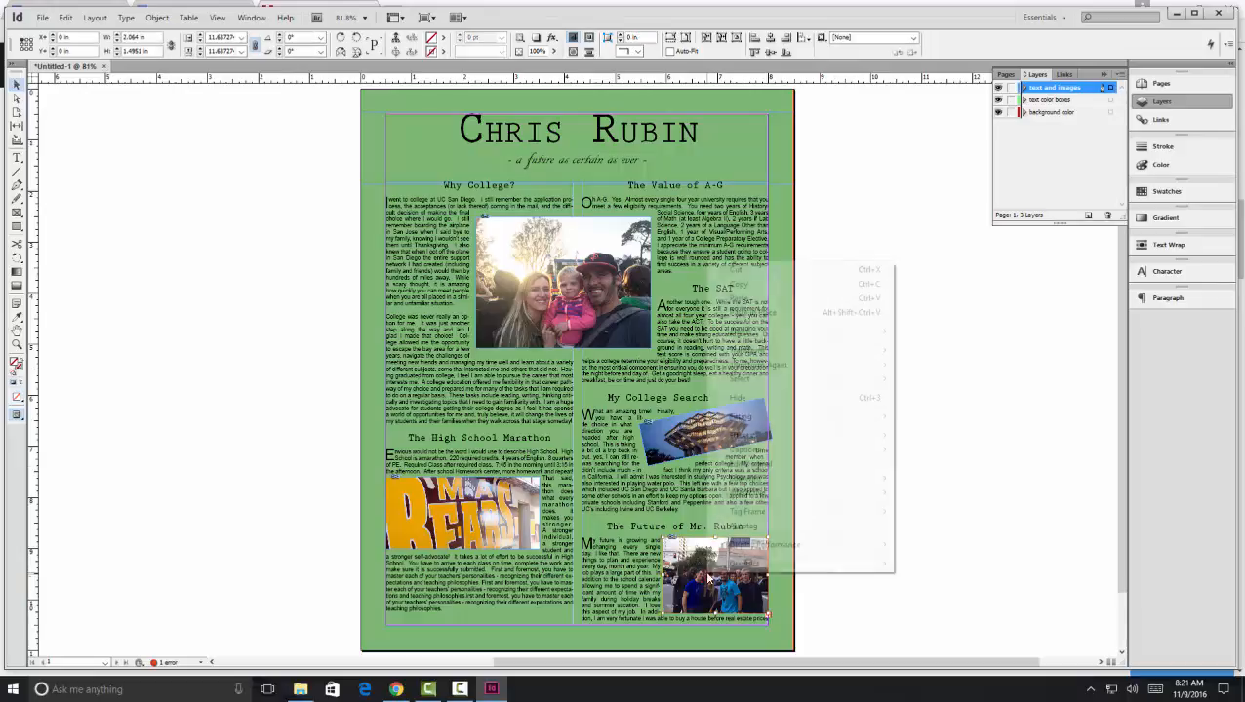
pyautogui.click(563, 364)
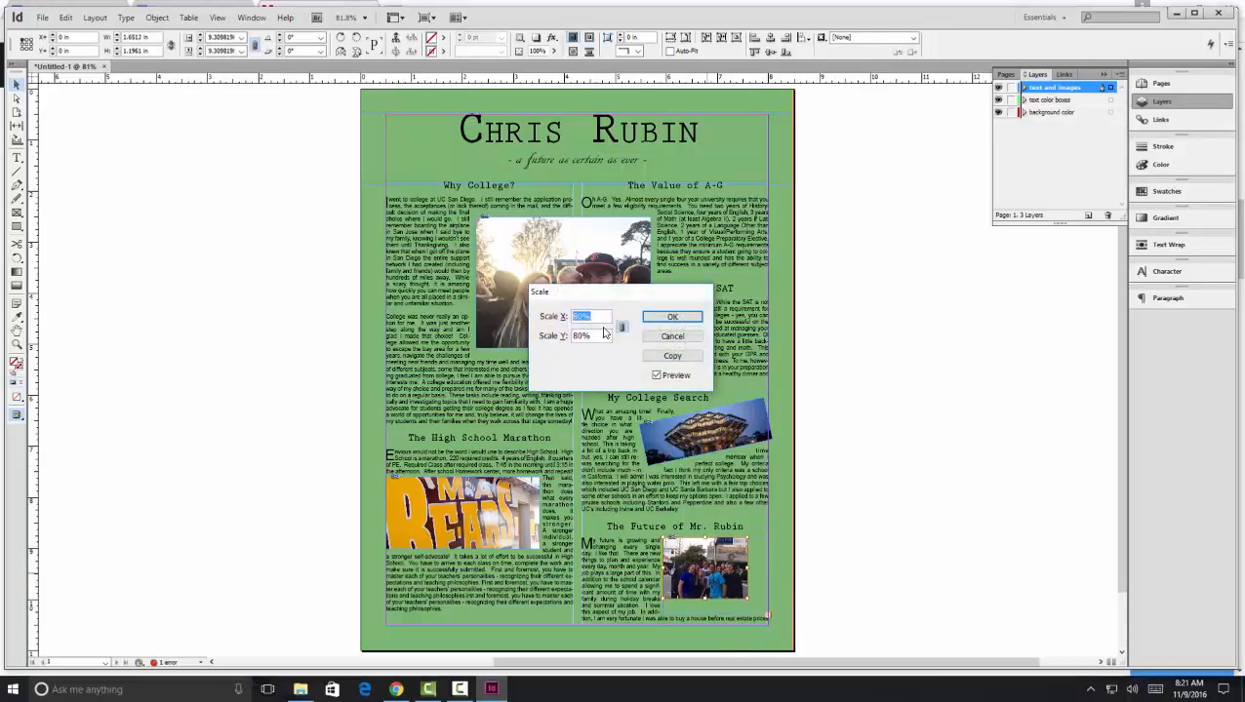
# Scale the group photo to 70%, undo it, then reapply the 70% scale.
pyautogui.write('70')
pyautogui.press('Tab')
pyautogui.press('Return')
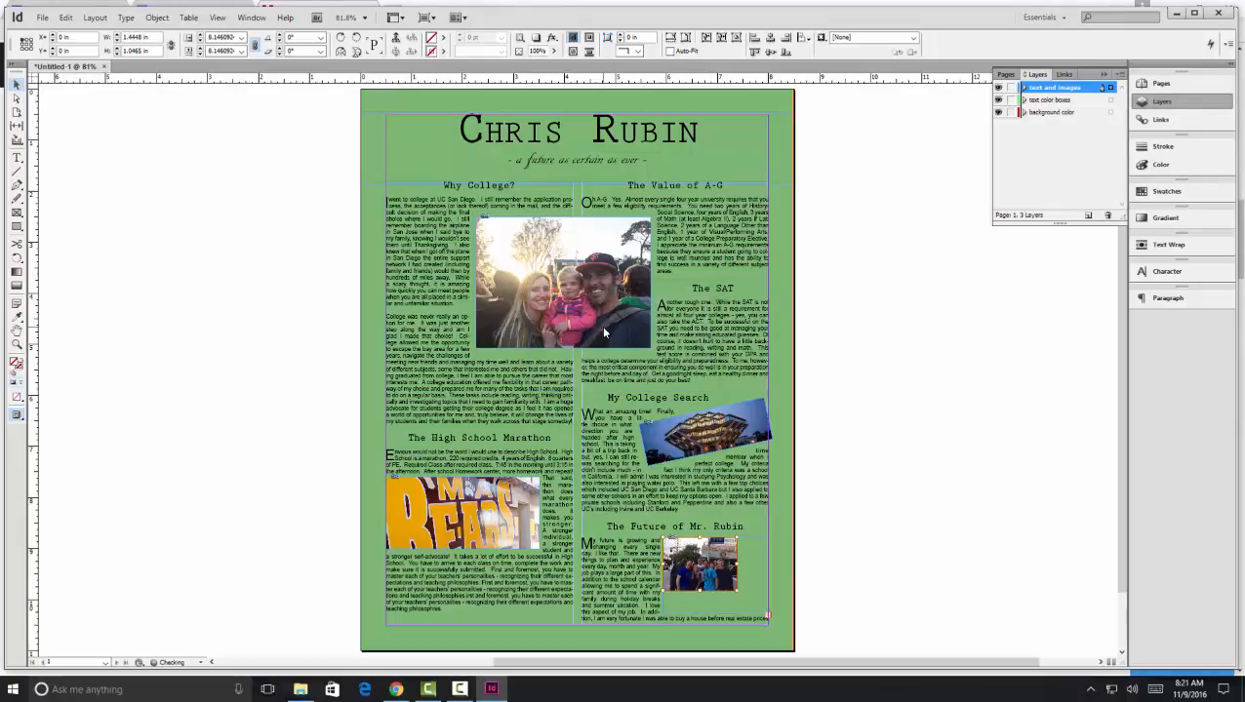
pyautogui.click(196, 354)
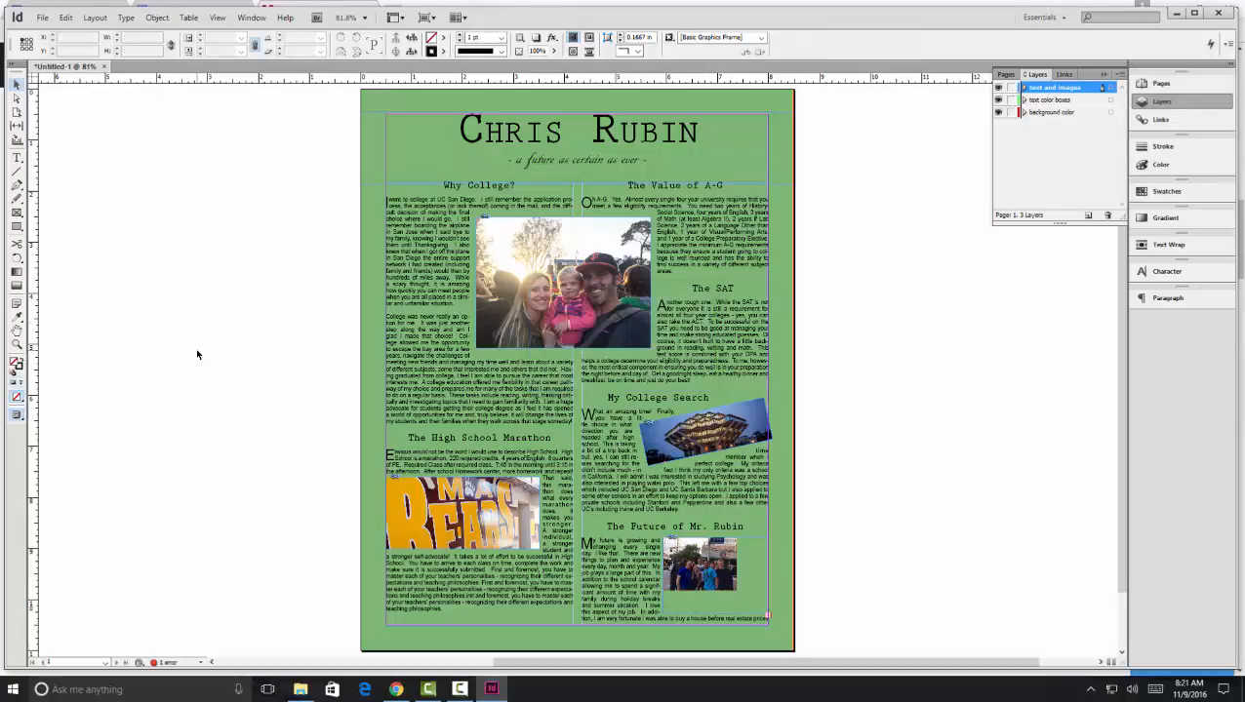
pyautogui.hotkey('ctrl', 'z')
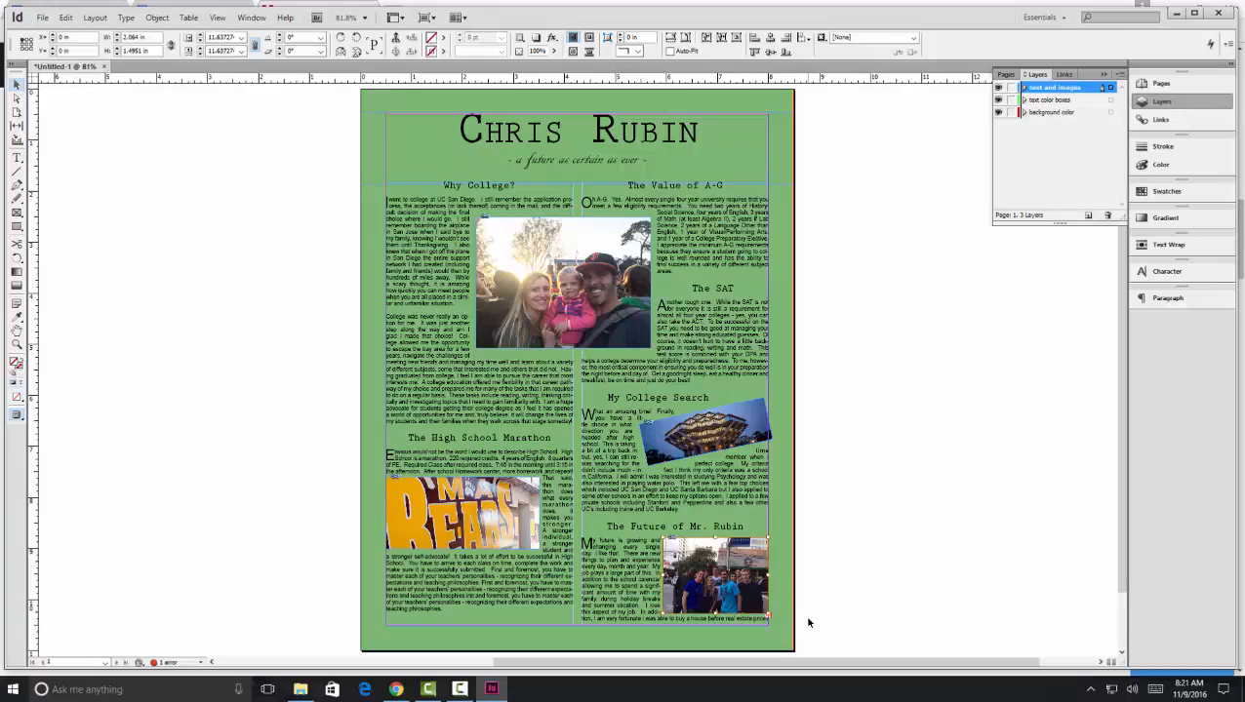
pyautogui.rightClick(700, 213)
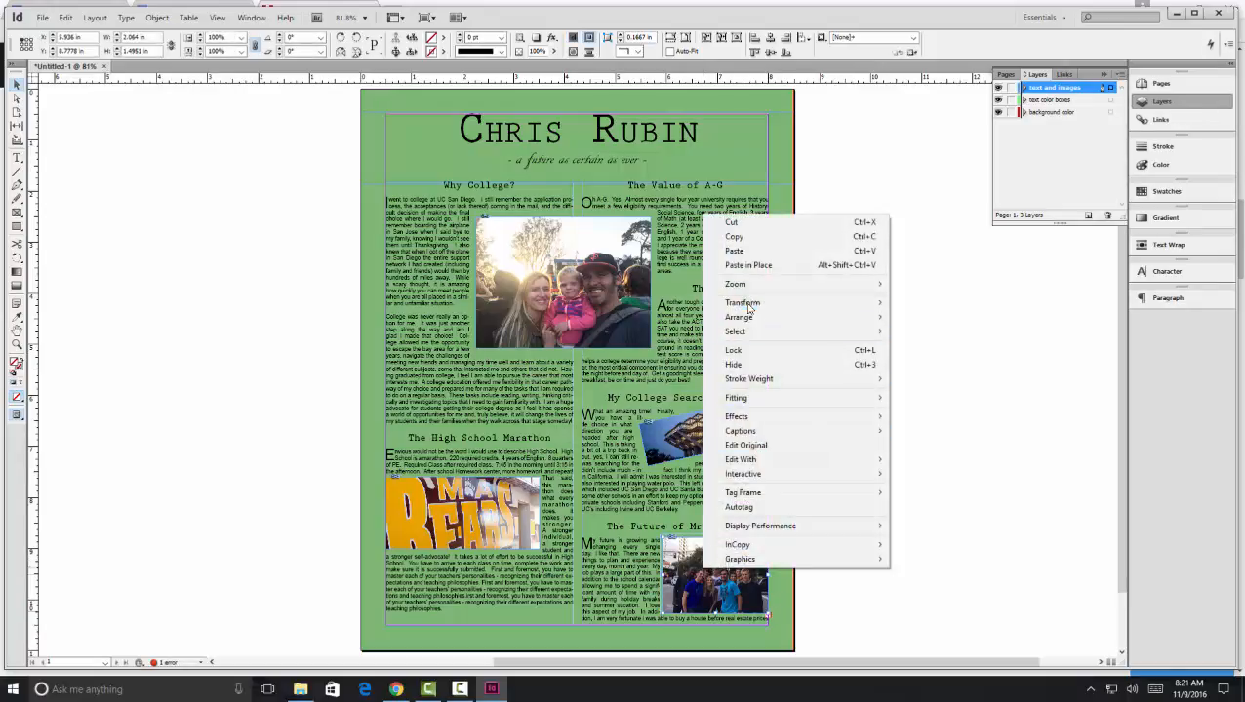
pyautogui.moveTo(750, 309)
pyautogui.click(592, 321)
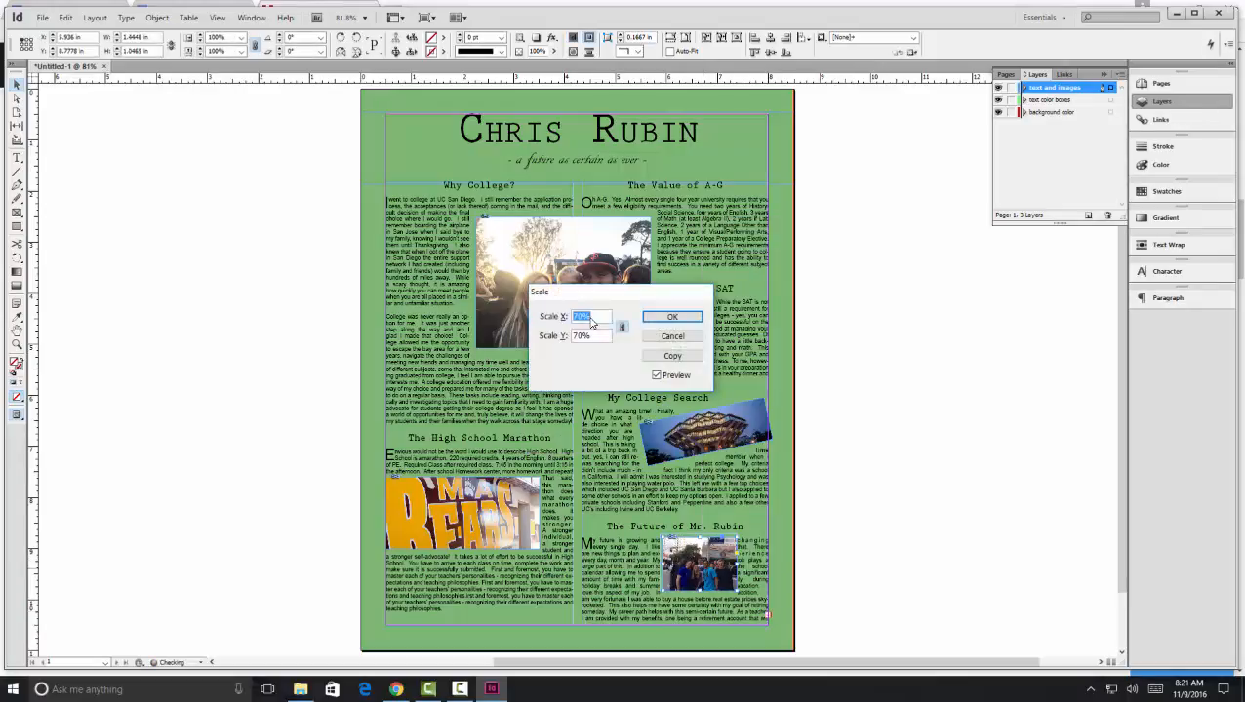
pyautogui.click(675, 319)
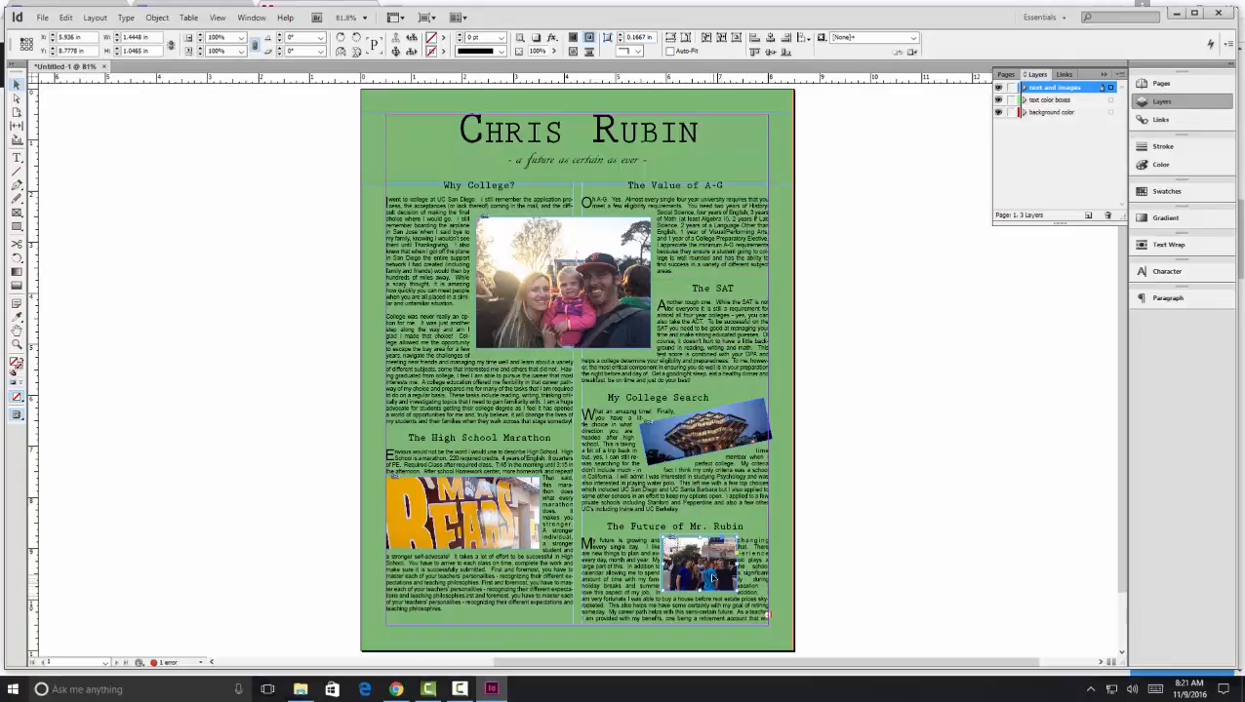
# Move the group photo to the Future section's lower left and activate the text color boxes layer.
pyautogui.click(837, 561)
pyautogui.moveTo(716, 548); pyautogui.dragTo(786, 583)
pyautogui.click(825, 570)
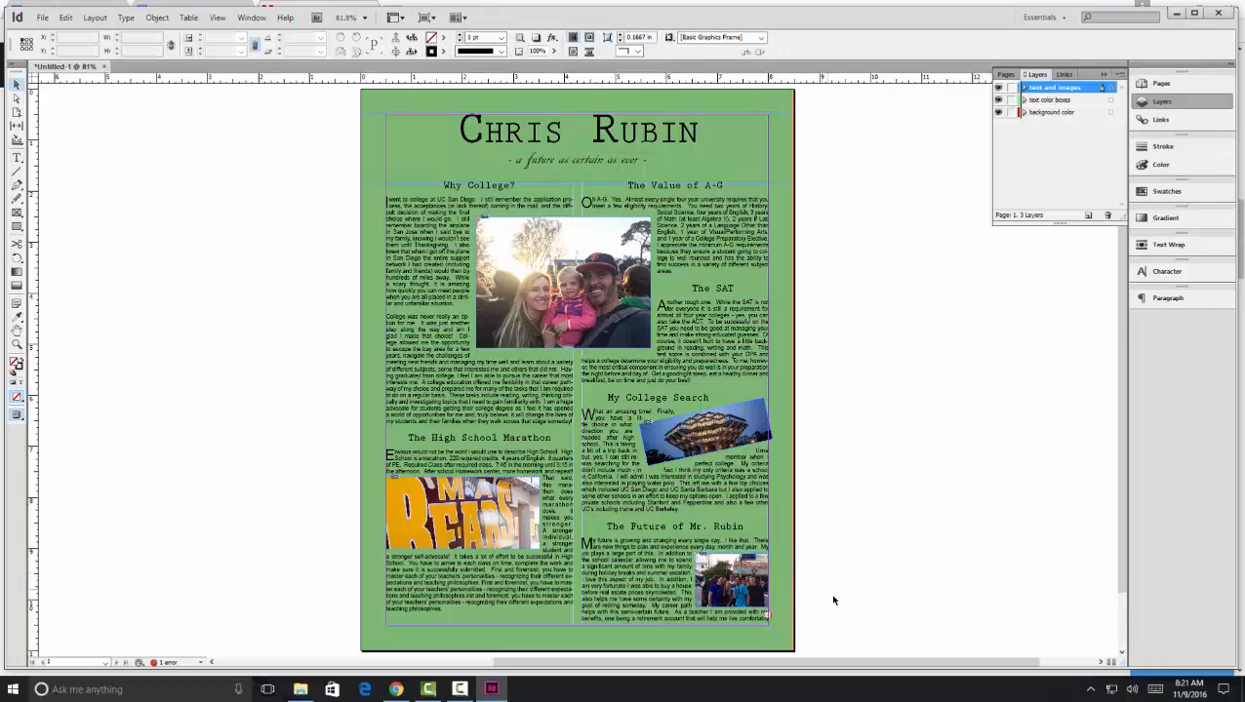
pyautogui.moveTo(729, 580); pyautogui.dragTo(680, 588)
pyautogui.press('Delete')
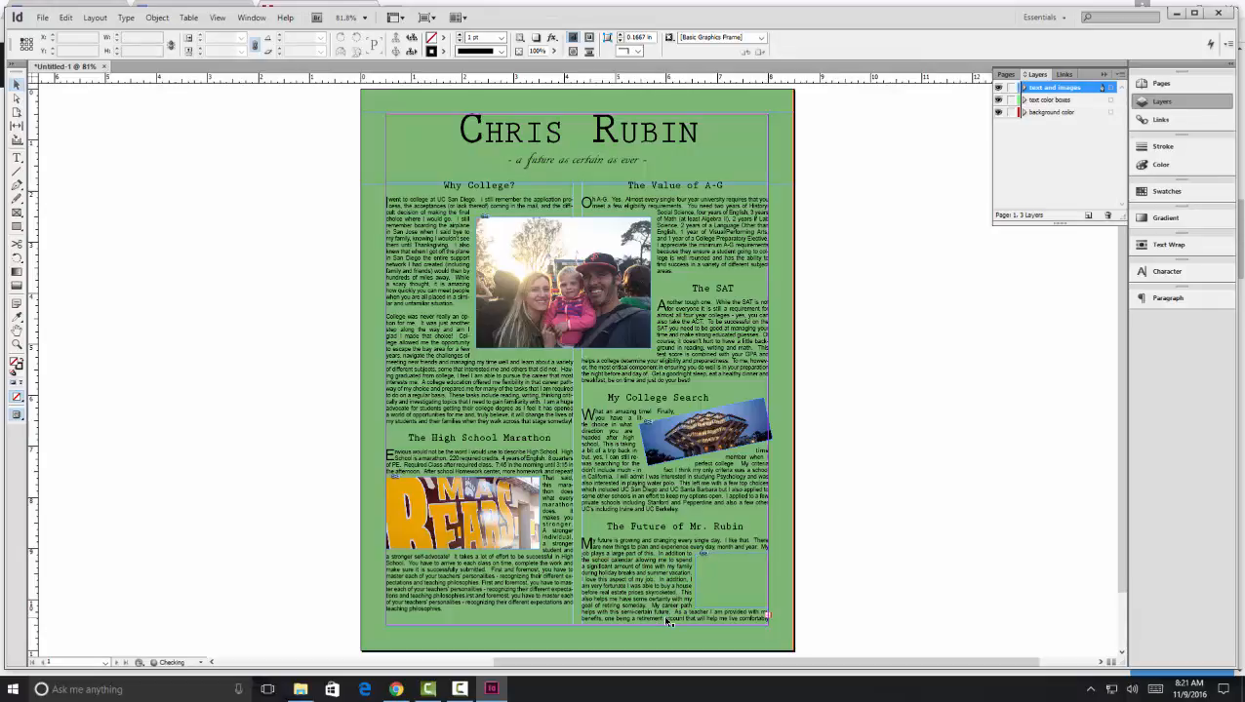
pyautogui.click(729, 579)
pyautogui.moveTo(736, 570); pyautogui.dragTo(631, 561)
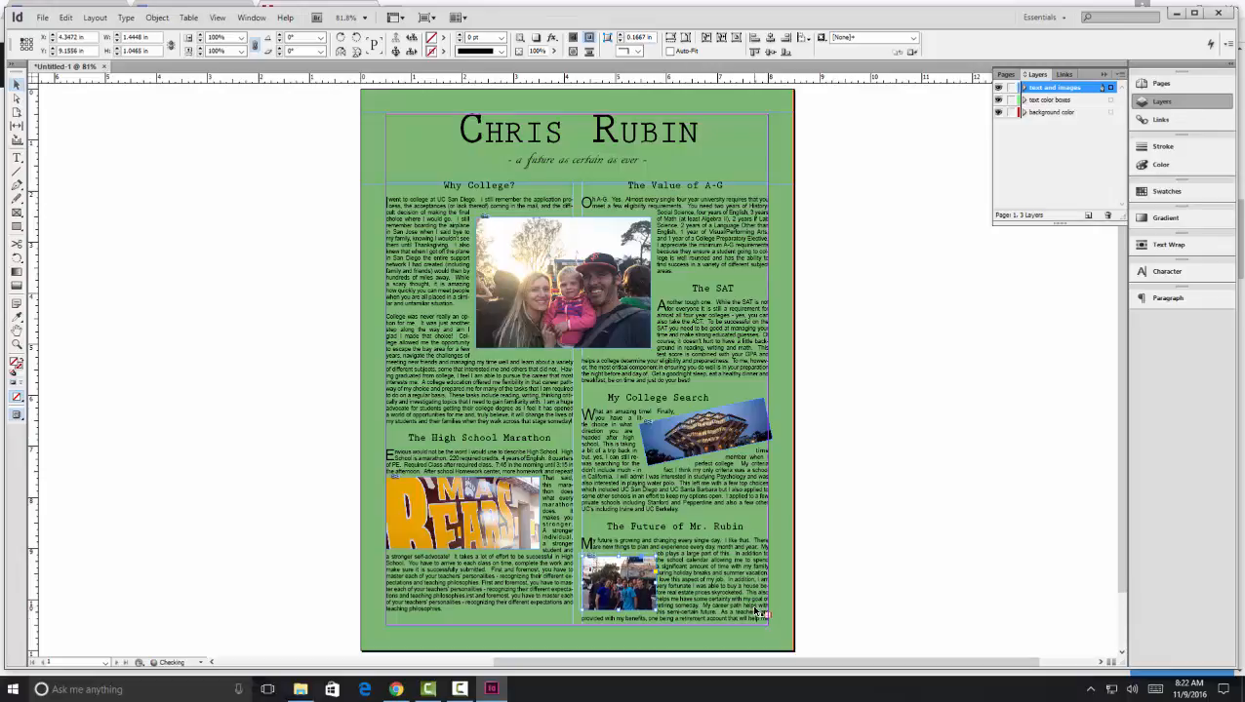
pyautogui.click(843, 572)
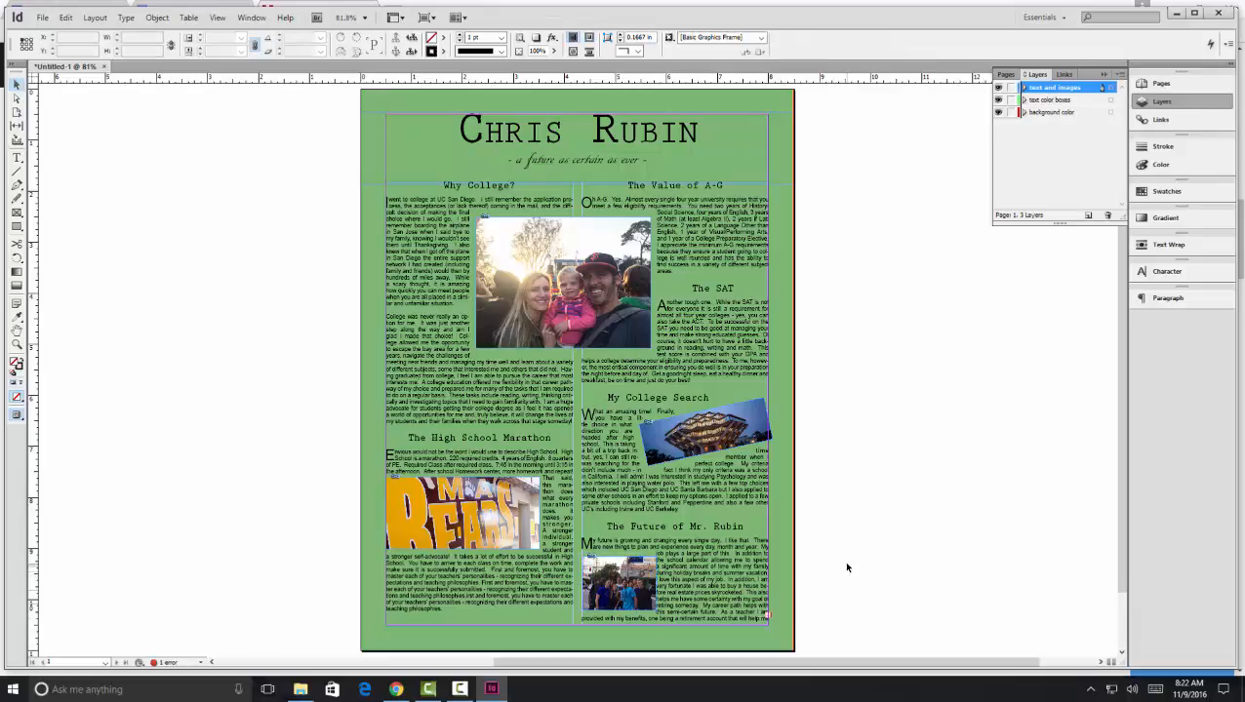
pyautogui.click(1059, 101)
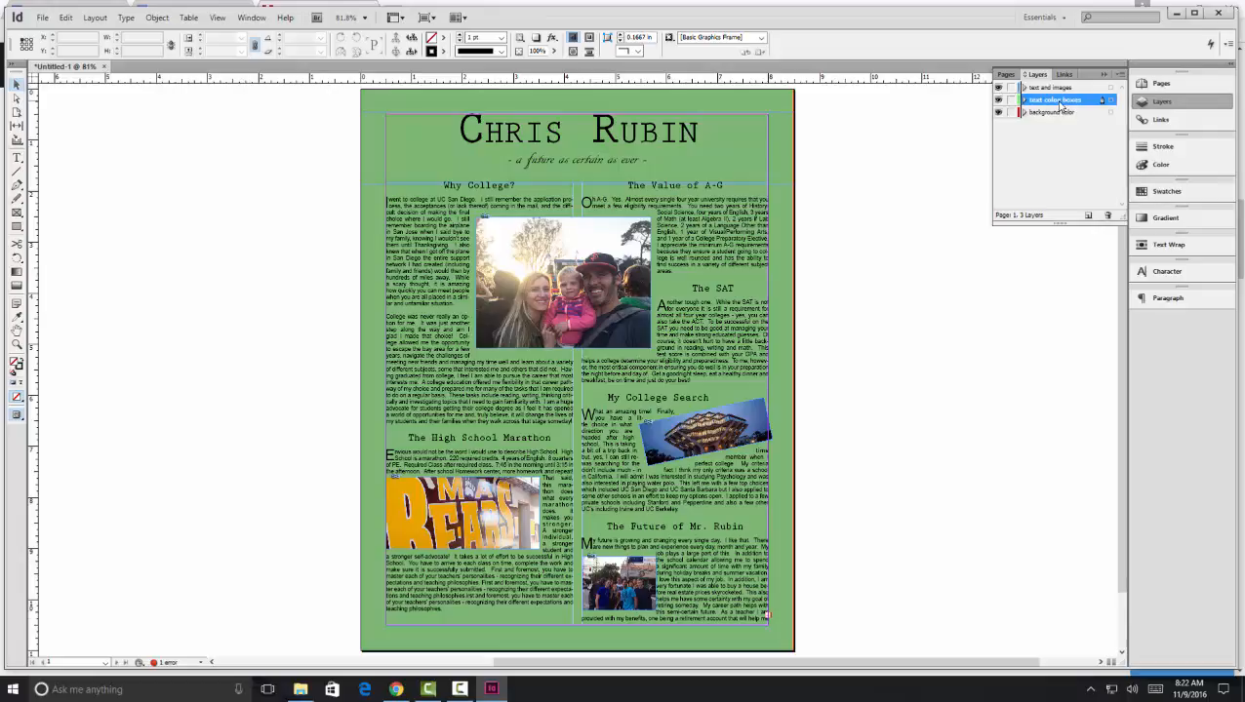
# Pick the Rectangle Frame tool and set the stroke colour to None.
pyautogui.click(16, 227)
pyautogui.click(442, 51)
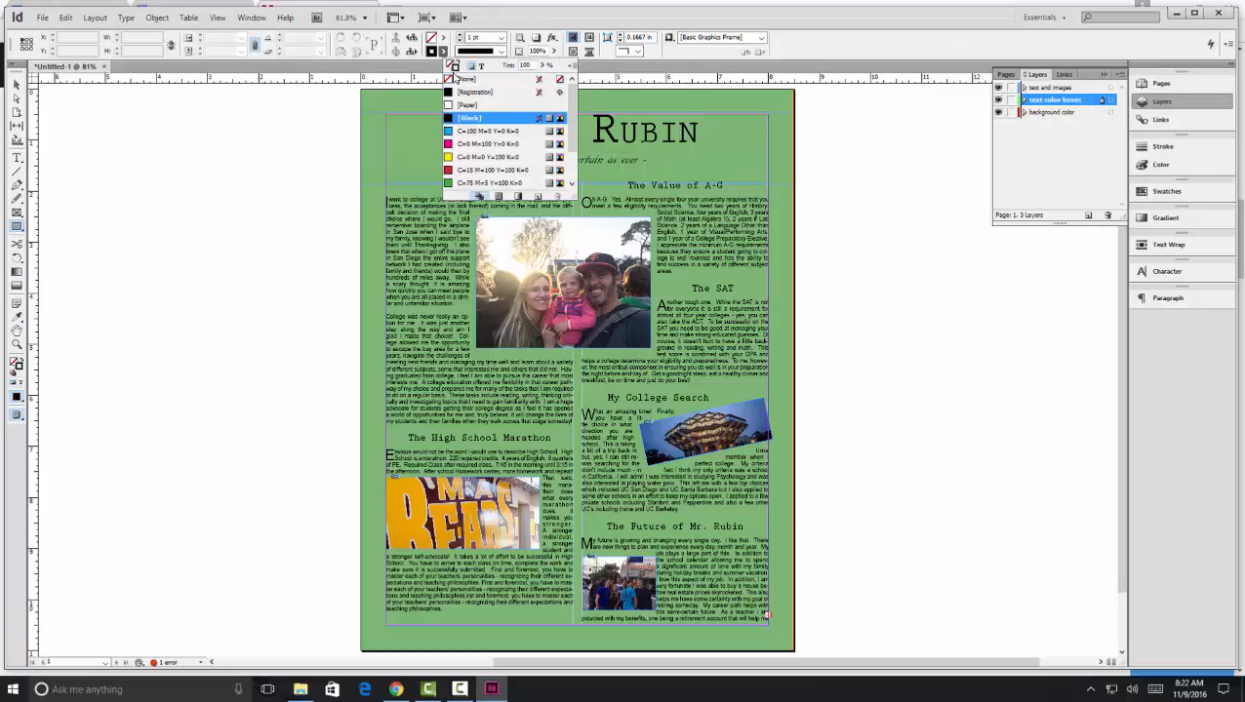
pyautogui.click(459, 78)
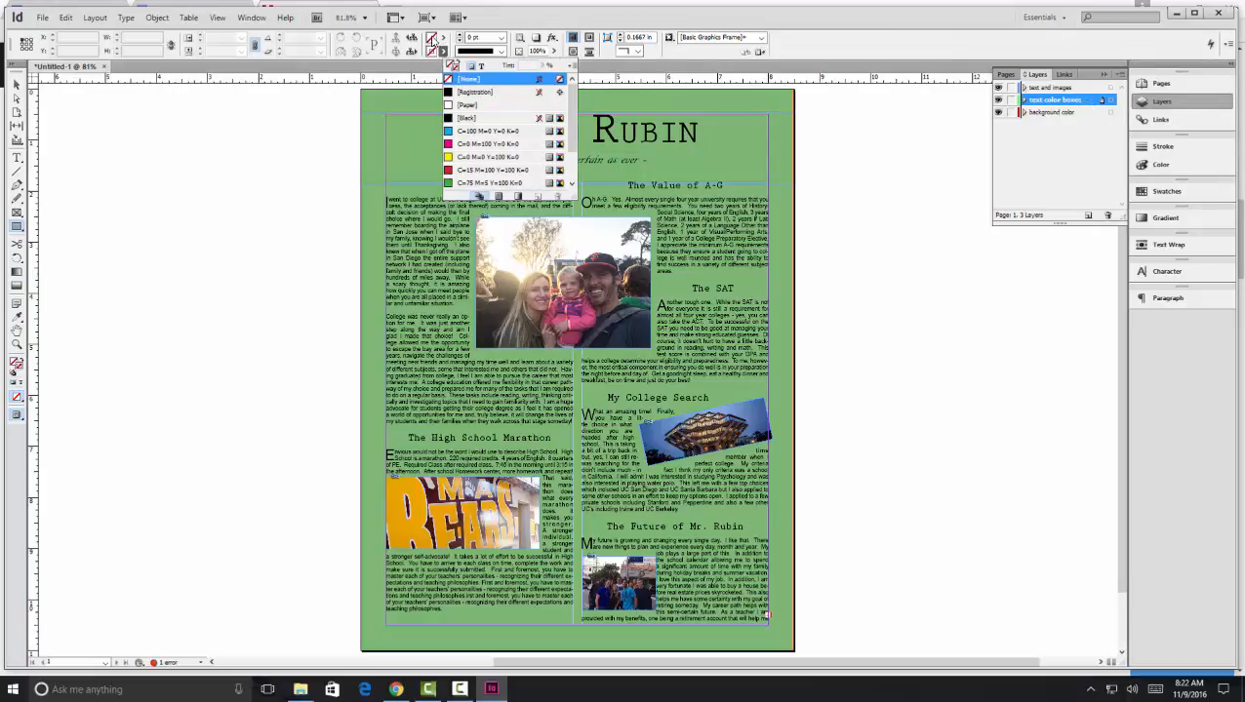
# In the fill Color Picker, try C22 M30 Y10 K1, then adjust the shade.
pyautogui.doubleClick(432, 40)
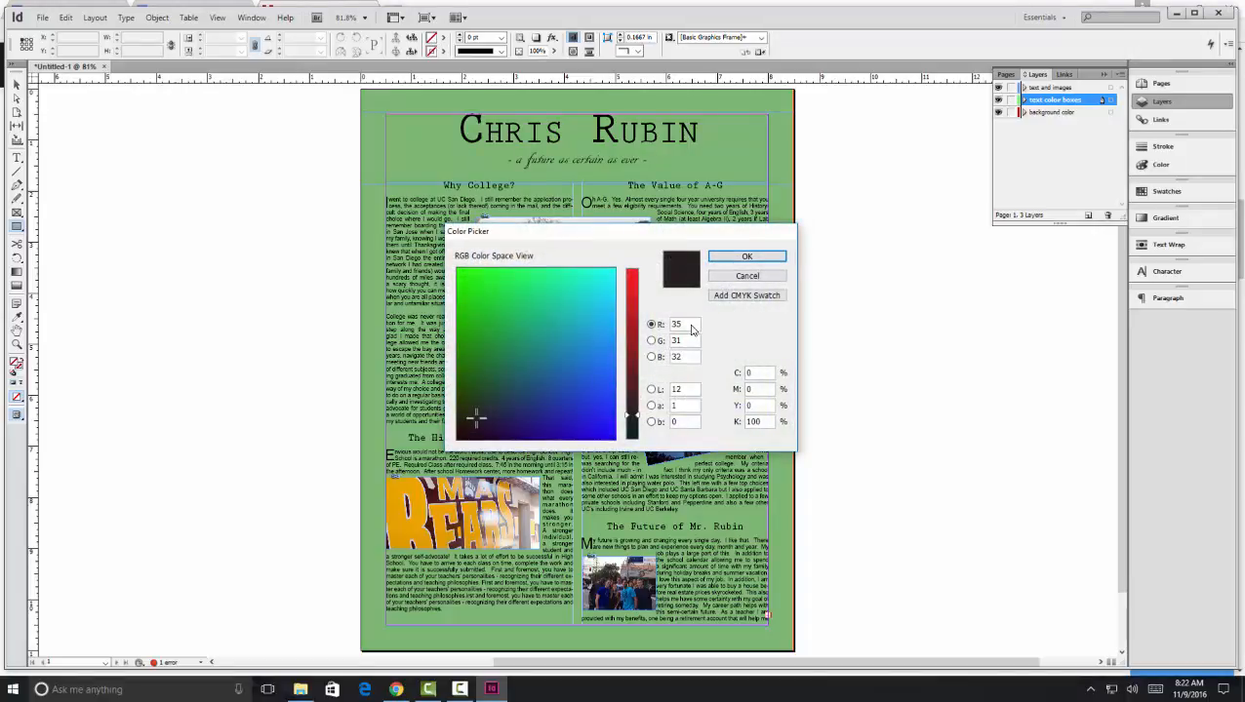
pyautogui.doubleClick(767, 374)
pyautogui.write('22')
pyautogui.press('Tab')
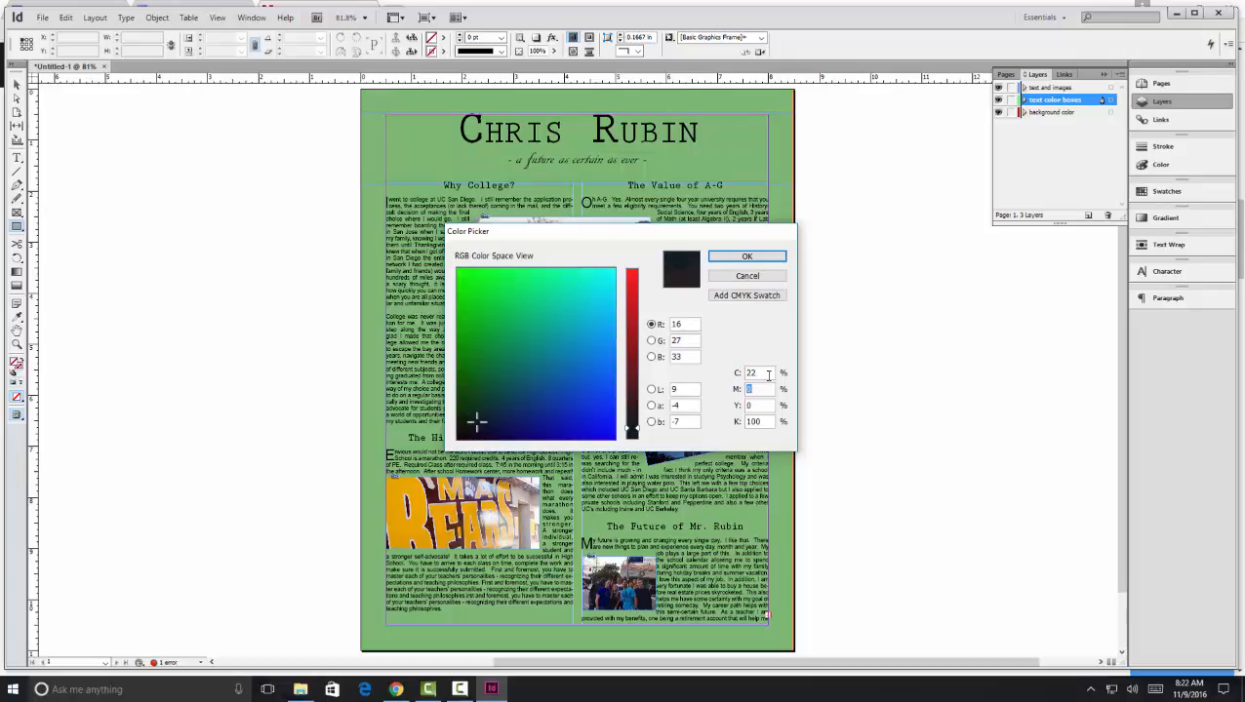
pyautogui.write('30')
pyautogui.press('Tab')
pyautogui.write('10')
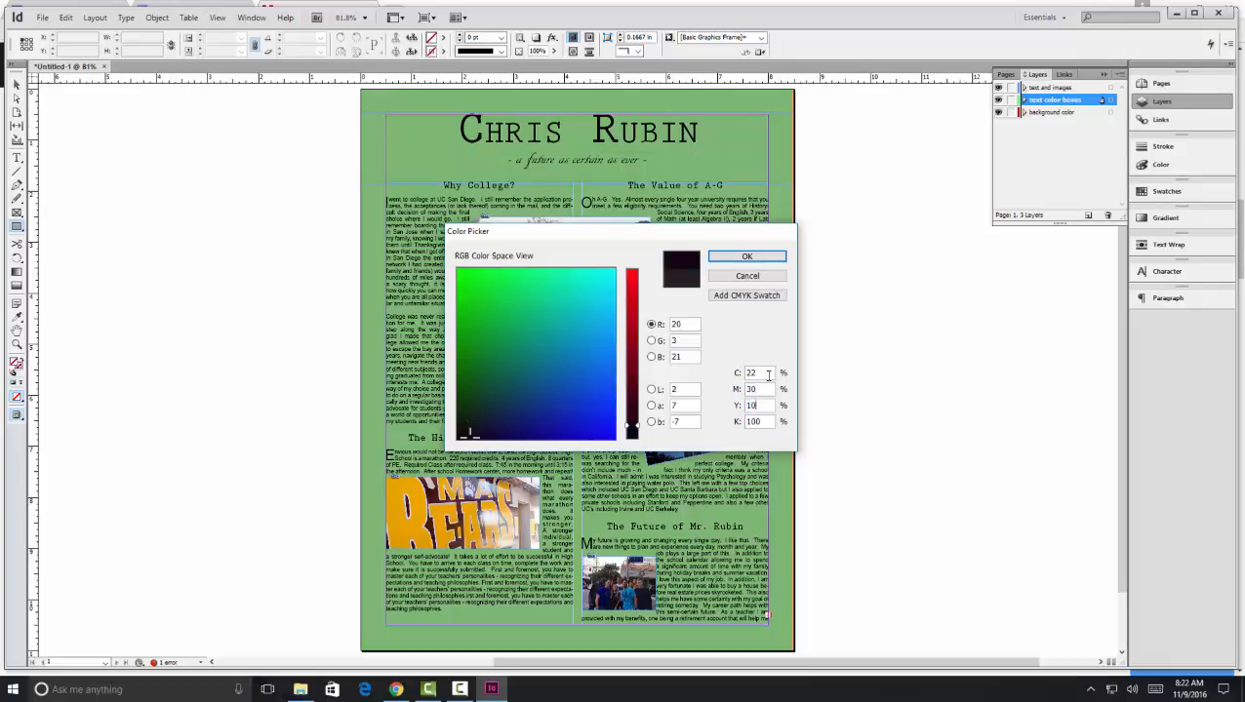
pyautogui.press('Tab')
pyautogui.write('1')
pyautogui.click(482, 325)
pyautogui.moveTo(630, 429); pyautogui.dragTo(629, 345)
pyautogui.moveTo(535, 316); pyautogui.dragTo(539, 356)
# Enter C22 M30 Y100 K1 and accept the mustard gold as the fill.
pyautogui.doubleClick(751, 372)
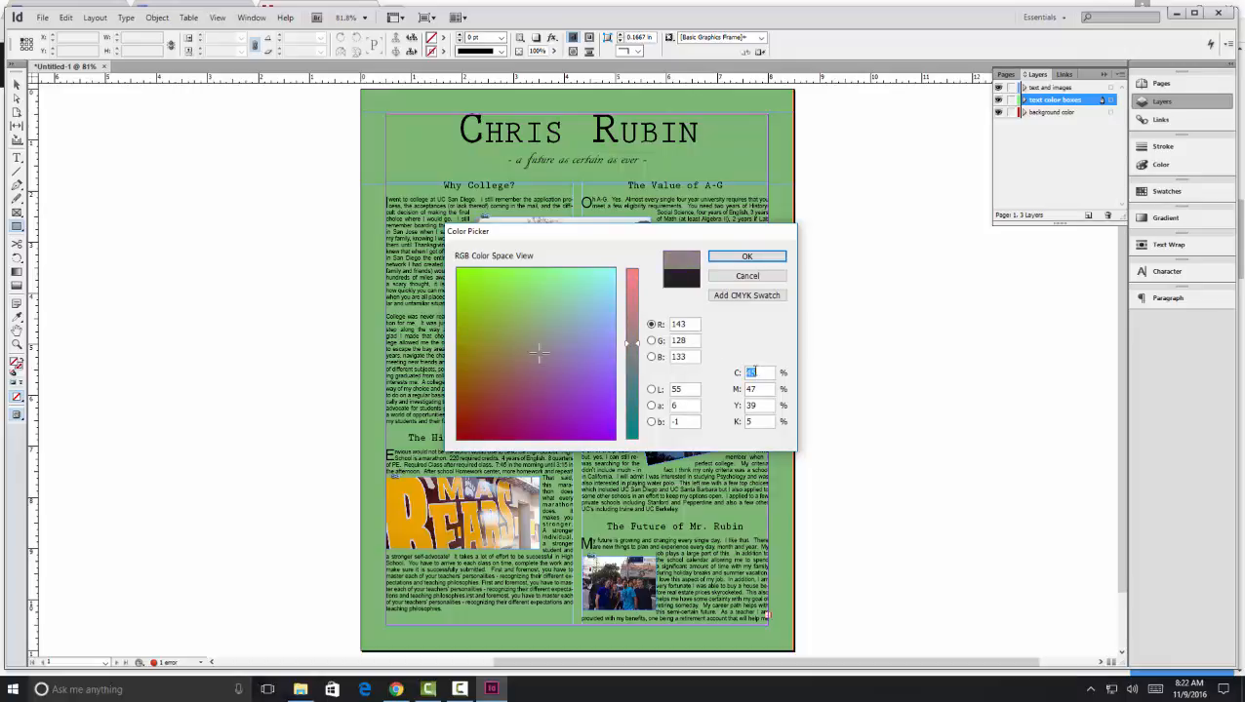
pyautogui.write('22')
pyautogui.press('Tab')
pyautogui.write('30')
pyautogui.press('Tab')
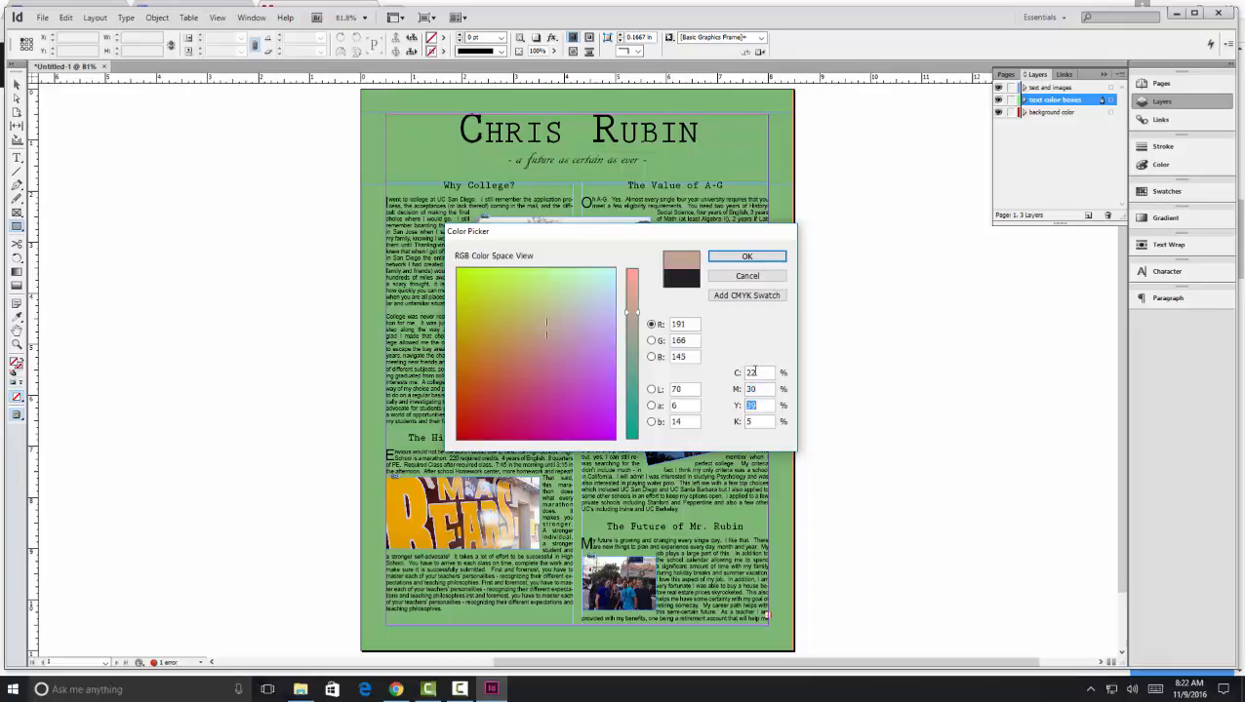
pyautogui.write('100')
pyautogui.press('Tab')
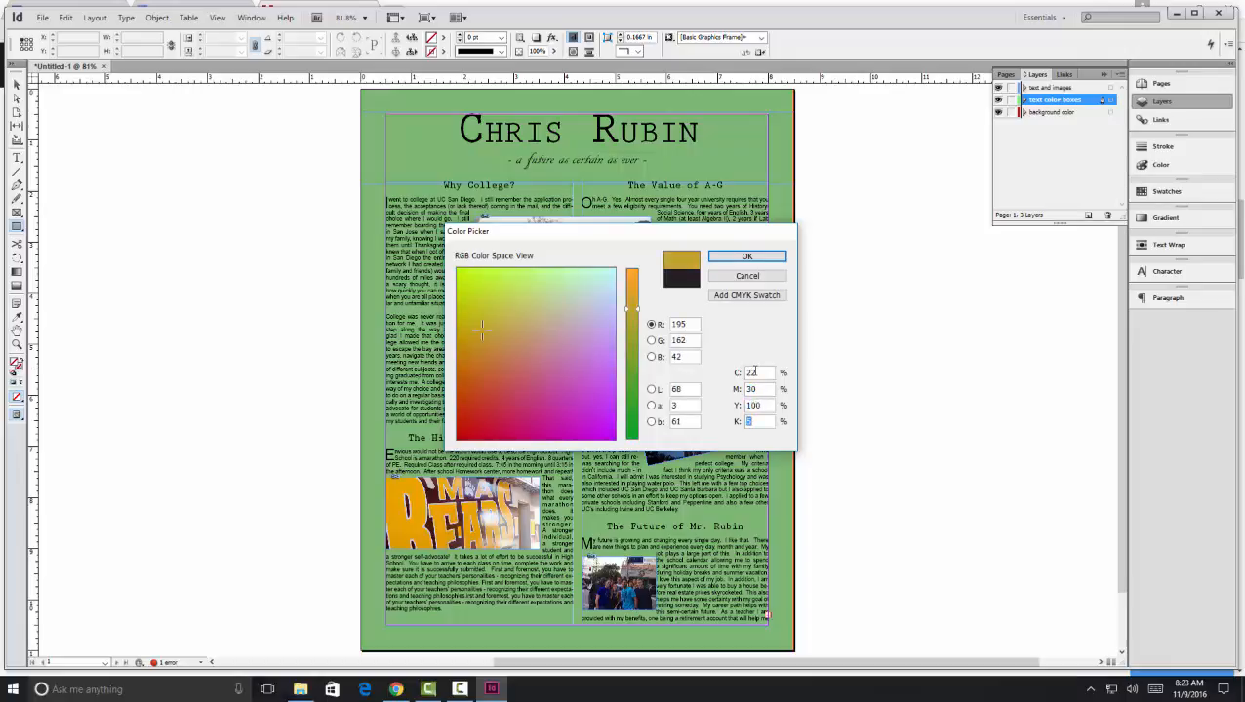
pyautogui.write('1')
pyautogui.click(747, 255)
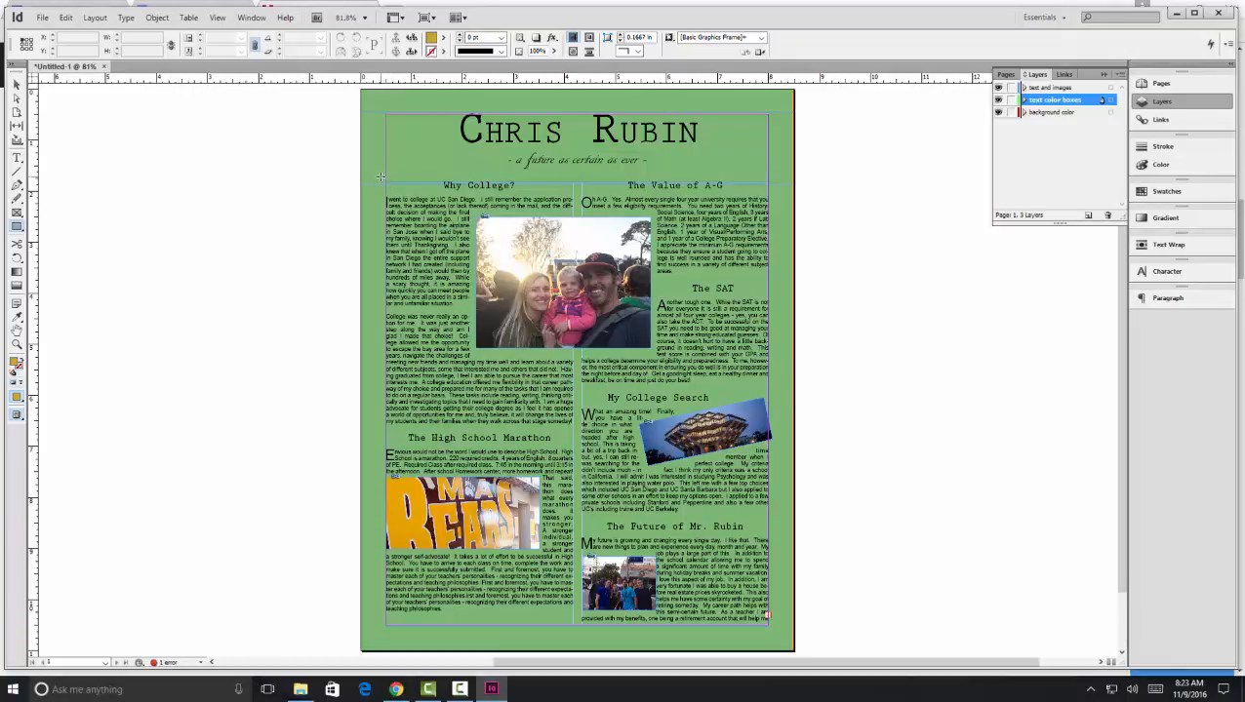
# Draw the gold box over the Why College? article, nudge it right, and deselect it.
pyautogui.moveTo(380, 176); pyautogui.dragTo(582, 421)
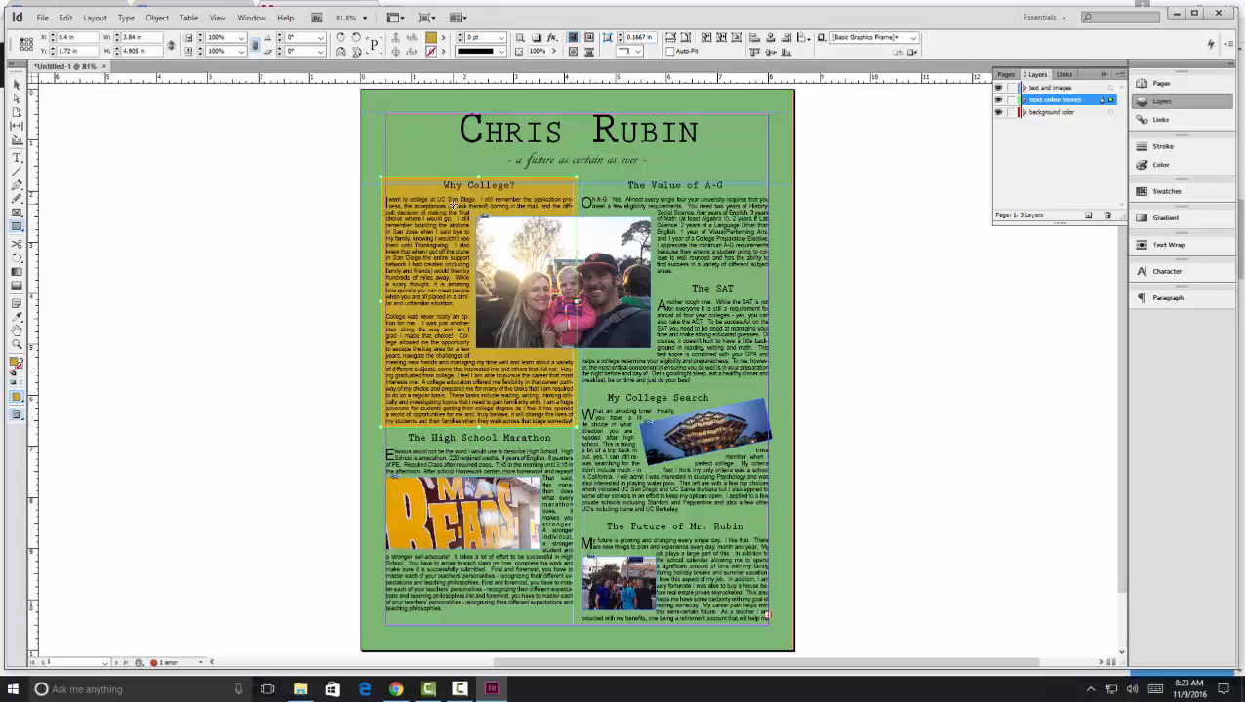
pyautogui.press('Right')
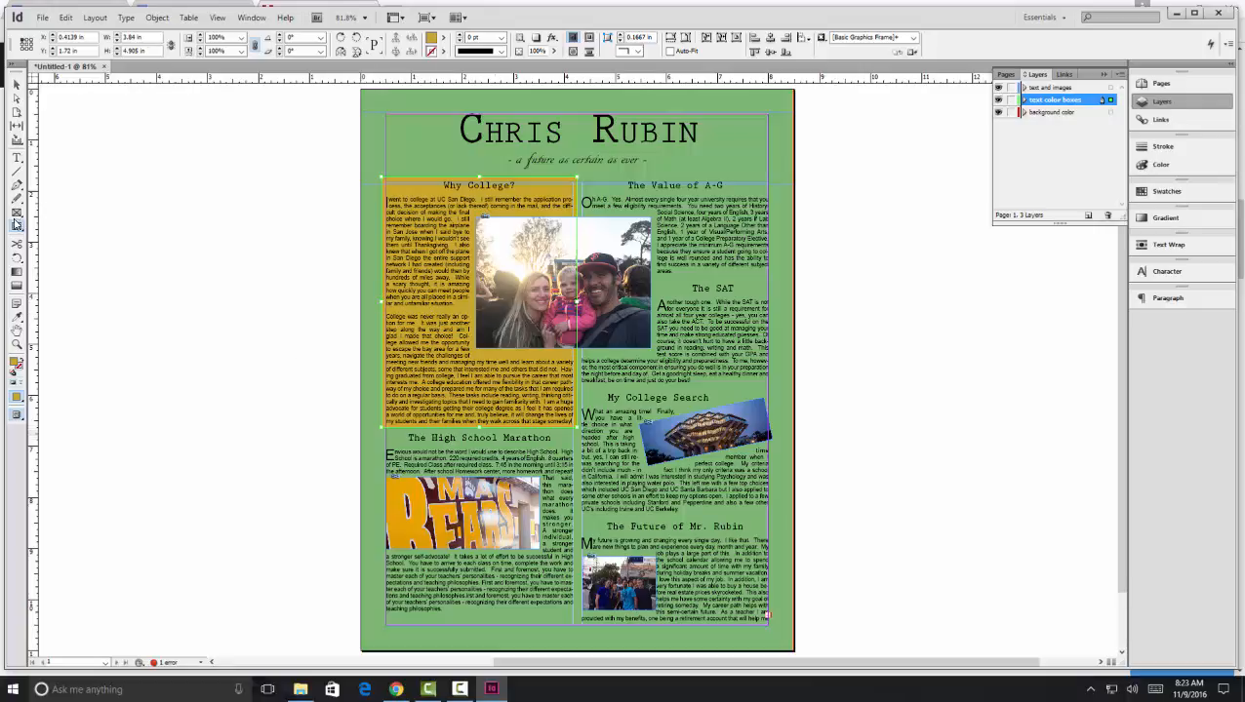
pyautogui.click(17, 86)
pyautogui.click(145, 198)
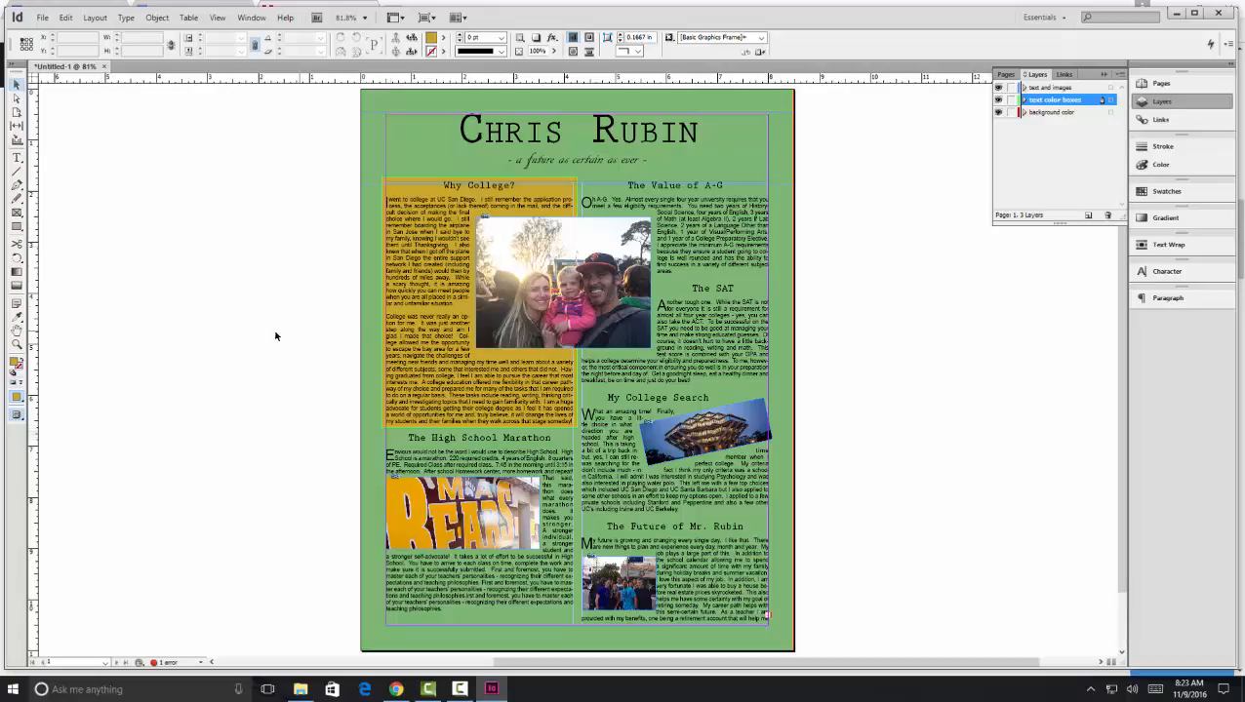
pyautogui.click(17, 226)
# Open the fill Color Picker and try a warmer, redder shade.
pyautogui.doubleClick(431, 41)
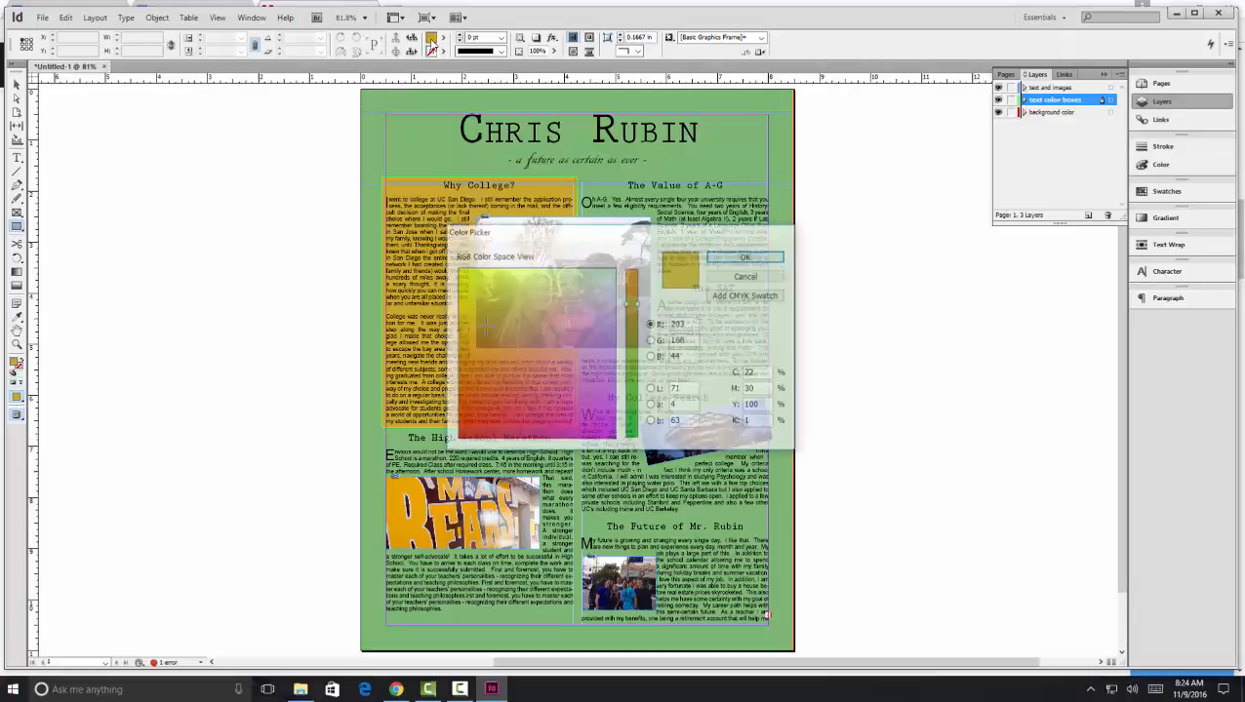
pyautogui.doubleClick(763, 373)
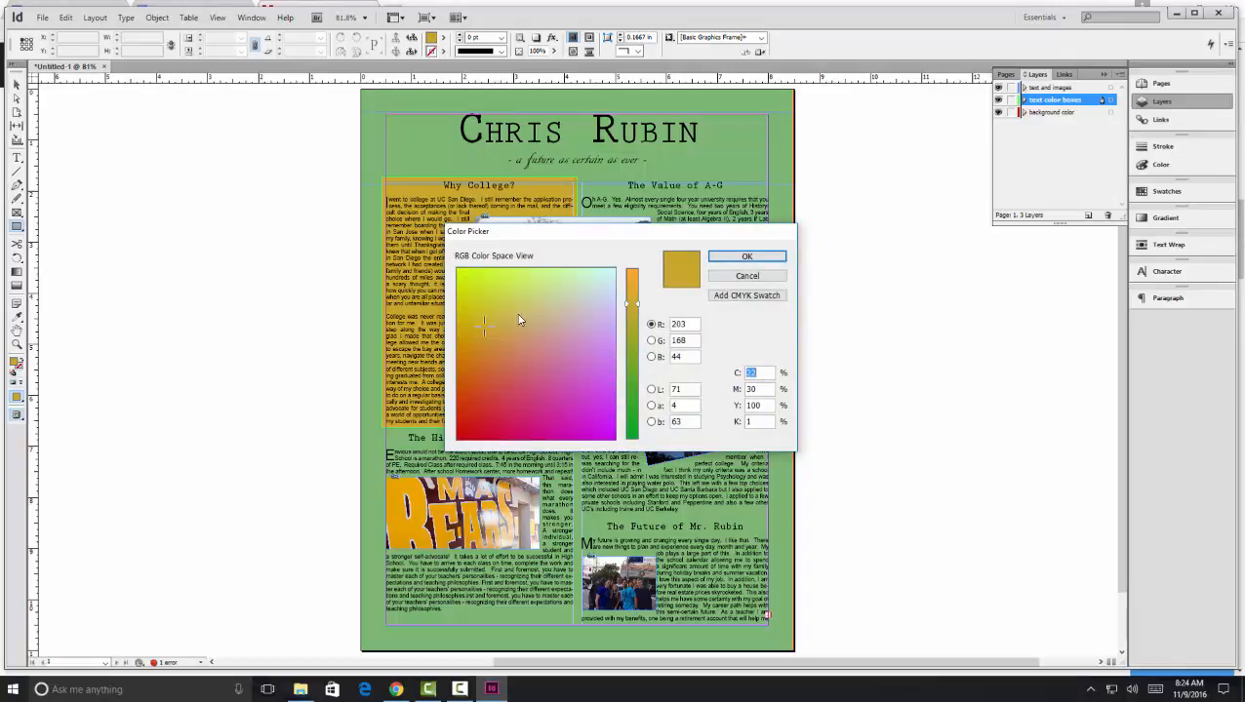
pyautogui.moveTo(519, 322)
pyautogui.mouseDown()
pyautogui.moveTo(548, 364)
pyautogui.moveTo(506, 336)
pyautogui.moveTo(566, 364)
pyautogui.moveTo(536, 327)
pyautogui.moveTo(513, 348)
pyautogui.mouseUp()
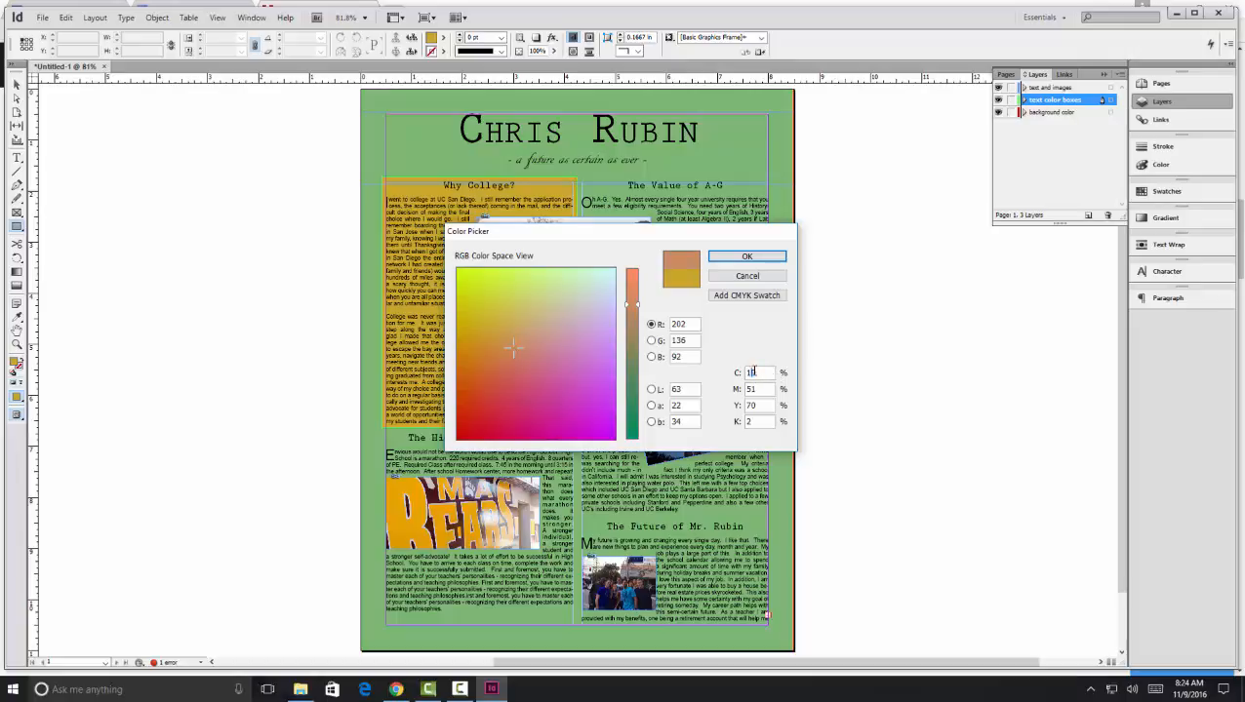
# Set the fill to C20 M63 Y26 K0 and draw the box covering The High School Marathon section.
pyautogui.doubleClick(753, 371)
pyautogui.write('20')
pyautogui.press('Tab')
pyautogui.write('63')
pyautogui.press('Tab')
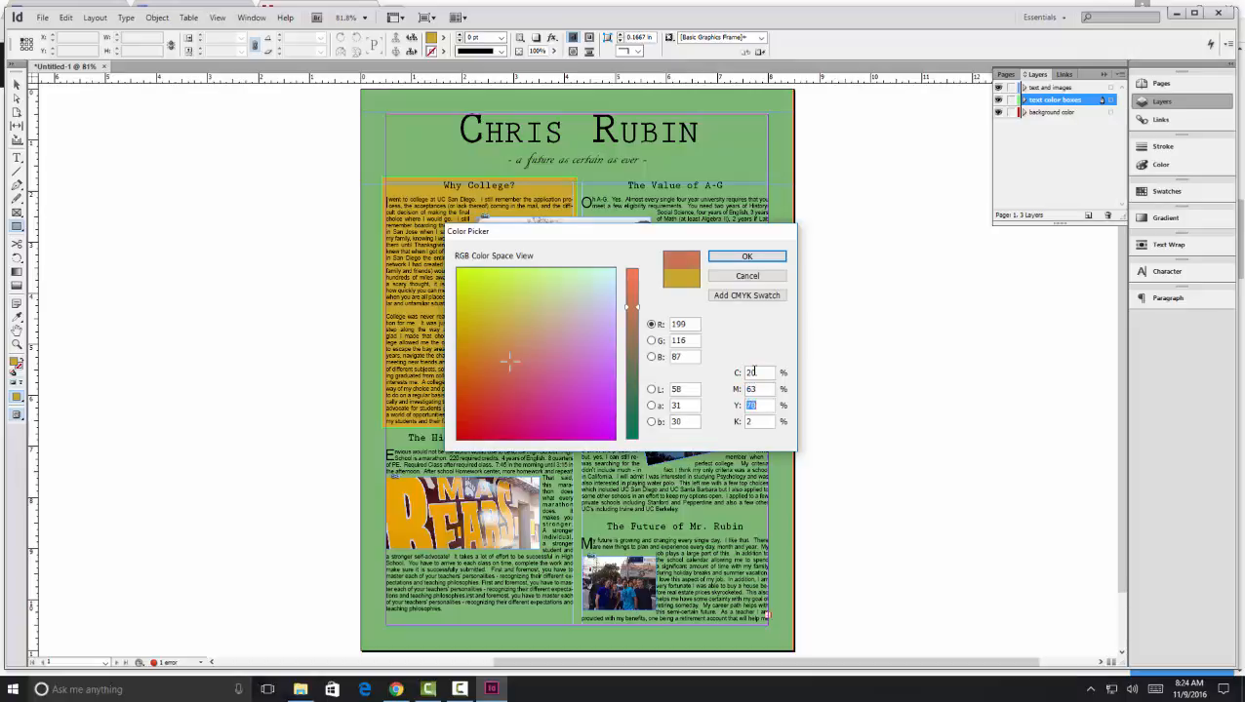
pyautogui.write('26')
pyautogui.press('Tab')
pyautogui.write('0')
pyautogui.click(746, 257)
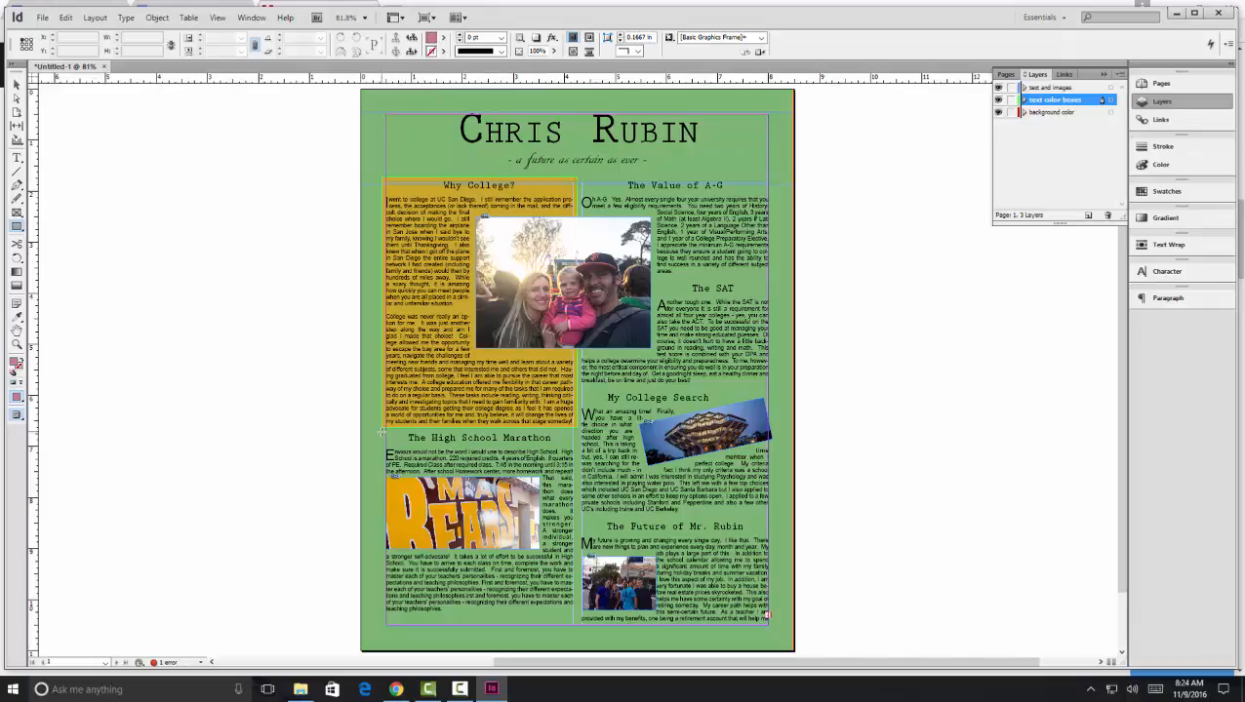
pyautogui.moveTo(380, 432); pyautogui.dragTo(579, 629)
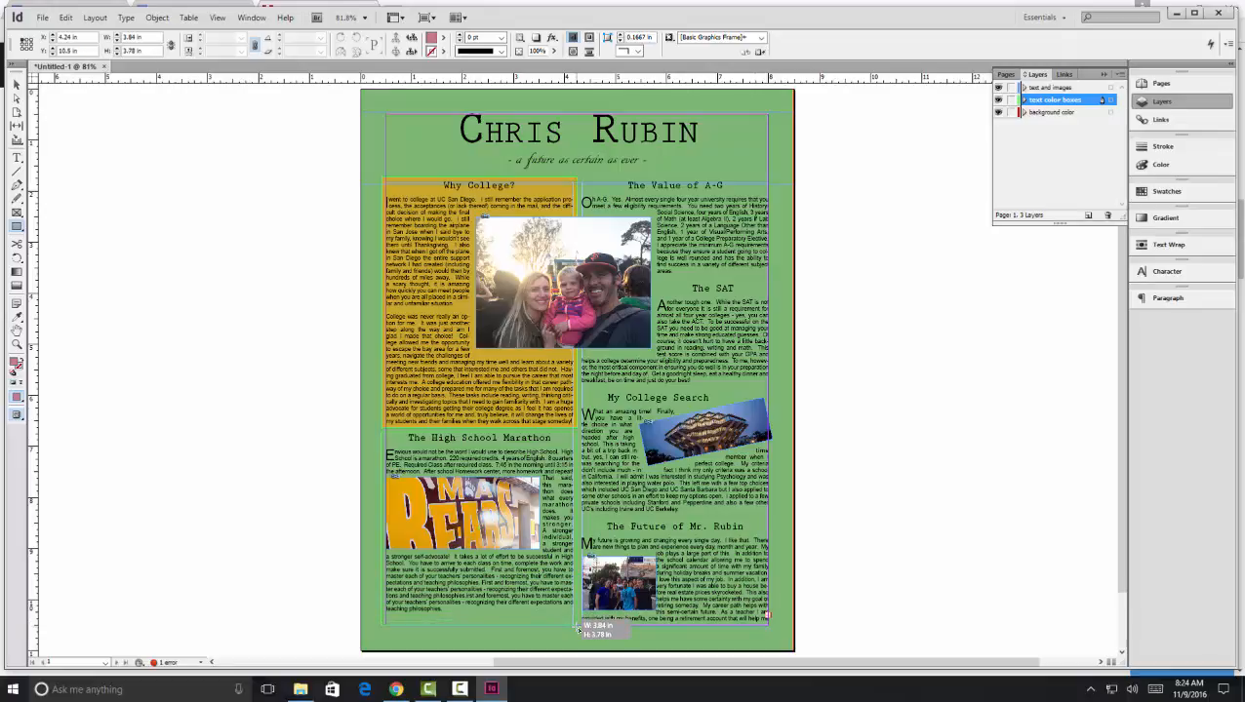
pyautogui.moveTo(578, 630); pyautogui.dragTo(578, 629)
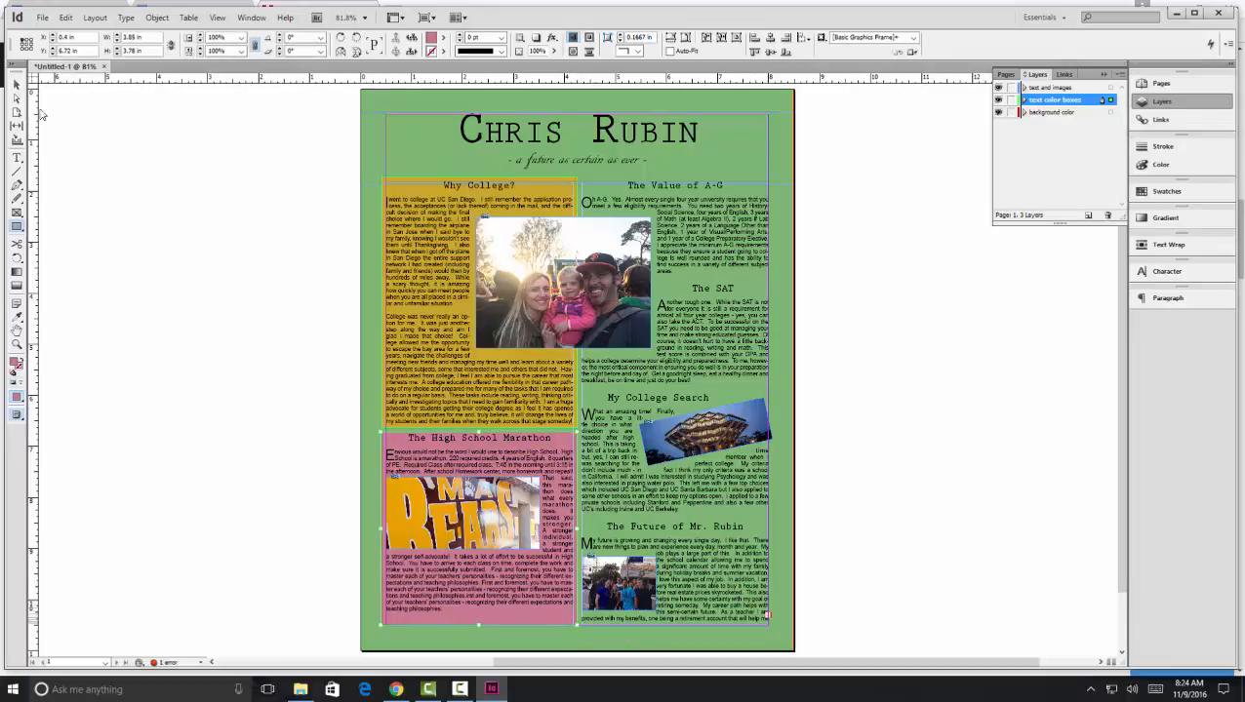
pyautogui.hotkey('shift', 'w')
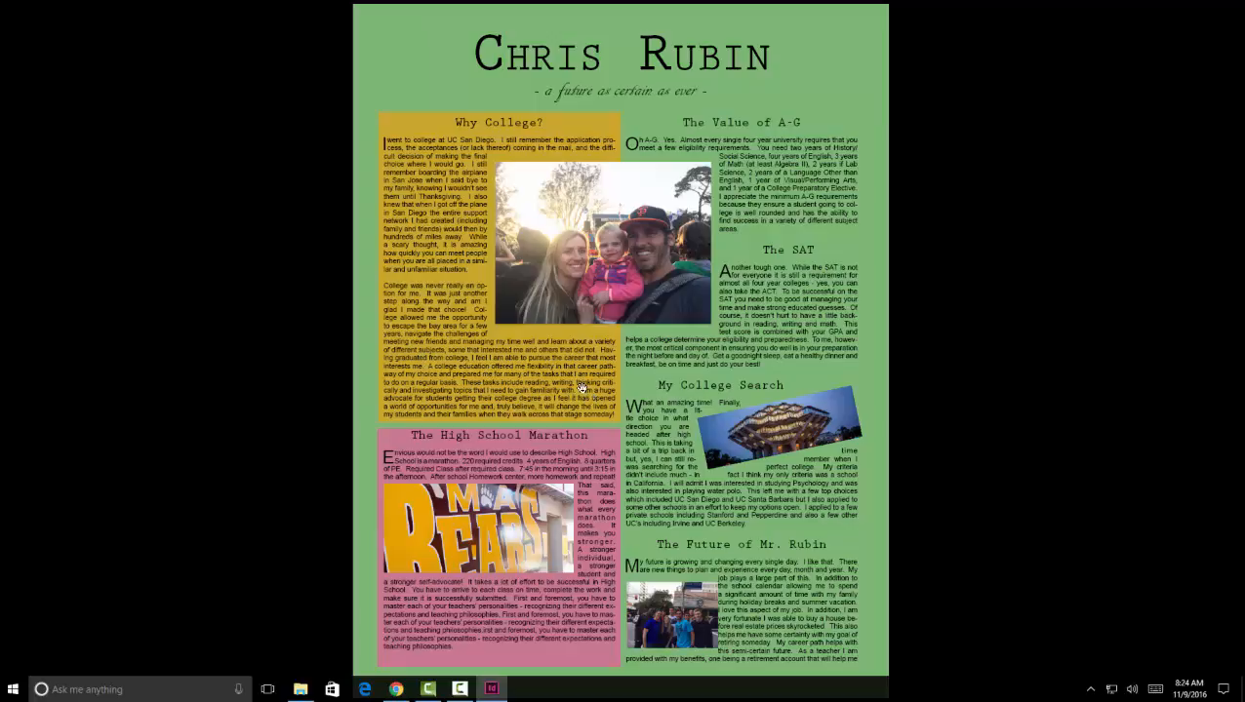
pyautogui.press('Escape')
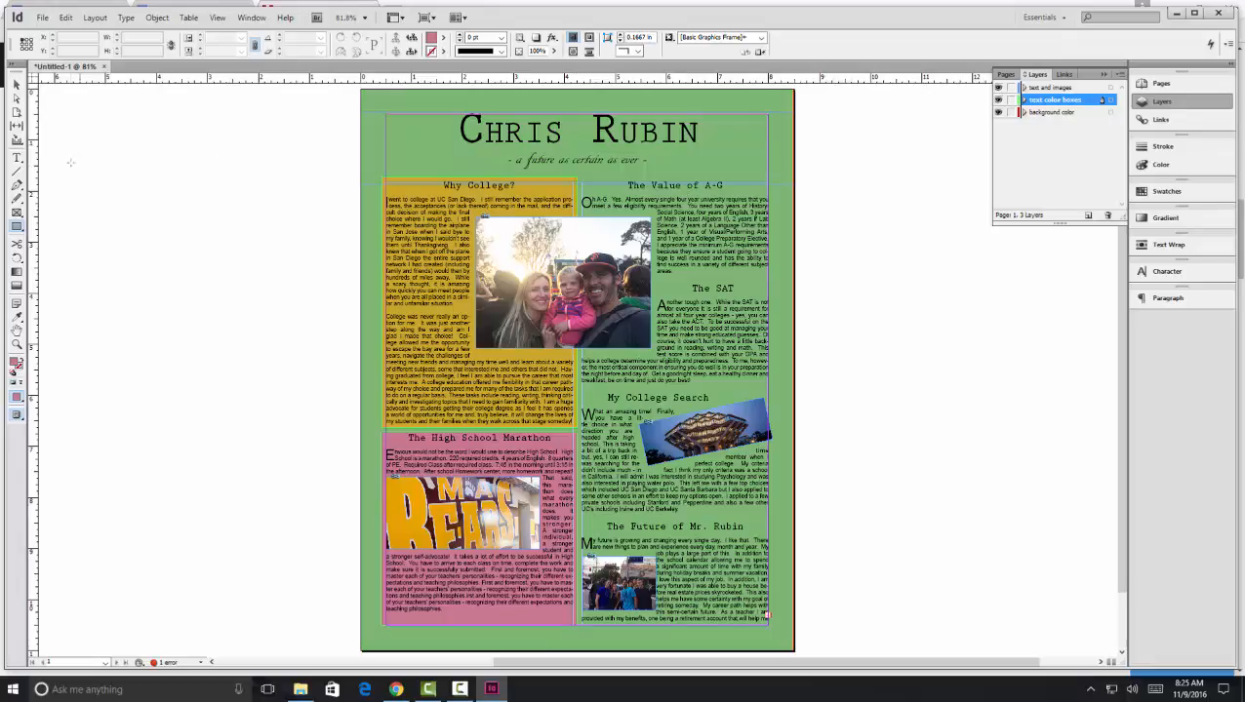
# Reselect the Rectangle tool and open the fill Color Picker to try a bright green shade.
pyautogui.click(15, 84)
pyautogui.click(22, 227)
pyautogui.click(443, 38)
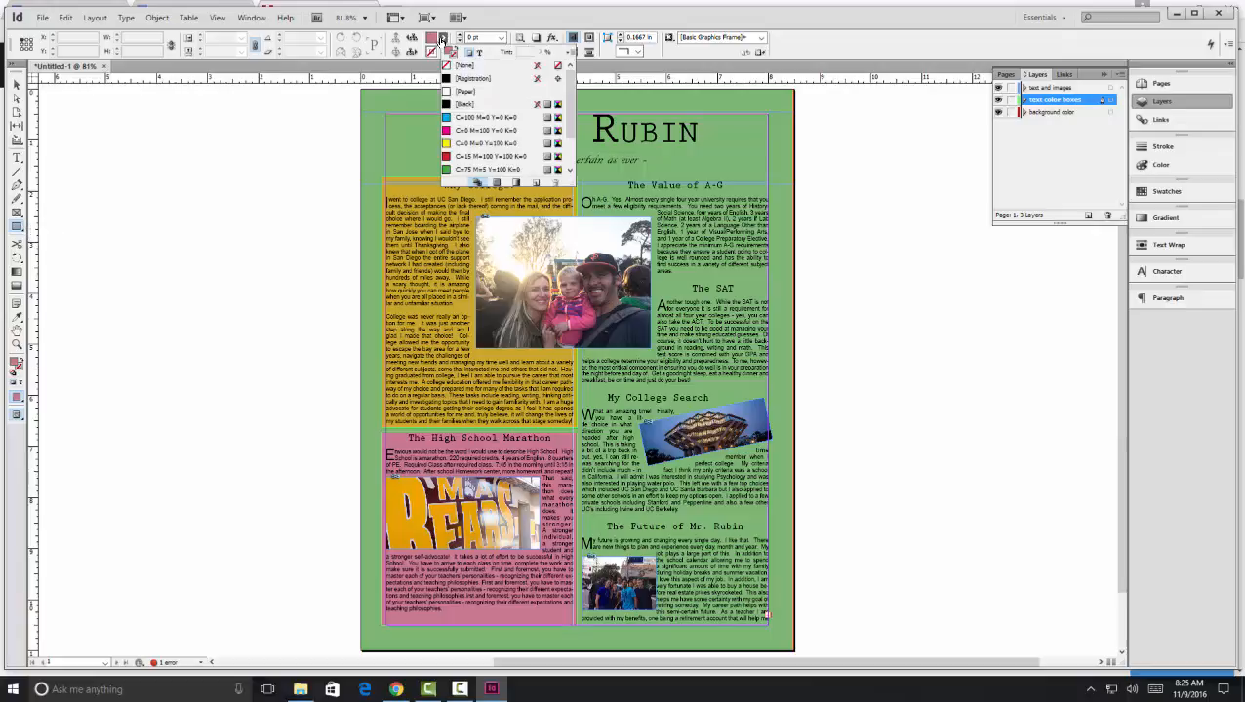
pyautogui.doubleClick(432, 39)
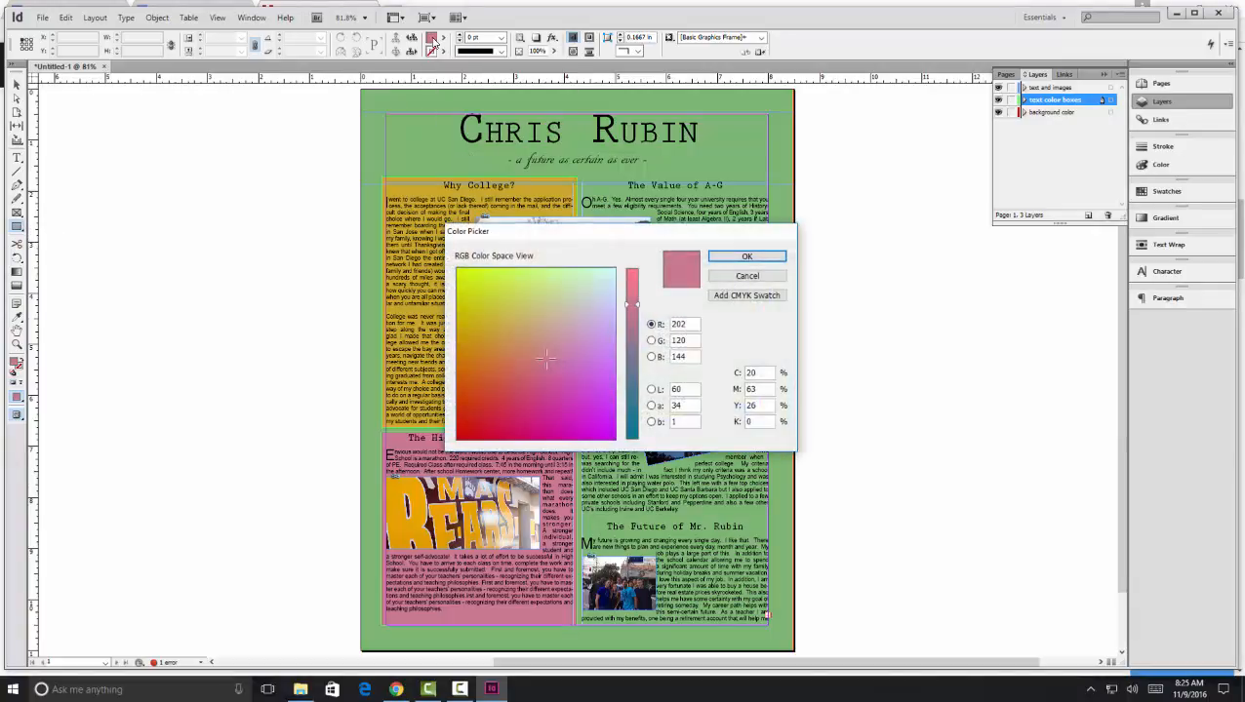
pyautogui.doubleClick(752, 373)
pyautogui.moveTo(627, 304); pyautogui.dragTo(627, 400)
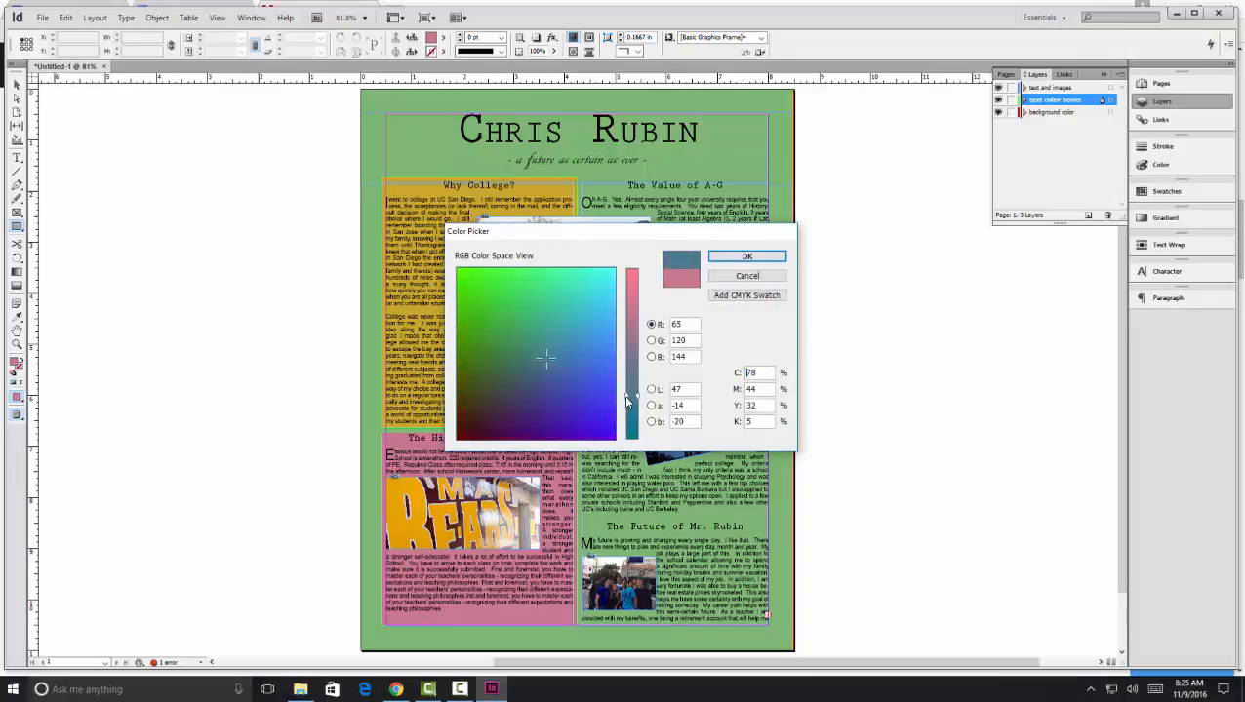
pyautogui.click(509, 309)
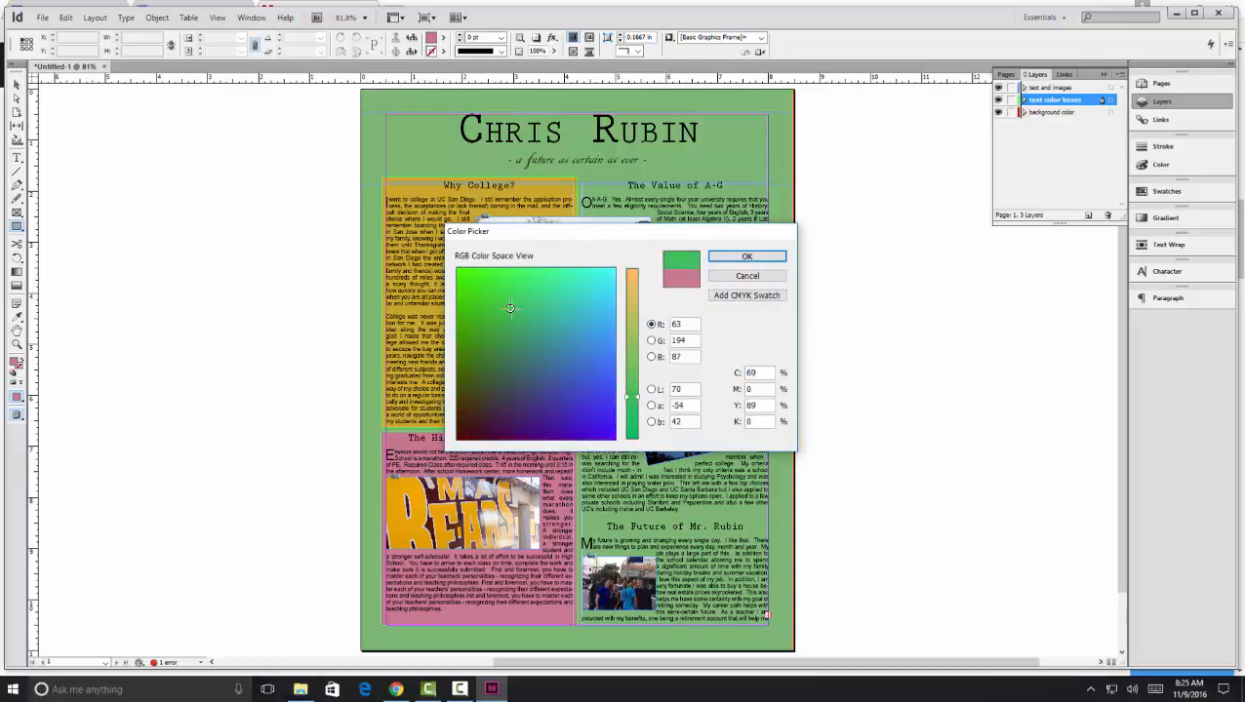
# Set the fill to C59 M8 Y100 K0 and draw the box over The Value of A-G article.
pyautogui.doubleClick(763, 372)
pyautogui.write('5')
pyautogui.press('Tab')
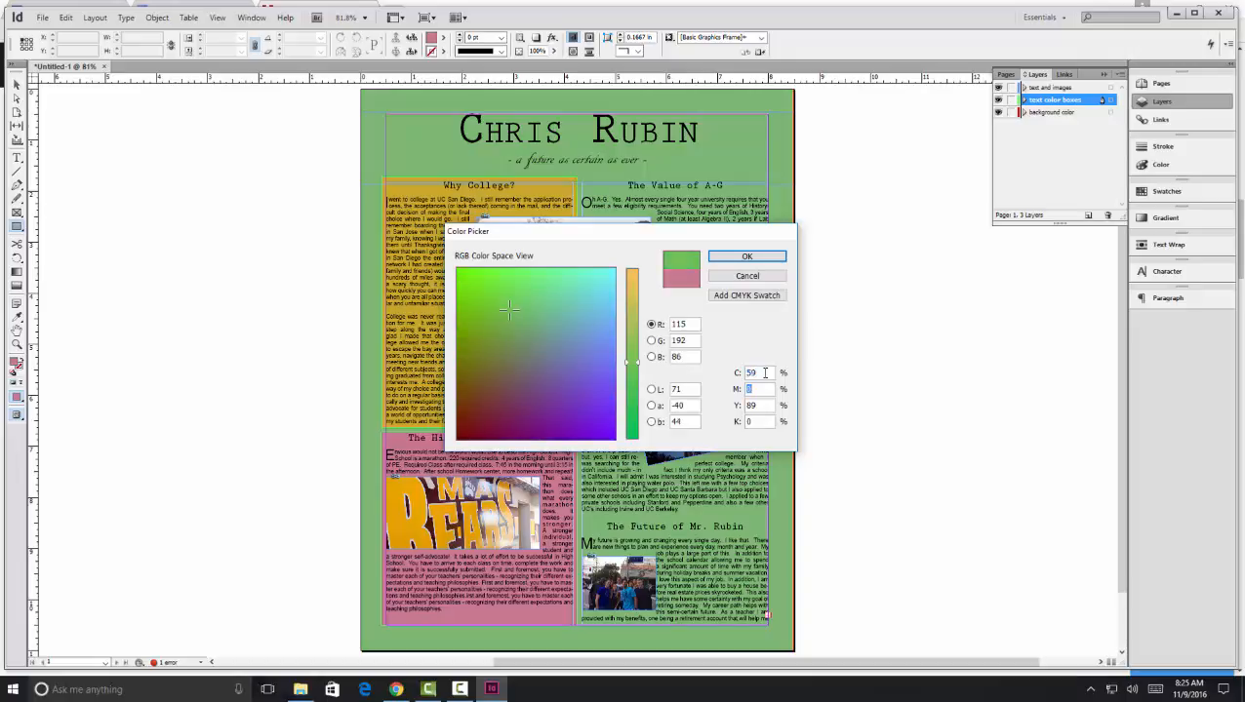
pyautogui.write('8')
pyautogui.press('Tab')
pyautogui.write('100')
pyautogui.press('Tab')
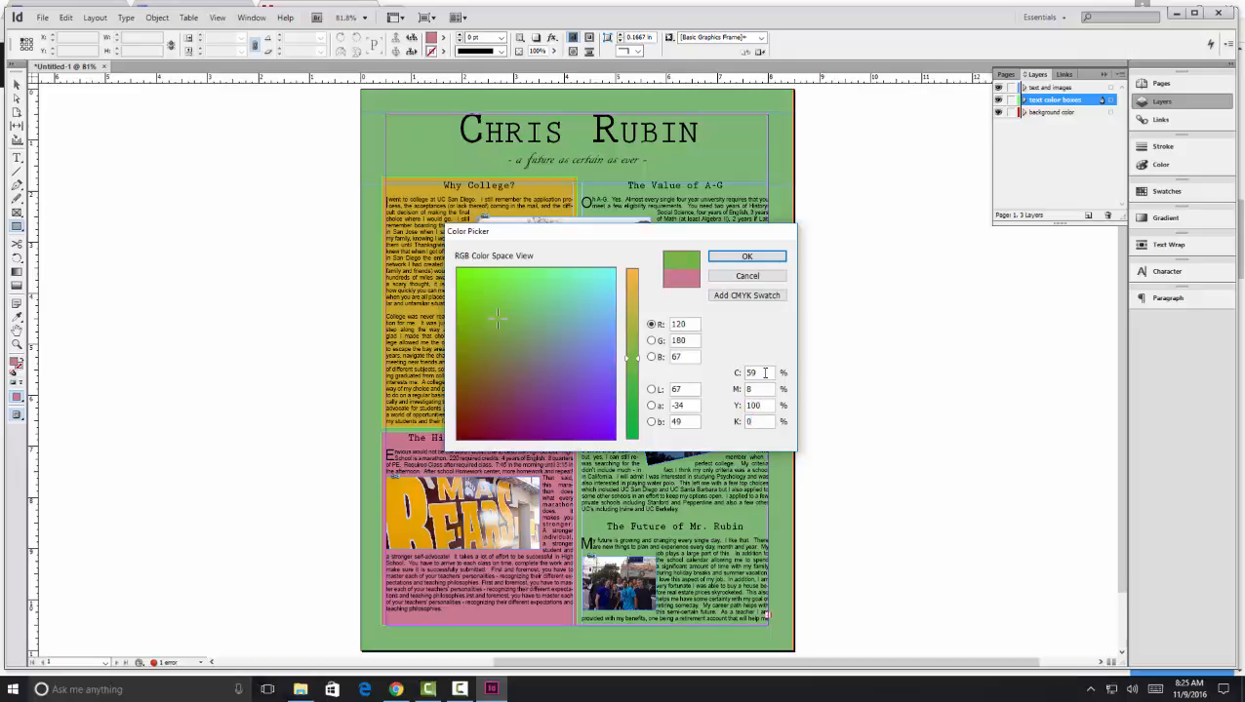
pyautogui.click(767, 260)
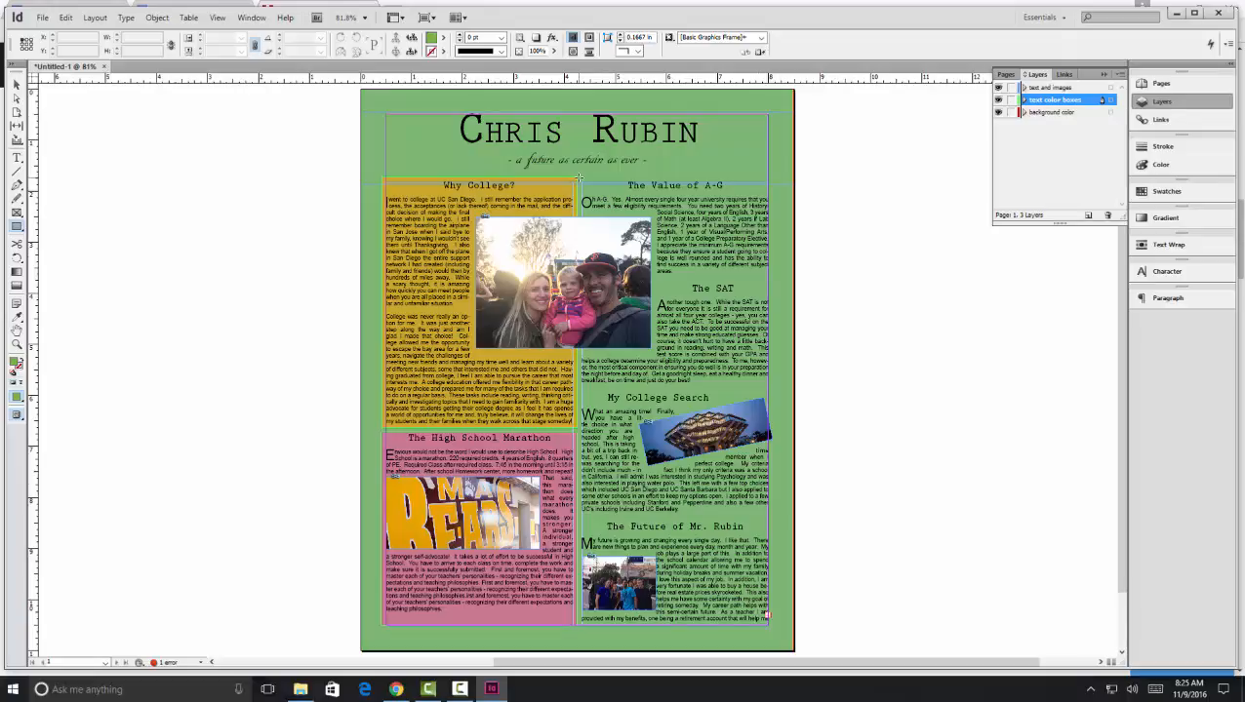
pyautogui.moveTo(580, 177)
pyautogui.mouseDown()
pyautogui.moveTo(595, 289)
pyautogui.moveTo(634, 329)
pyautogui.moveTo(717, 373)
pyautogui.moveTo(785, 268)
pyautogui.moveTo(772, 276)
pyautogui.mouseUp()
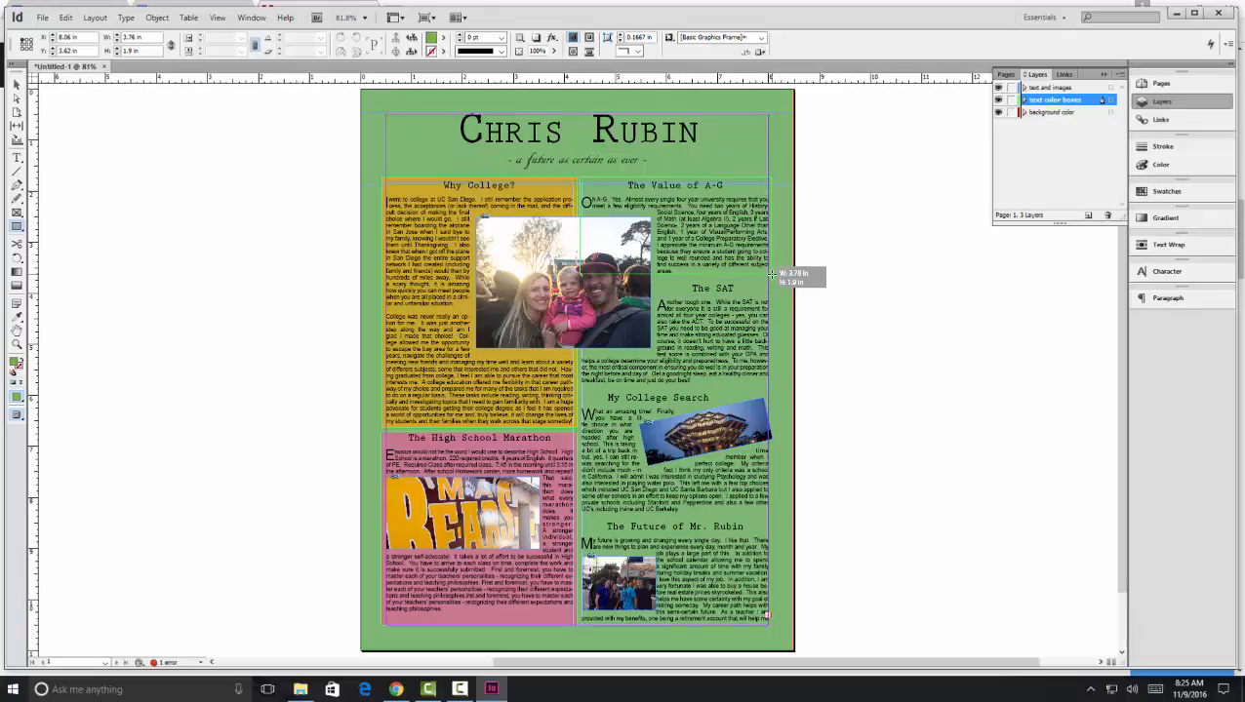
pyautogui.moveTo(771, 276); pyautogui.dragTo(771, 276)
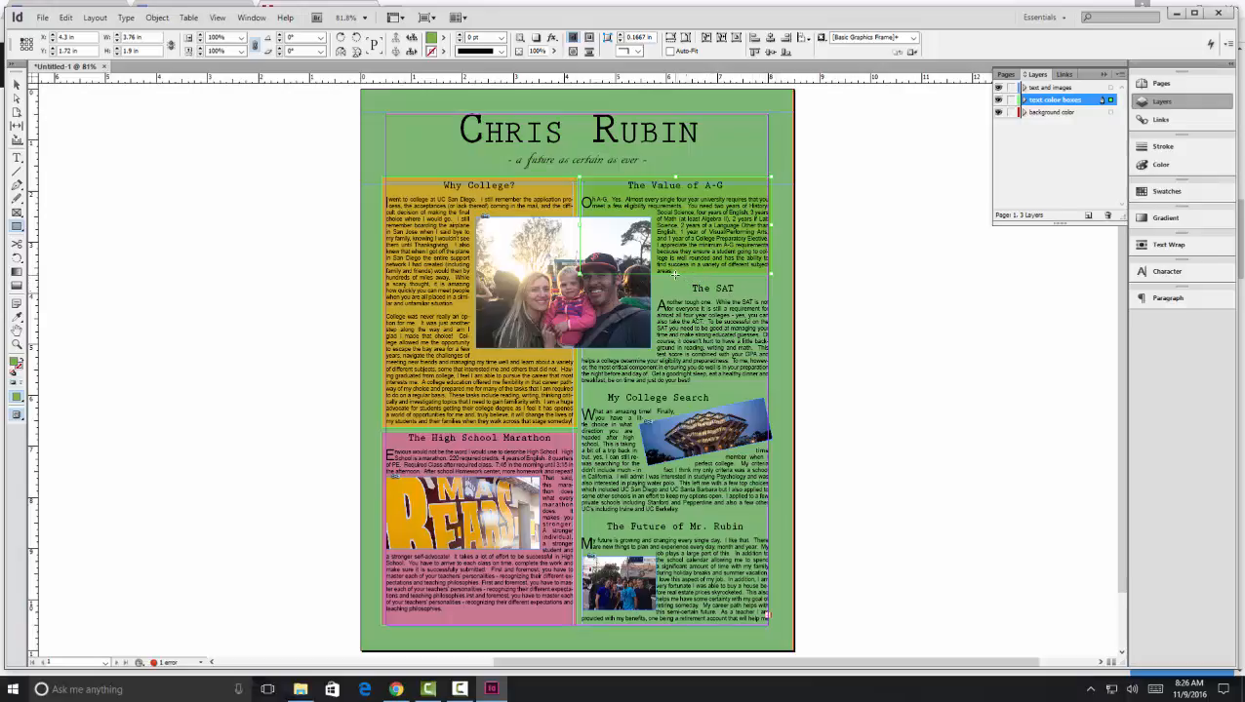
# Delete the old A-G box and redraw a 3.76 × 1.96 in green box over The Value of A-G.
pyautogui.press('Delete')
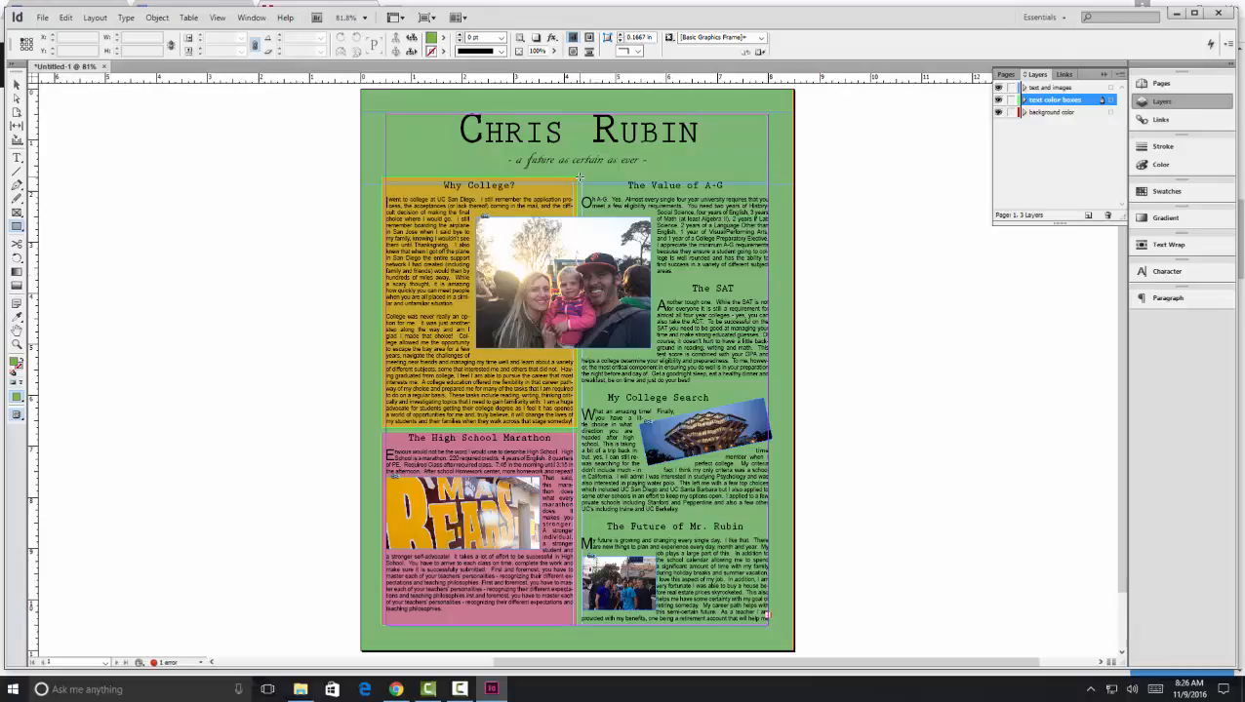
pyautogui.moveTo(579, 177); pyautogui.dragTo(771, 279)
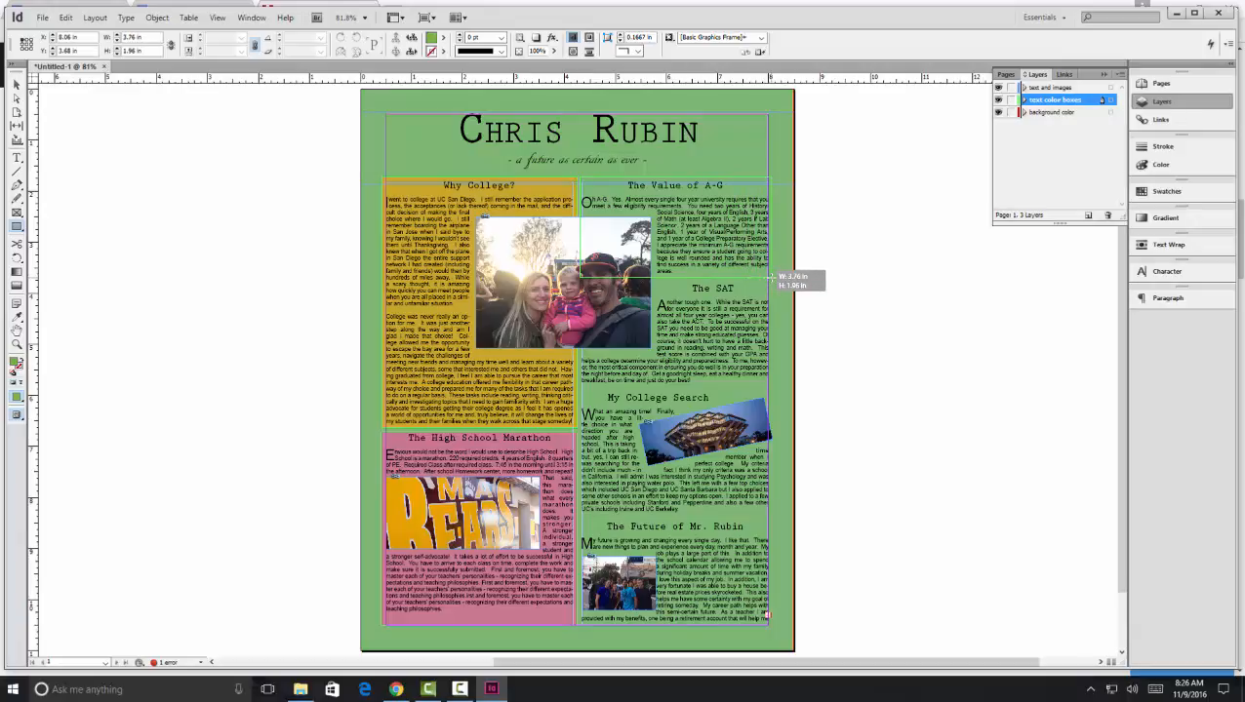
pyautogui.moveTo(770, 279); pyautogui.dragTo(771, 279)
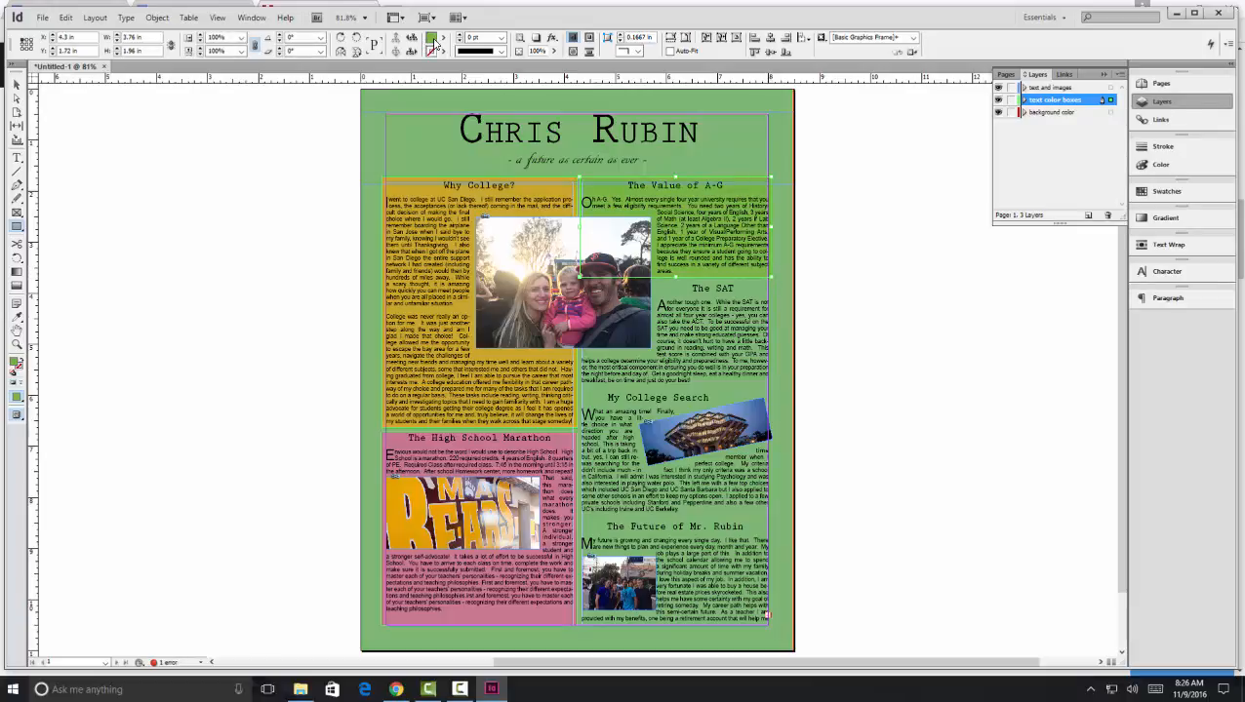
pyautogui.doubleClick(435, 41)
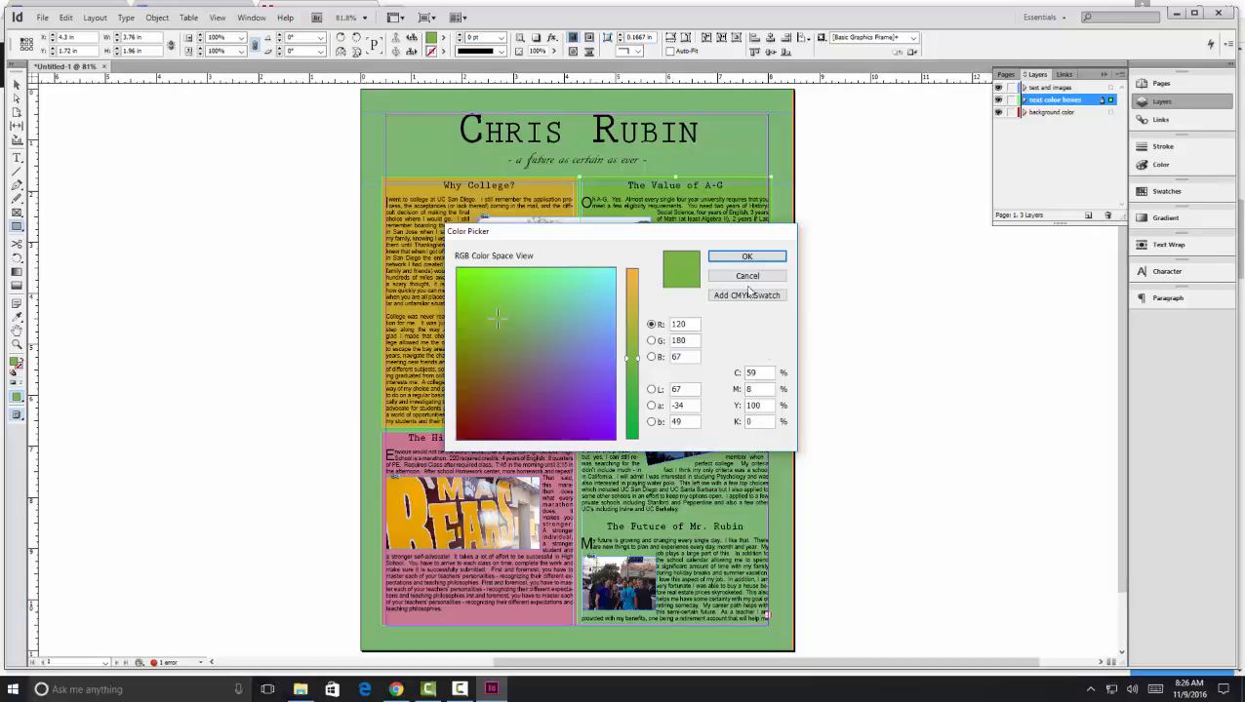
pyautogui.click(743, 256)
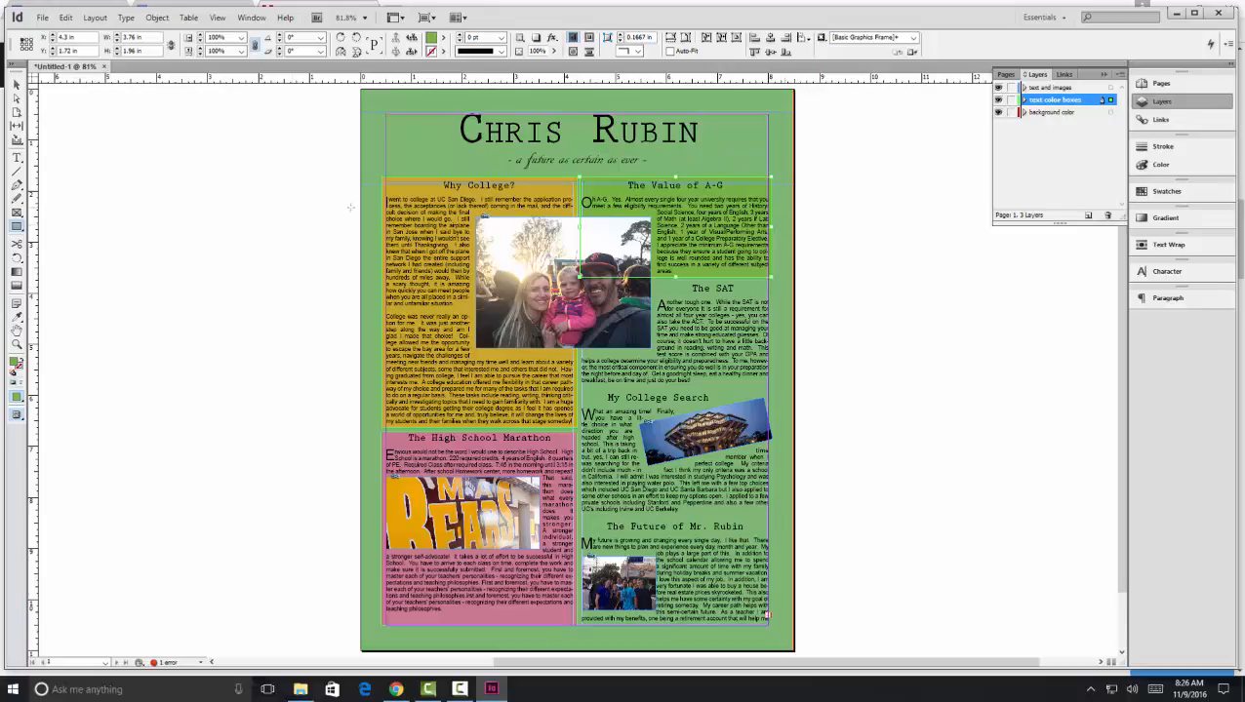
pyautogui.click(16, 84)
pyautogui.click(278, 242)
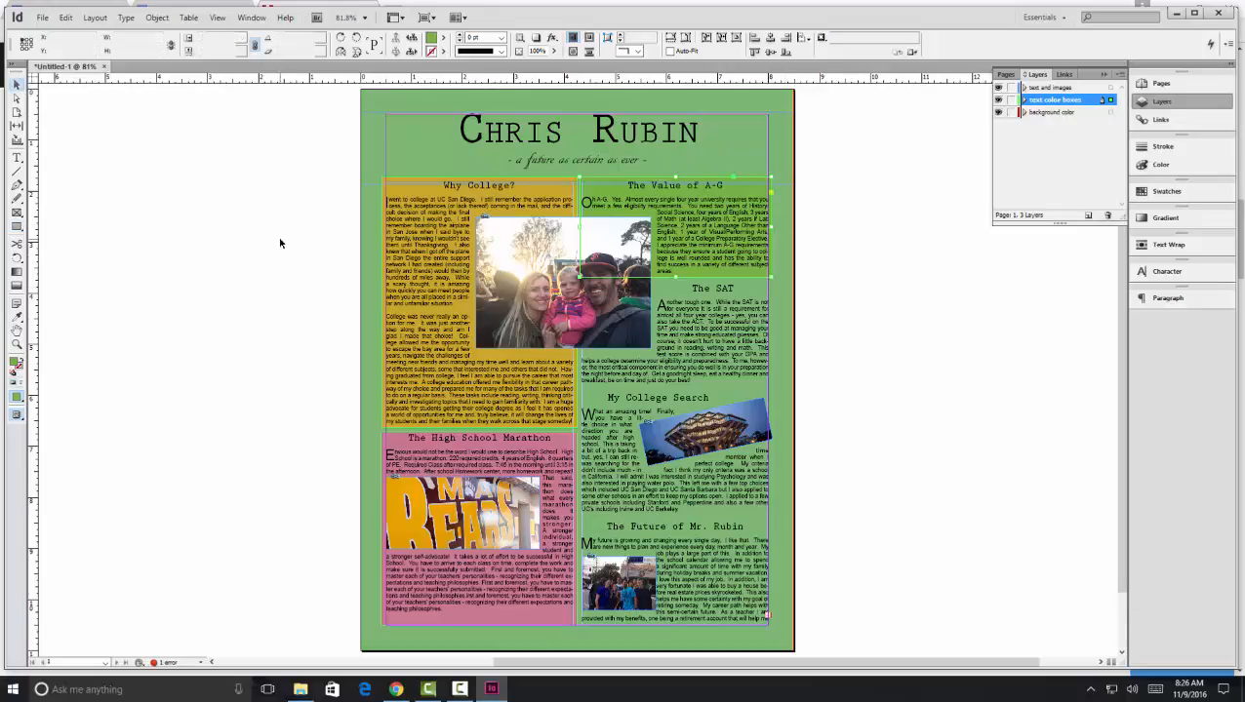
# Check the frames on the page and make the text color boxes layer active.
pyautogui.click(743, 184)
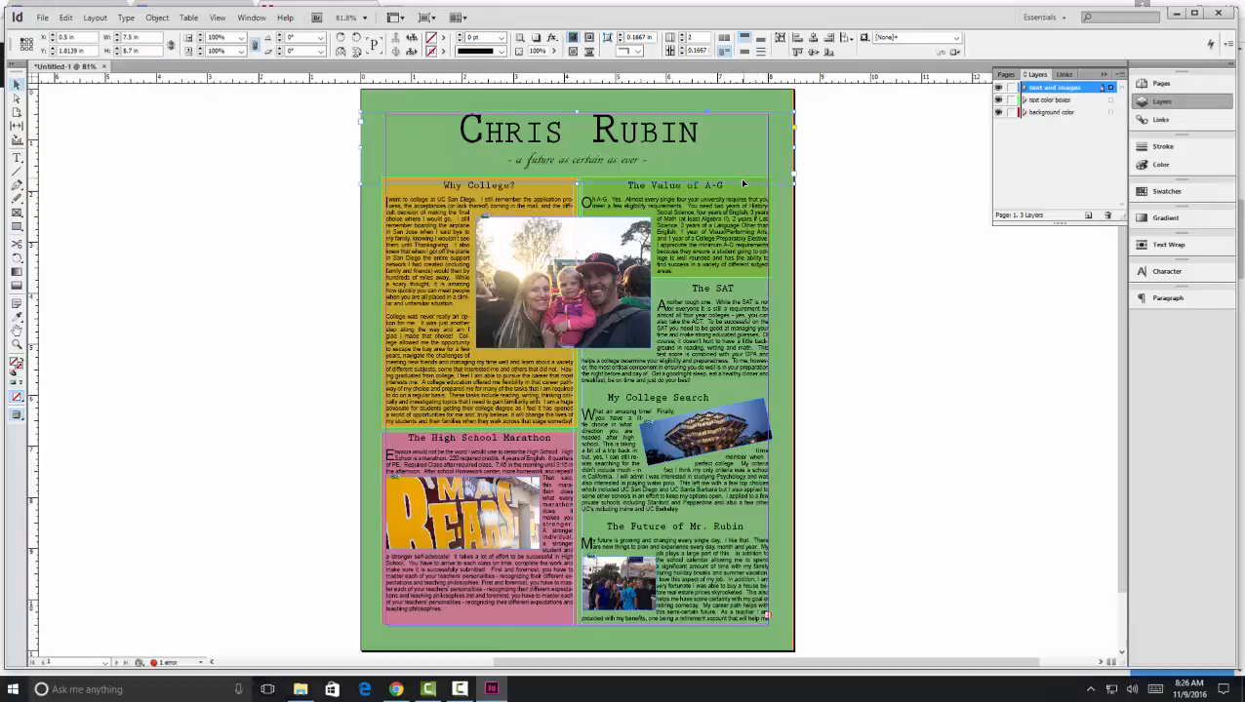
pyautogui.click(749, 280)
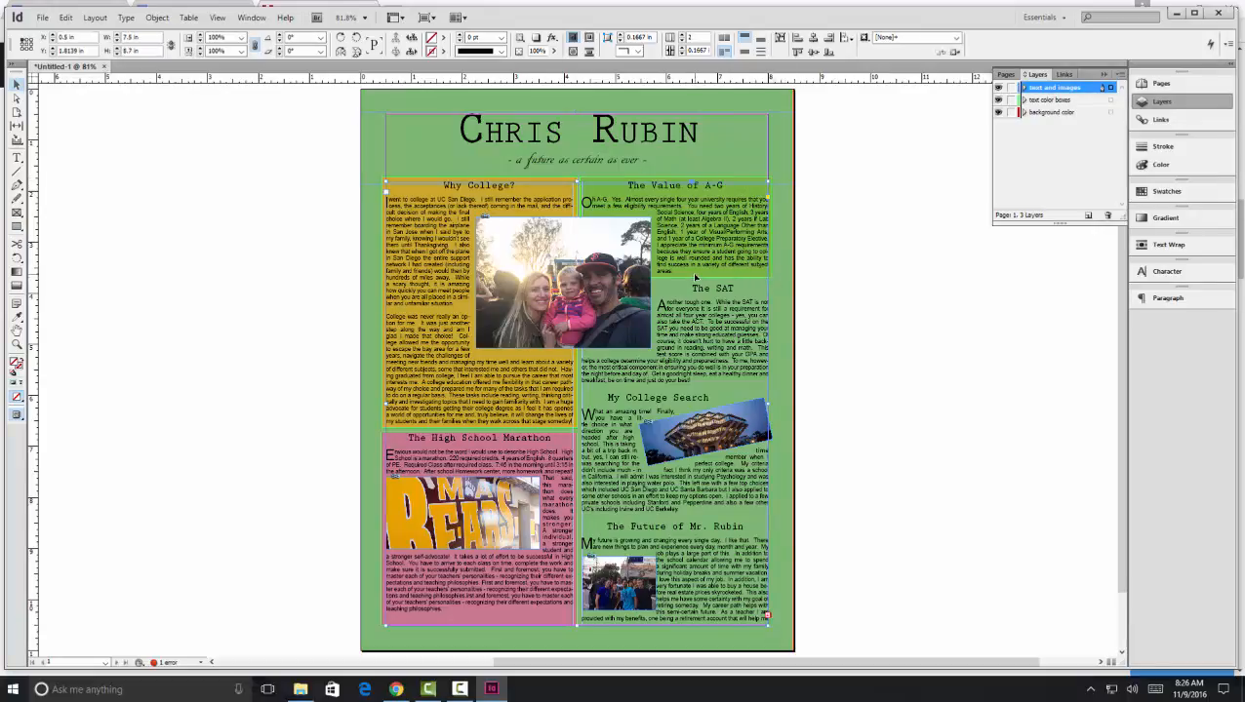
pyautogui.click(1049, 101)
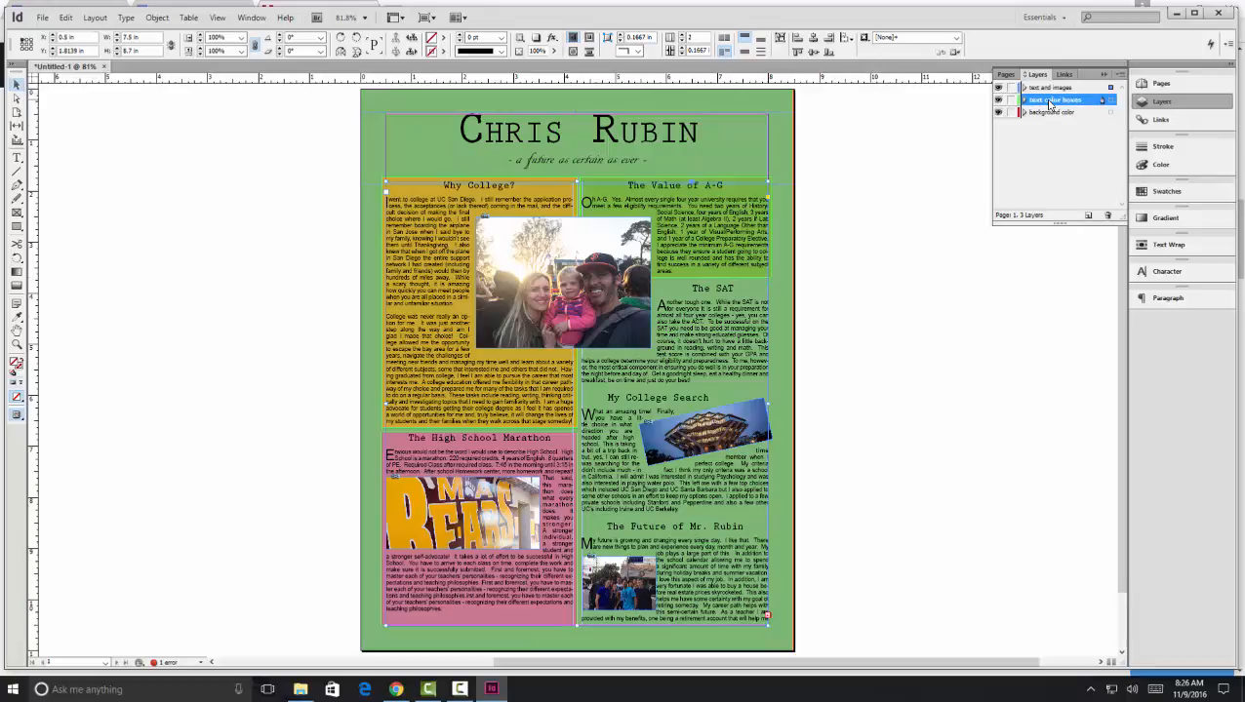
pyautogui.click(773, 280)
pyautogui.click(754, 280)
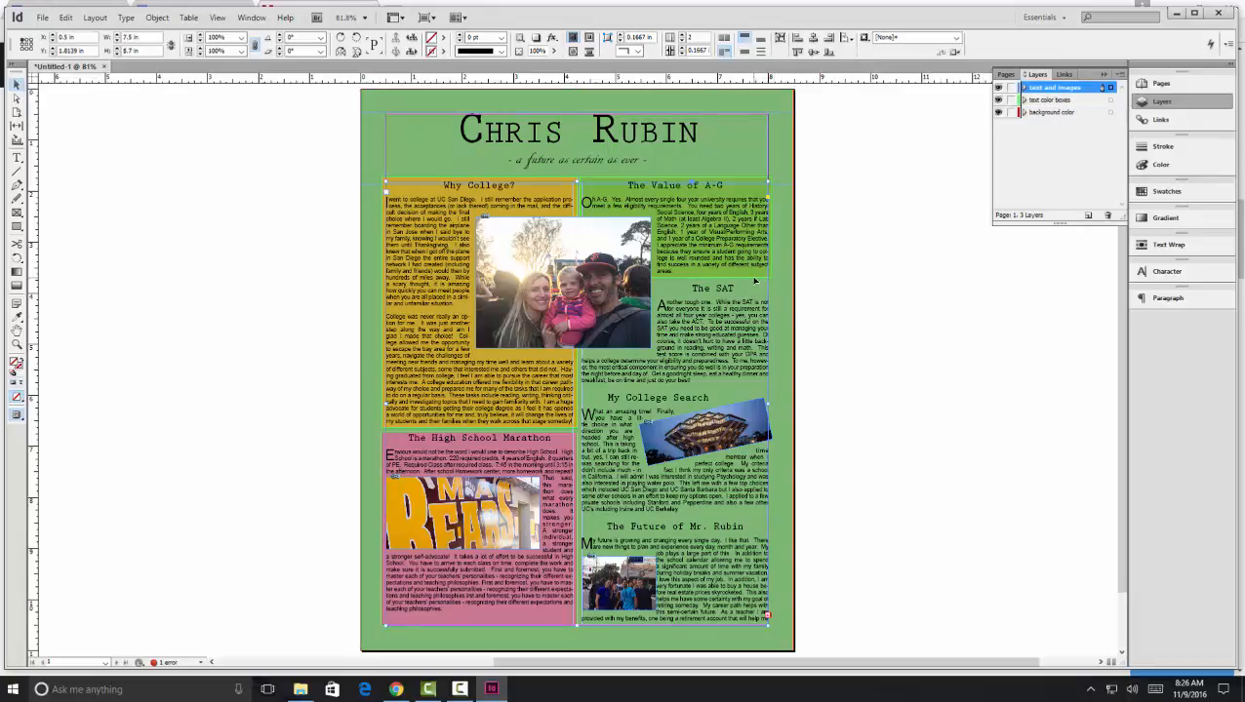
pyautogui.click(884, 298)
# Lock the text and images layer and toggle layer visibility to see only the colour boxes.
pyautogui.click(1011, 89)
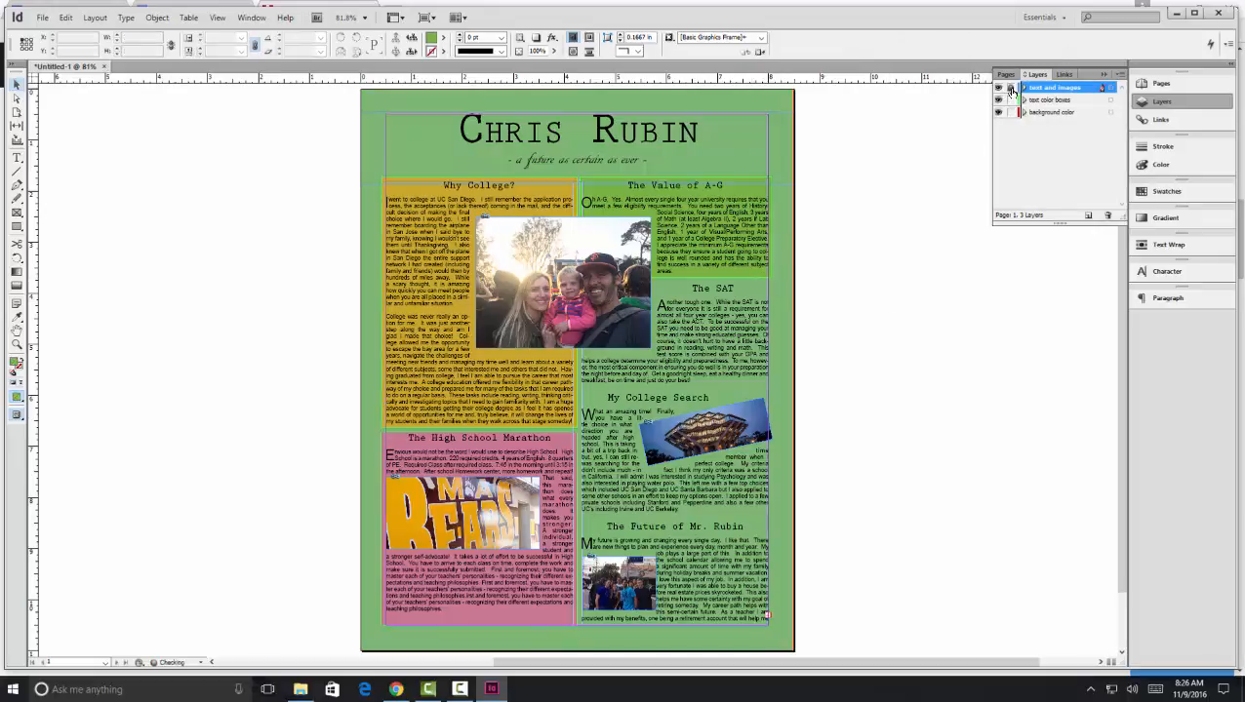
pyautogui.click(998, 89)
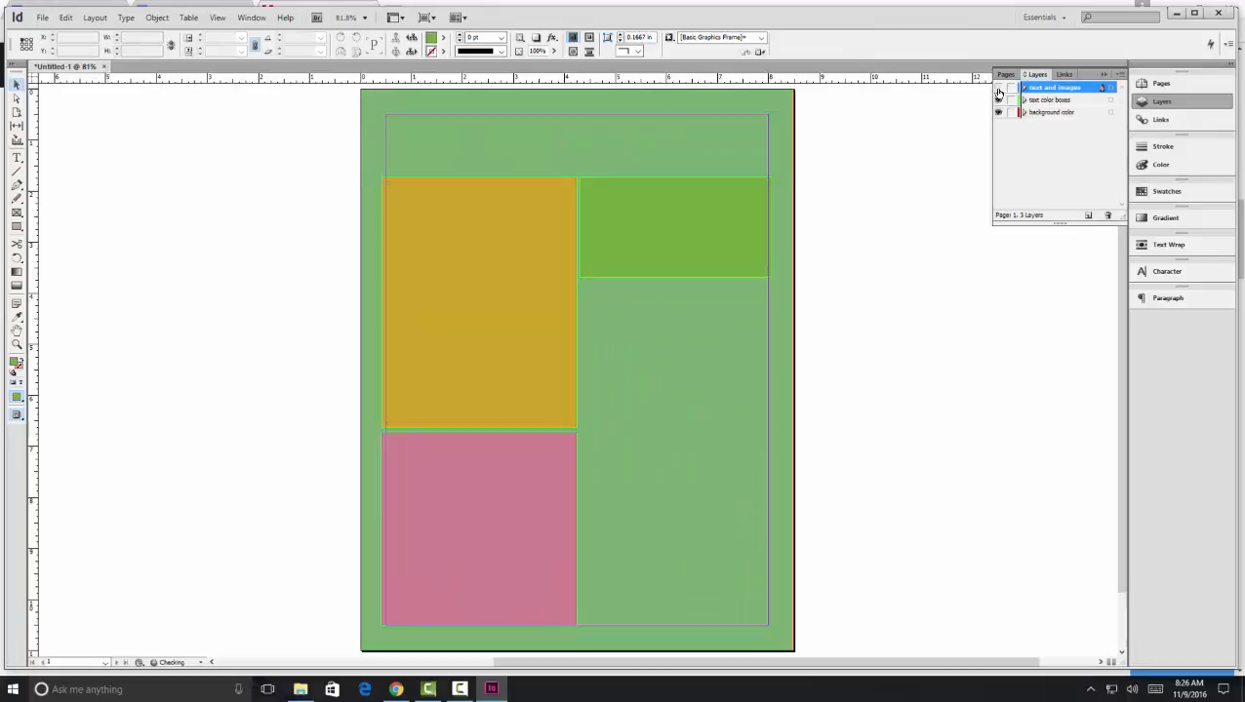
pyautogui.click(997, 89)
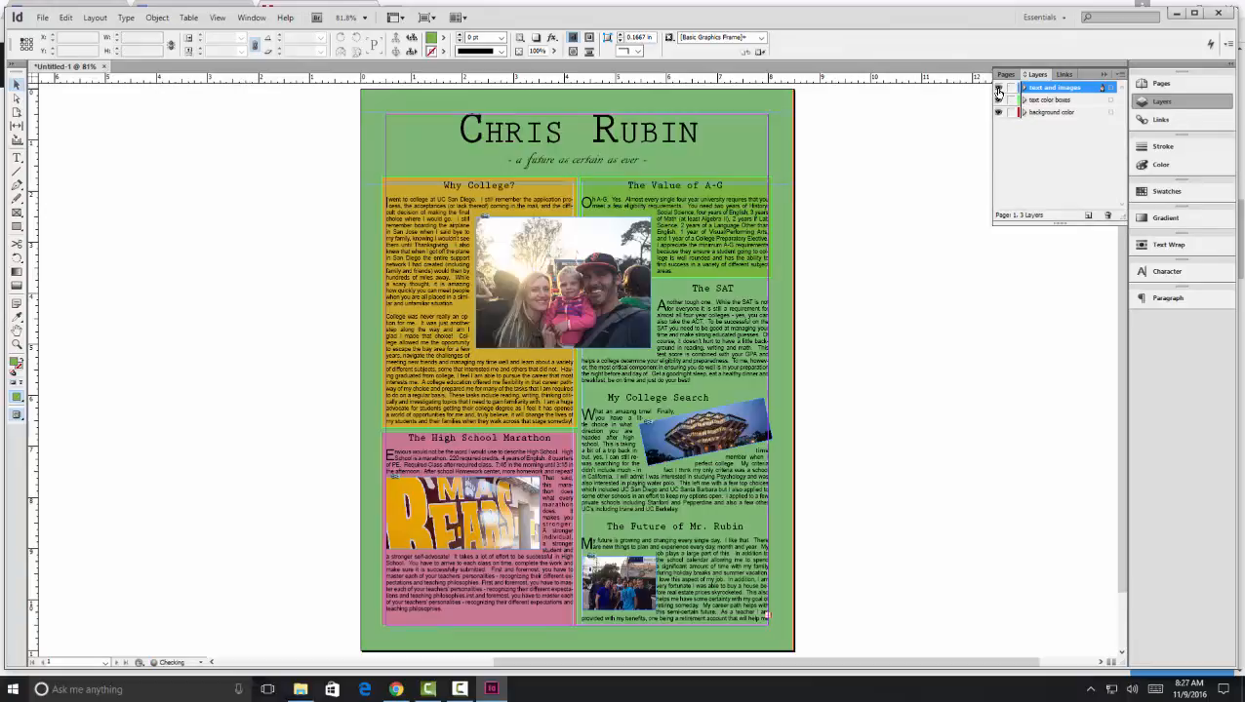
pyautogui.click(998, 112)
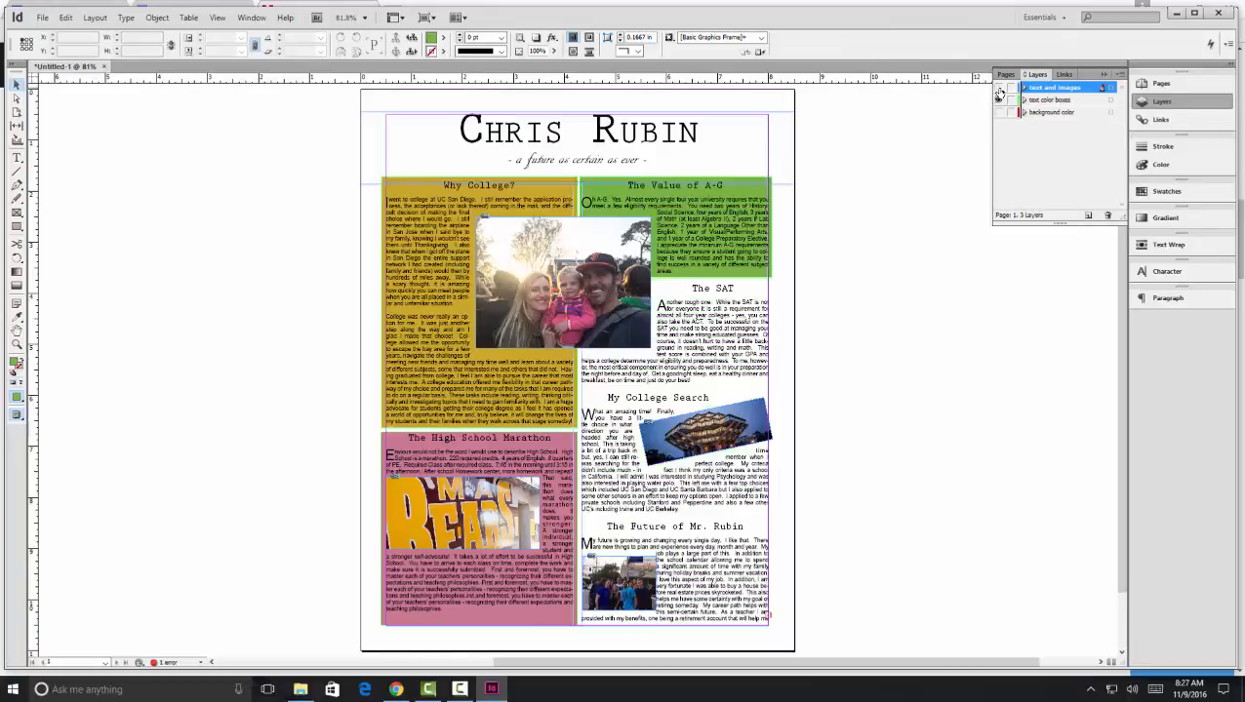
pyautogui.click(998, 89)
pyautogui.click(998, 88)
pyautogui.click(998, 112)
pyautogui.click(998, 112)
pyautogui.click(998, 89)
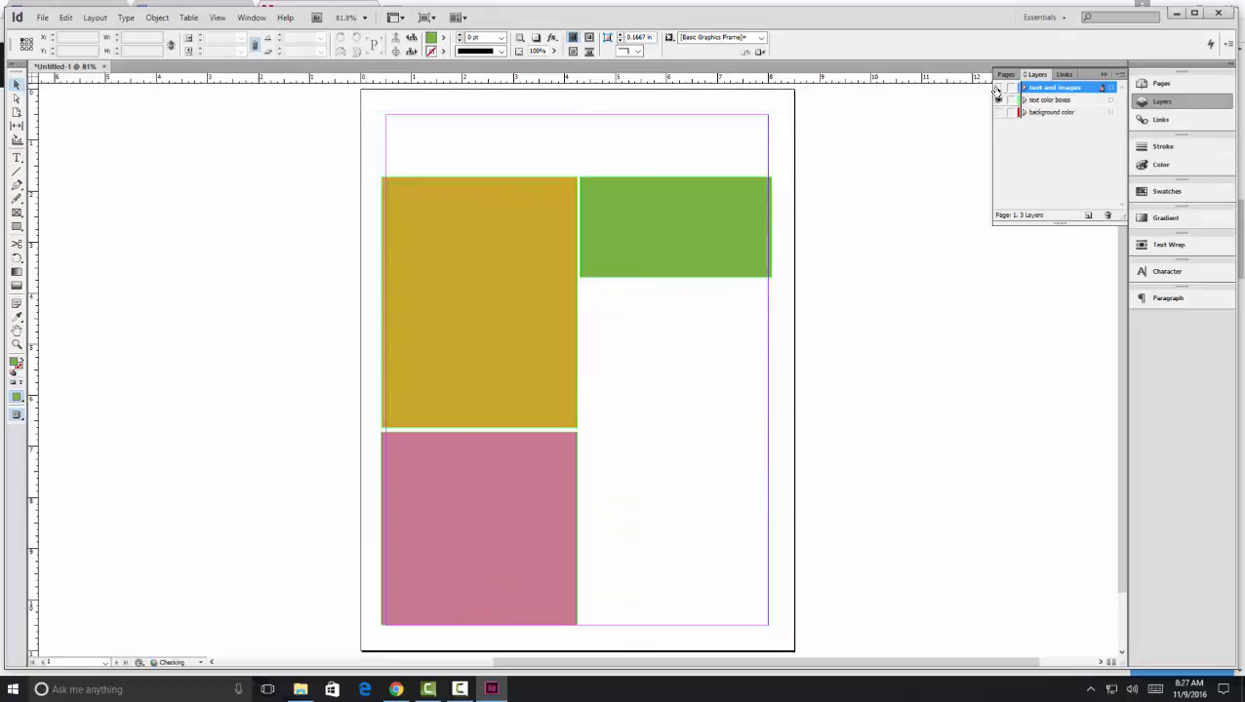
# Try a cyan fill on the A-G box, then undo it back to green.
pyautogui.click(752, 182)
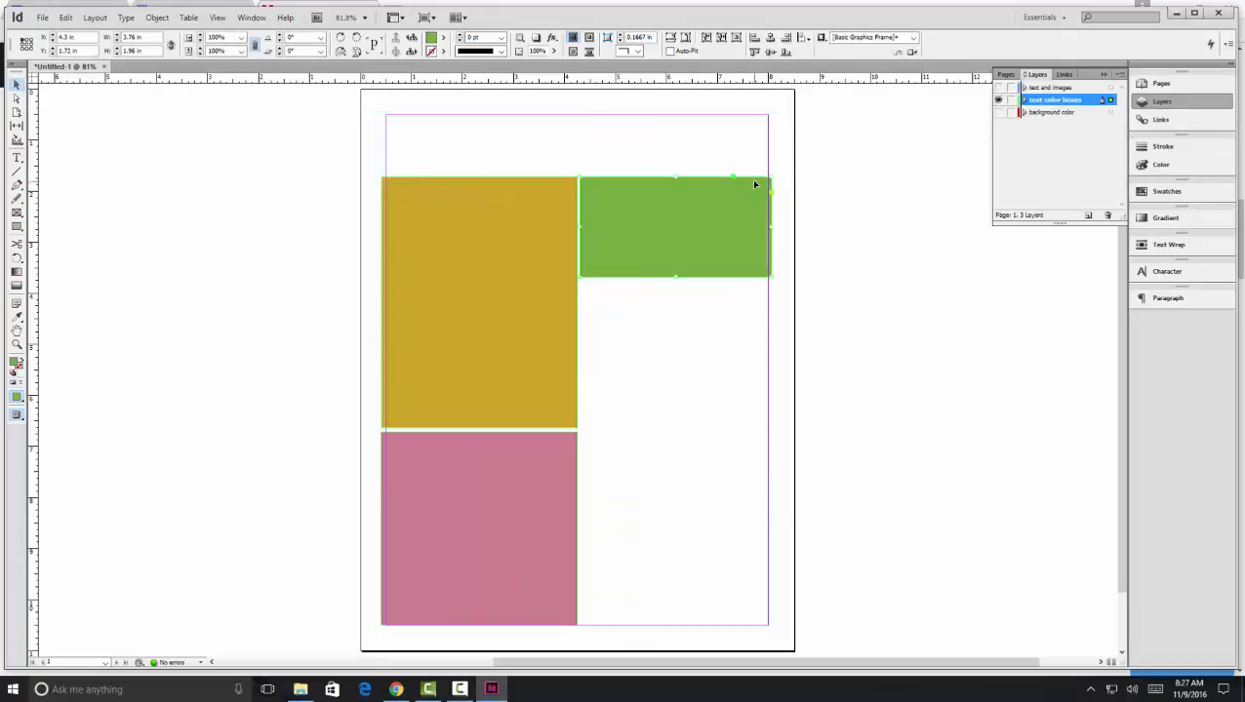
pyautogui.doubleClick(429, 39)
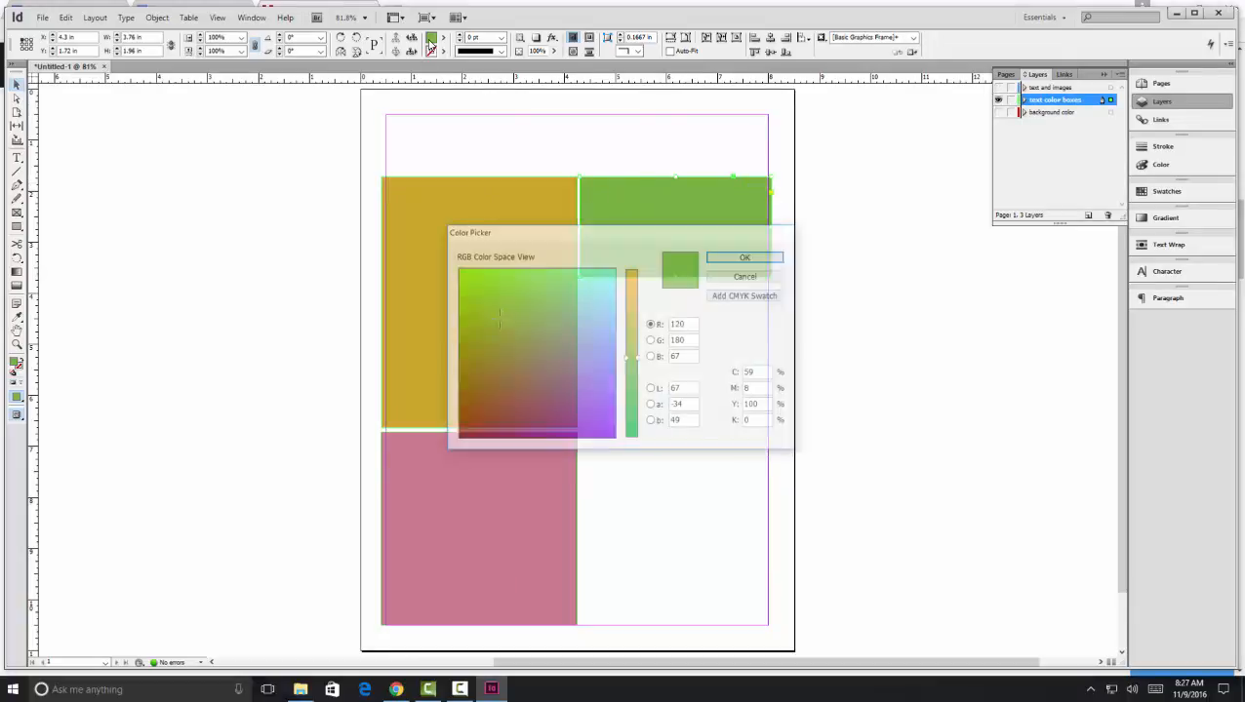
pyautogui.moveTo(556, 289); pyautogui.dragTo(593, 285)
pyautogui.click(734, 256)
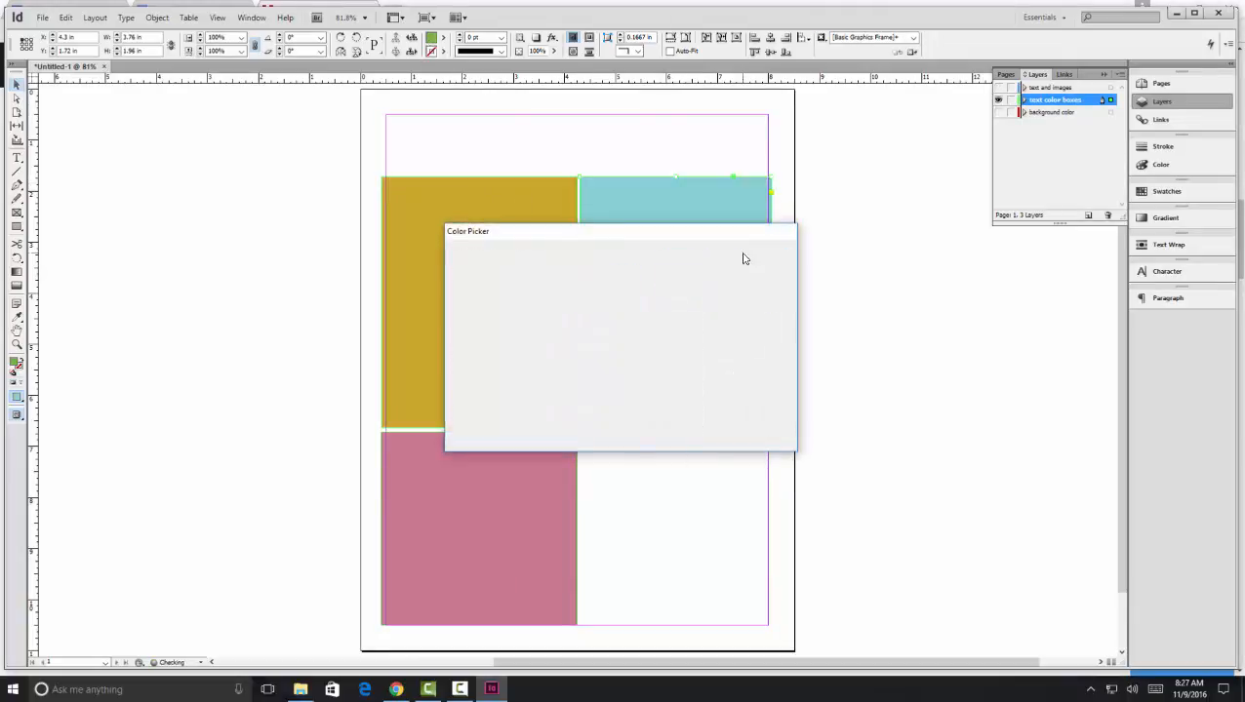
pyautogui.hotkey('ctrl', 'z')
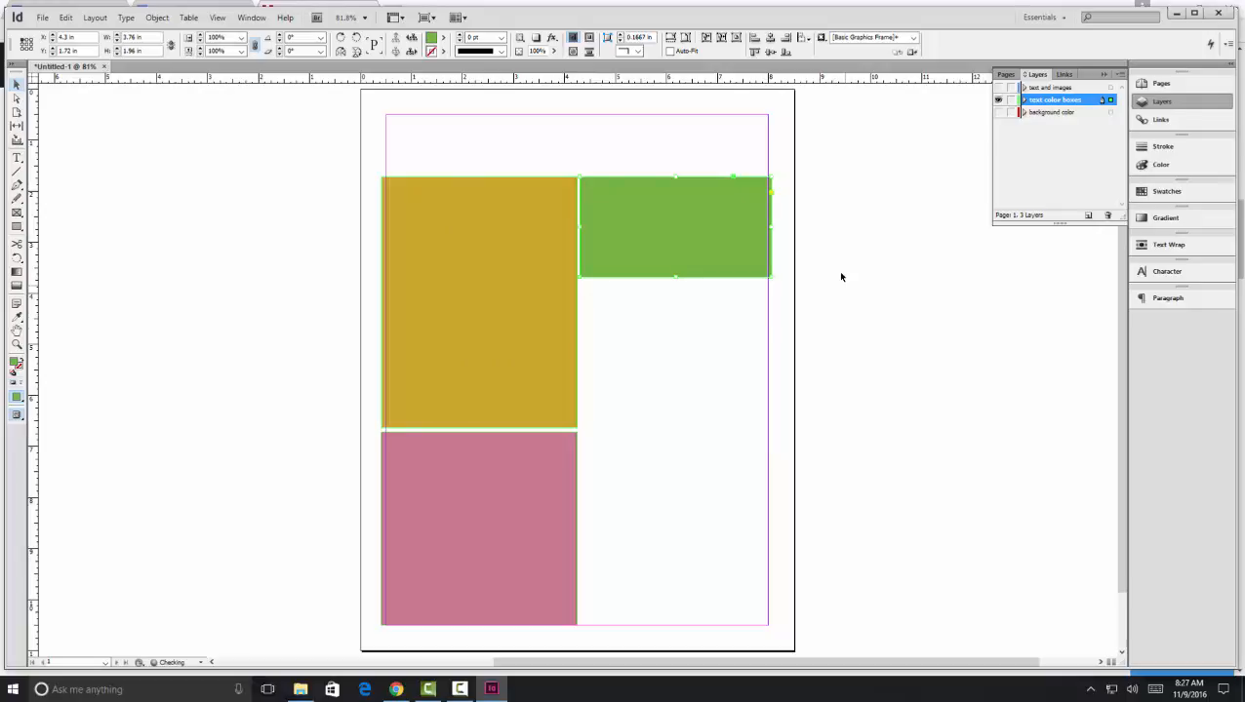
# Show the text and images again and hide the background color layer for a white page.
pyautogui.click(998, 88)
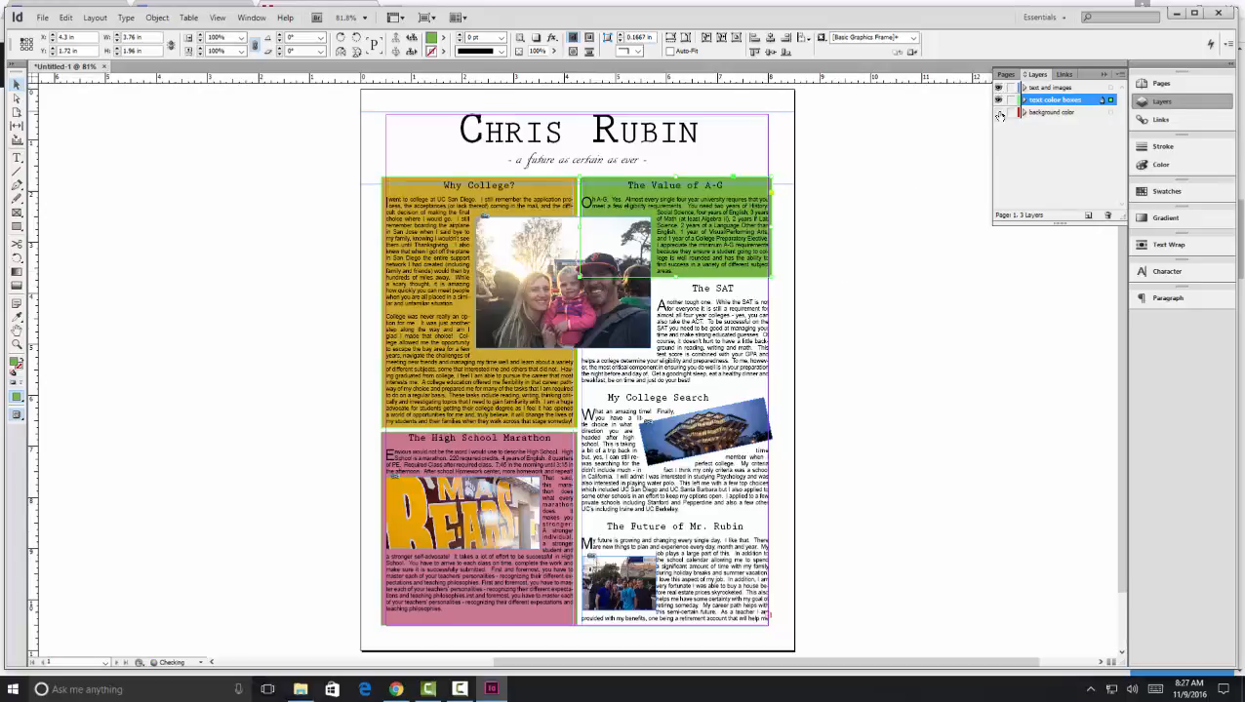
pyautogui.click(996, 112)
pyautogui.click(997, 116)
pyautogui.click(289, 223)
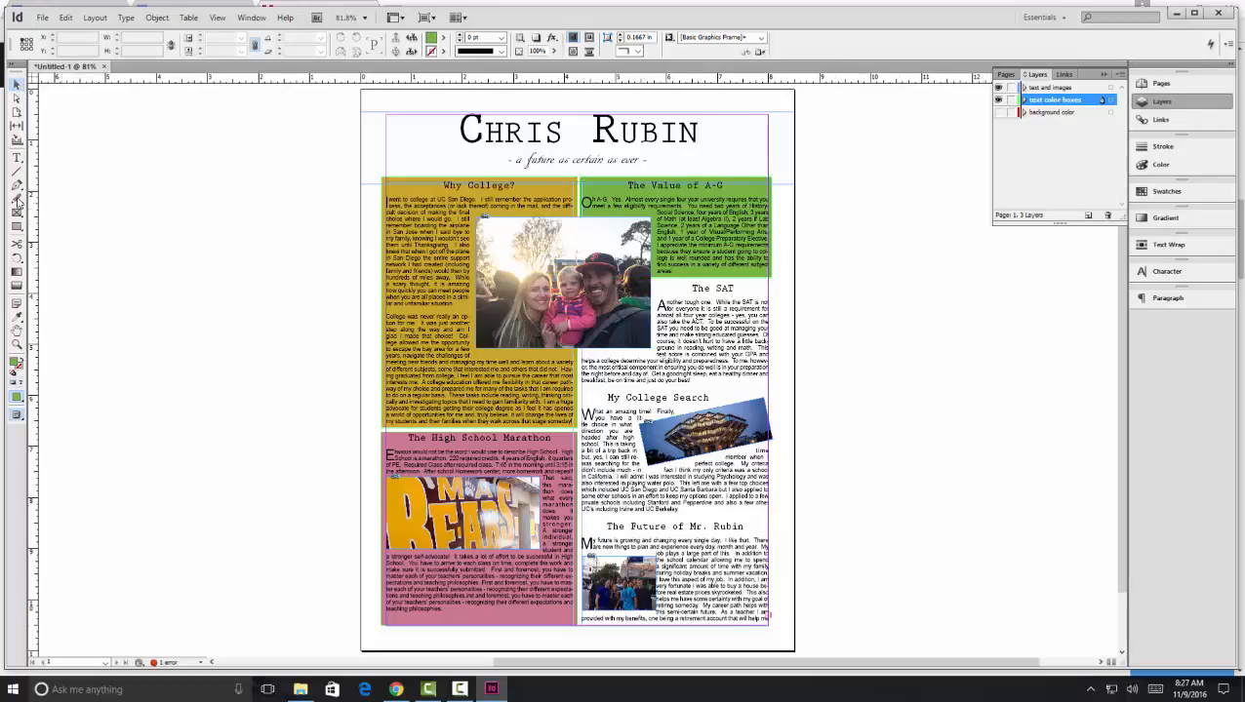
# Draw a purple box (M63, Y1) below the green A-G box, behind The SAT section.
pyautogui.click(18, 226)
pyautogui.doubleClick(430, 41)
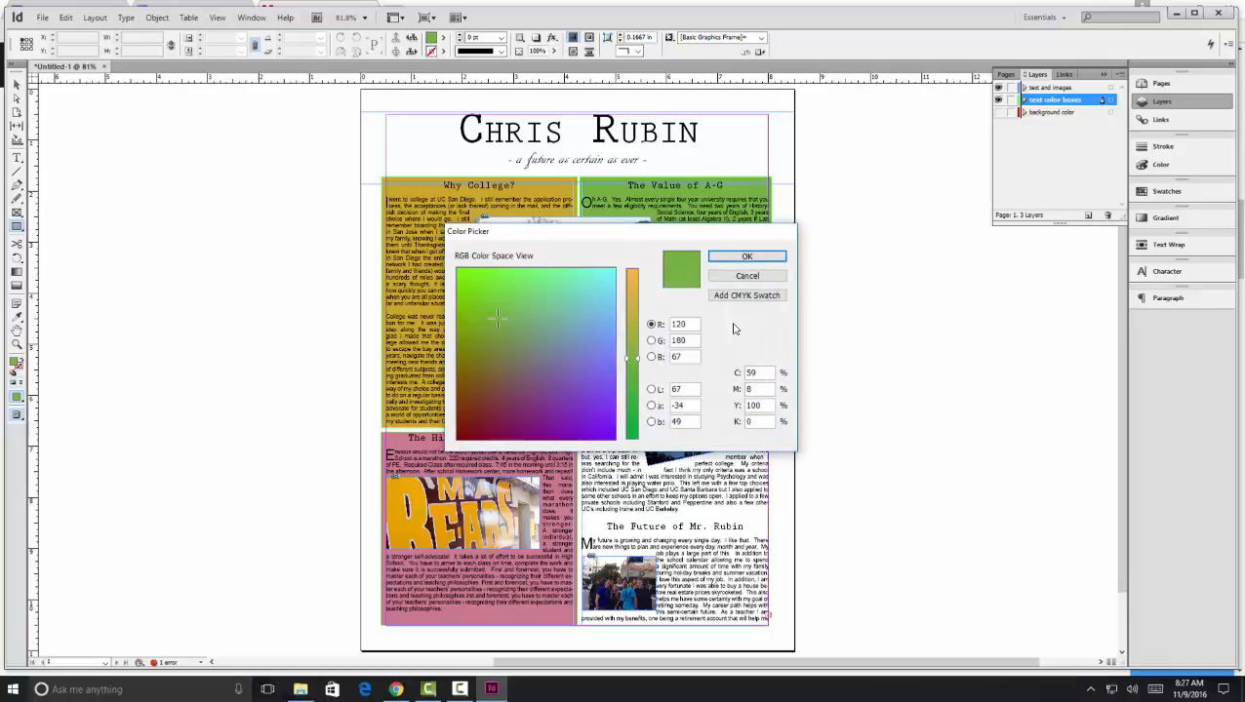
pyautogui.doubleClick(750, 373)
pyautogui.moveTo(685, 234); pyautogui.dragTo(425, 291)
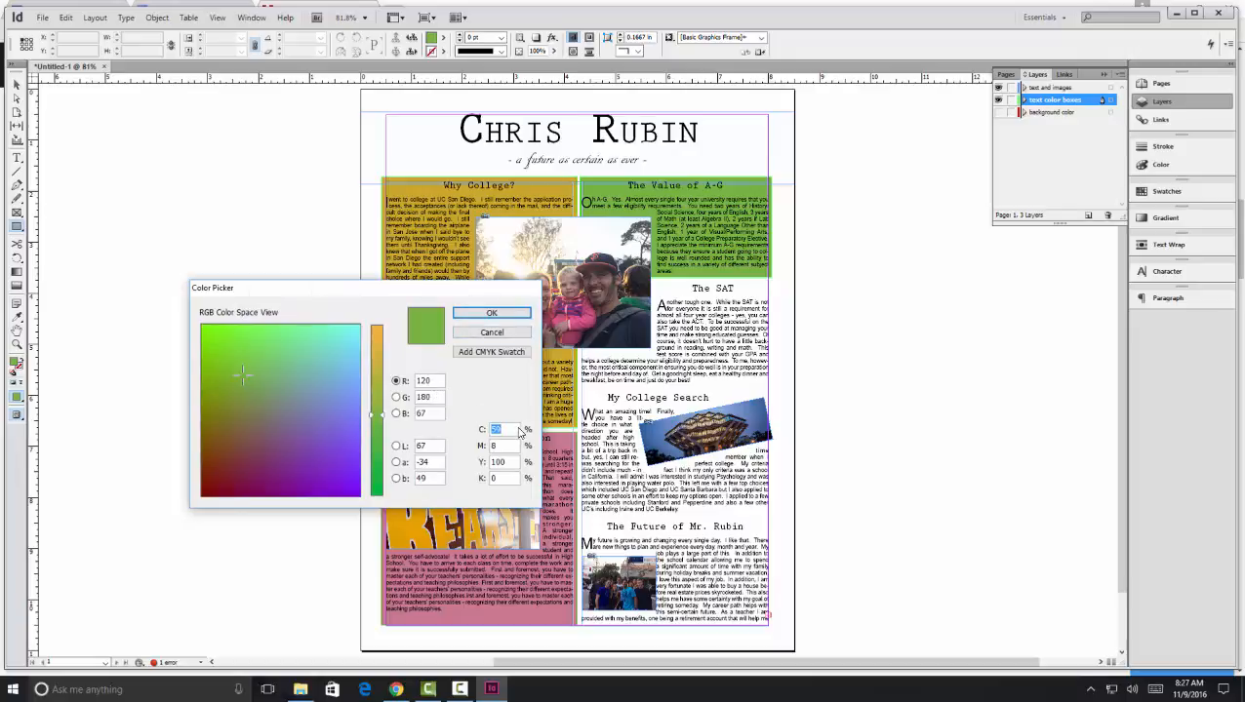
pyautogui.press('Tab')
pyautogui.write('63')
pyautogui.press('Tab')
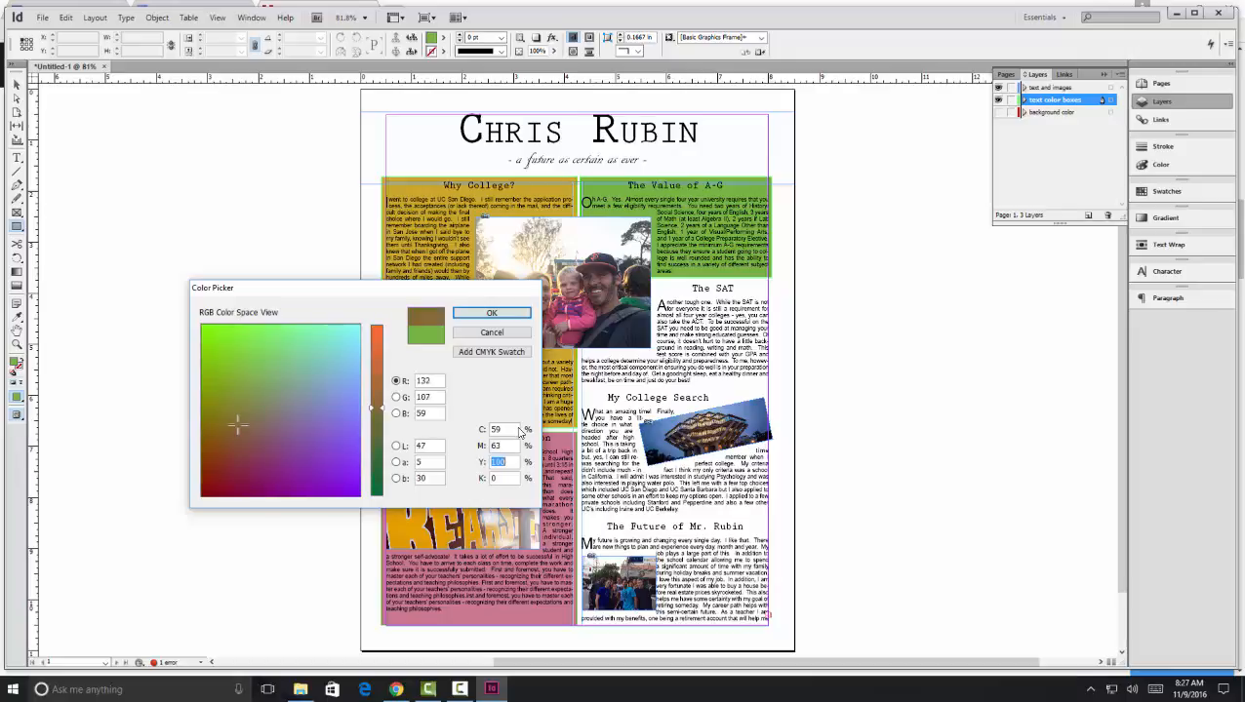
pyautogui.write('1')
pyautogui.press('Return')
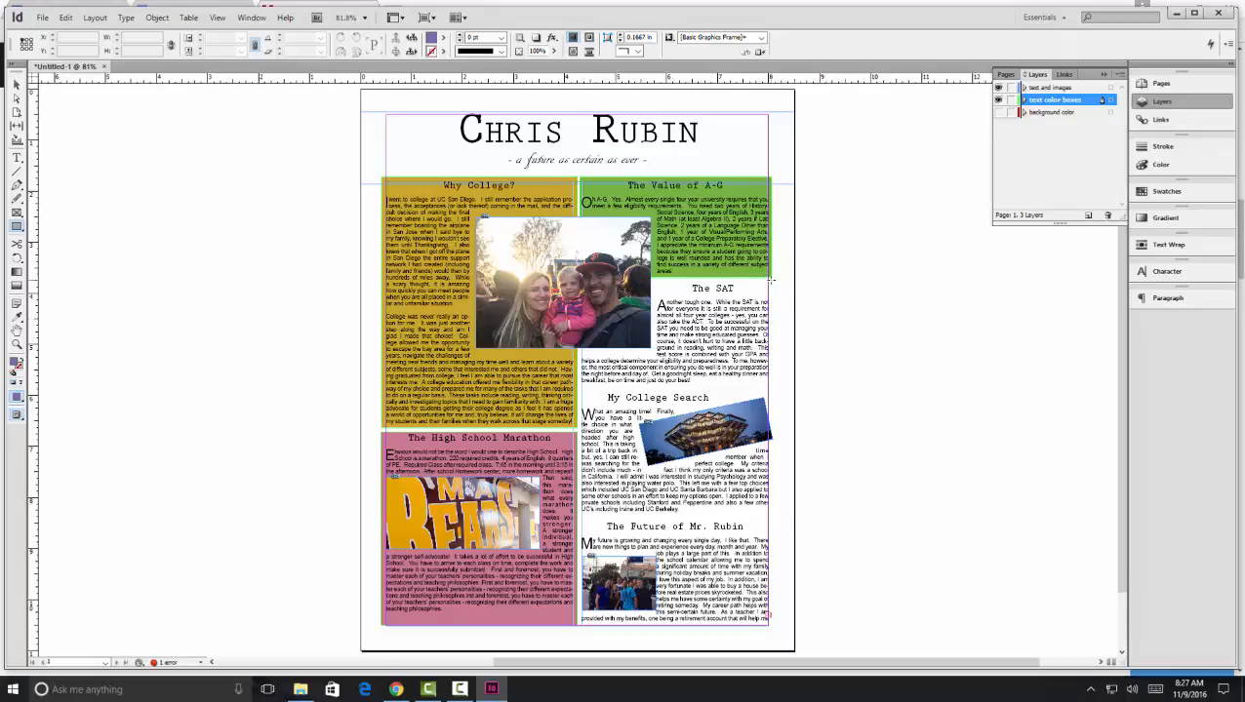
pyautogui.moveTo(770, 280); pyautogui.dragTo(579, 386)
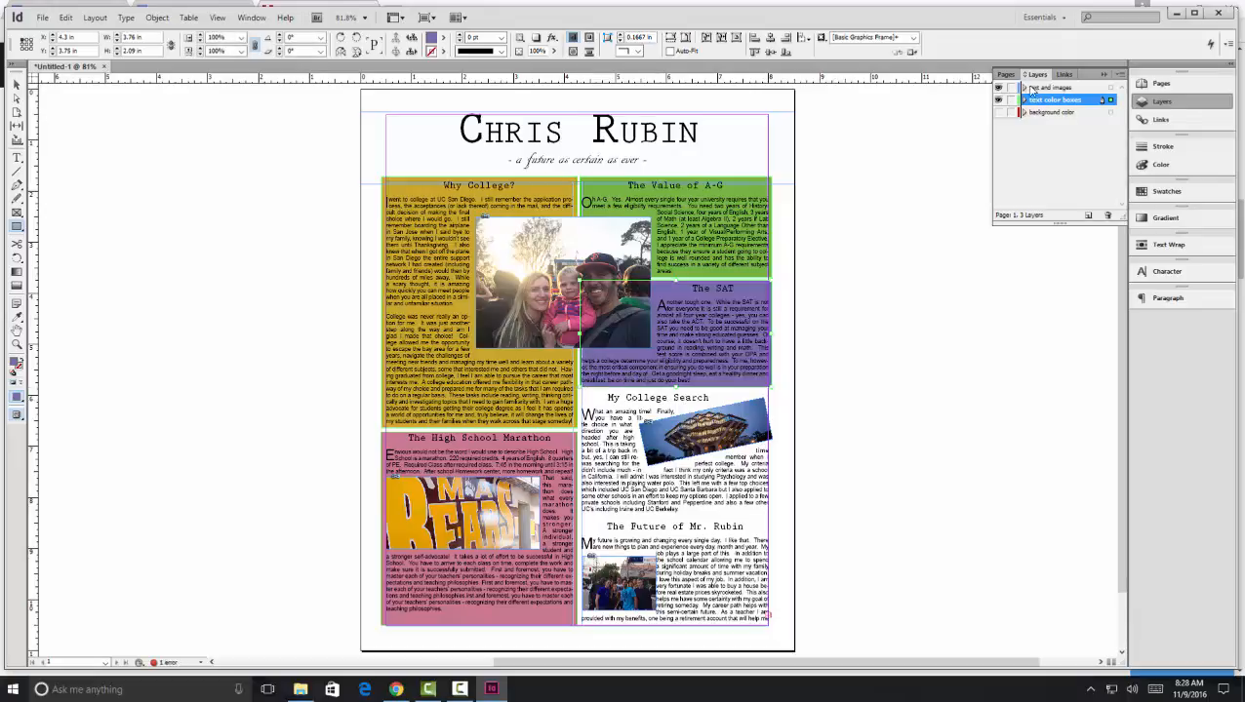
# Deselect the purple box, then make the text and images and background color layers visible again.
pyautogui.click(1011, 88)
pyautogui.click(997, 89)
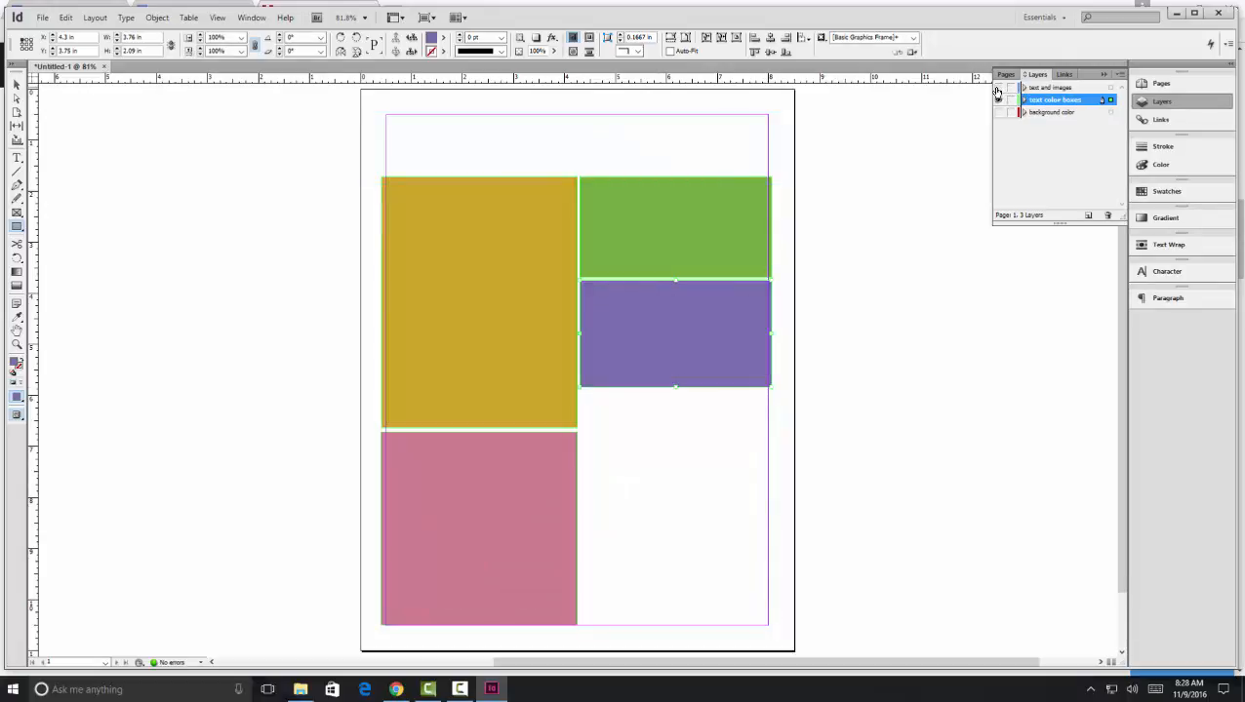
pyautogui.click(16, 86)
pyautogui.click(172, 181)
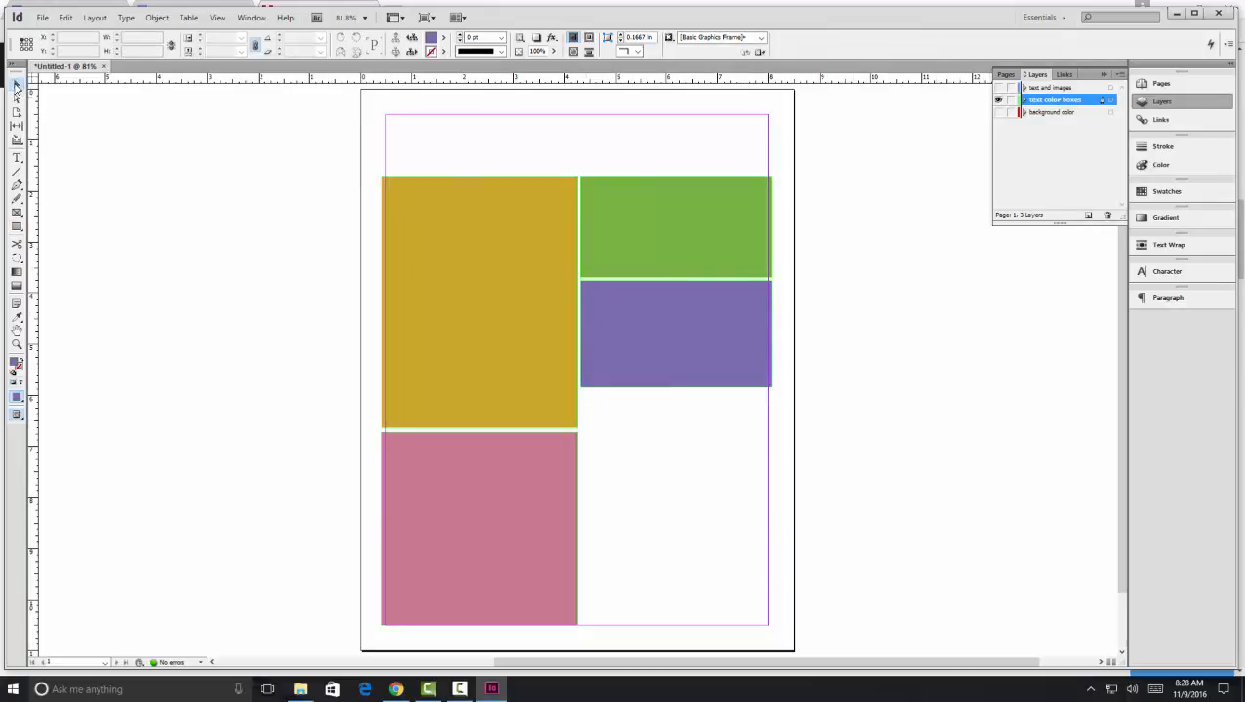
pyautogui.click(997, 87)
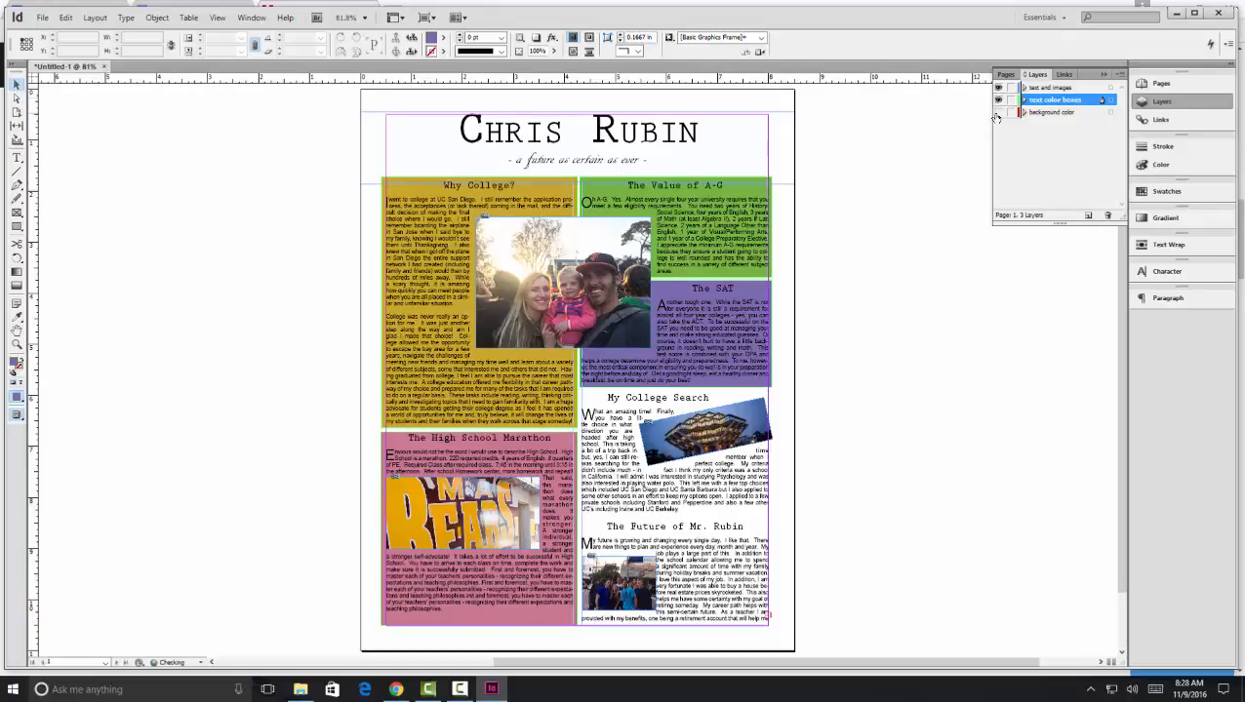
pyautogui.click(997, 112)
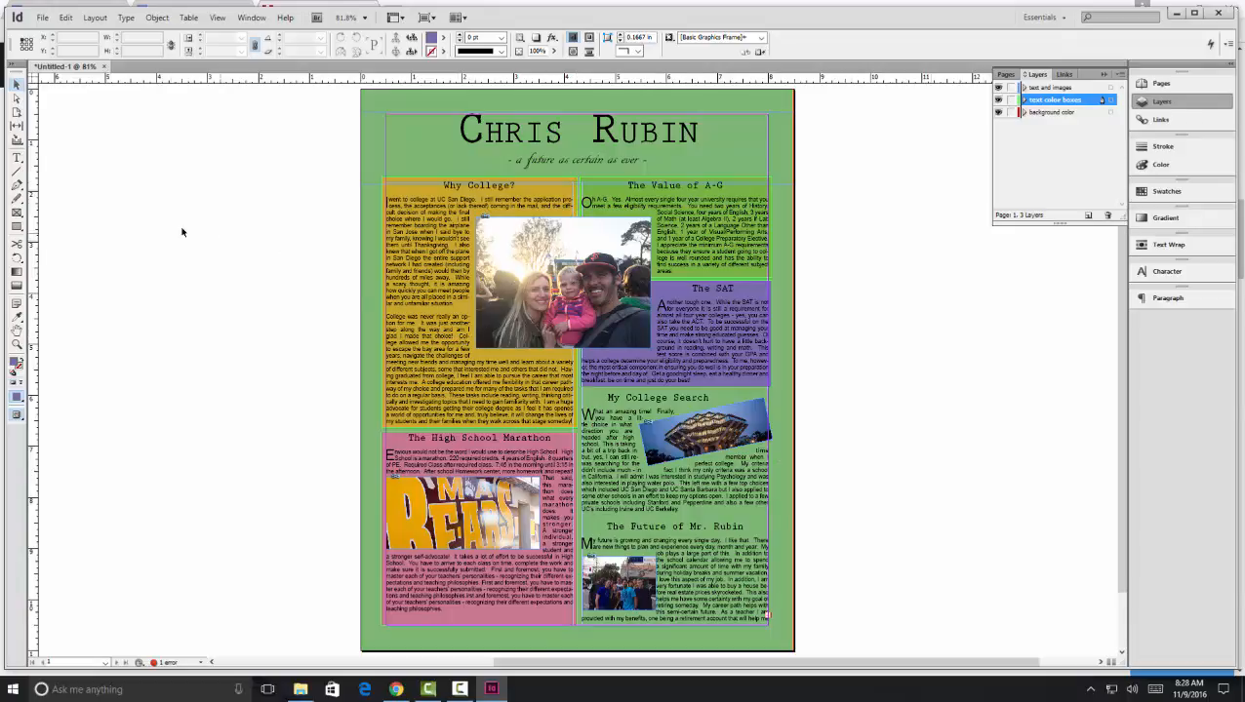
# Set the fill to C54 M27 Y10 K0 and draw a 3.76 × 2.42 in box behind My College Search.
pyautogui.click(16, 228)
pyautogui.click(17, 86)
pyautogui.click(17, 227)
pyautogui.doubleClick(431, 39)
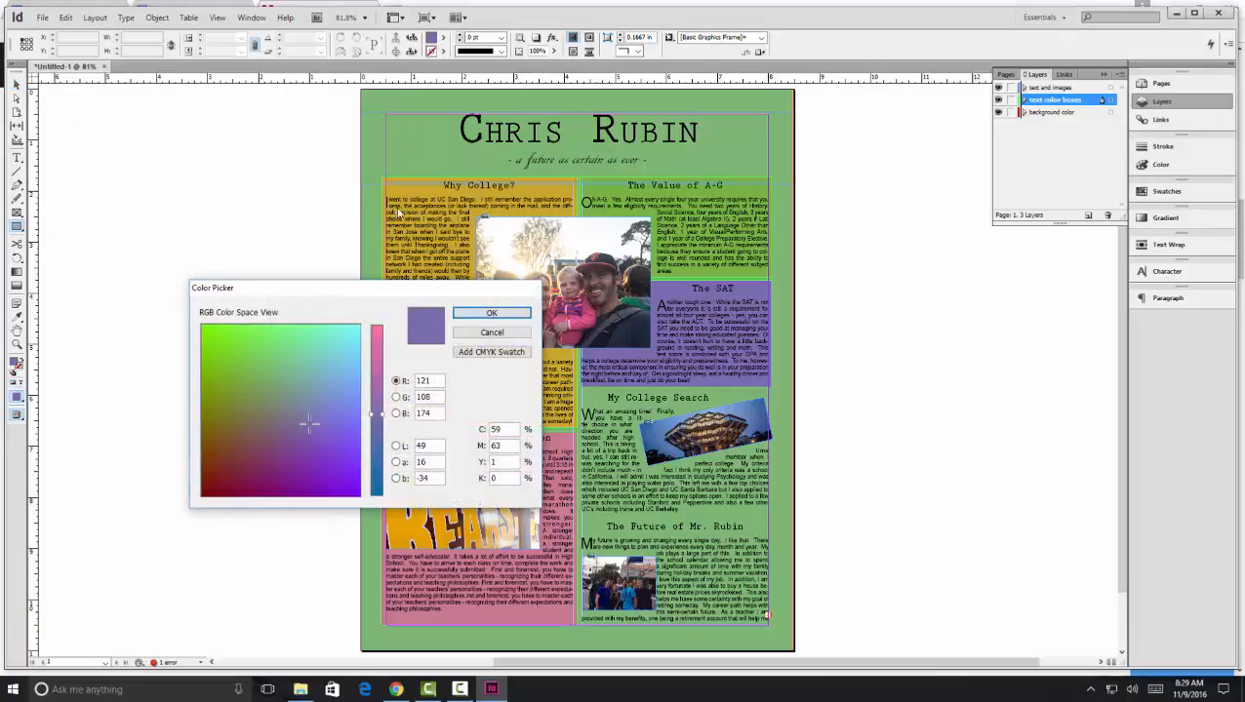
pyautogui.doubleClick(507, 432)
pyautogui.write('54')
pyautogui.press('Tab')
pyautogui.write('27')
pyautogui.press('Tab')
pyautogui.write('10')
pyautogui.press('Tab')
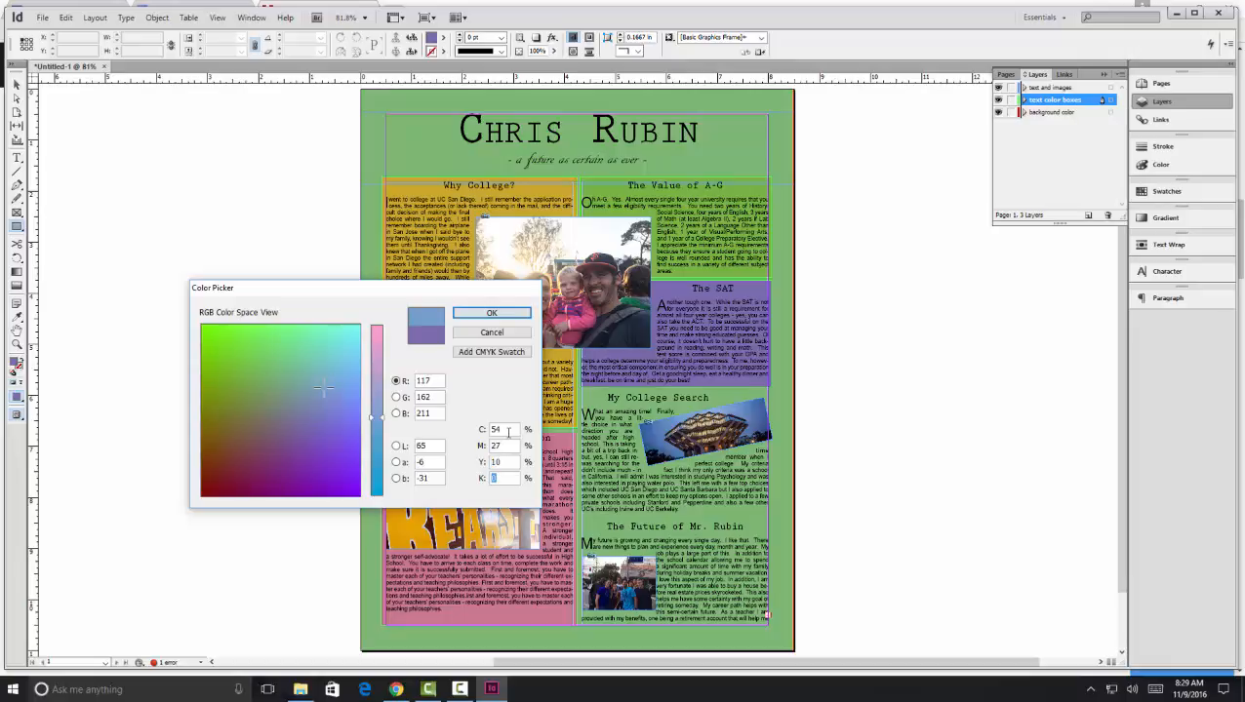
pyautogui.click(489, 313)
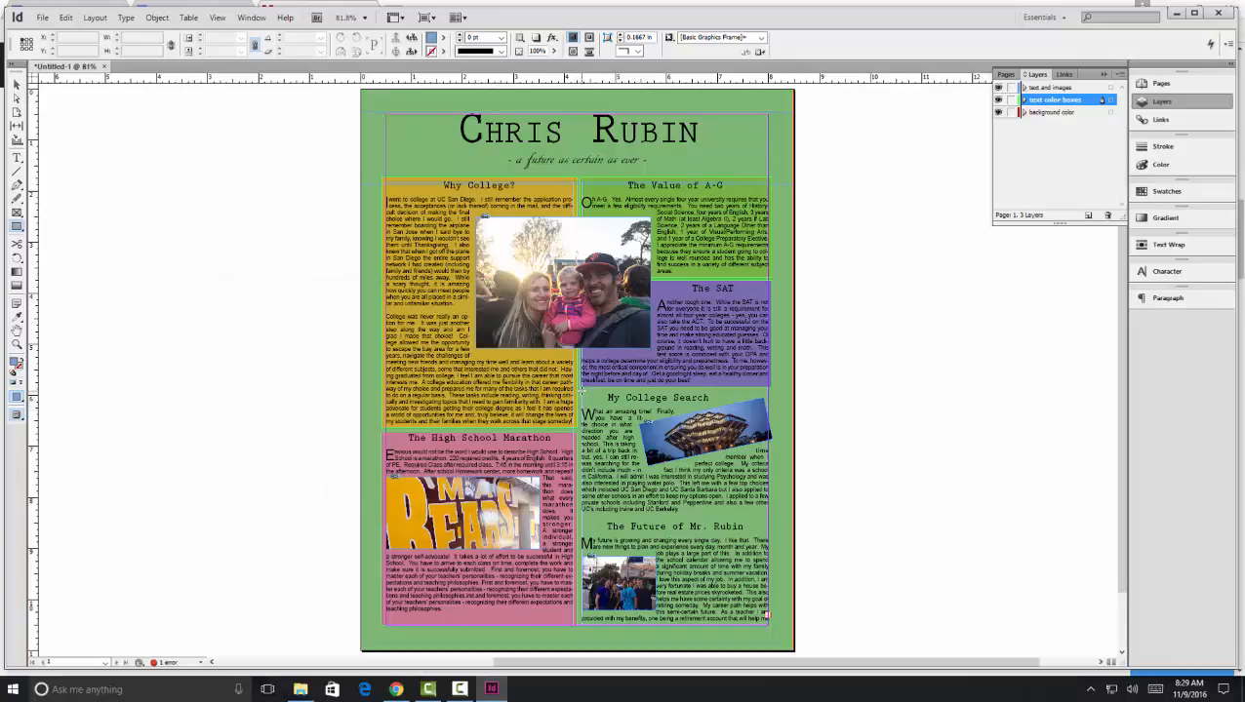
pyautogui.moveTo(580, 392)
pyautogui.mouseDown()
pyautogui.moveTo(730, 466)
pyautogui.moveTo(769, 493)
pyautogui.moveTo(770, 514)
pyautogui.mouseUp()
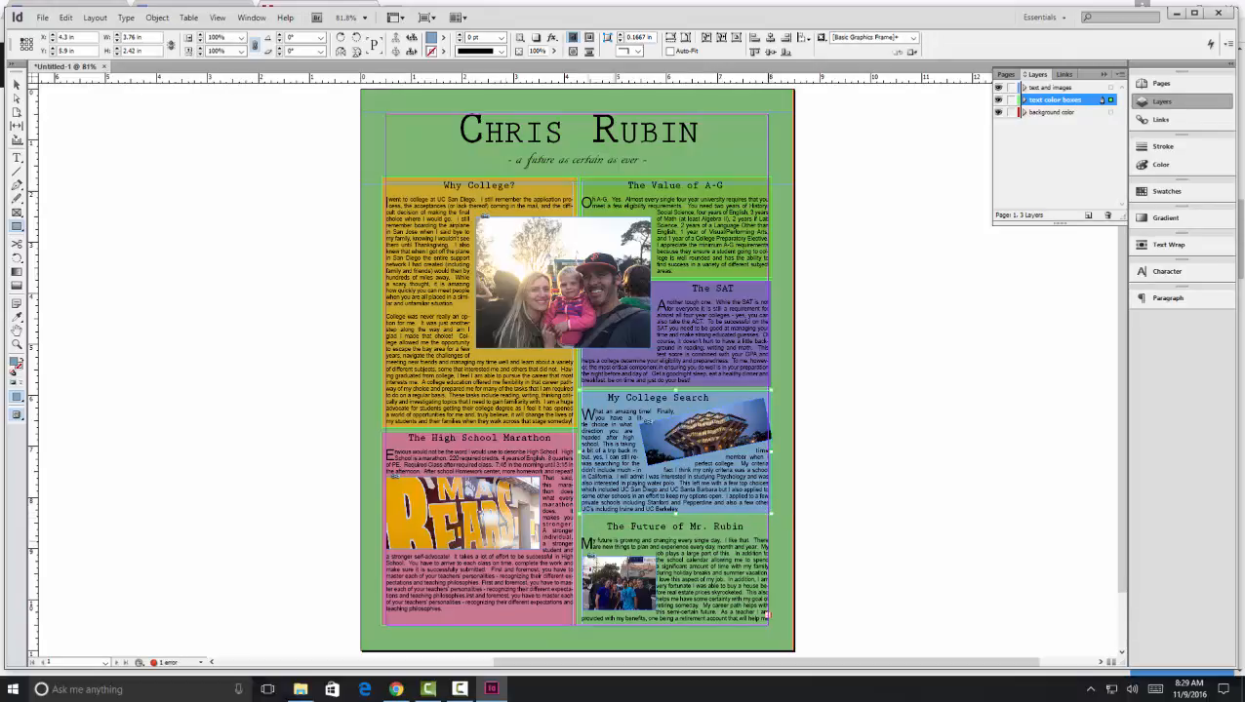
# Deselect the blue box and set the rectangle fill to C23 M3 Y83 K0.
pyautogui.click(16, 85)
pyautogui.click(74, 137)
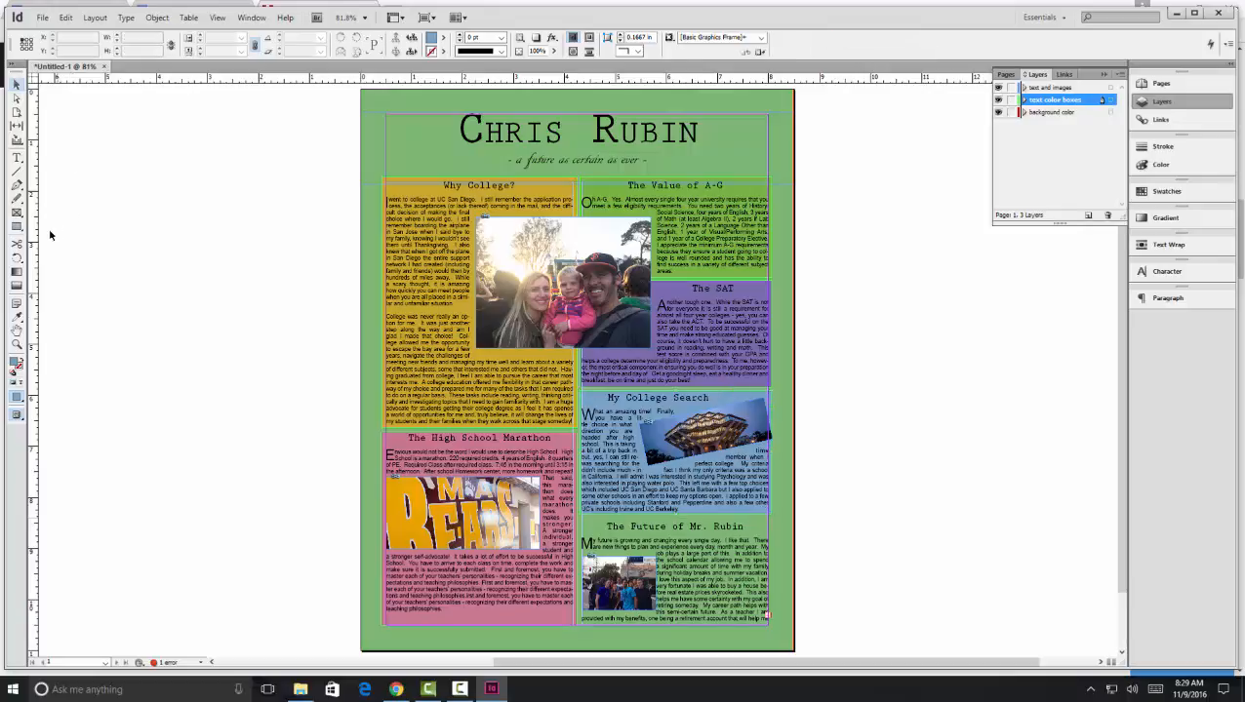
pyautogui.click(17, 228)
pyautogui.doubleClick(432, 38)
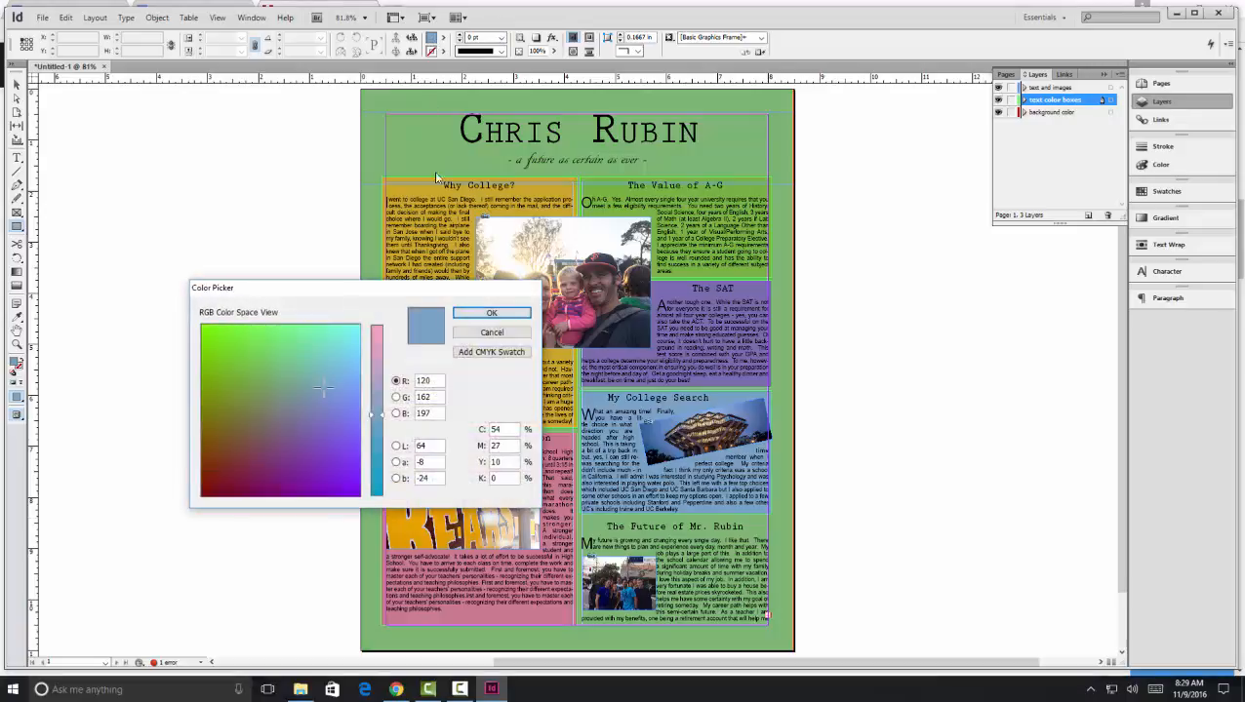
pyautogui.doubleClick(496, 429)
pyautogui.write('23')
pyautogui.press('Tab')
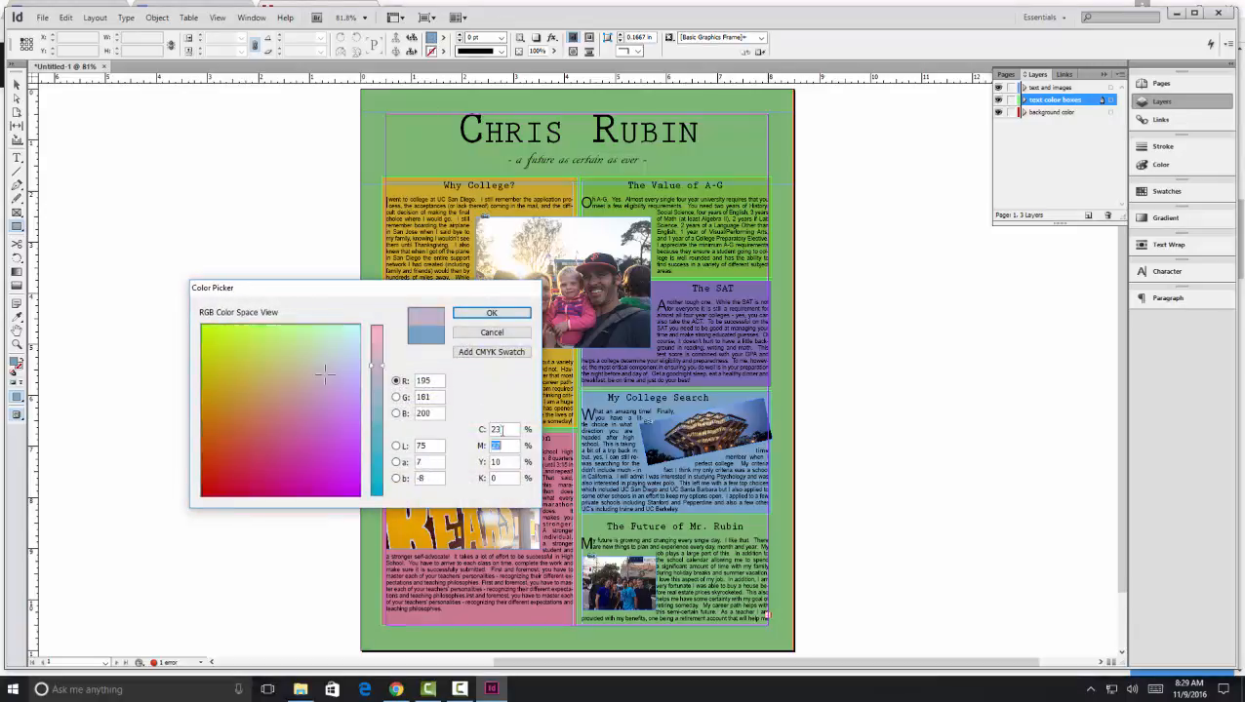
pyautogui.write('3')
pyautogui.press('Tab')
pyautogui.write('83')
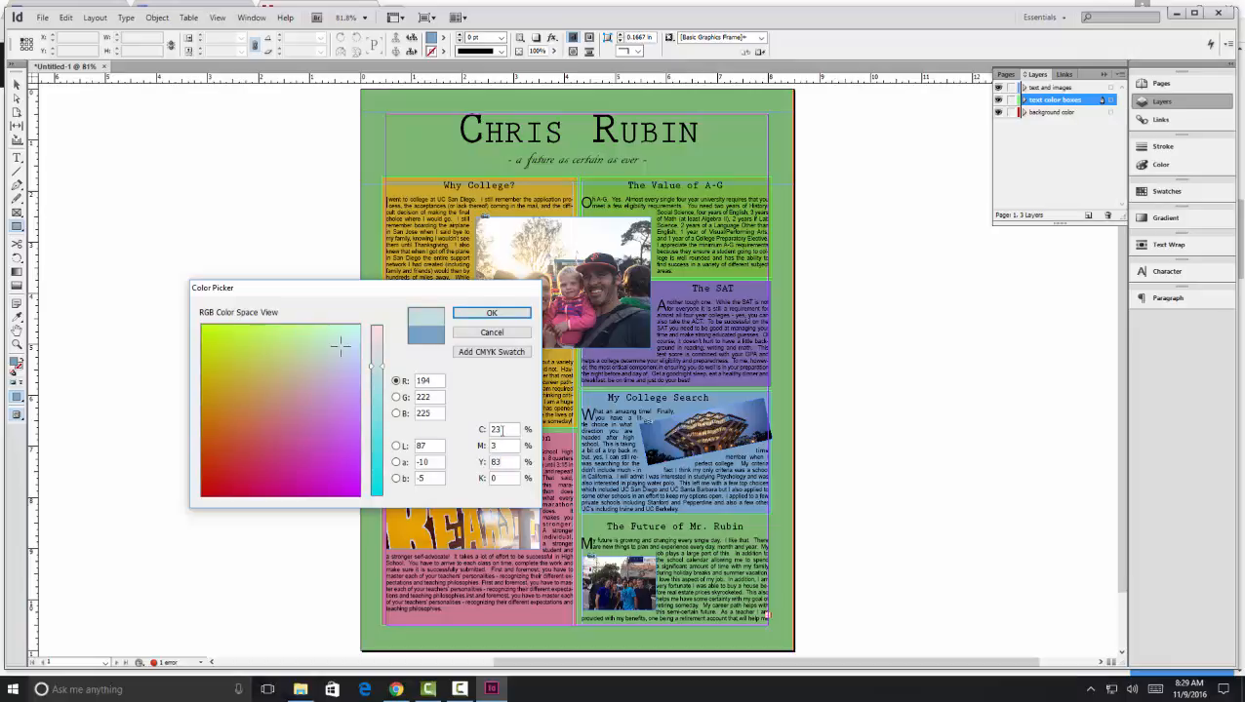
pyautogui.press('Tab')
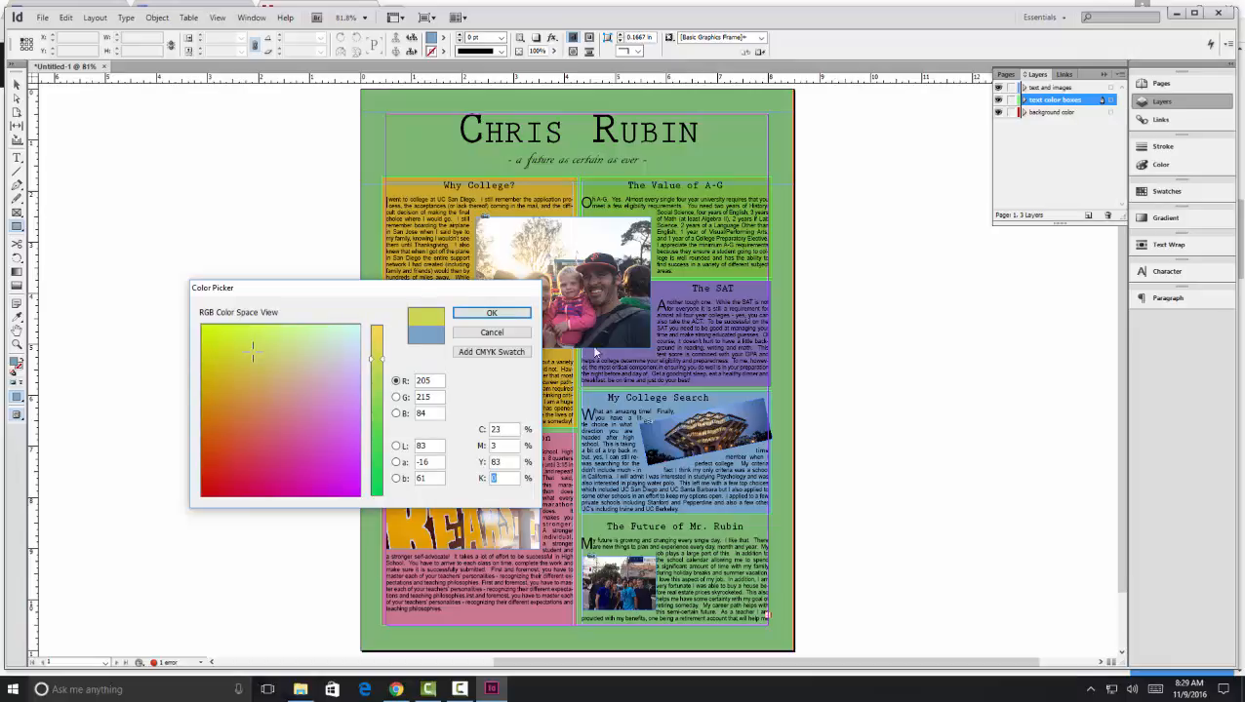
pyautogui.click(492, 313)
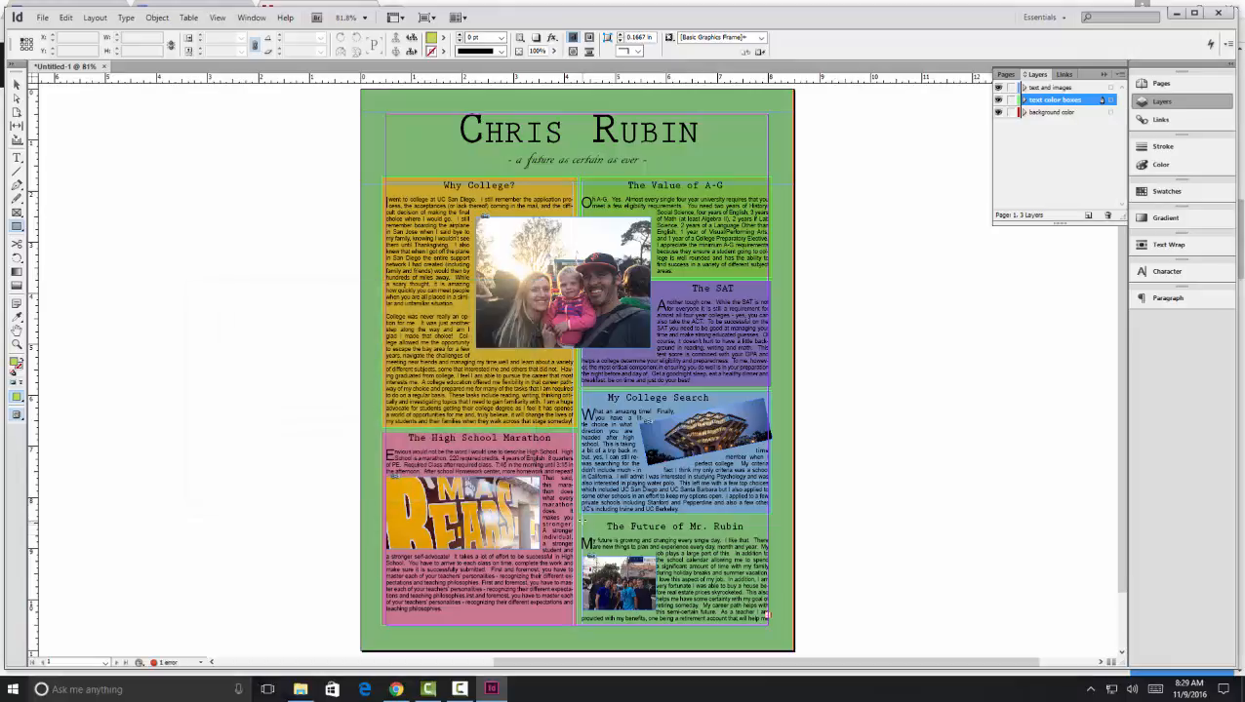
# Draw the 3.76 × 2.1 in yellow-green box behind The Future of Mr. Rubin.
pyautogui.moveTo(577, 517); pyautogui.dragTo(772, 624)
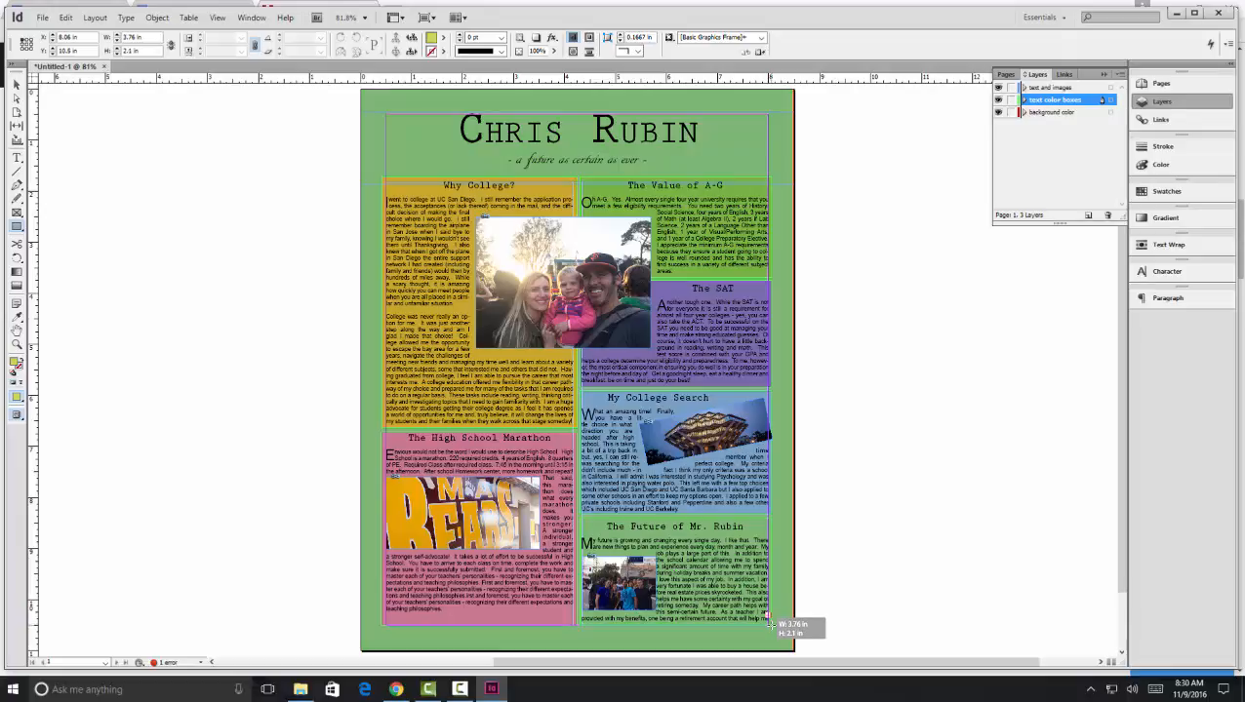
pyautogui.moveTo(770, 625); pyautogui.dragTo(770, 625)
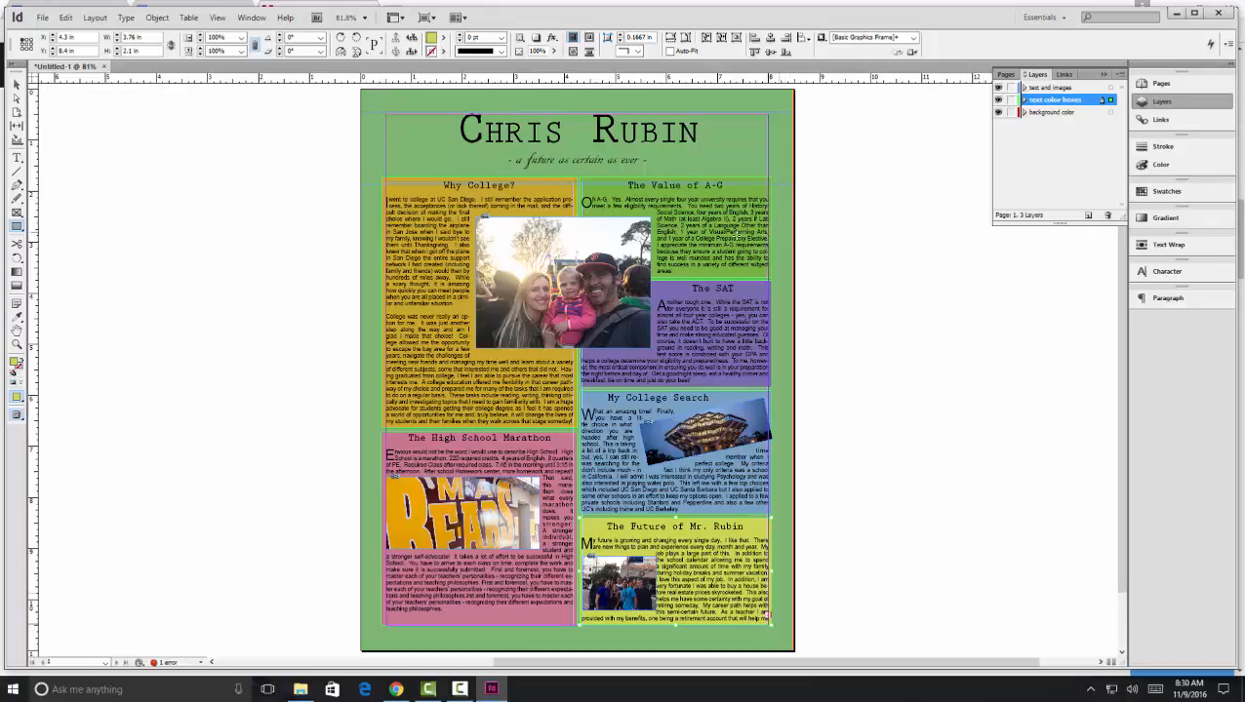
pyautogui.click(17, 85)
# Make background color the working layer, hide the other layers, and select the green background rectangle.
pyautogui.click(87, 142)
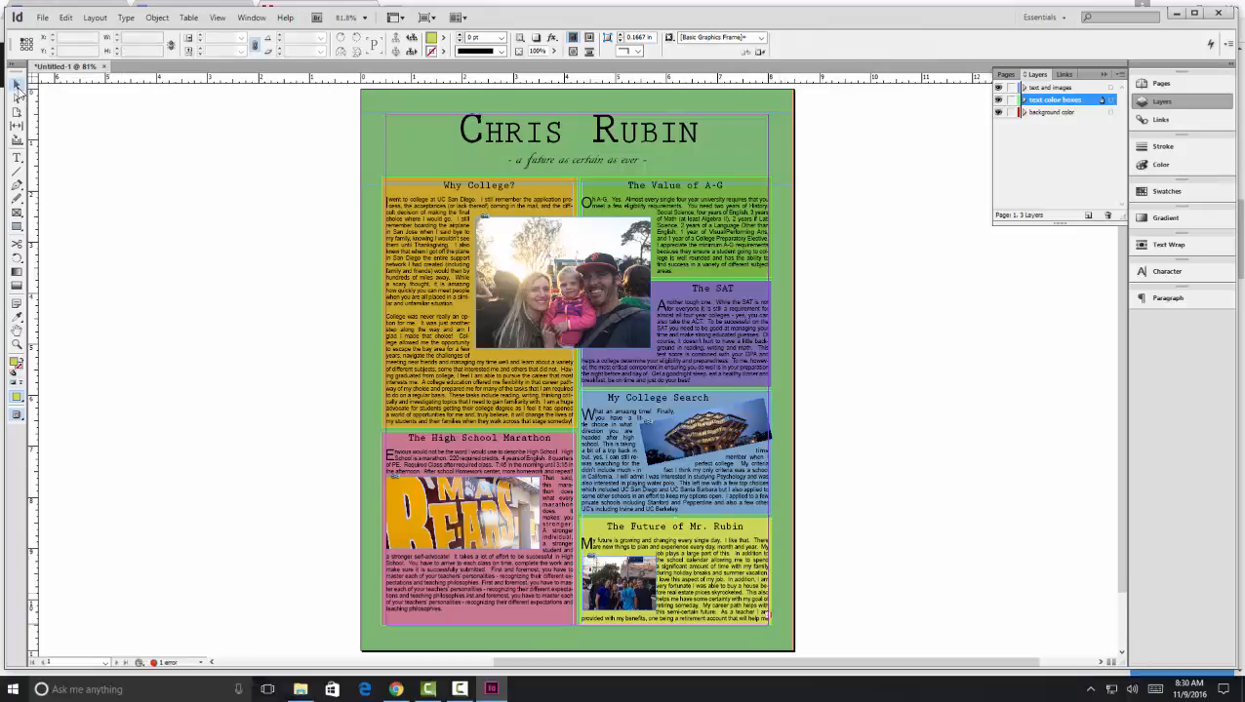
pyautogui.click(1071, 113)
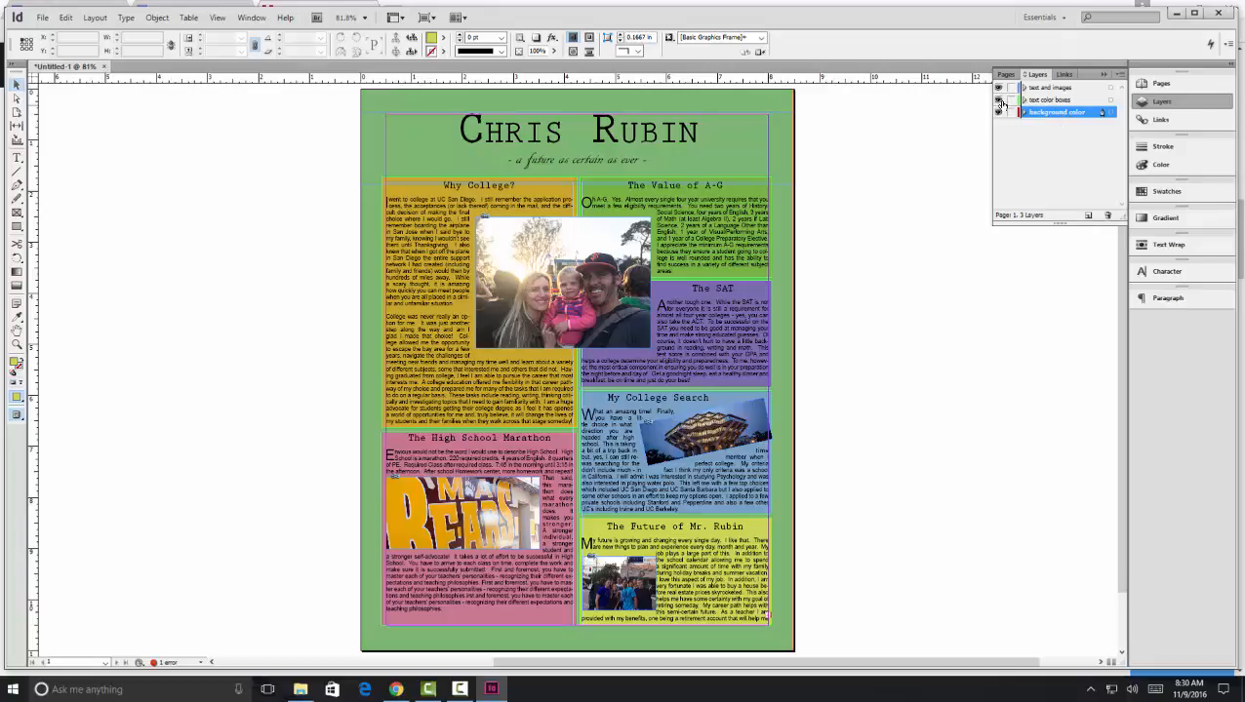
pyautogui.keyDown('alt'); pyautogui.click(999, 112); pyautogui.keyUp('alt')
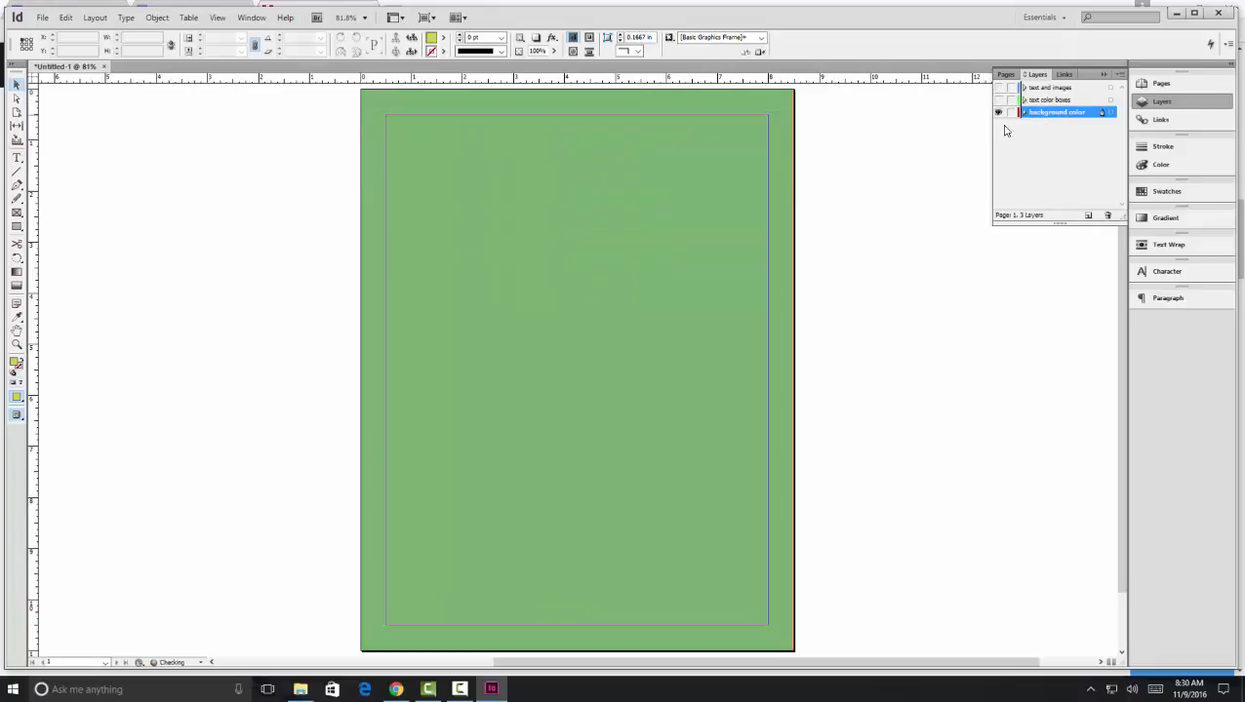
pyautogui.click(776, 113)
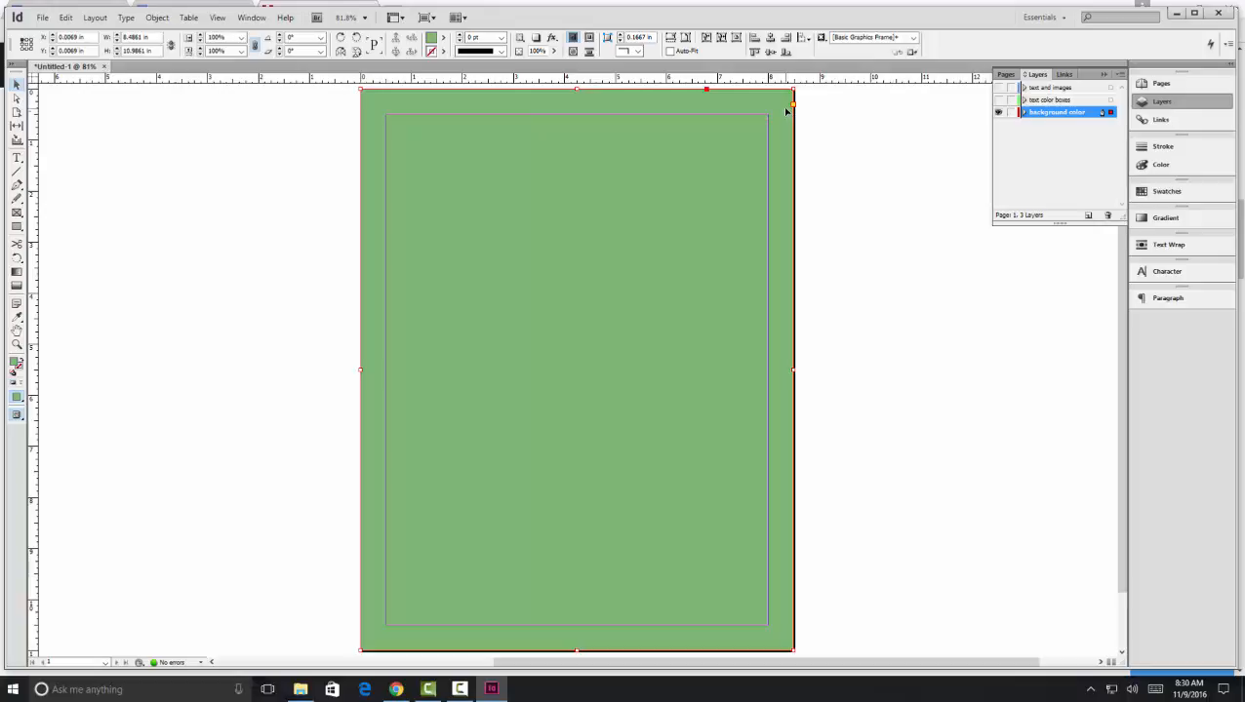
# Fill the page background with C40 M57 Y0 K0 and show the other layers again.
pyautogui.doubleClick(430, 39)
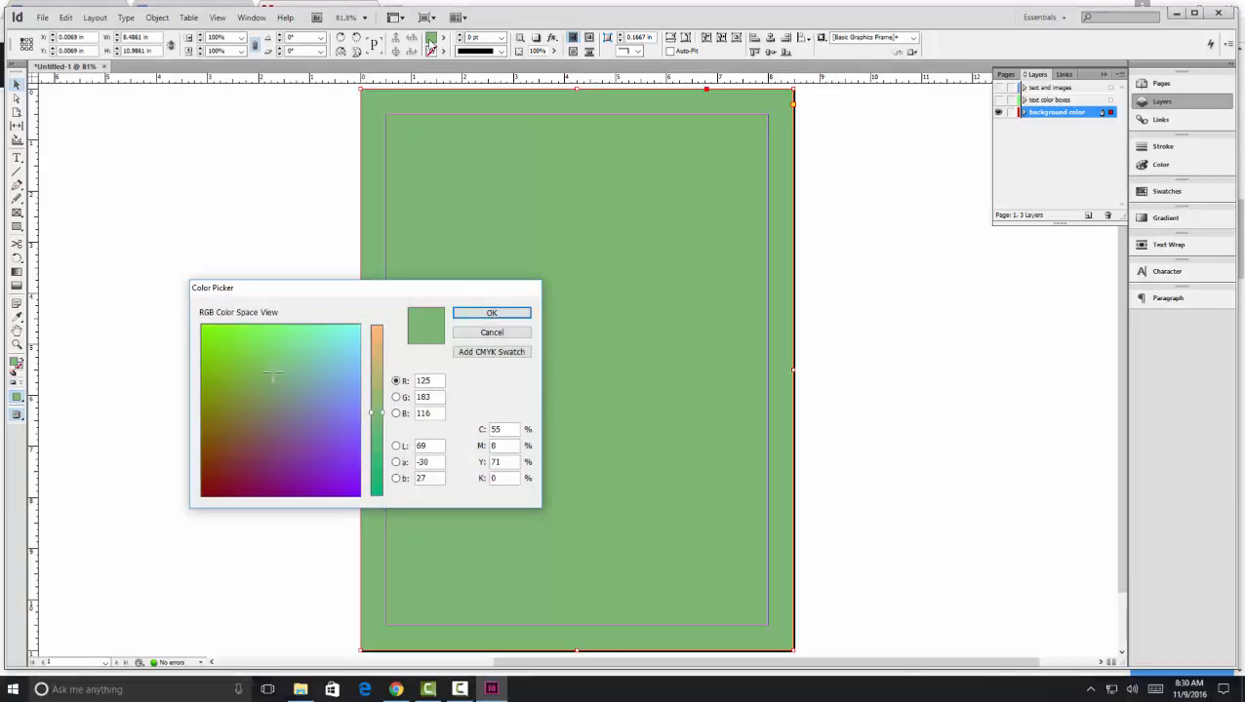
pyautogui.doubleClick(519, 429)
pyautogui.write('40')
pyautogui.press('Tab')
pyautogui.write('57')
pyautogui.press('Tab')
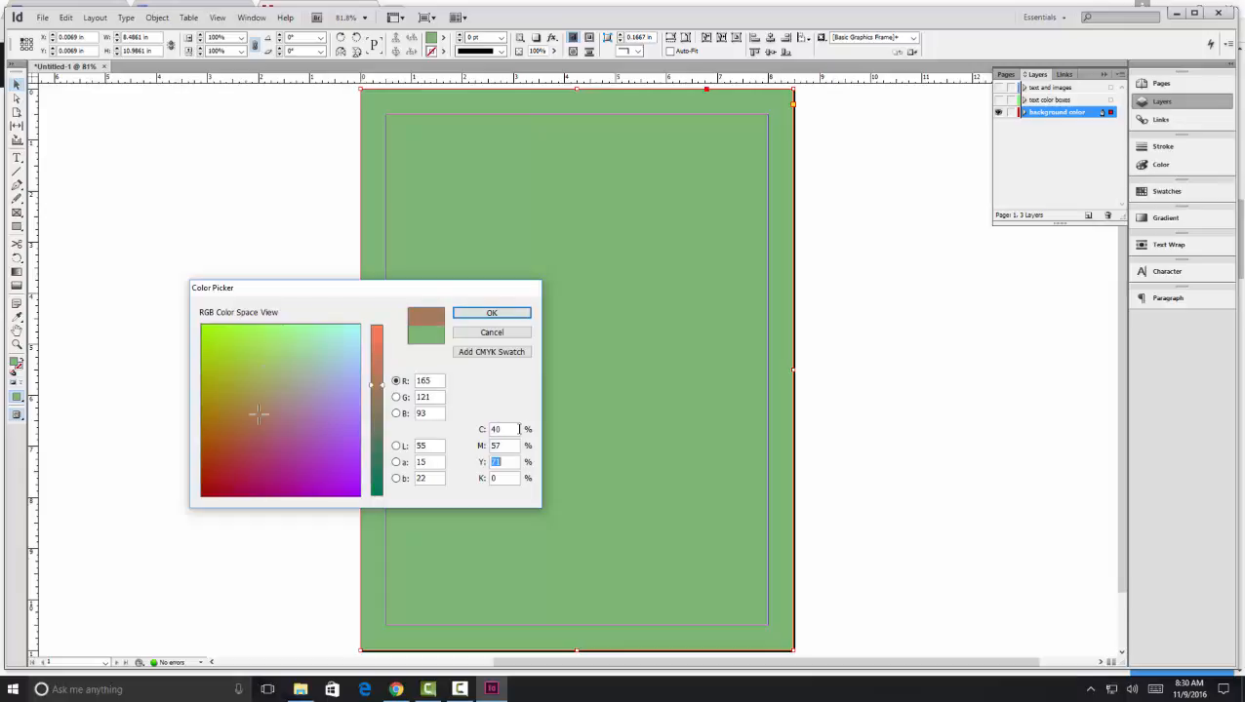
pyautogui.write('0')
pyautogui.press('Tab')
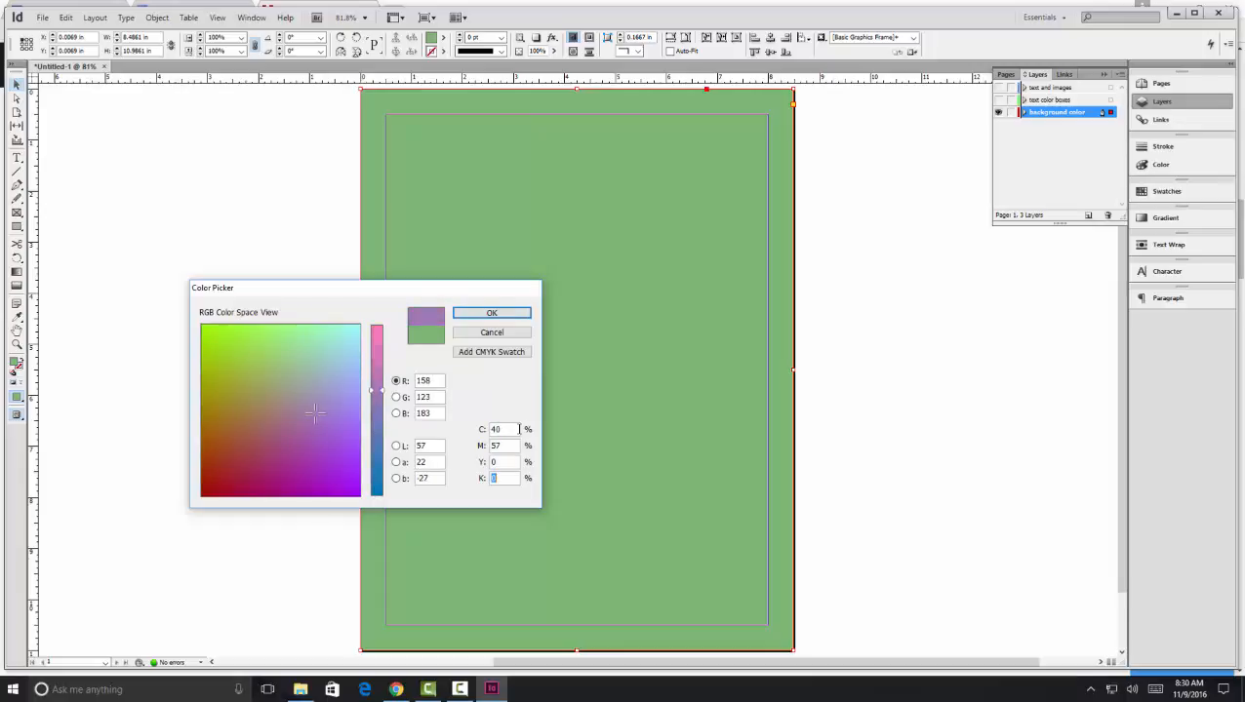
pyautogui.click(490, 312)
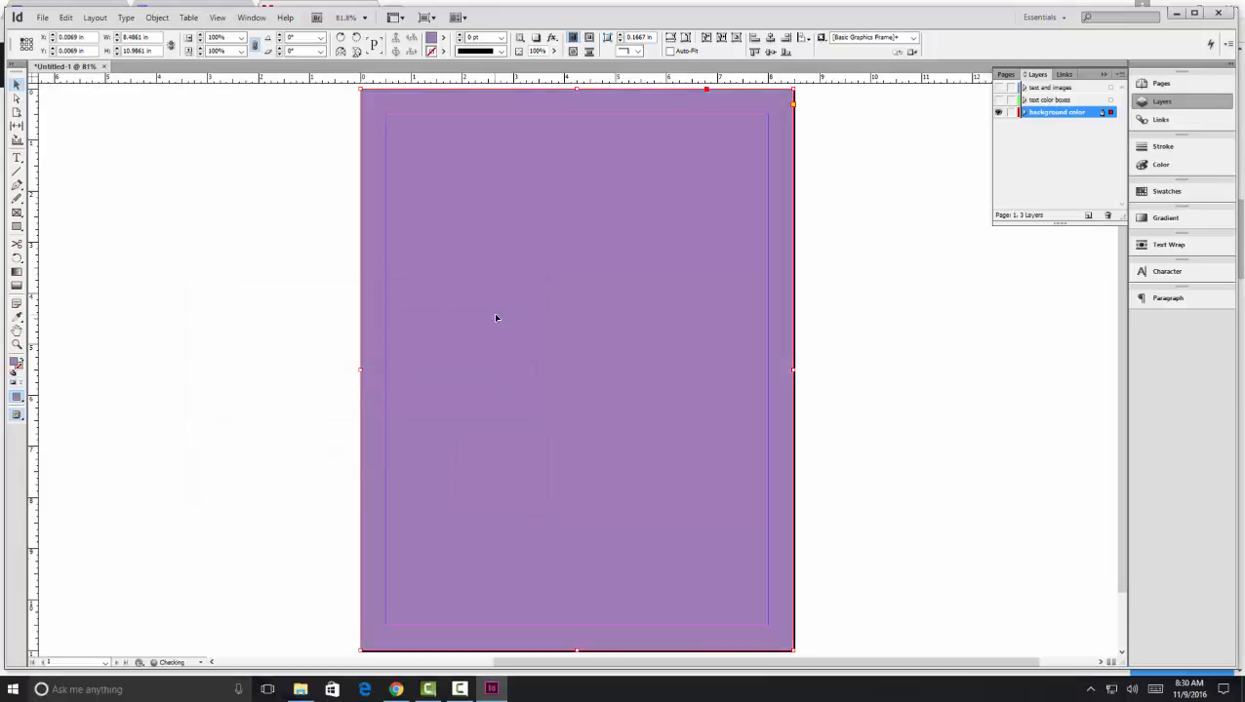
pyautogui.click(998, 99)
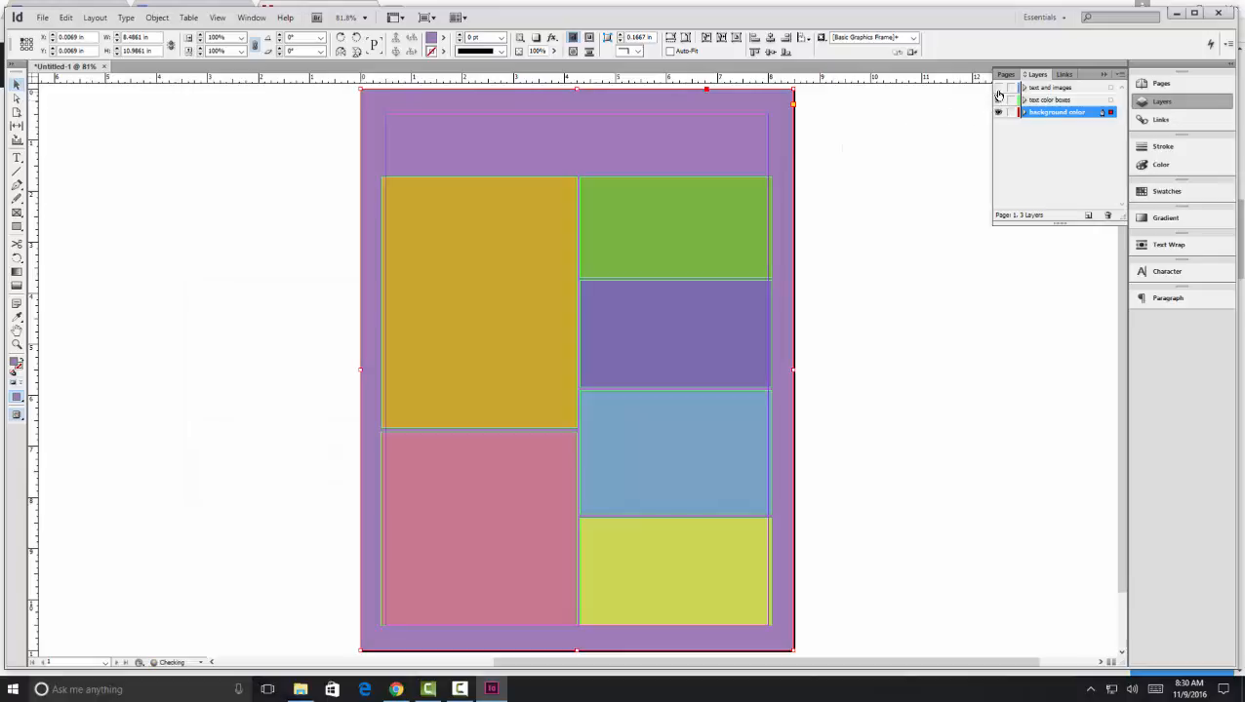
pyautogui.click(998, 87)
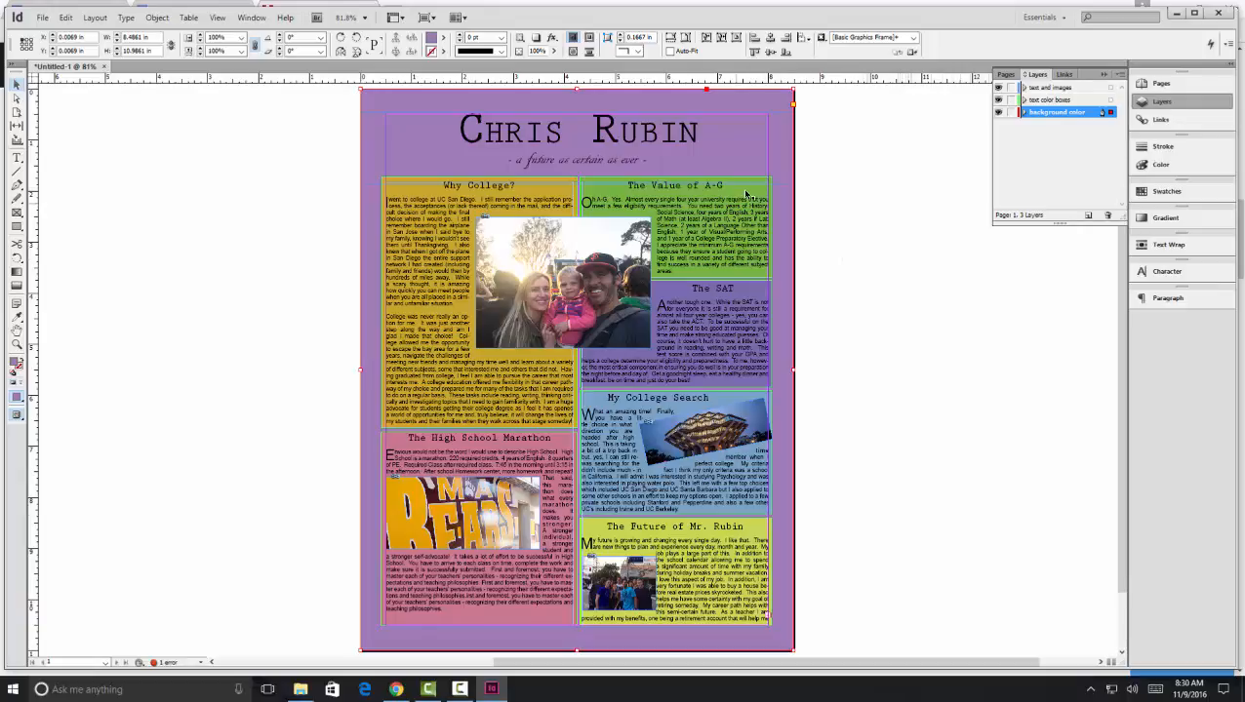
# Take the Pen tool and set its fill to red, C15 M100 Y62 K3.
pyautogui.click(193, 144)
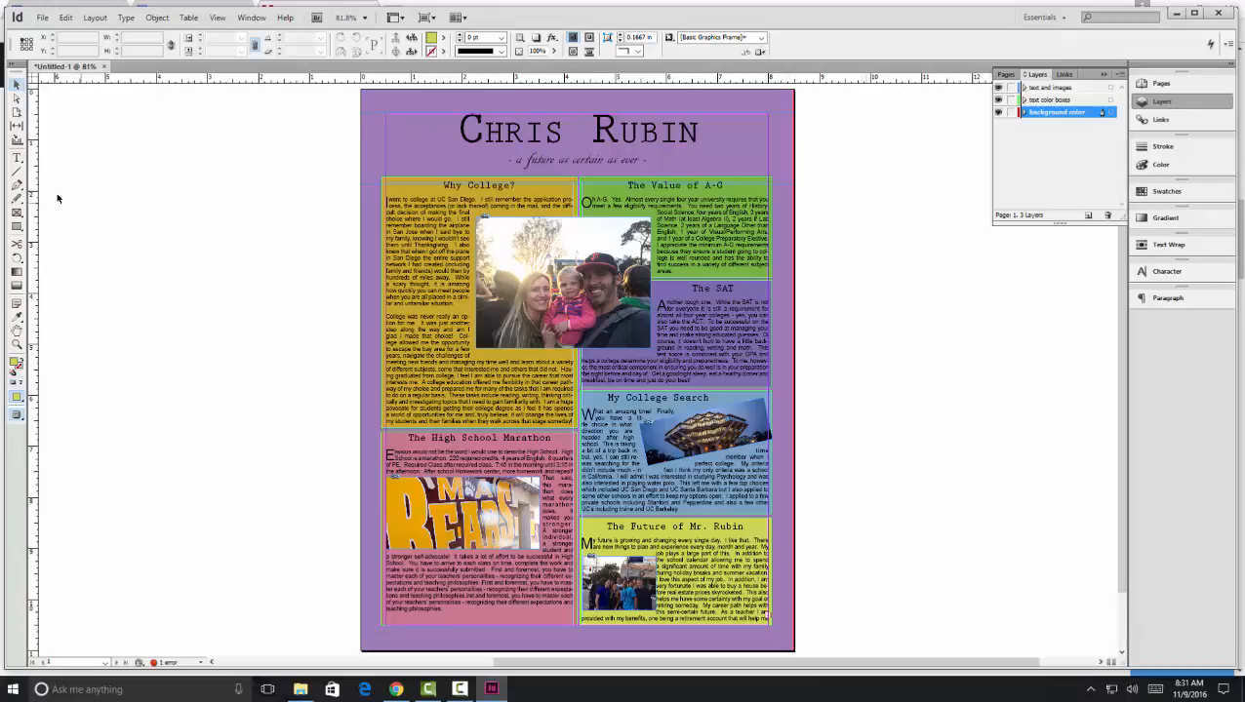
pyautogui.click(16, 187)
pyautogui.doubleClick(432, 41)
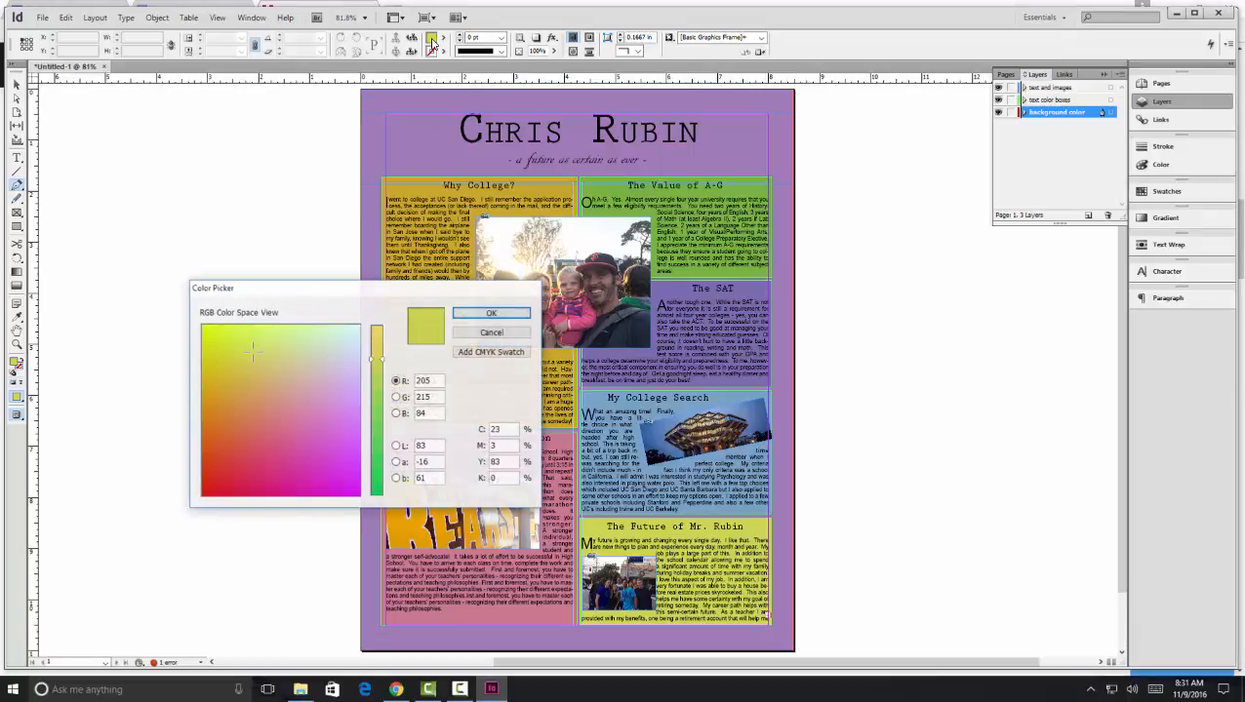
pyautogui.click(514, 431)
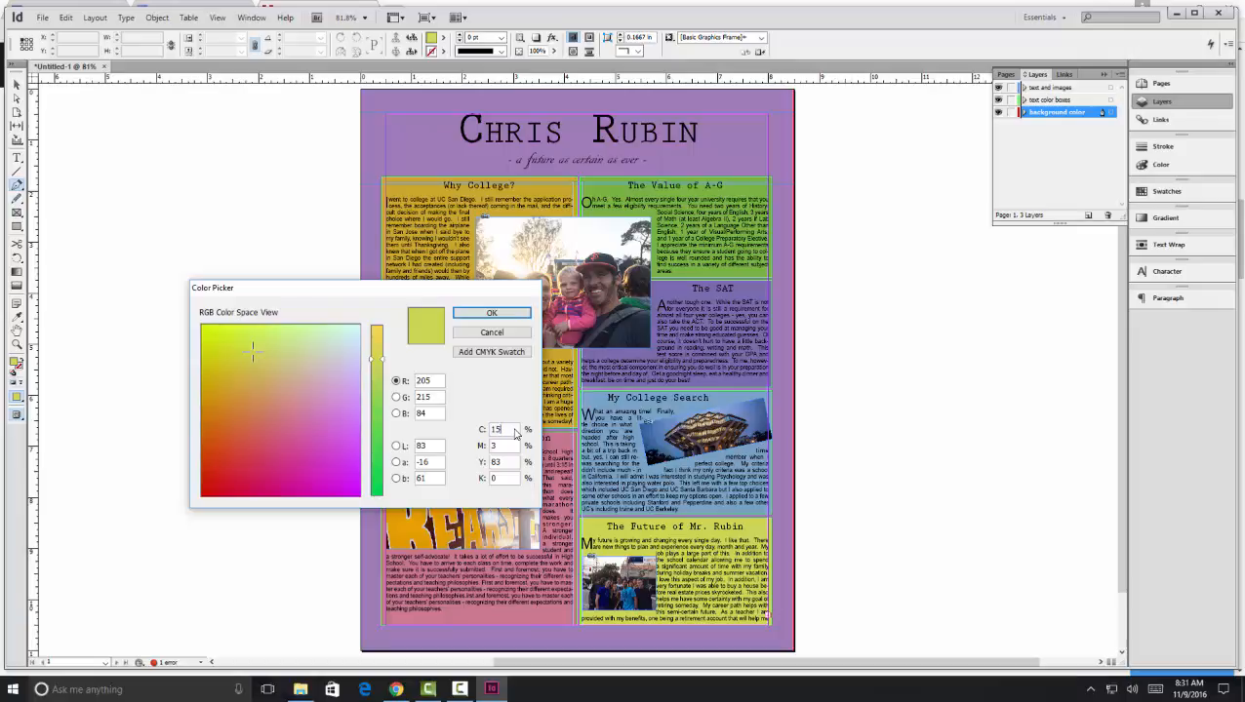
pyautogui.press('Tab')
pyautogui.write('100')
pyautogui.press('Tab')
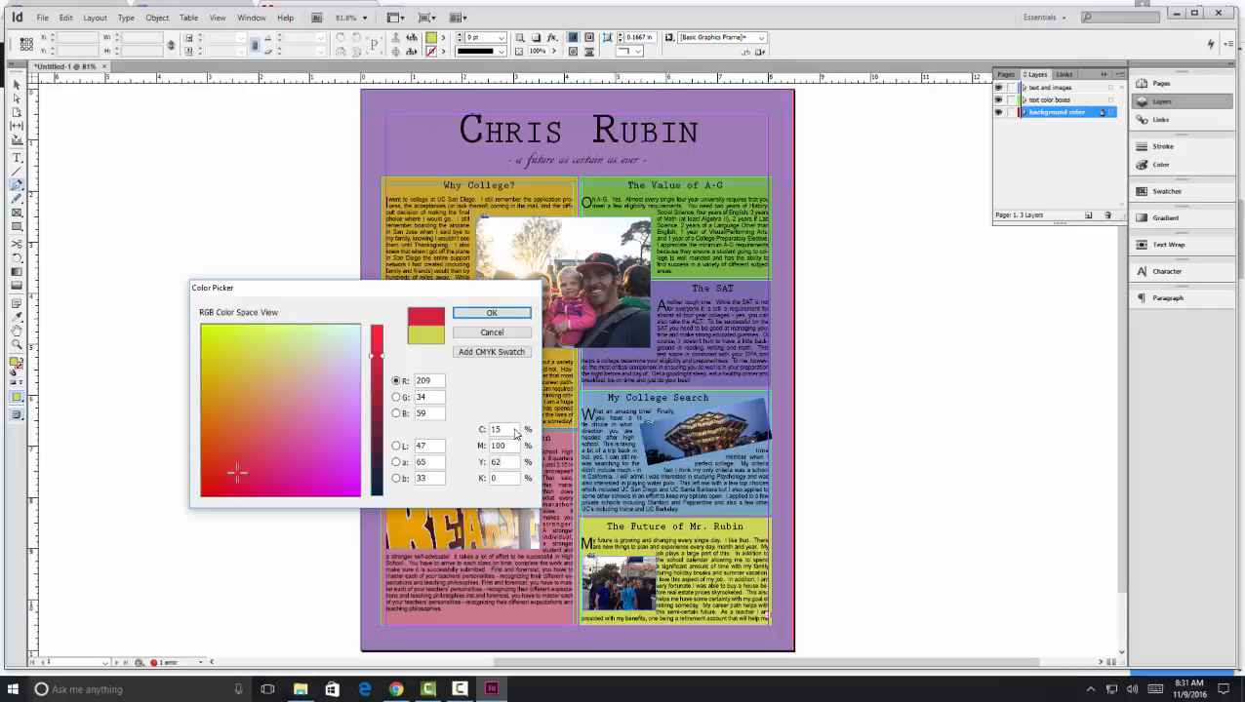
pyautogui.press('Tab')
pyautogui.write('3')
pyautogui.click(492, 313)
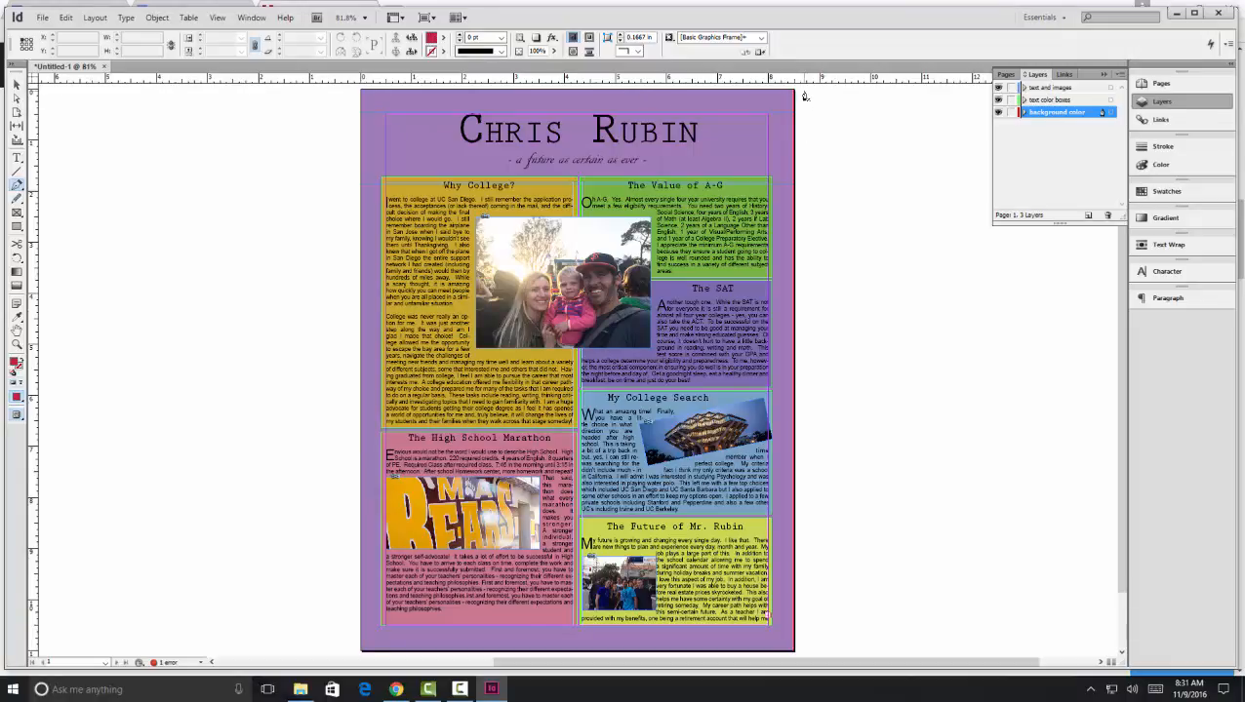
# Draw the red freeform shape across the top of the page behind the title, then preview it full-screen.
pyautogui.click(794, 168)
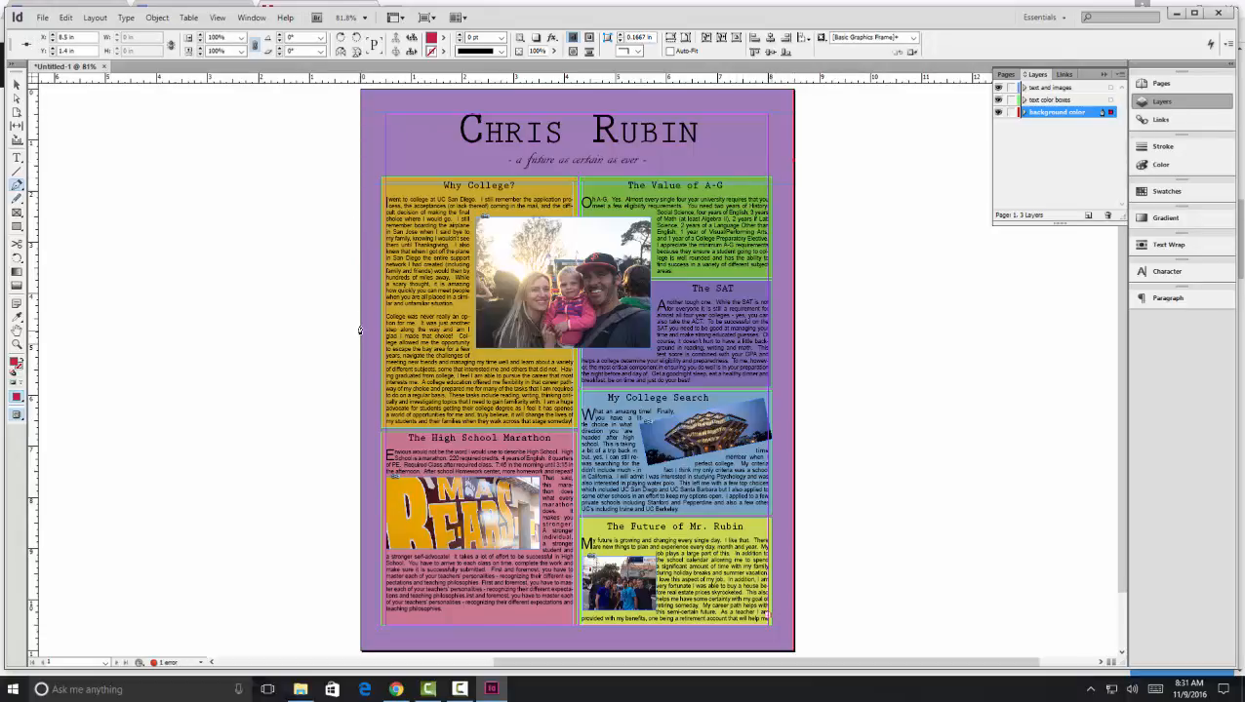
pyautogui.click(359, 327)
pyautogui.moveTo(359, 327); pyautogui.dragTo(326, 144)
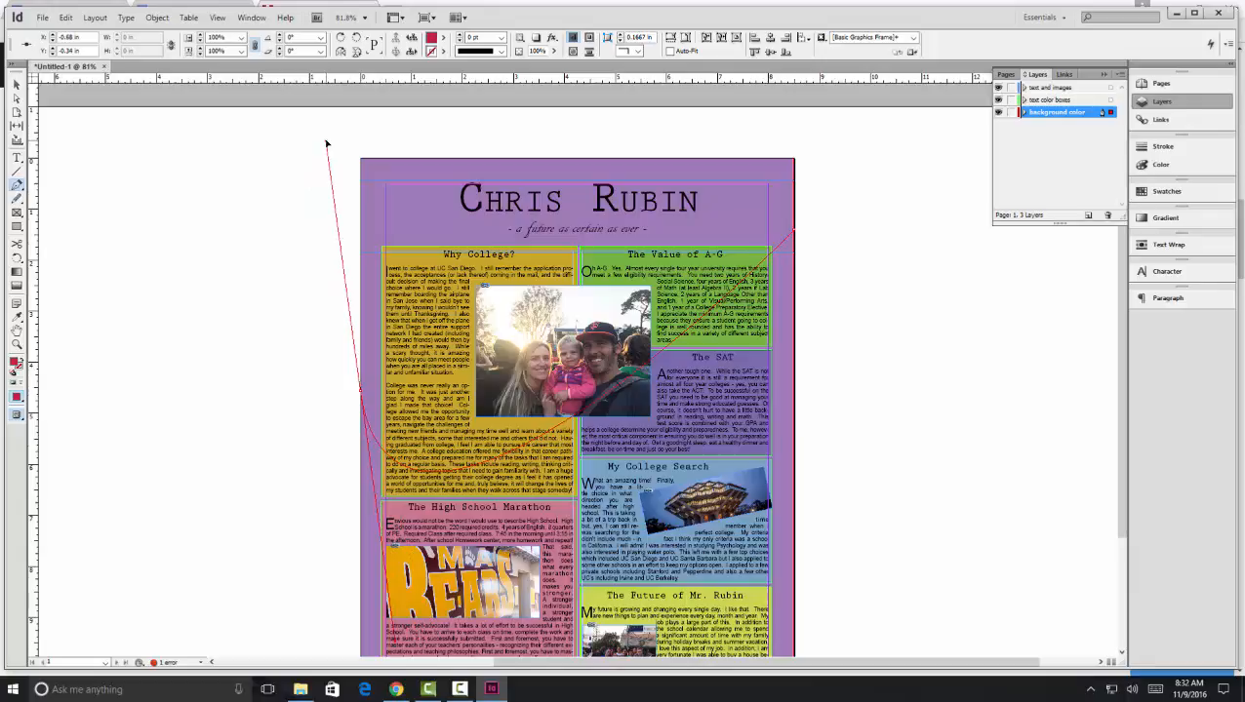
pyautogui.moveTo(326, 144); pyautogui.dragTo(327, 145)
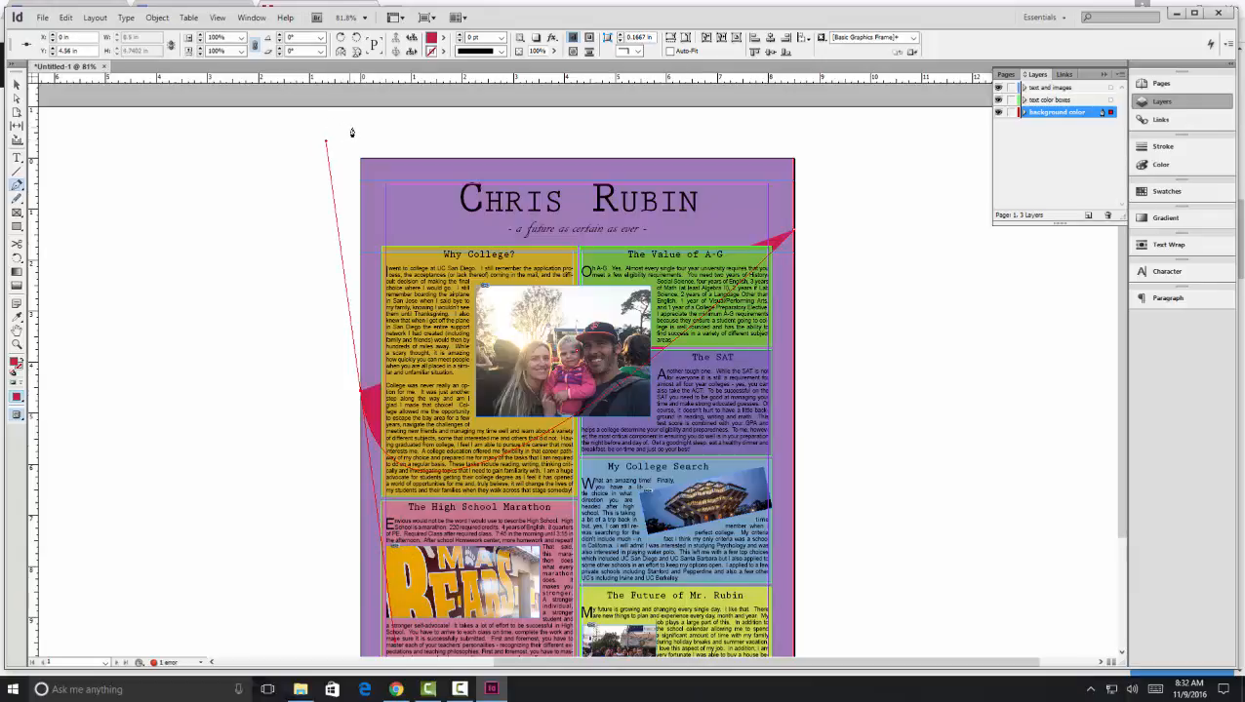
pyautogui.click(298, 127)
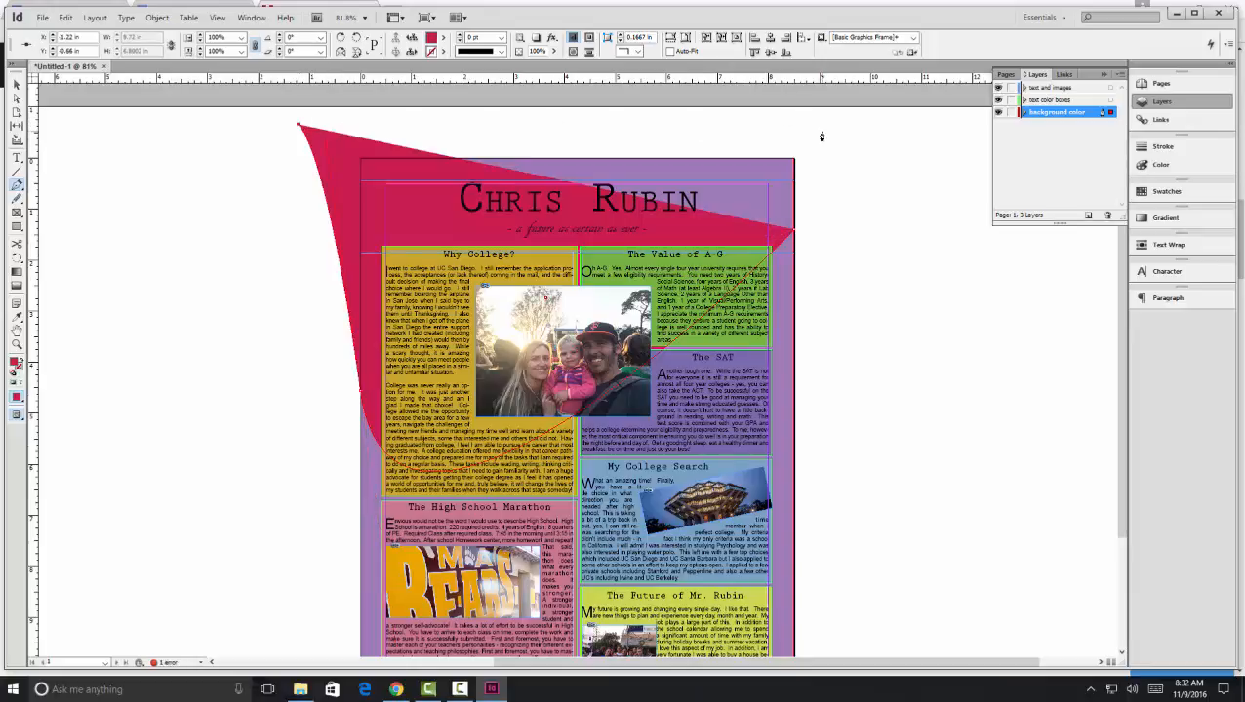
pyautogui.click(821, 130)
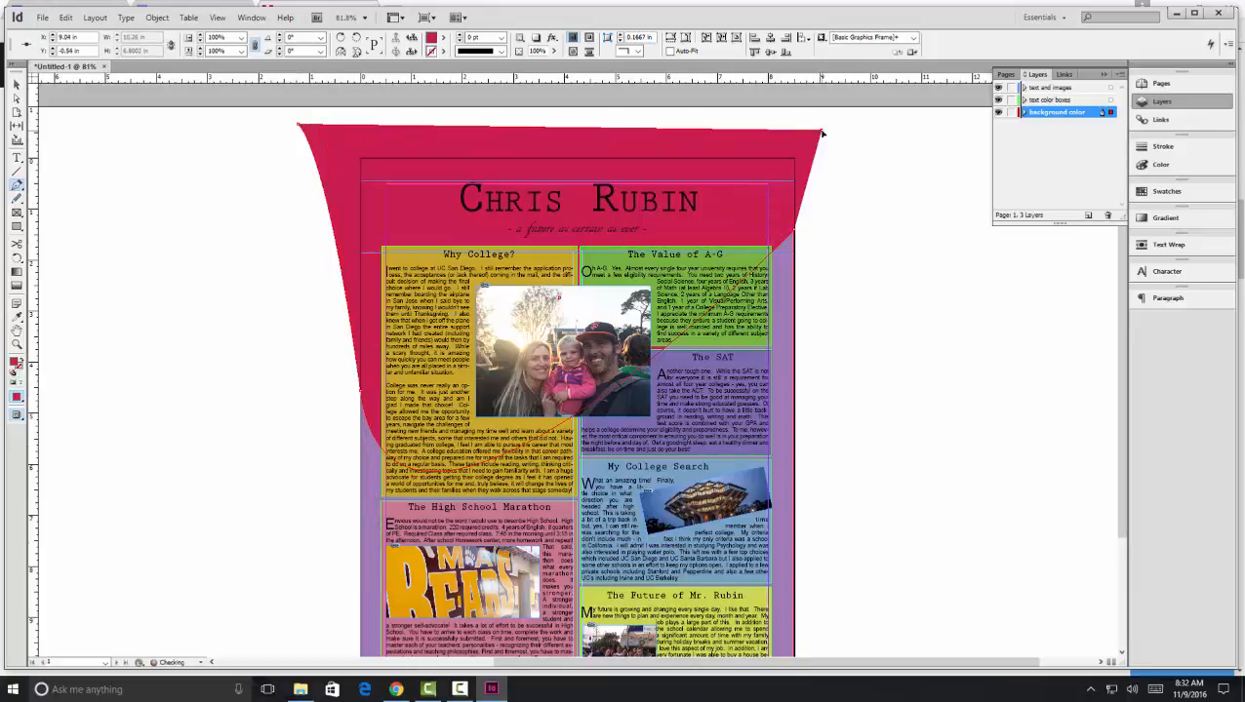
pyautogui.click(809, 230)
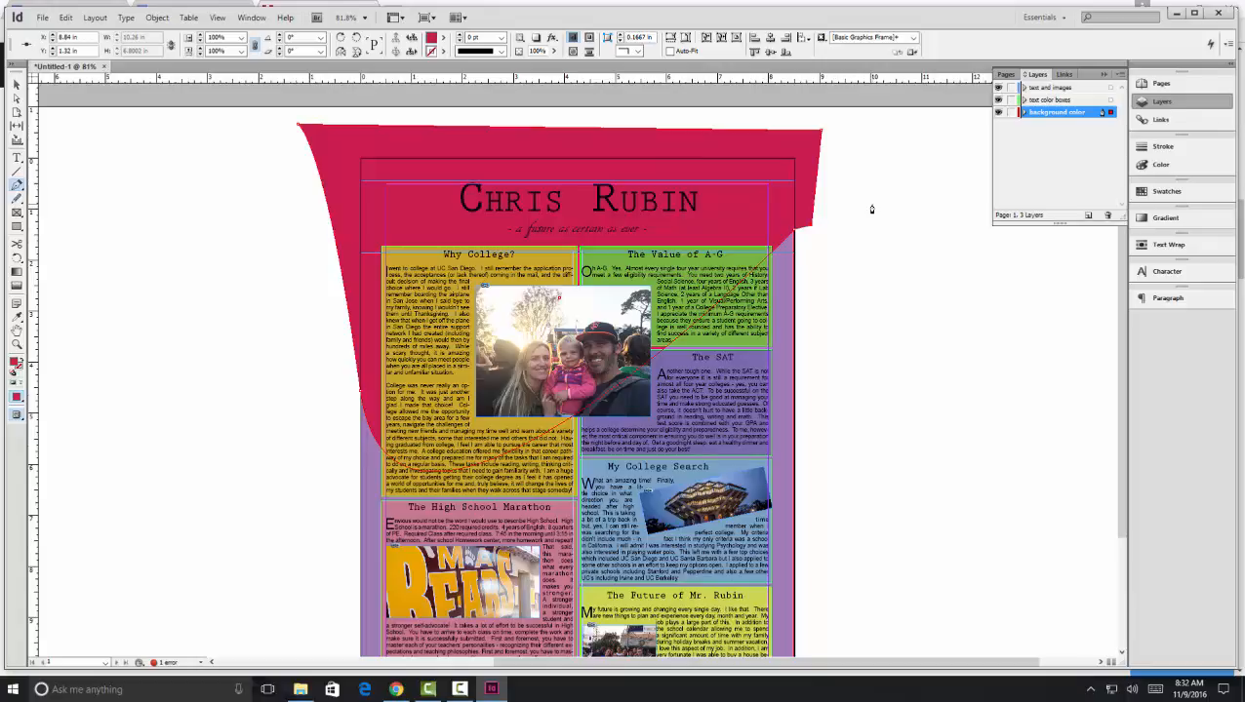
pyautogui.hotkey('shift', 'w')
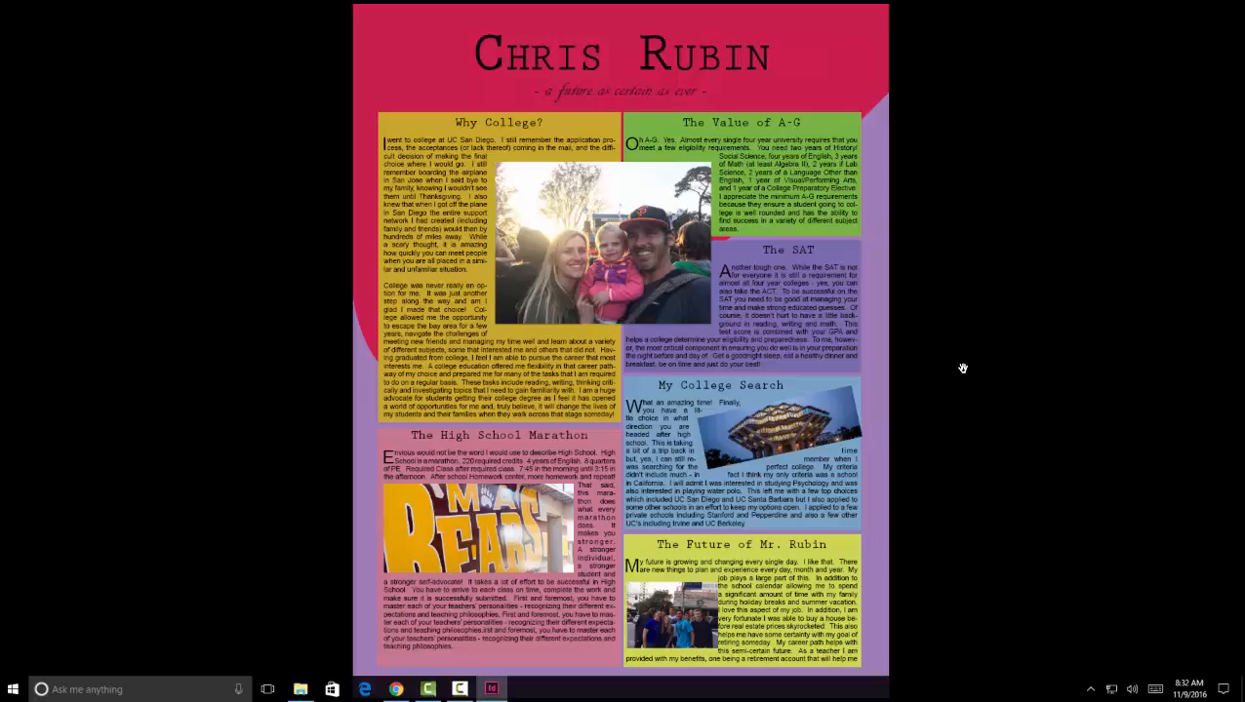
pyautogui.press('Escape')
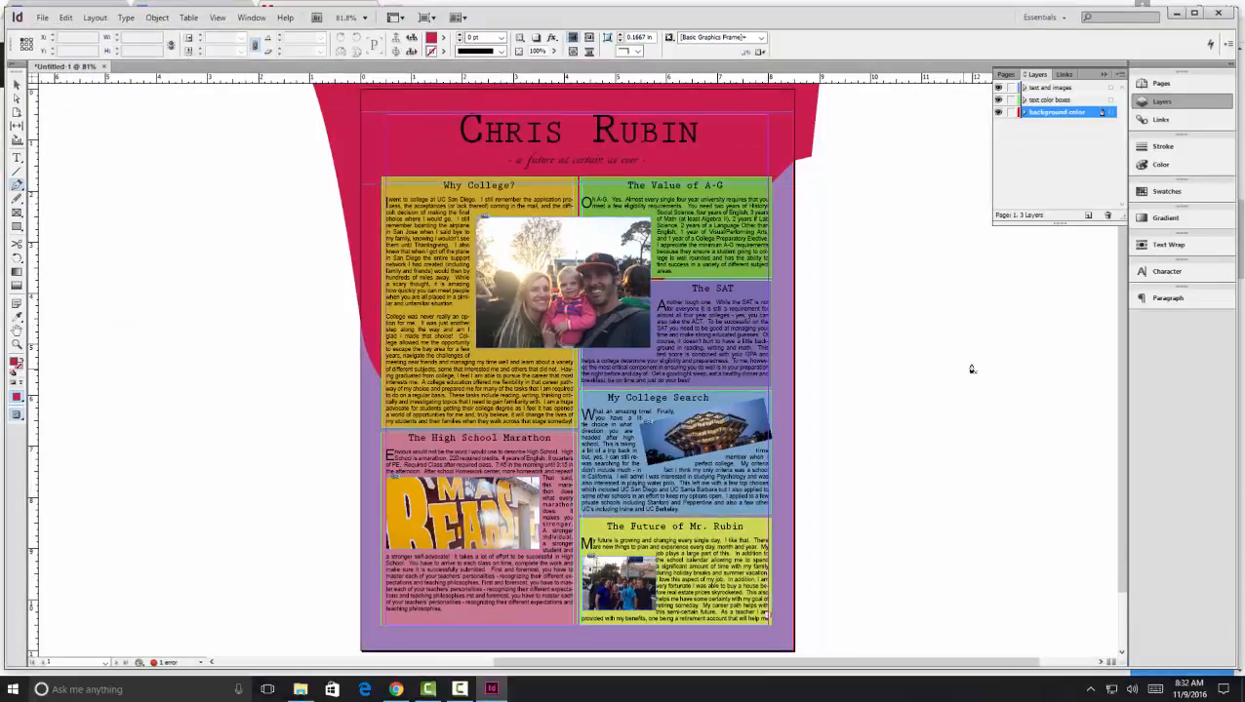
# Pick a dark blue fill colour in the Color Picker.
pyautogui.click(442, 38)
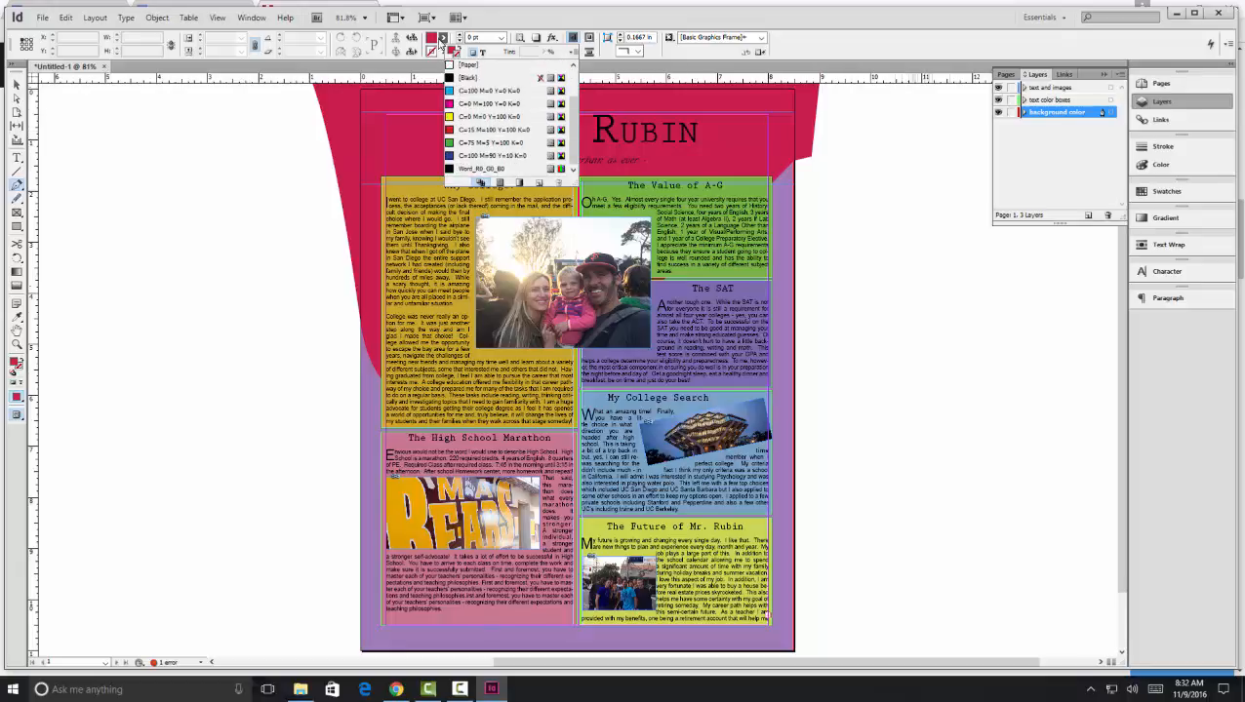
pyautogui.click(439, 42)
pyautogui.doubleClick(437, 40)
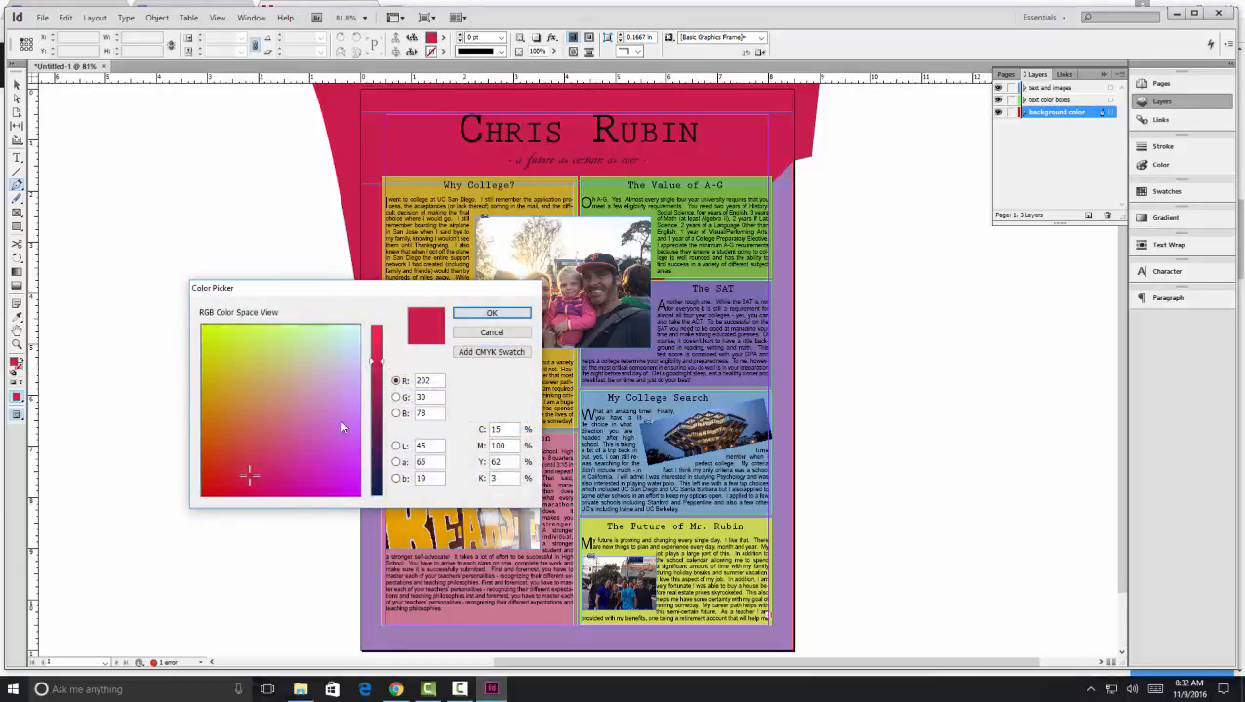
pyautogui.moveTo(279, 436)
pyautogui.mouseDown()
pyautogui.moveTo(328, 492)
pyautogui.moveTo(340, 489)
pyautogui.moveTo(335, 466)
pyautogui.mouseUp()
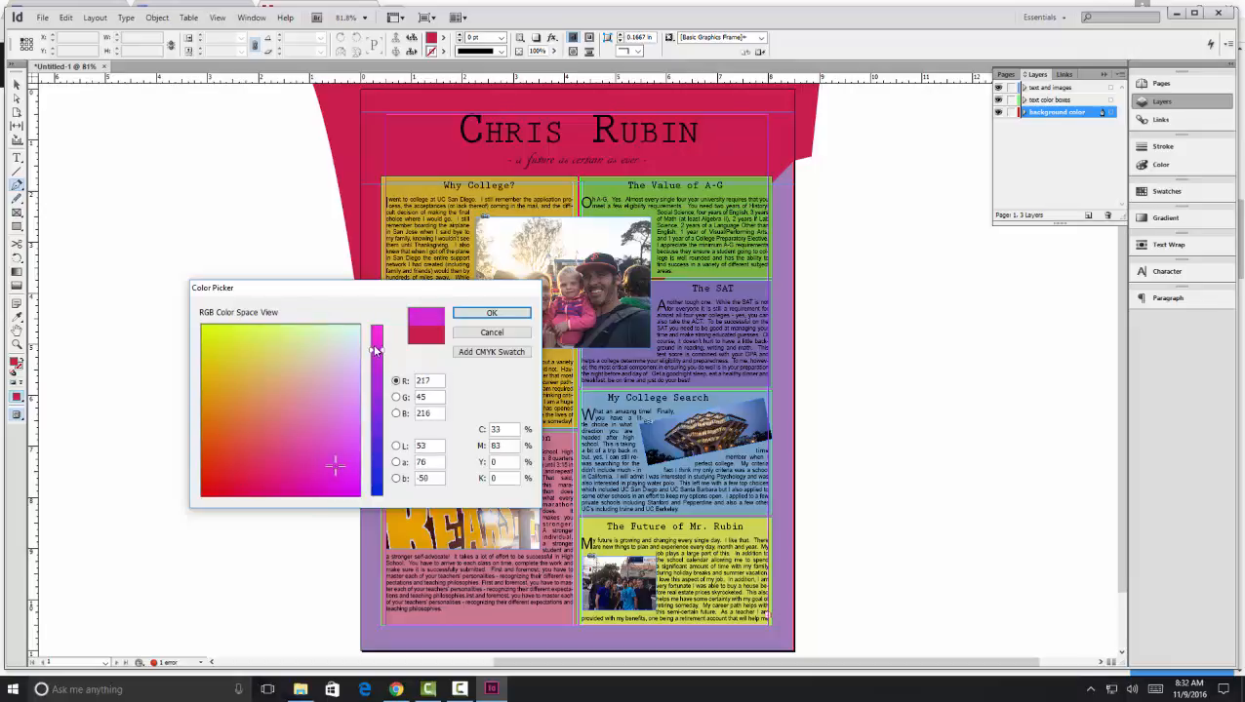
pyautogui.moveTo(375, 350); pyautogui.dragTo(377, 330)
pyautogui.moveTo(332, 384)
pyautogui.mouseDown()
pyautogui.moveTo(250, 452)
pyautogui.moveTo(330, 491)
pyautogui.moveTo(357, 449)
pyautogui.moveTo(346, 414)
pyautogui.moveTo(378, 431)
pyautogui.moveTo(278, 503)
pyautogui.mouseUp()
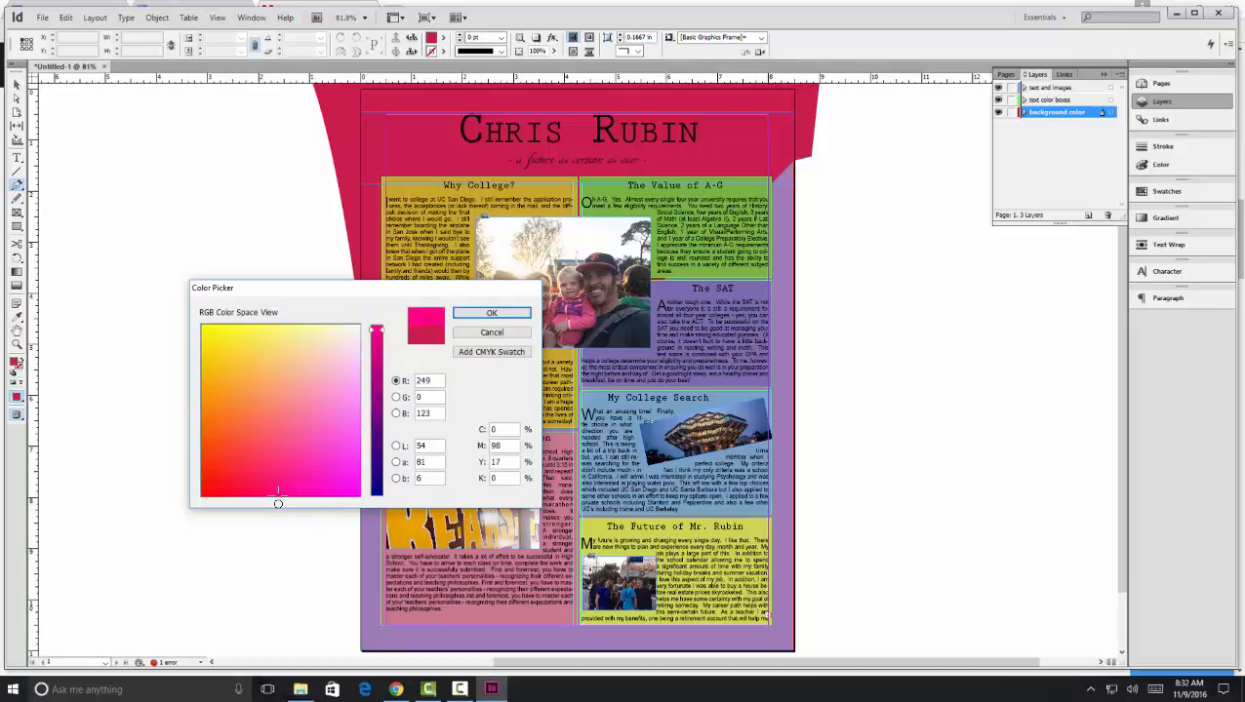
pyautogui.click(377, 472)
pyautogui.click(327, 445)
pyautogui.moveTo(327, 445)
pyautogui.mouseDown()
pyautogui.moveTo(355, 433)
pyautogui.moveTo(325, 428)
pyautogui.moveTo(251, 496)
pyautogui.moveTo(283, 495)
pyautogui.mouseUp()
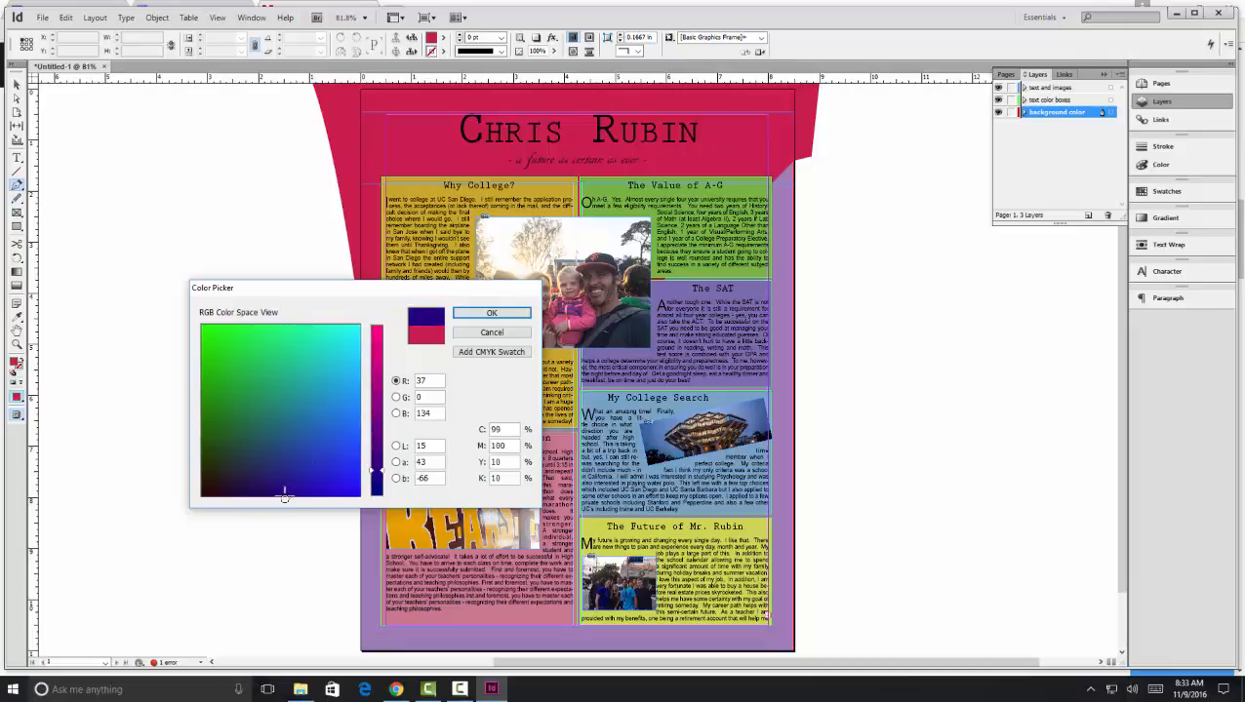
pyautogui.click(492, 313)
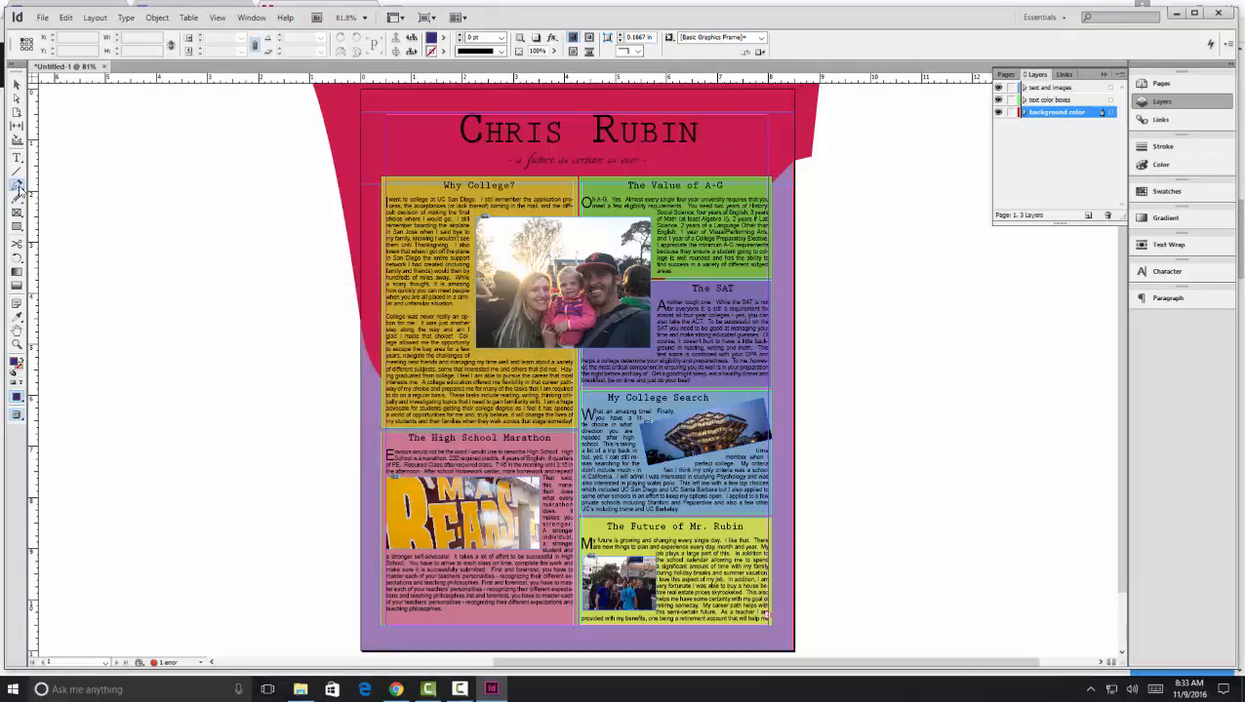
# Draw the dark blue curved shape out from the page's lower right, then preview it full-screen.
pyautogui.click(825, 439)
pyautogui.scroll(-1, 785, 517)
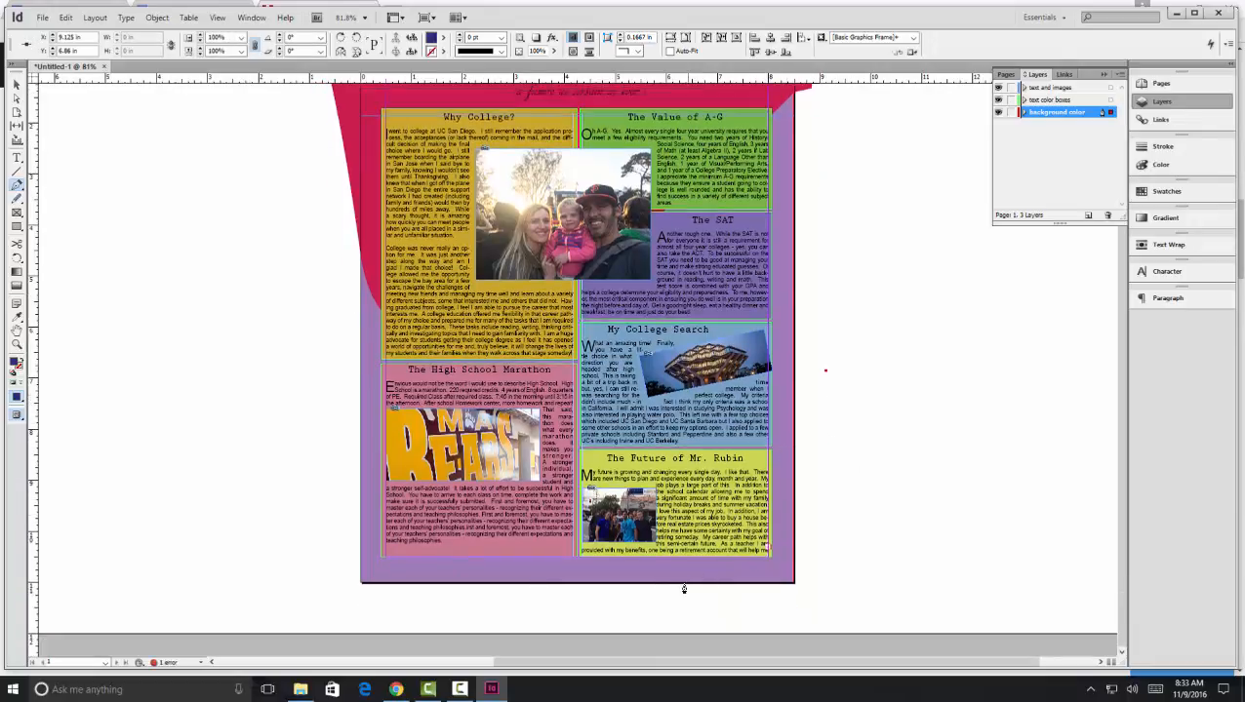
pyautogui.moveTo(687, 597); pyautogui.dragTo(996, 620)
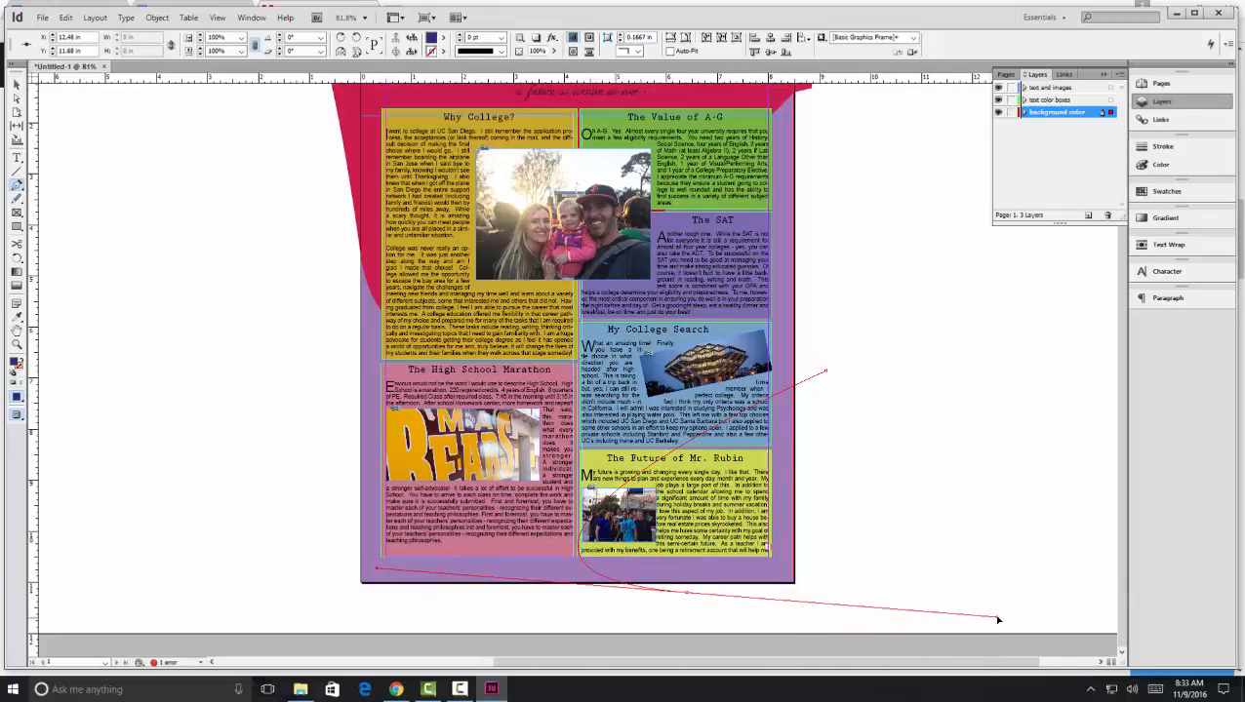
pyautogui.moveTo(997, 620); pyautogui.dragTo(997, 618)
pyautogui.click(887, 392)
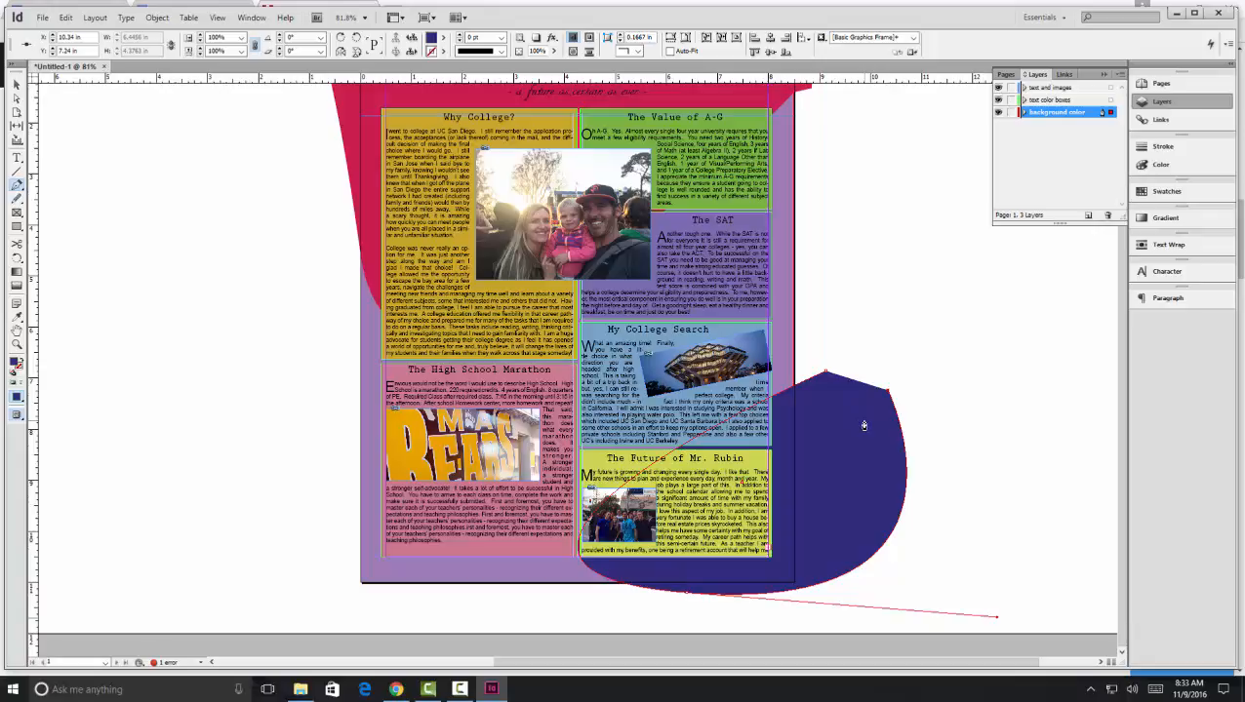
pyautogui.hotkey('shift', 'w')
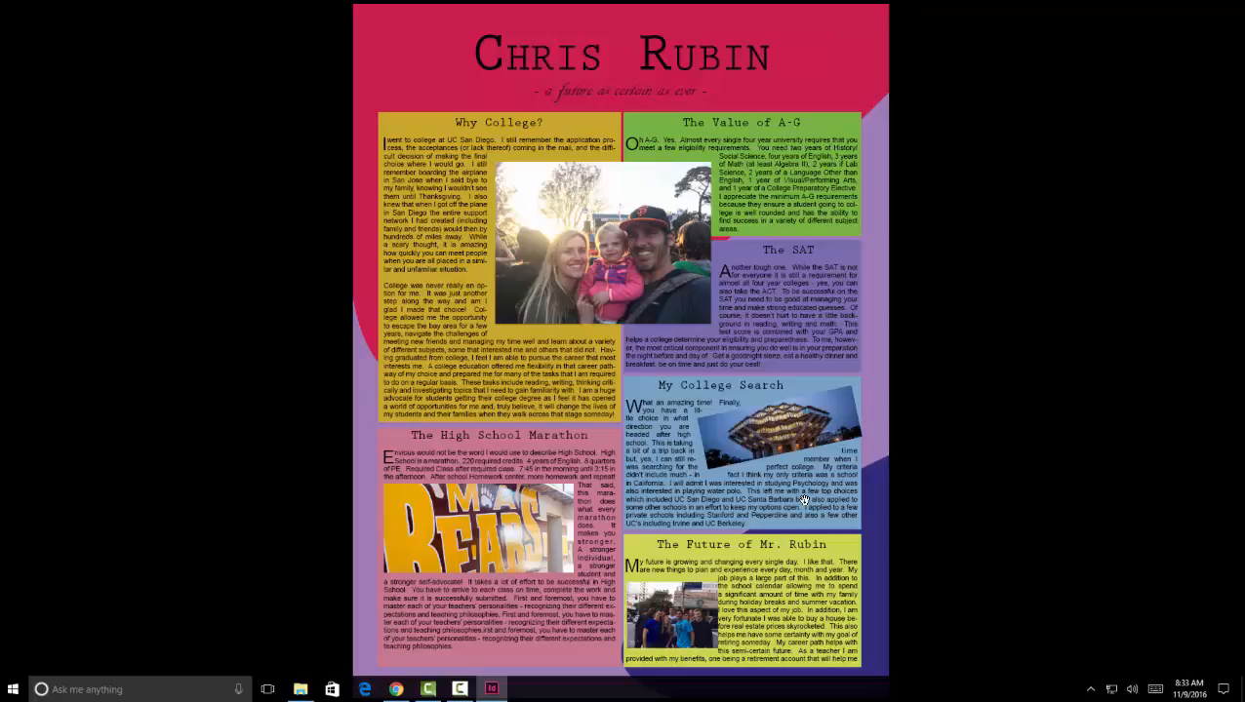
pyautogui.press('Escape')
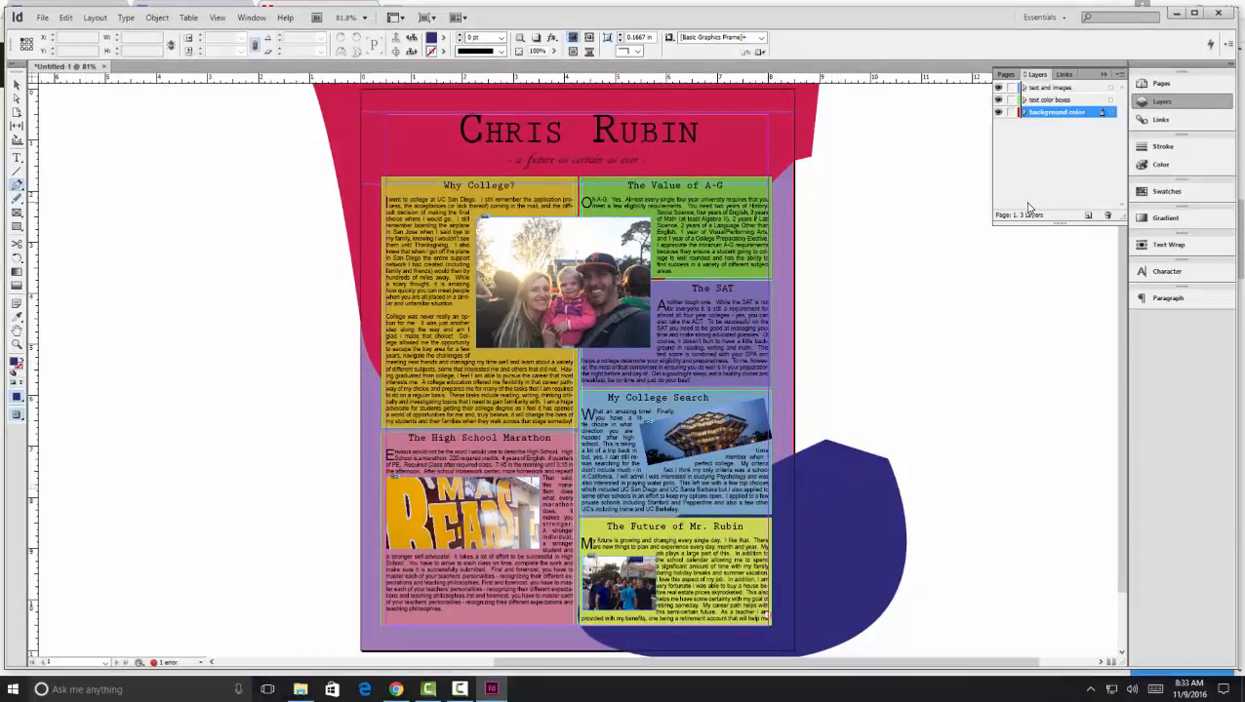
# Choose a green fill colour in the Color Picker.
pyautogui.doubleClick(430, 41)
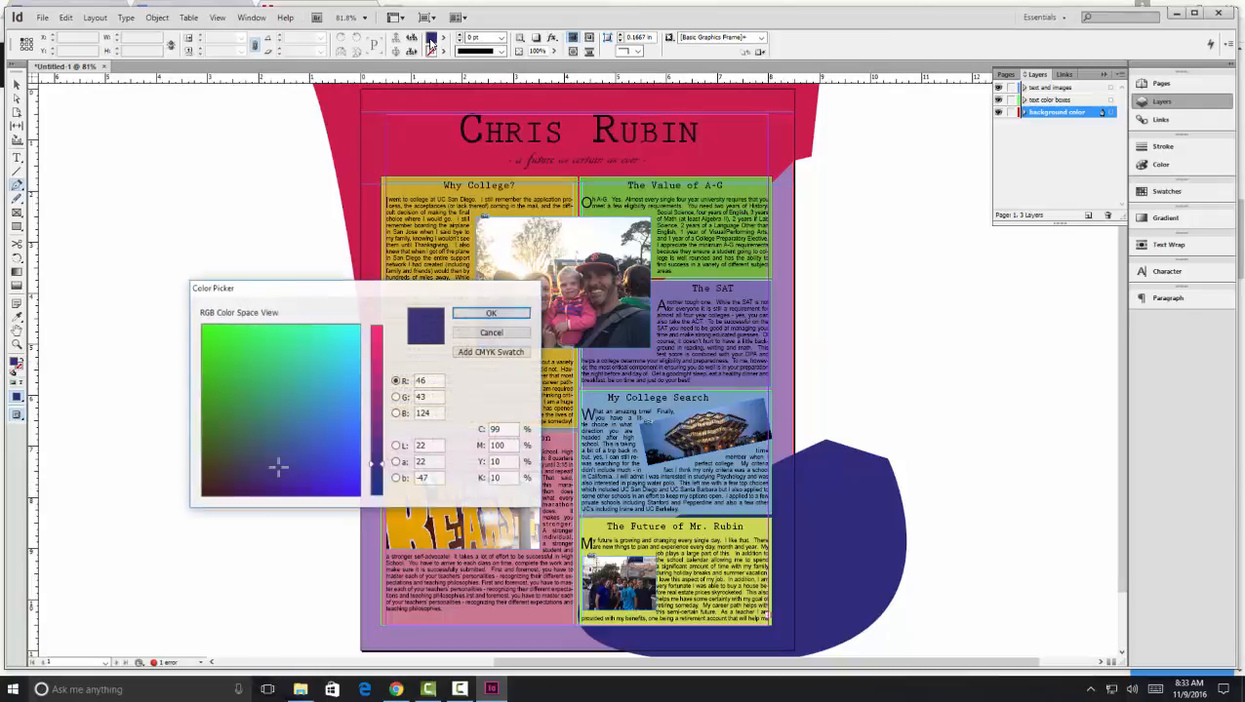
pyautogui.moveTo(239, 396)
pyautogui.mouseDown()
pyautogui.moveTo(217, 373)
pyautogui.moveTo(221, 391)
pyautogui.moveTo(184, 417)
pyautogui.moveTo(267, 364)
pyautogui.moveTo(223, 366)
pyautogui.mouseUp()
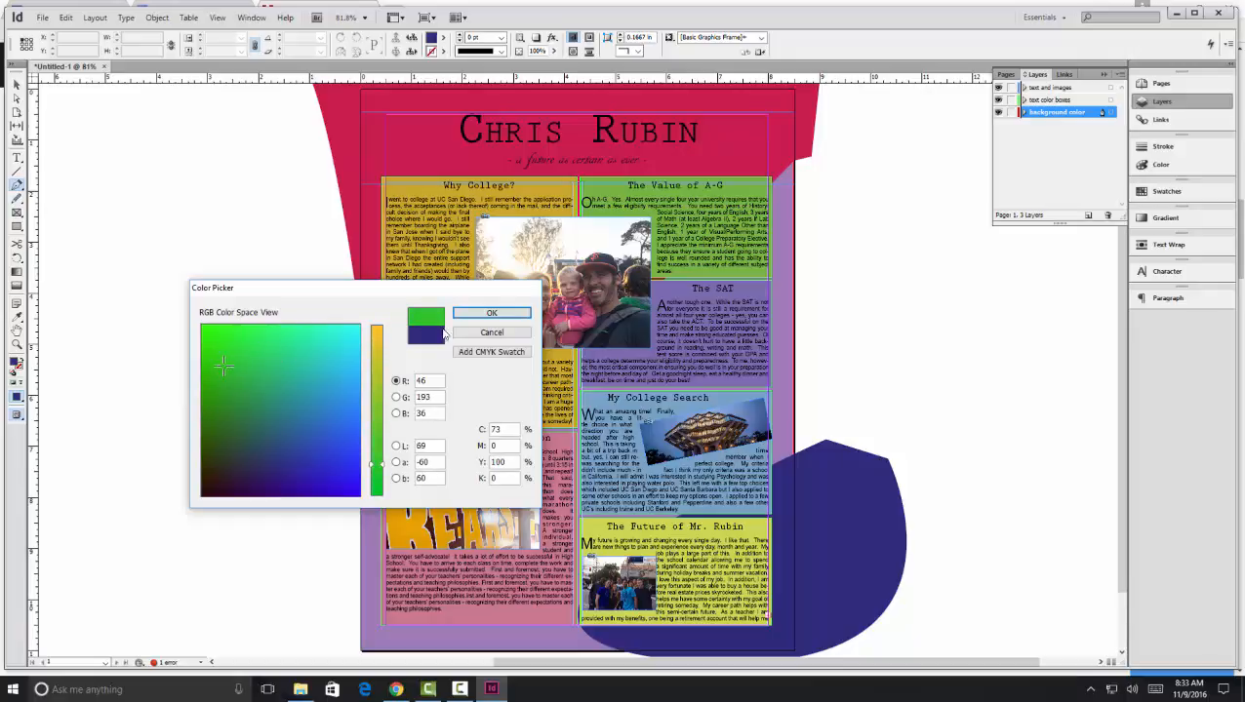
pyautogui.click(489, 313)
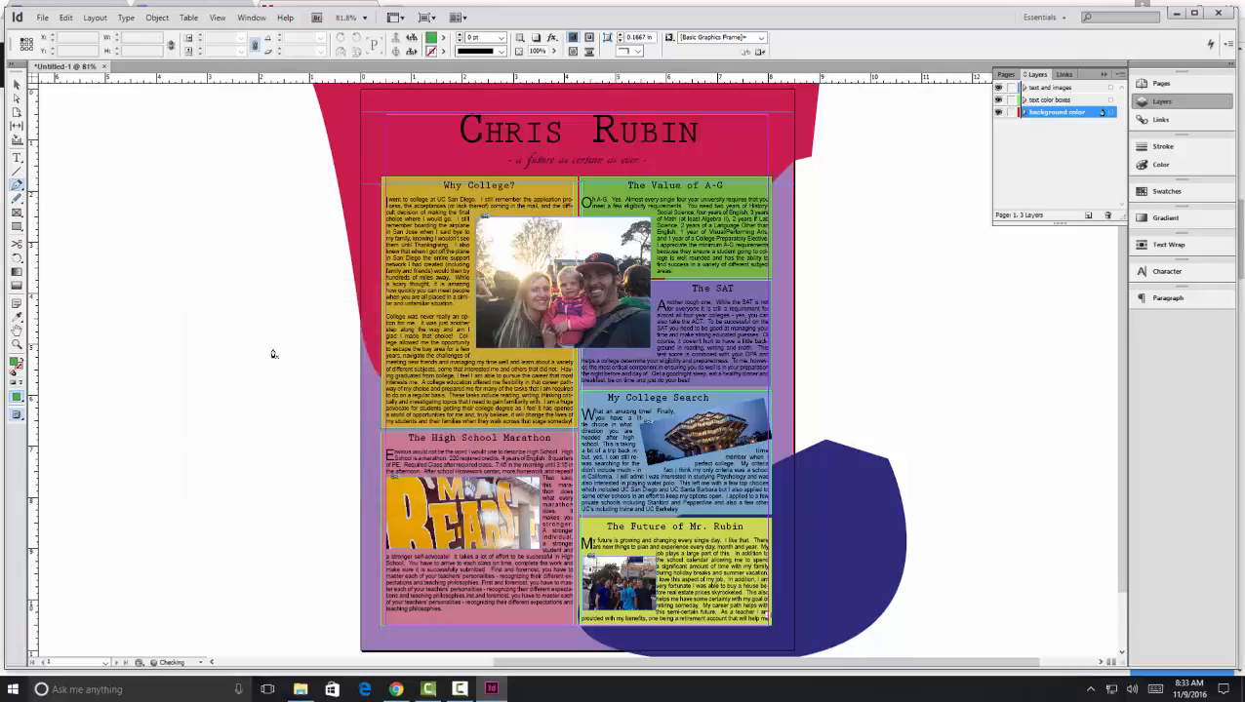
# Draw the green curved shape at the lower left behind The High School Marathon, then preview full-screen.
pyautogui.click(322, 519)
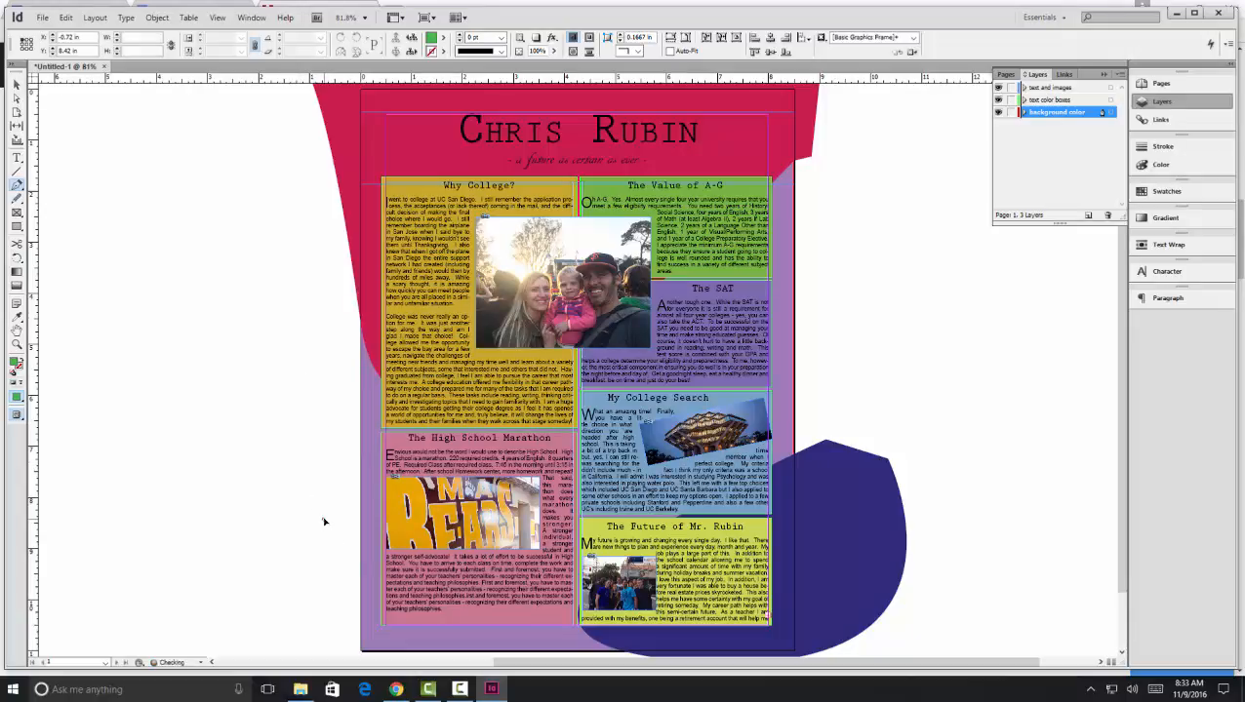
pyautogui.scroll(-2, 480, 659)
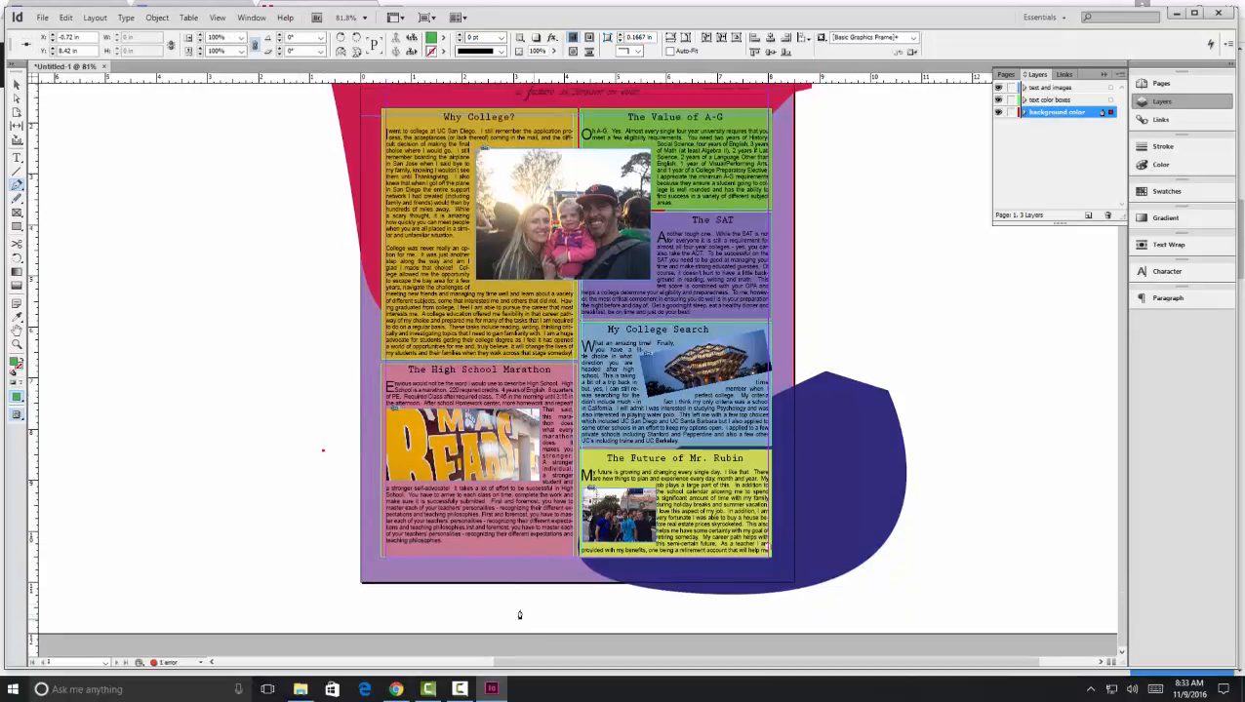
pyautogui.moveTo(494, 597); pyautogui.dragTo(424, 655)
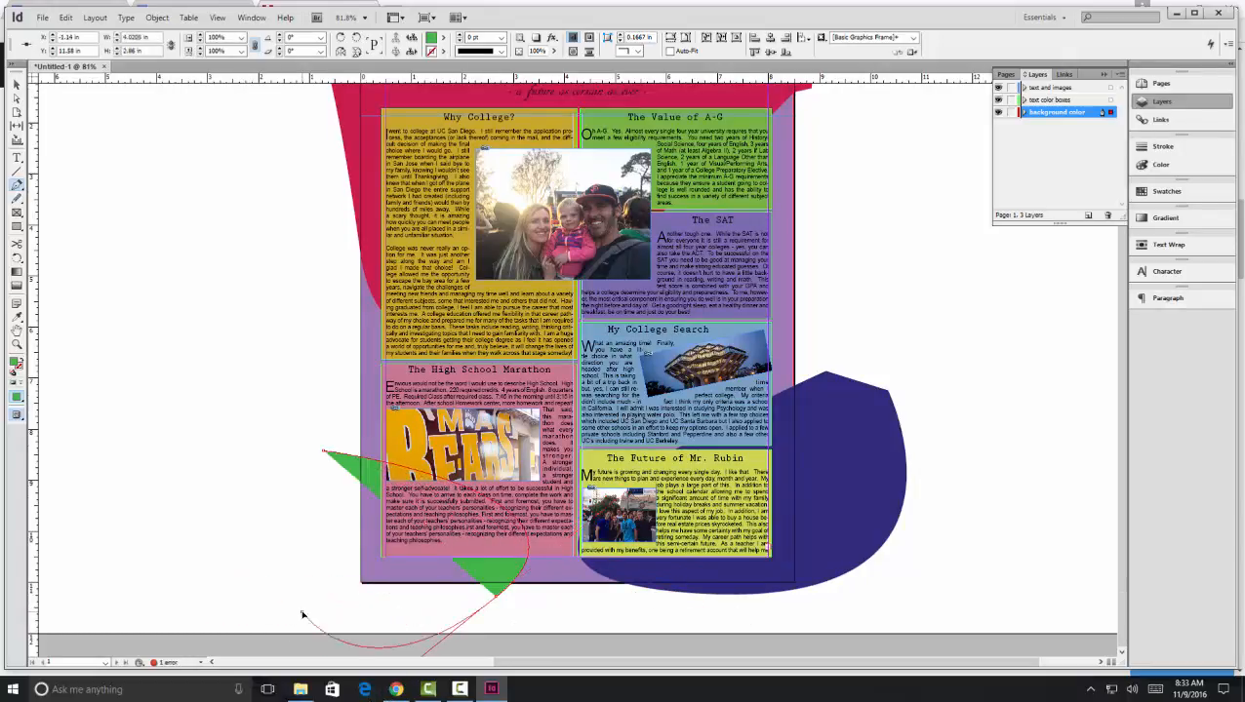
pyautogui.click(300, 612)
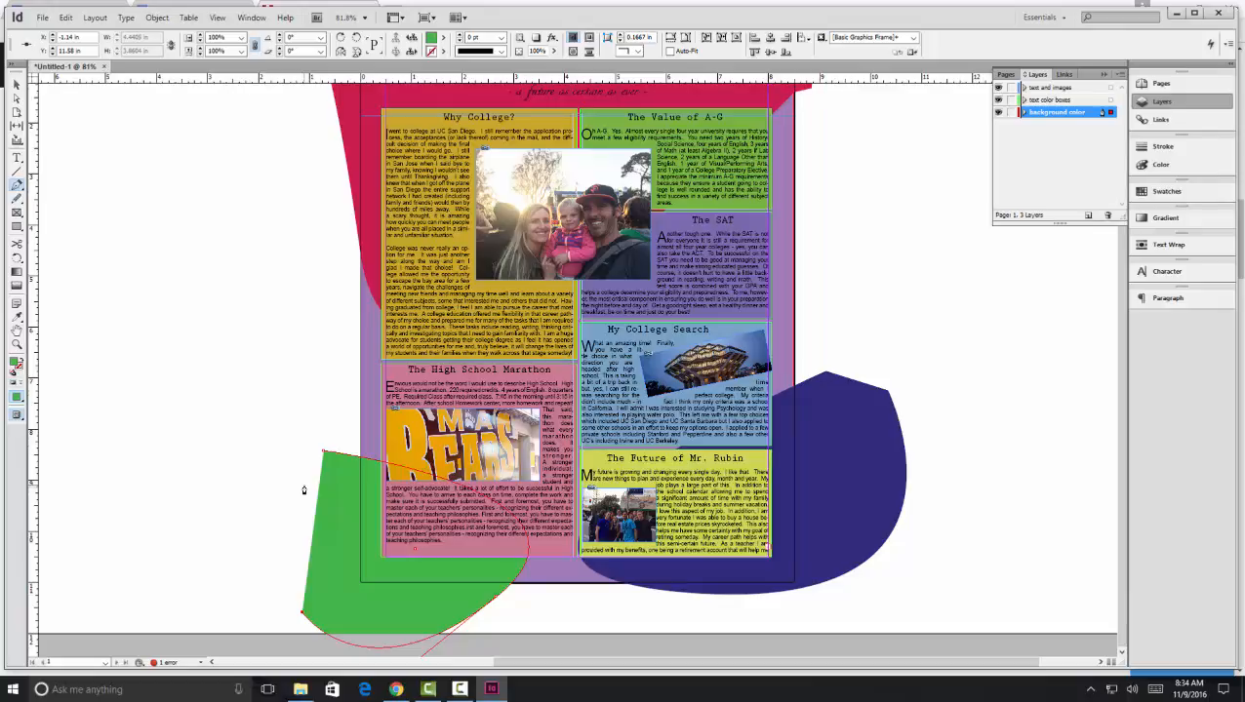
pyautogui.hotkey('shift', 'w')
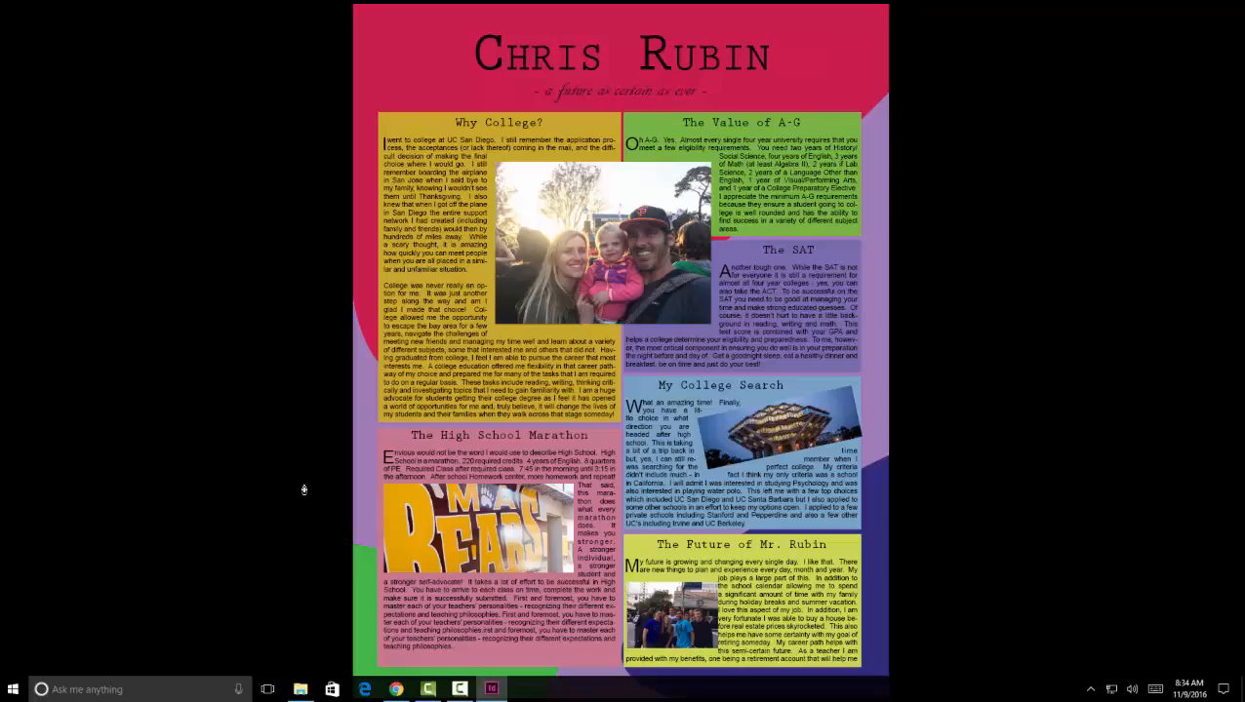
pyautogui.press('Escape')
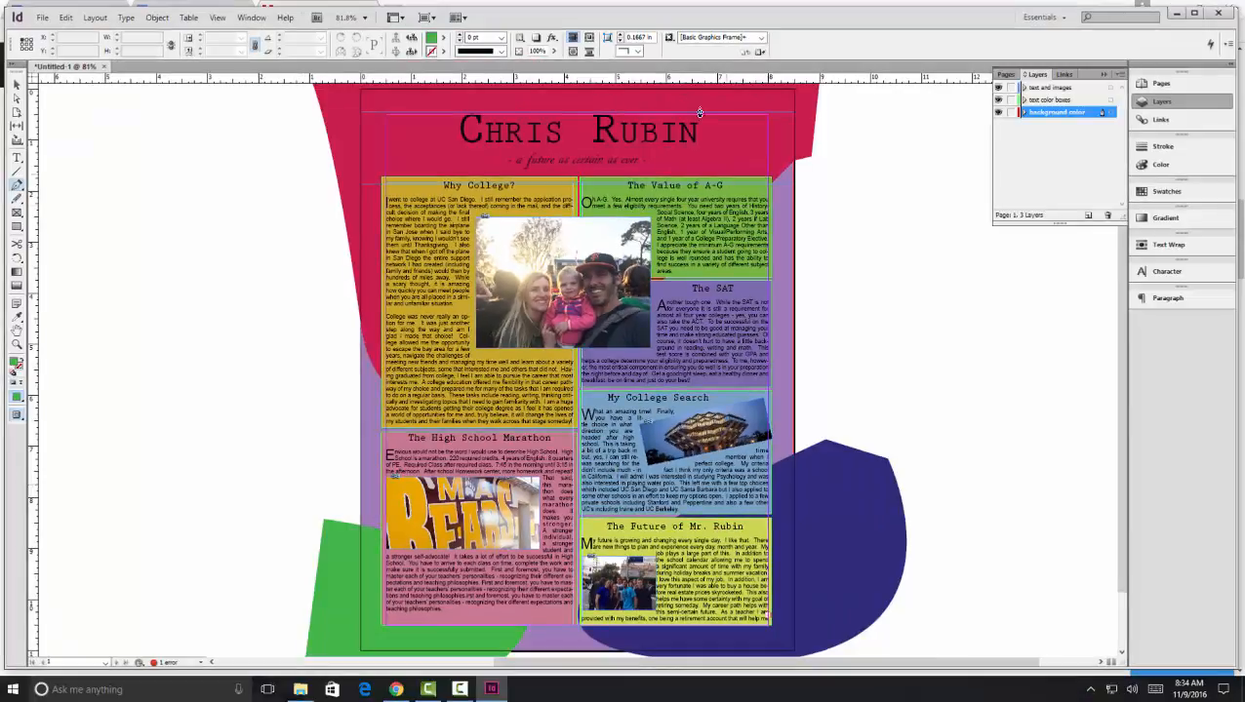